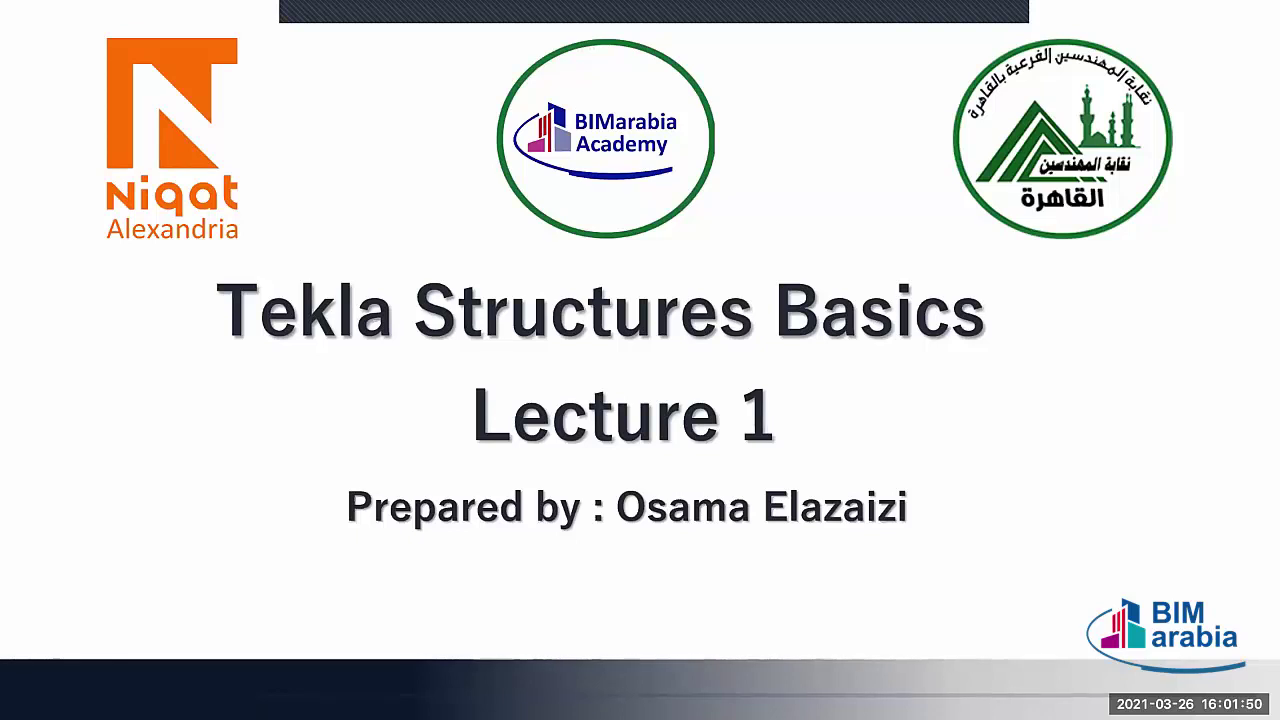
# - Advance the slideshow through the About Lecturer slide to the Contents slide
pyautogui.click(627, 209)
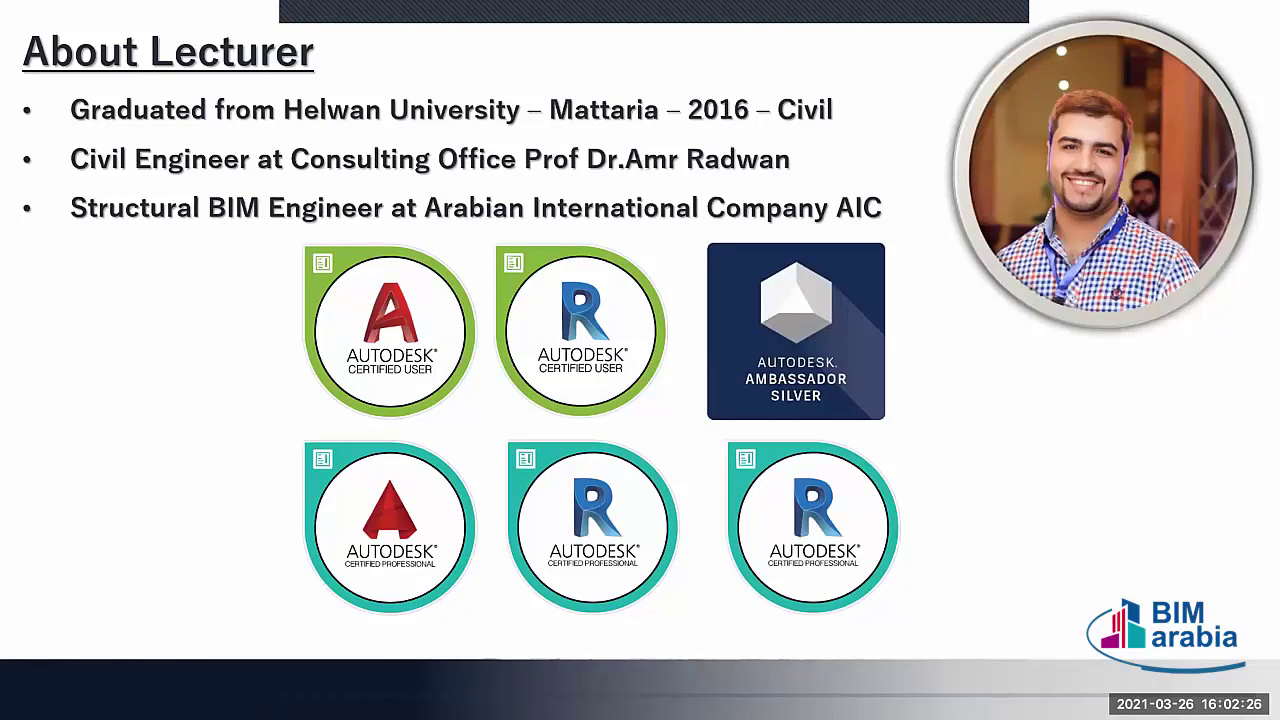
pyautogui.press('Right')
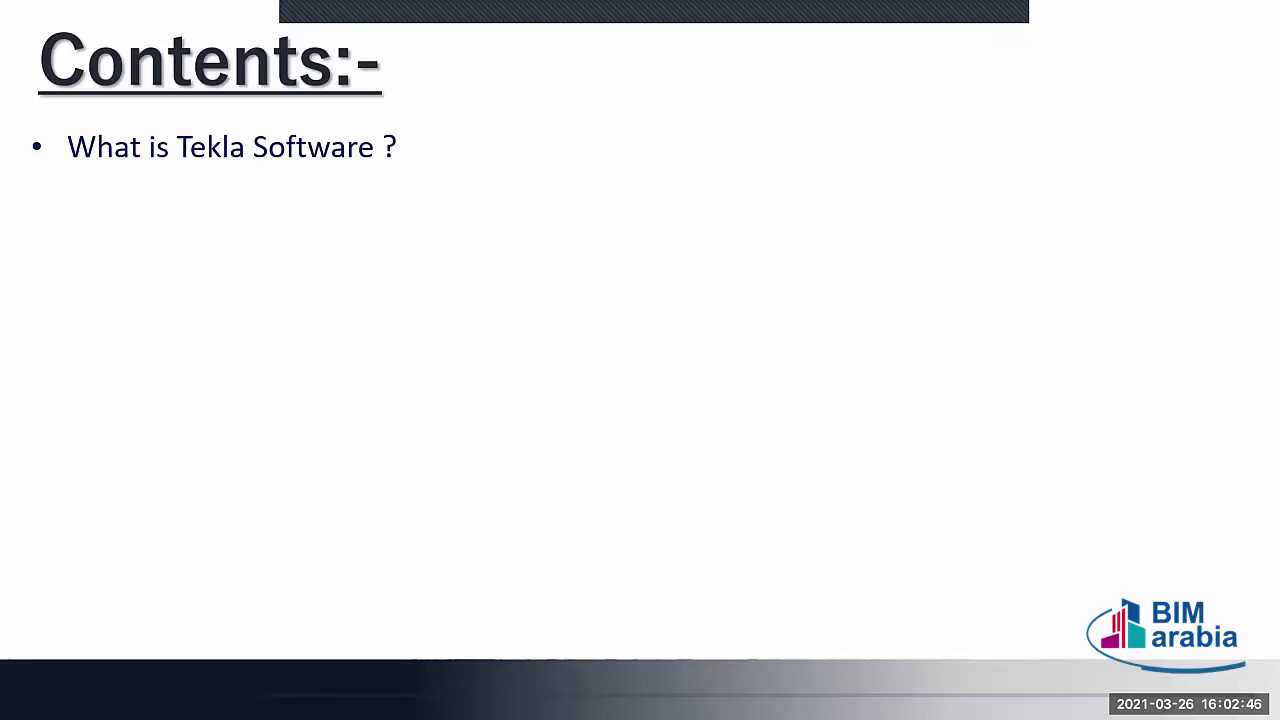
# - Reveal the Contents topics from Setup Tekla & Environments to Edit Steel Members, then advance
pyautogui.press('Right')
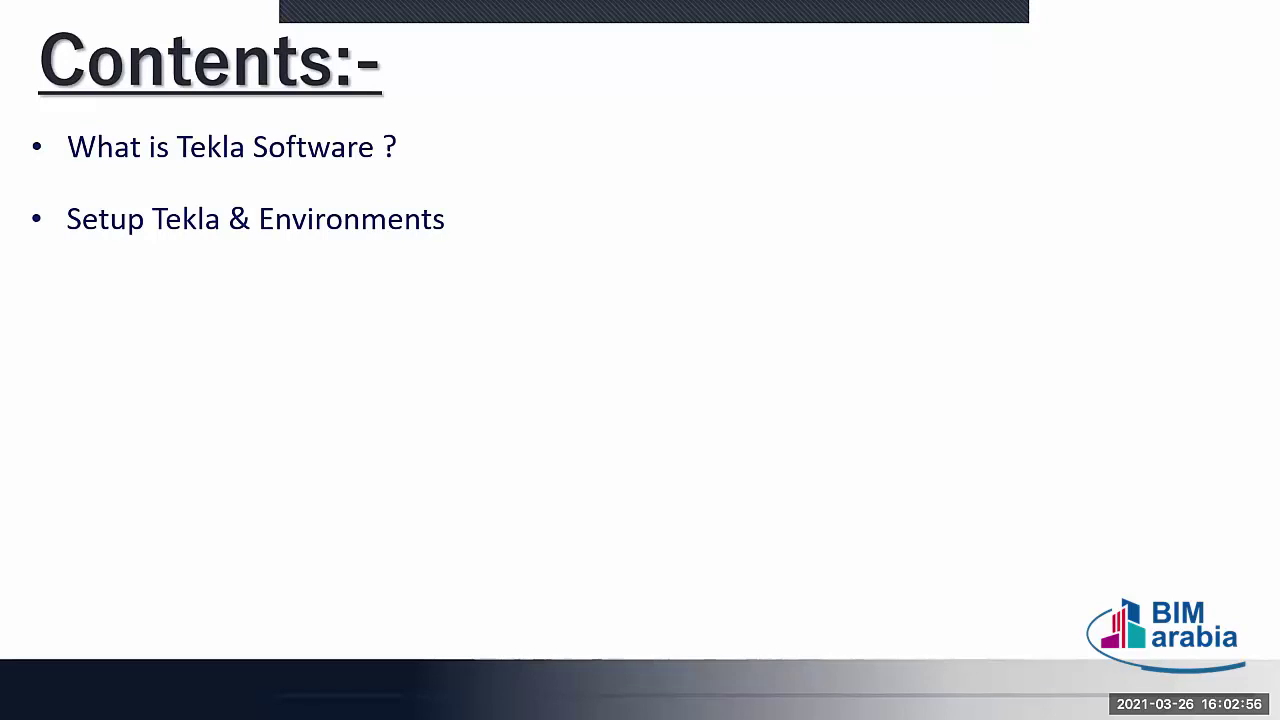
pyautogui.press('Right')
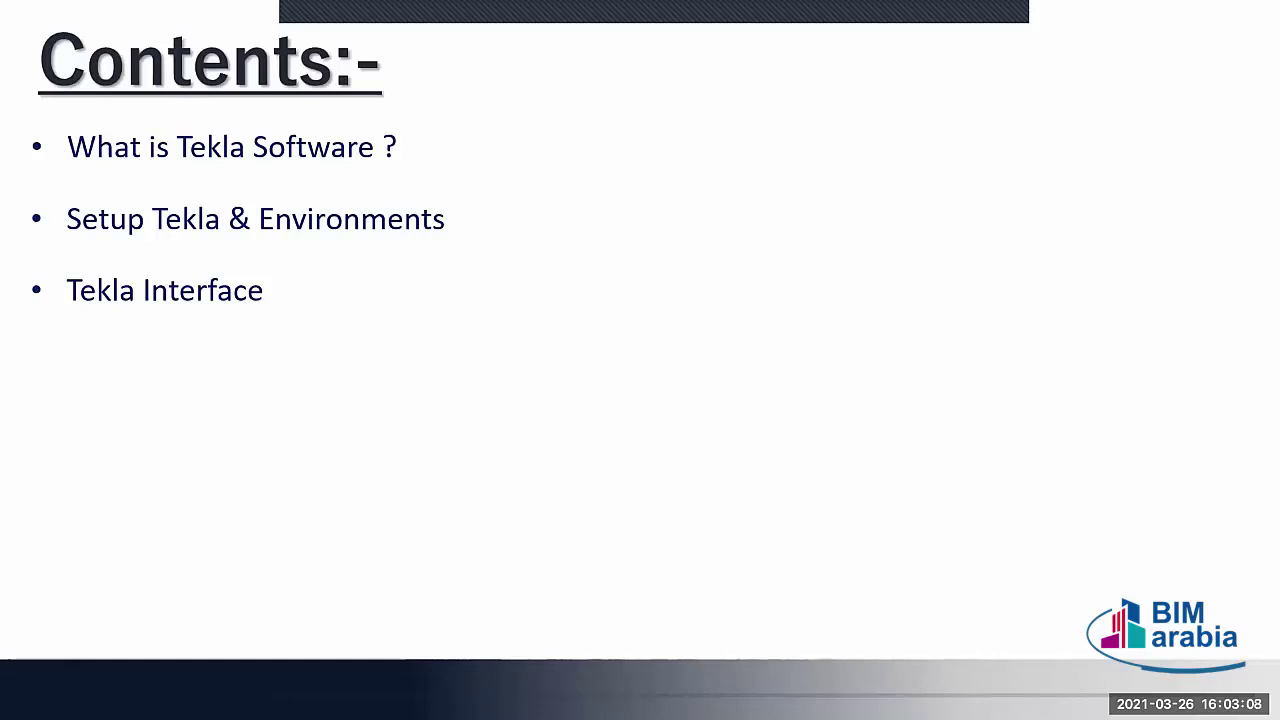
pyautogui.press('Right')
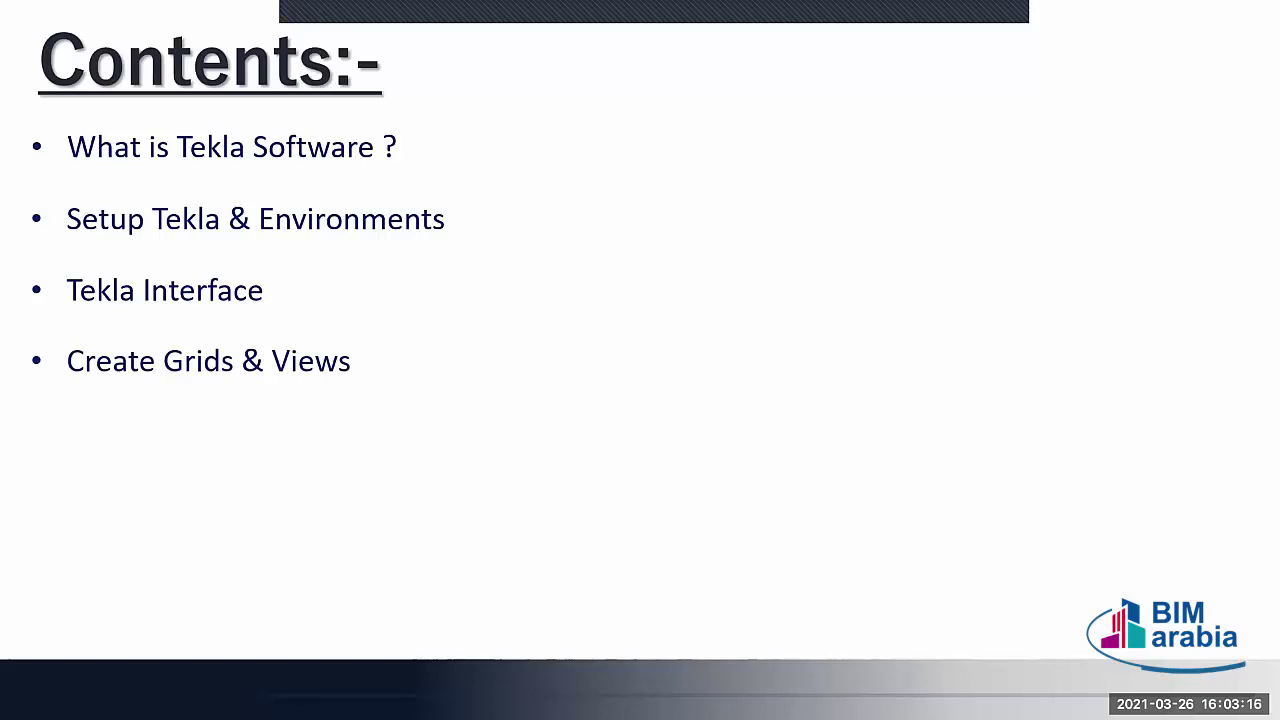
pyautogui.press('Right')
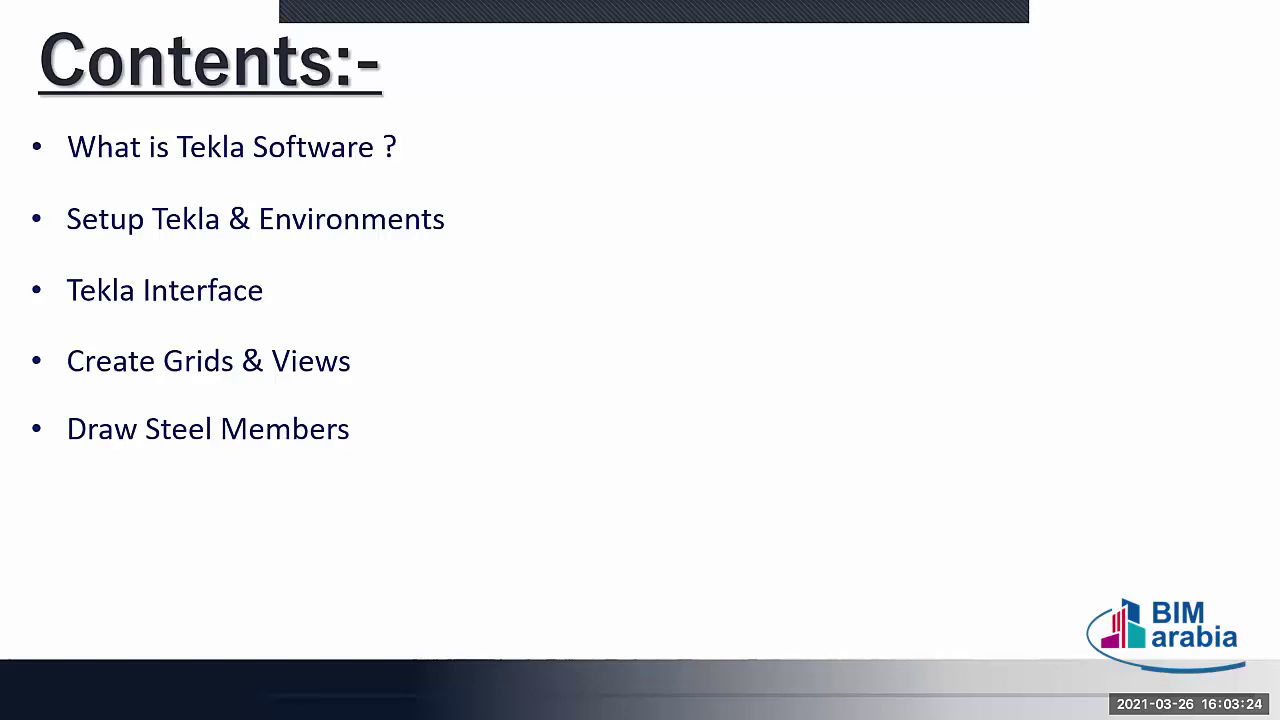
pyautogui.press('Right')
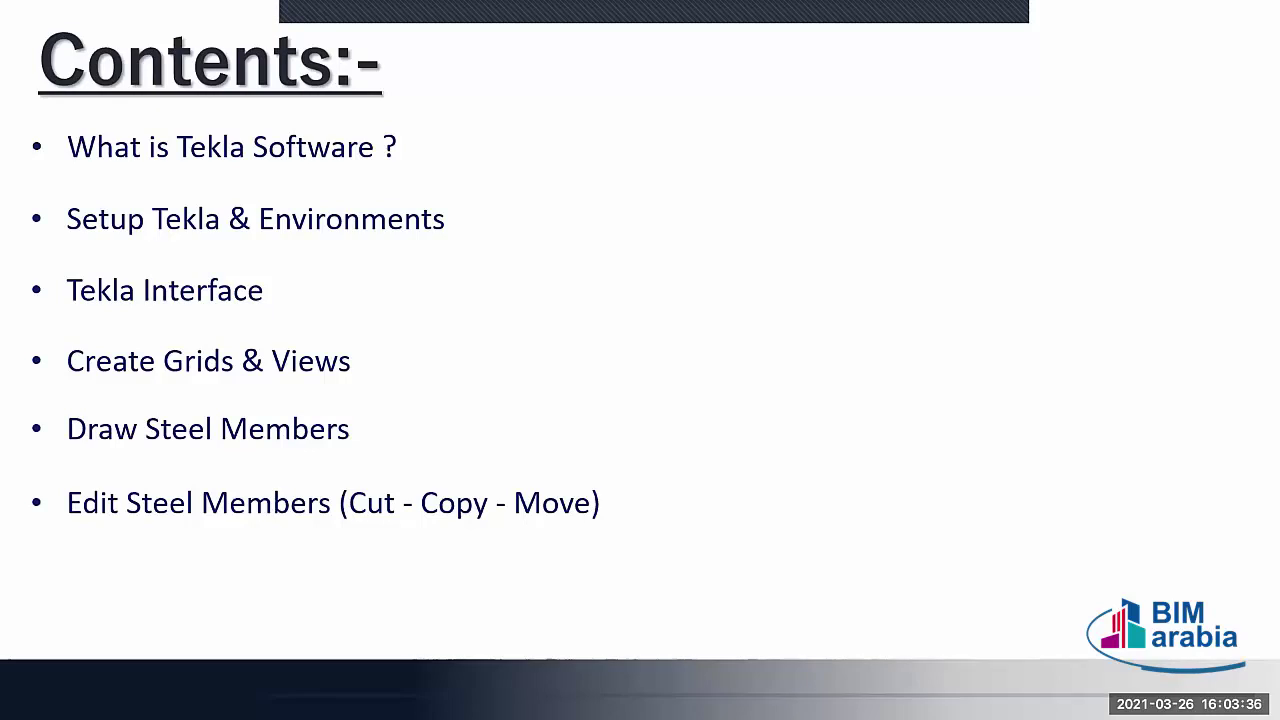
pyautogui.press('Right')
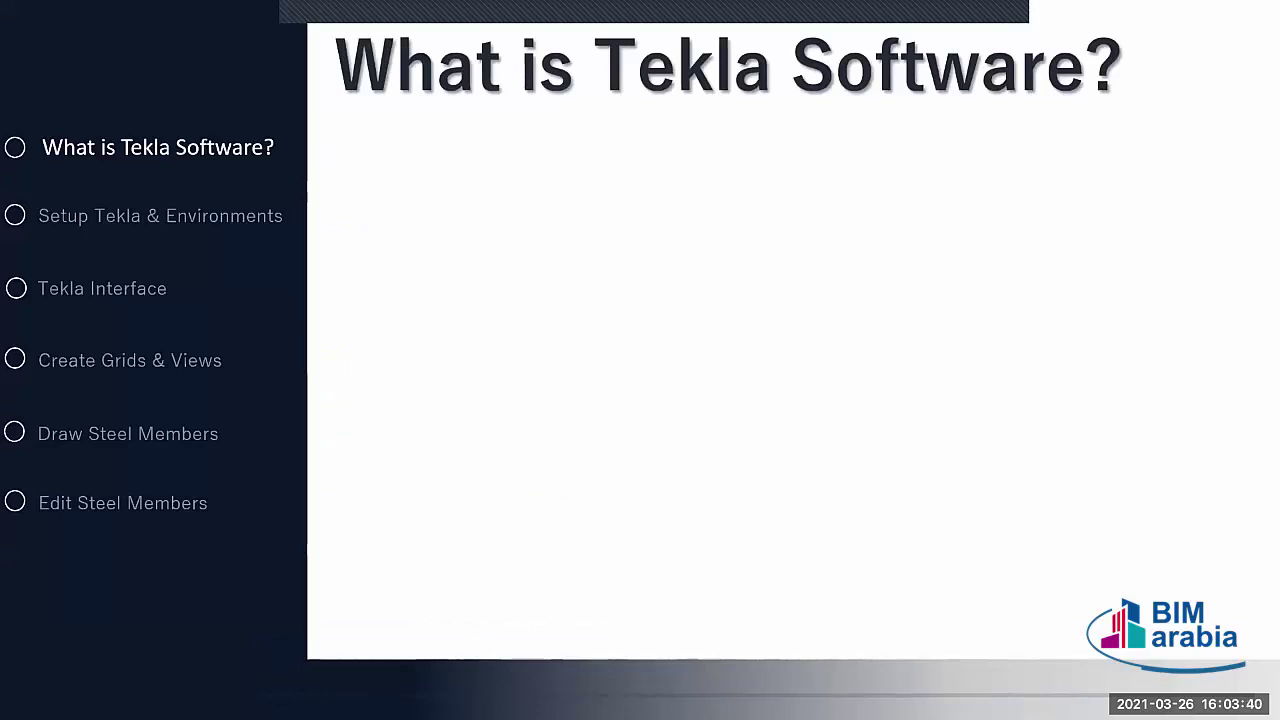
# - Build the Tekla, Trimble and product logos with the products link, then switch toward Firefox
pyautogui.press('Right')
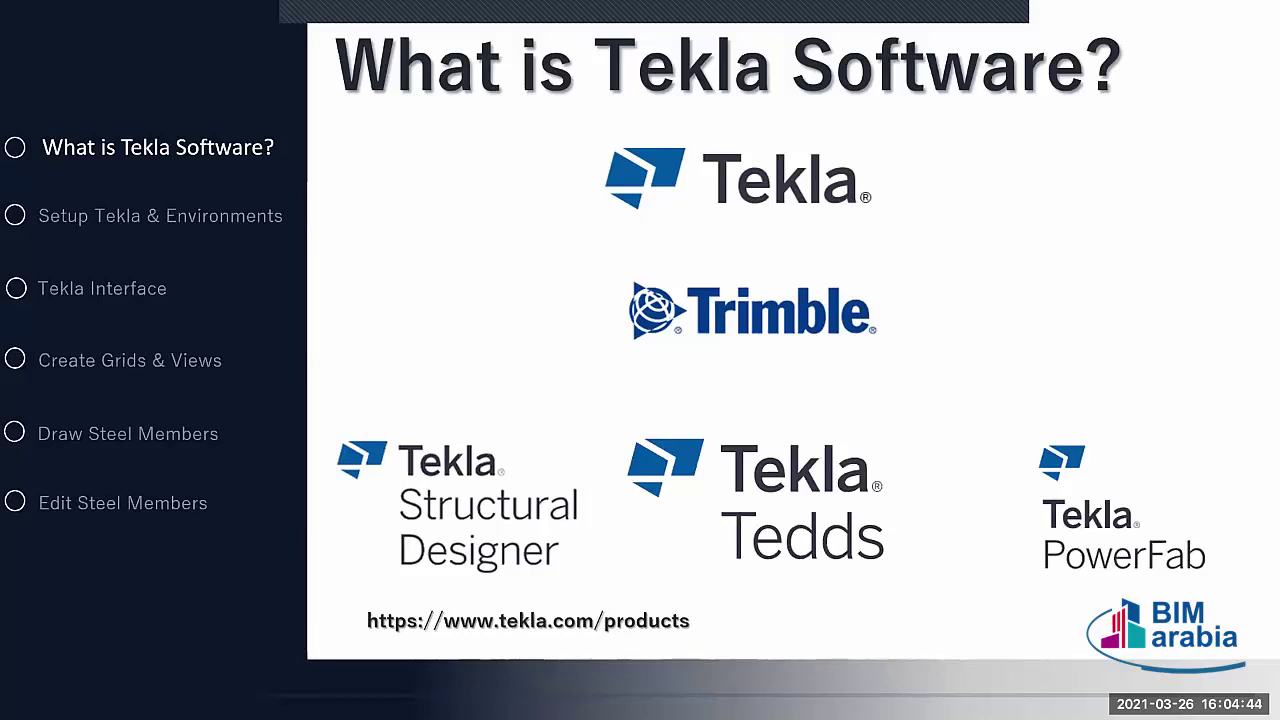
pyautogui.hotkey('alt', 'Tab')
pyautogui.hotkey('alt', 'Tab')
pyautogui.hotkey('alt', 'Tab')
pyautogui.hotkey('alt', 'Tab')
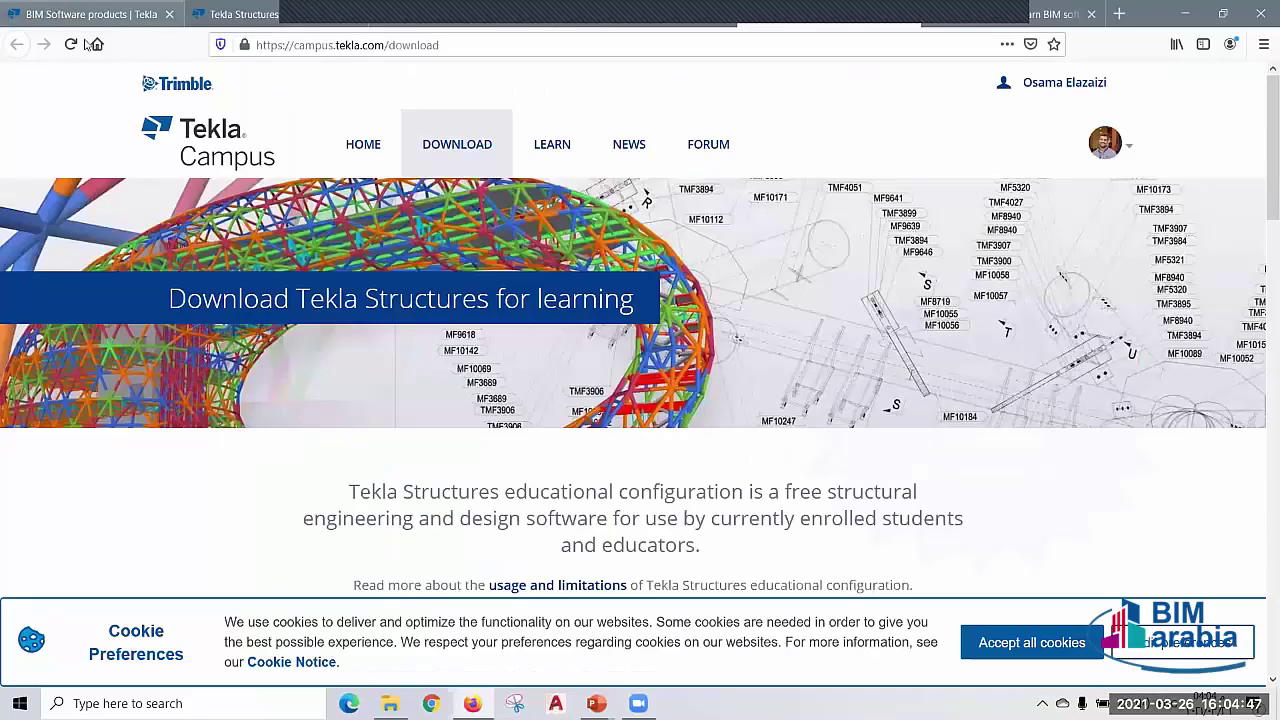
# - Show tekla.com/products and point out Tekla Structures, Structural Designer, Tedds, PowerFab and Trimble Connect
pyautogui.click(90, 14)
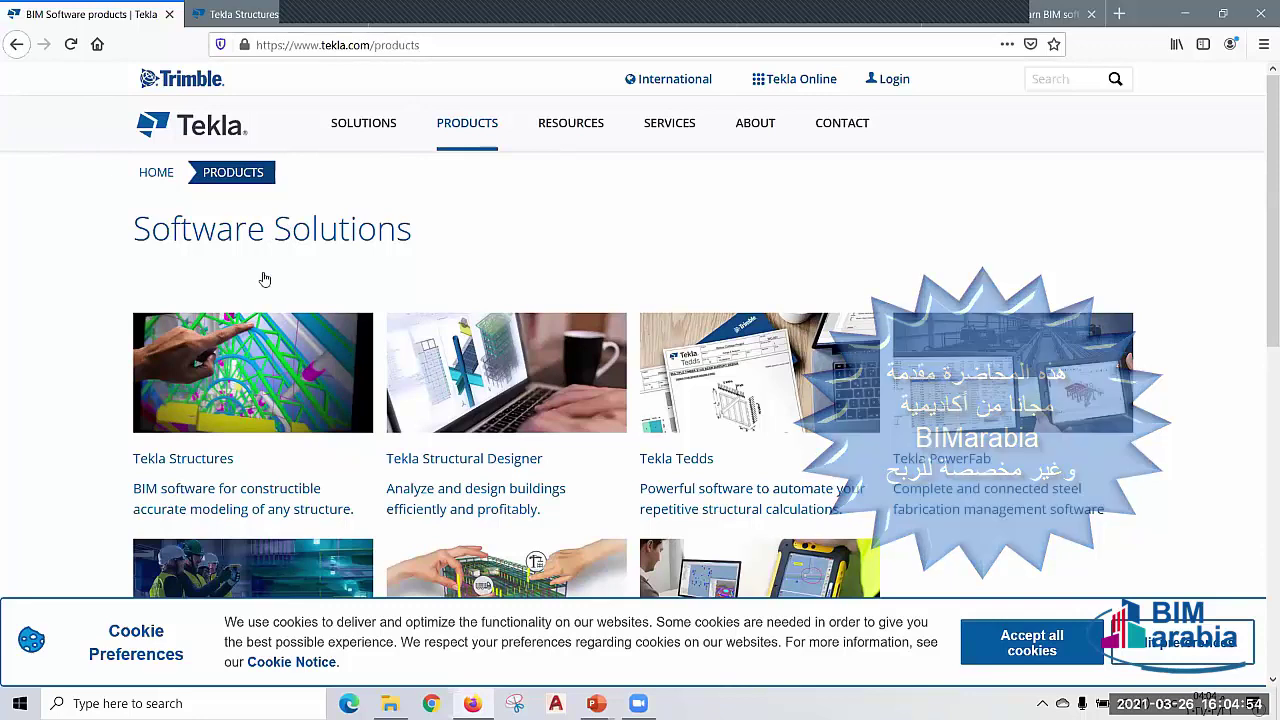
pyautogui.scroll(-2, 137, 366)
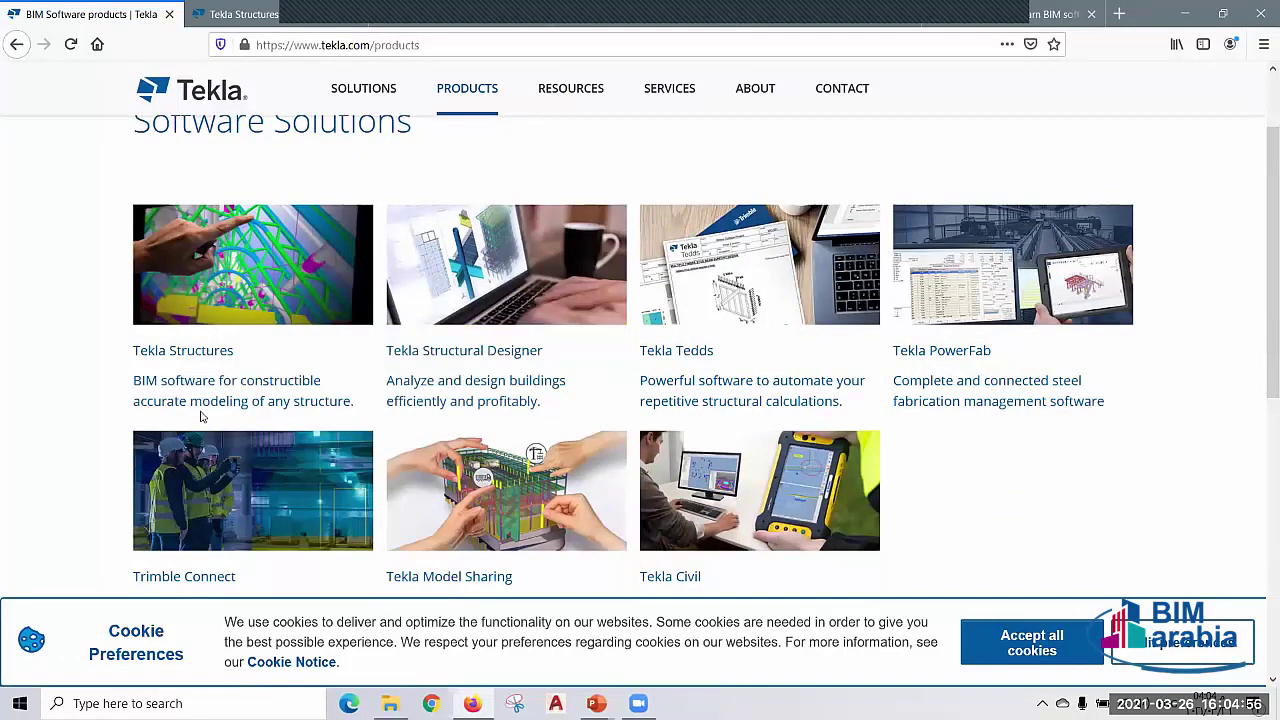
pyautogui.click(186, 356)
pyautogui.click(474, 354)
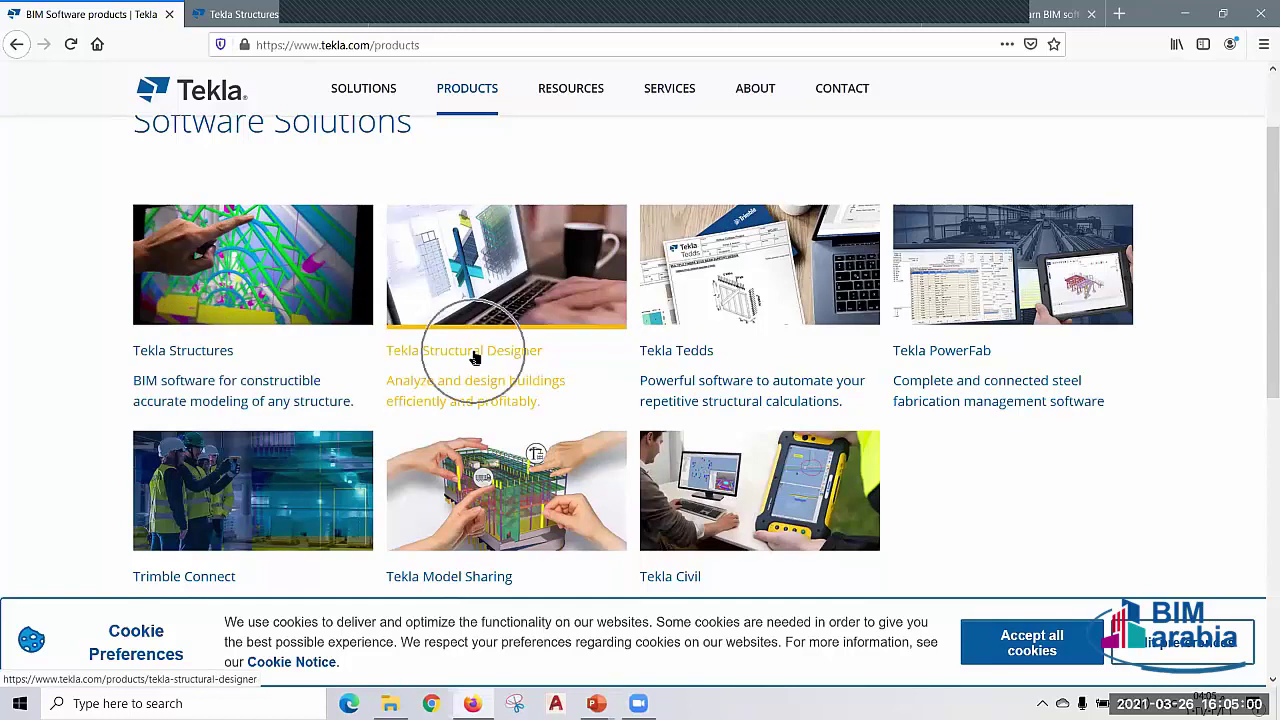
pyautogui.click(948, 362)
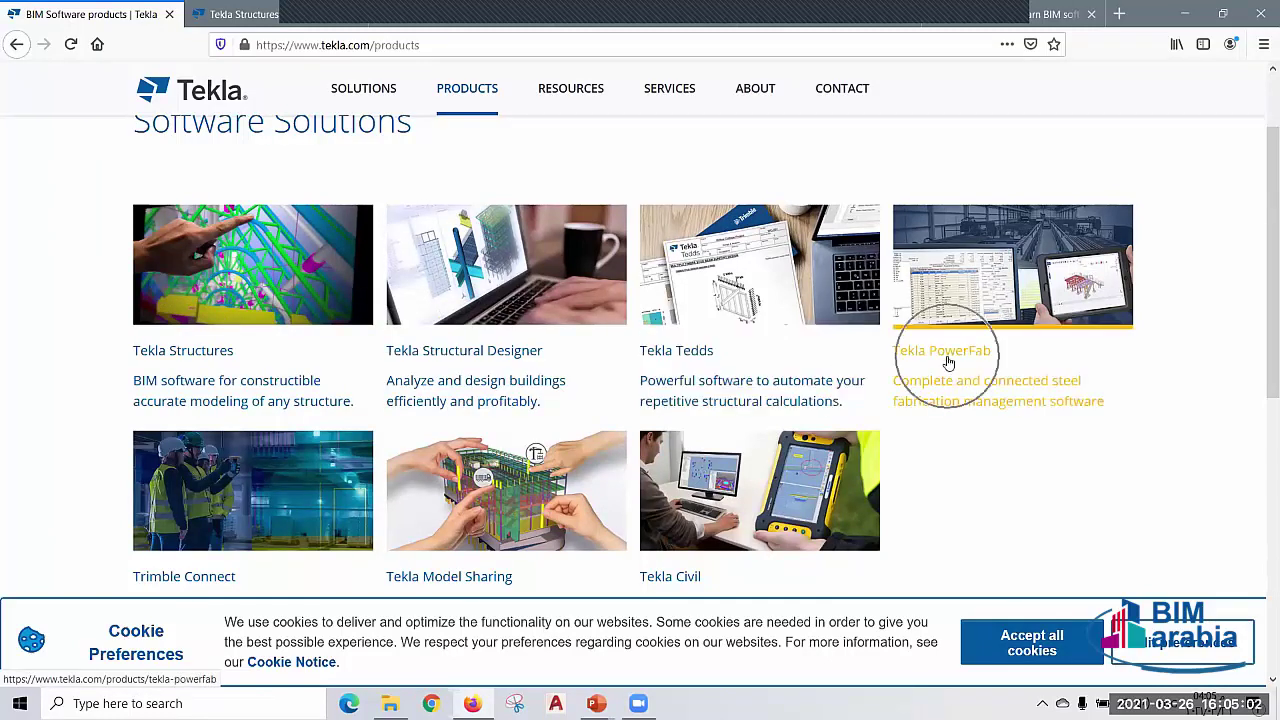
pyautogui.click(187, 552)
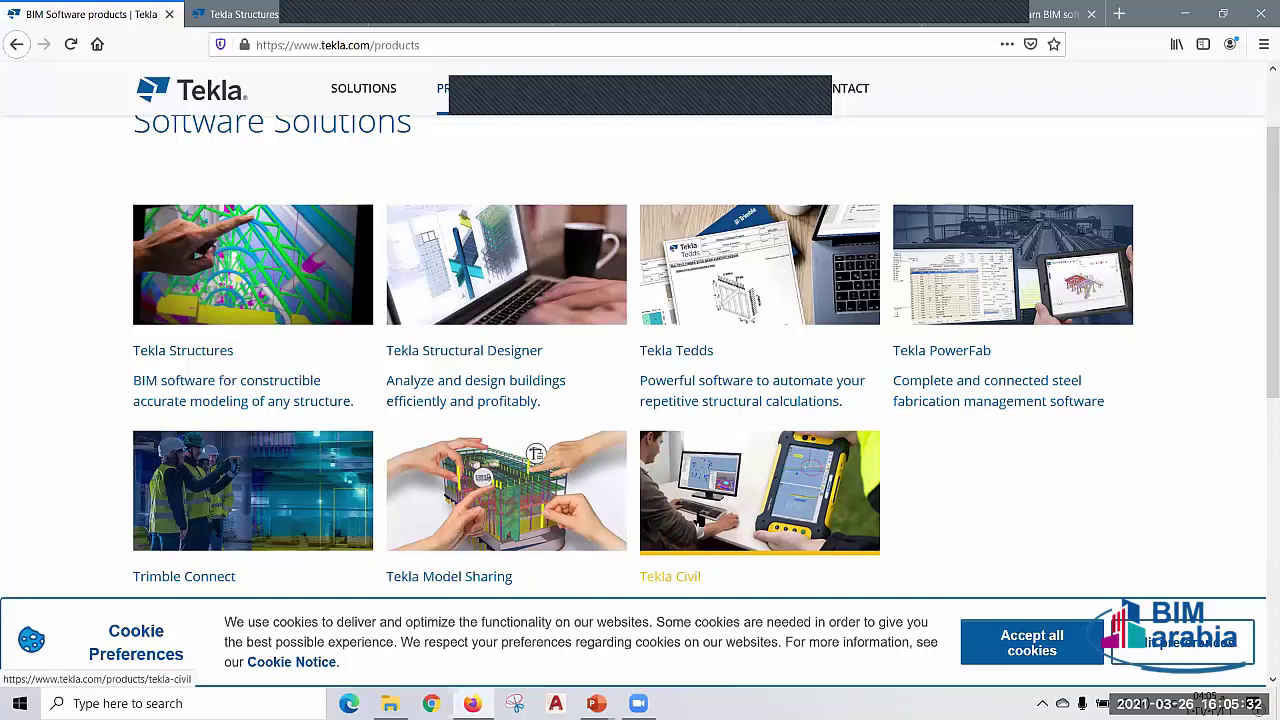
# - Reveal the Setup Tekla Structures bullet, then show the Tekla Structures For Students download page
pyautogui.click(201, 346)
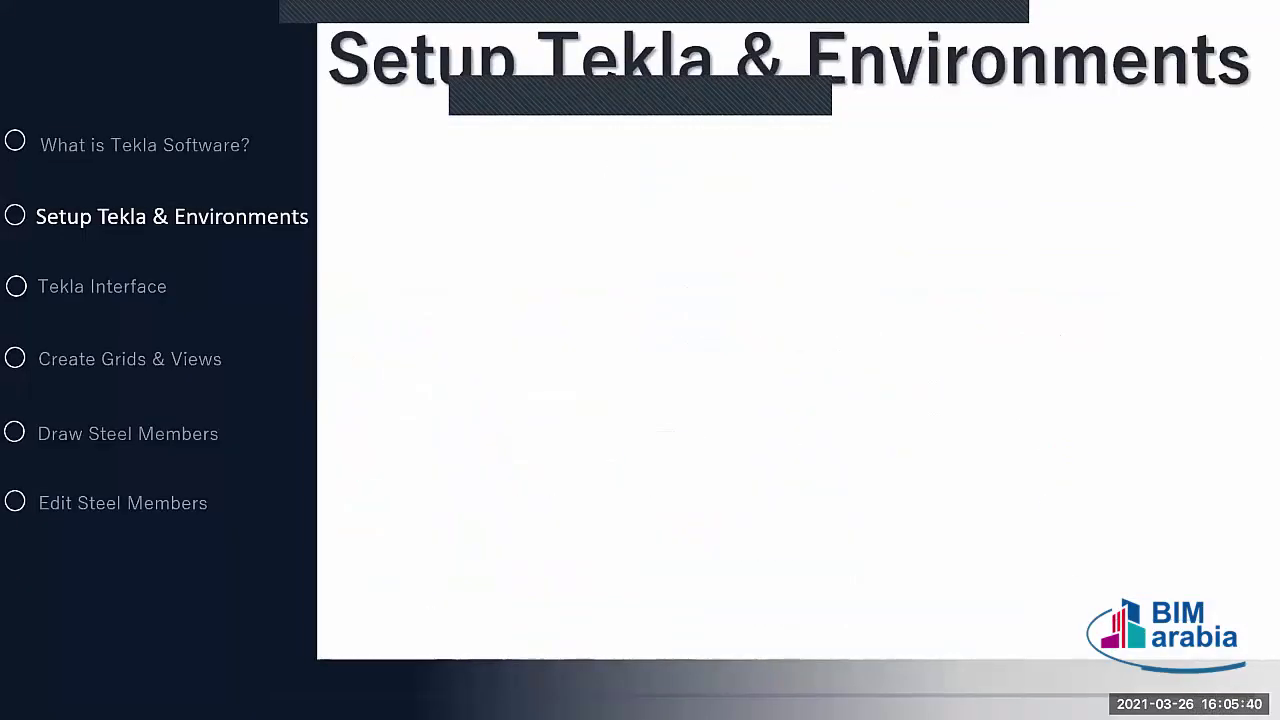
pyautogui.click(800, 166)
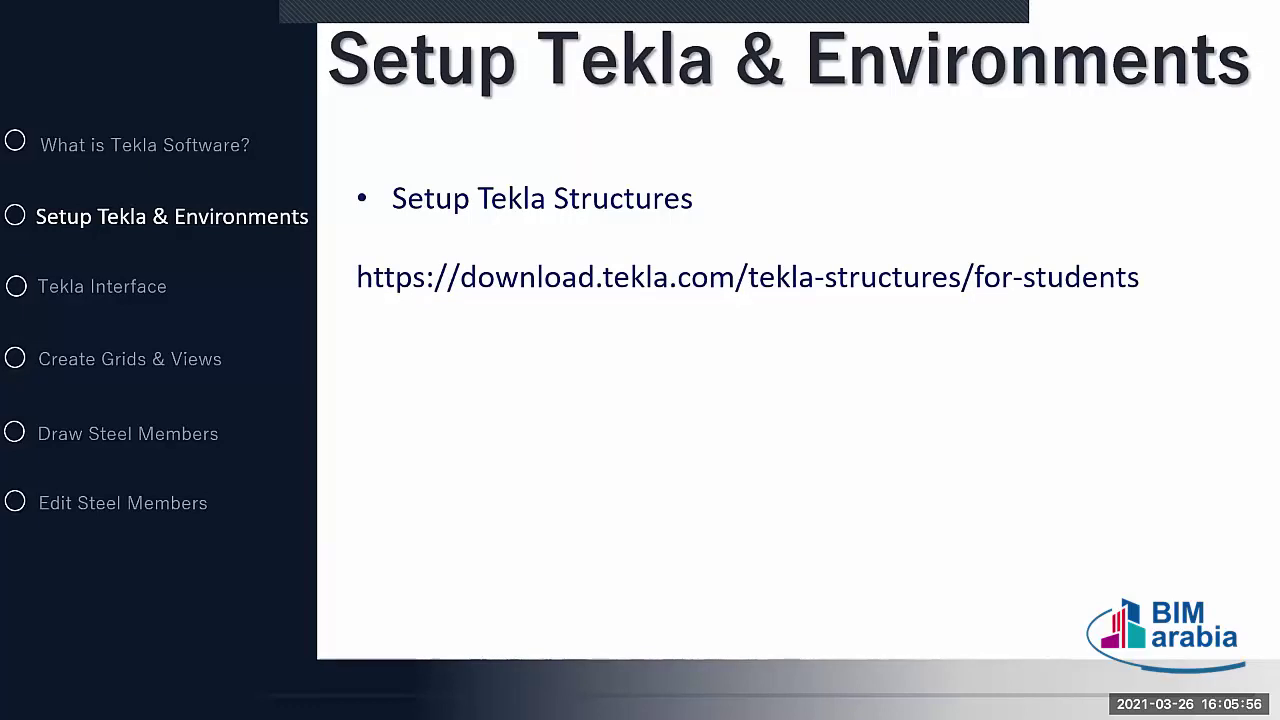
pyautogui.hotkey('alt', 'Tab')
pyautogui.click(243, 12)
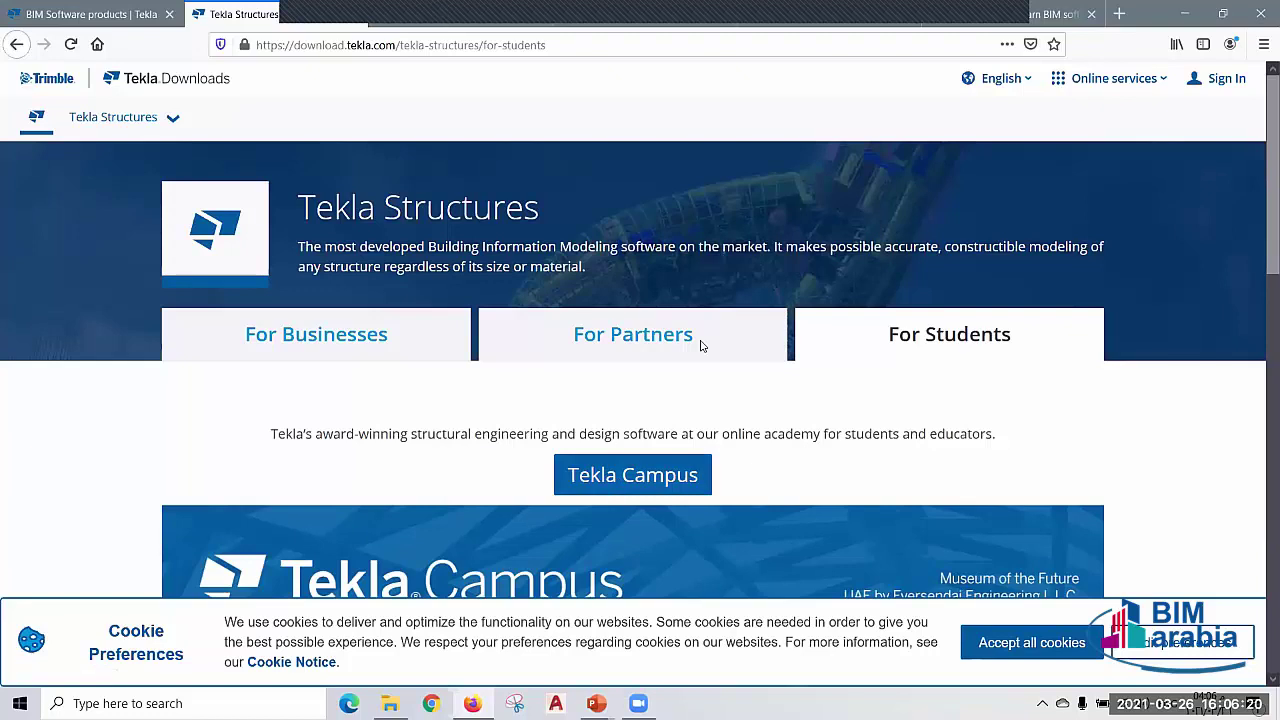
# - Follow the Tekla Campus link from the For Students download page
pyautogui.click(246, 533)
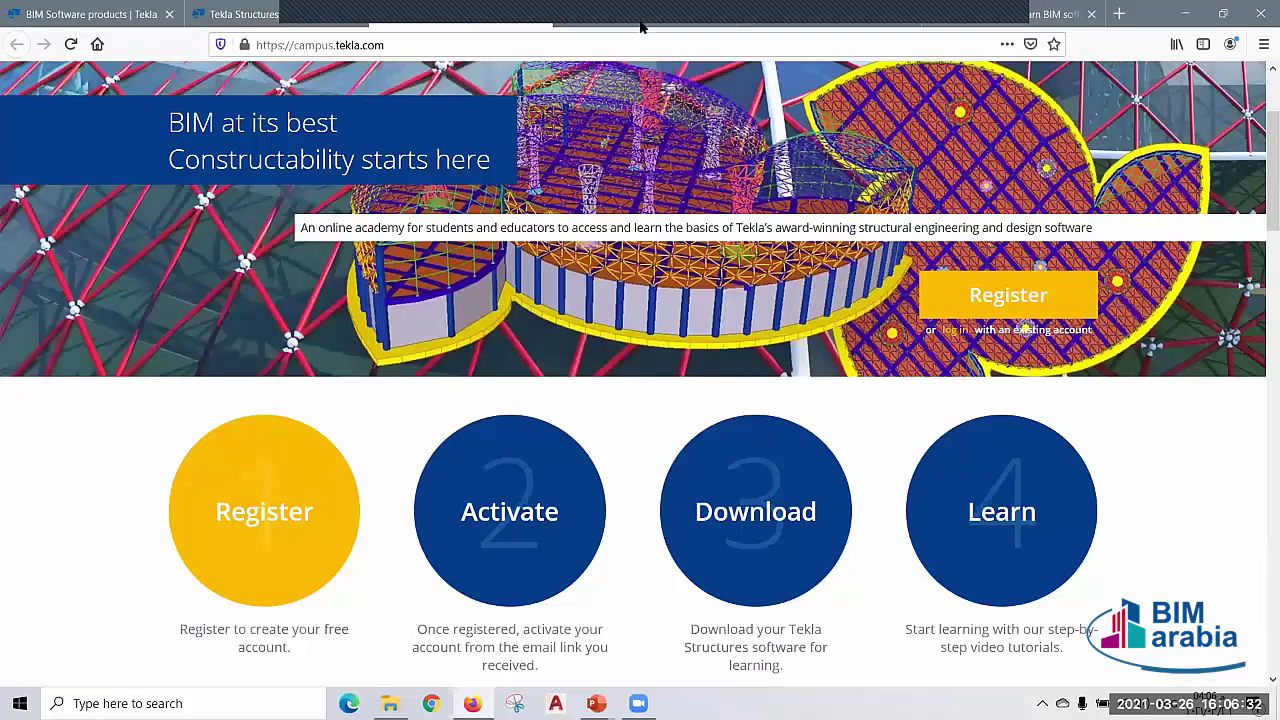
# - Open Tekla Campus registration, scroll the download page and try downloading Tekla Structures 2021
pyautogui.click(672, 265)
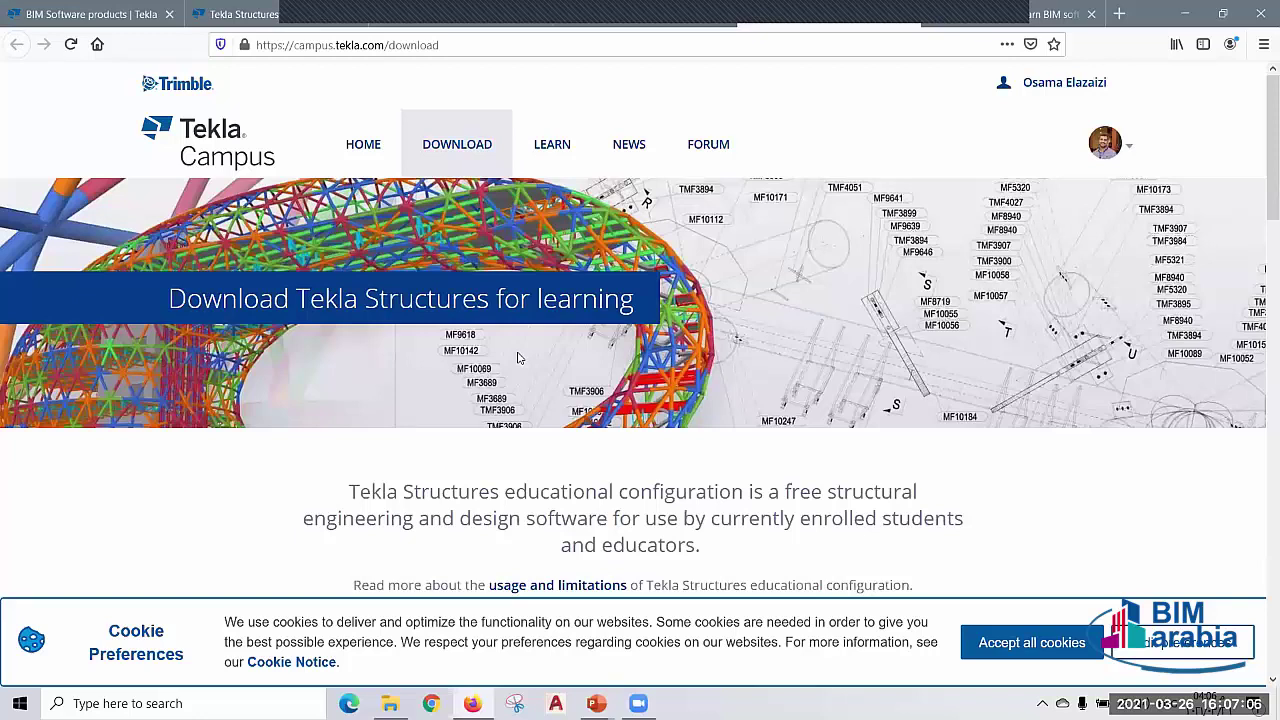
pyautogui.scroll(-3, 518, 357)
pyautogui.scroll(-1, 518, 357)
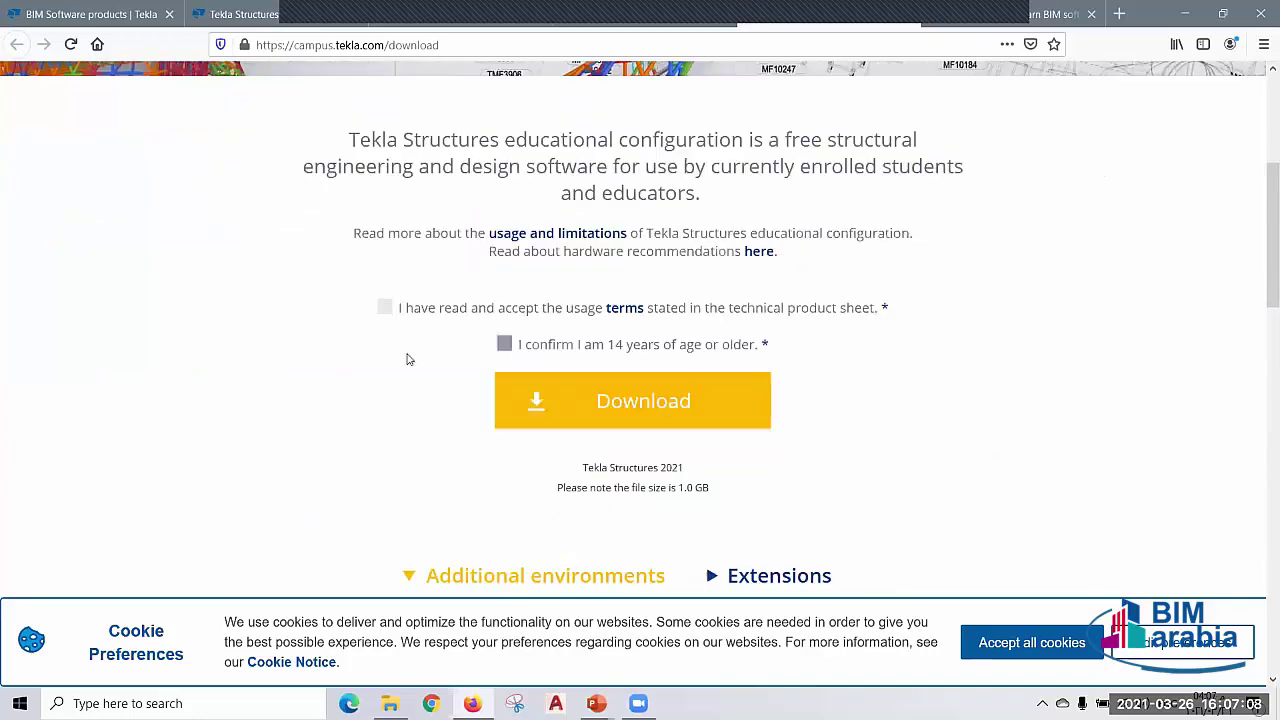
pyautogui.click(632, 405)
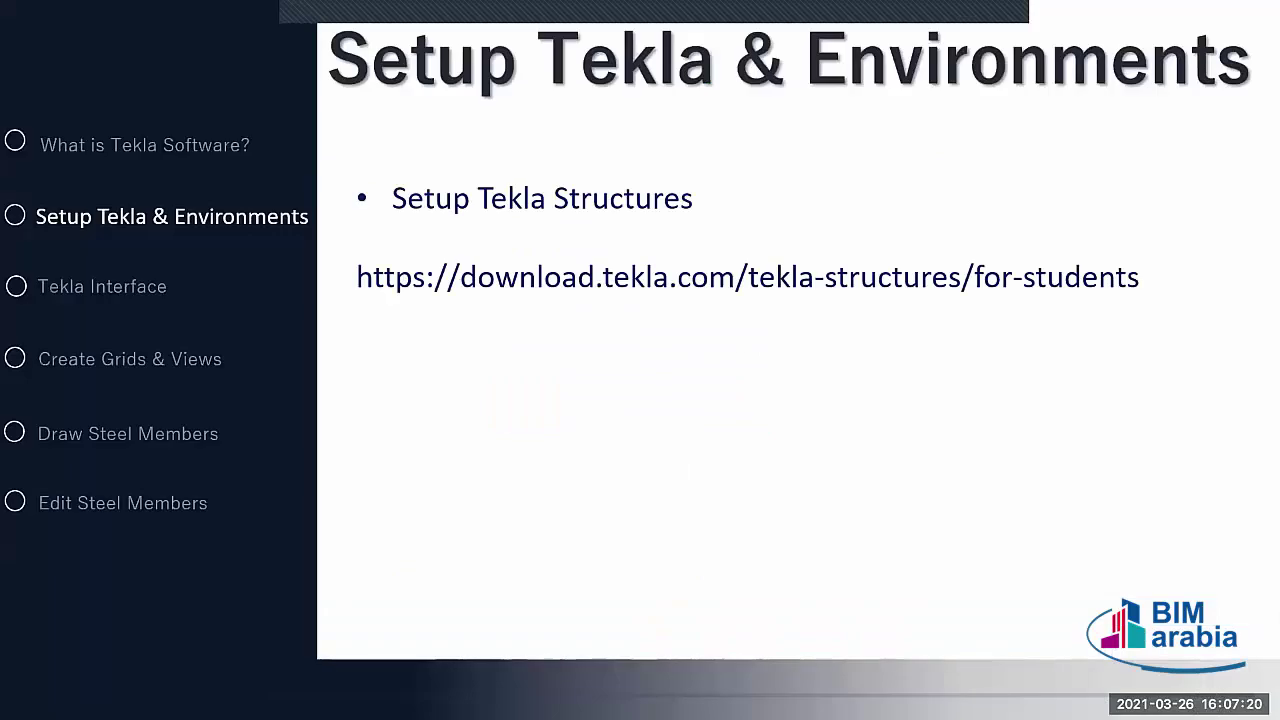
# - Reveal the Setup Tekla Environments bullet and advance to the Tekla Interface slide
pyautogui.press('Right')
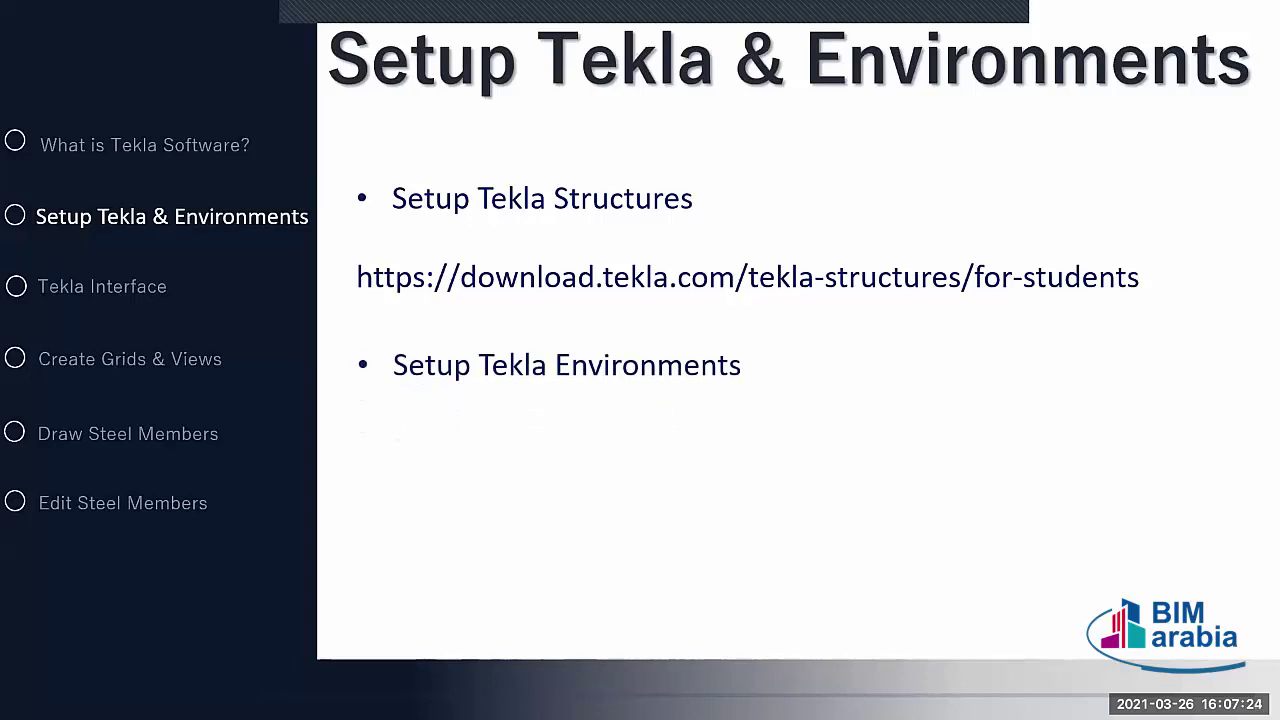
pyautogui.press('Right')
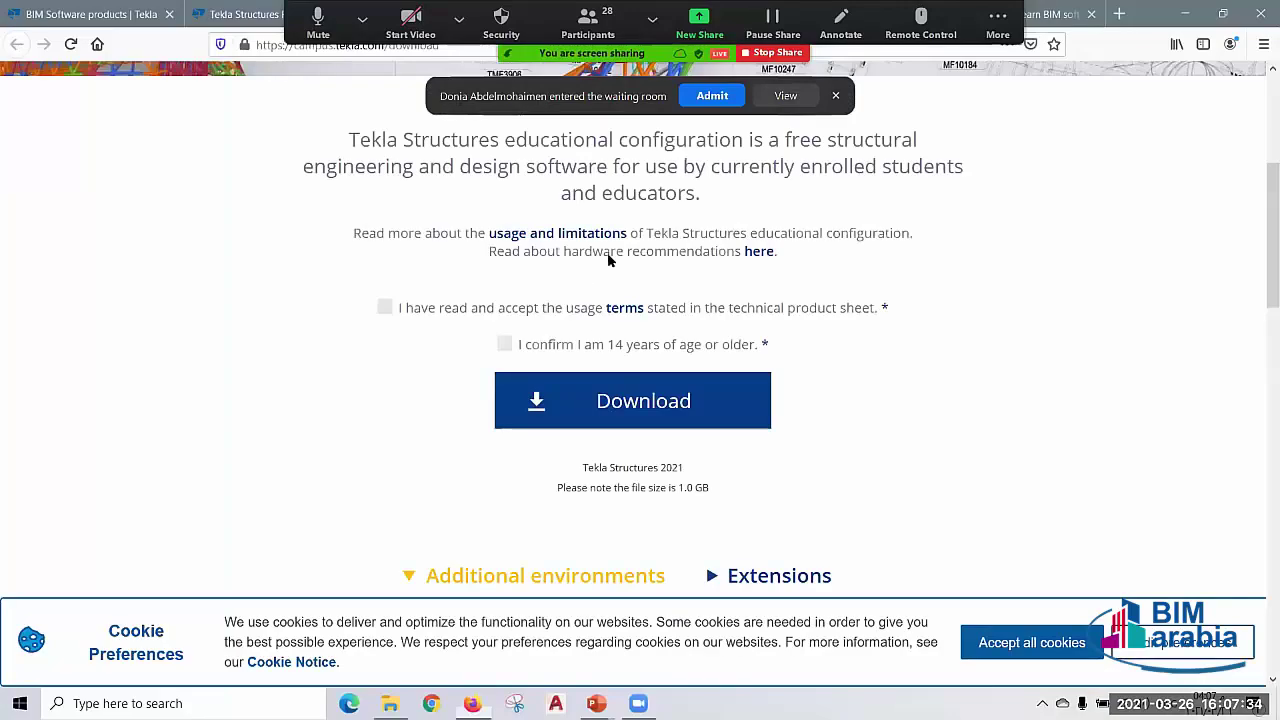
# - Scroll down the download page to the Additional environments section
pyautogui.scroll(-2, 650, 340)
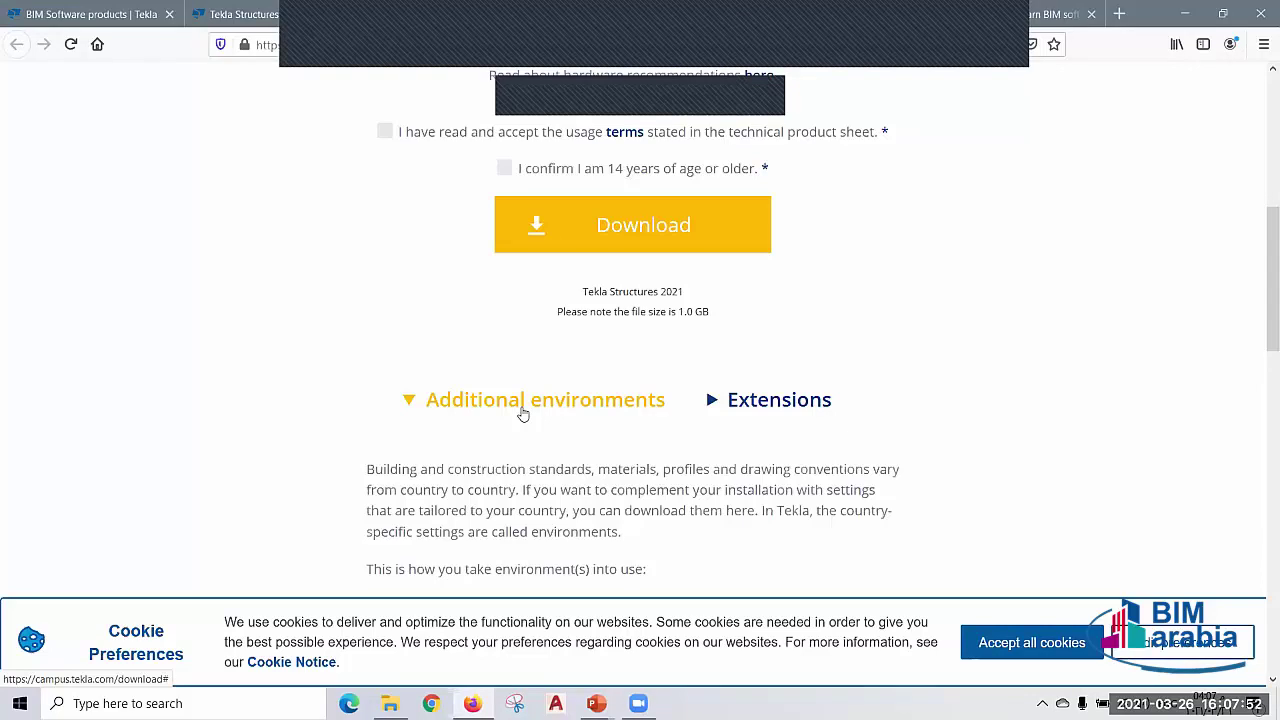
# - Scroll down to the regional environment list, Australasia through USA
pyautogui.scroll(-3, 498, 336)
pyautogui.scroll(-2, 498, 336)
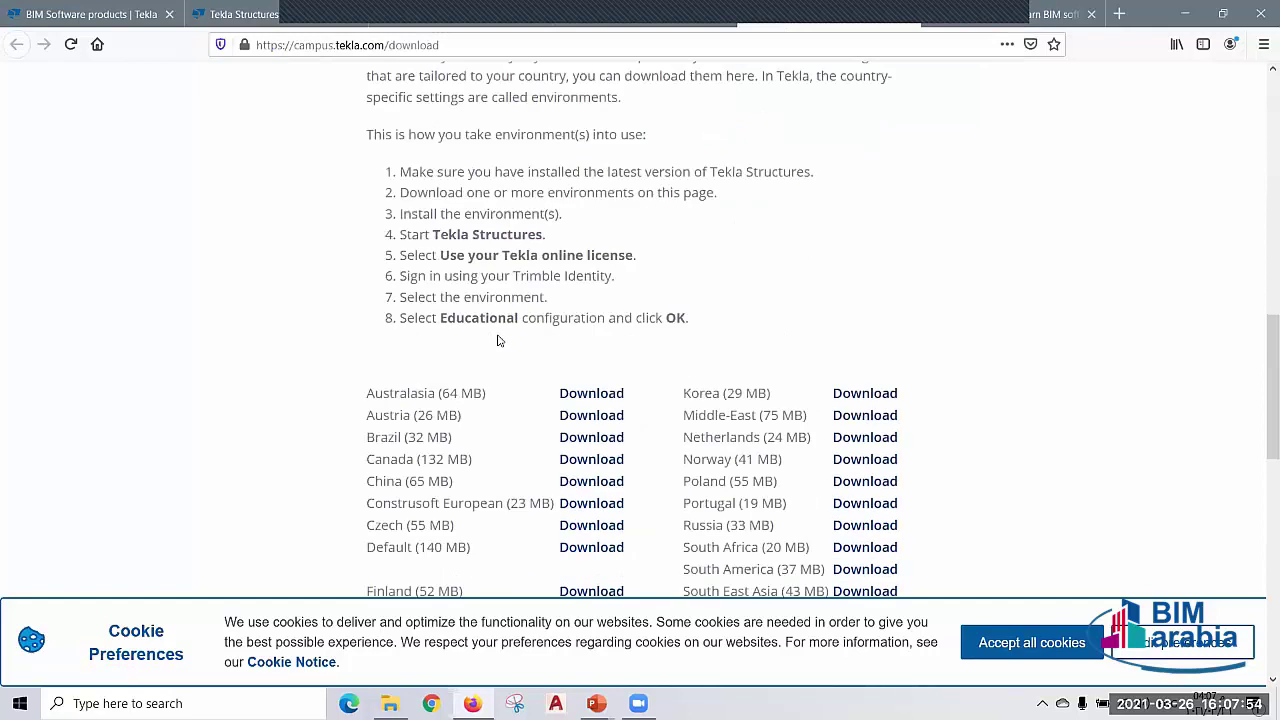
pyautogui.scroll(-2, 395, 95)
pyautogui.scroll(-1, 395, 95)
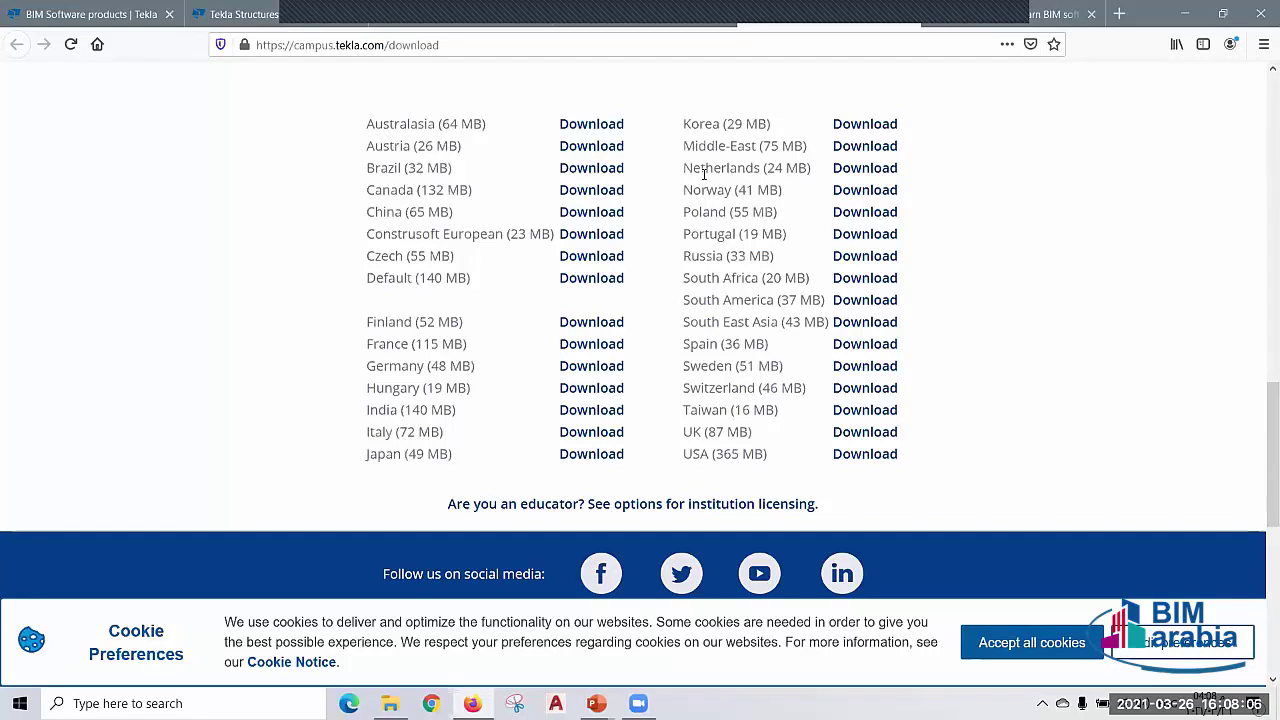
# - Point out the Middle-East, Default and UK environment entries in the list
pyautogui.click(722, 145)
pyautogui.click(388, 278)
pyautogui.click(388, 278)
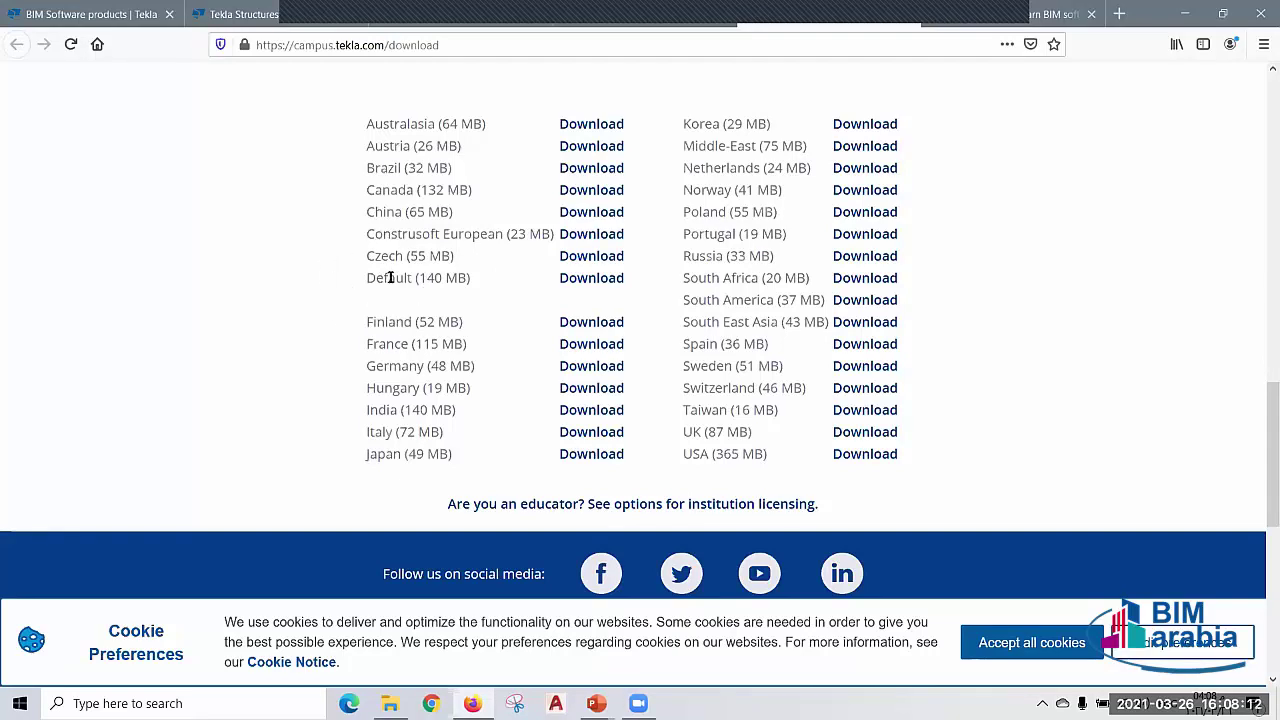
pyautogui.click(693, 431)
pyautogui.click(693, 431)
pyautogui.click(706, 146)
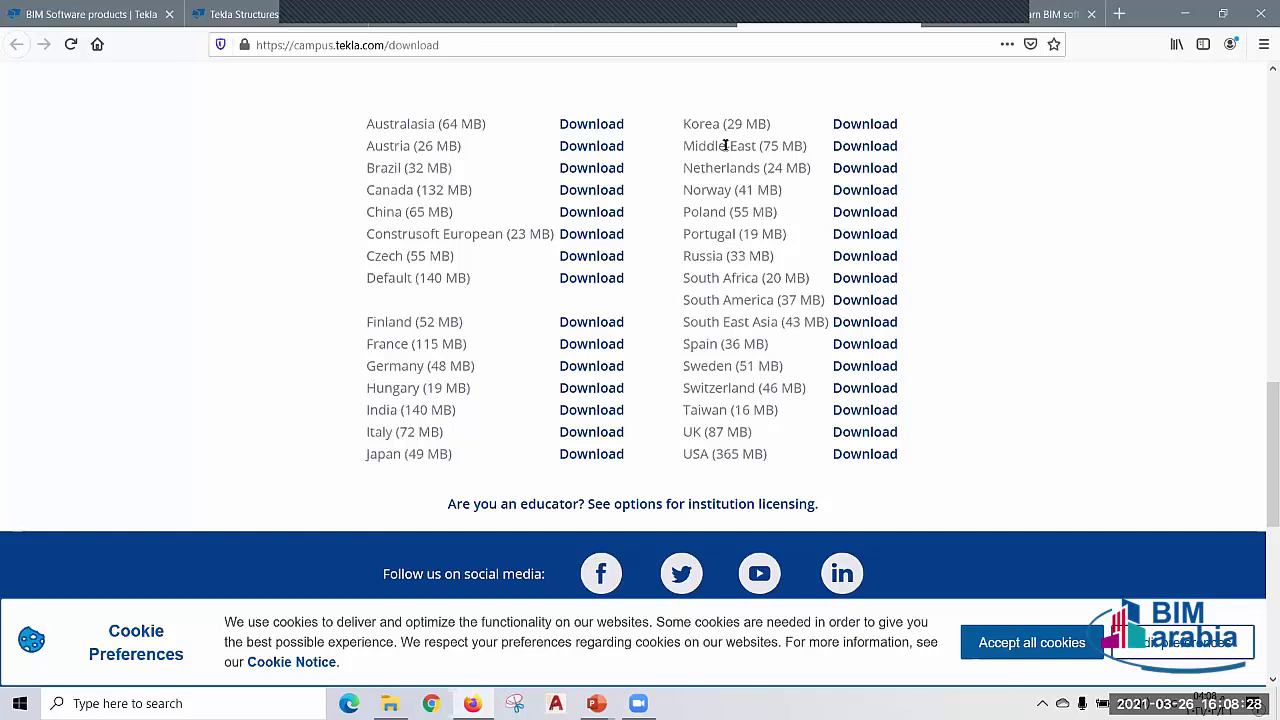
pyautogui.click(729, 145)
pyautogui.click(729, 145)
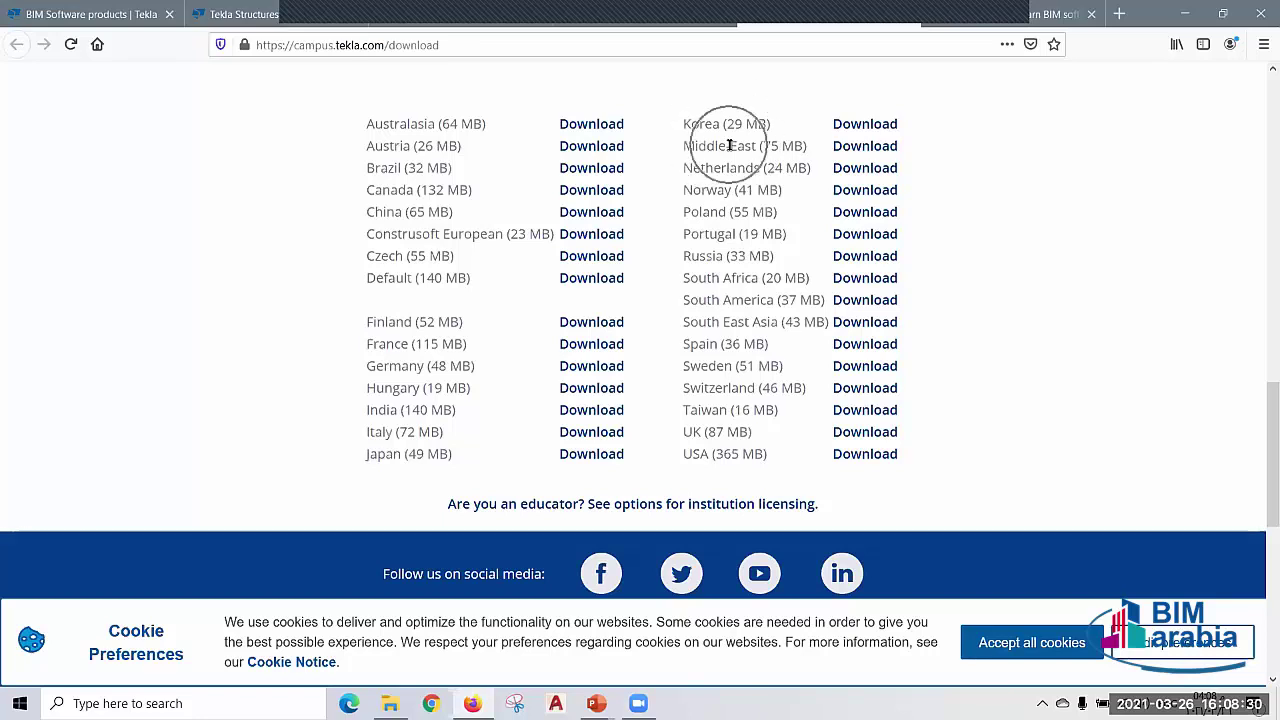
pyautogui.click(688, 432)
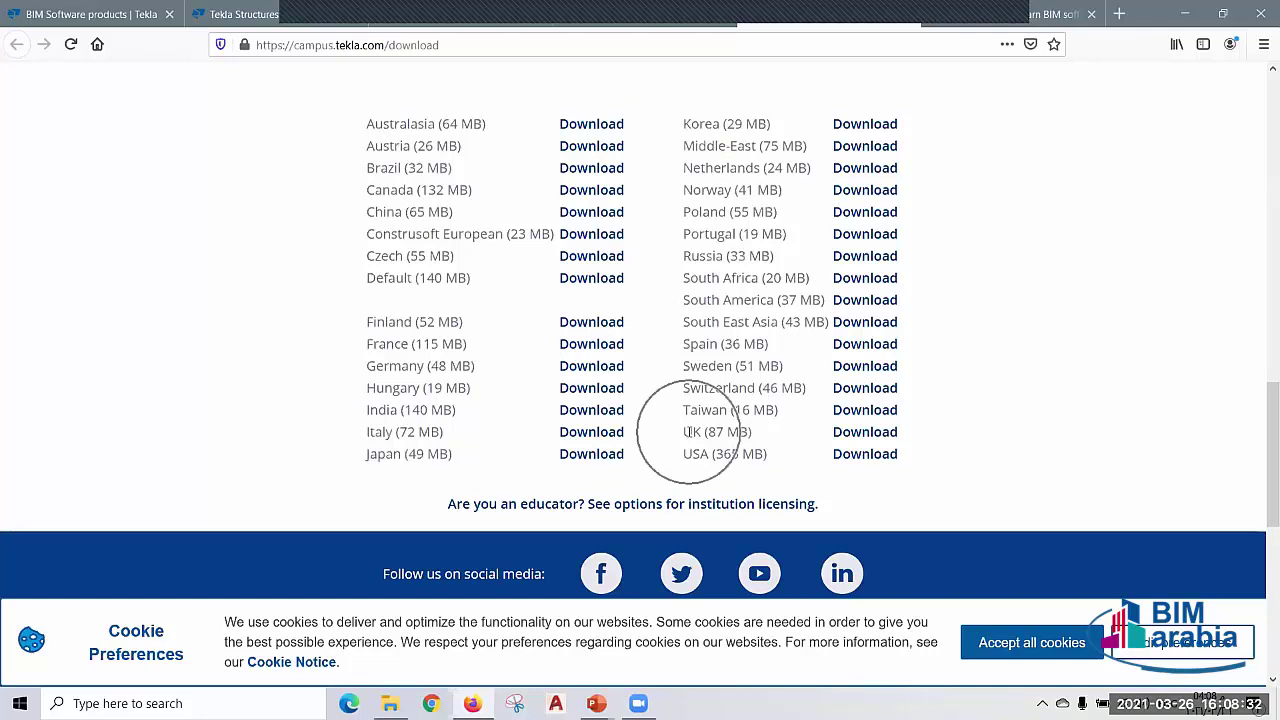
pyautogui.click(400, 277)
pyautogui.click(397, 278)
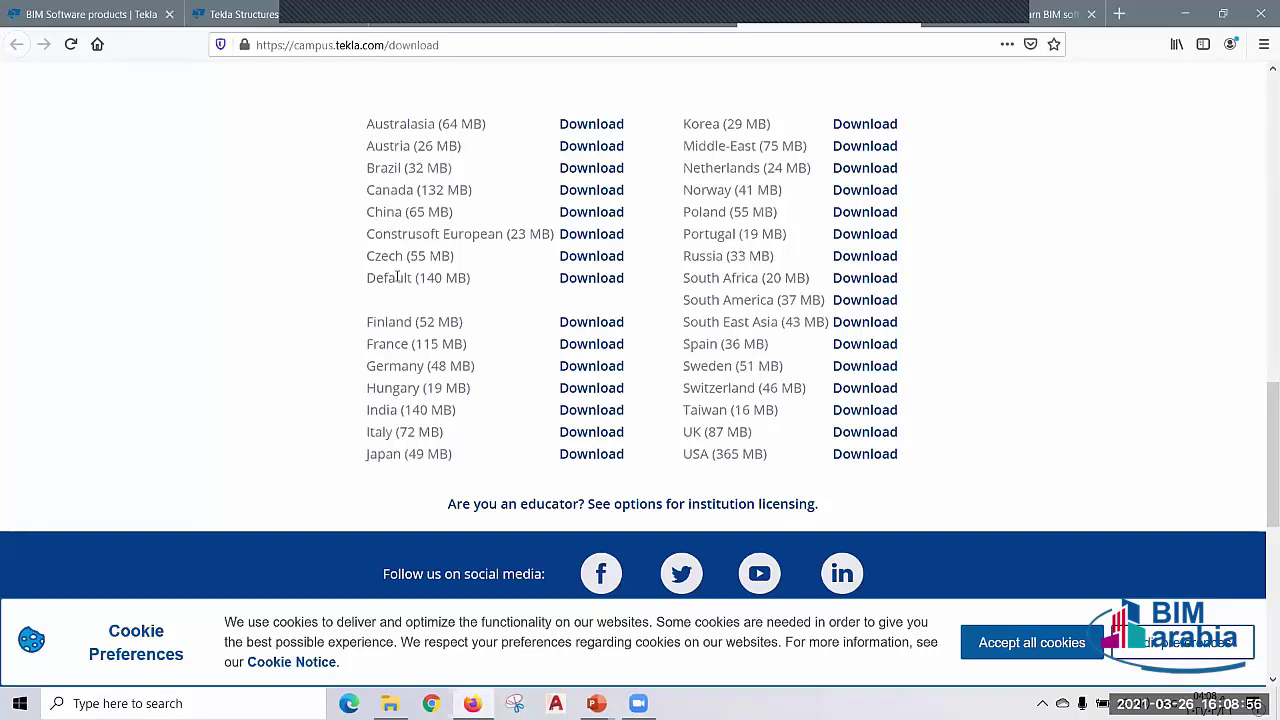
pyautogui.scroll(3, 400, 260)
# - Scroll the Tekla Campus page back up to the Tekla Structures 2021 Download button
pyautogui.scroll(5, 400, 251)
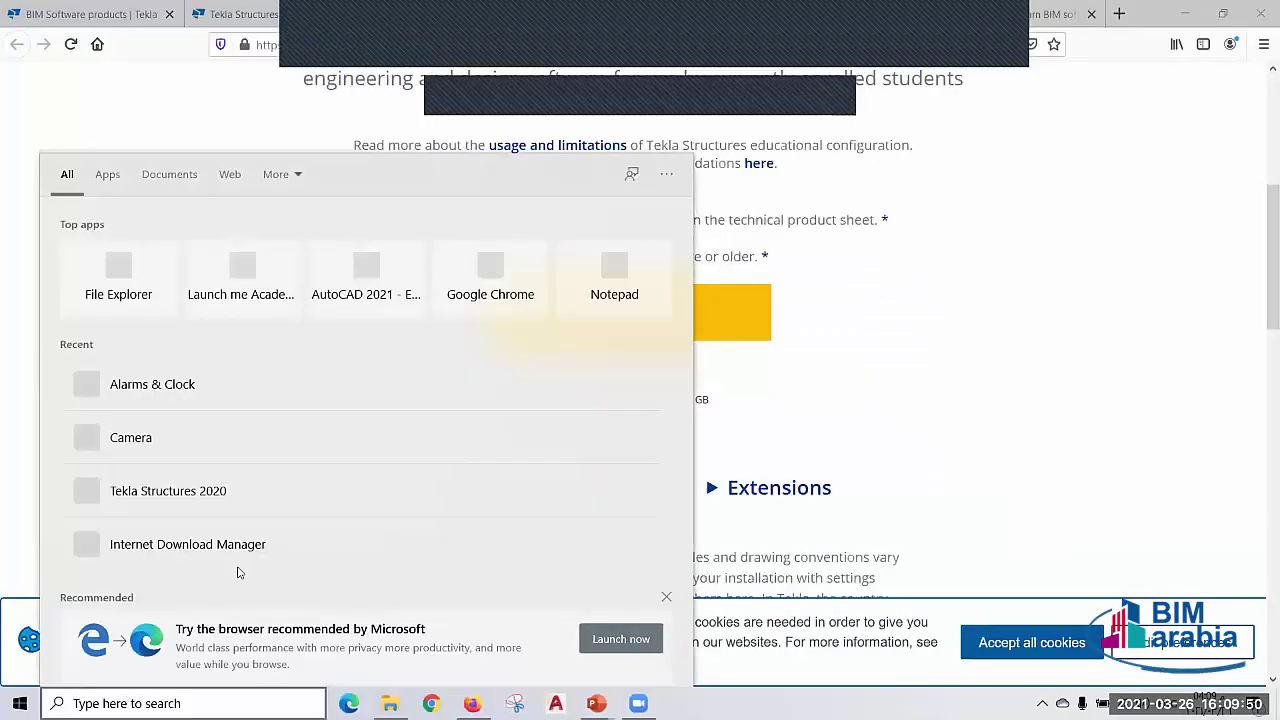
# - Launch Tekla Structures 2020 from the Start menu's Recent apps
pyautogui.click(185, 490)
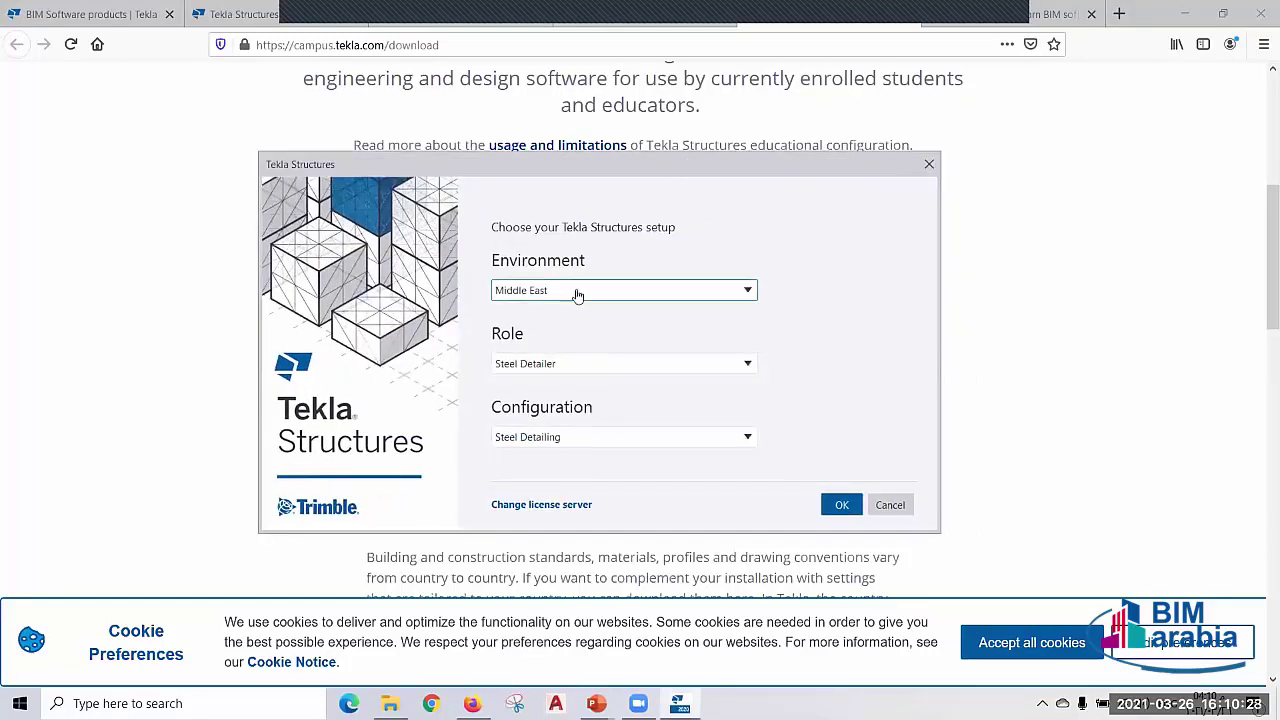
# - Choose the Middle East environment, Steel Detailer role and Steel Detailing configuration, and confirm
pyautogui.click(577, 291)
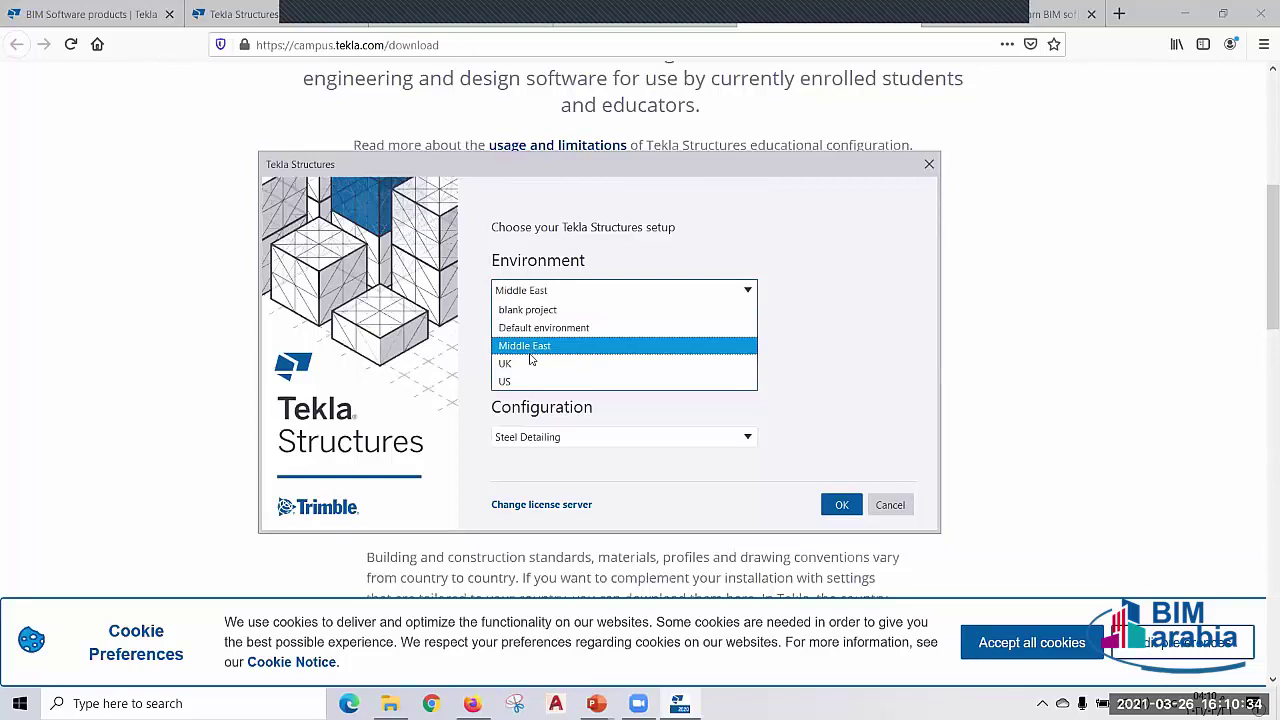
pyautogui.click(514, 365)
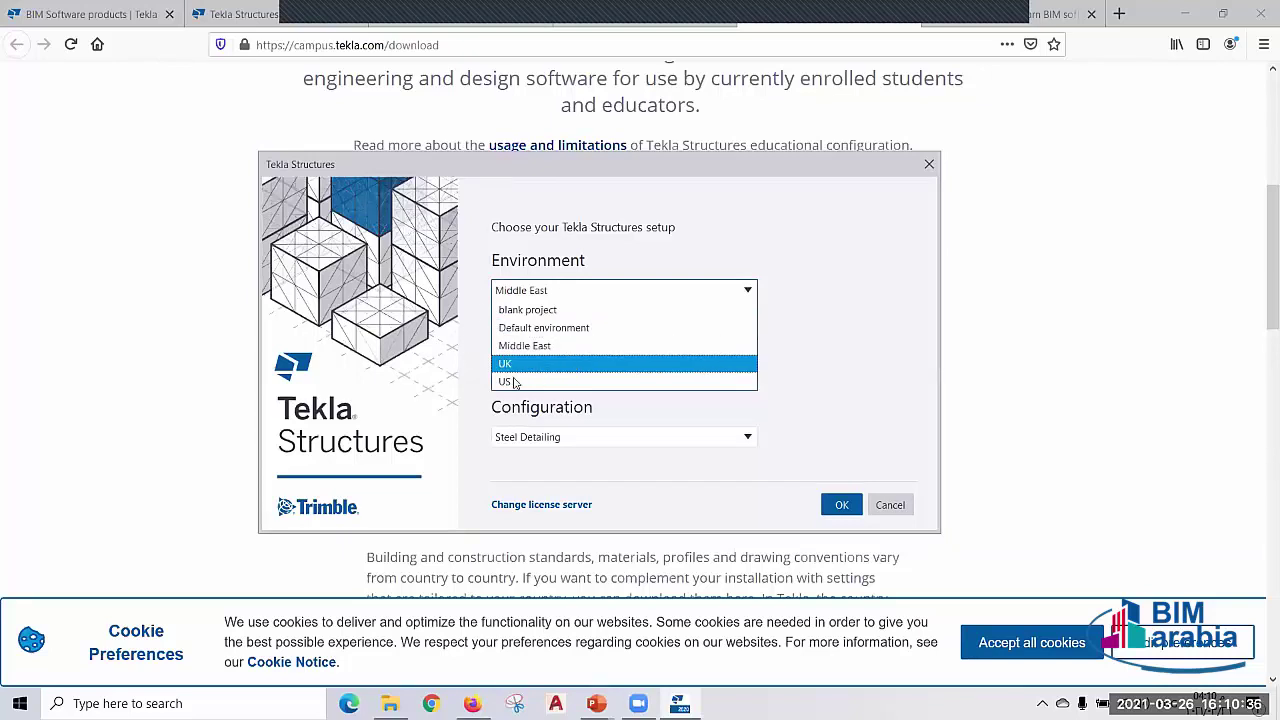
pyautogui.click(514, 382)
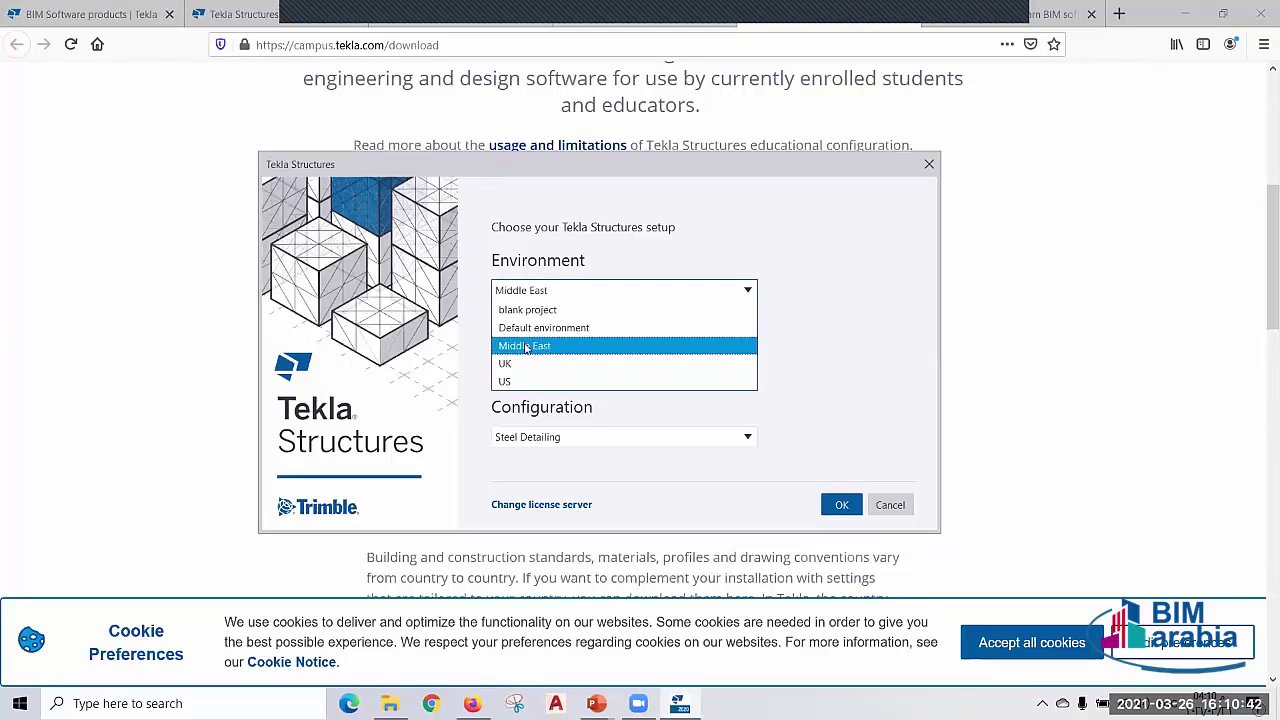
pyautogui.click(525, 346)
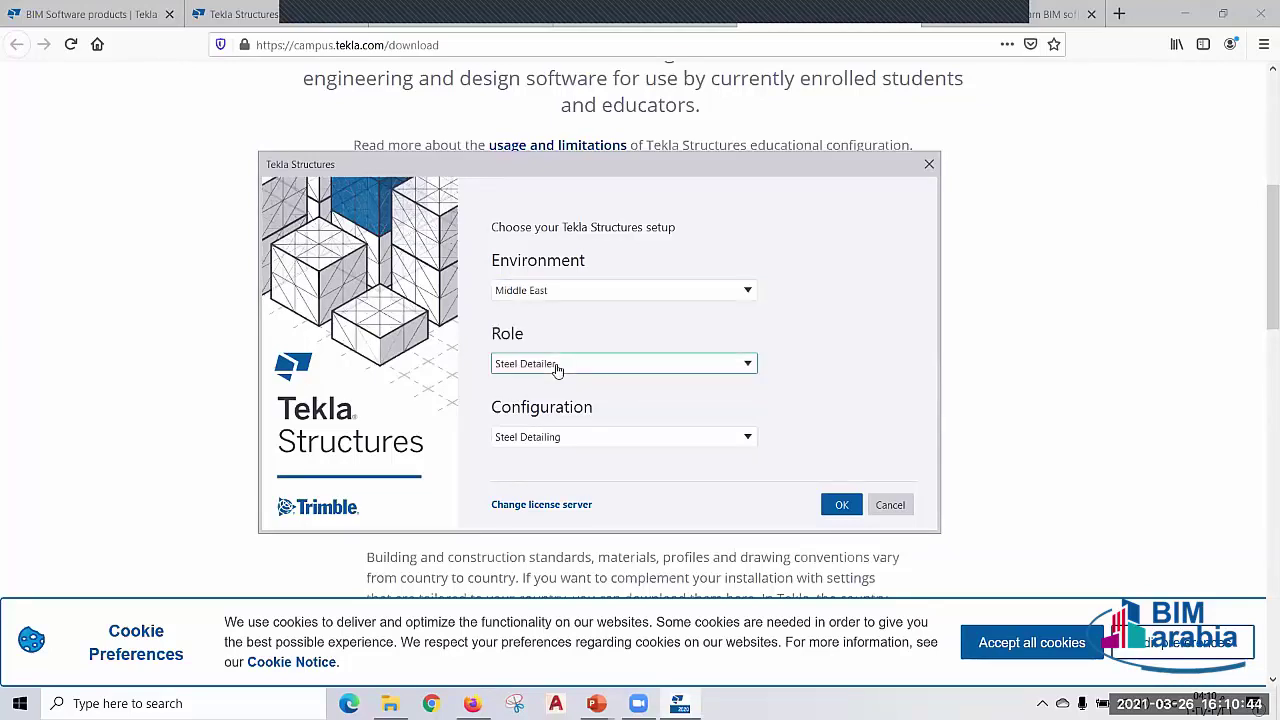
pyautogui.click(557, 369)
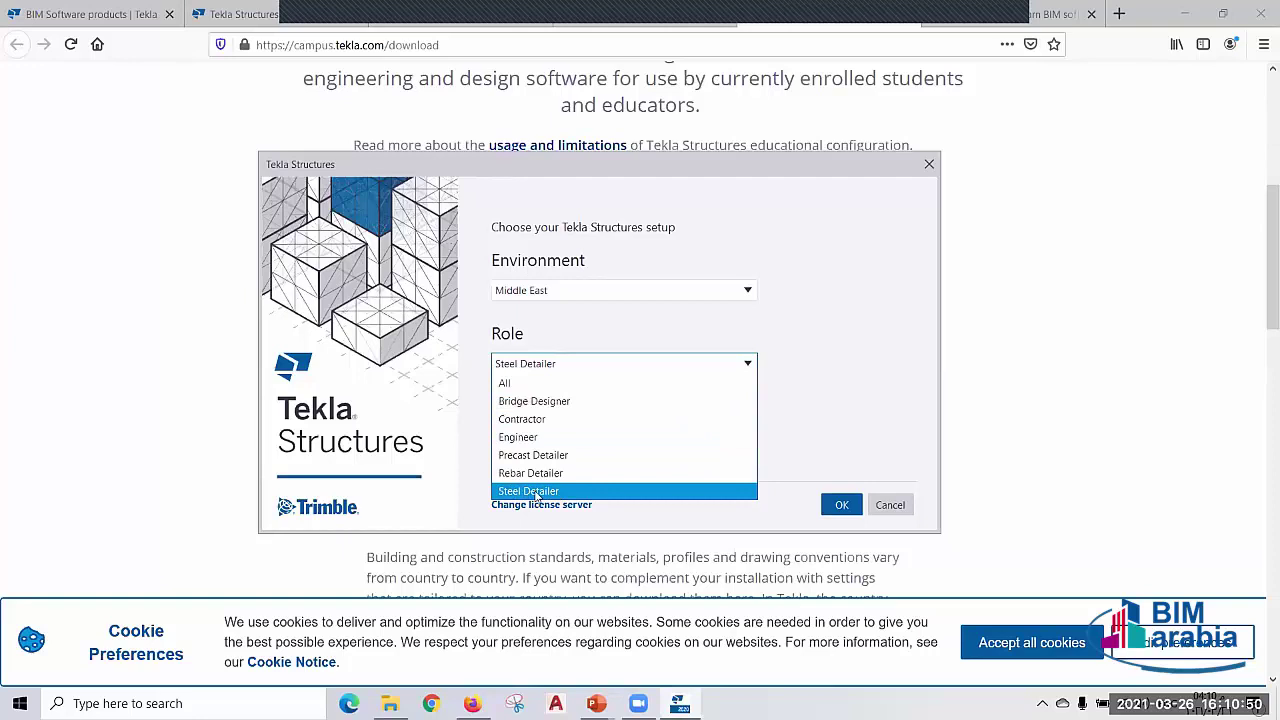
pyautogui.click(524, 491)
pyautogui.click(562, 437)
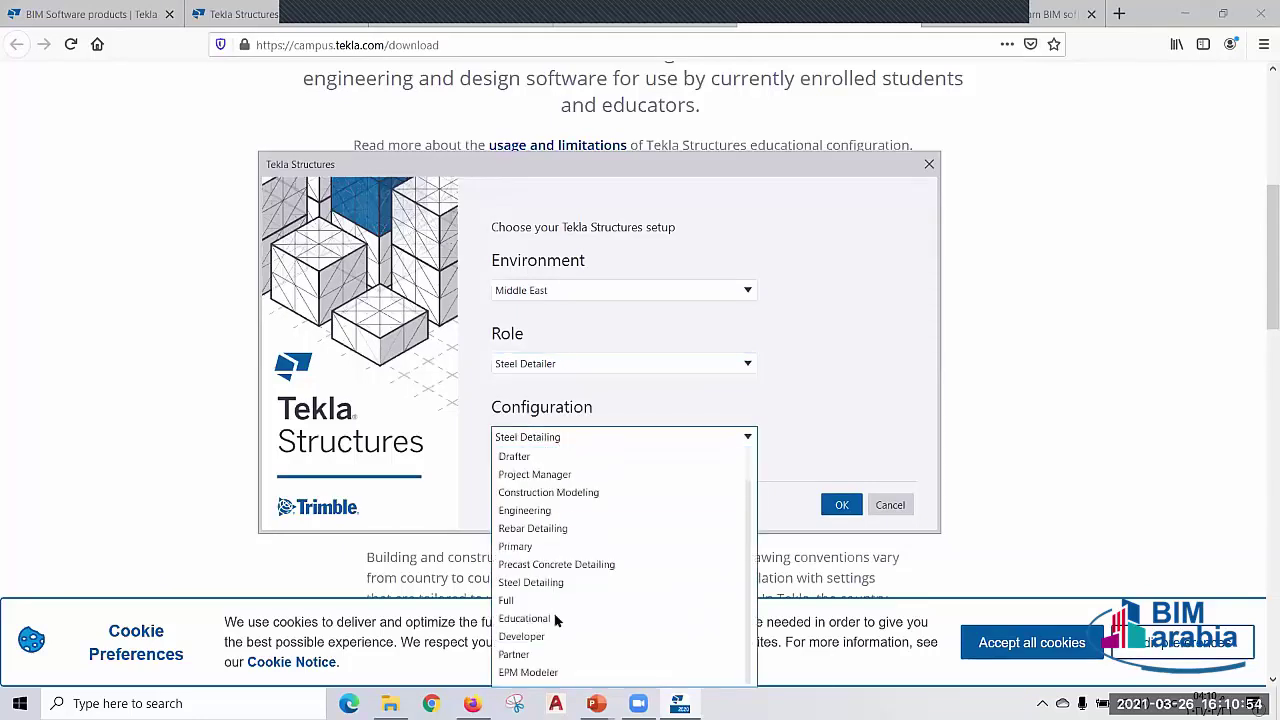
pyautogui.click(557, 441)
pyautogui.click(840, 505)
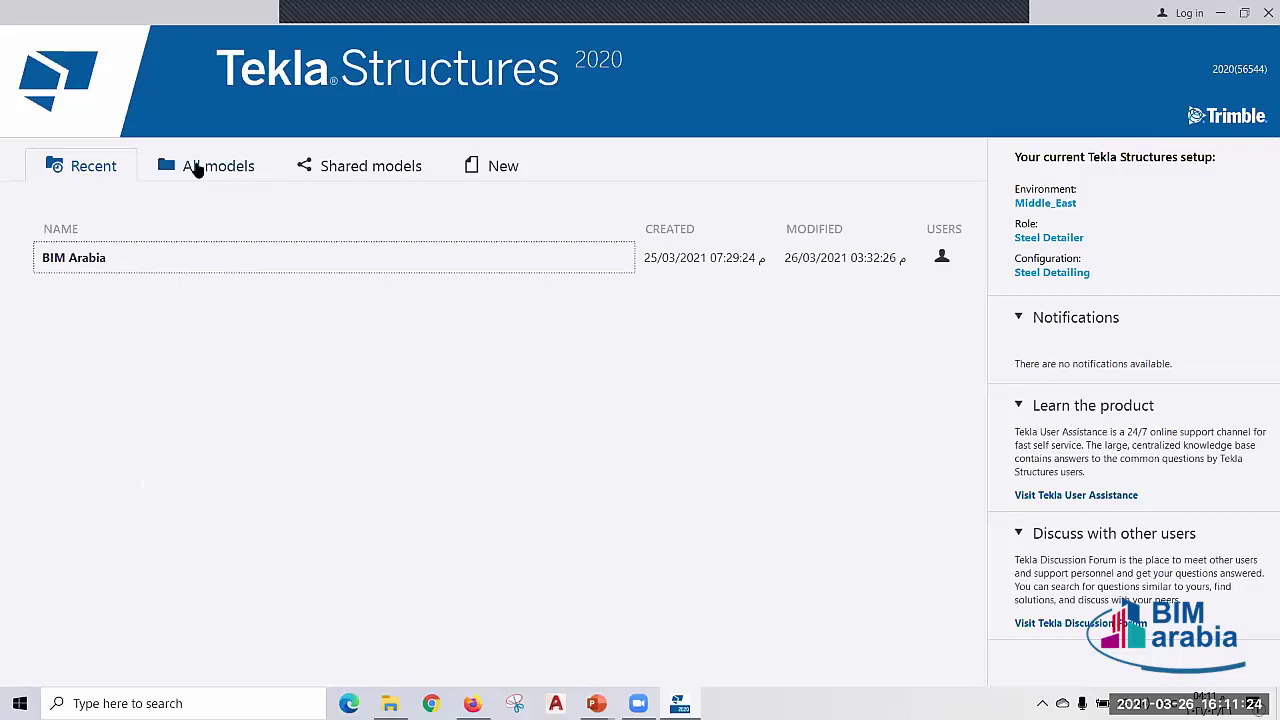
# - Look through the All models and Shared models lists, then go to the New model page
pyautogui.click(194, 166)
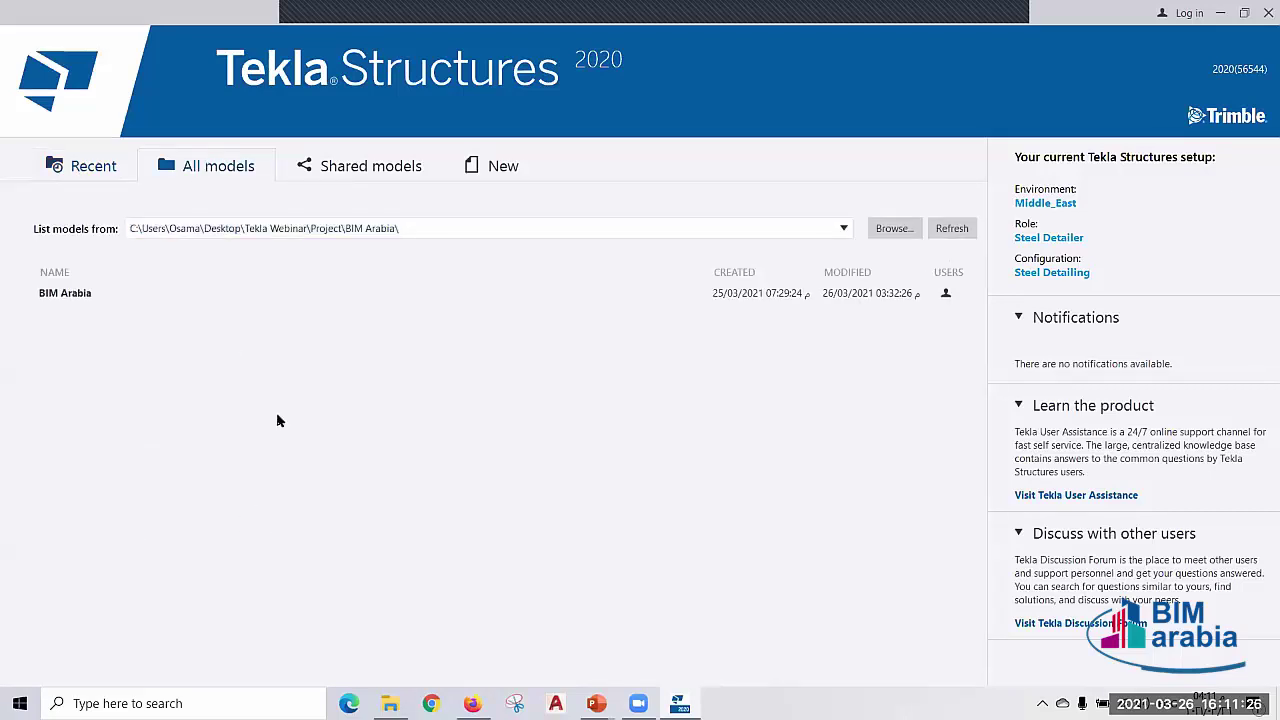
pyautogui.click(366, 168)
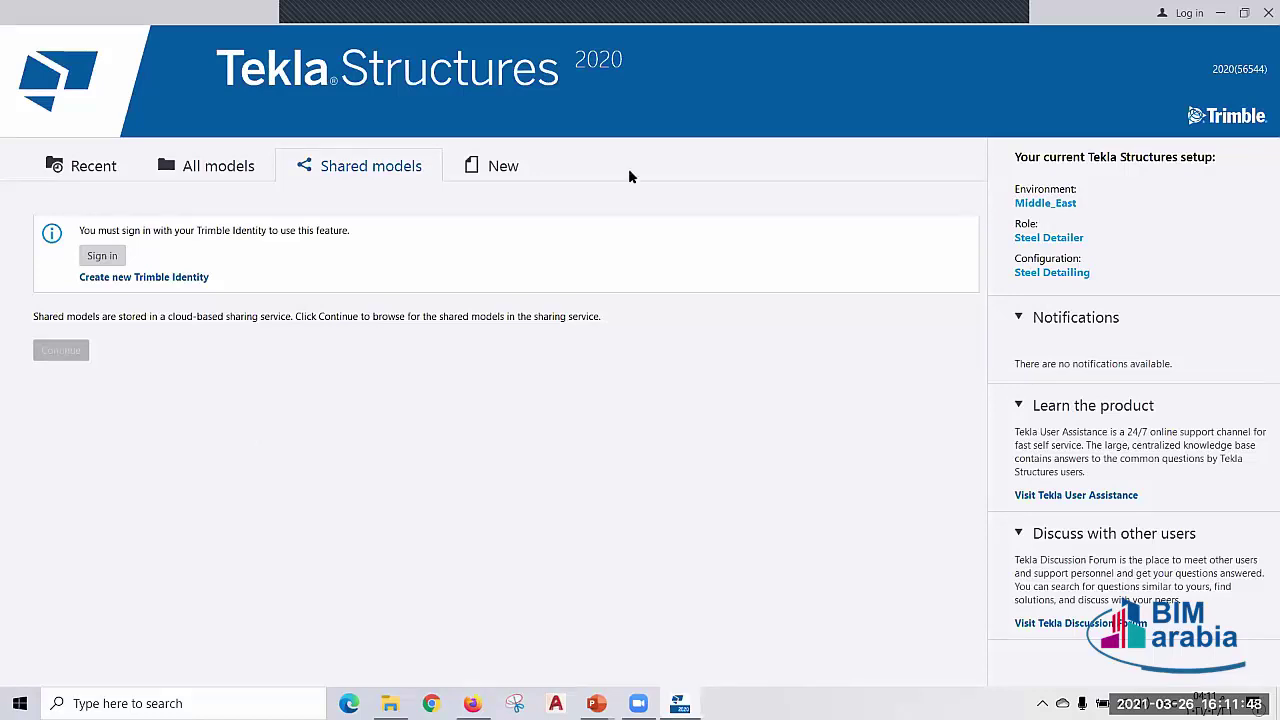
pyautogui.click(505, 168)
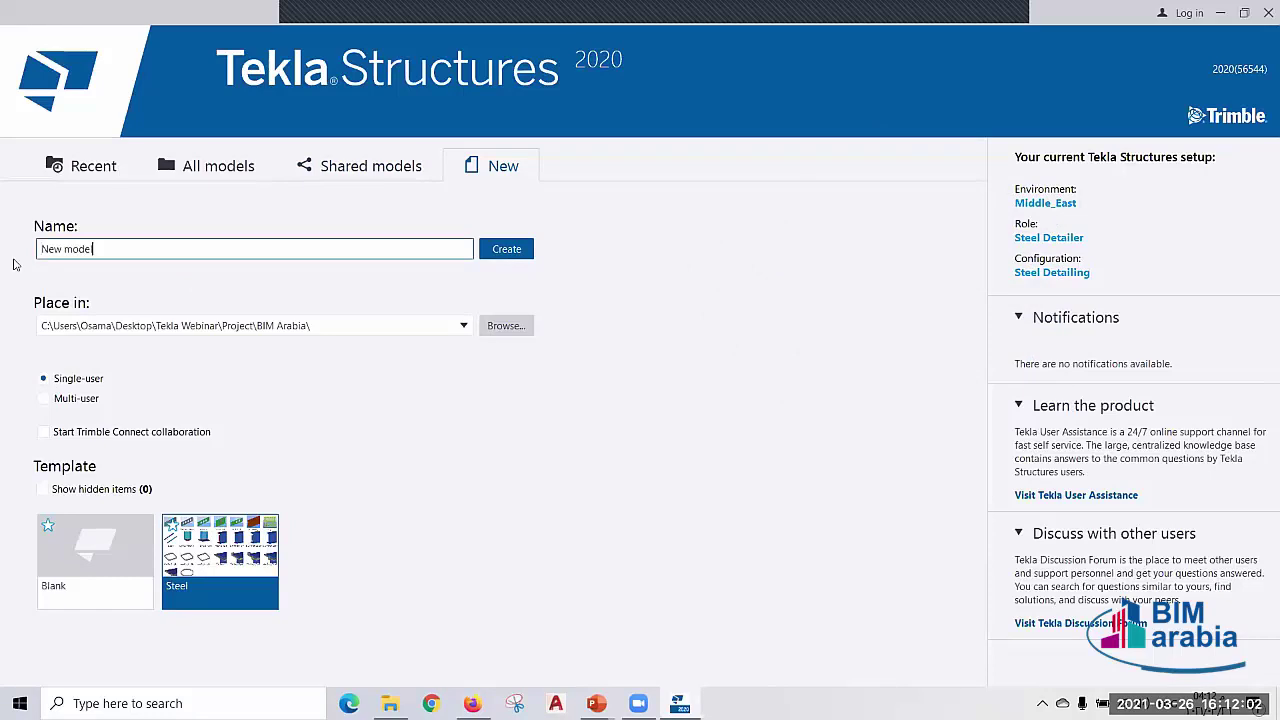
# - Replace the default model name with 'BIM Arabia - Webinar'
pyautogui.hotkey('ctrl', 'a')
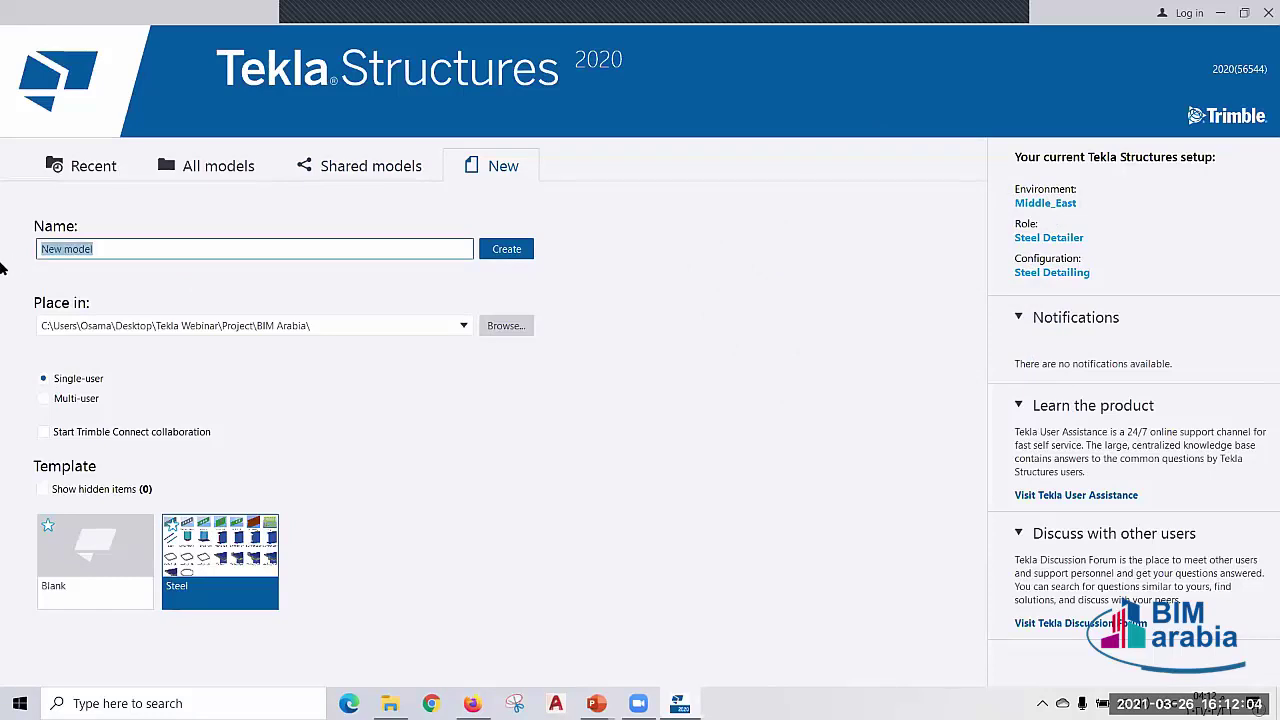
pyautogui.write('BIM ')
pyautogui.write('Arabia')
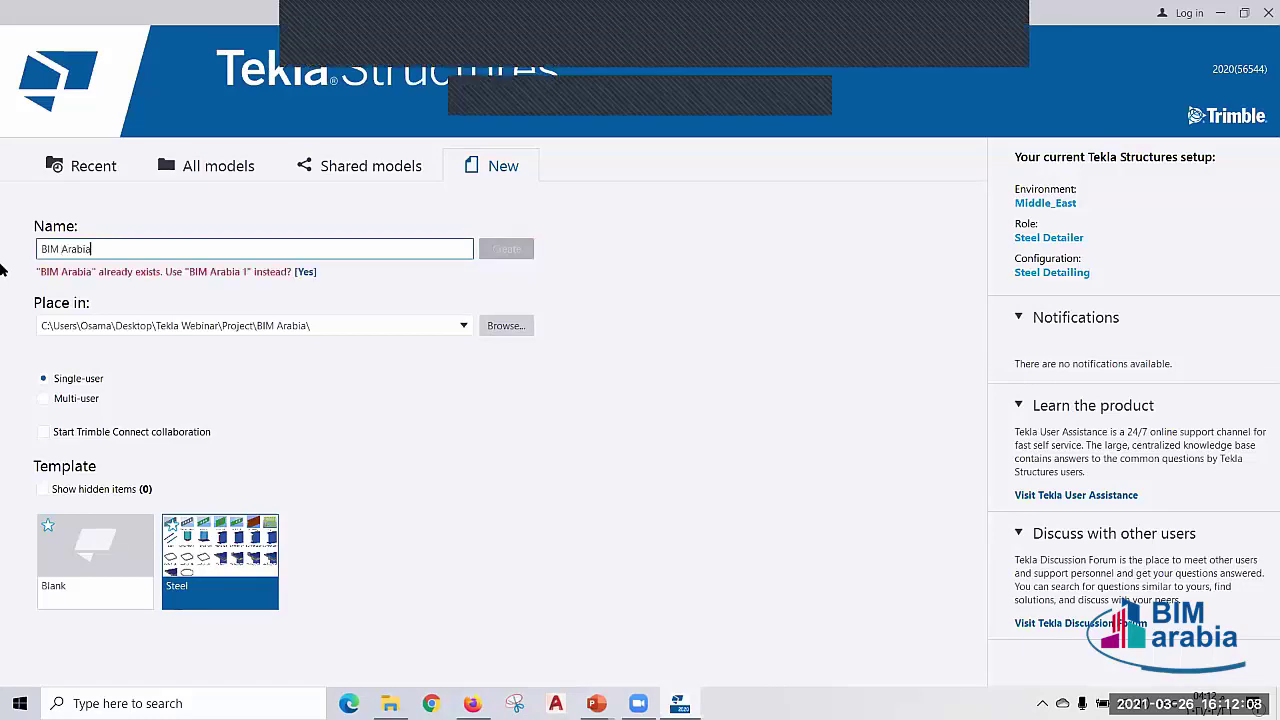
pyautogui.write(' - ')
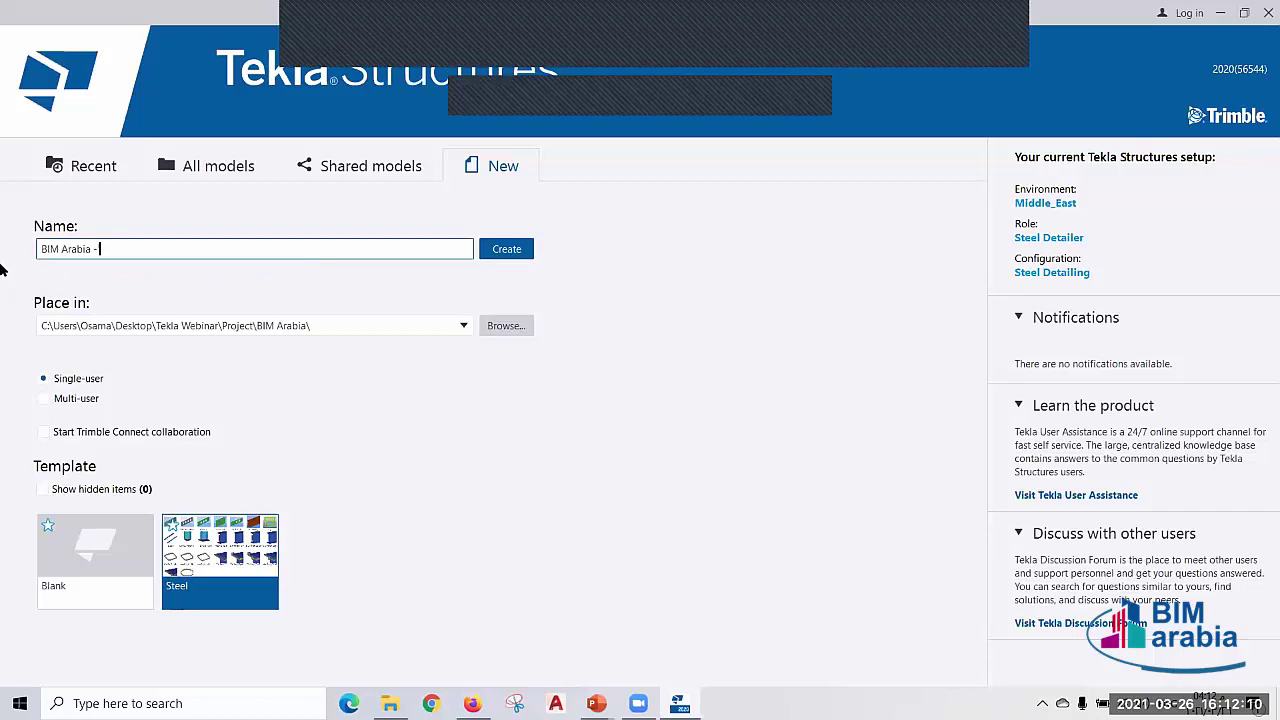
pyautogui.write('Web')
pyautogui.write('inar')
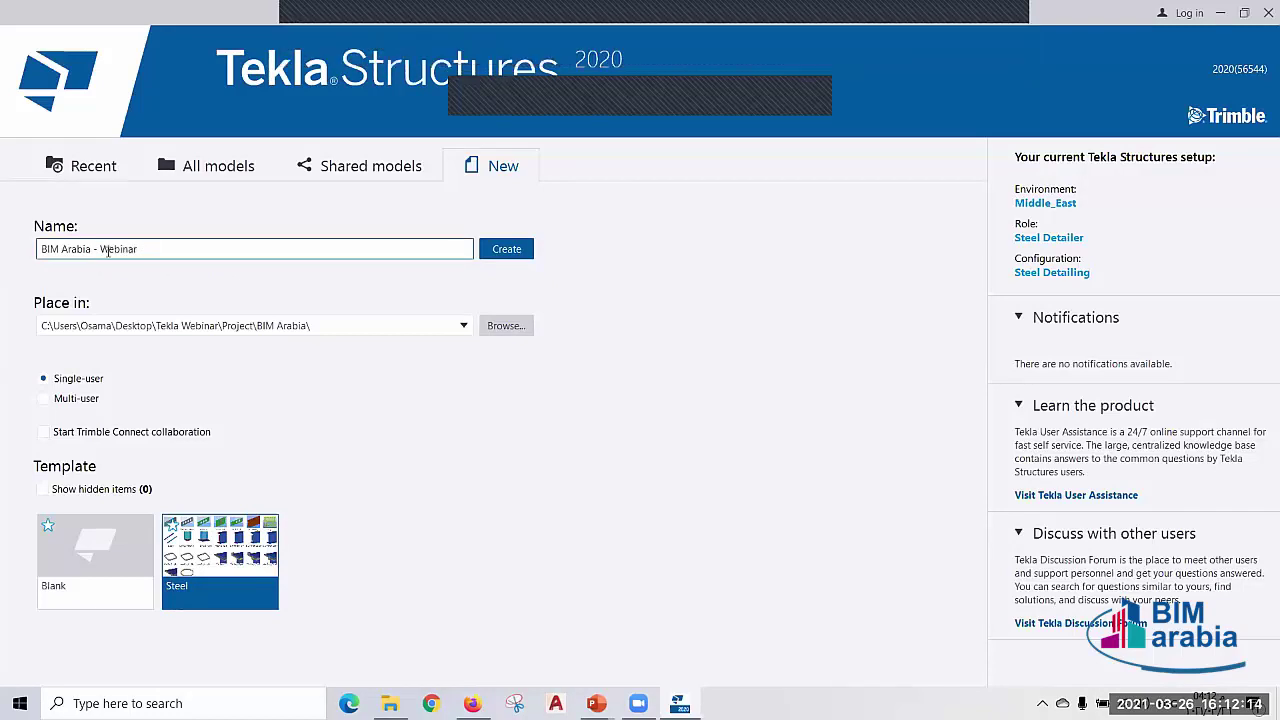
pyautogui.moveTo(146, 253); pyautogui.dragTo(46, 256)
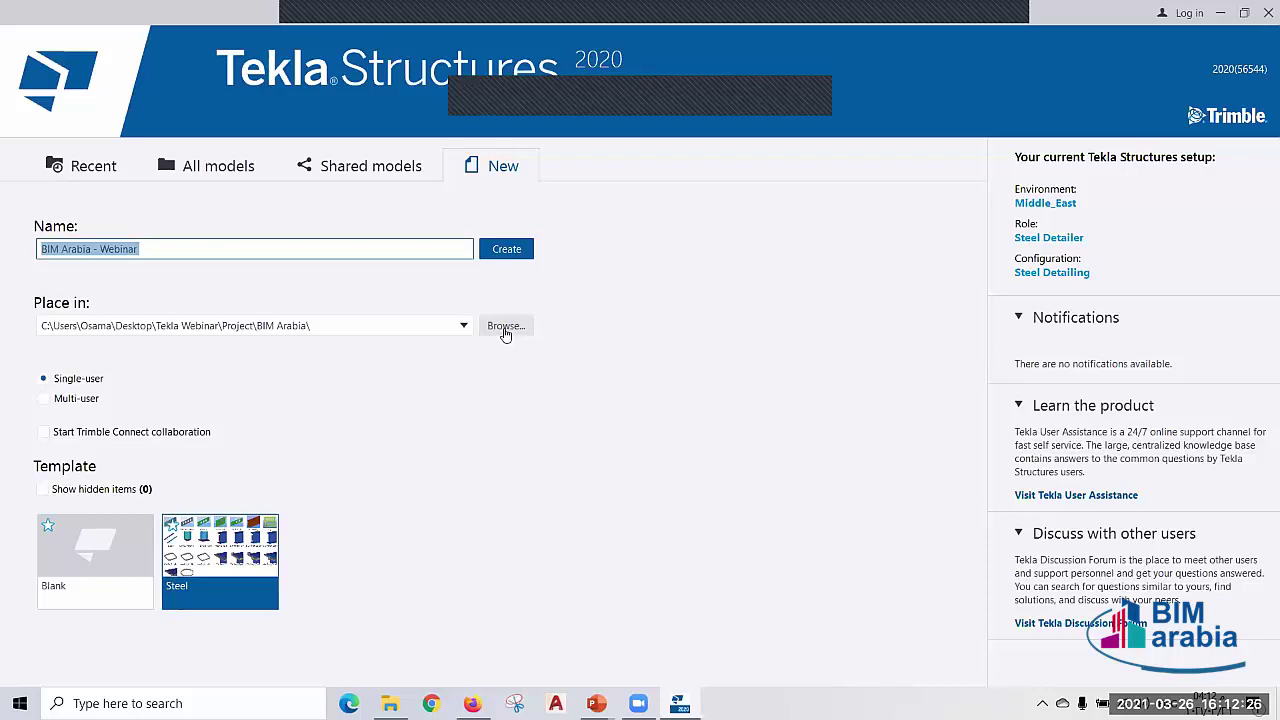
# - Set the model location to a new 'BIM Arabia - Webinar' folder inside Desktop > Tekla Webinar
pyautogui.click(505, 328)
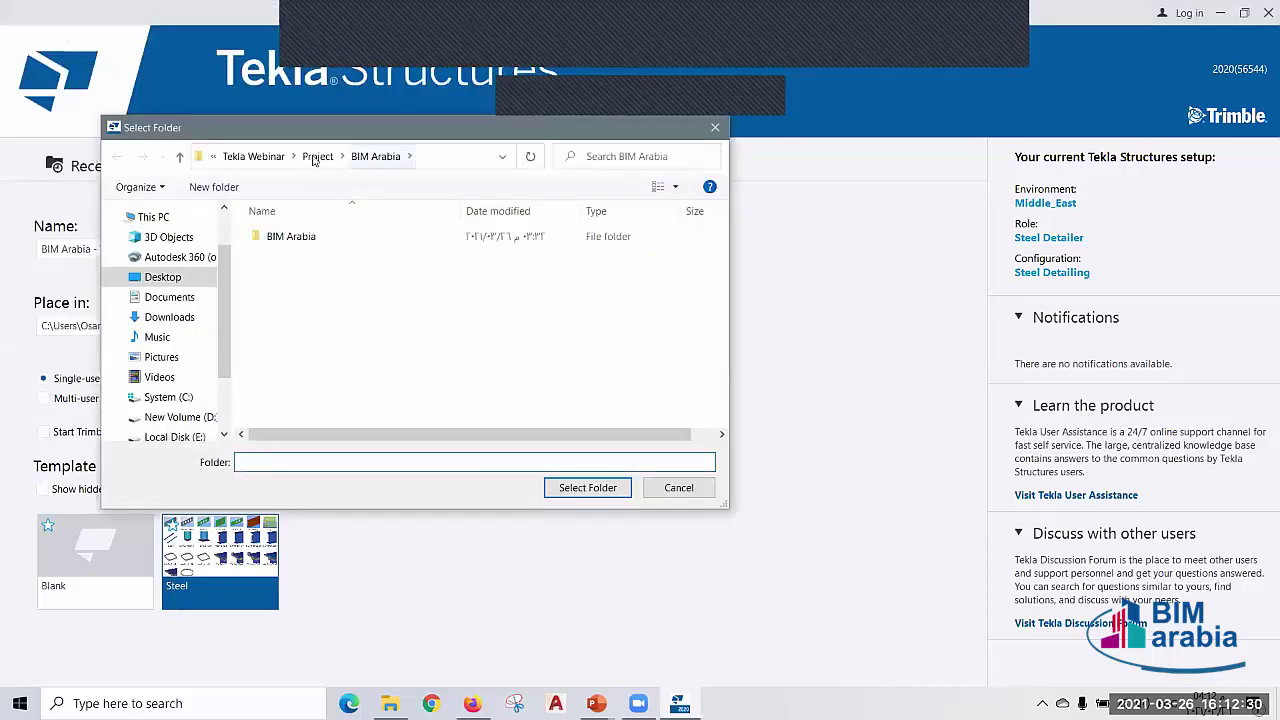
pyautogui.click(256, 158)
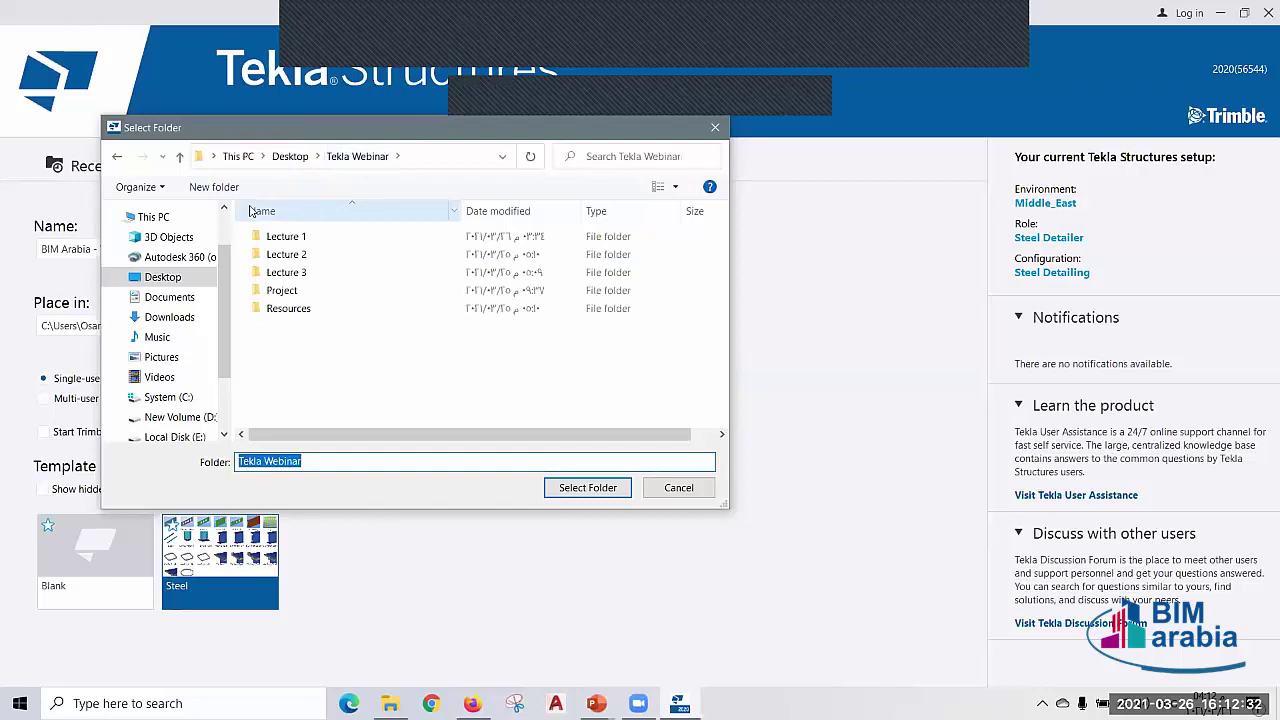
pyautogui.click(213, 187)
pyautogui.write('BIM Arabia - Webinar')
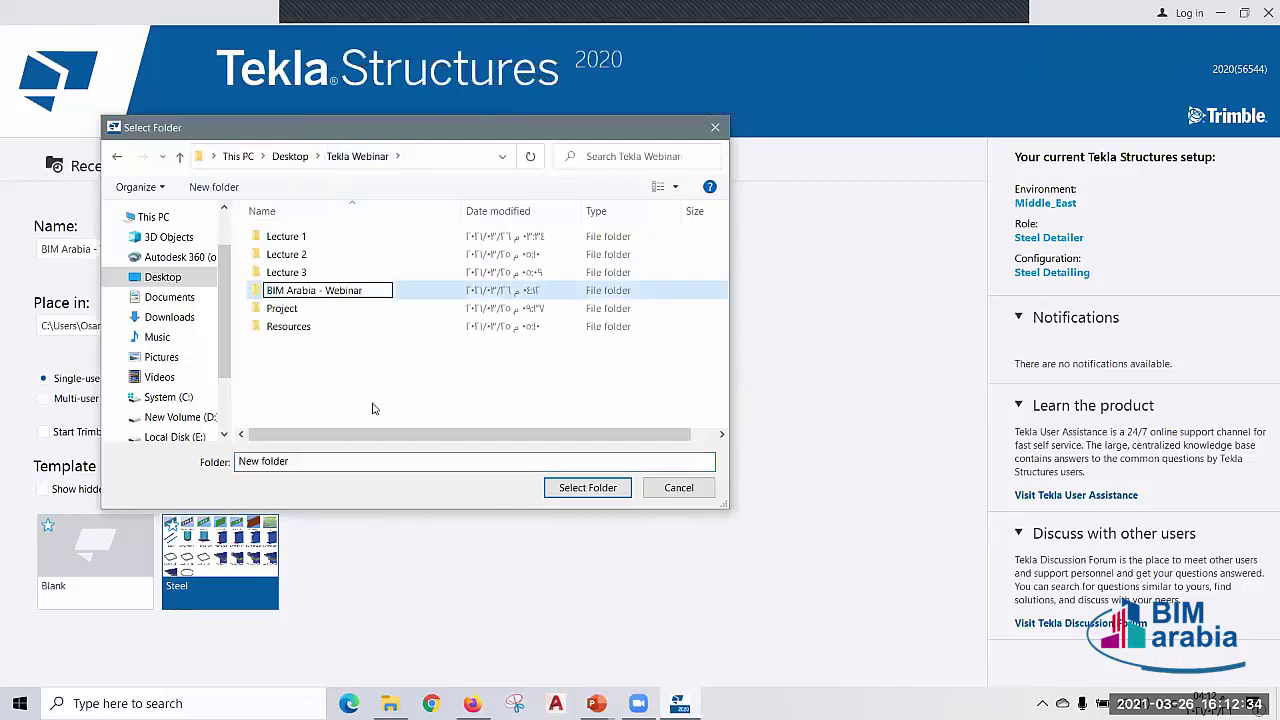
pyautogui.press('Return')
pyautogui.press('Return')
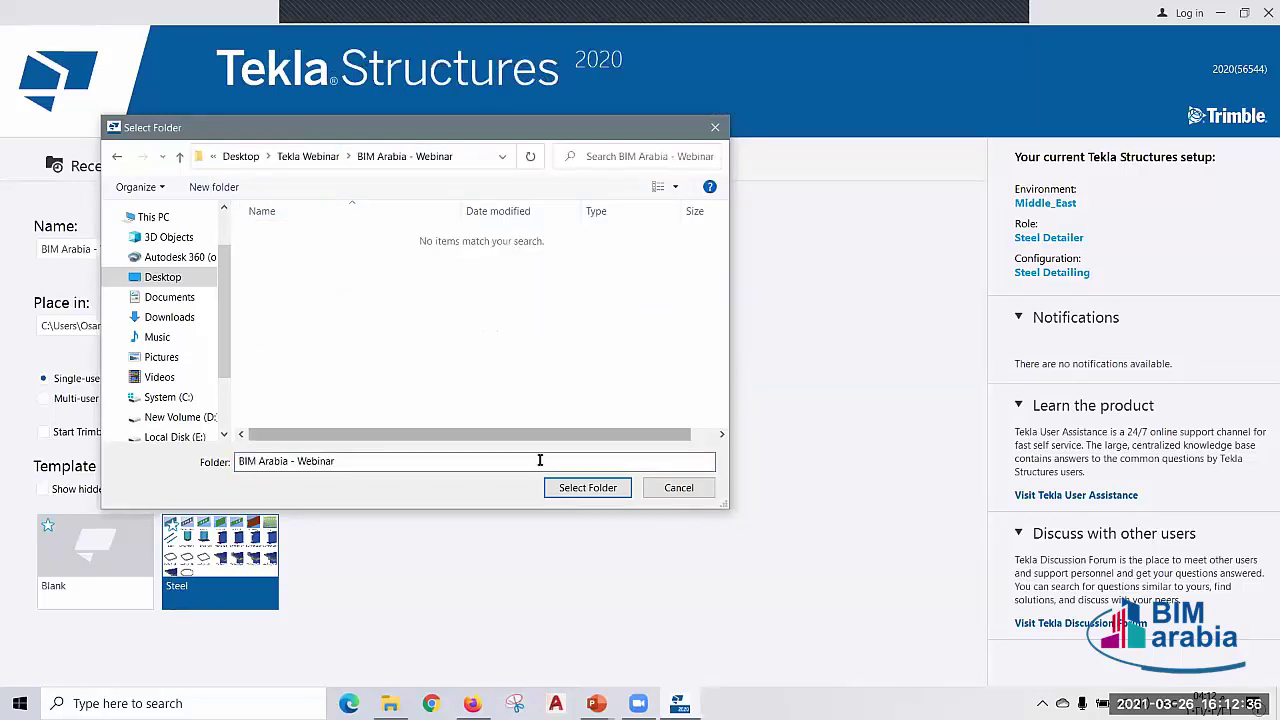
pyautogui.click(573, 489)
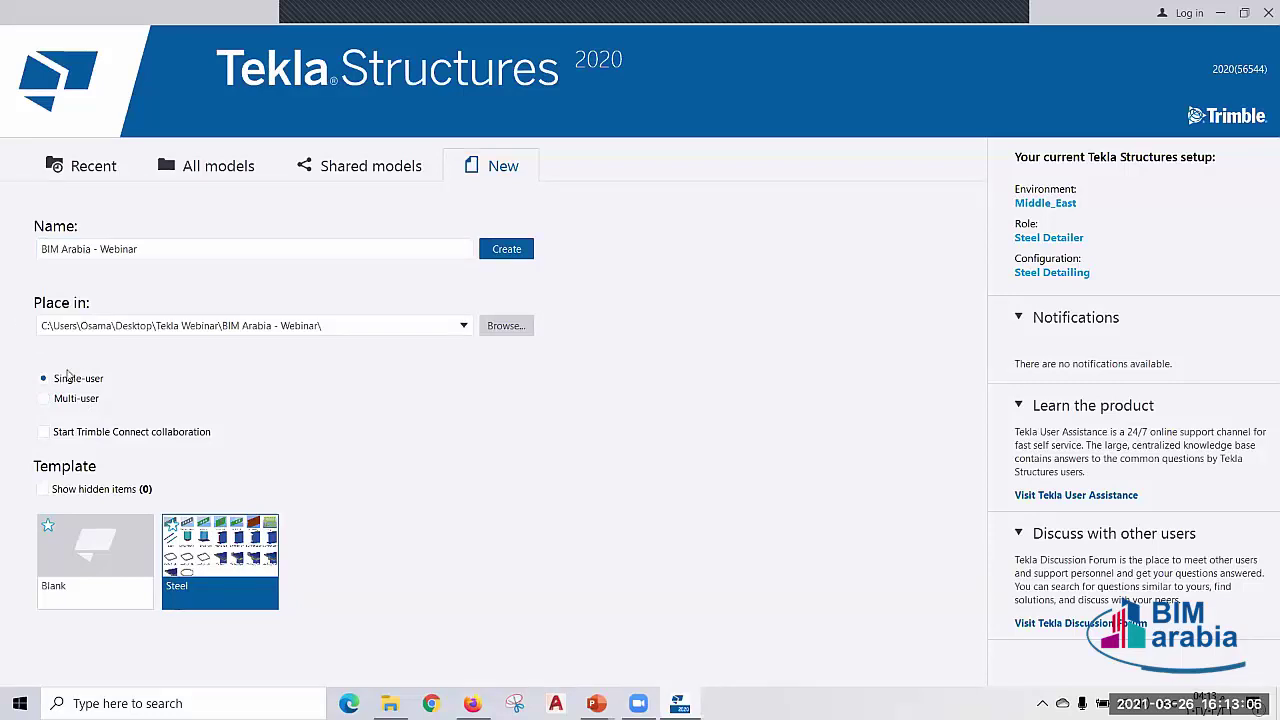
# - Create the single-user model from the Steel template
pyautogui.click(67, 370)
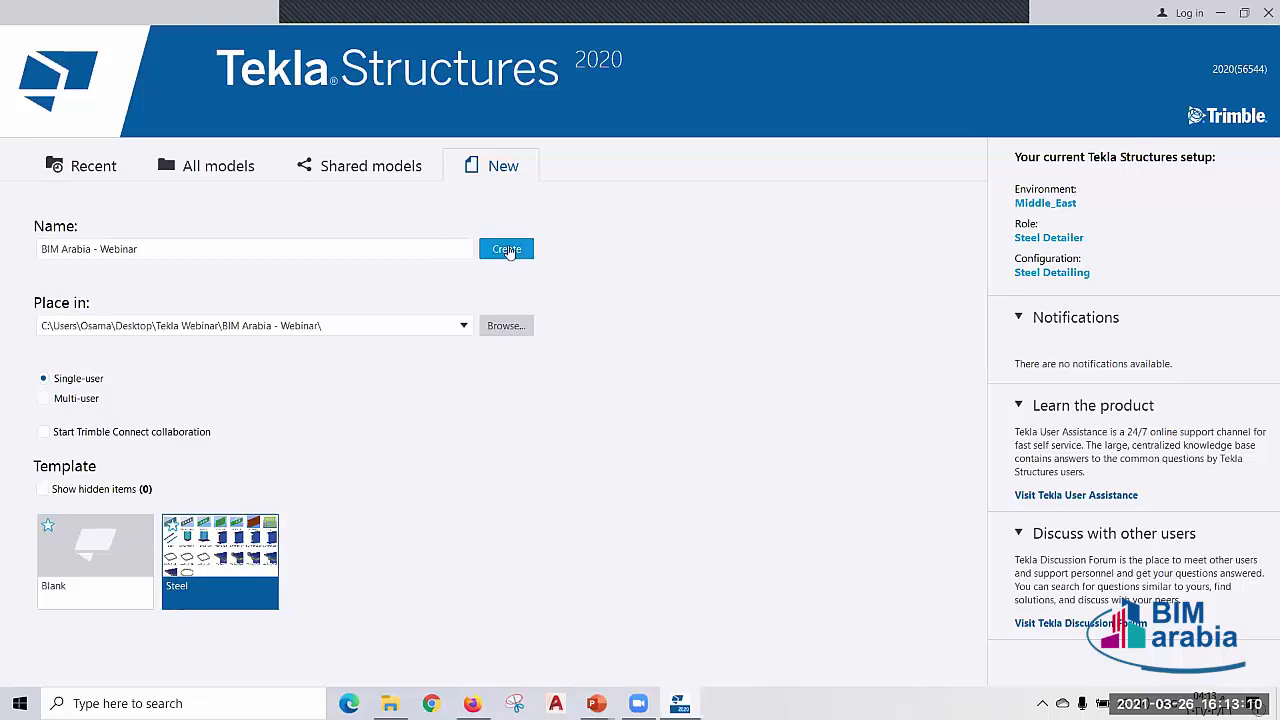
pyautogui.click(508, 251)
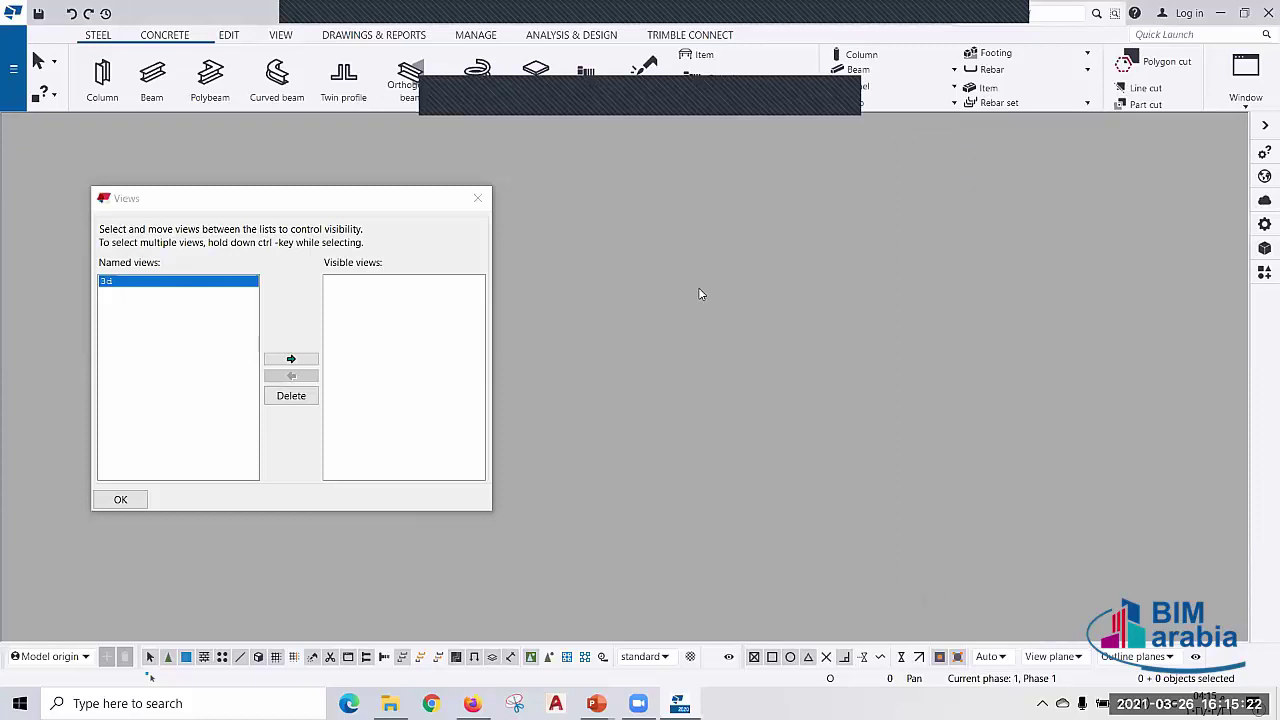
# - Move the 3d view to Visible views and maximize it across the workspace
pyautogui.click(291, 358)
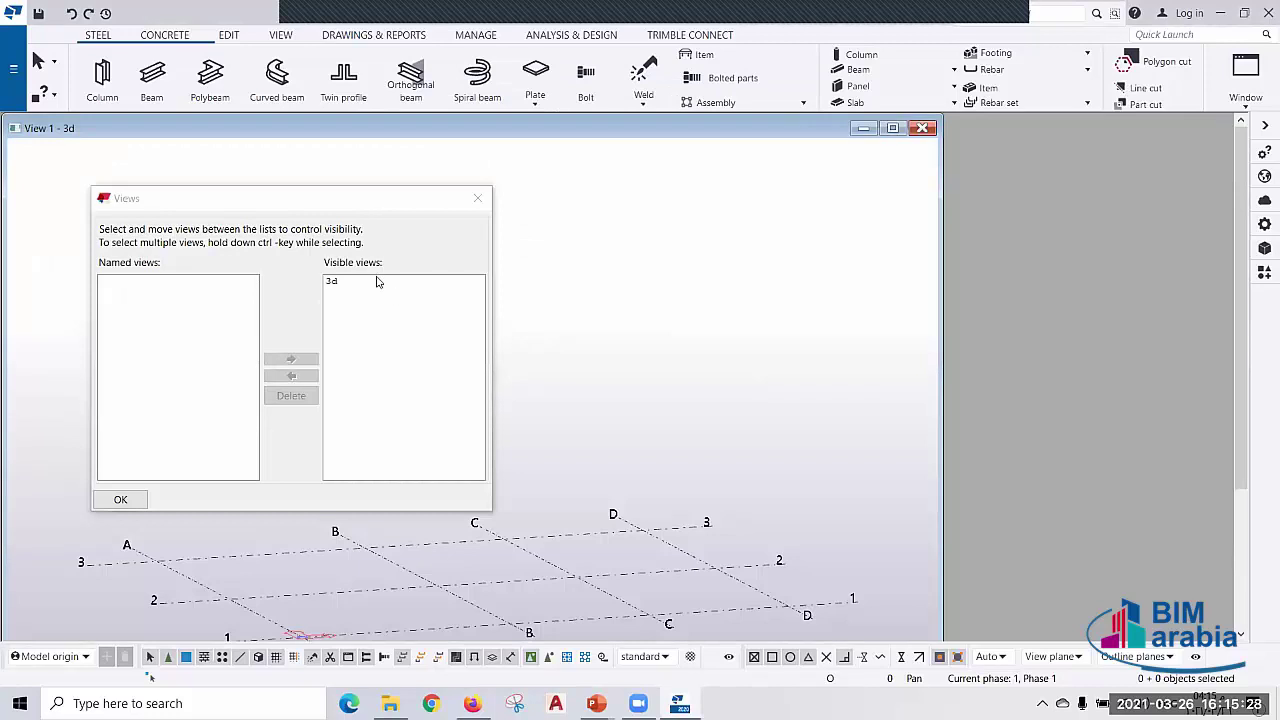
pyautogui.doubleClick(677, 130)
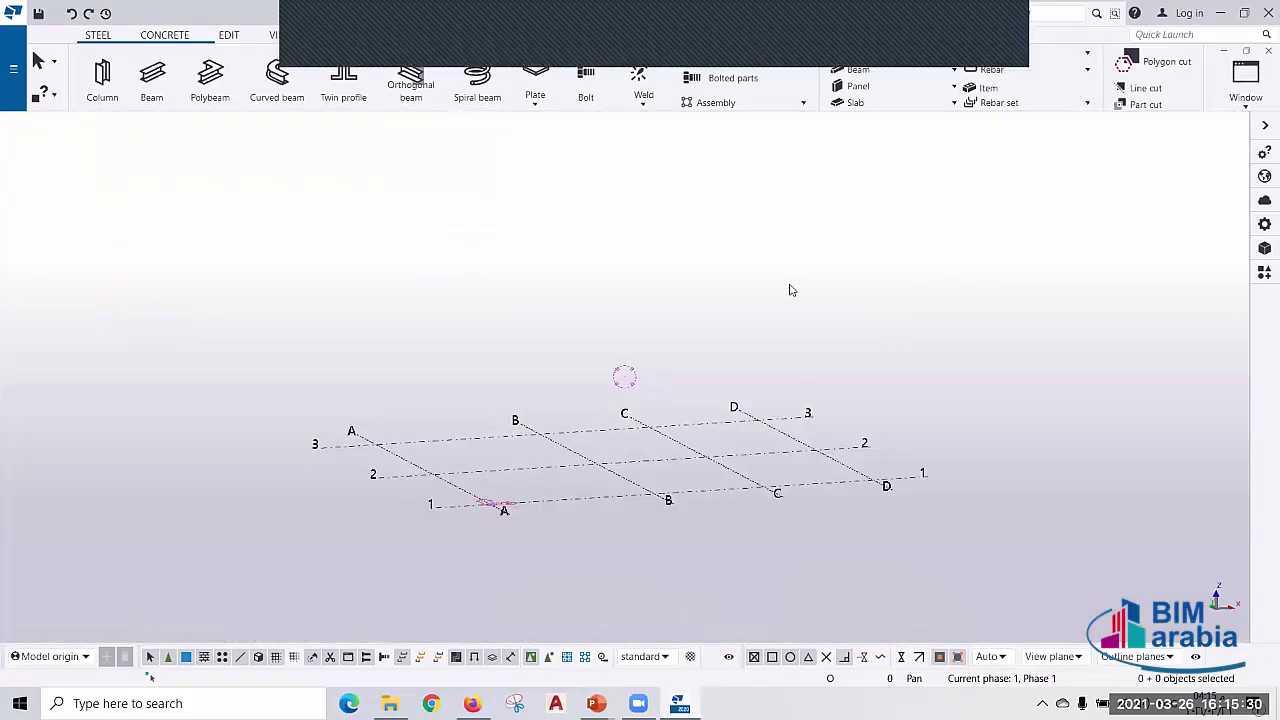
# - Orbit the 3d view to see the grid more from above, then close the side panel
pyautogui.keyDown('ctrl'); pyautogui.moveTo(443, 523); pyautogui.dragTo(700, 543, button='middle'); pyautogui.keyUp('ctrl')
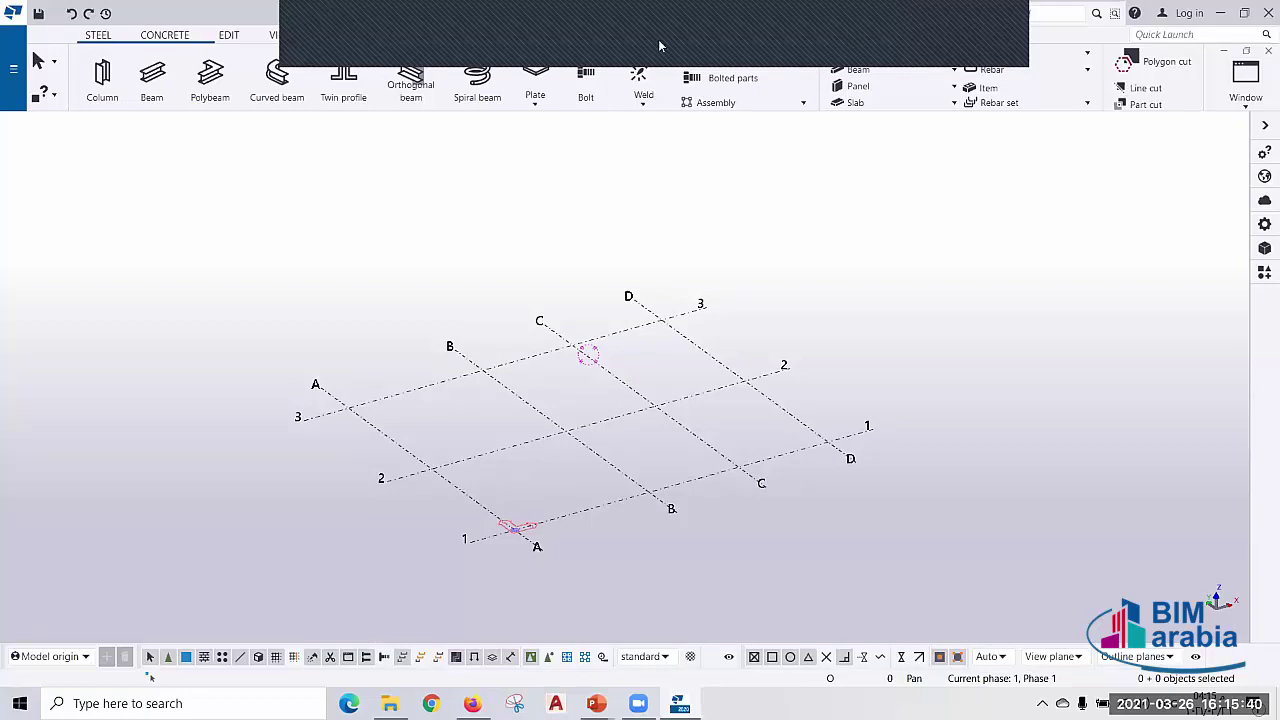
pyautogui.click(311, 124)
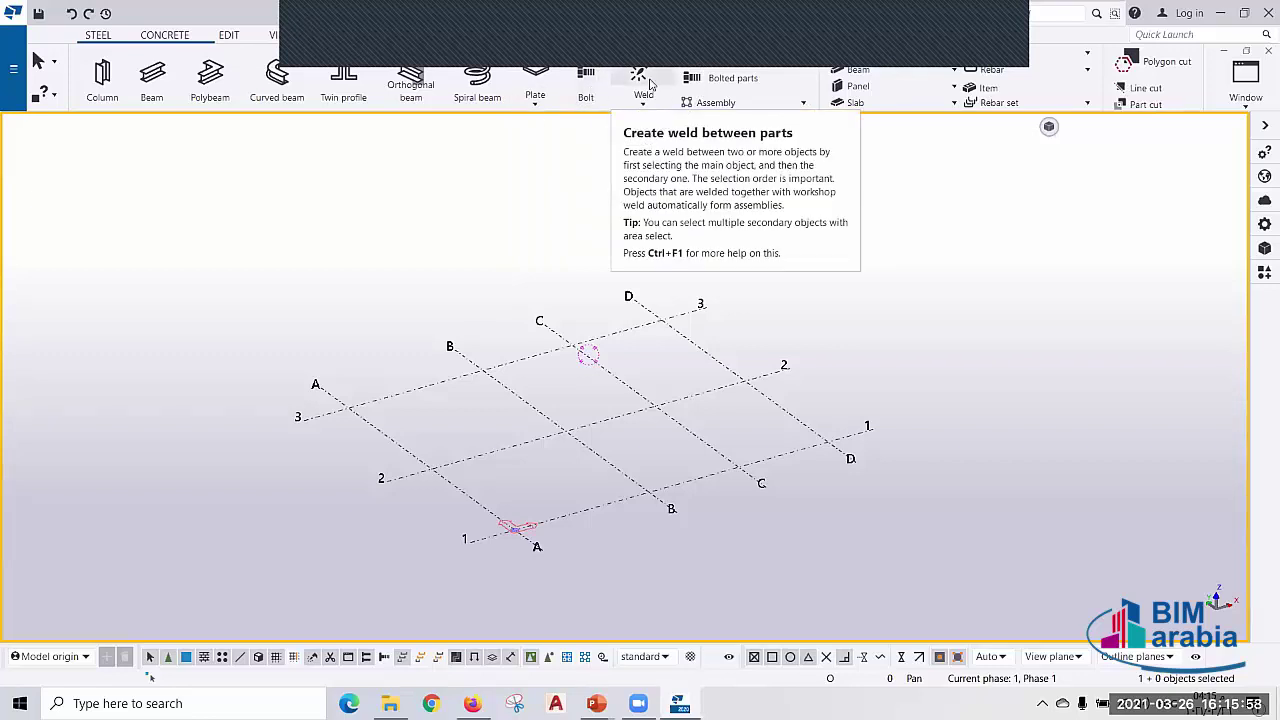
pyautogui.click(756, 84)
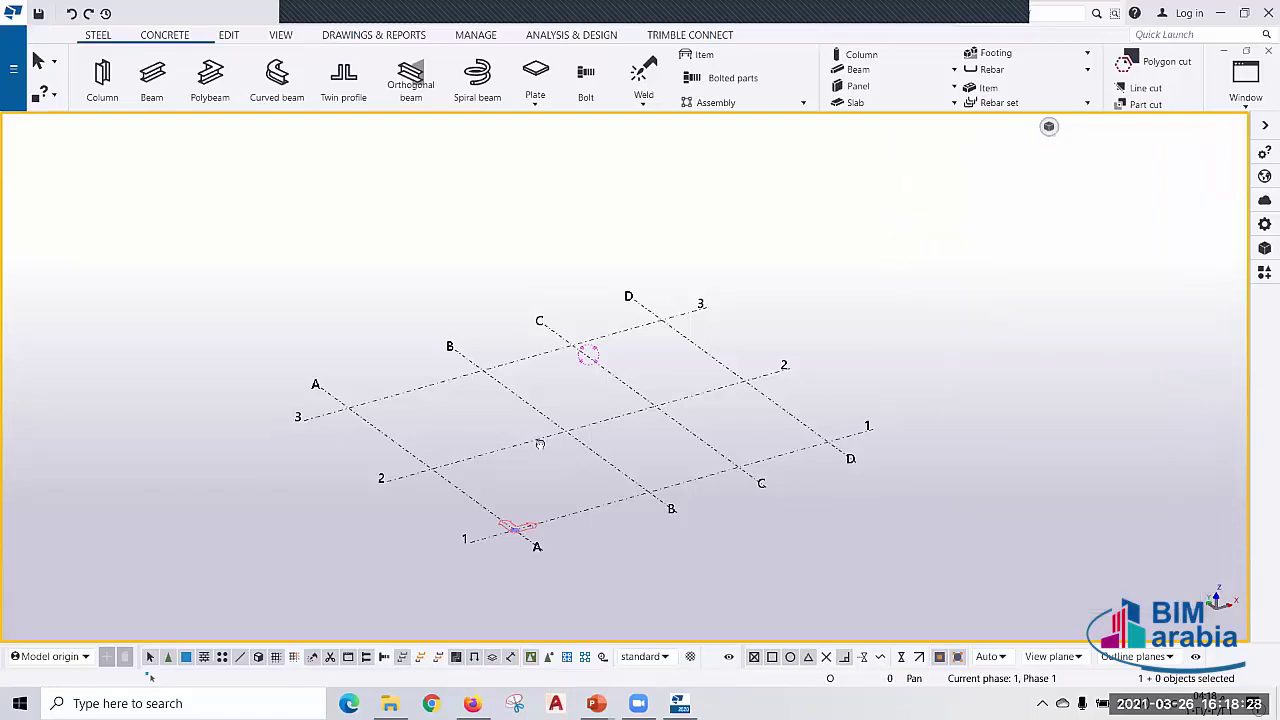
# - Nudge the grid slightly in the view and look over the CONCRETE and EDIT ribbon tools
pyautogui.moveTo(540, 444); pyautogui.dragTo(512, 431, button='middle')
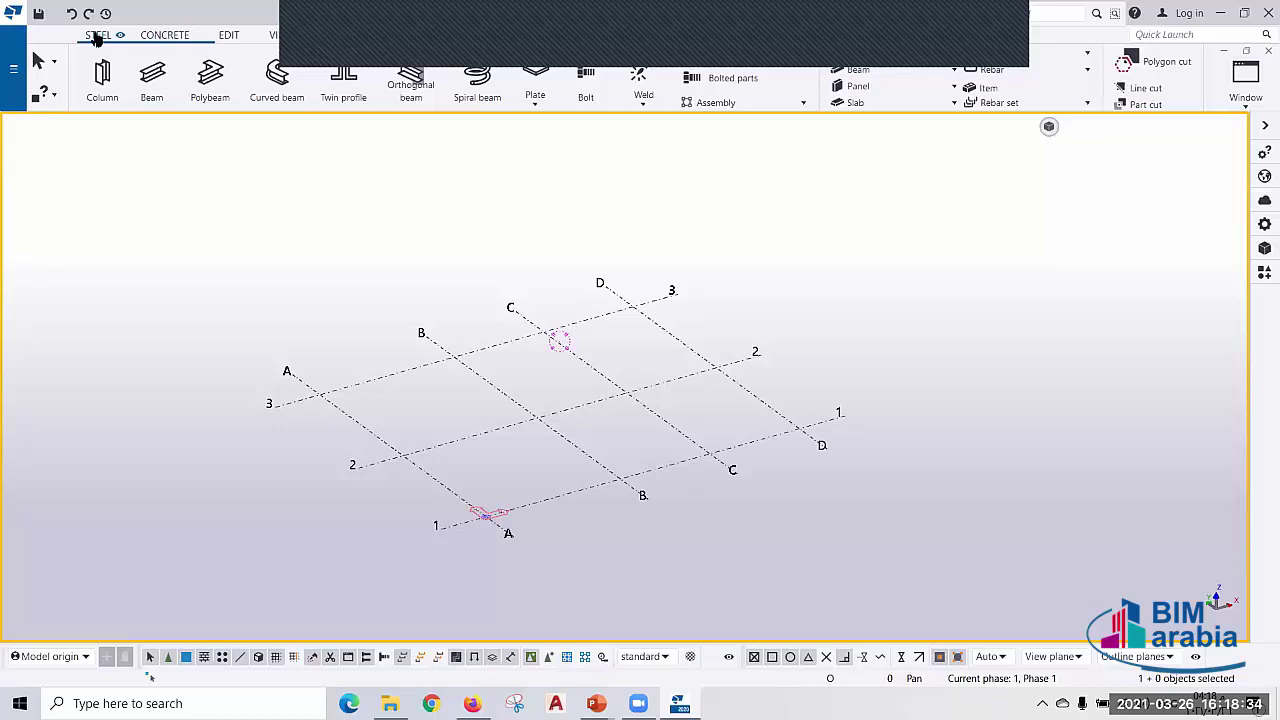
pyautogui.click(157, 37)
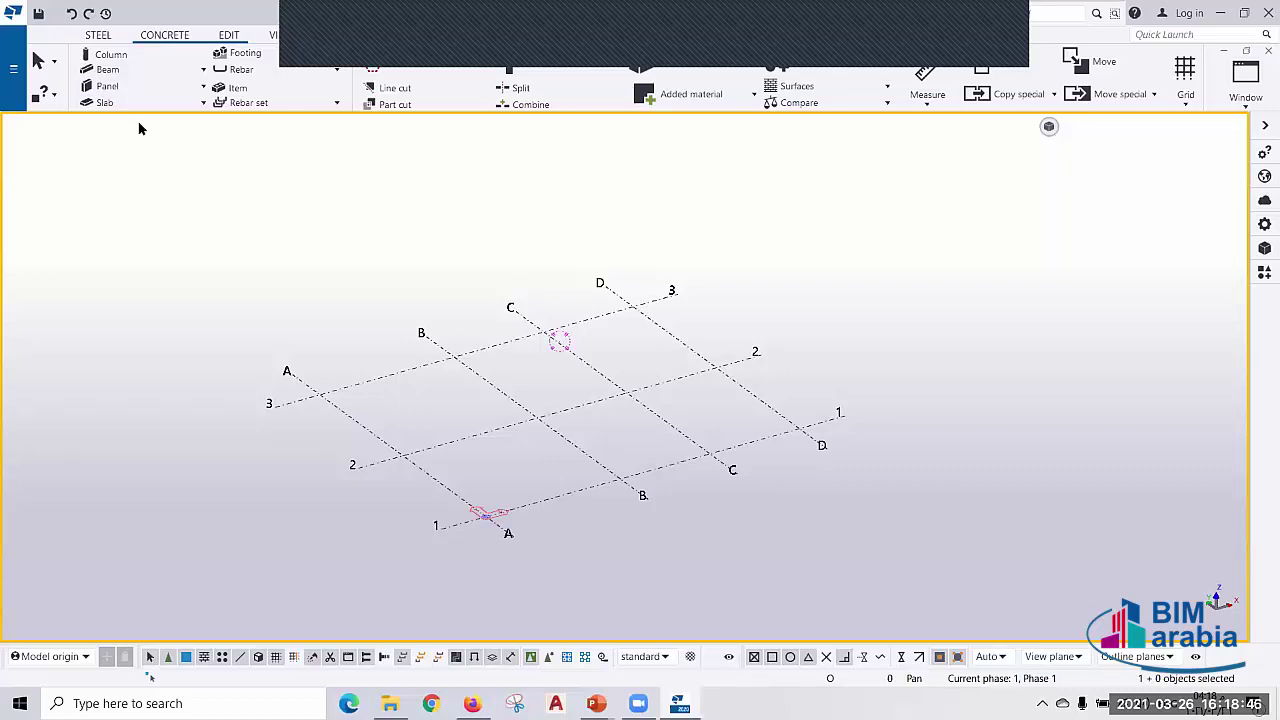
pyautogui.click(228, 36)
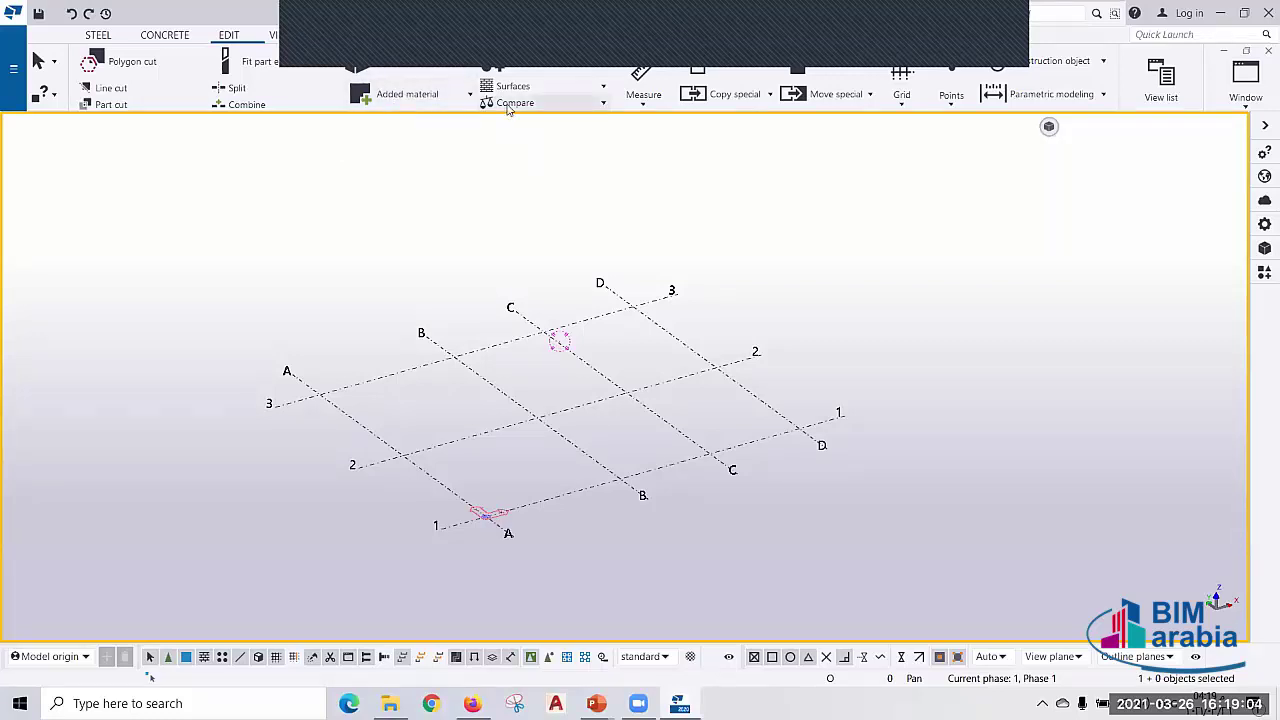
pyautogui.click(645, 105)
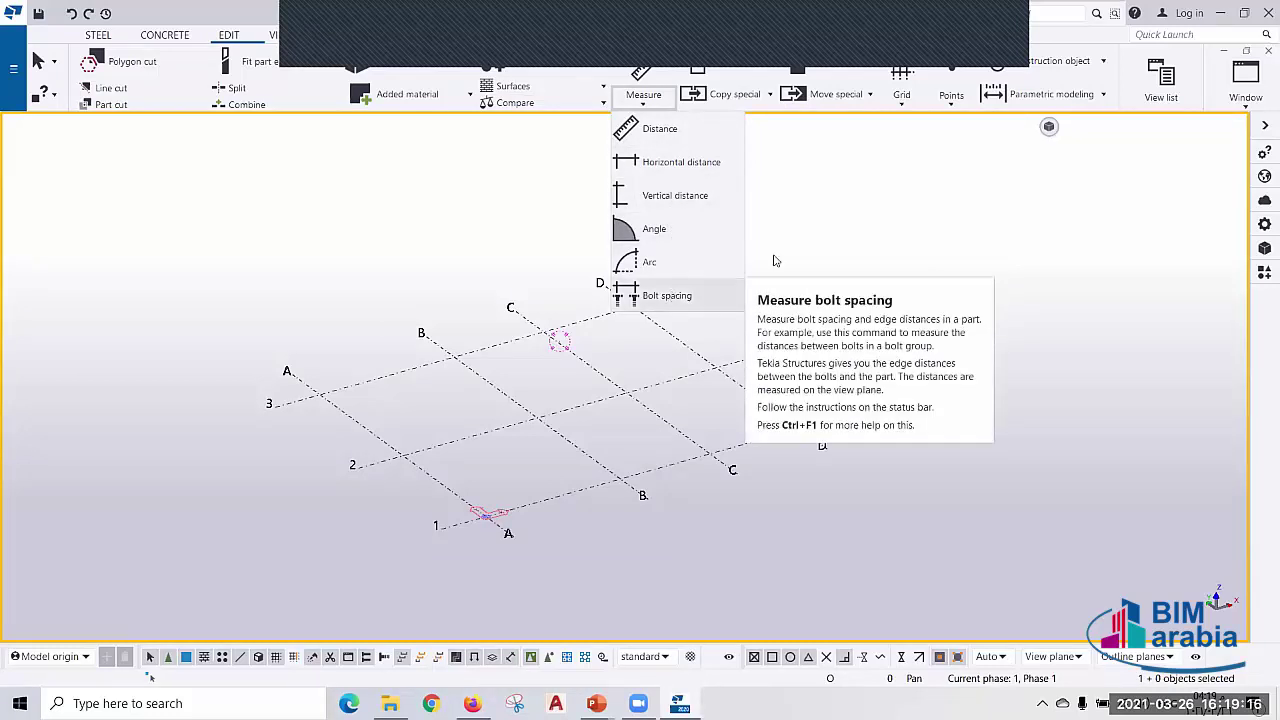
pyautogui.click(843, 158)
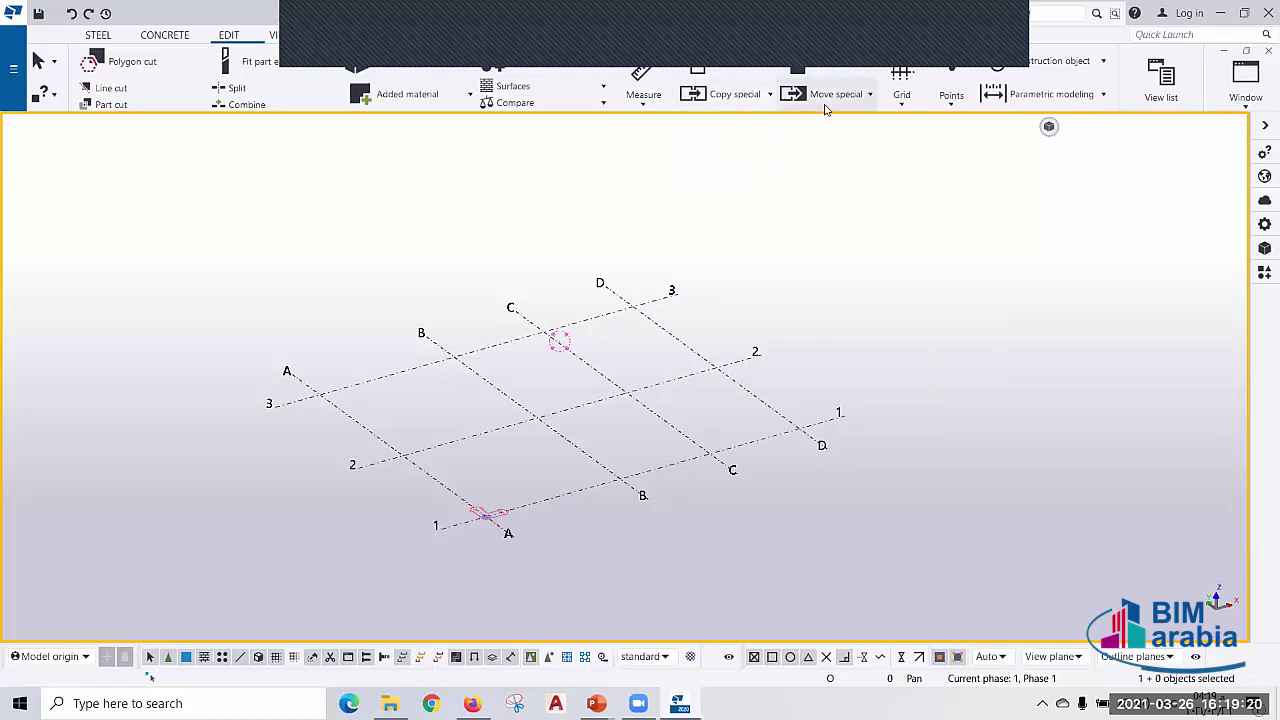
pyautogui.click(905, 106)
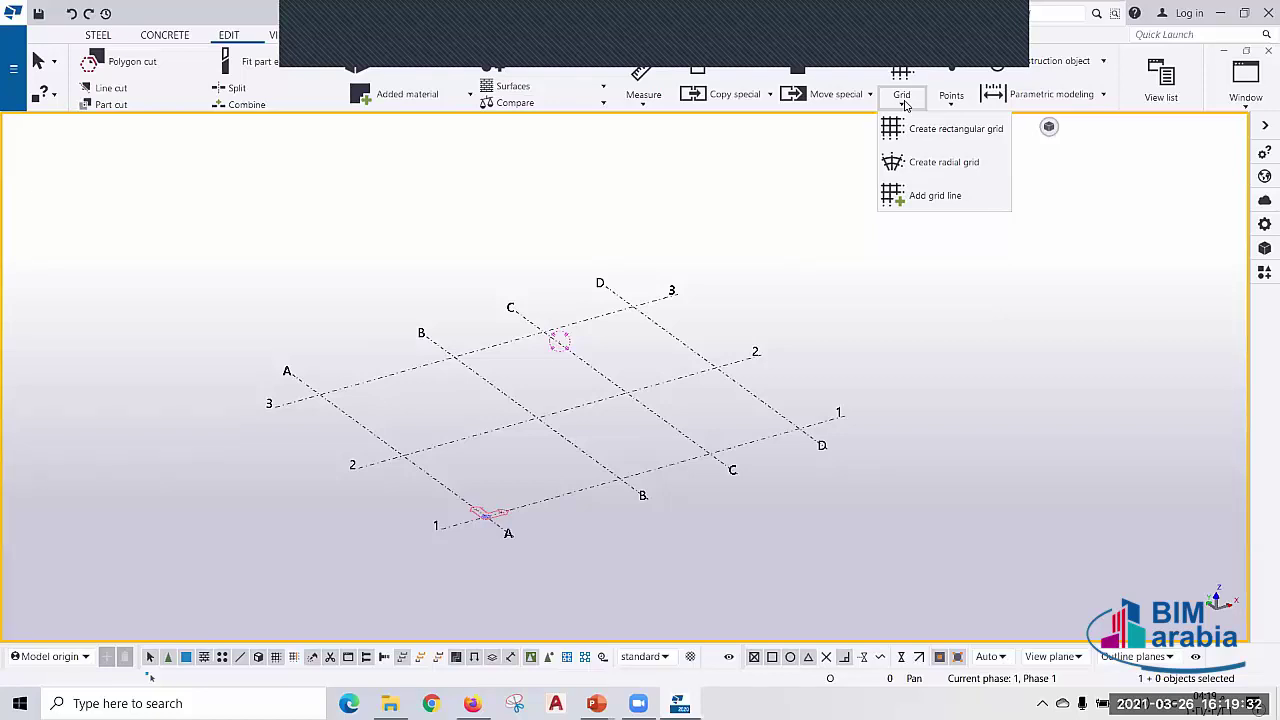
pyautogui.click(951, 102)
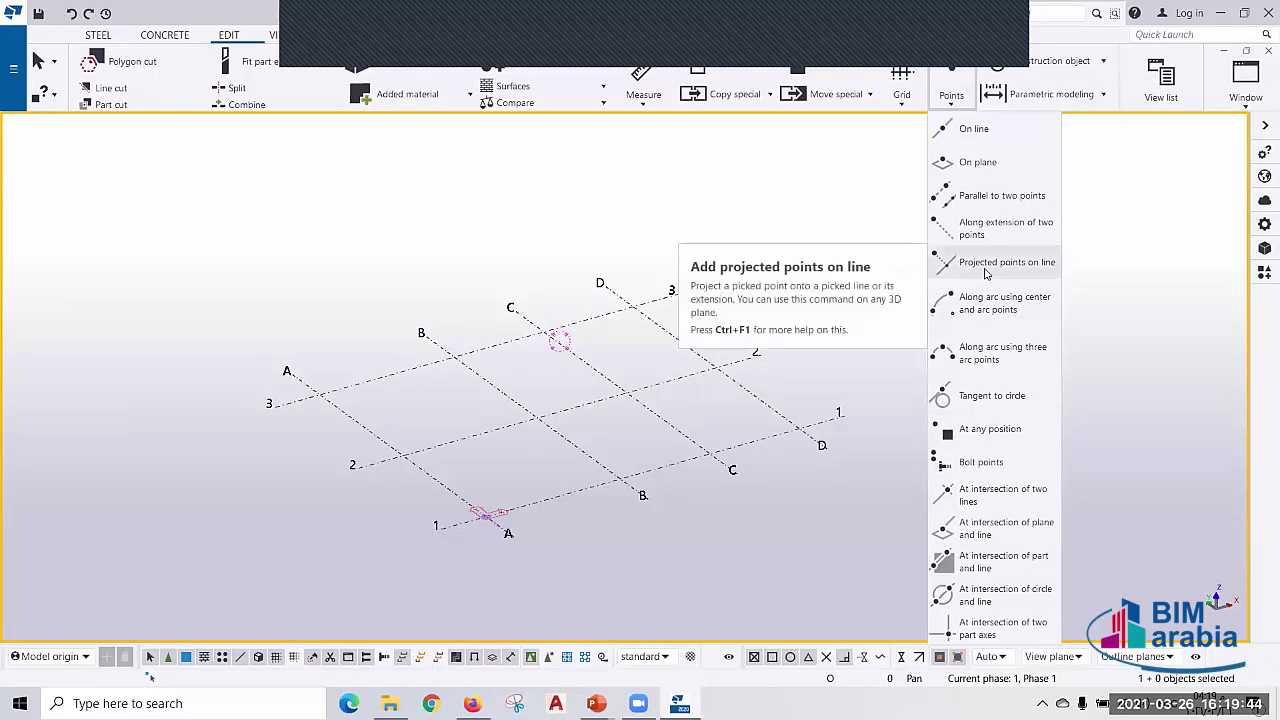
pyautogui.click(1101, 62)
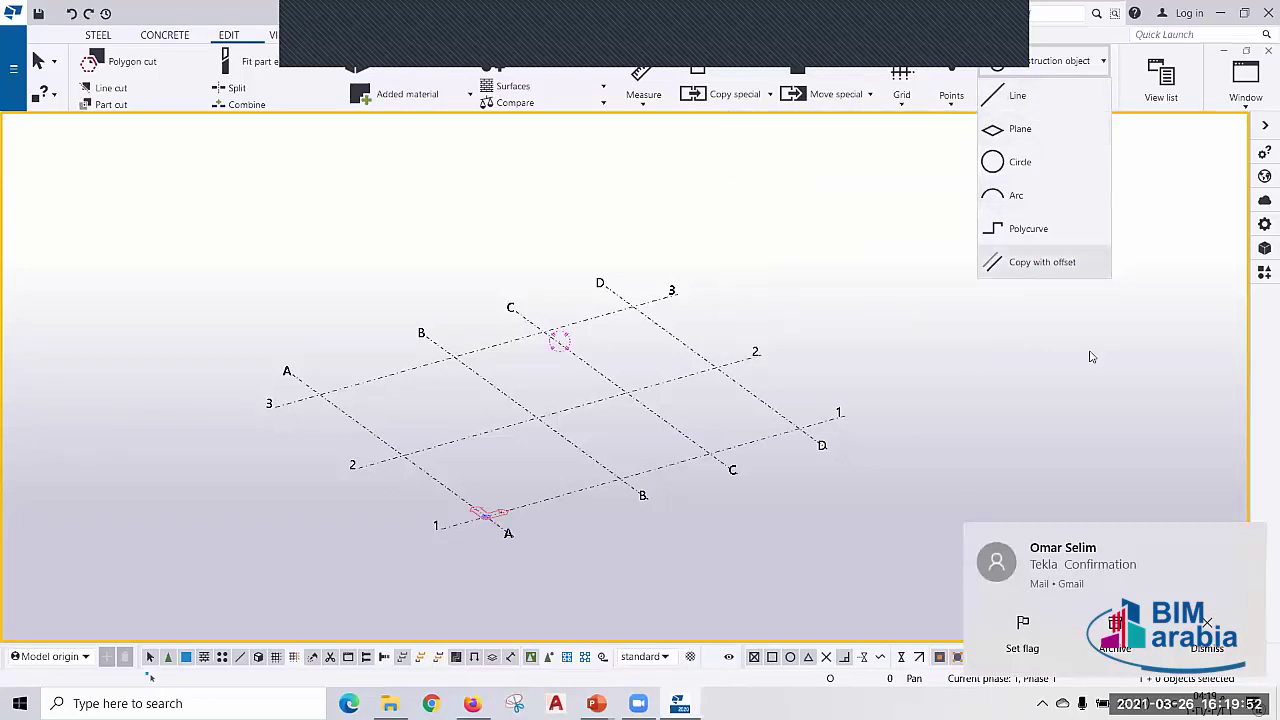
pyautogui.click(1249, 541)
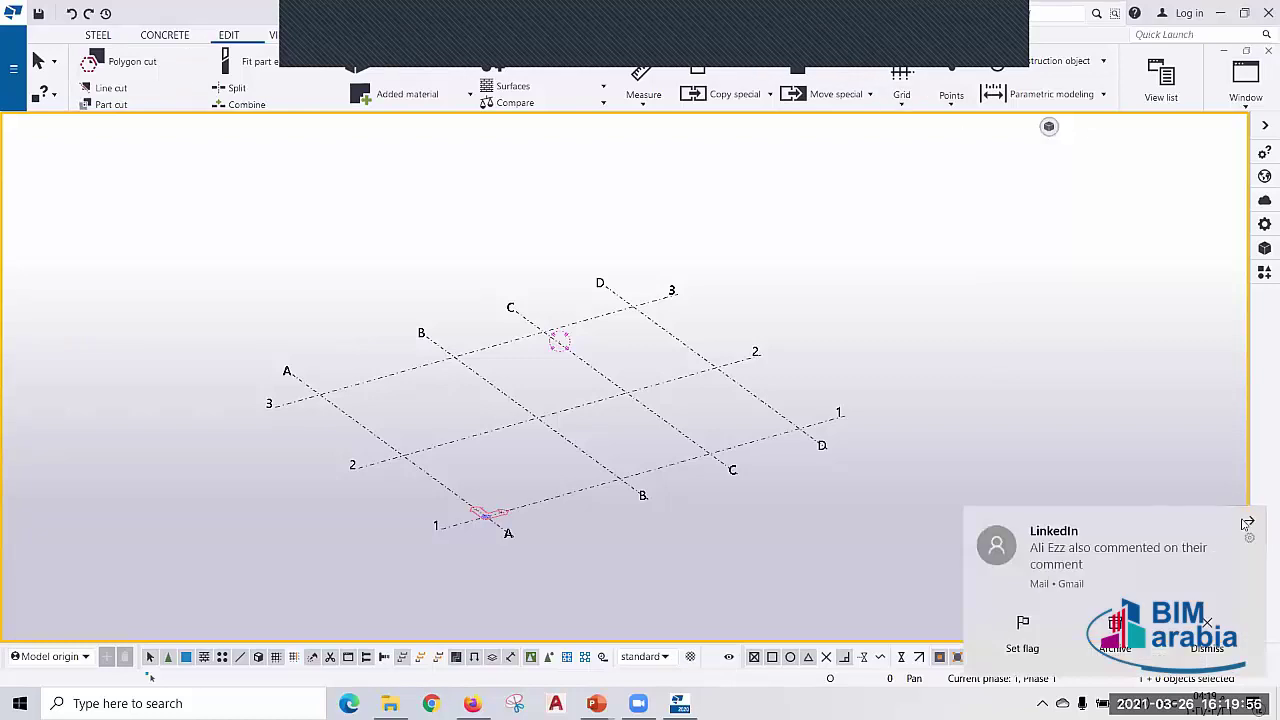
pyautogui.click(1248, 524)
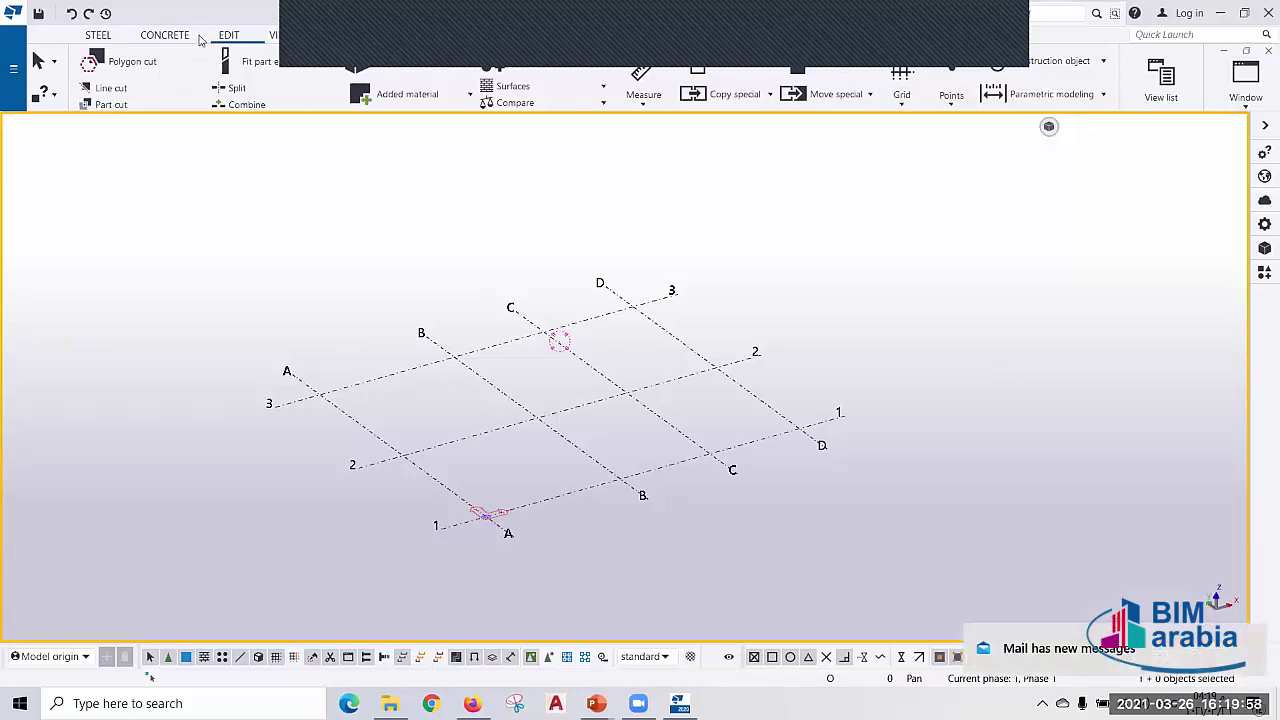
pyautogui.click(275, 36)
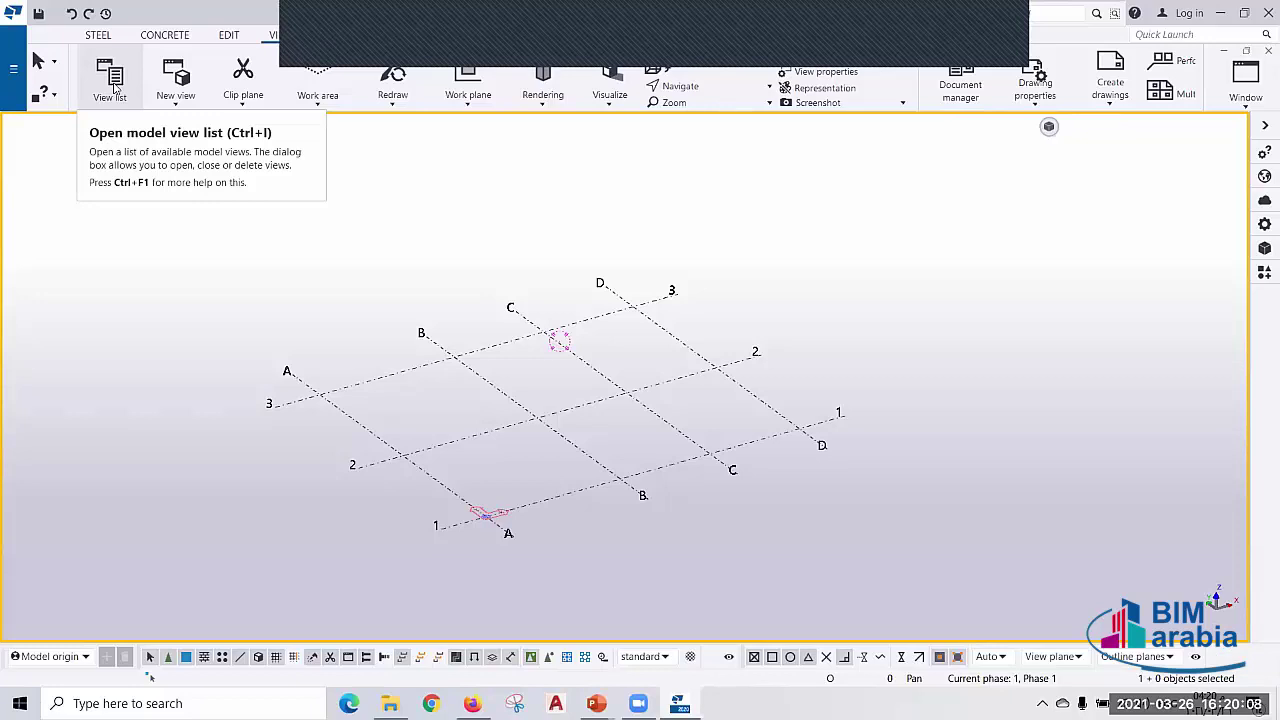
pyautogui.click(177, 106)
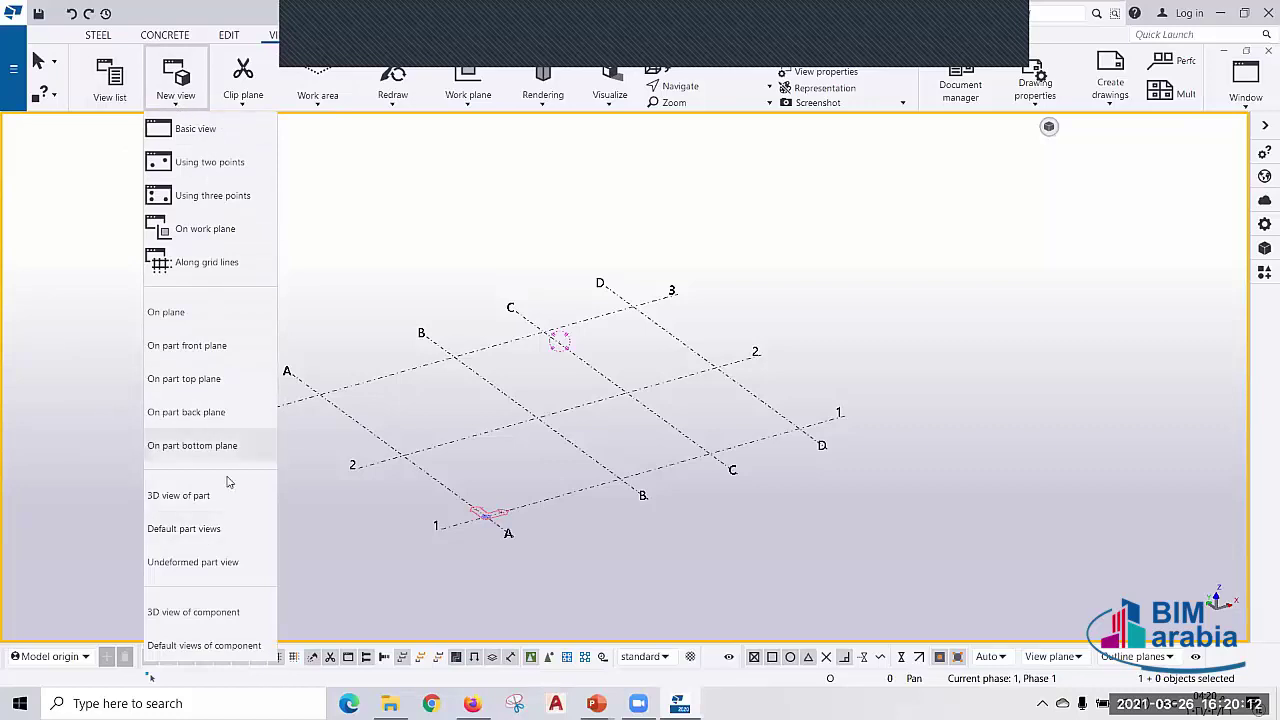
pyautogui.click(244, 100)
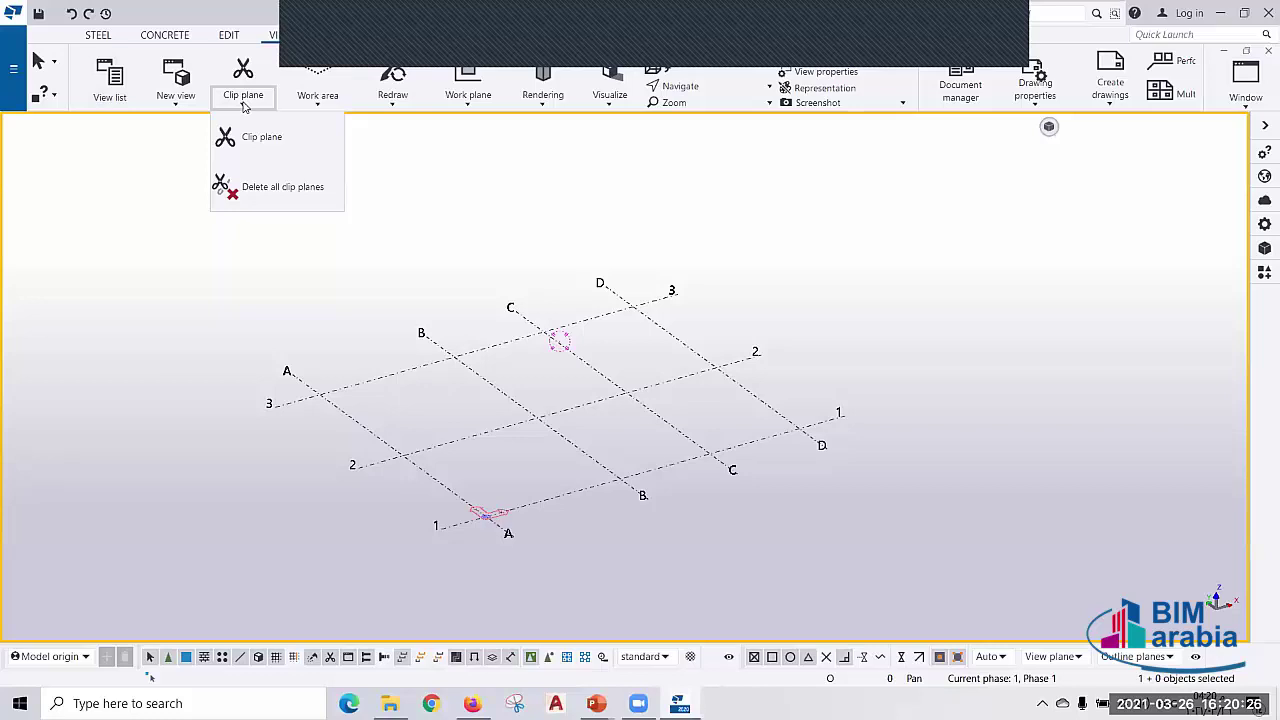
pyautogui.click(322, 106)
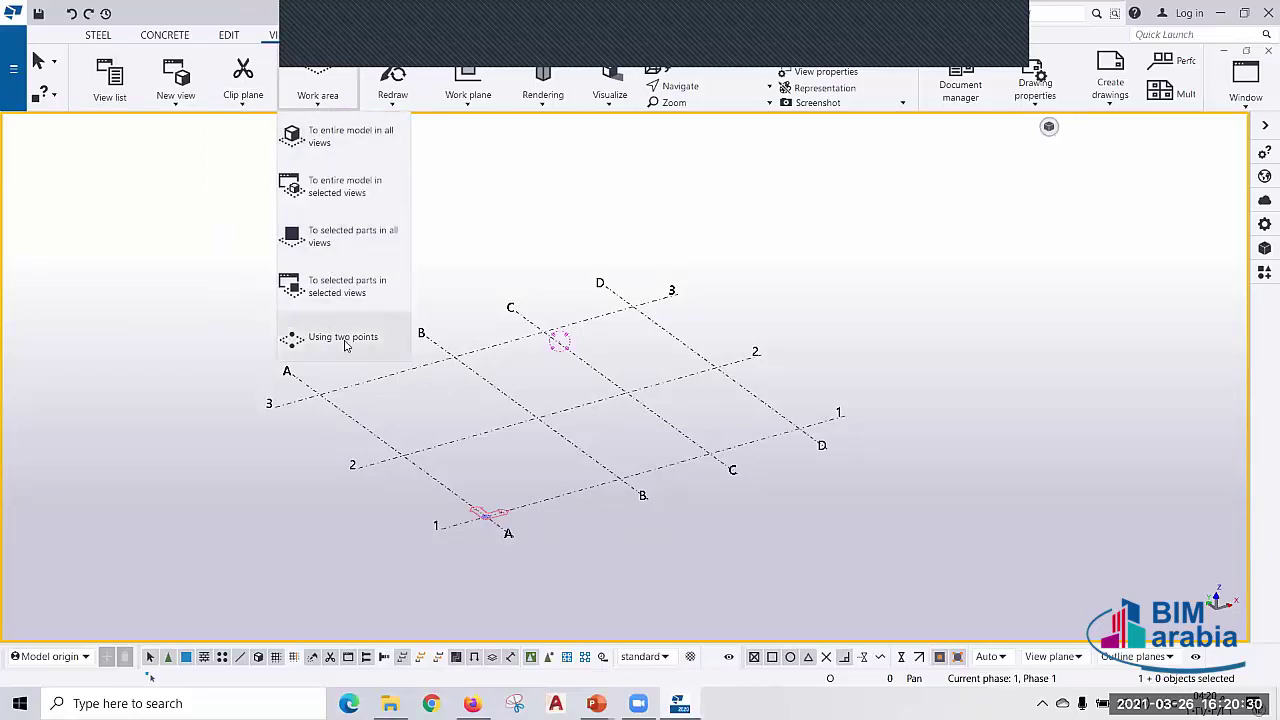
pyautogui.click(397, 106)
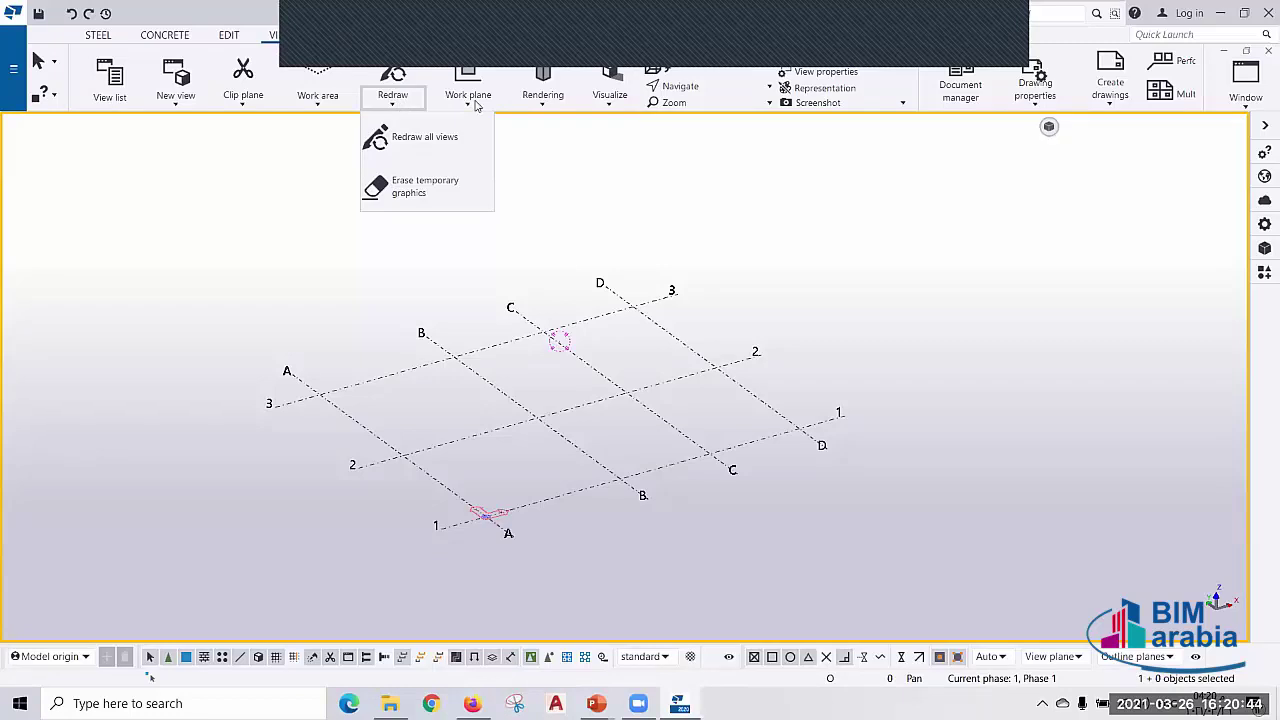
pyautogui.click(476, 104)
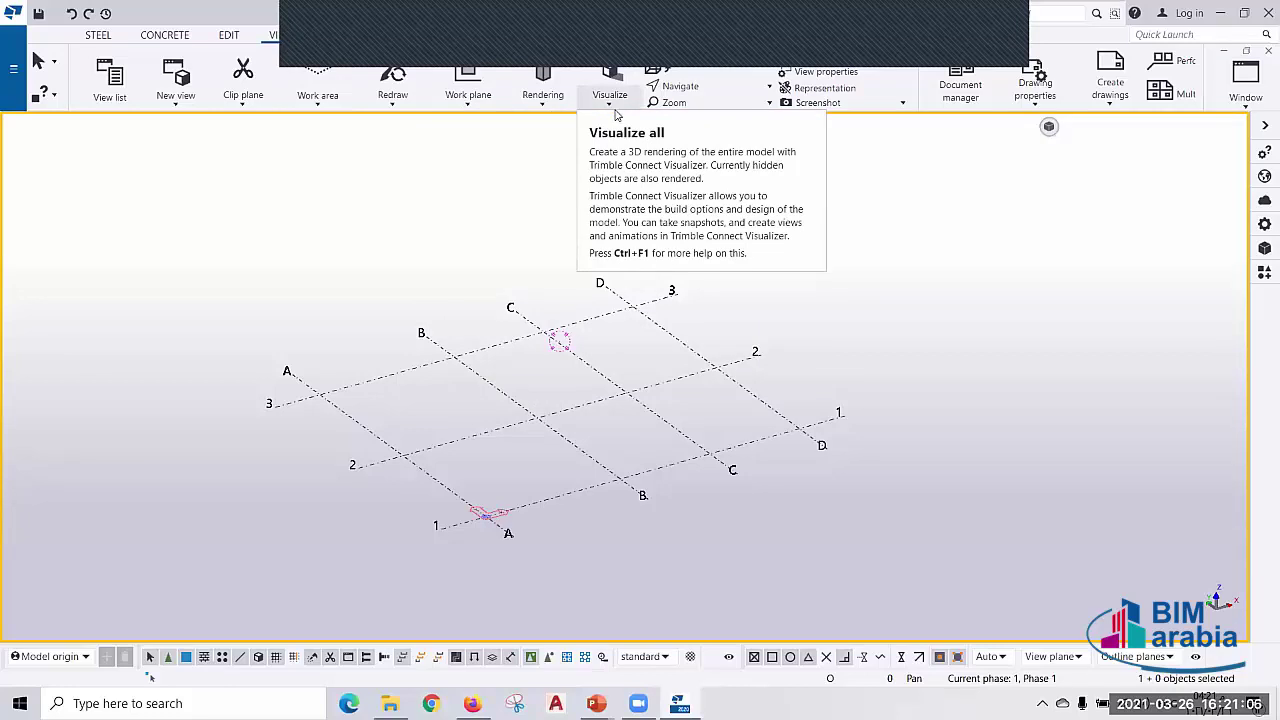
# - Scroll the ribbon to Drawings & Reports and preview the Create drawings dropdown, then dismiss it
pyautogui.scroll(-1, 556, 97)
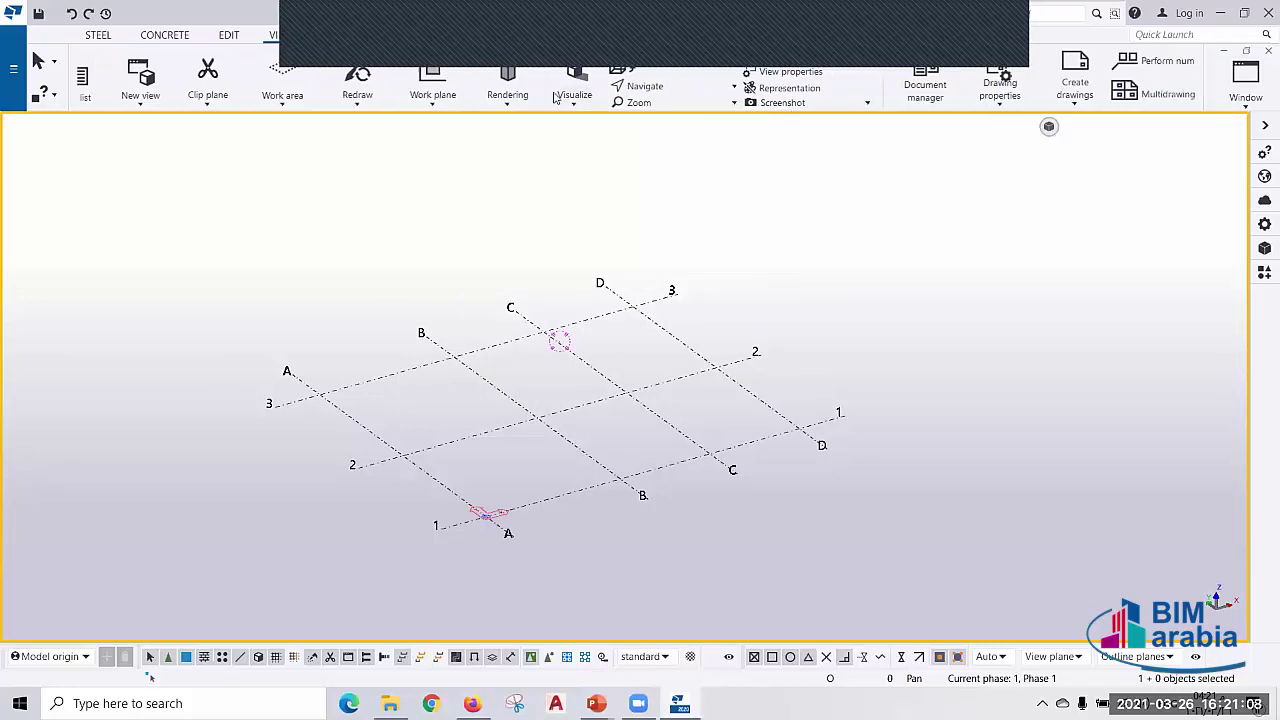
pyautogui.scroll(-4, 556, 95)
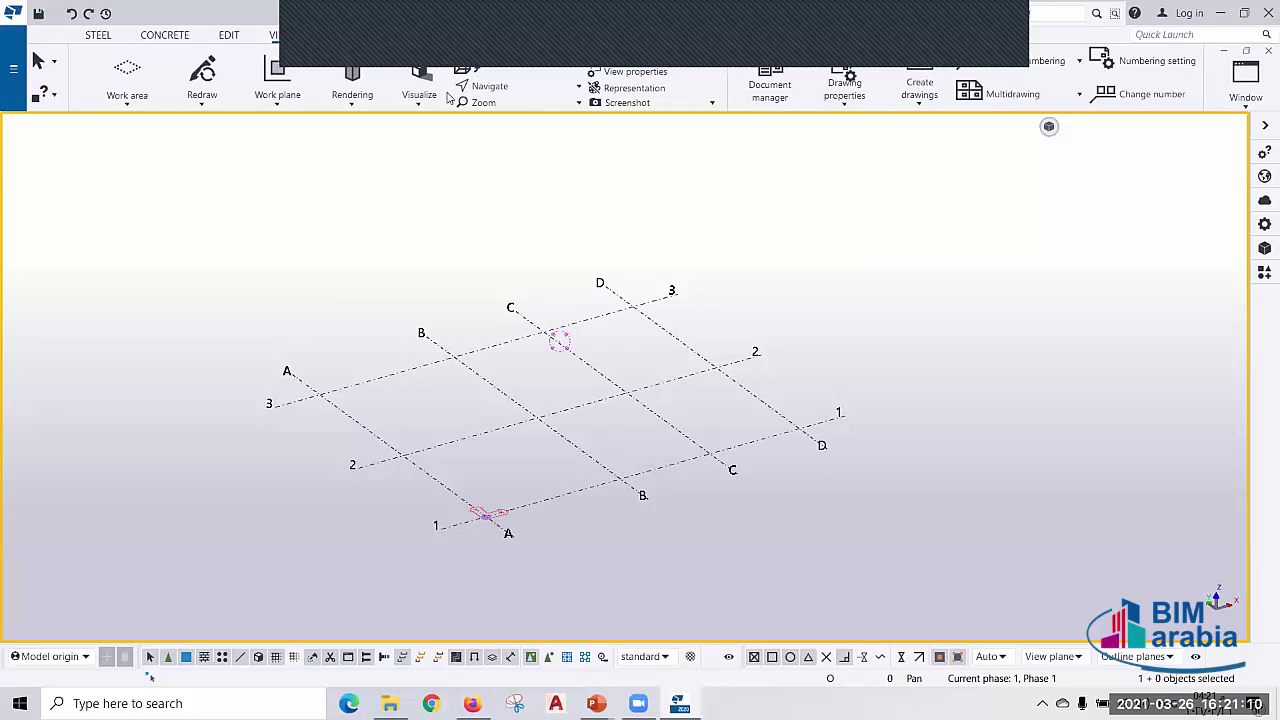
pyautogui.scroll(-8, 449, 97)
pyautogui.scroll(-2, 300, 100)
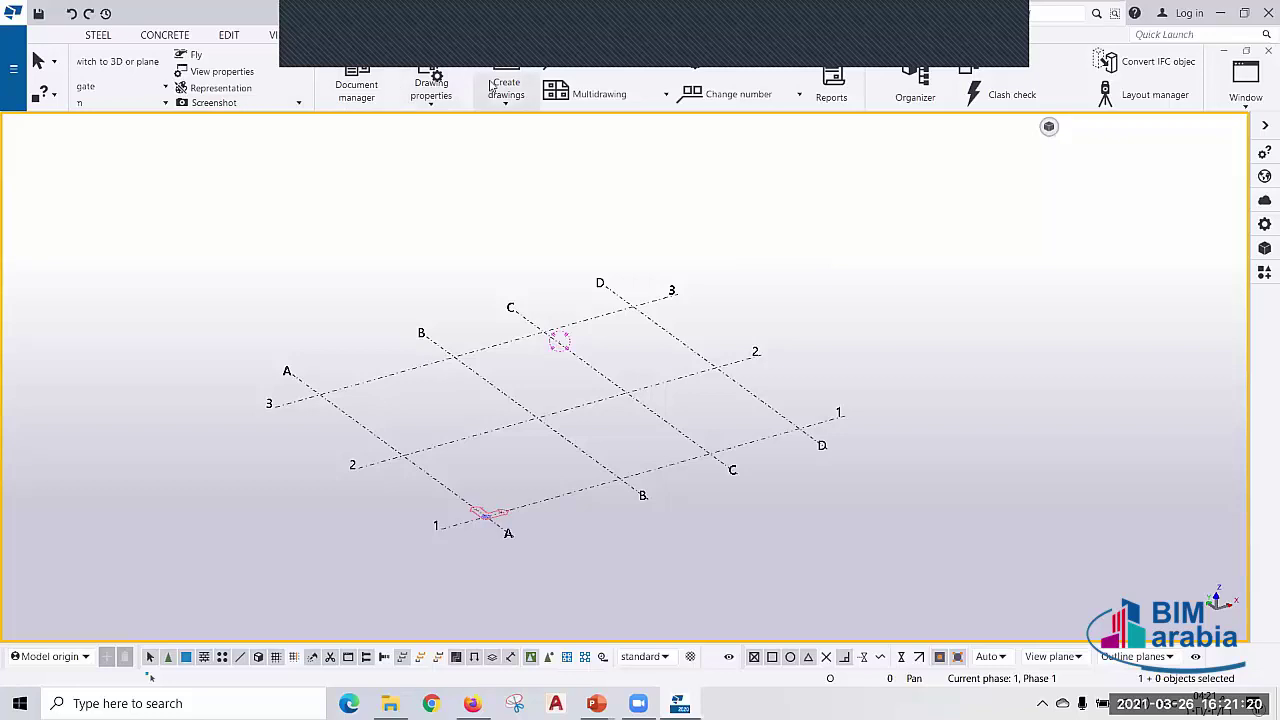
pyautogui.scroll(-1, 400, 88)
pyautogui.scroll(-1, 400, 88)
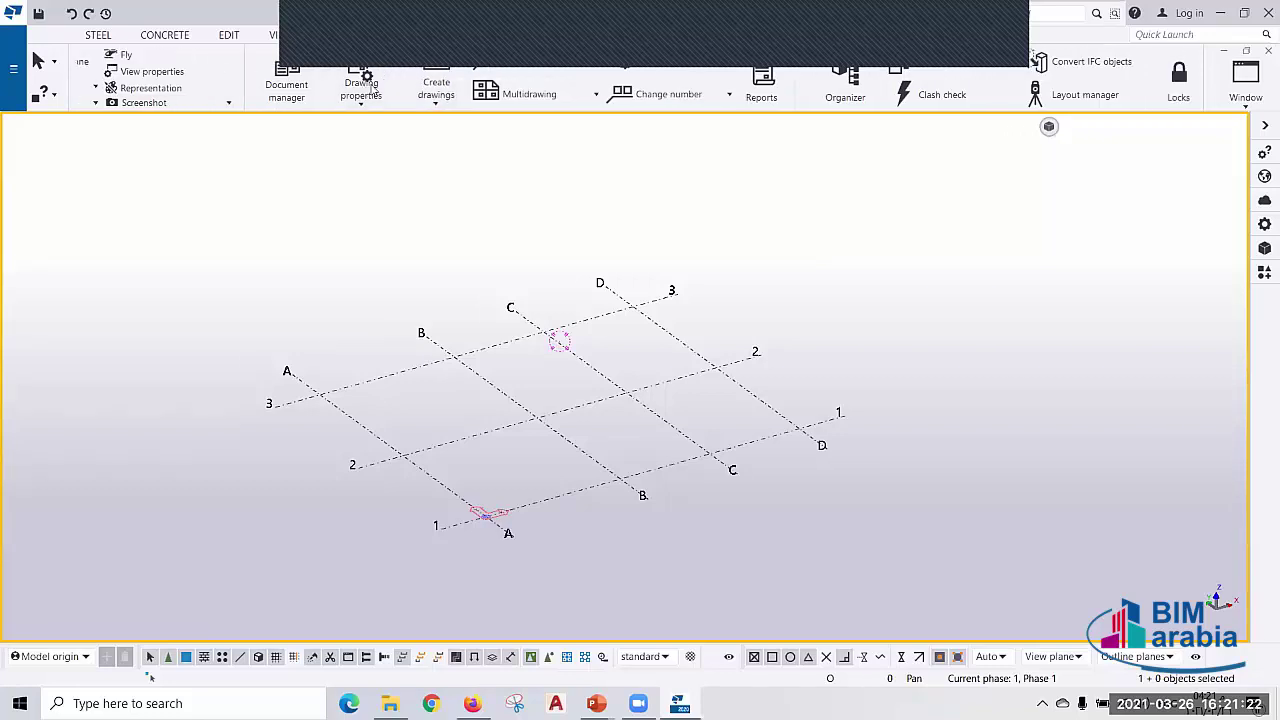
pyautogui.scroll(-1, 365, 92)
pyautogui.scroll(-2, 323, 92)
pyautogui.scroll(-1, 290, 93)
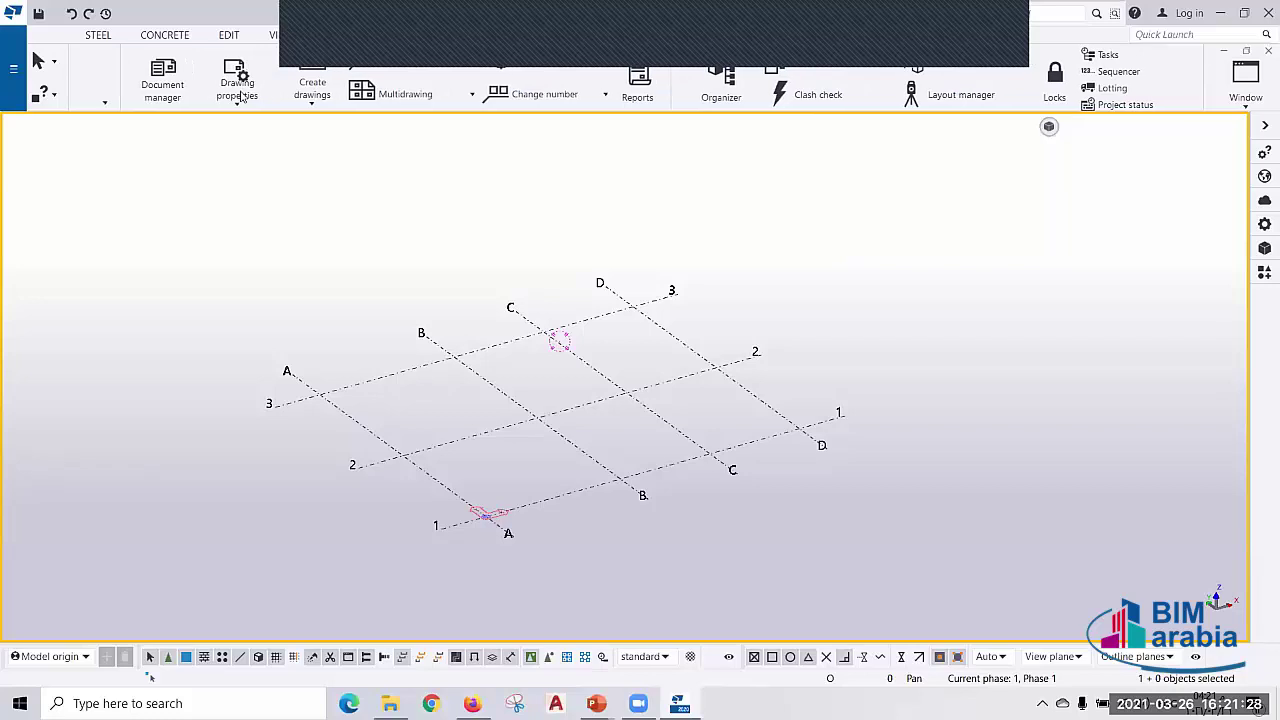
pyautogui.scroll(-1, 240, 95)
pyautogui.scroll(-1, 230, 100)
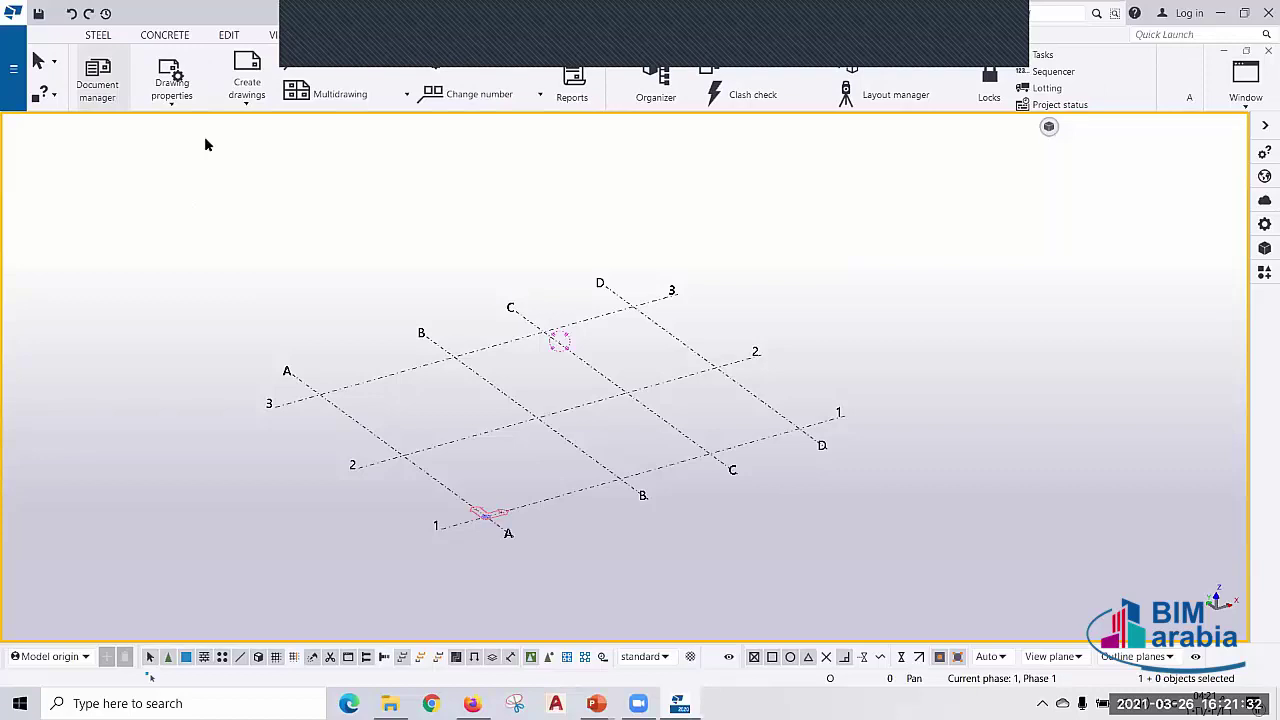
pyautogui.click(253, 103)
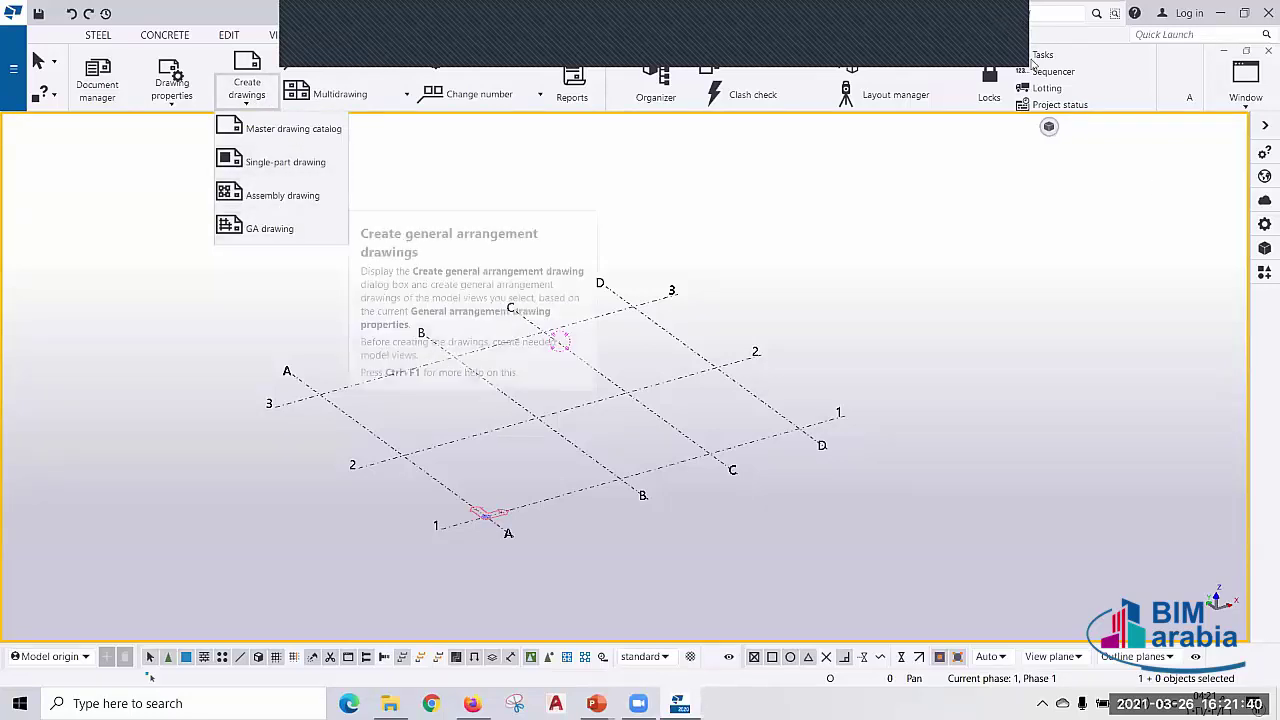
pyautogui.click(1064, 329)
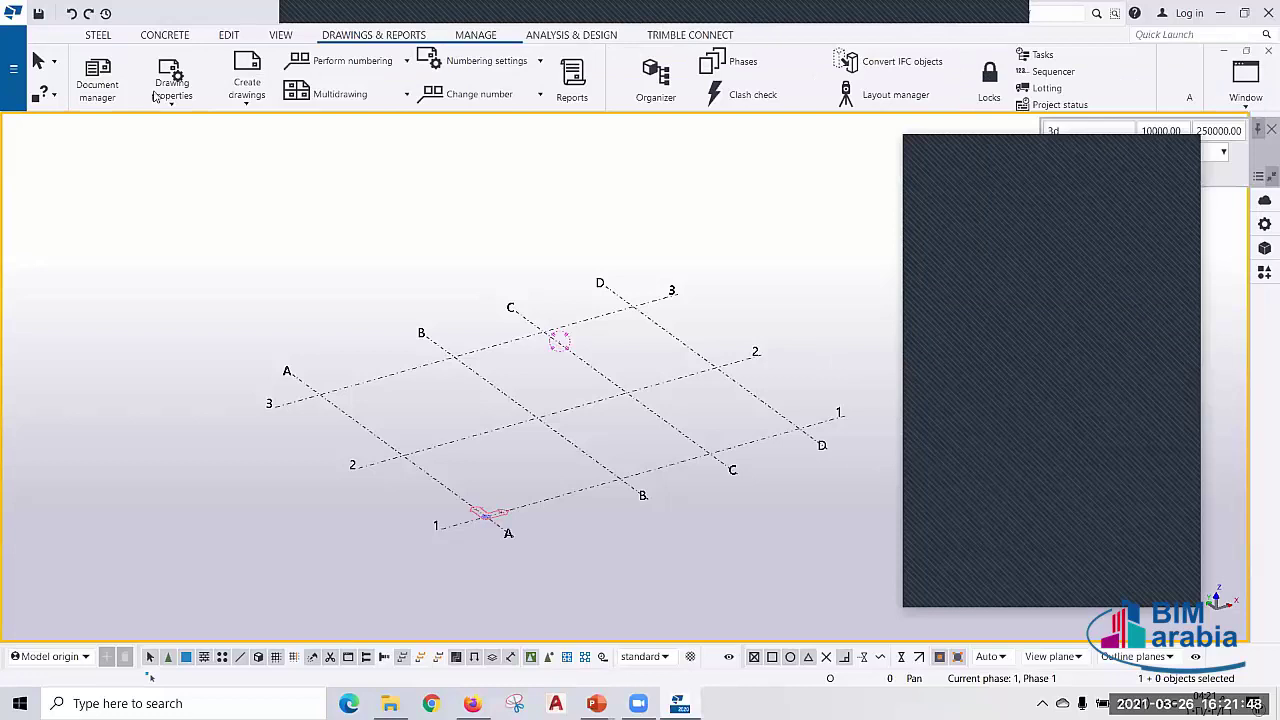
pyautogui.scroll(3, 800, 100)
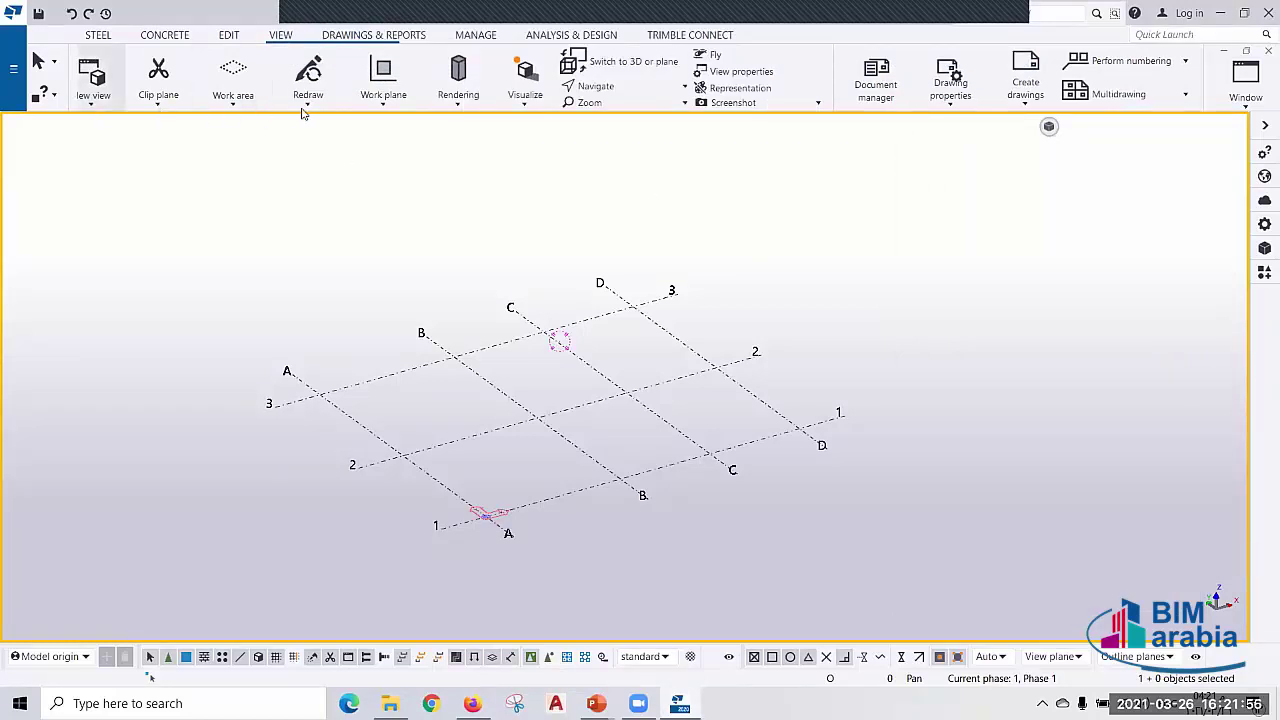
pyautogui.click(386, 100)
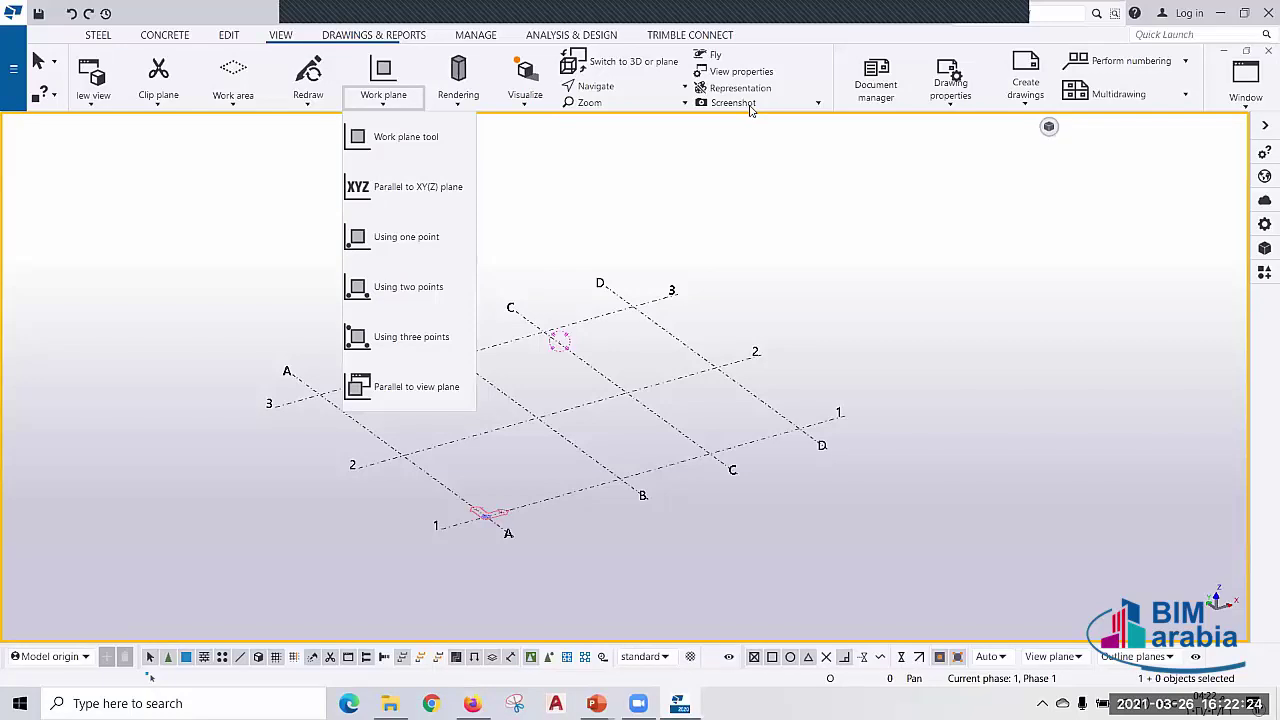
pyautogui.click(823, 191)
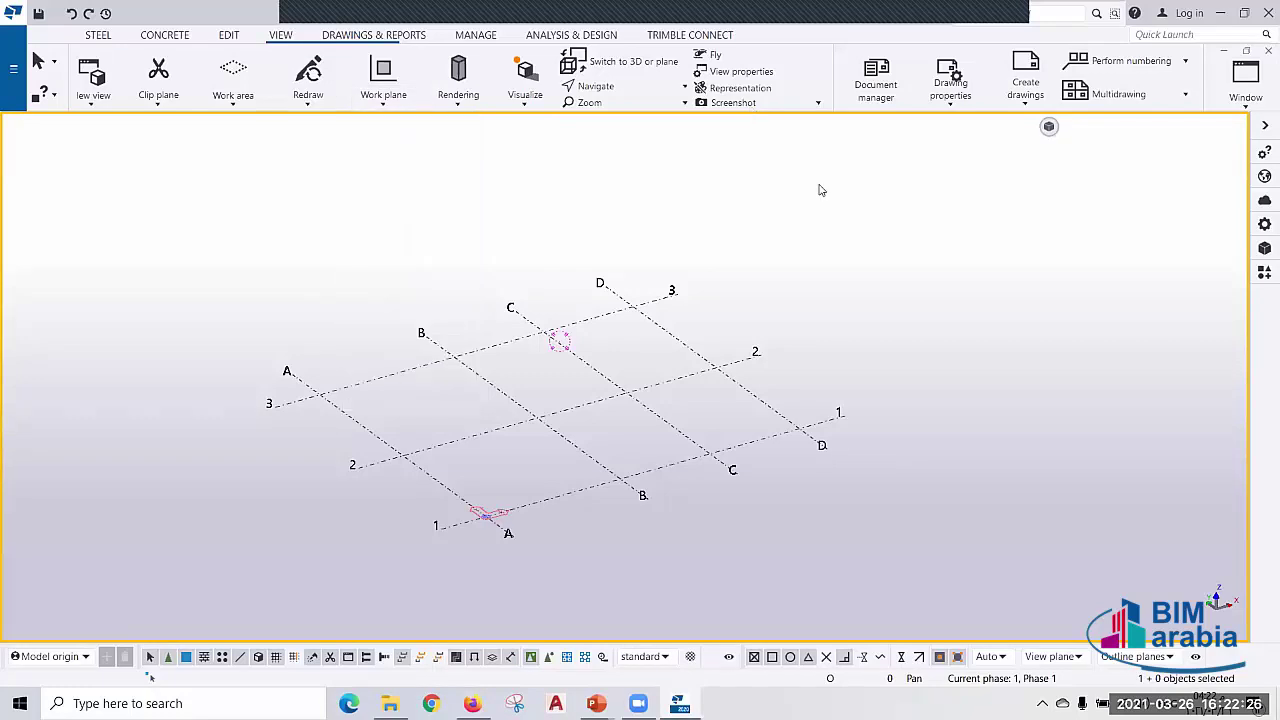
pyautogui.click(350, 36)
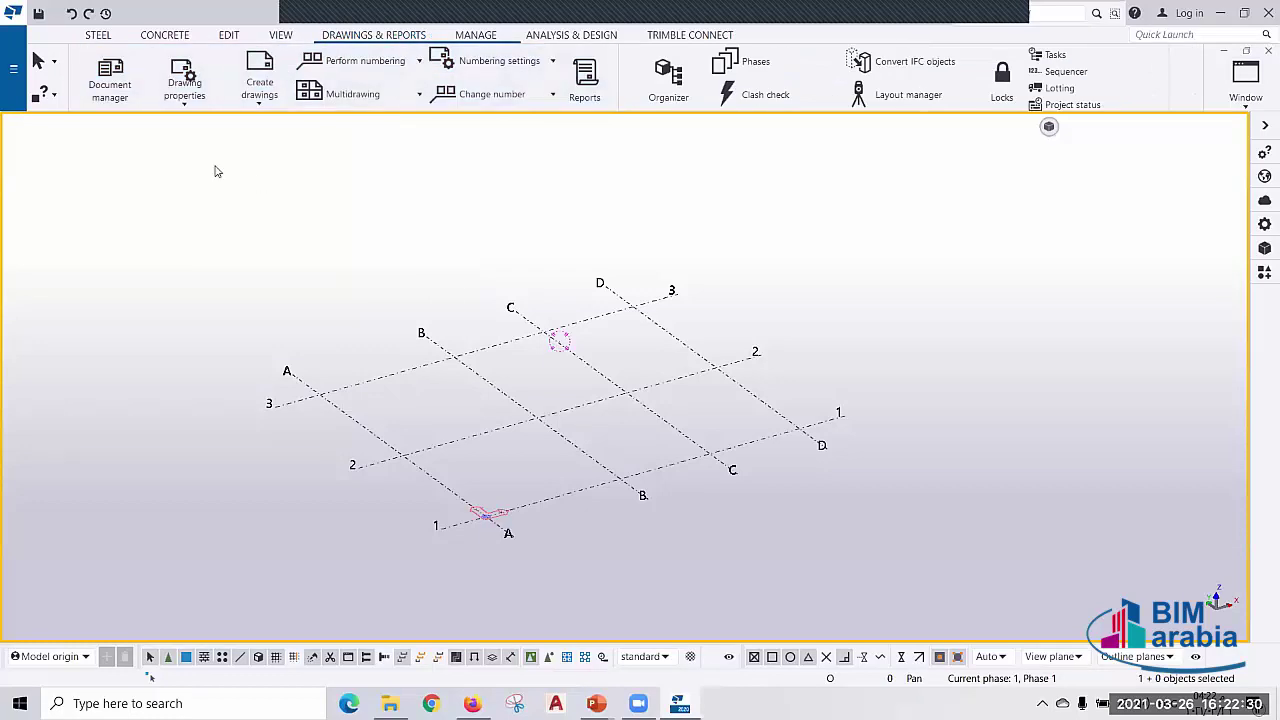
pyautogui.click(183, 106)
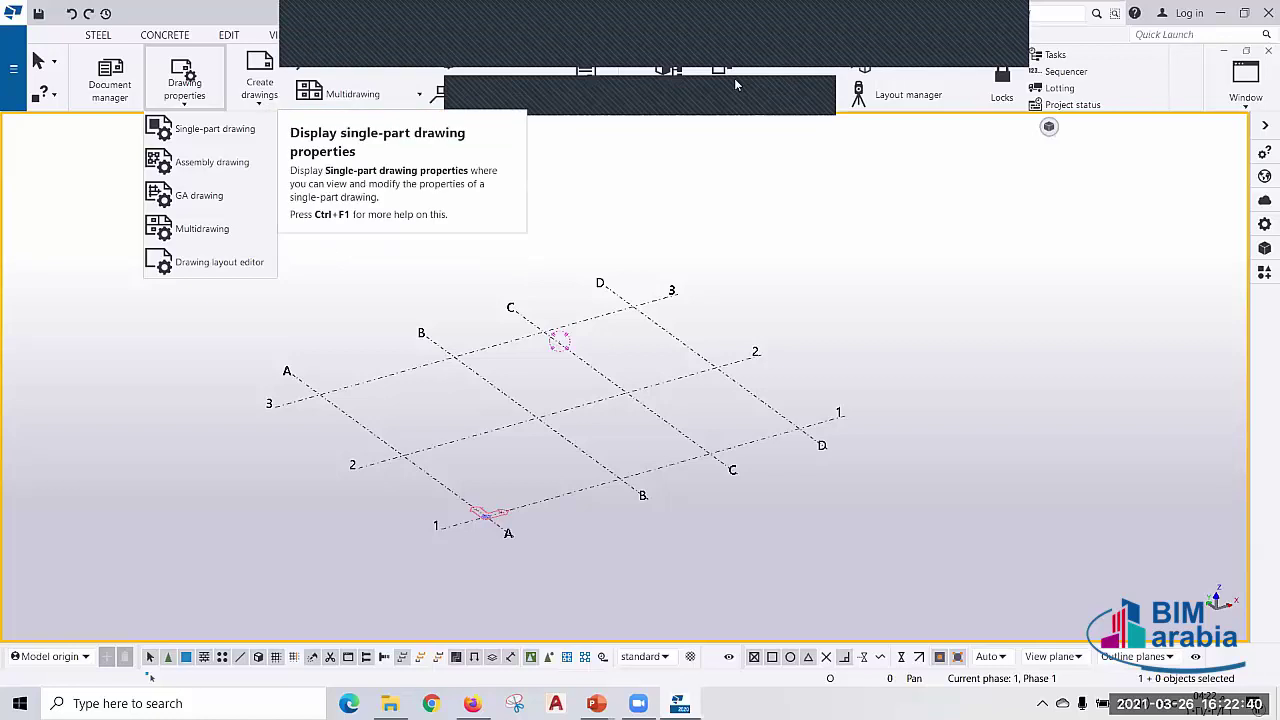
pyautogui.click(283, 209)
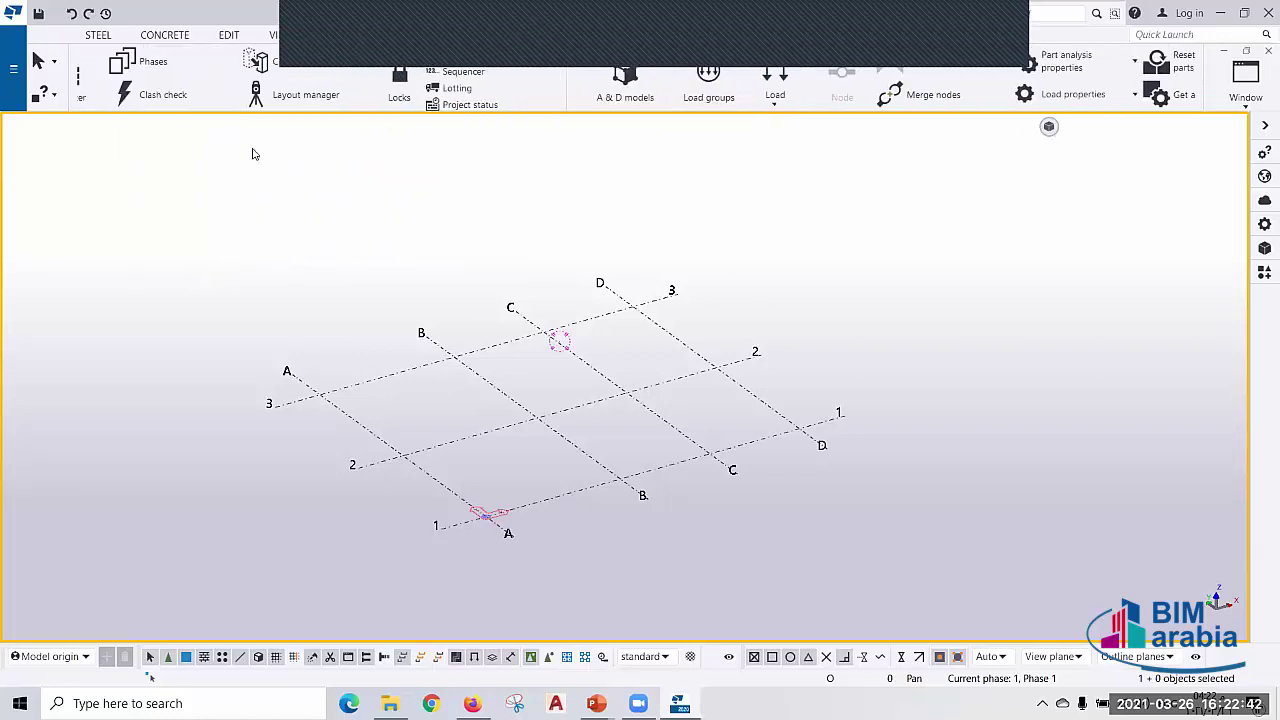
pyautogui.scroll(-1, 875, 100)
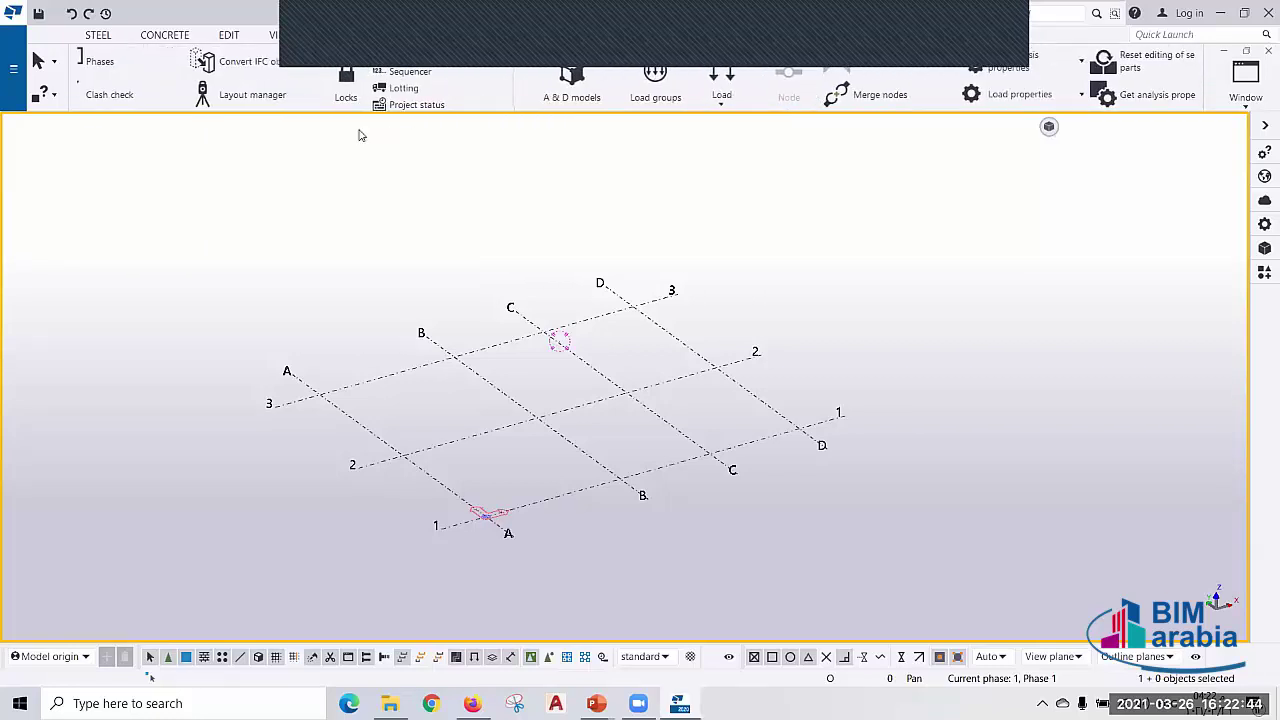
pyautogui.scroll(-2, 716, 100)
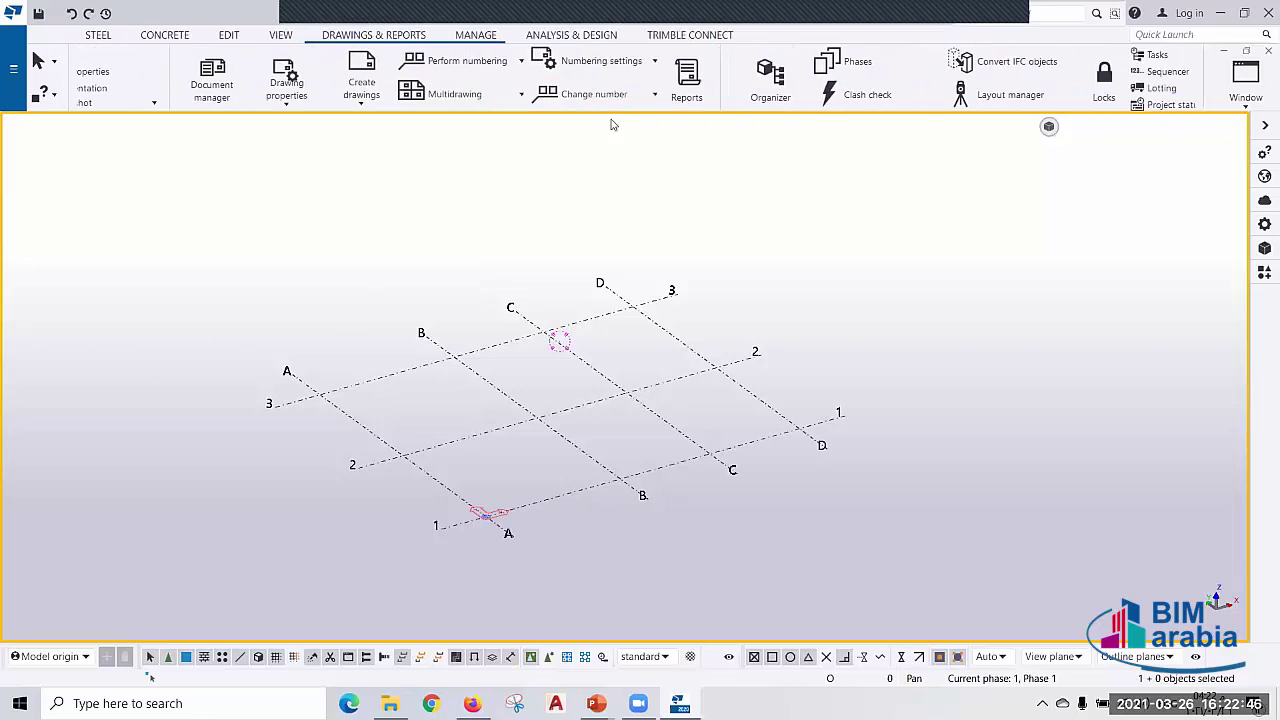
pyautogui.click(322, 108)
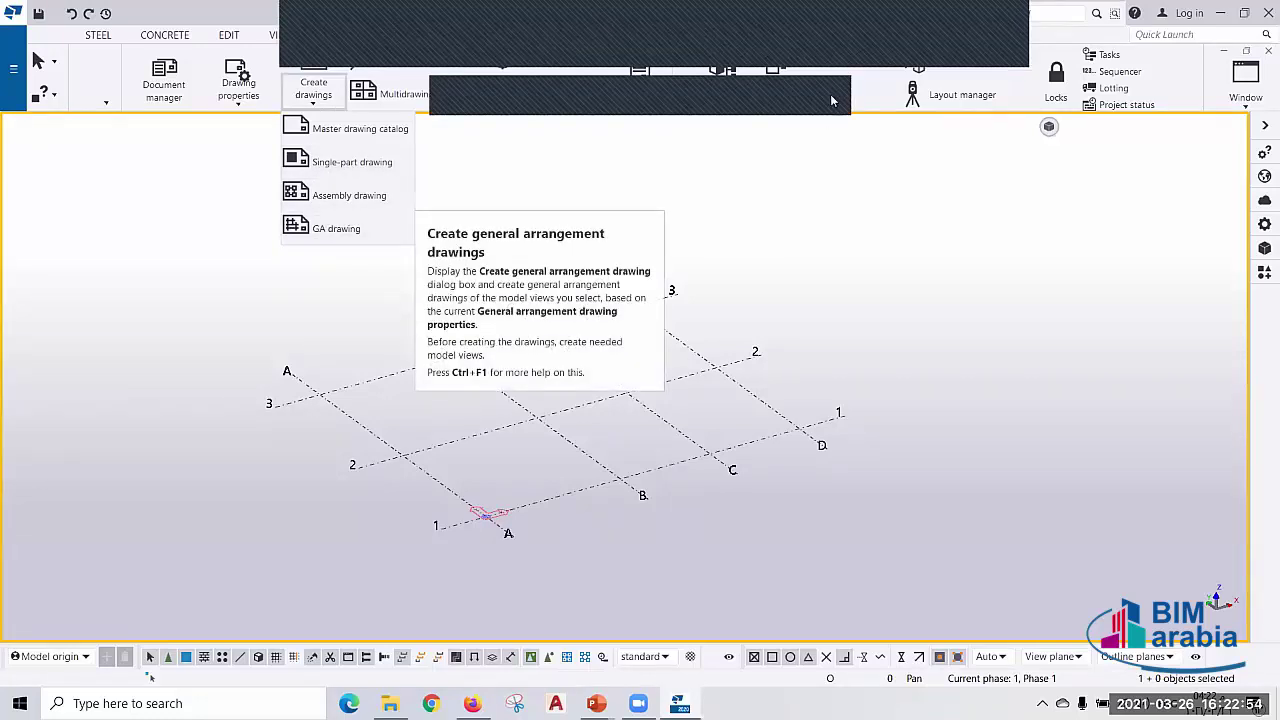
pyautogui.click(420, 34)
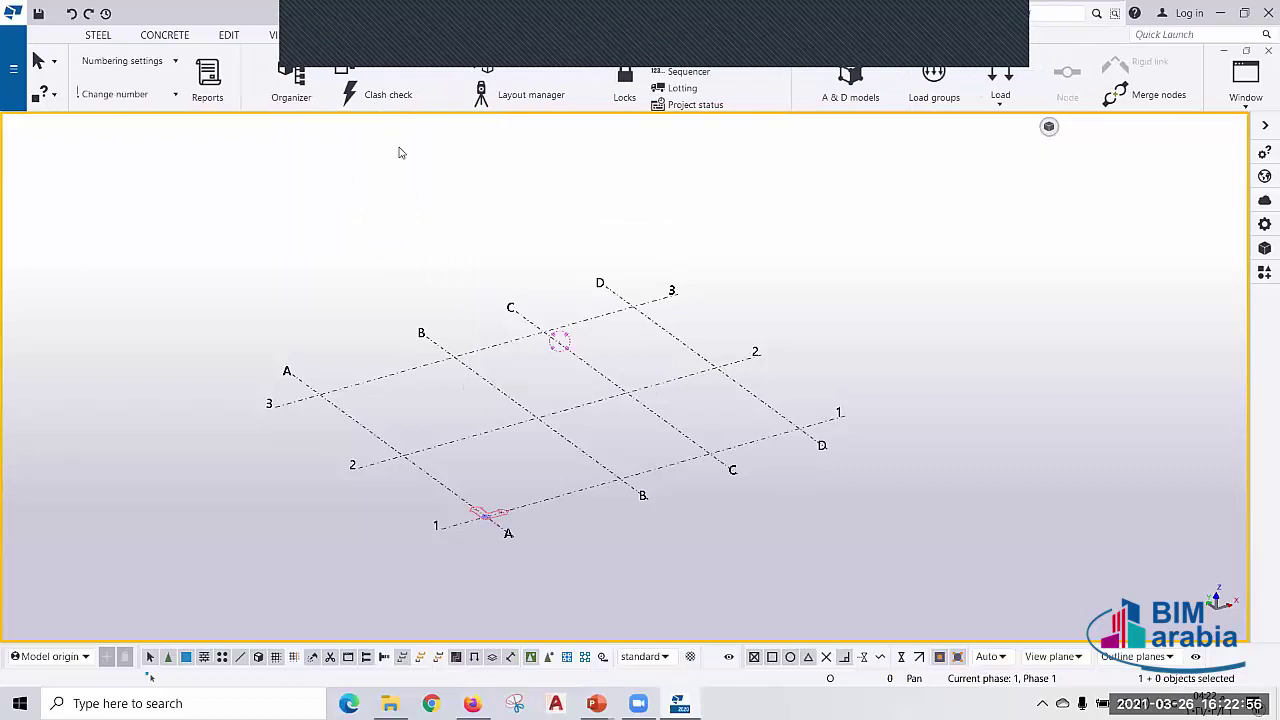
pyautogui.click(386, 36)
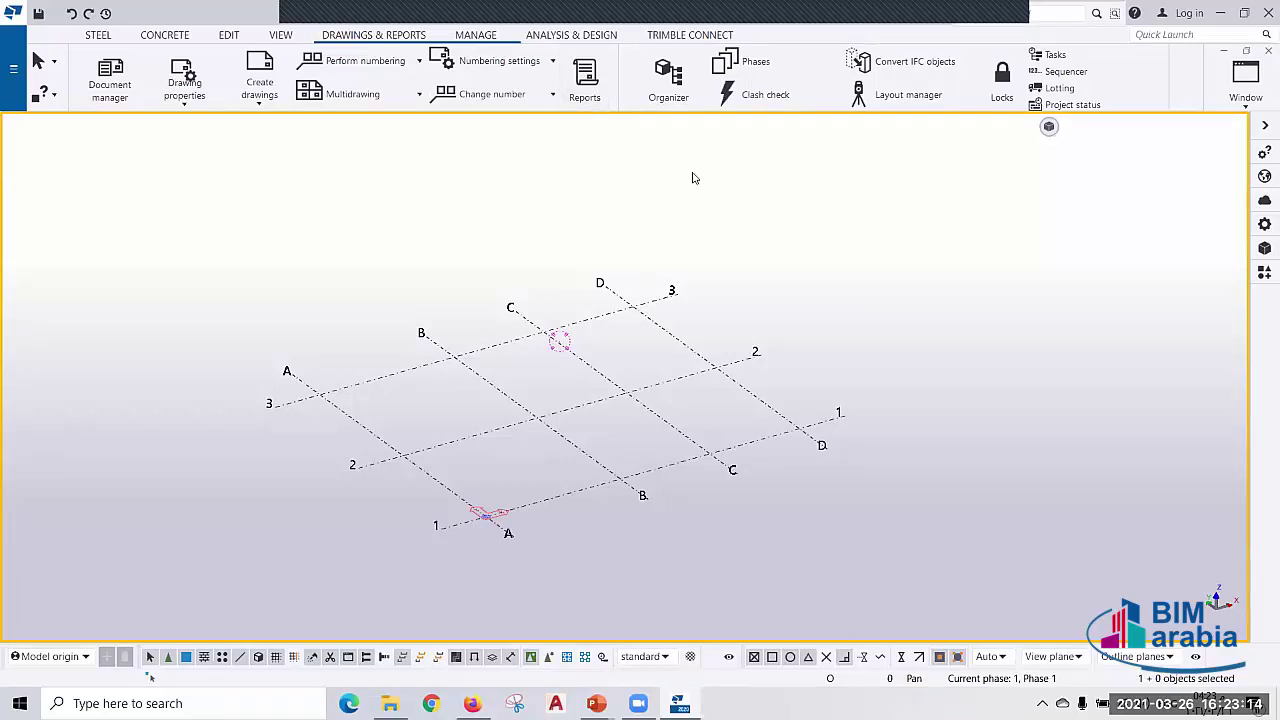
# - Look over the MANAGE ribbon tab, then move on to the ANALYSIS & DESIGN tab
pyautogui.click(474, 35)
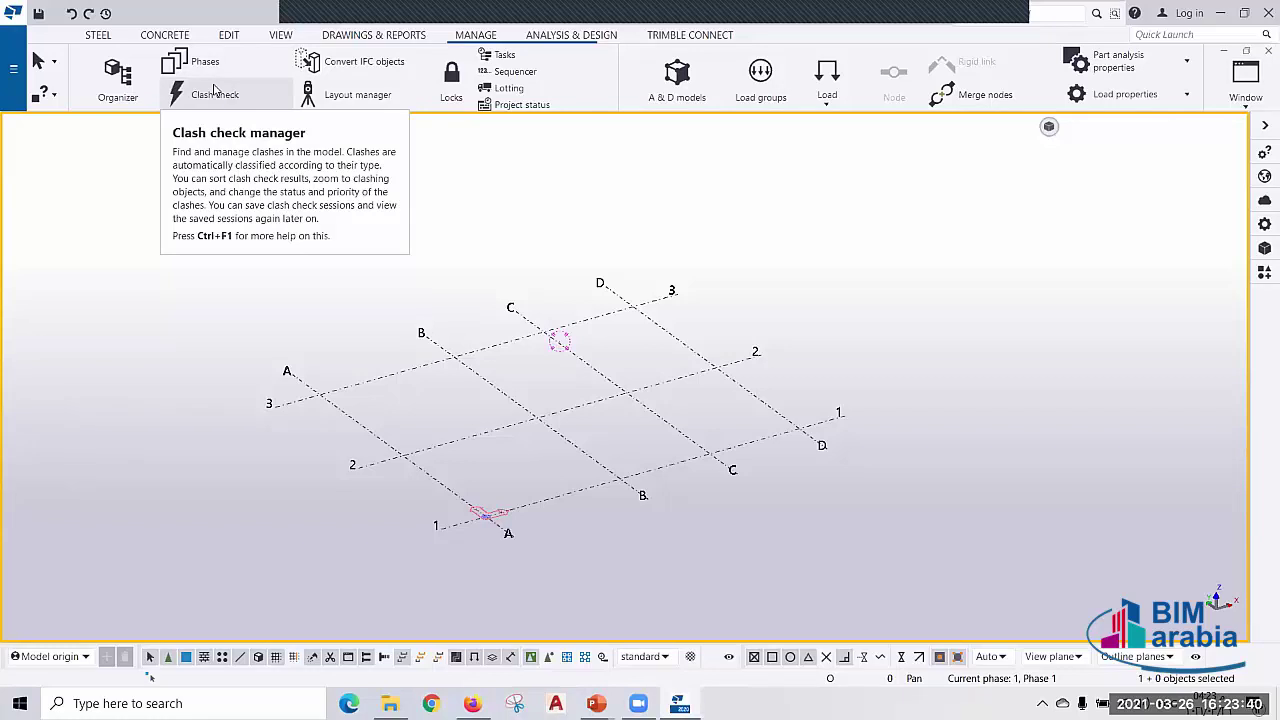
pyautogui.click(559, 36)
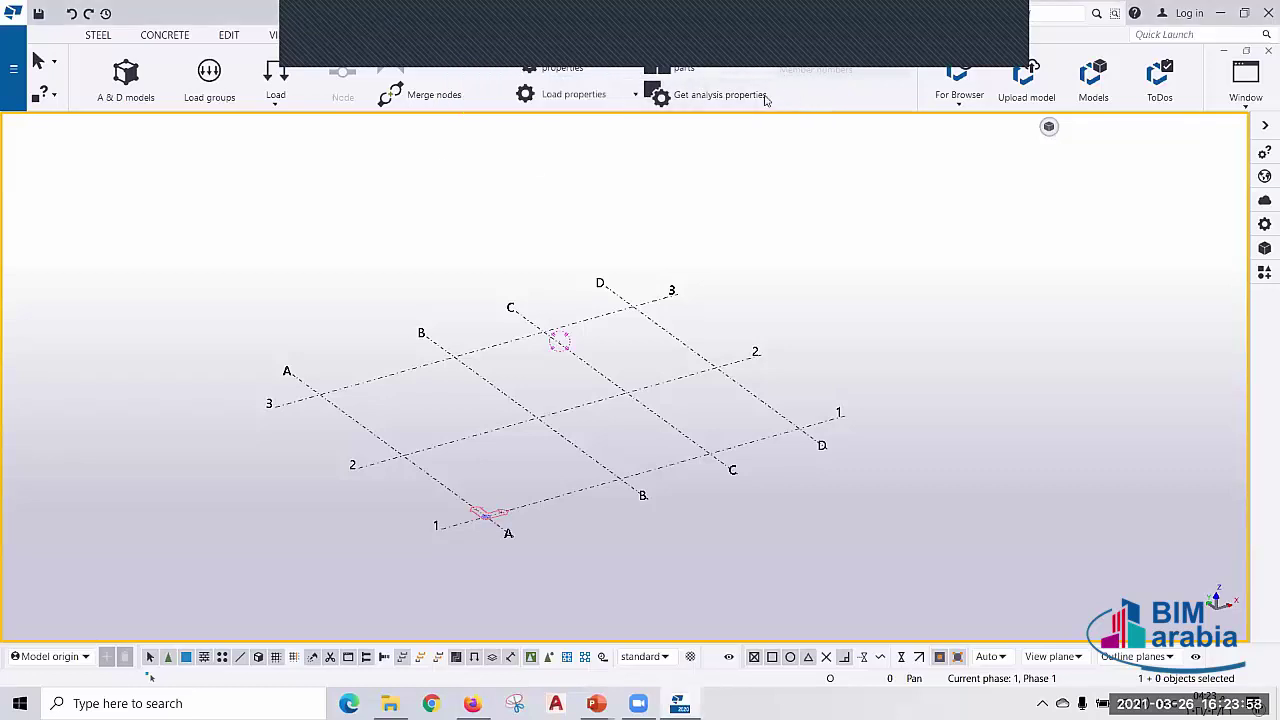
# - Look over the TRIMBLE CONNECT ribbon tab, then bring up the main File menu
pyautogui.click(680, 36)
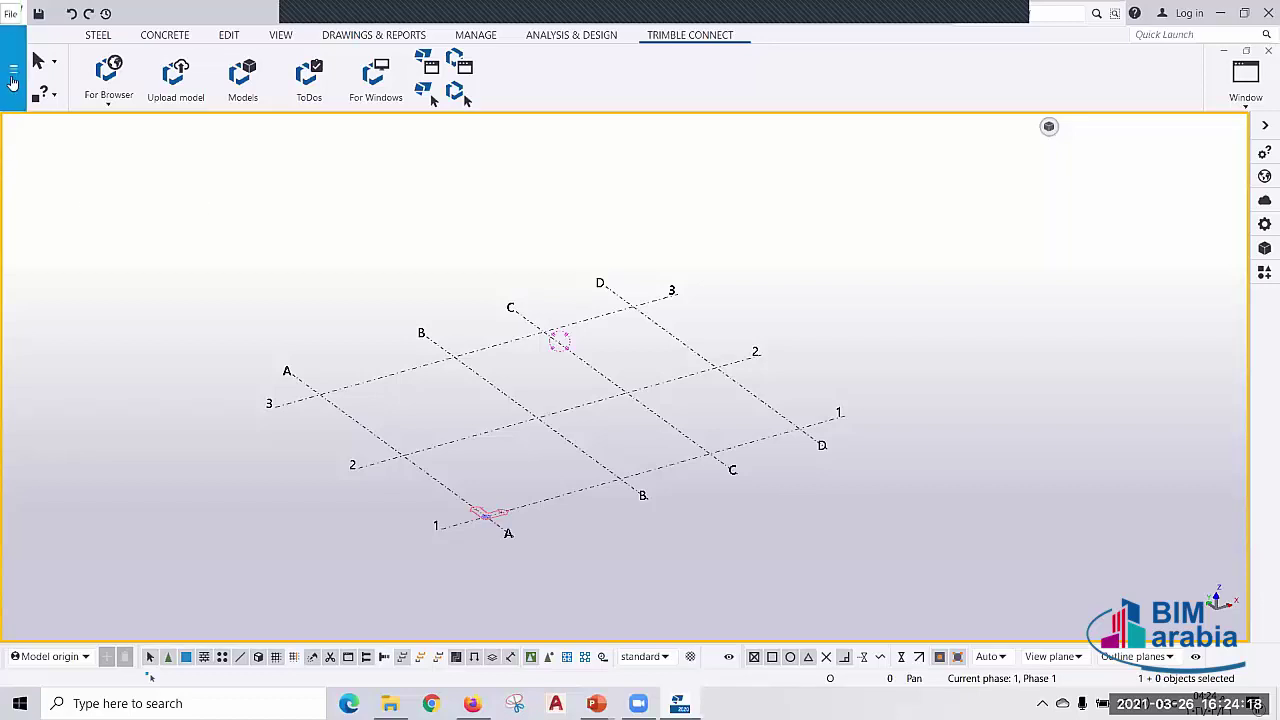
pyautogui.click(12, 86)
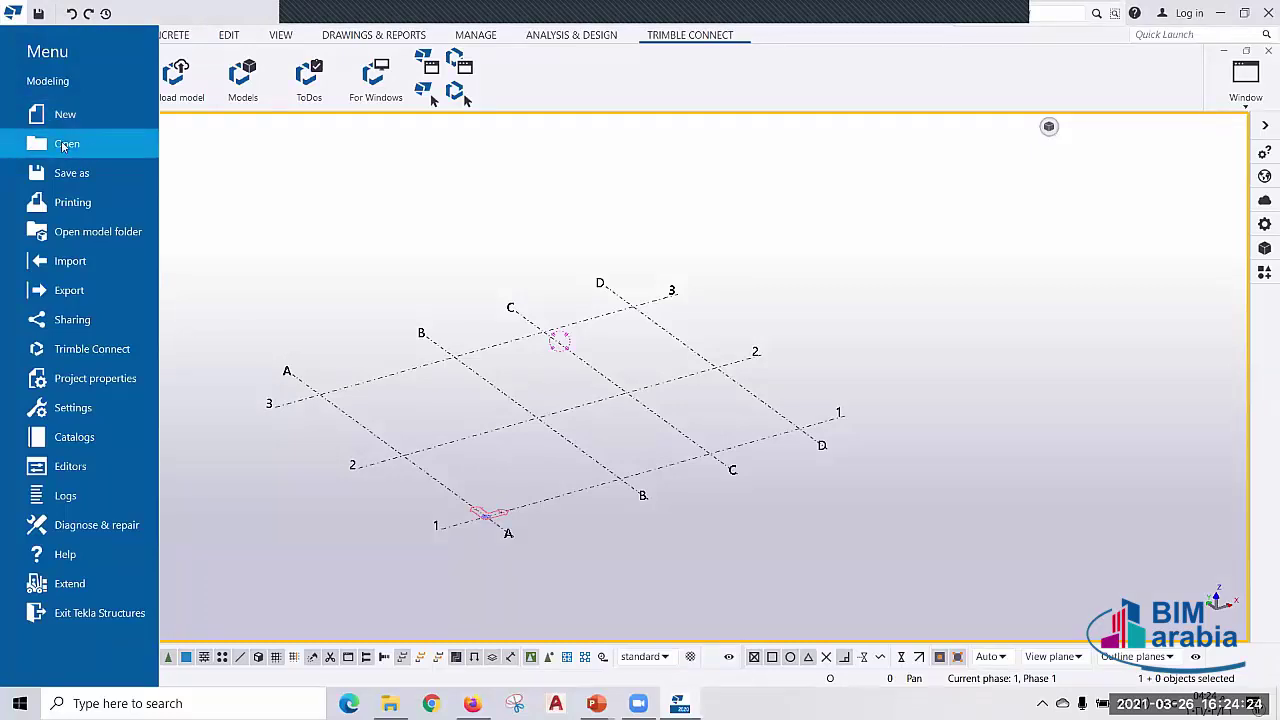
# - Browse the File menu's Open and Save as entries, then show the Import formats submenu
pyautogui.click(64, 146)
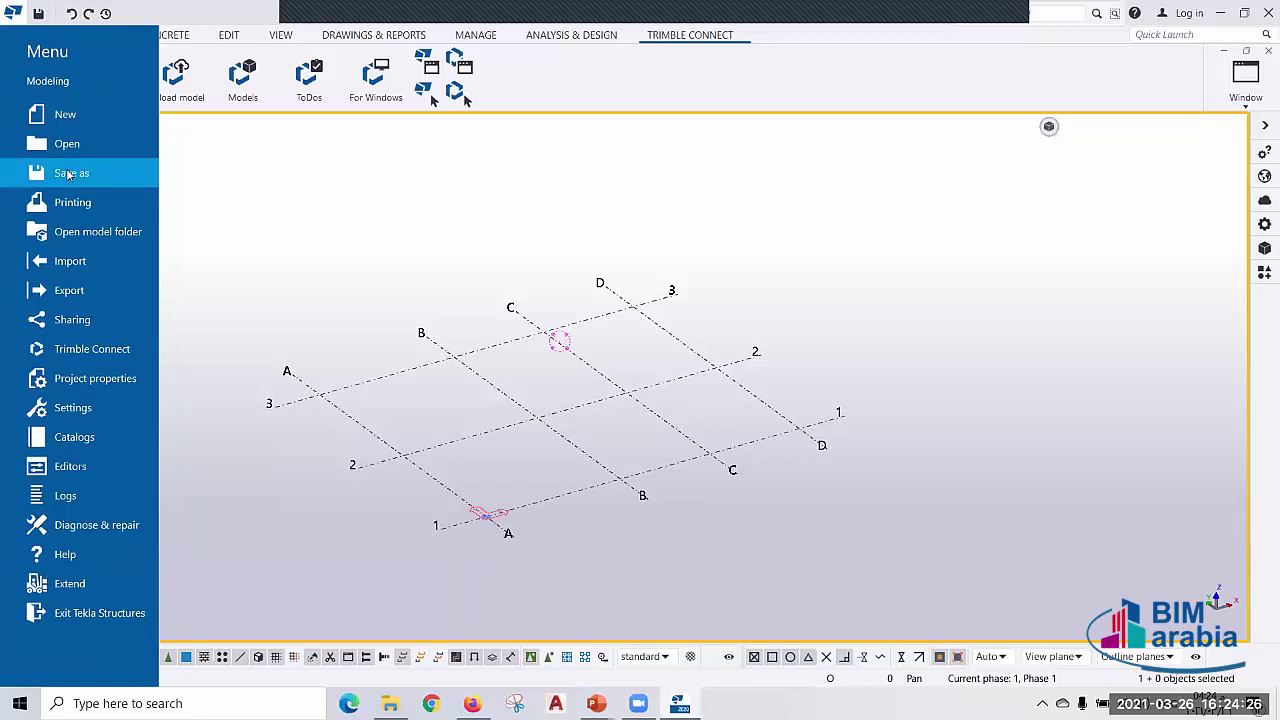
pyautogui.click(70, 176)
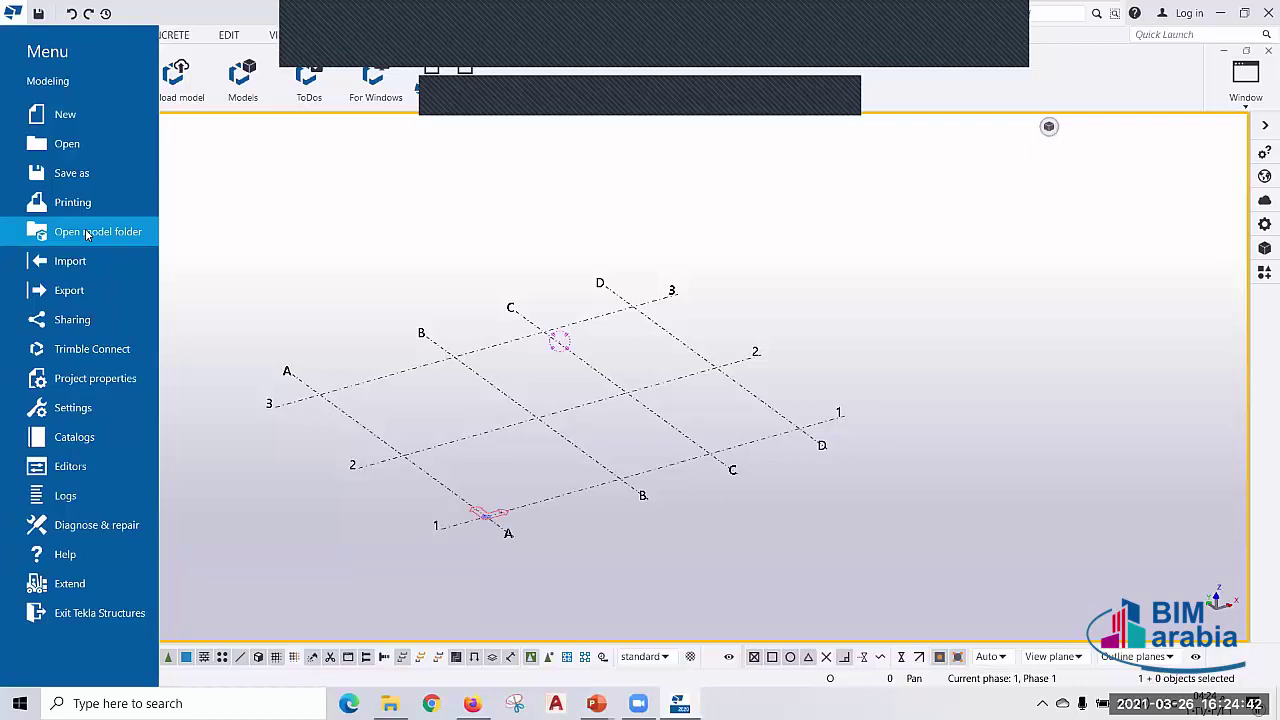
pyautogui.click(78, 262)
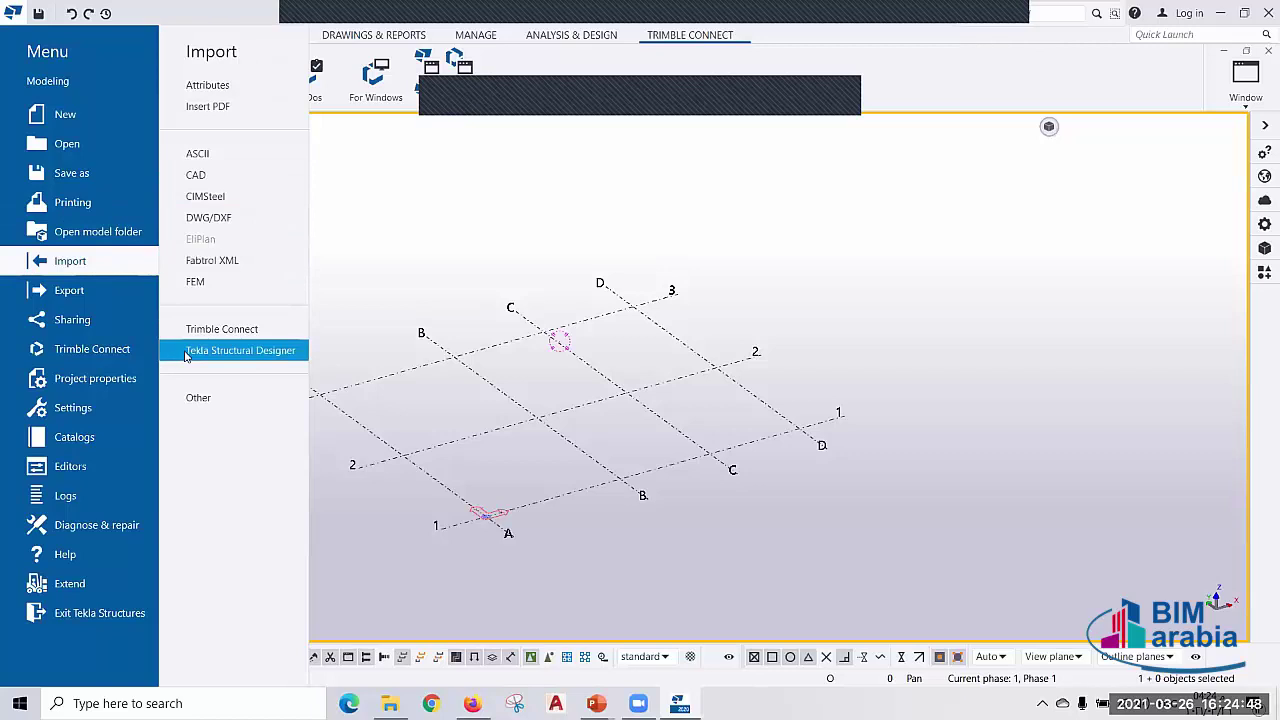
# - Browse the Export formats list, then show the Sharing page reporting a single-user, unshared model
pyautogui.click(82, 293)
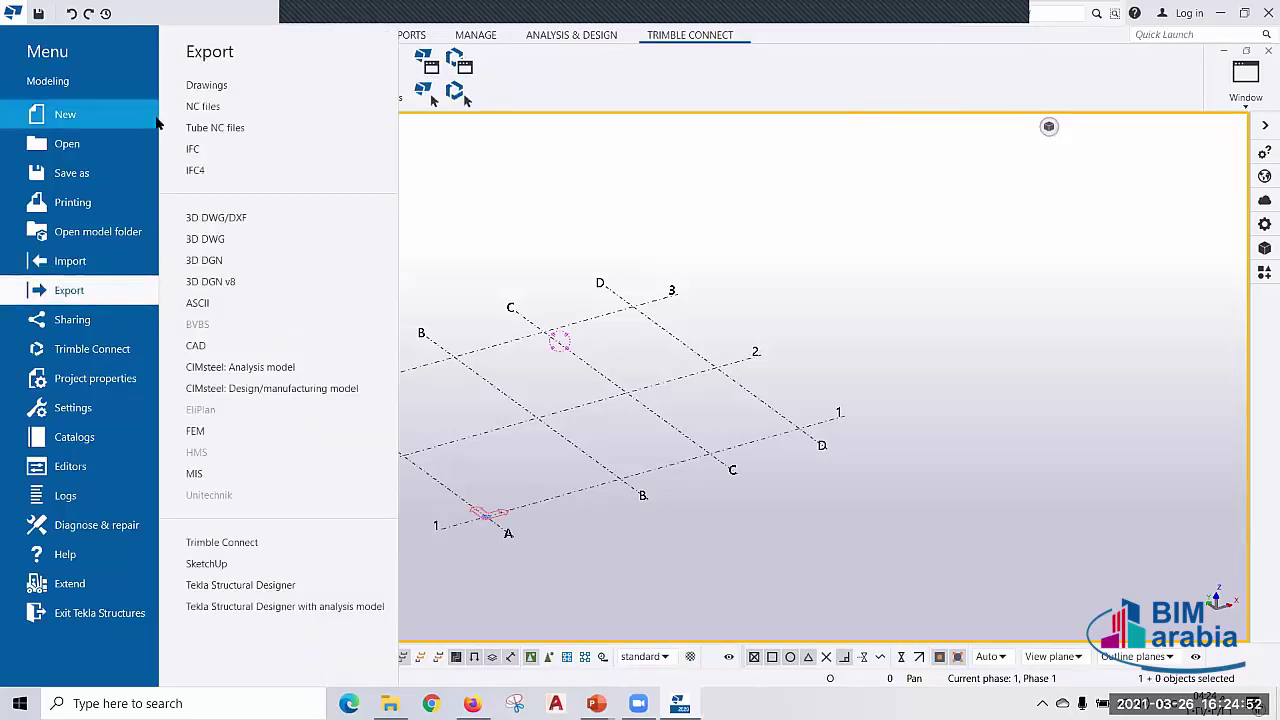
pyautogui.click(191, 106)
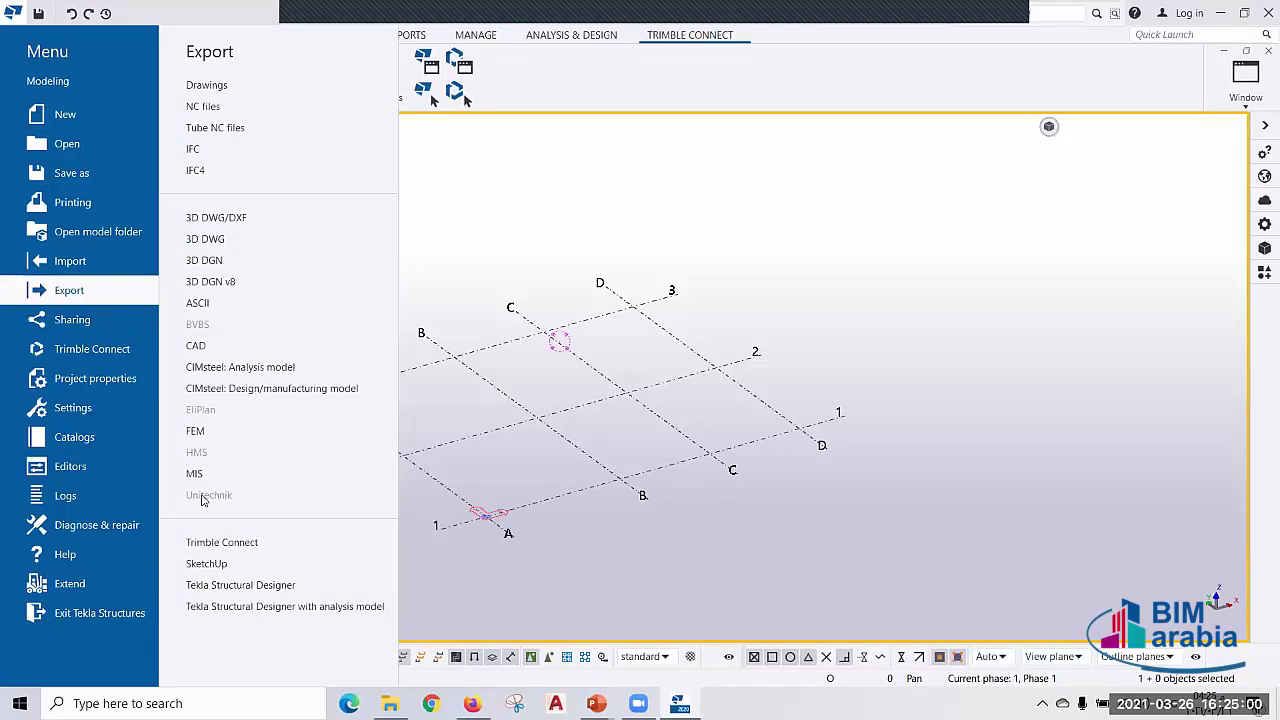
pyautogui.click(206, 563)
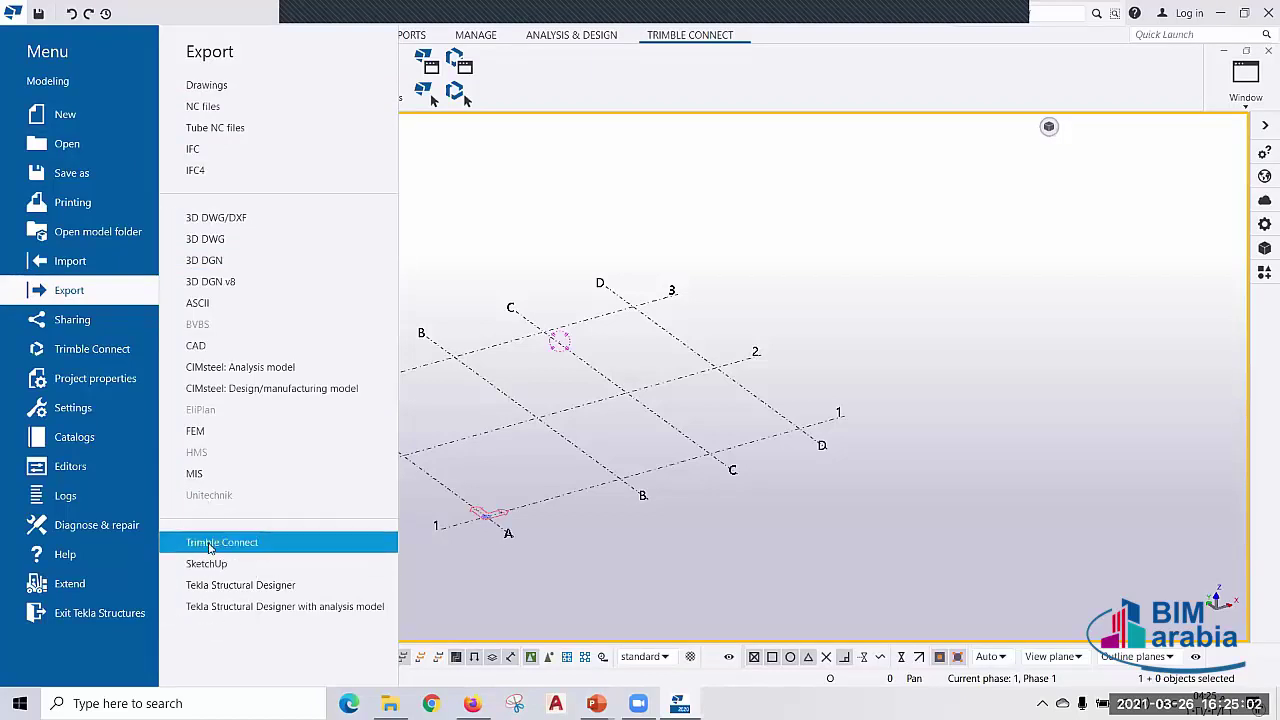
pyautogui.click(210, 546)
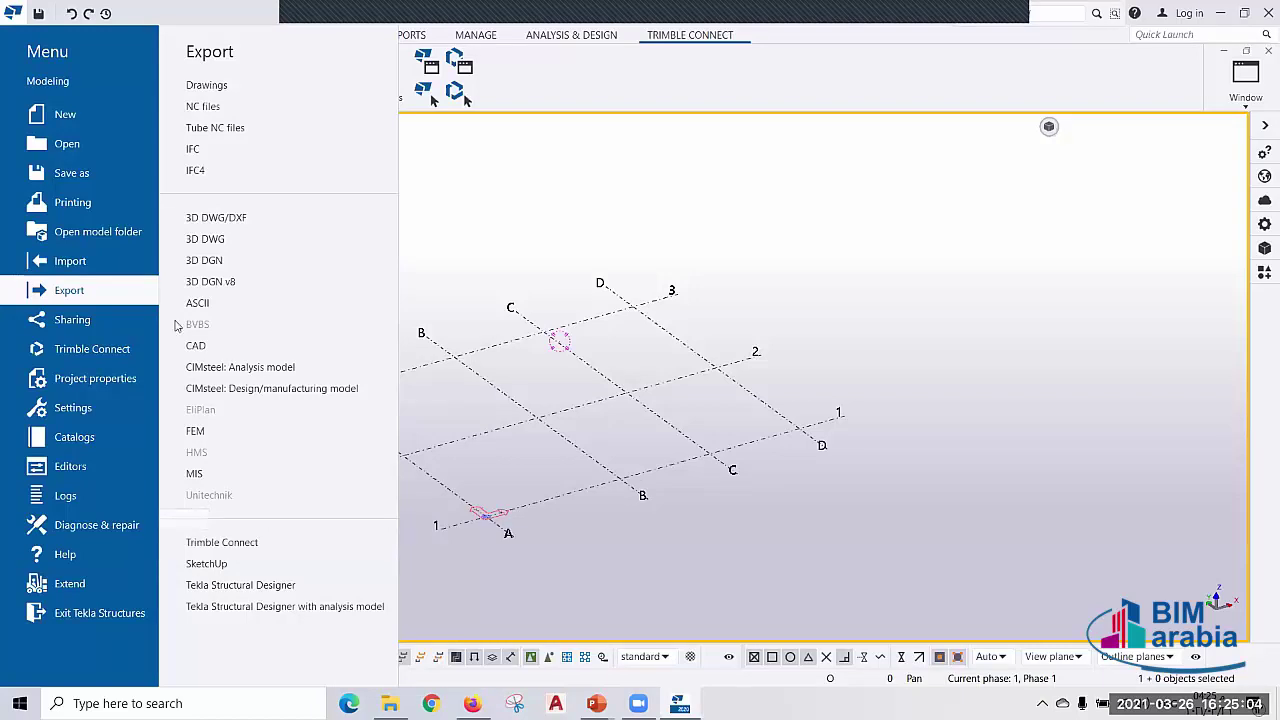
pyautogui.click(51, 320)
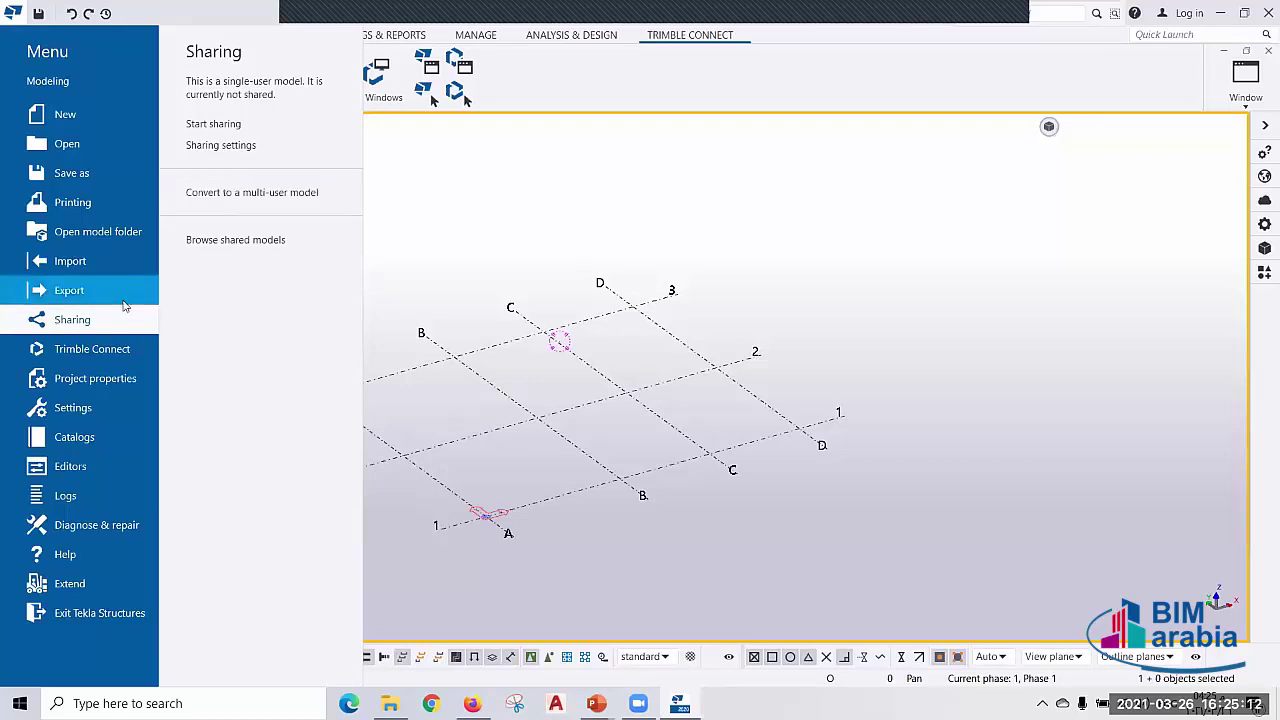
# - Show the Trimble Connect choices, then view Project properties with name Tekla Model and designer Structural Engineer
pyautogui.click(99, 354)
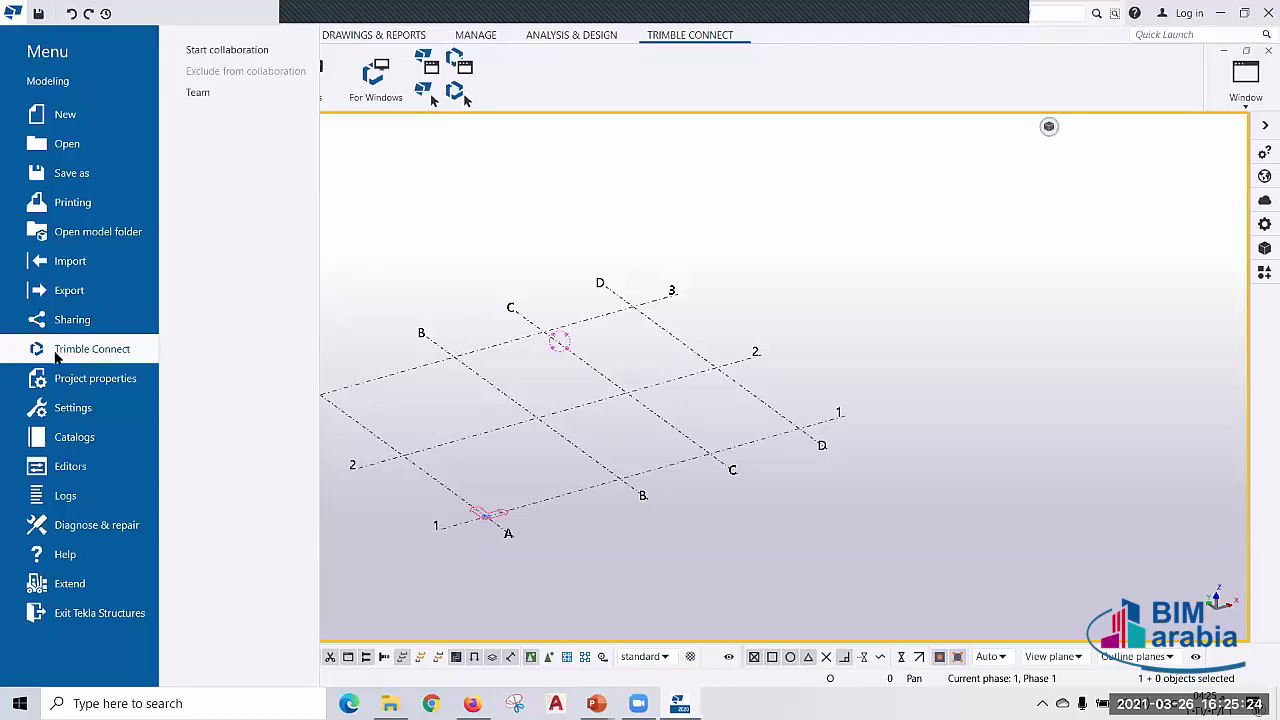
pyautogui.click(82, 385)
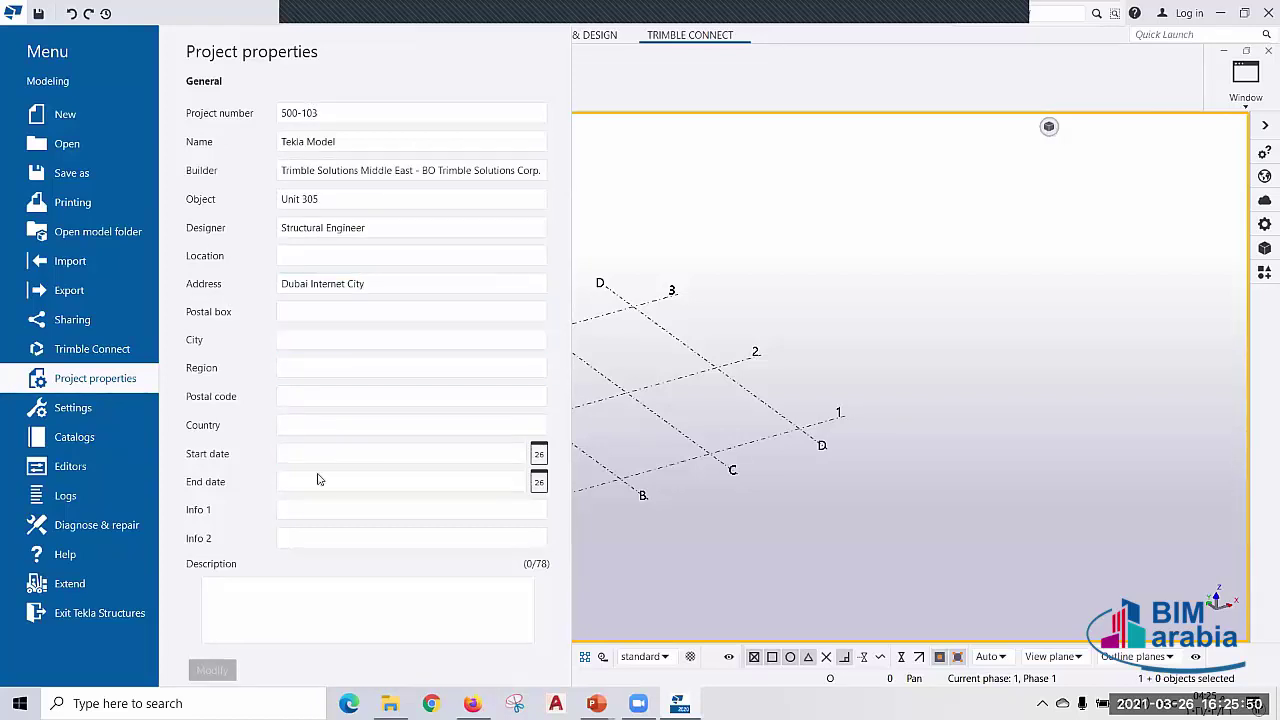
# - Scroll the project properties, then open Settings > Options showing autosave every 30 commands and 15 drawings
pyautogui.scroll(-3, 311, 556)
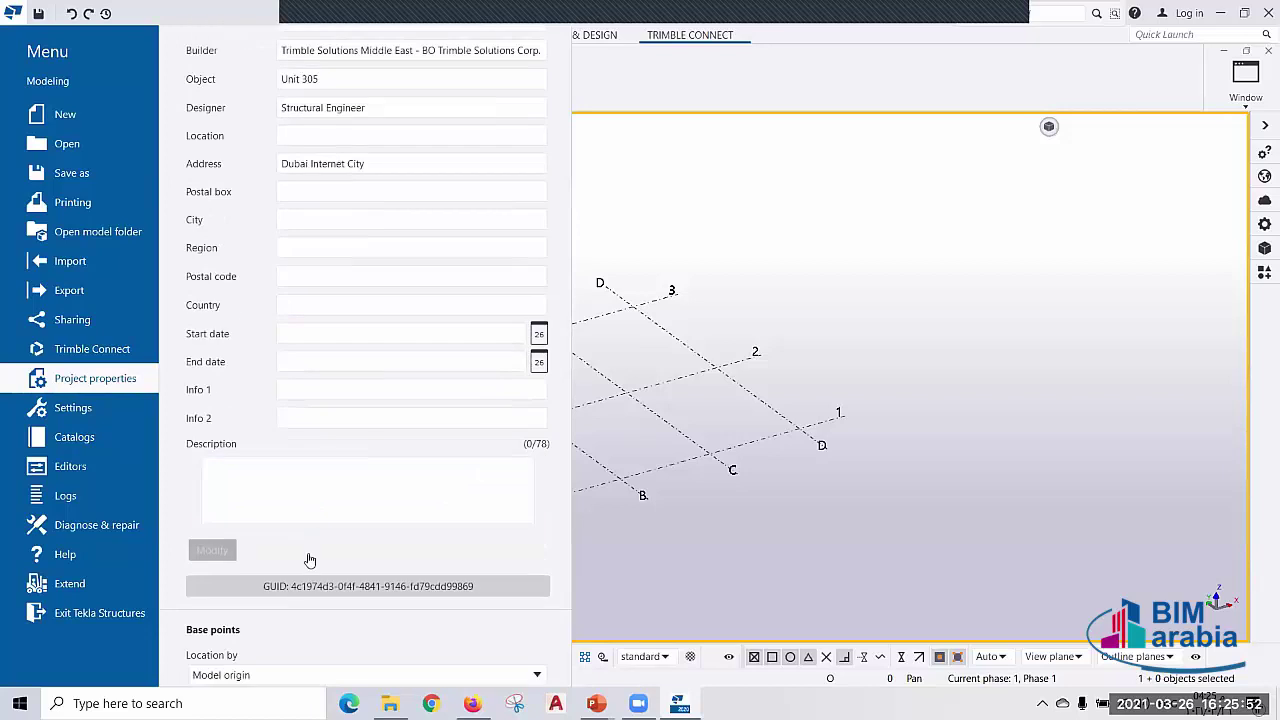
pyautogui.scroll(-2, 309, 560)
pyautogui.scroll(-1, 309, 560)
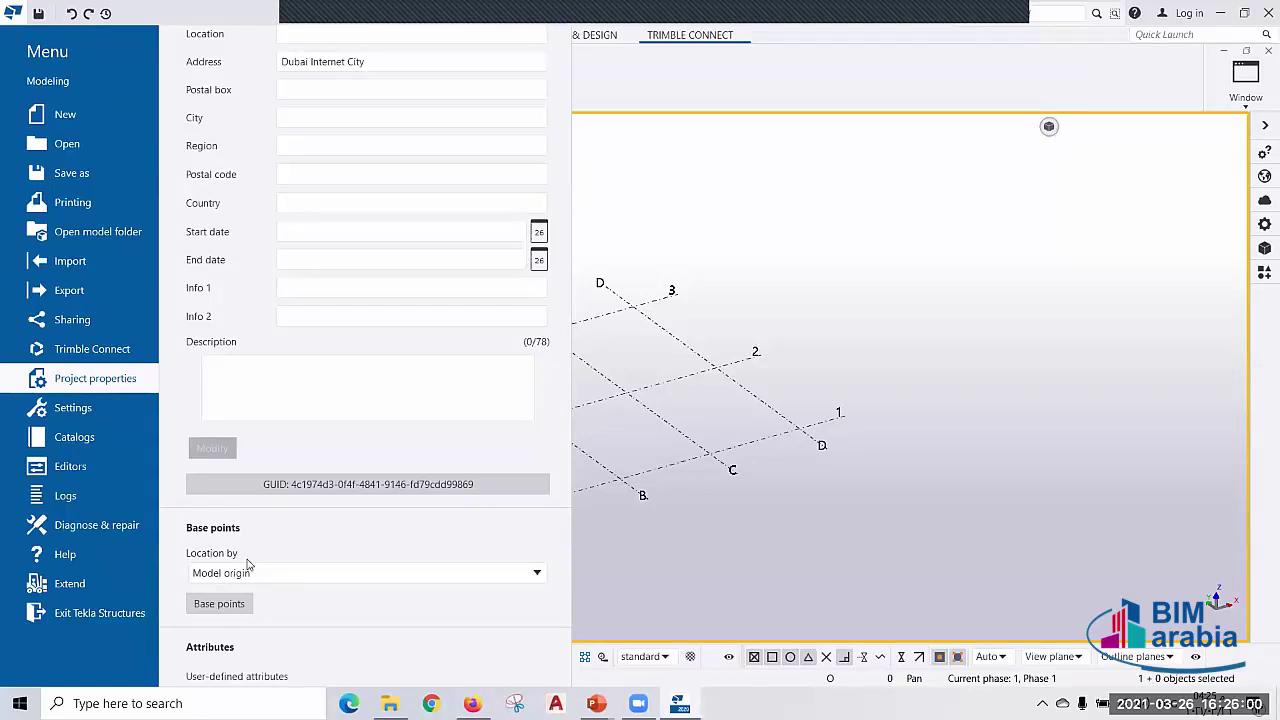
pyautogui.click(72, 410)
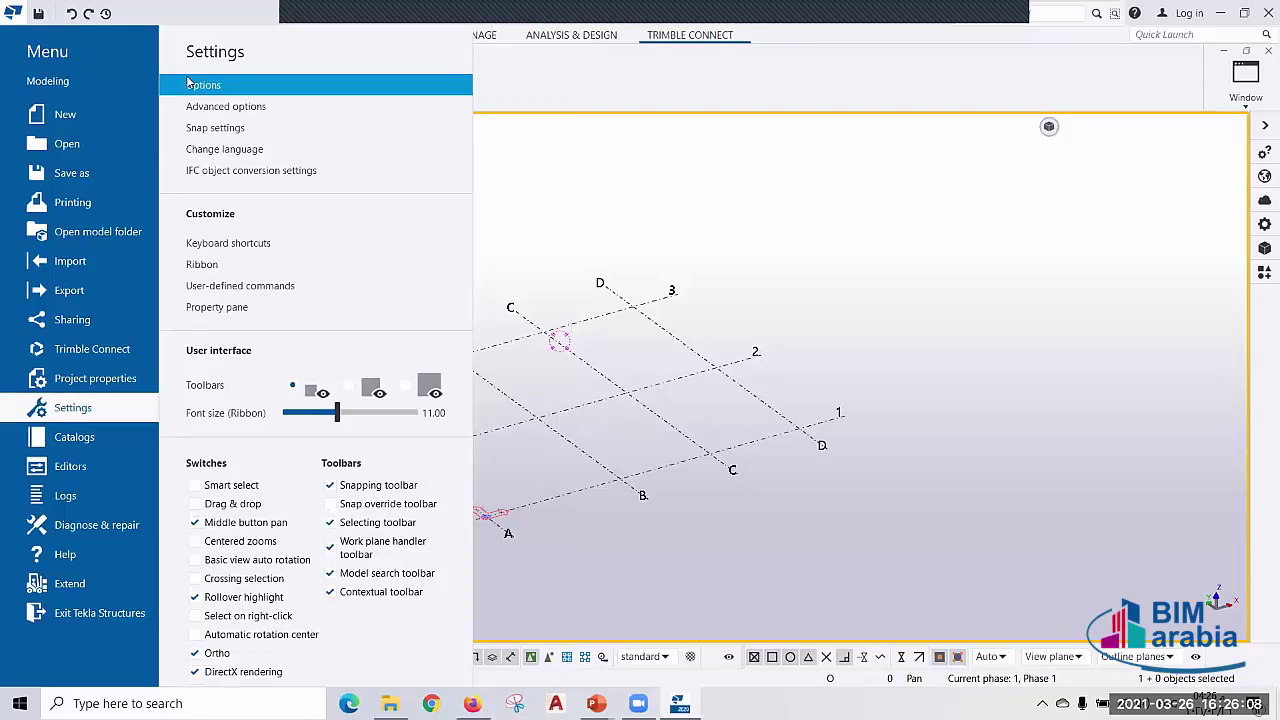
pyautogui.click(264, 86)
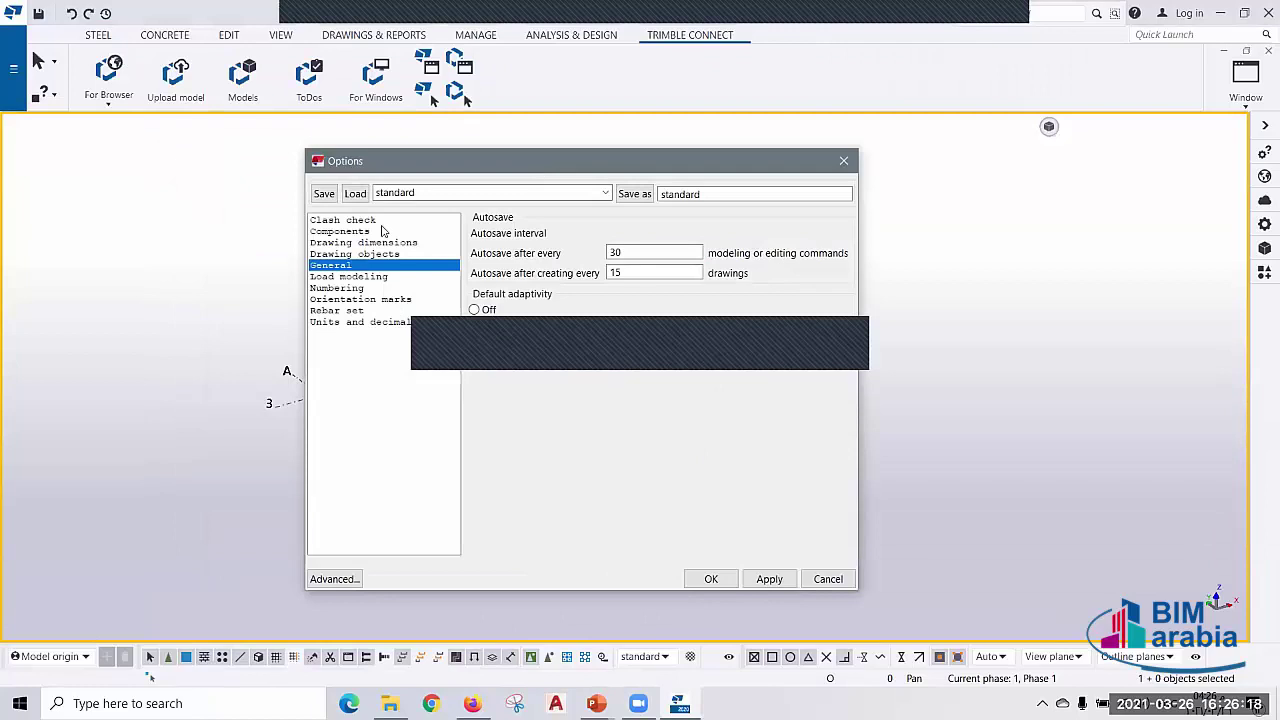
# - Review the Clash check, Components, Dimensions, Drawing objects, General and Load modeling option pages
pyautogui.click(352, 222)
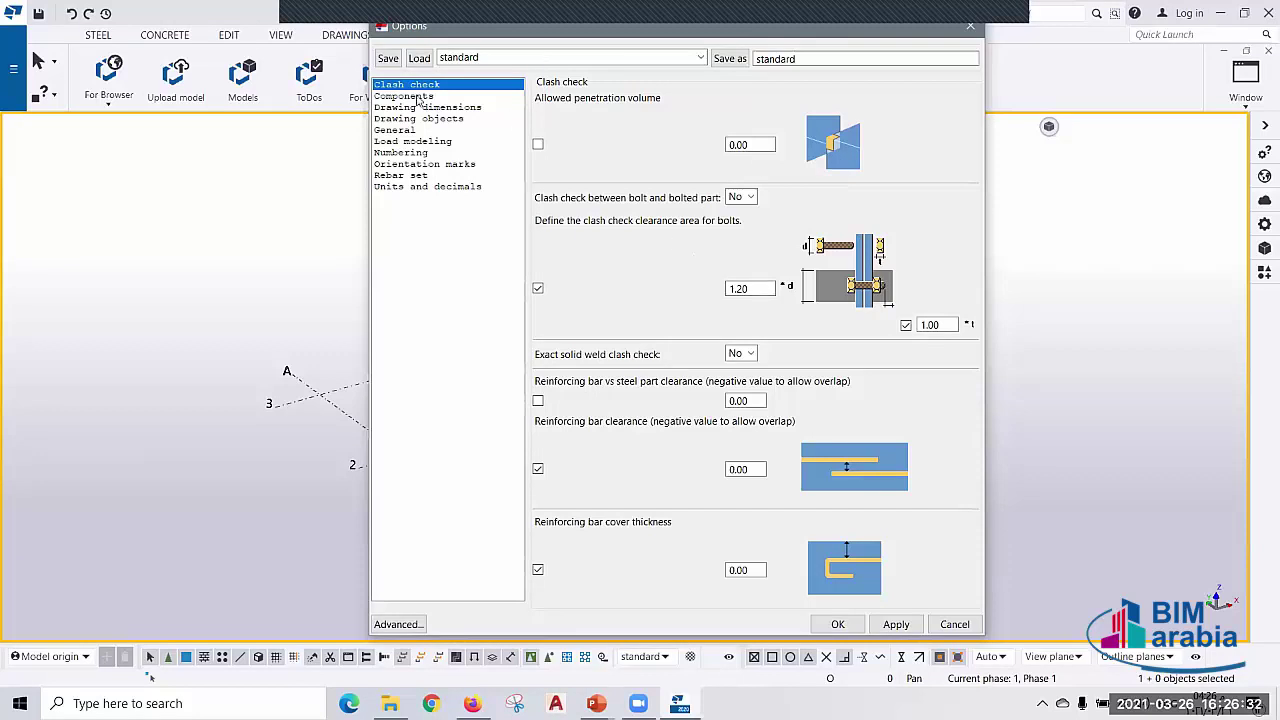
pyautogui.click(420, 96)
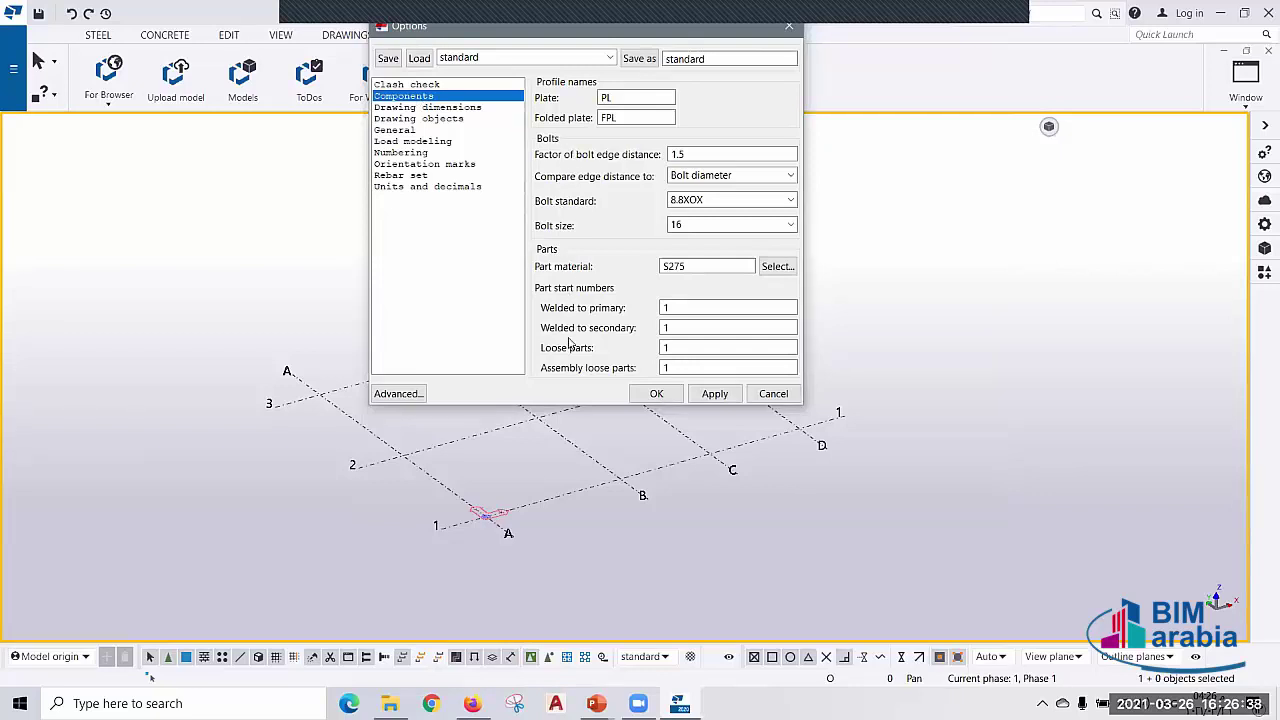
pyautogui.click(459, 108)
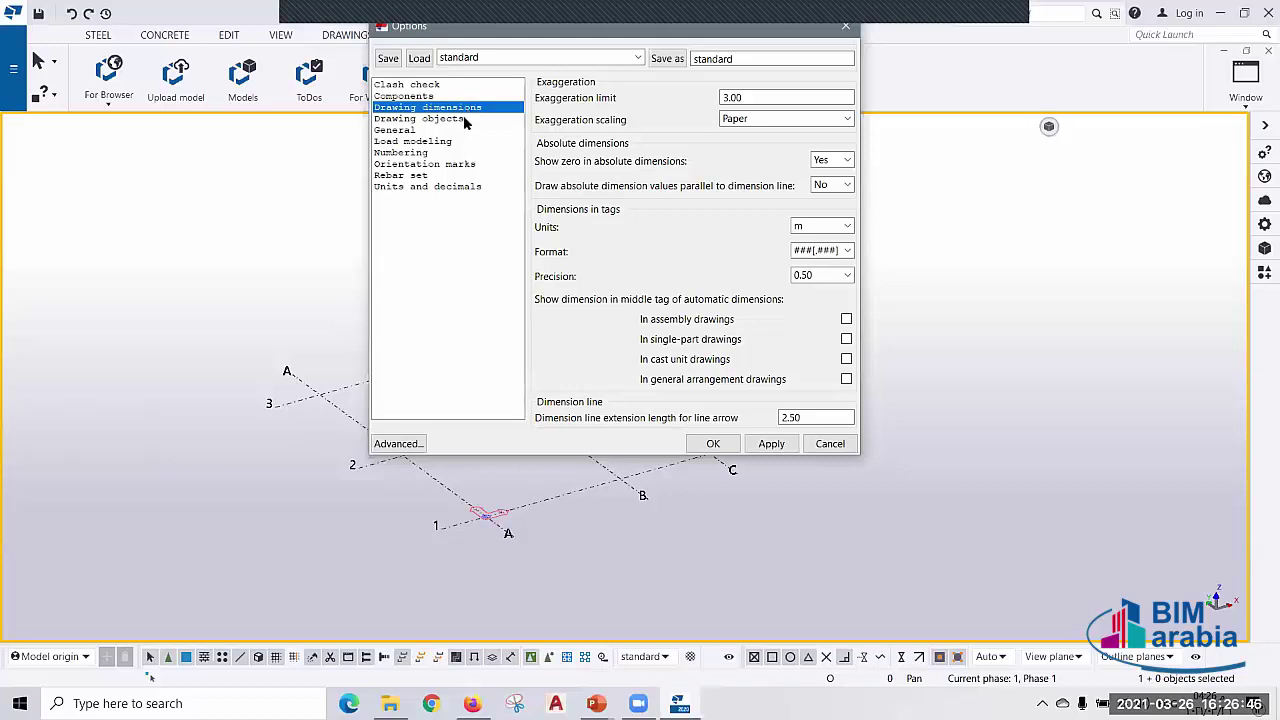
pyautogui.click(449, 120)
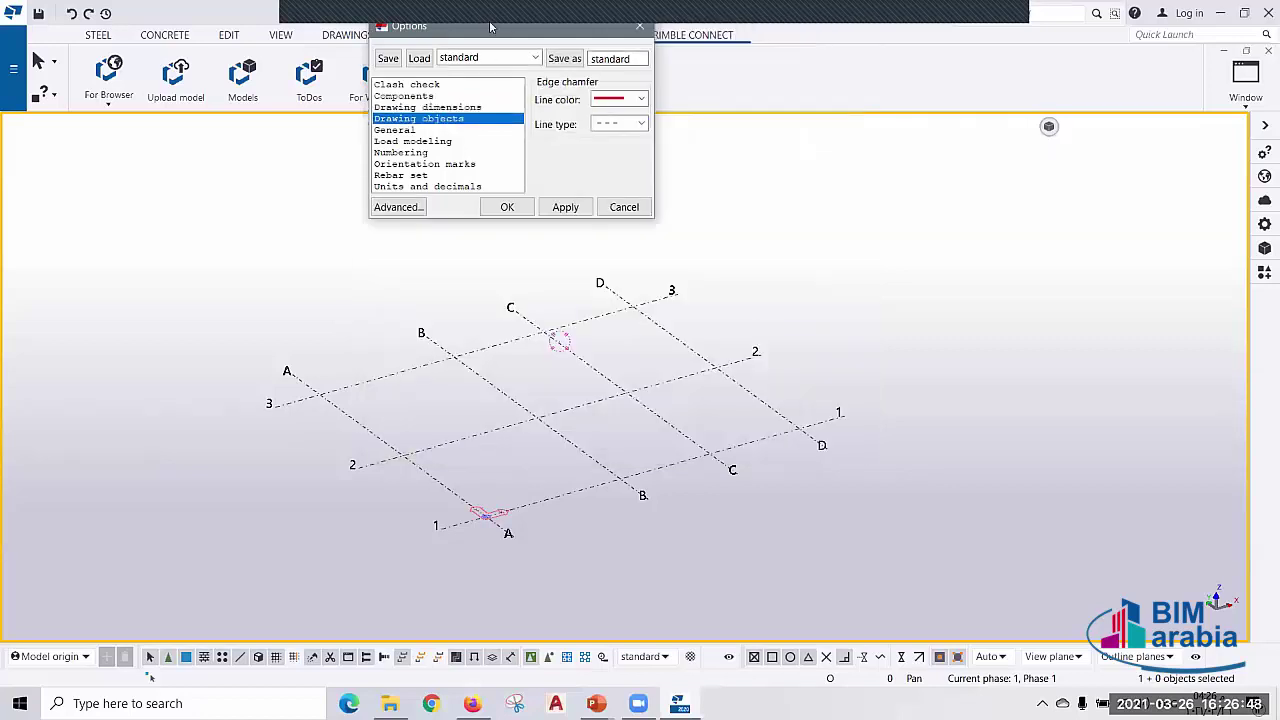
pyautogui.click(460, 237)
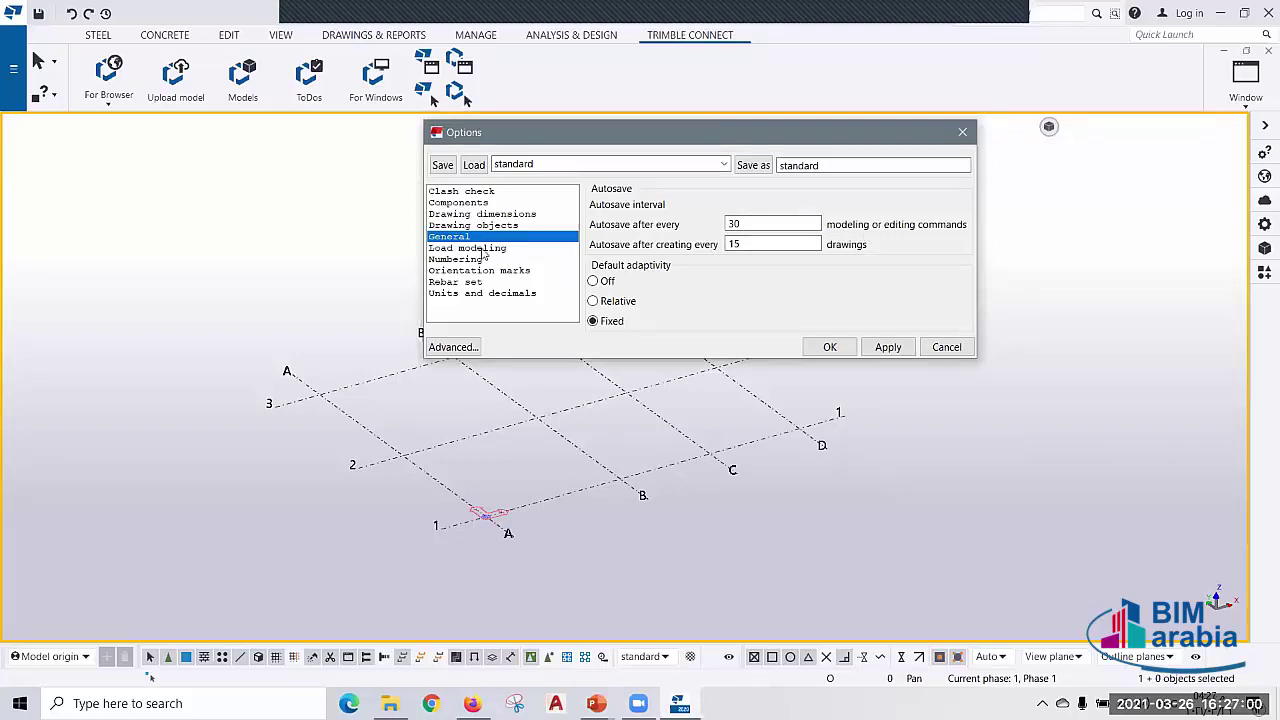
pyautogui.click(482, 250)
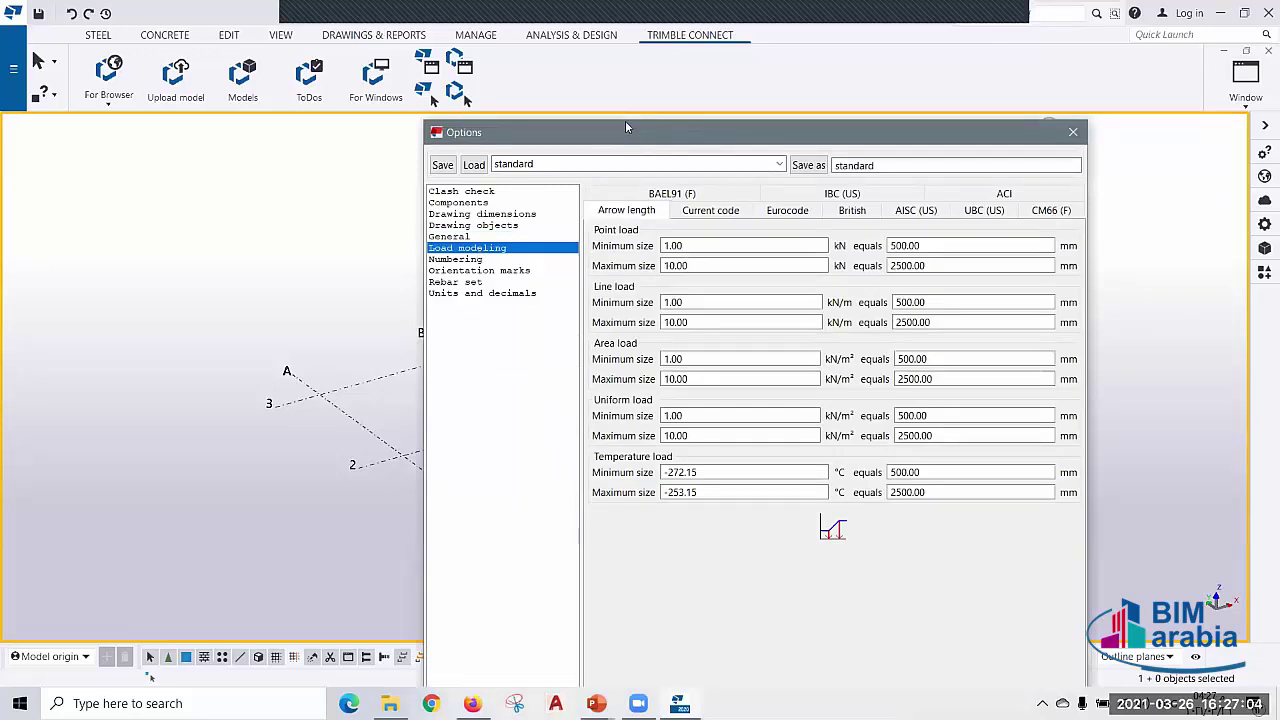
# - Move the Options window up and review Numbering, Orientation marks, Rebar set and Units and decimals pages
pyautogui.moveTo(625, 127); pyautogui.dragTo(598, 30)
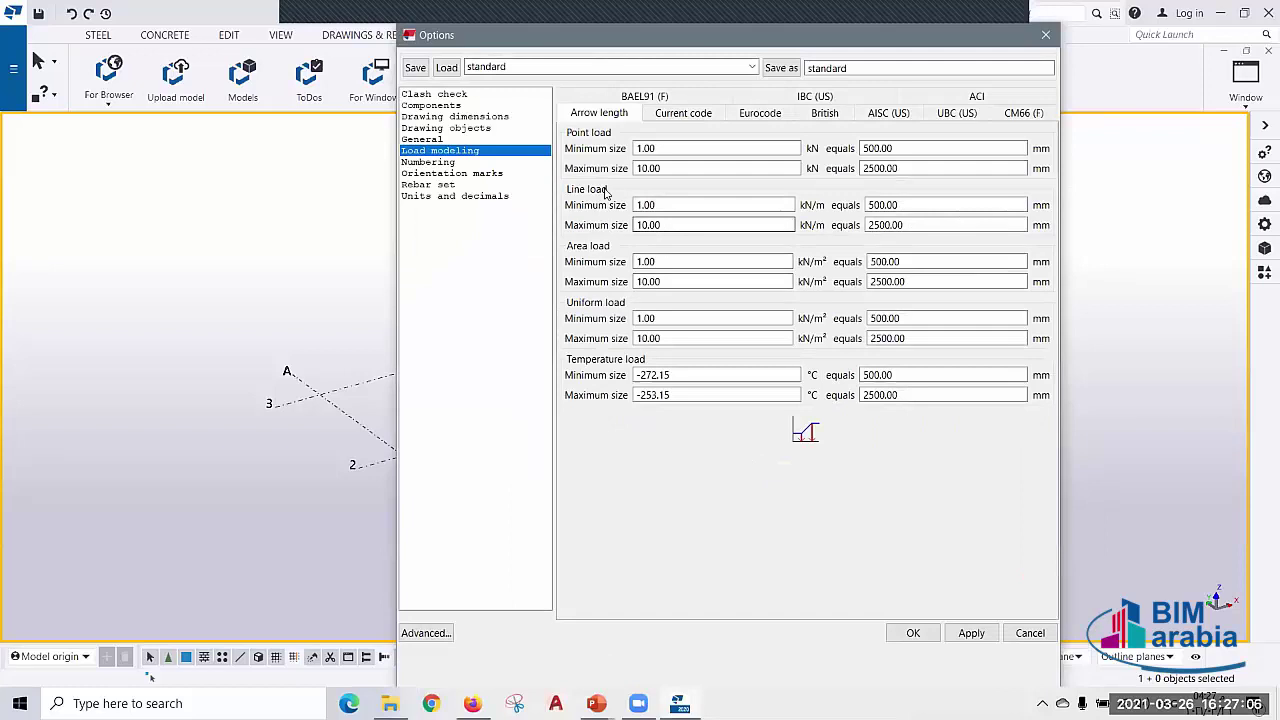
pyautogui.click(437, 165)
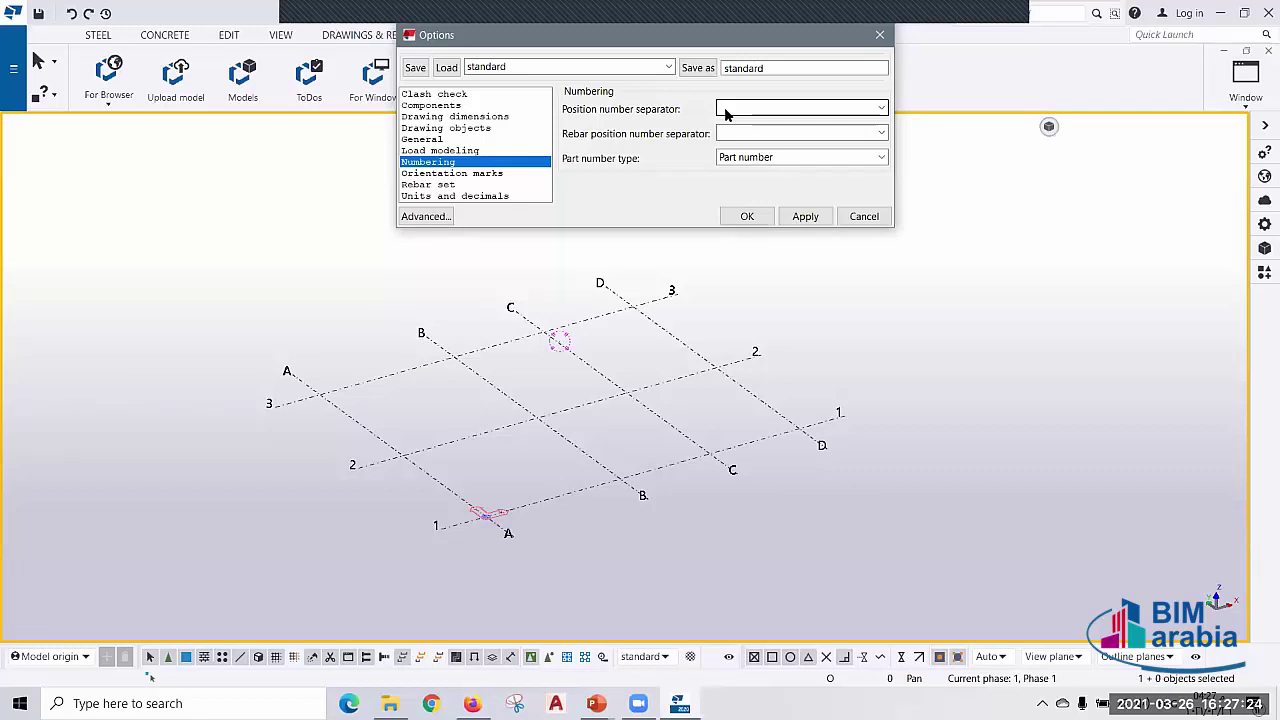
pyautogui.click(468, 177)
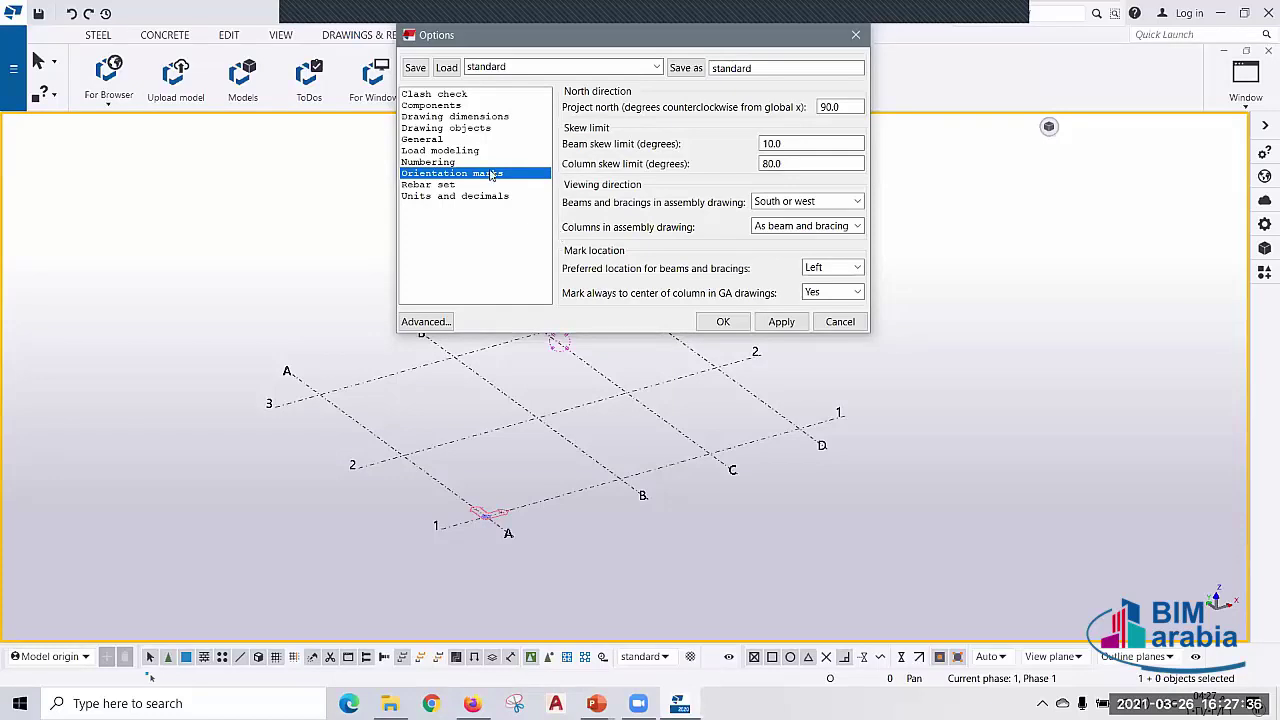
pyautogui.click(450, 186)
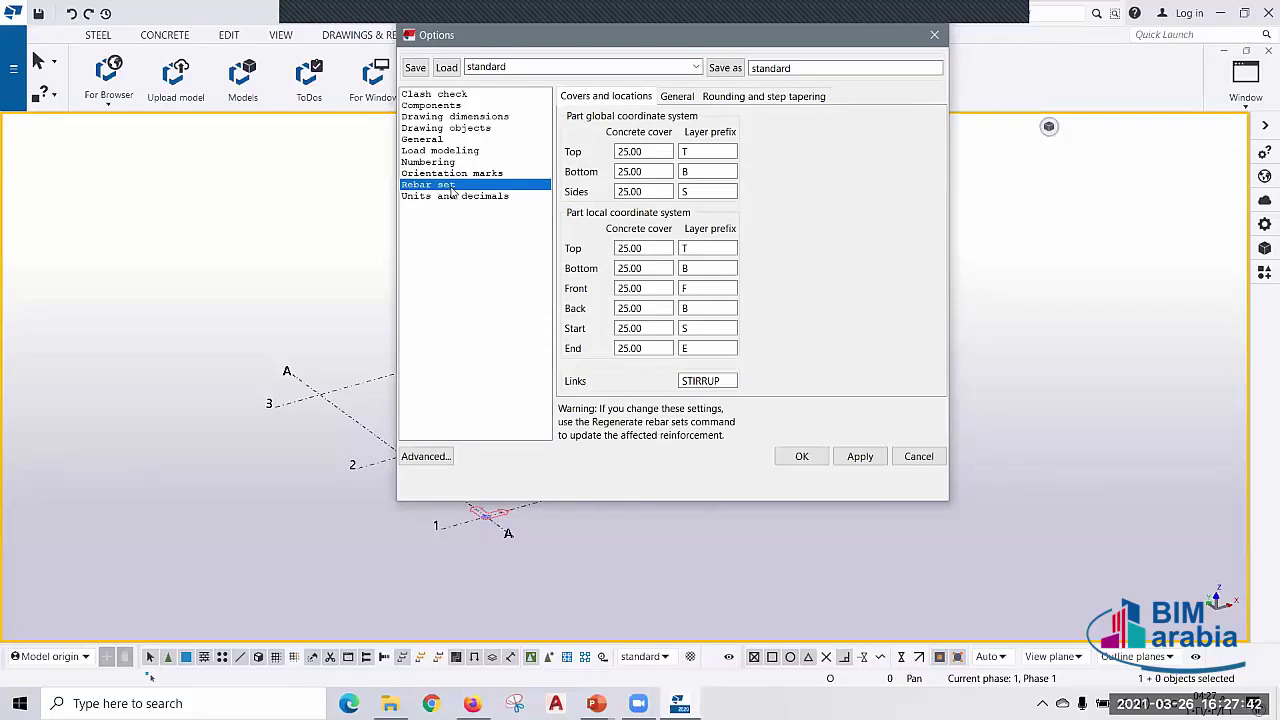
pyautogui.click(476, 198)
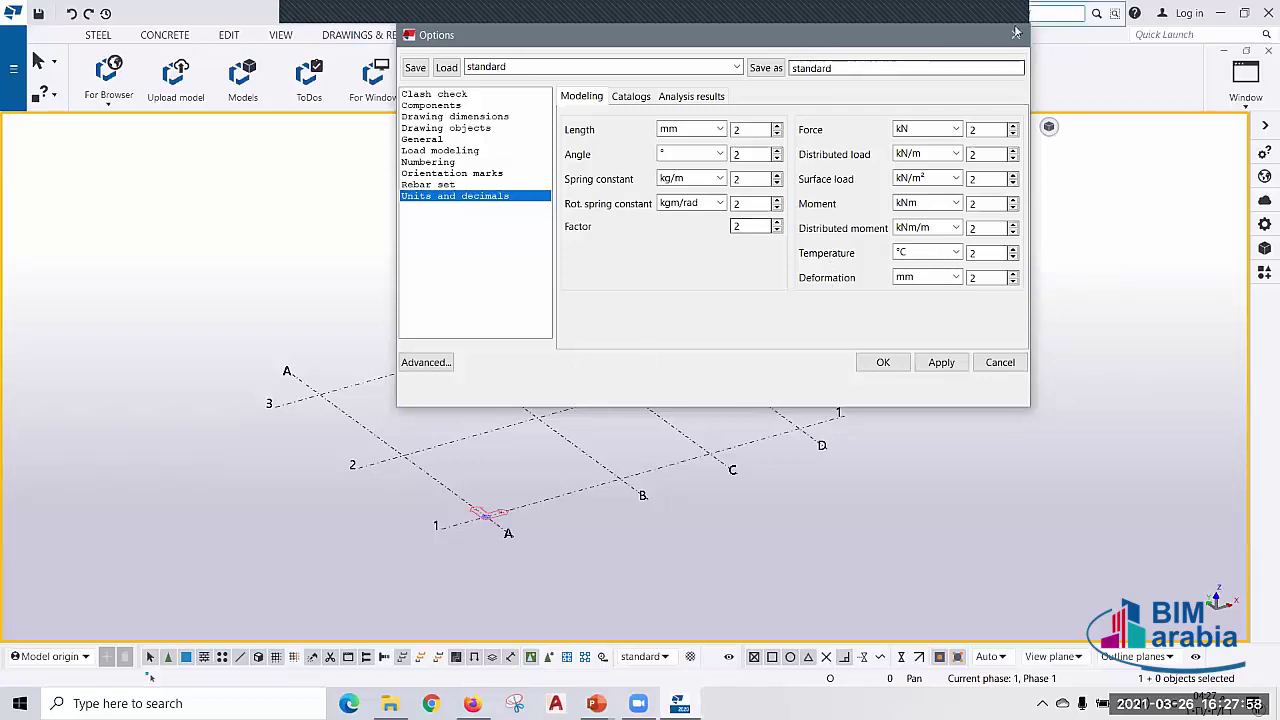
# - Leave the Options dialog and show the File menu's Settings submenu
pyautogui.click(3, 190)
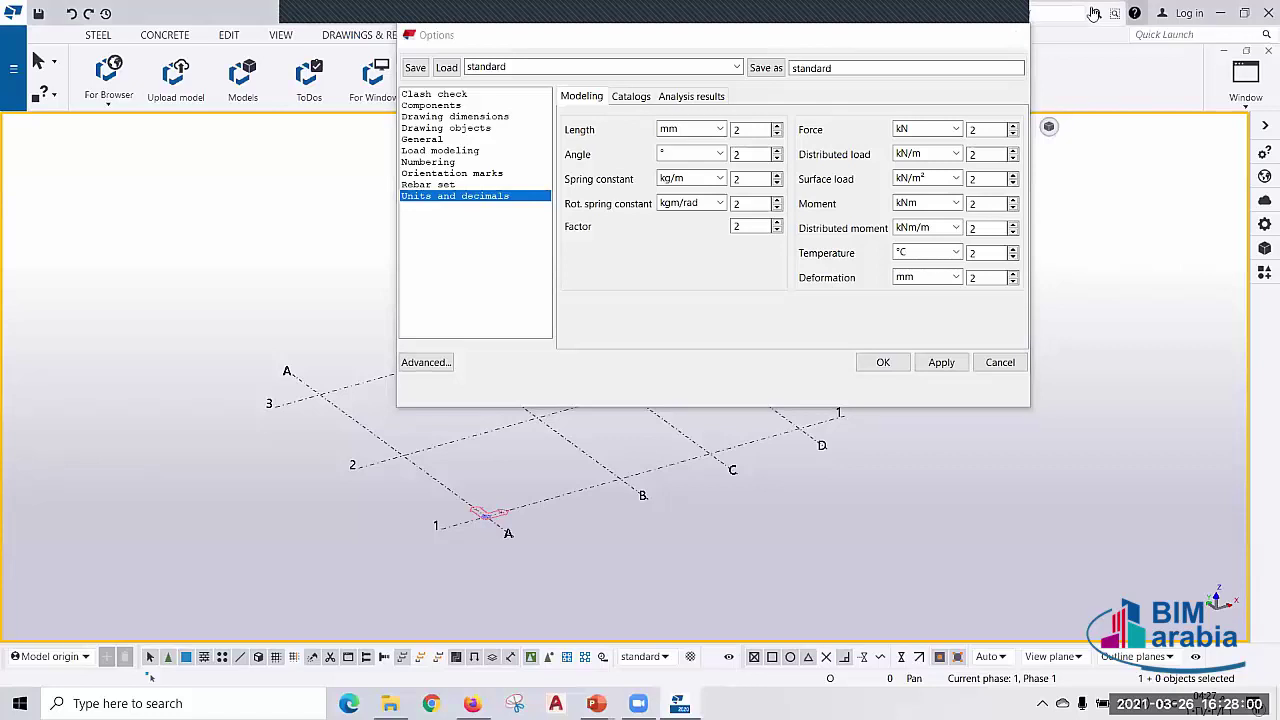
pyautogui.click(10, 13)
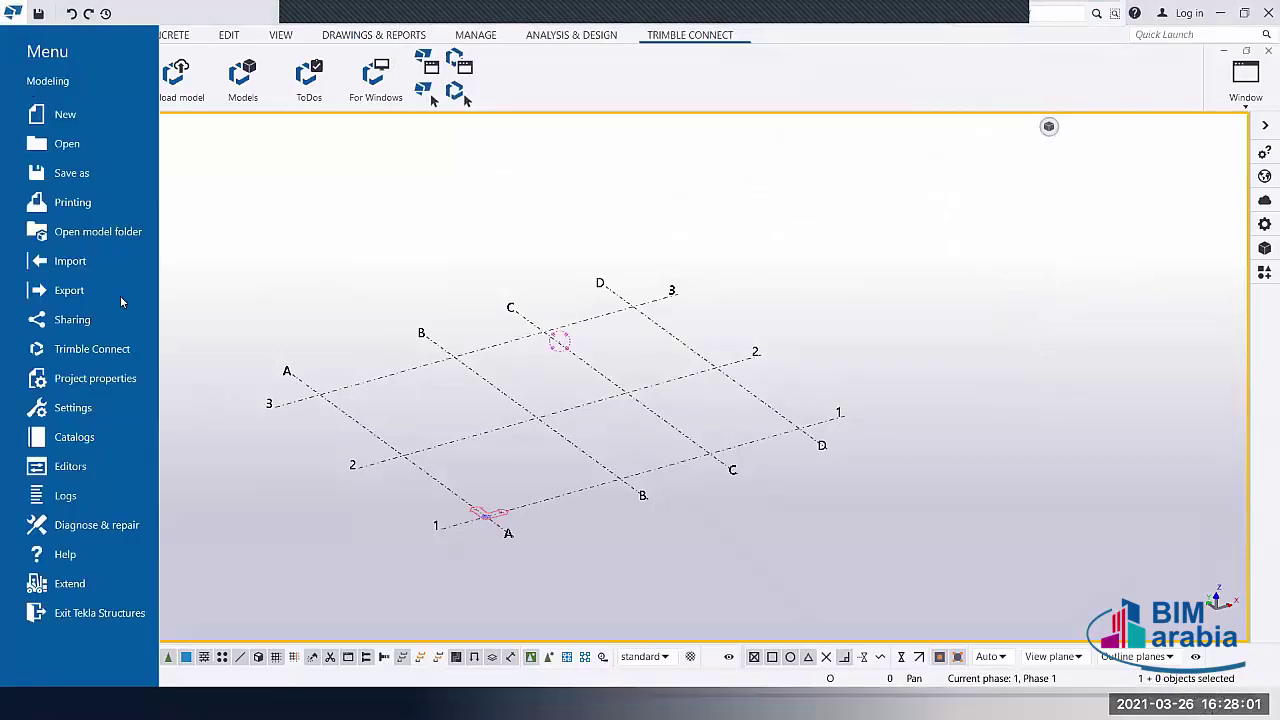
pyautogui.click(93, 408)
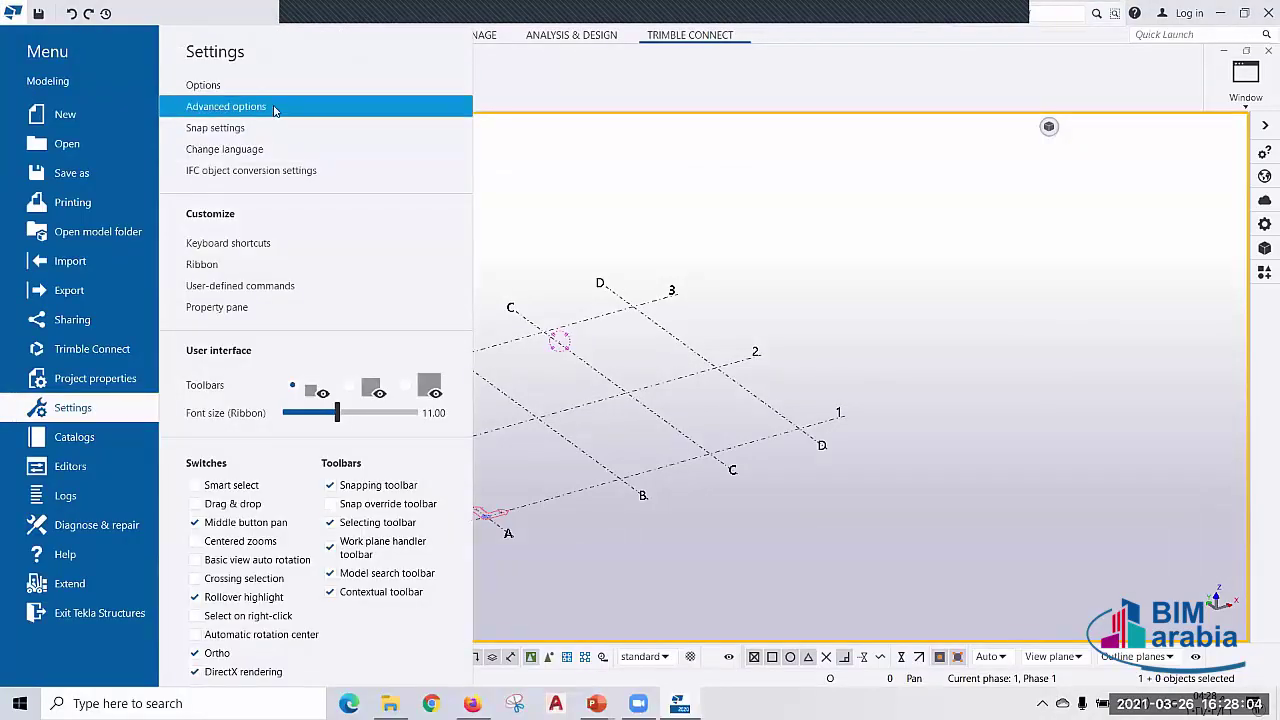
# - Open Advanced options, recentre the window, and review File Locations, Imperial Units and Import settings
pyautogui.click(218, 114)
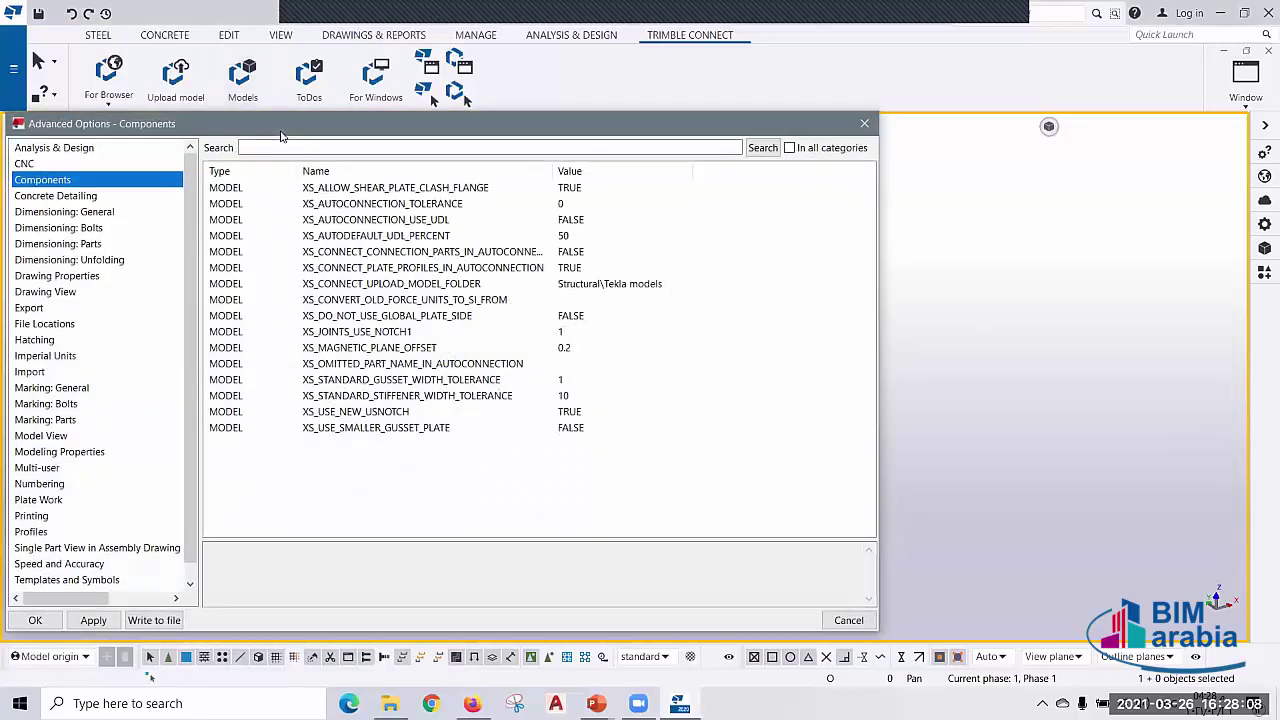
pyautogui.moveTo(281, 126); pyautogui.dragTo(508, 72)
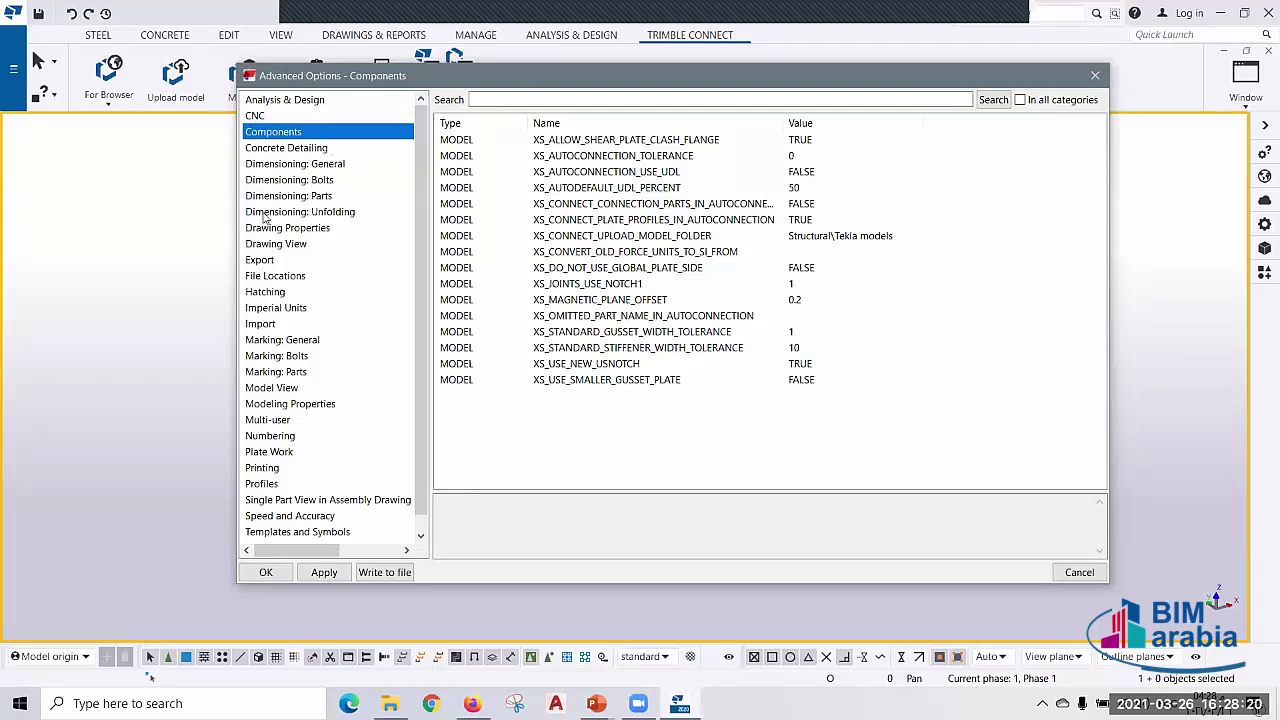
pyautogui.click(272, 278)
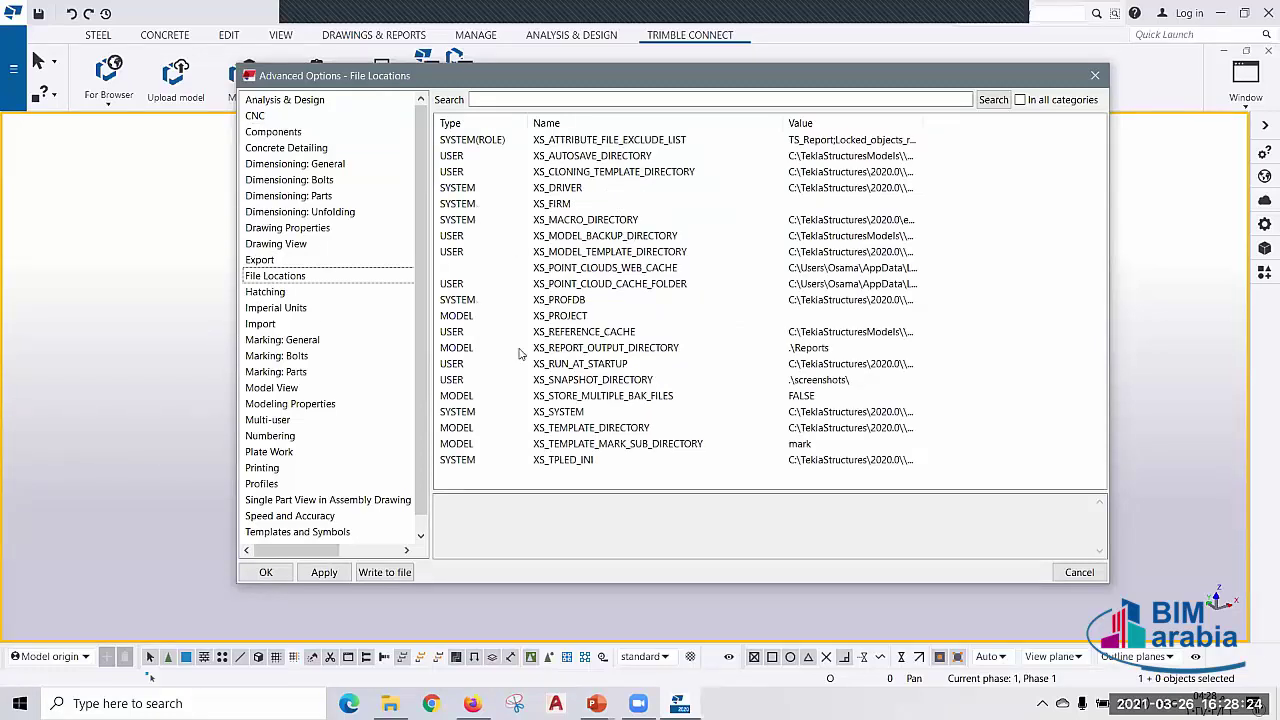
pyautogui.click(272, 311)
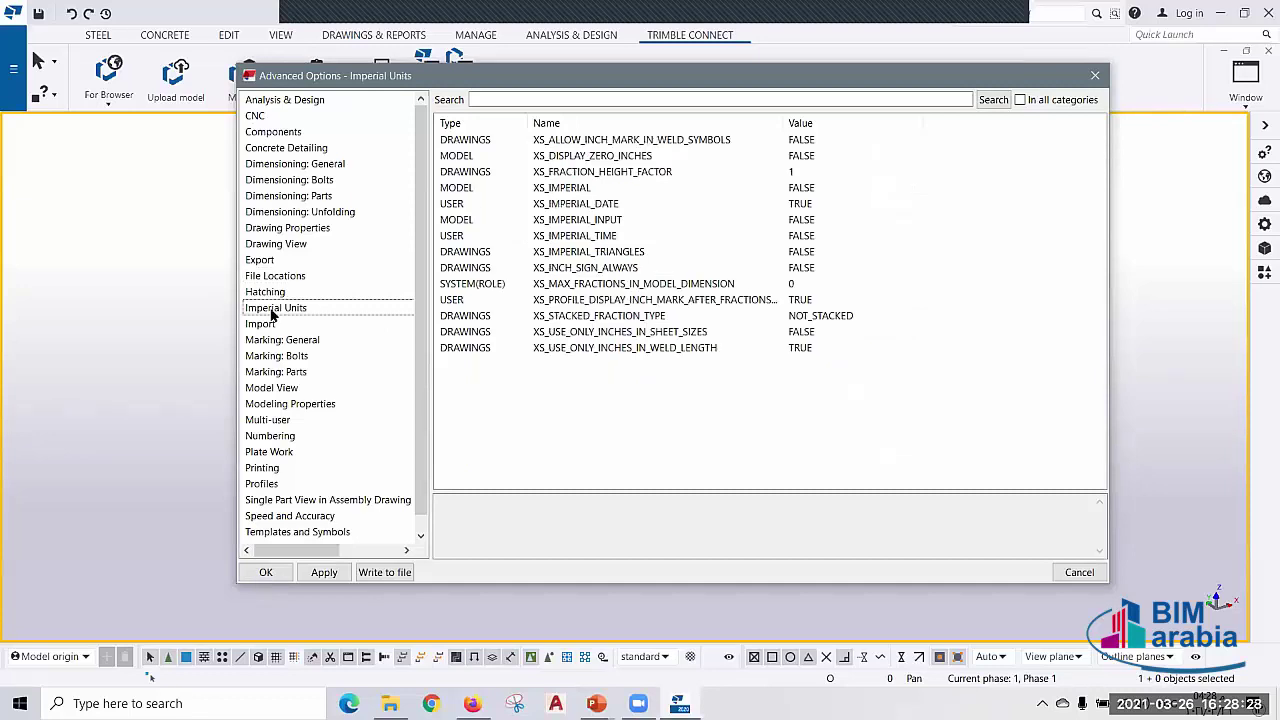
pyautogui.click(272, 326)
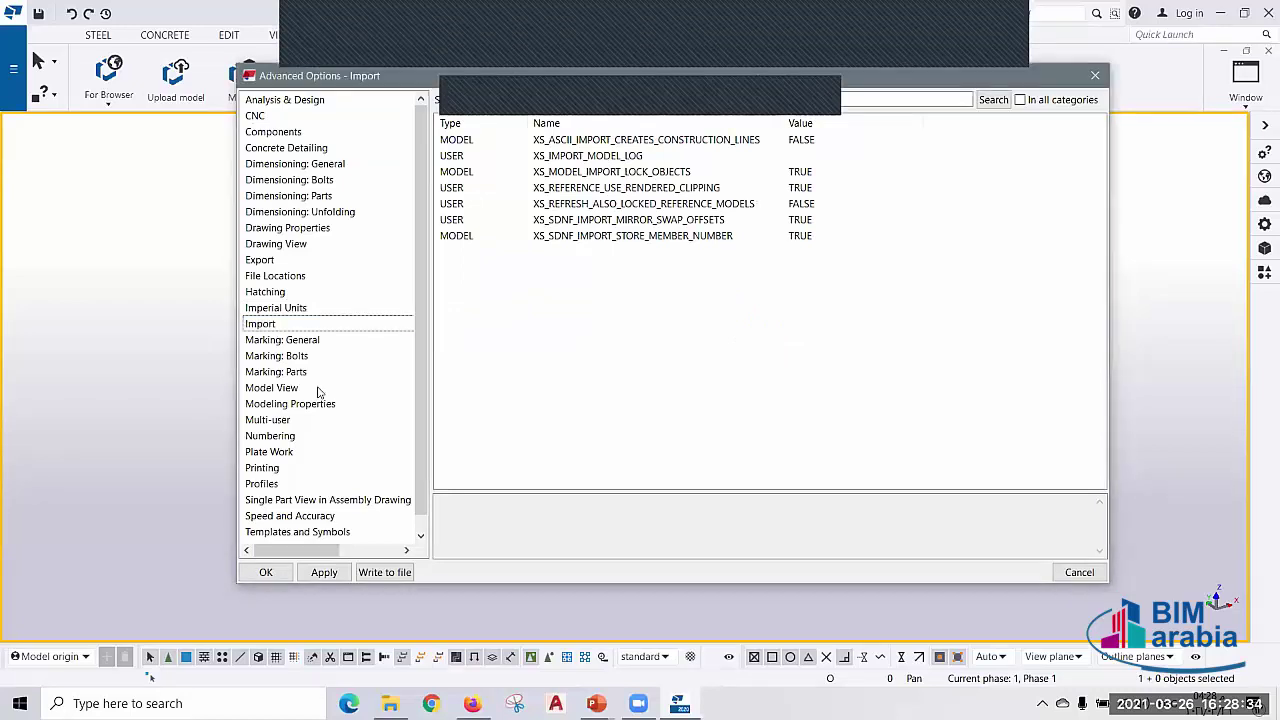
# - Review the Model View, Numbering, Printing, Welds and Templates and Symbols advanced settings
pyautogui.press('Down')
pyautogui.press('Down')
pyautogui.press('Down')
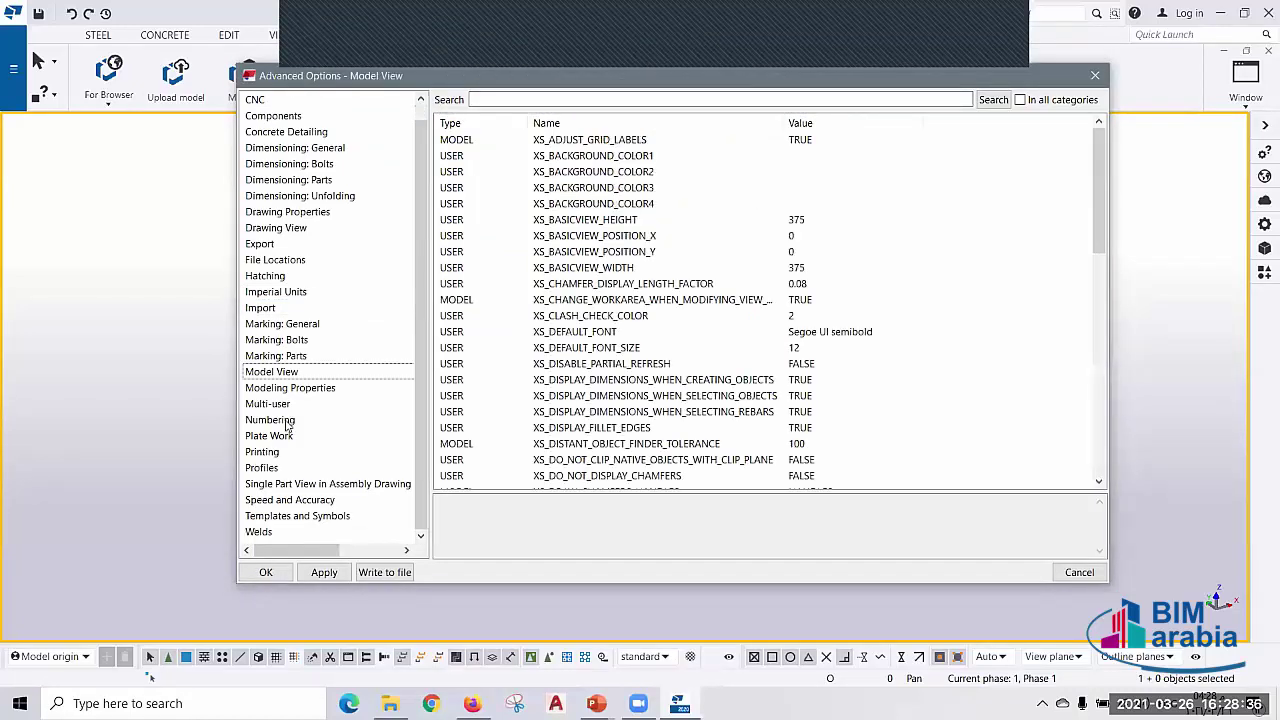
pyautogui.click(276, 421)
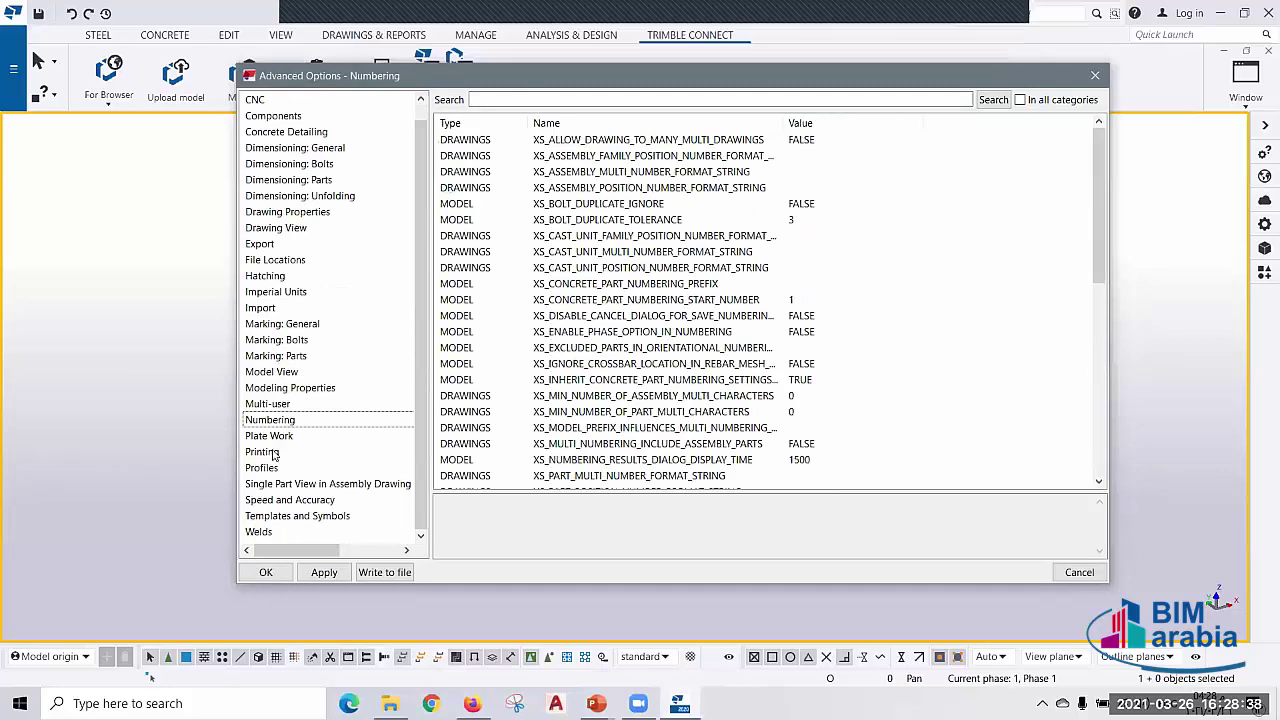
pyautogui.click(274, 453)
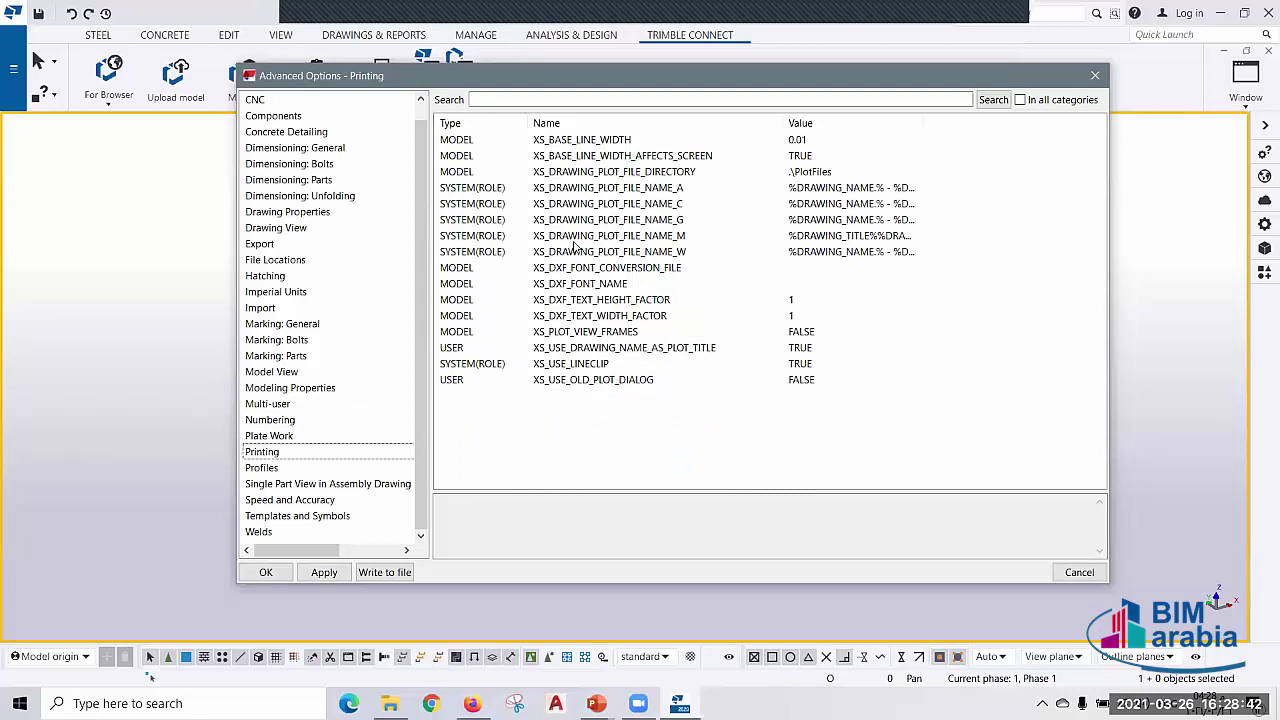
pyautogui.click(272, 530)
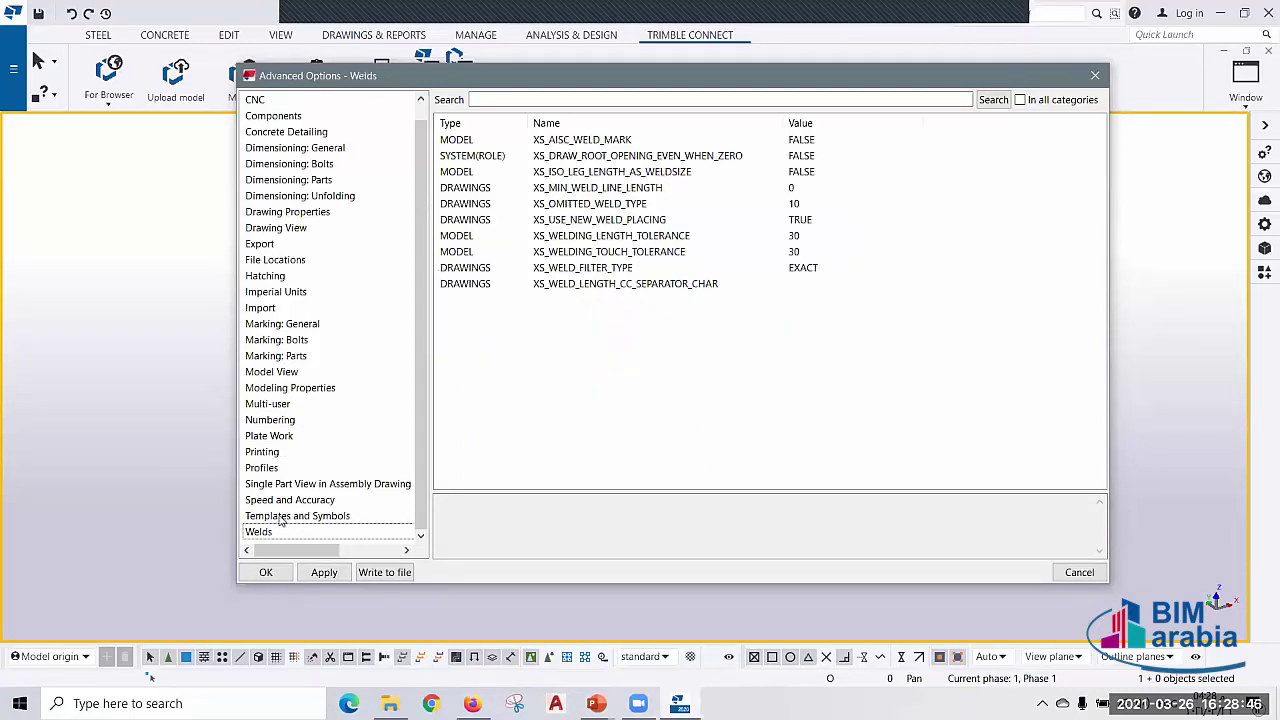
pyautogui.click(282, 516)
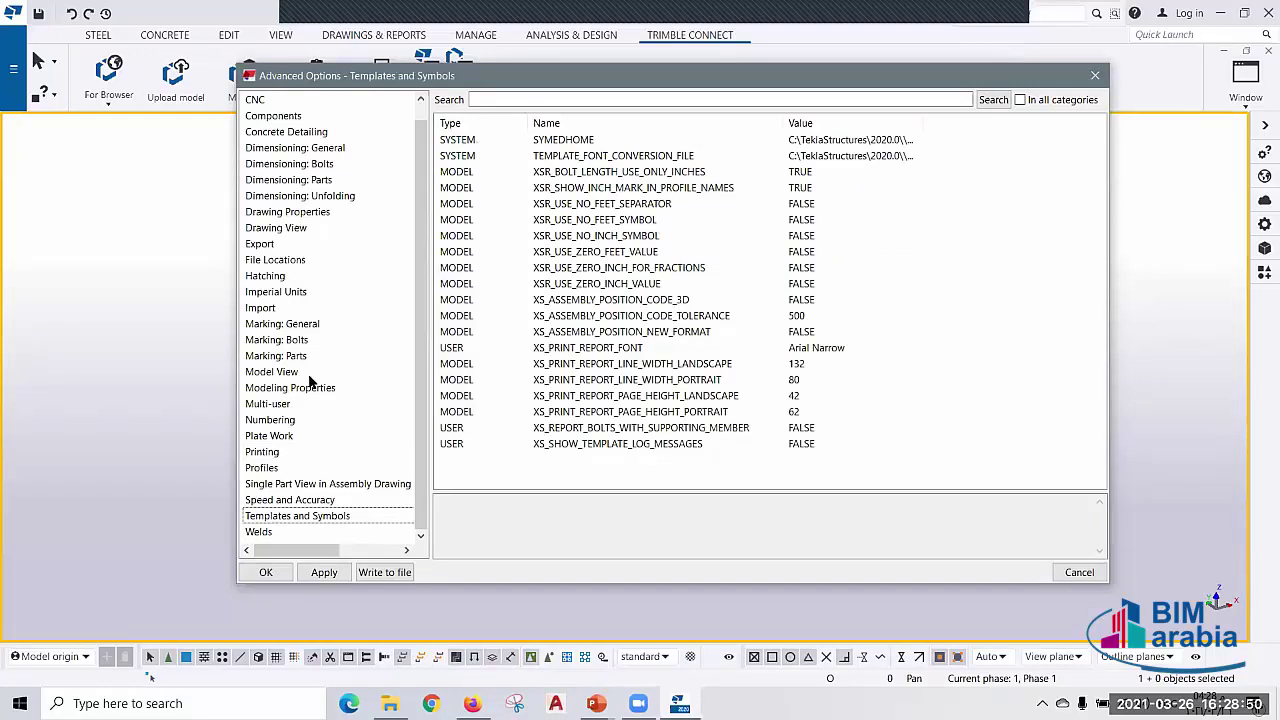
pyautogui.scroll(1, 309, 377)
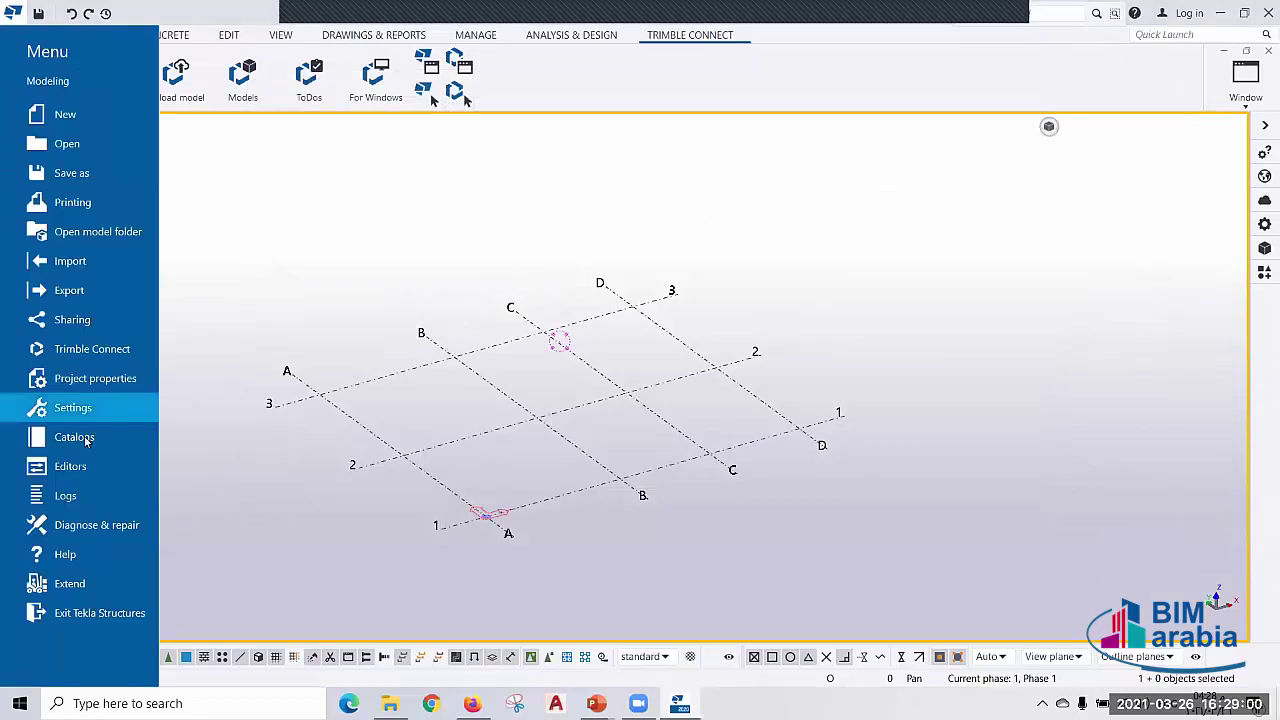
# - Browse the Catalogs, Editors and Logs submenus, open the clash check log, then show Diagnose & repair
pyautogui.click(80, 437)
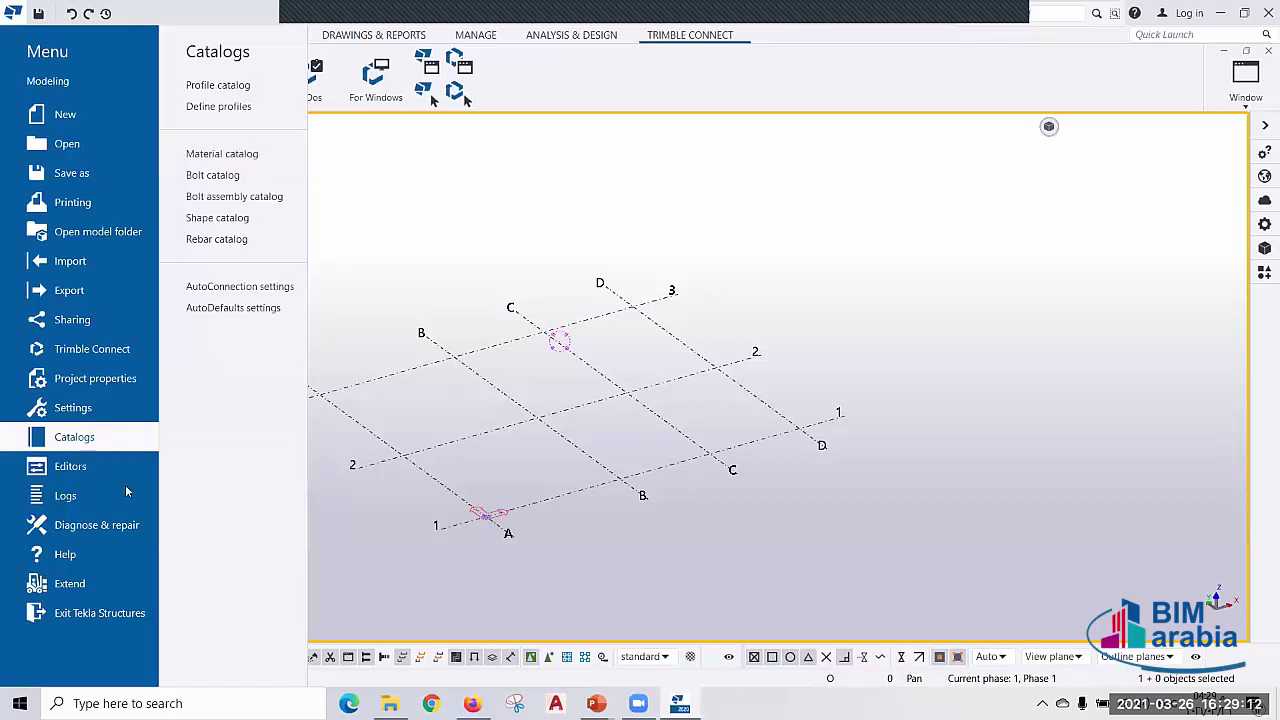
pyautogui.click(89, 468)
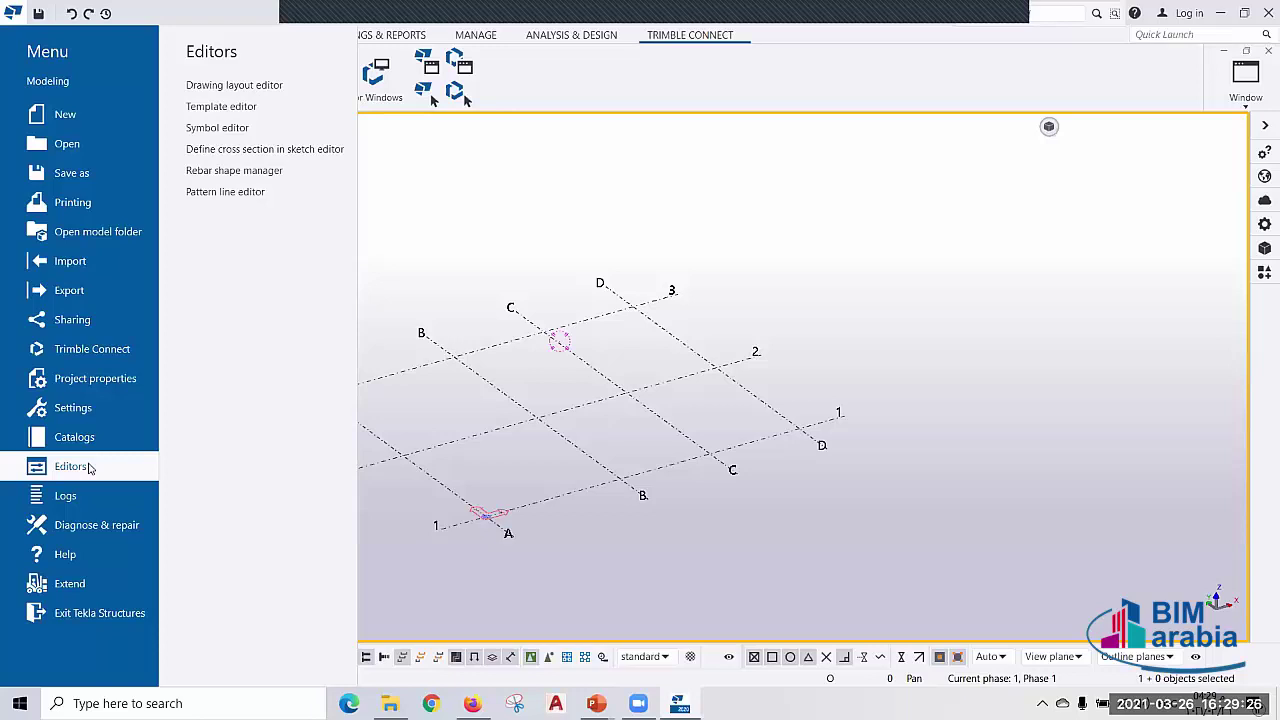
pyautogui.click(86, 499)
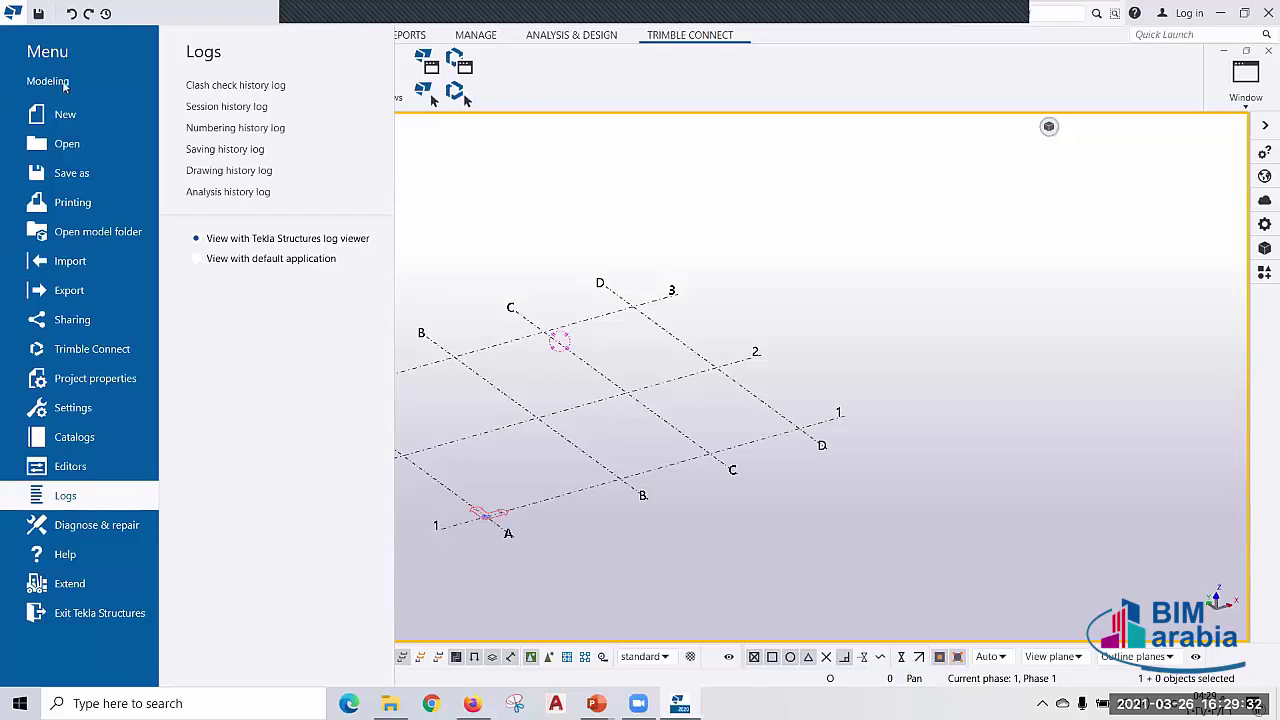
pyautogui.click(222, 91)
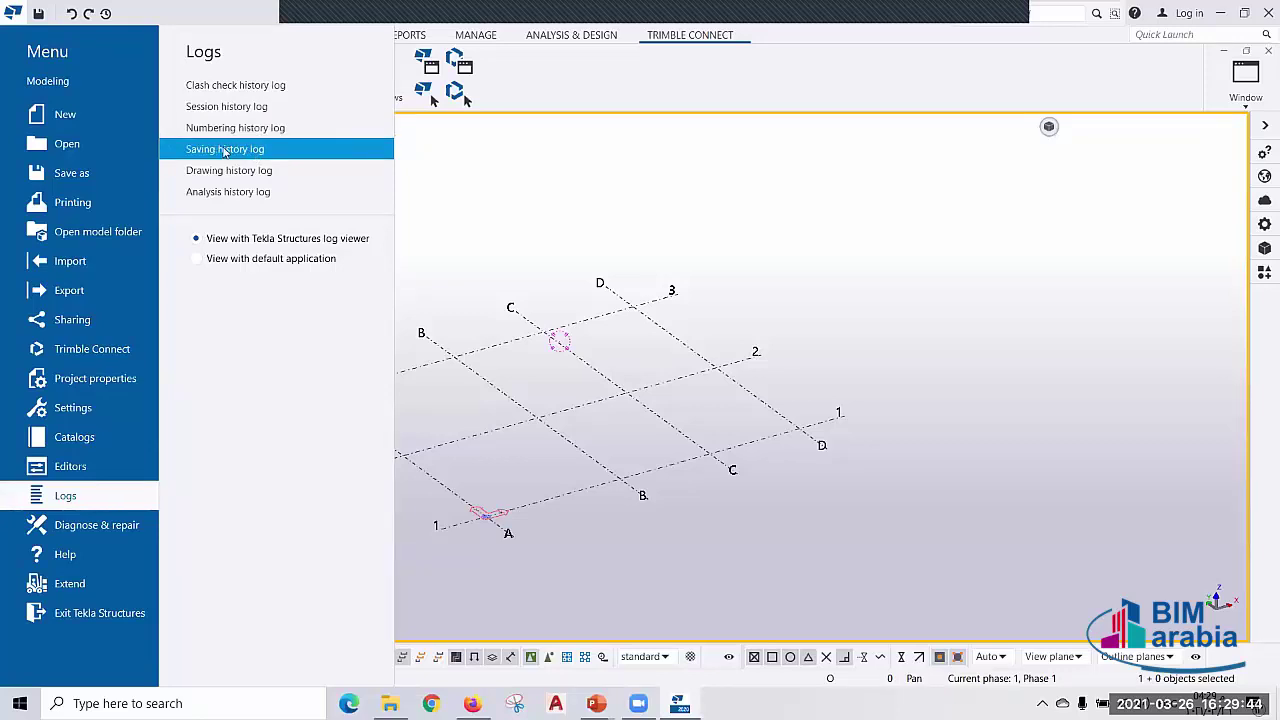
pyautogui.click(103, 529)
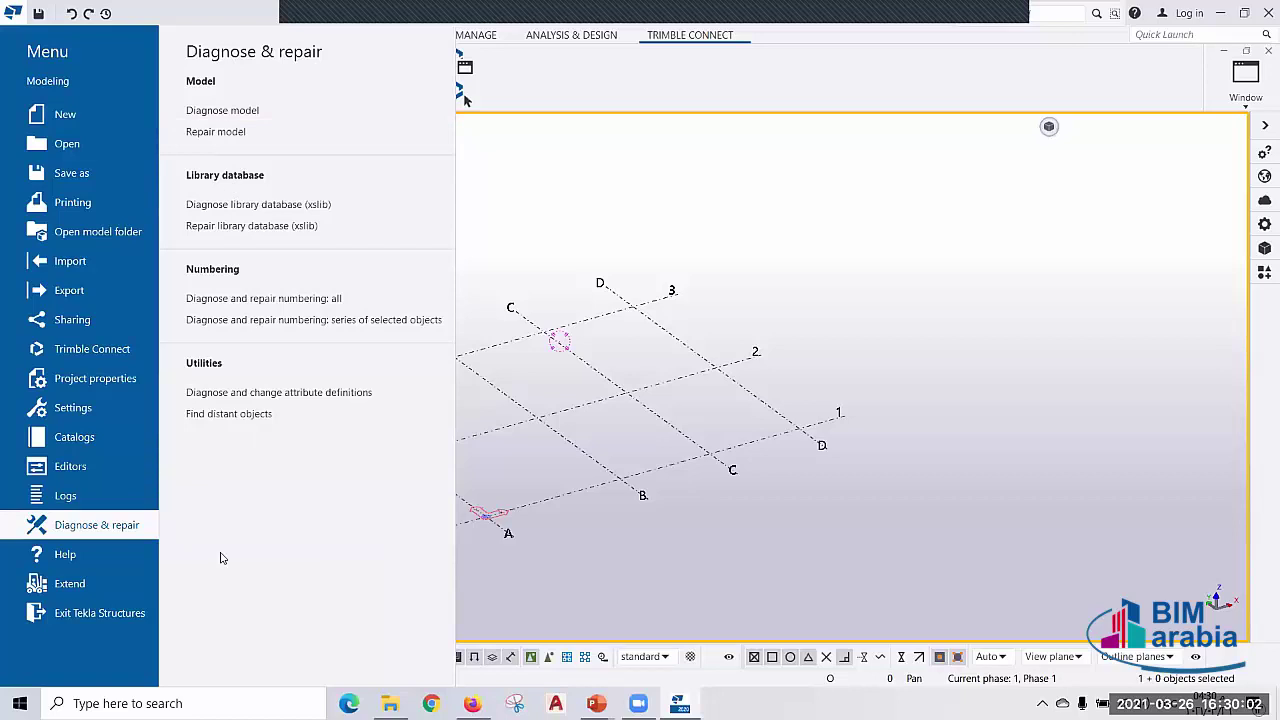
# - Look over the File menu's Help page, then return to the grid model with the STEEL tab showing
pyautogui.click(80, 566)
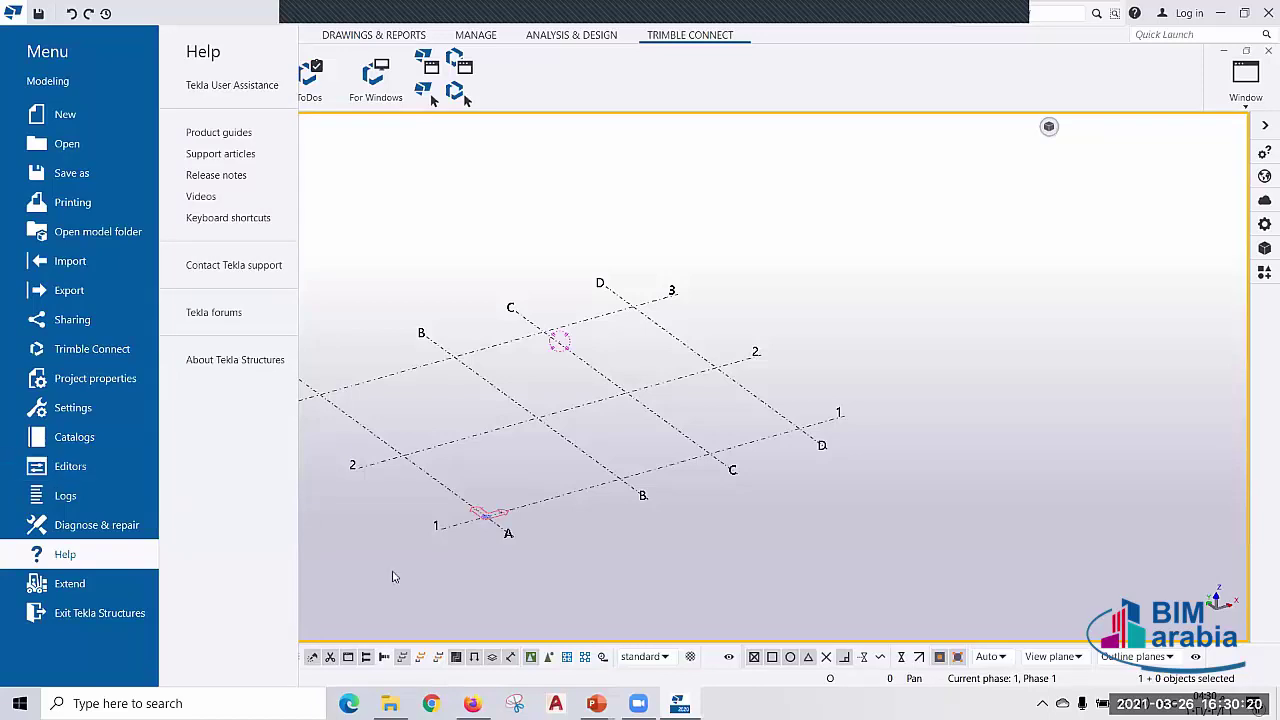
pyautogui.press('Escape')
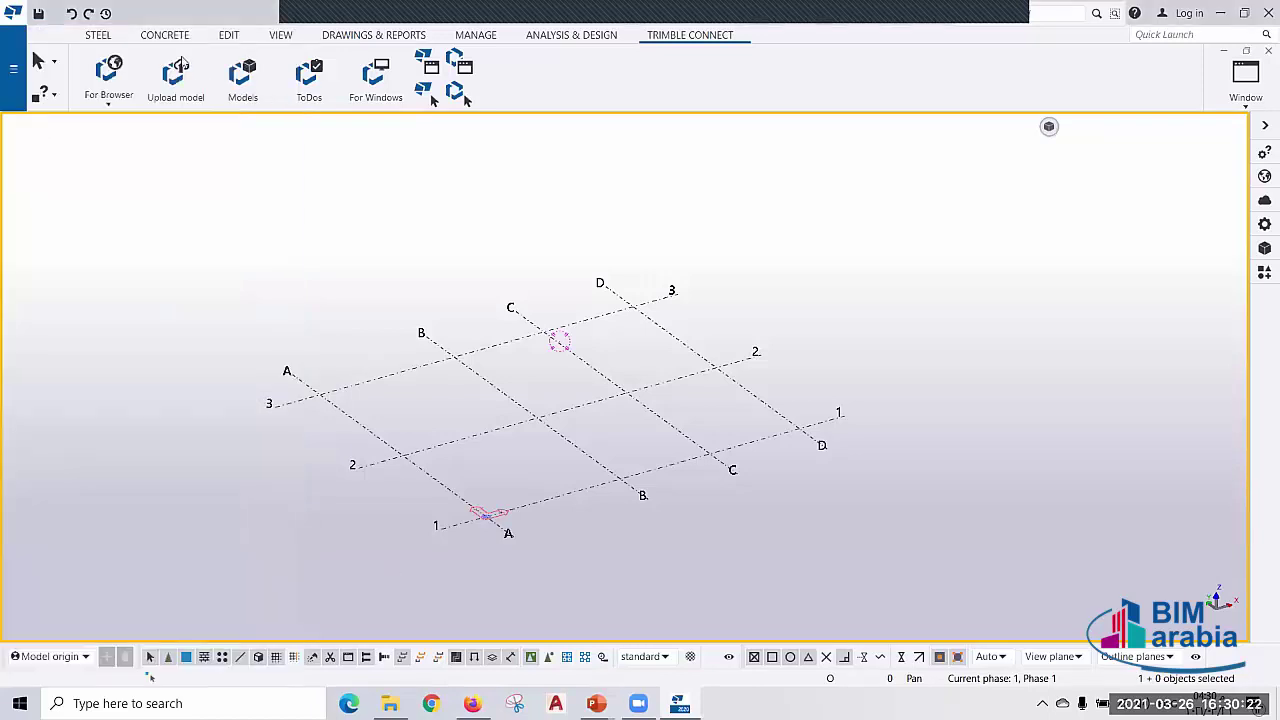
pyautogui.click(95, 38)
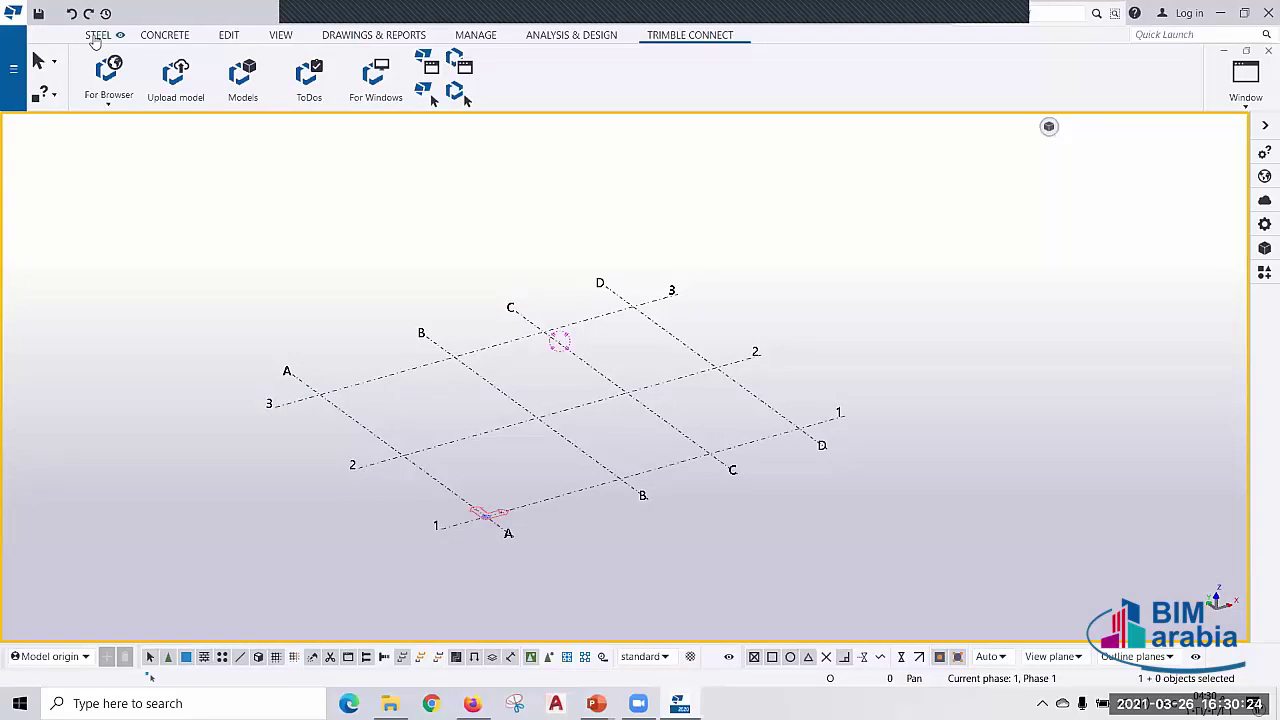
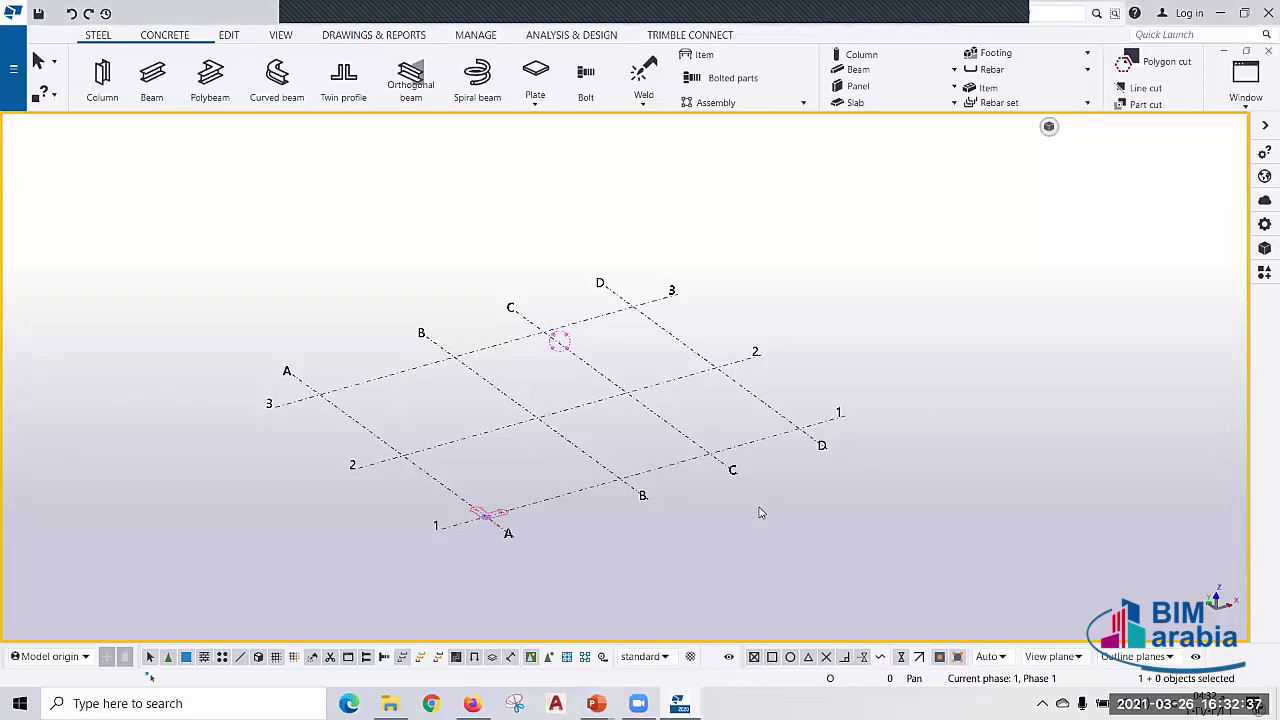
# - Switch to the PowerPoint slide show showing the Create Grids & Views slide for grid 1–3 by A–C
pyautogui.hotkey('alt', 'Tab')
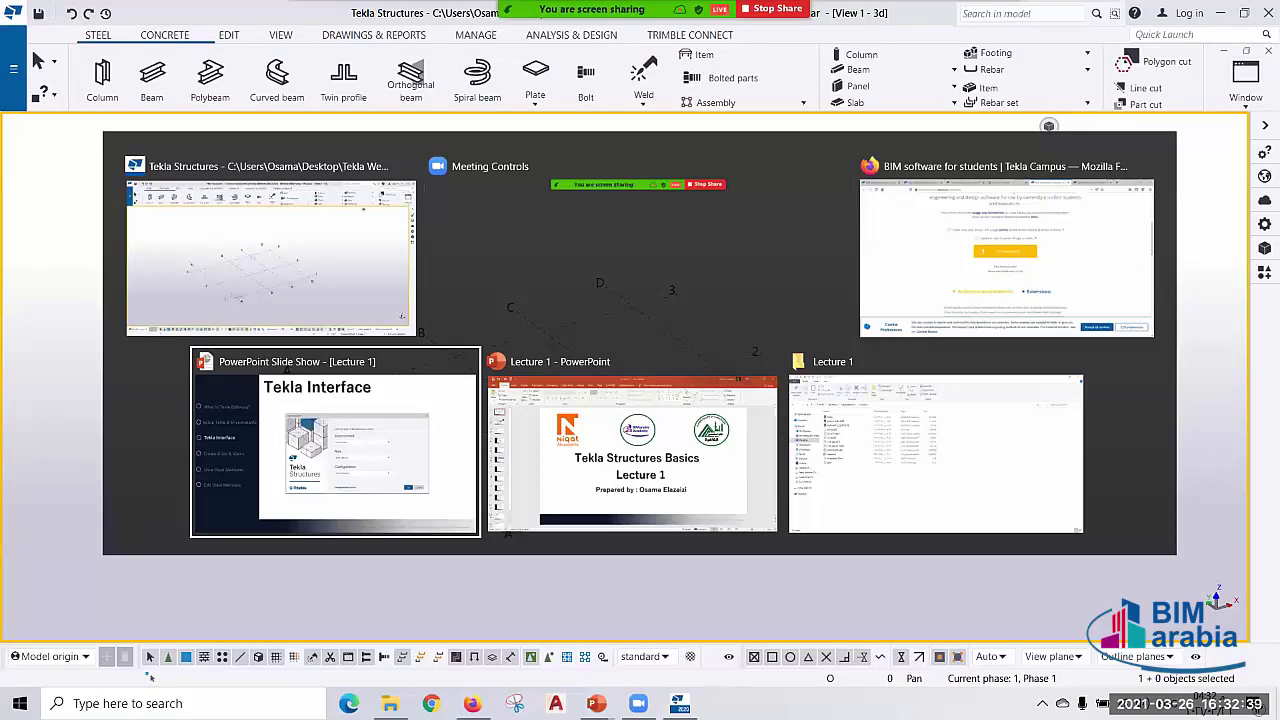
pyautogui.hotkey('alt', 'Tab')
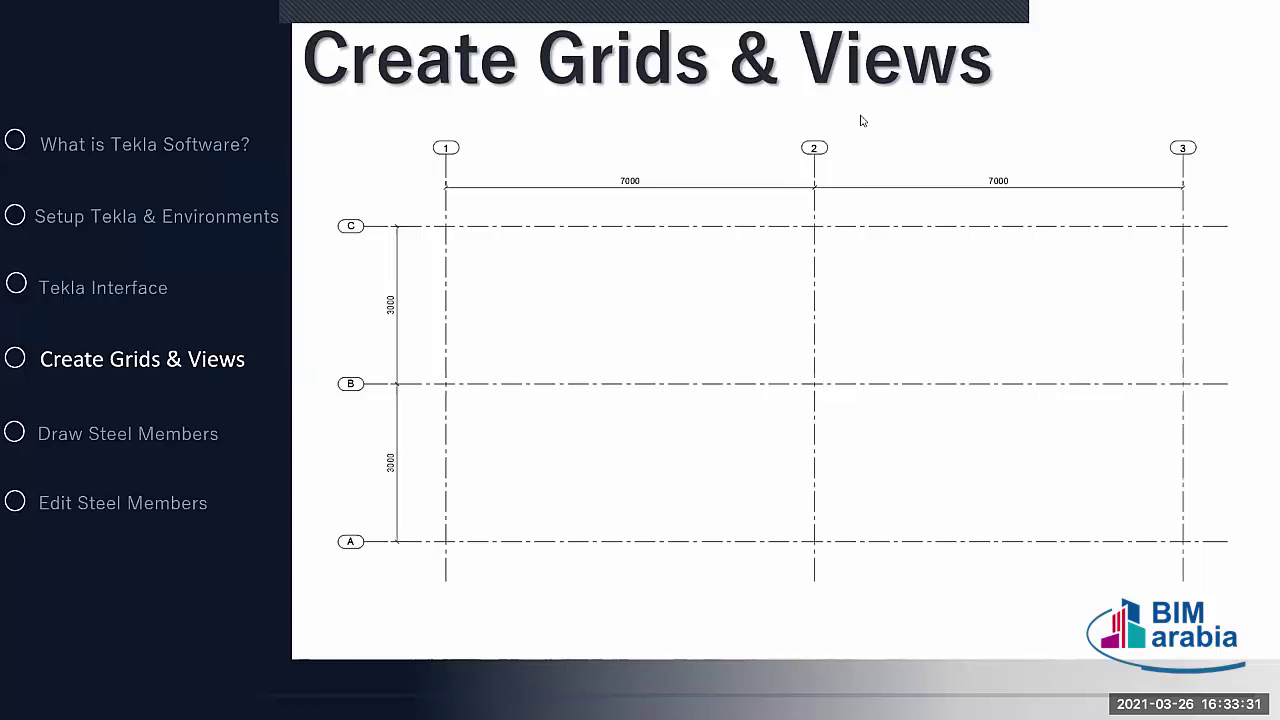
pyautogui.hotkey('alt', 'Tab')
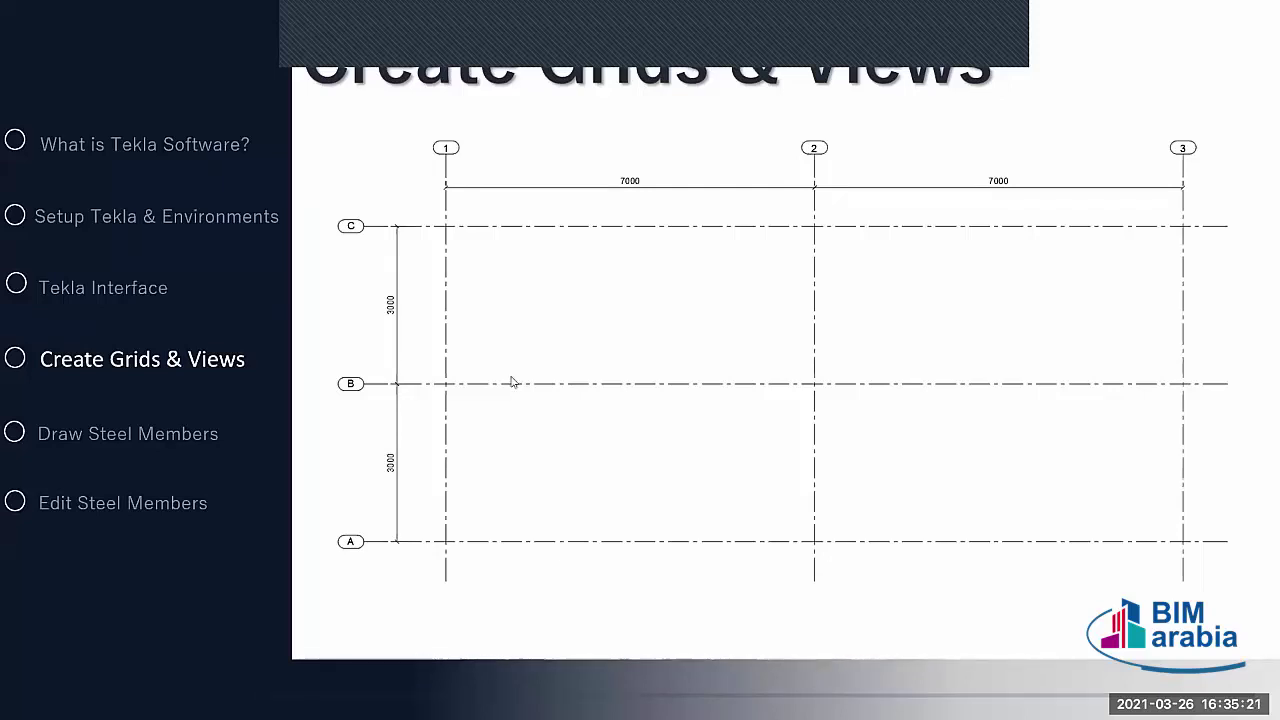
pyautogui.hotkey('alt', 'Tab')
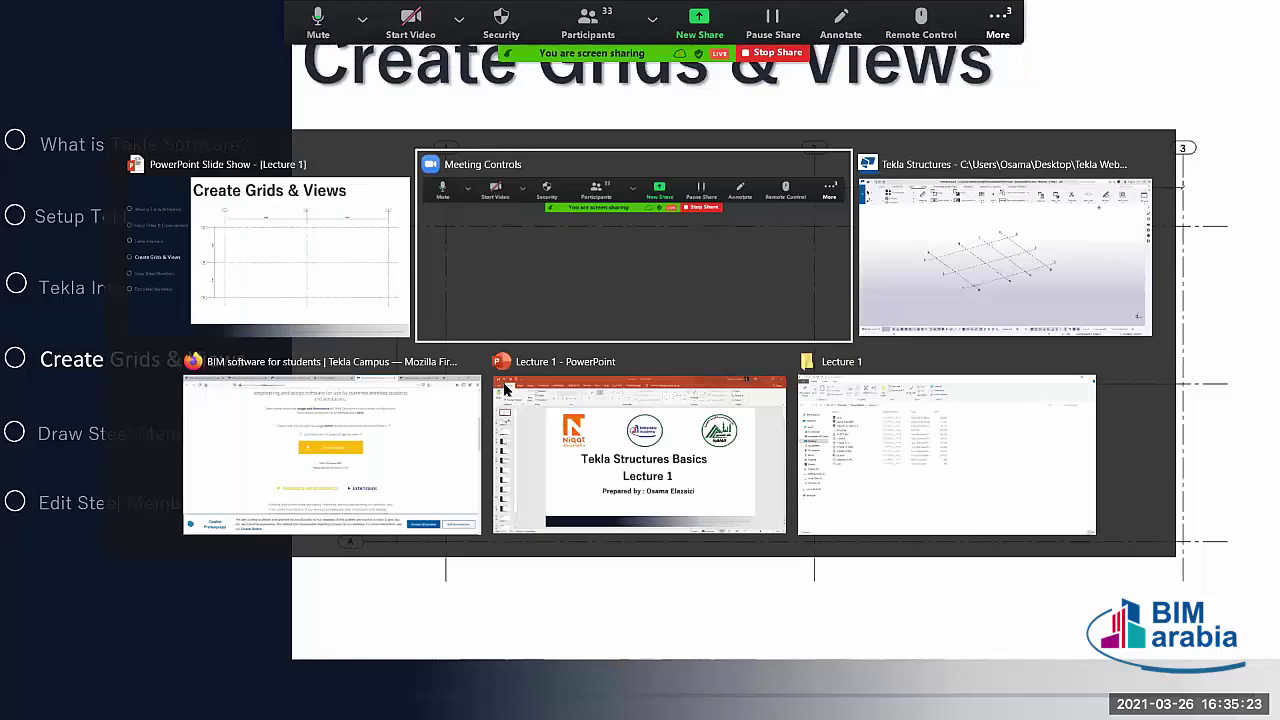
# - Back in Tekla, check the existing grid's X and Y coordinates, then bring up the reference models list
pyautogui.hotkey('alt', 'Tab')
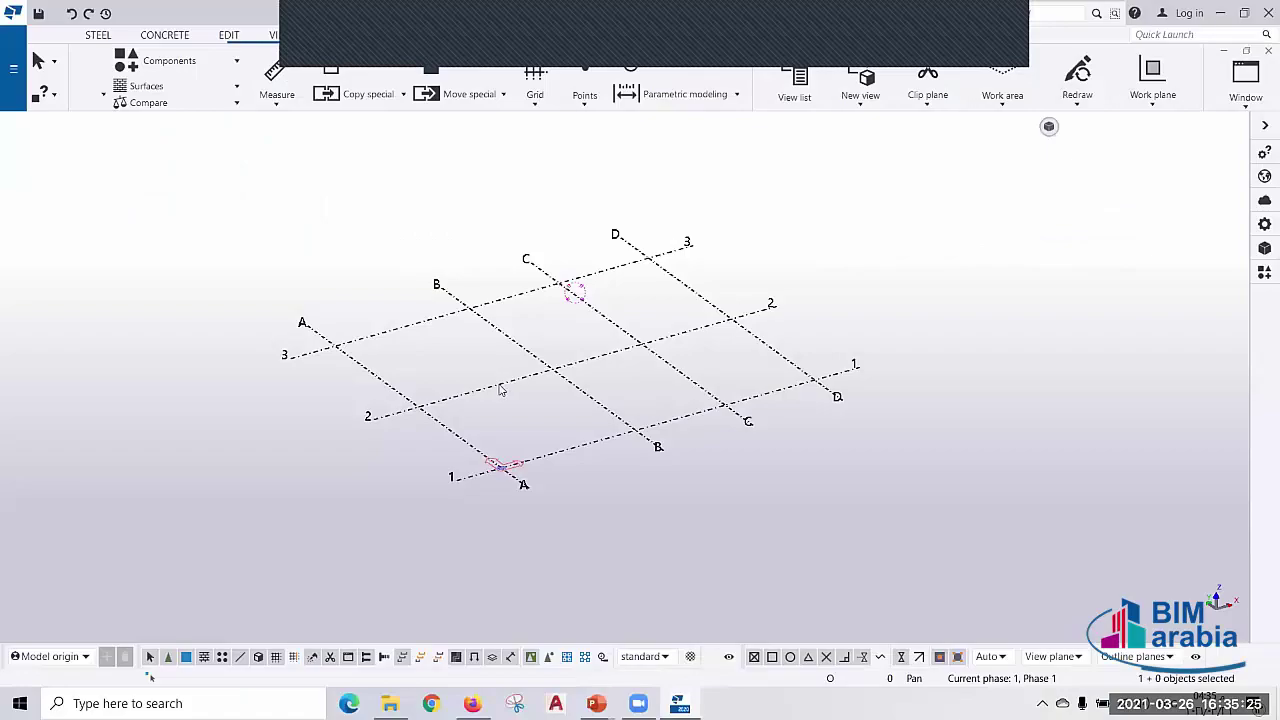
pyautogui.hotkey('alt', 'Return')
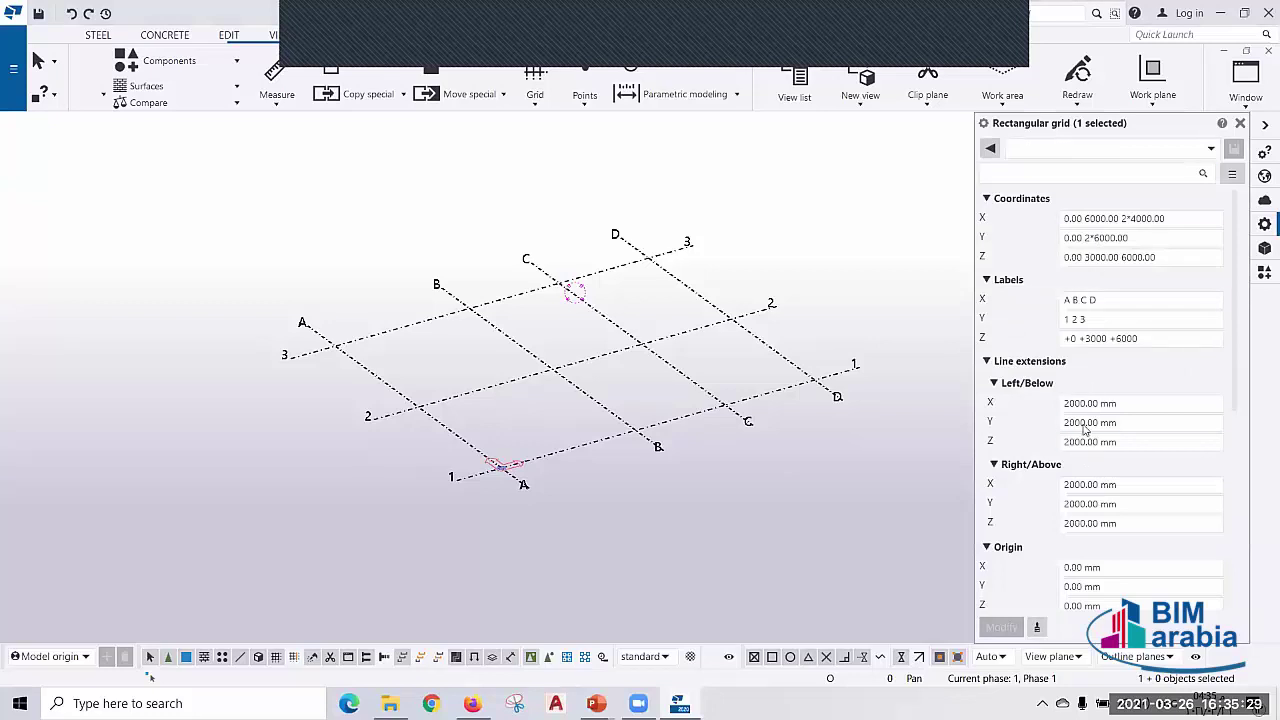
pyautogui.click(1166, 218)
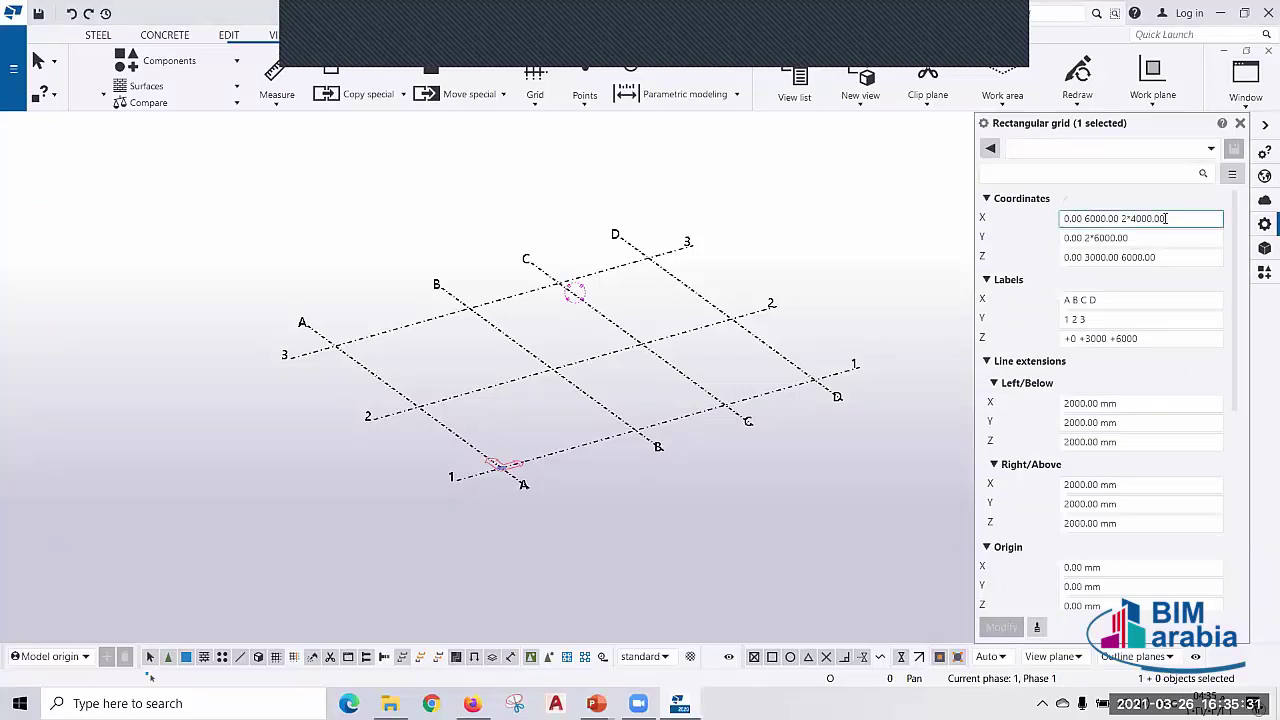
pyautogui.click(1070, 235)
pyautogui.click(224, 36)
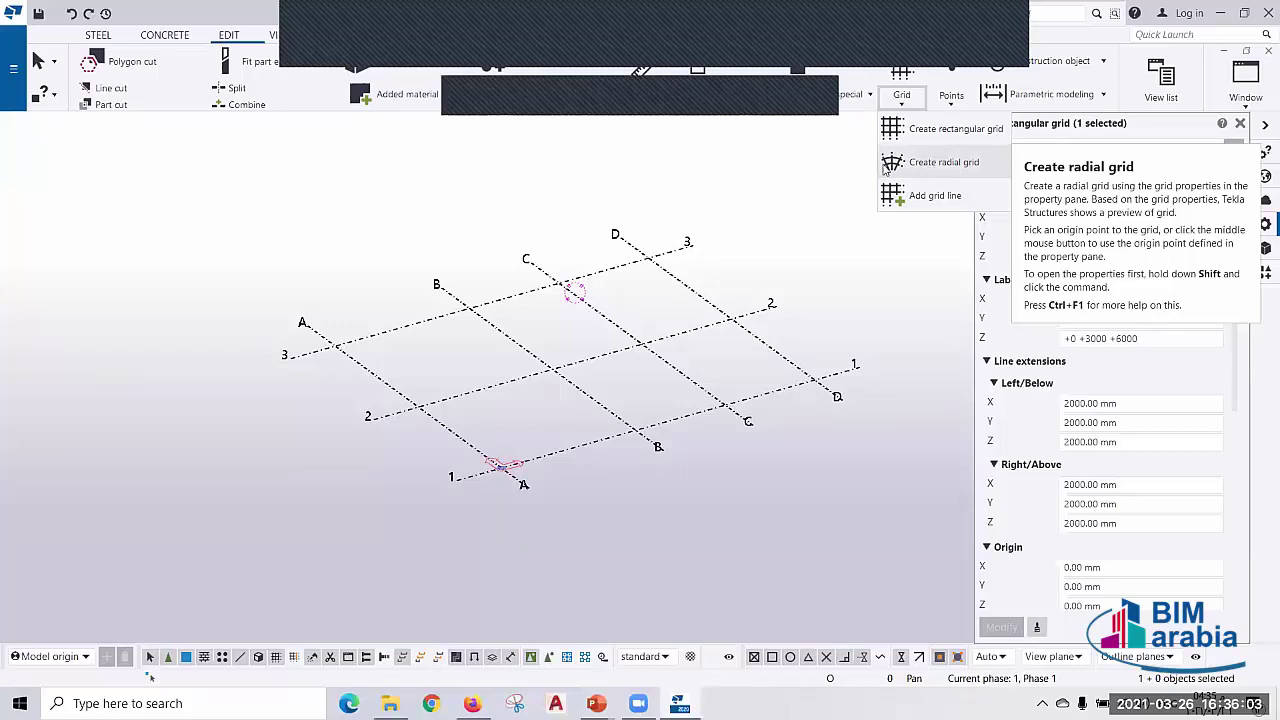
pyautogui.click(884, 240)
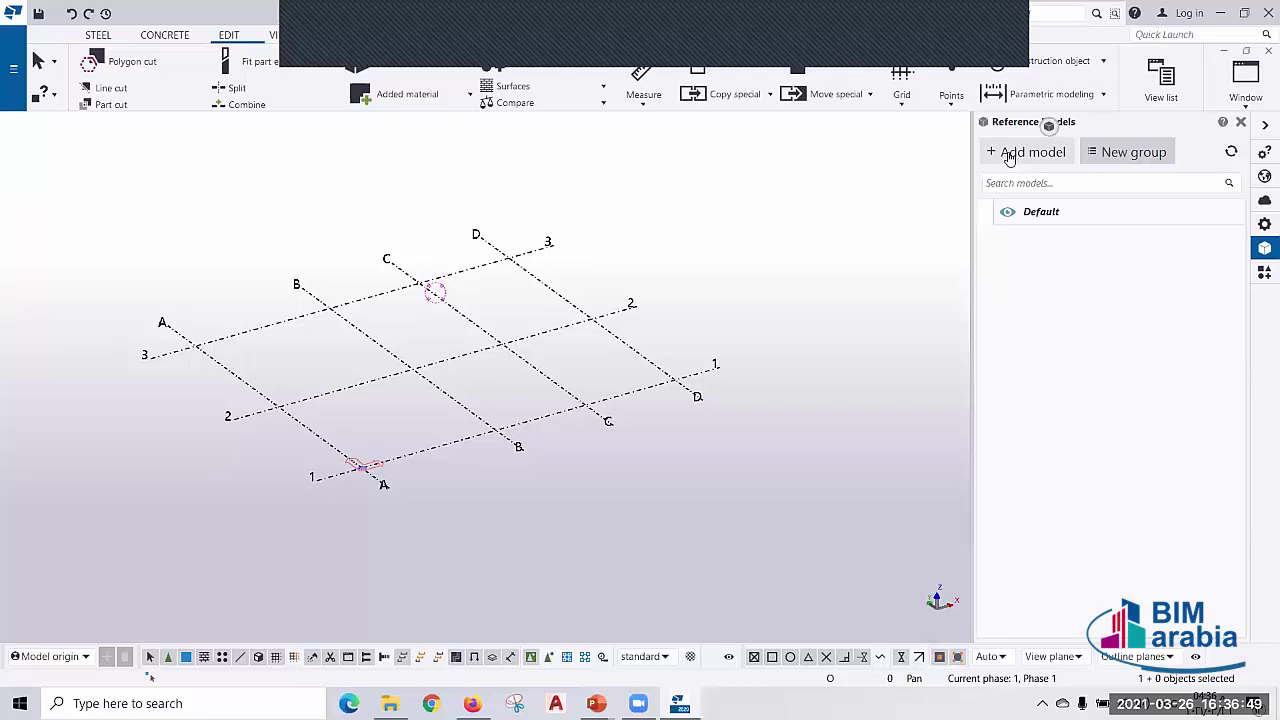
# - Insert the Grids drawing from Tekla Webinar > Lecture 1 as a reference model
pyautogui.click(1010, 156)
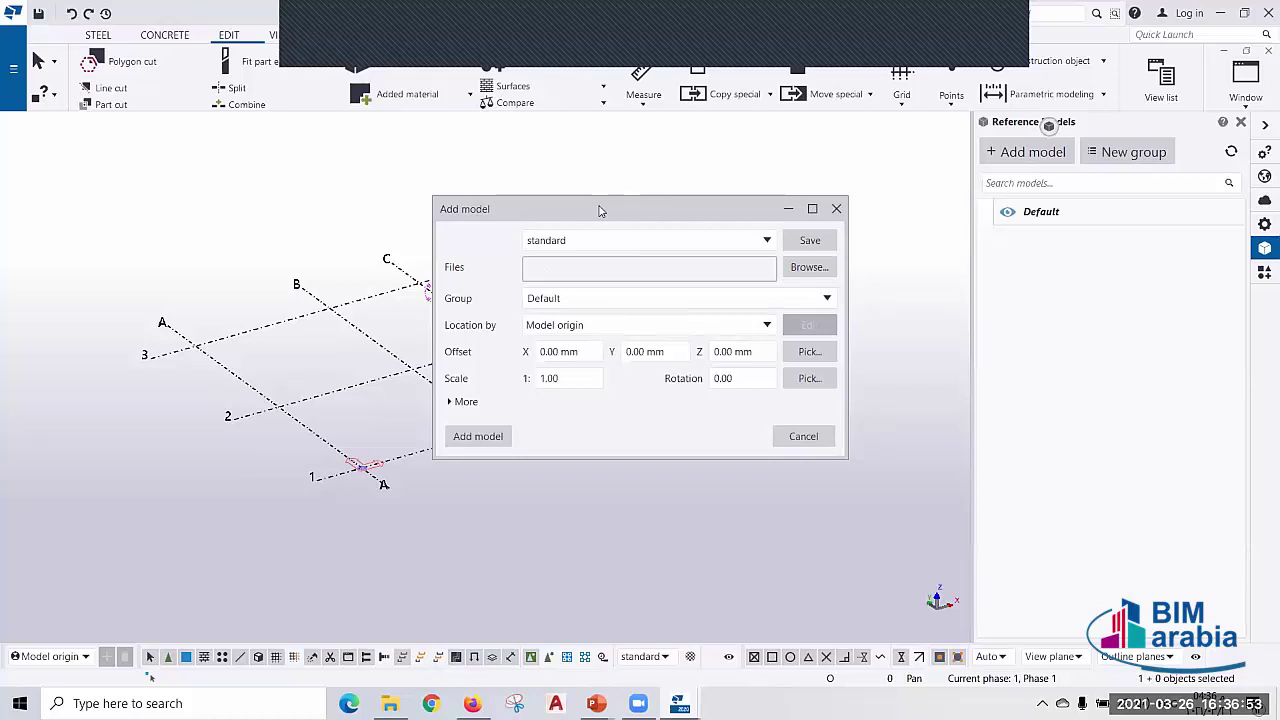
pyautogui.moveTo(600, 210); pyautogui.dragTo(556, 194)
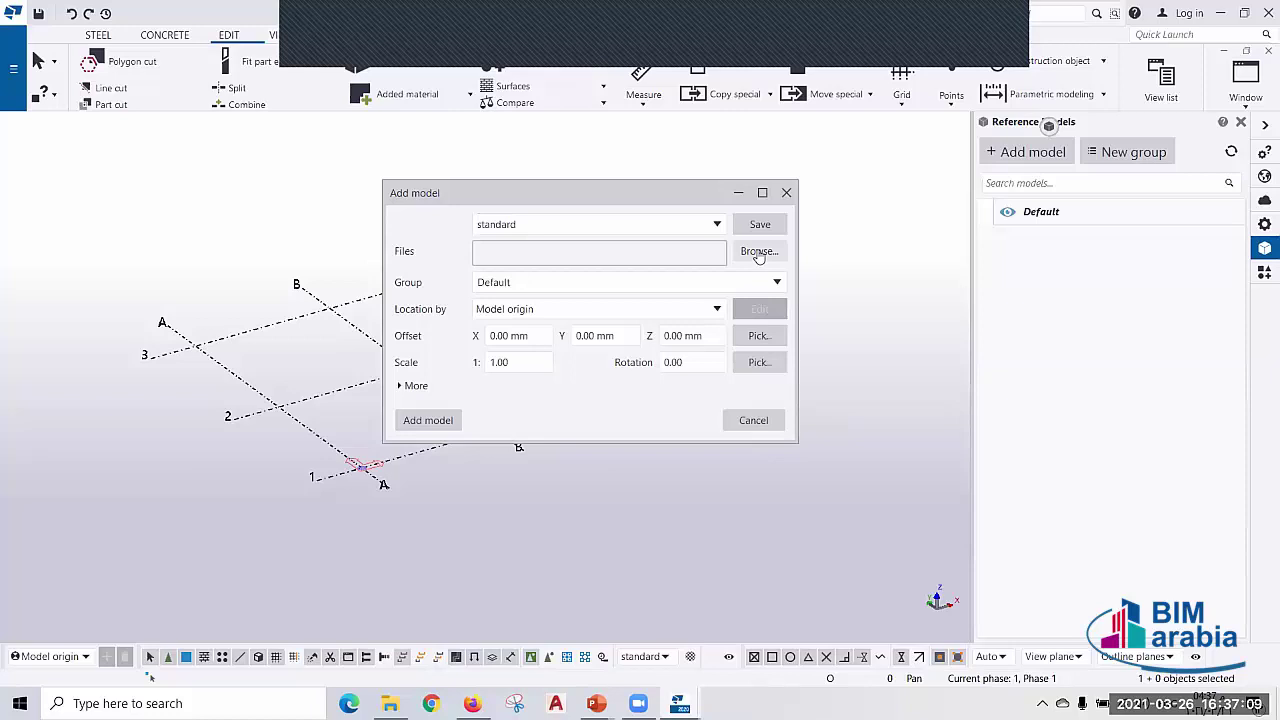
pyautogui.click(758, 252)
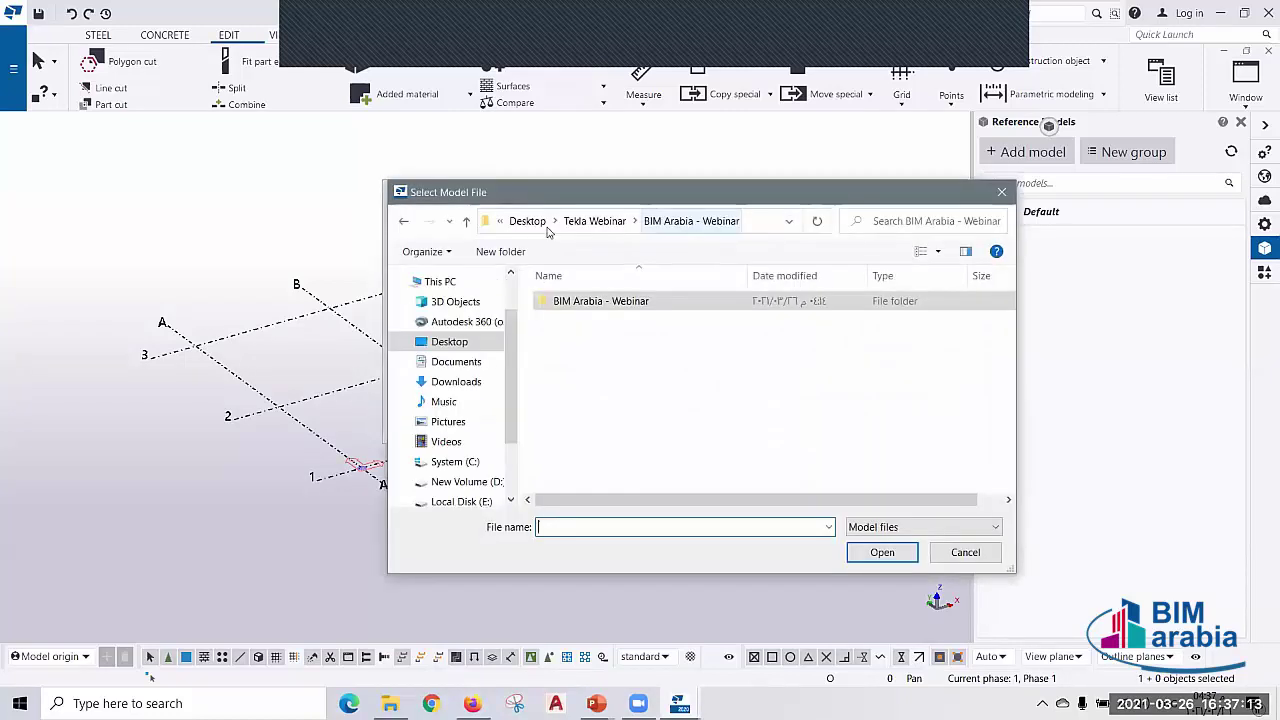
pyautogui.click(590, 222)
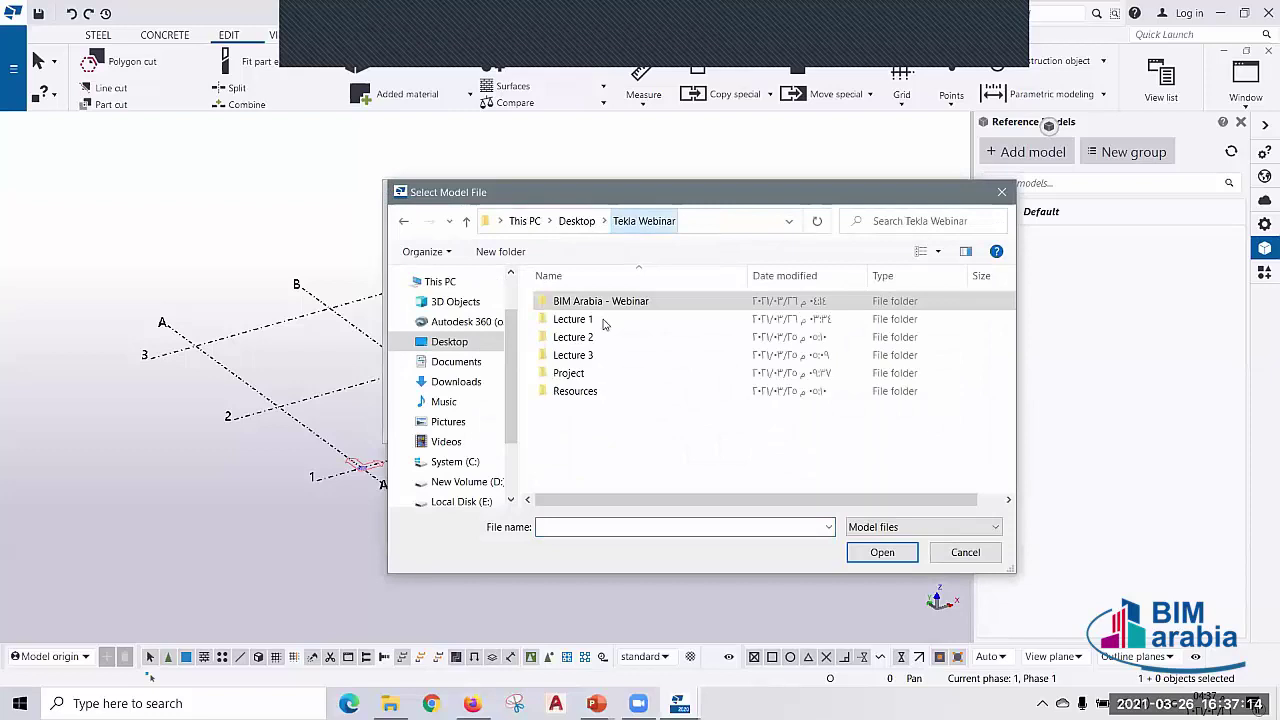
pyautogui.doubleClick(572, 318)
pyautogui.click(564, 301)
pyautogui.click(893, 553)
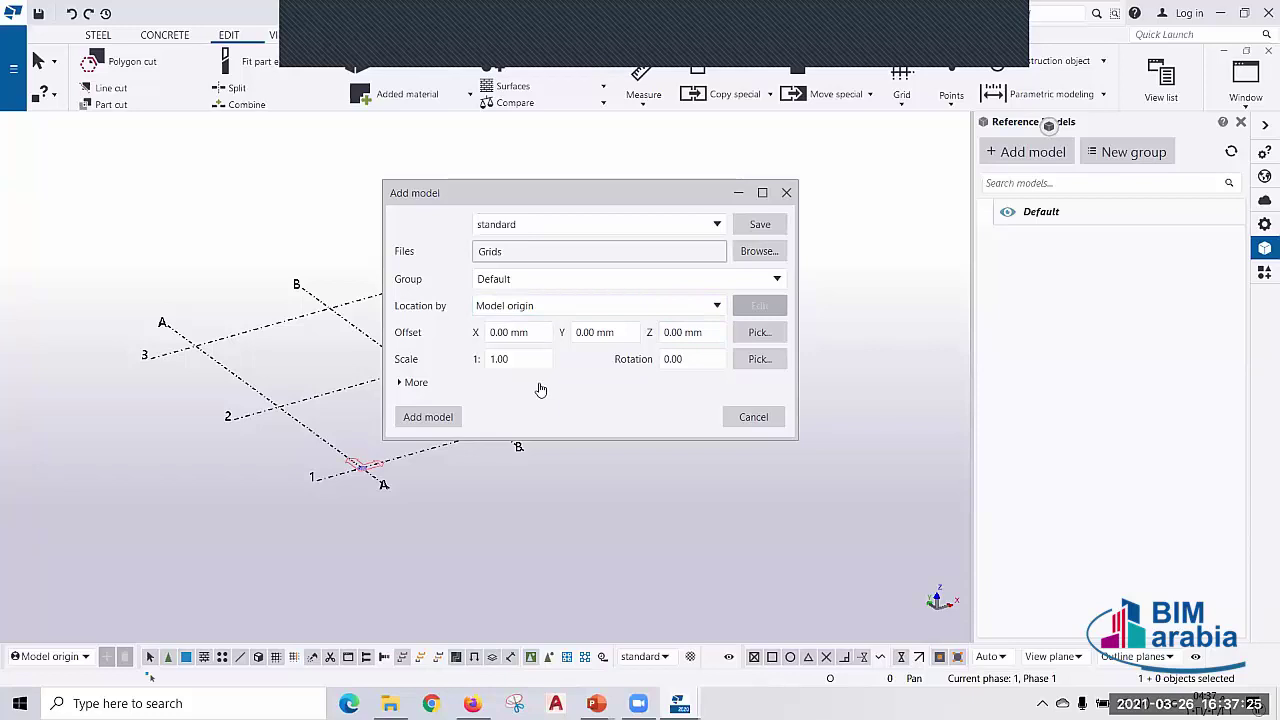
pyautogui.click(420, 422)
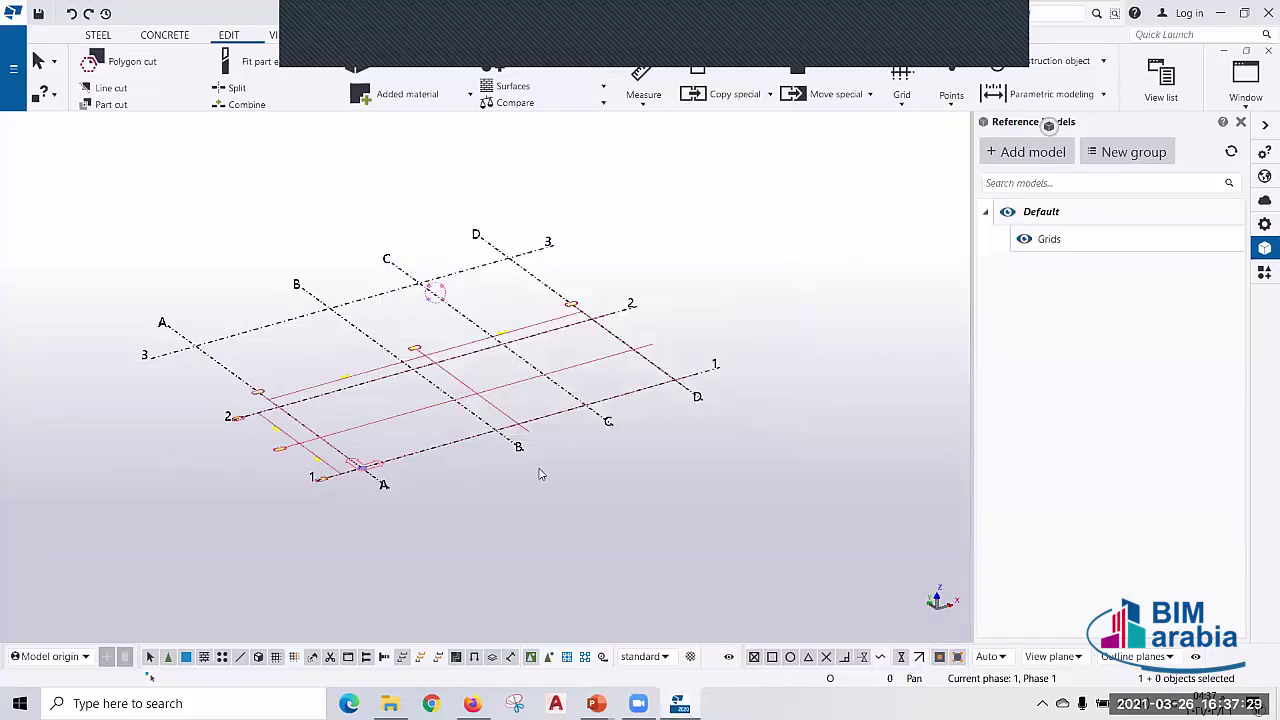
# - Recentre the grid with its red Grids overlay and switch to plan view with Ctrl+P
pyautogui.scroll(1, 451, 444)
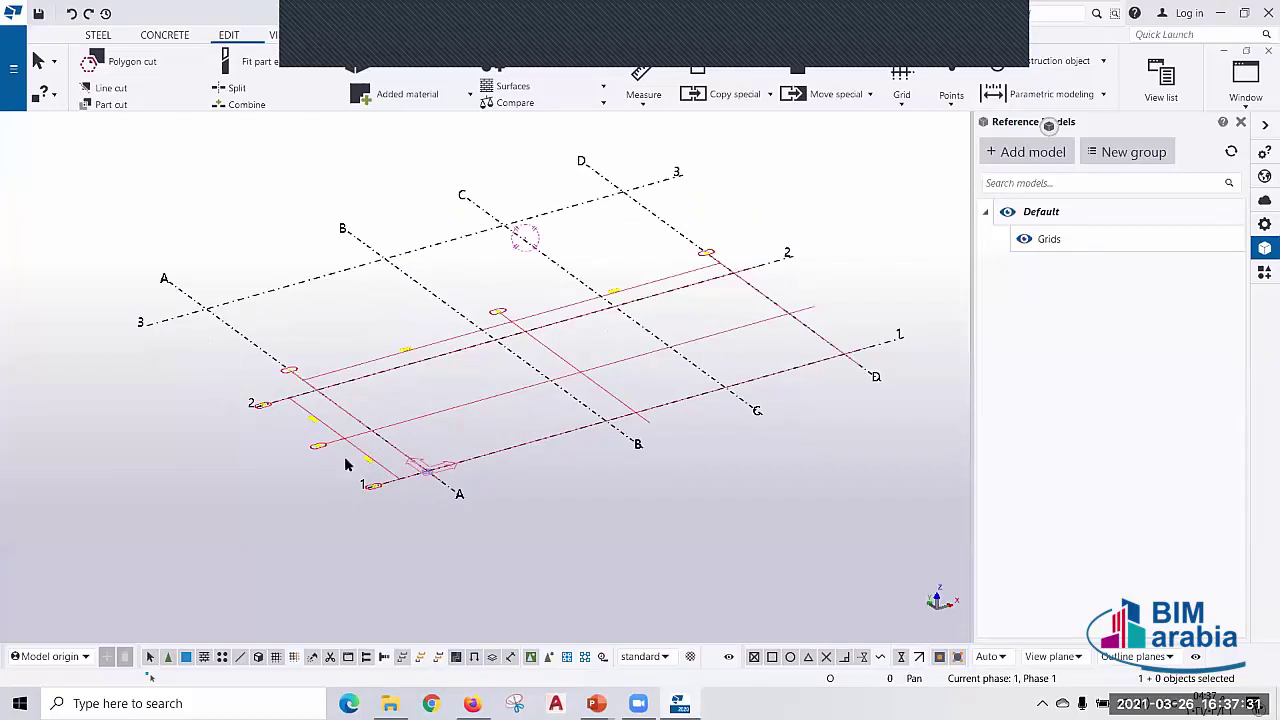
pyautogui.scroll(-1, 522, 540)
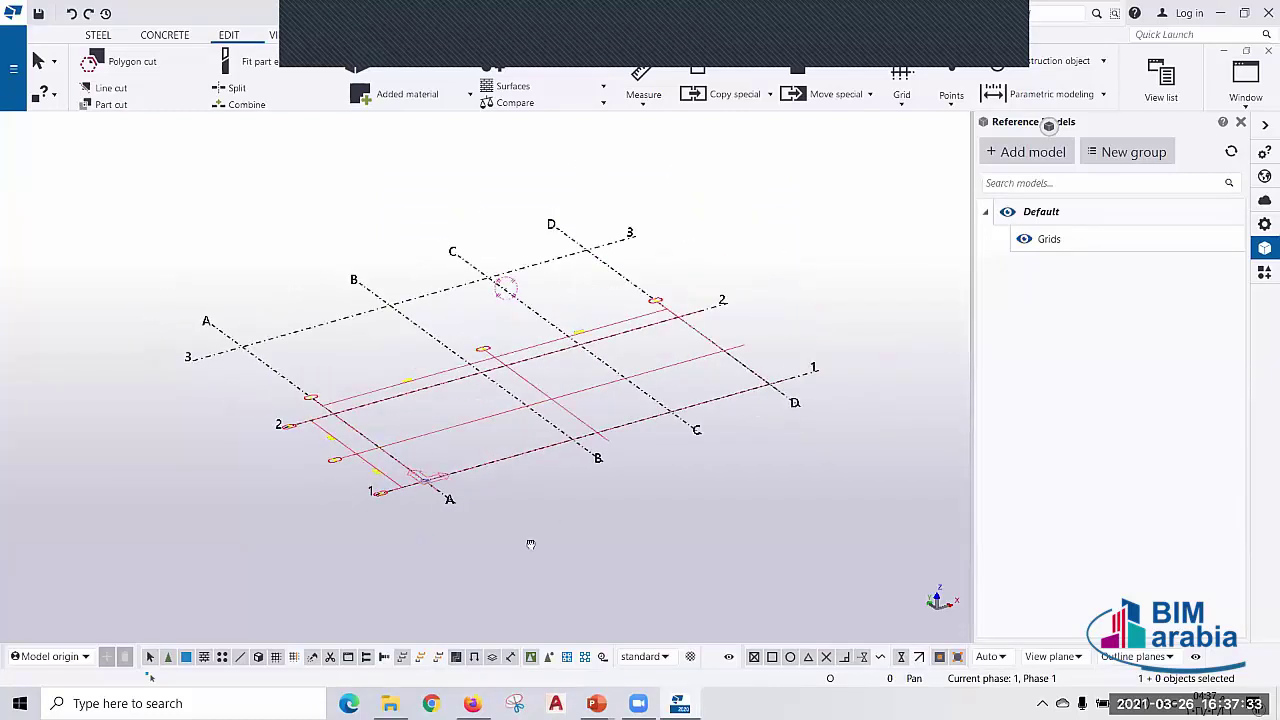
pyautogui.scroll(-1, 525, 552)
pyautogui.press('Left')
pyautogui.press('Down')
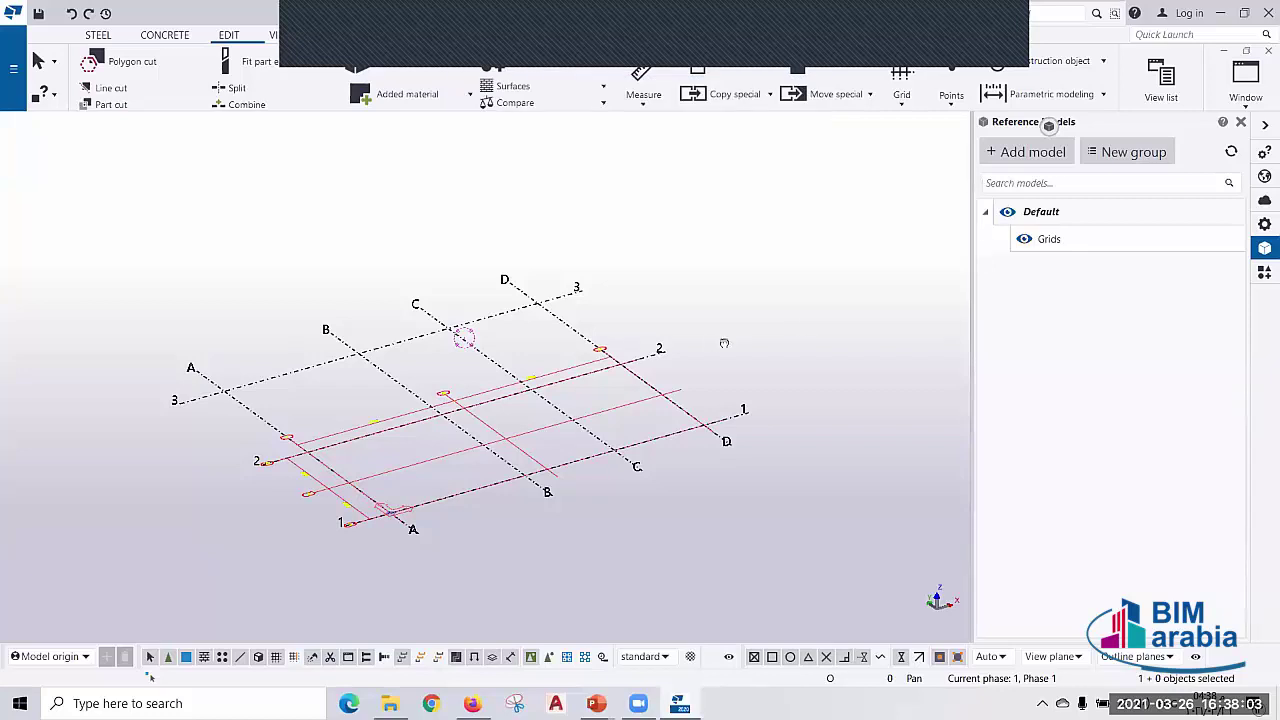
pyautogui.moveTo(724, 343); pyautogui.dragTo(741, 353, button='middle')
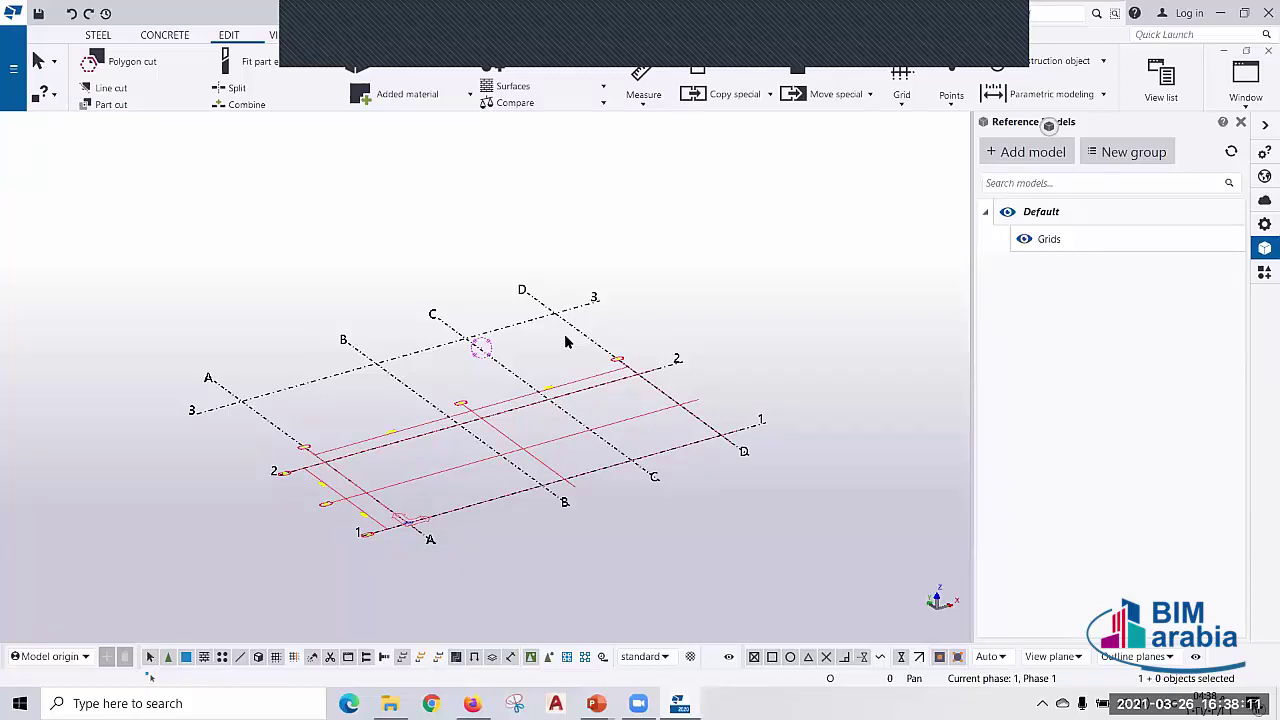
pyautogui.hotkey('ctrl', 'p')
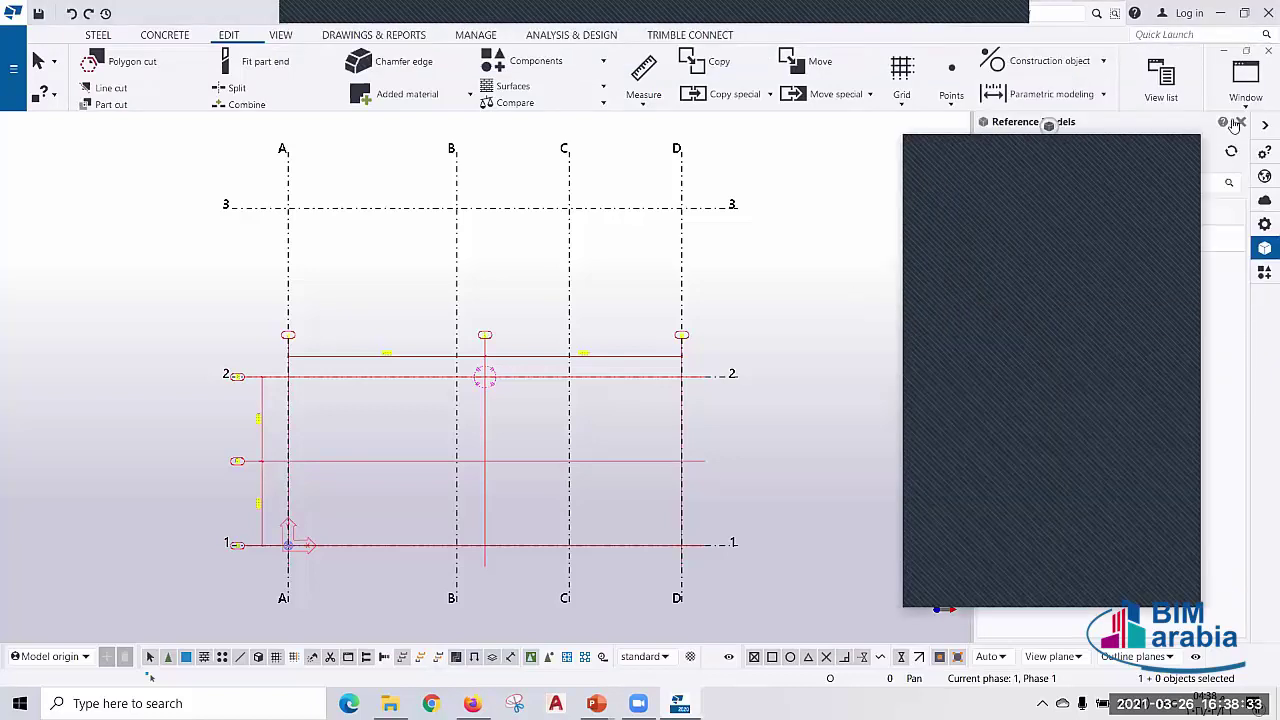
pyautogui.click(1240, 122)
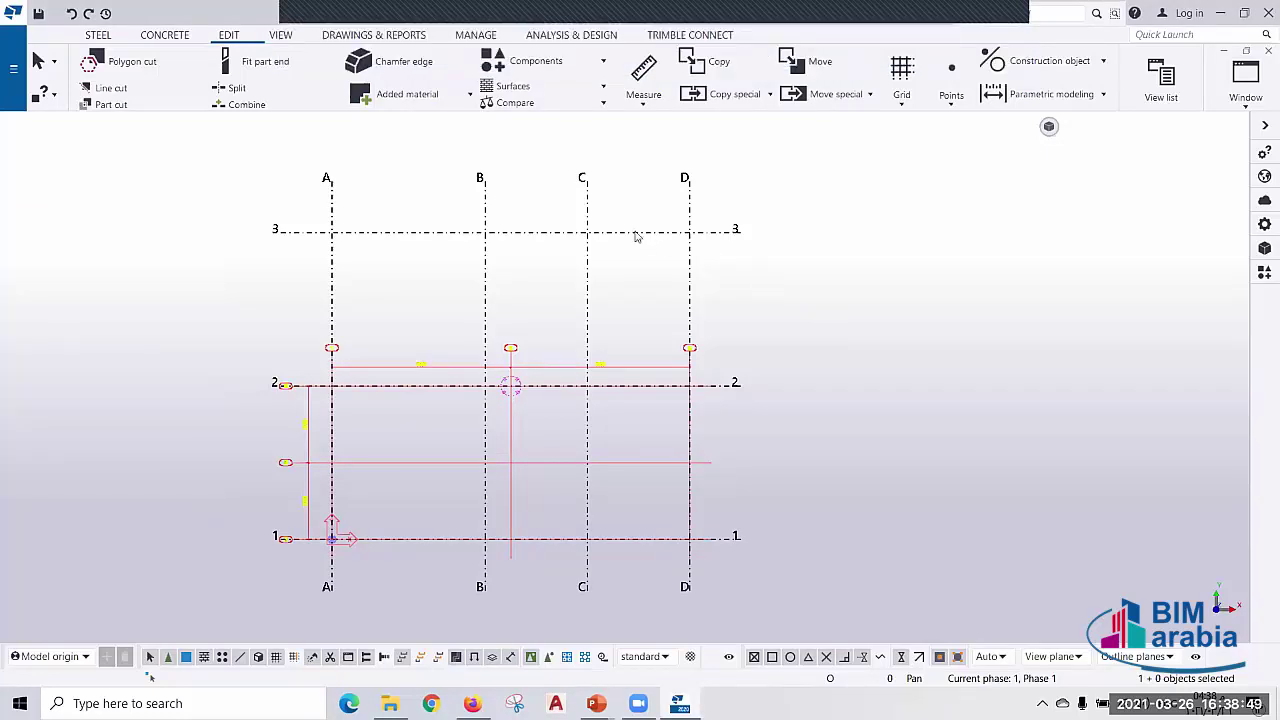
pyautogui.hotkey('alt', 'Return')
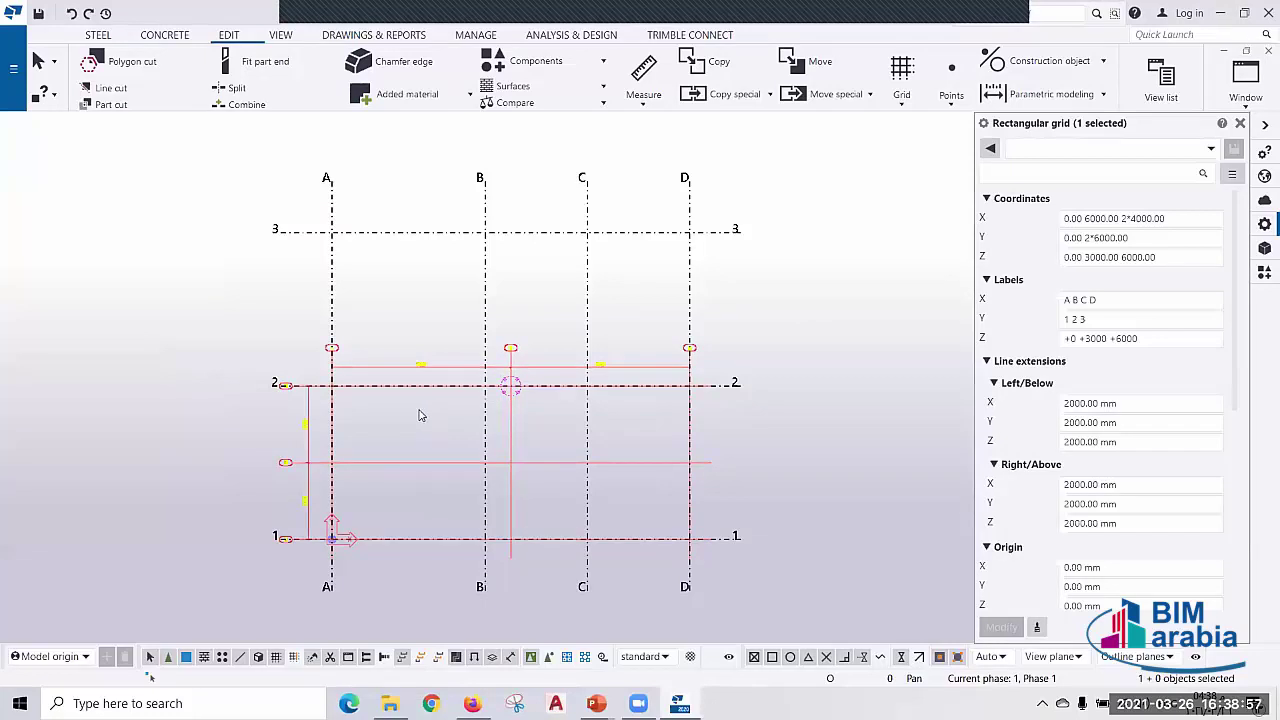
pyautogui.moveTo(420, 414); pyautogui.dragTo(399, 417, button='middle')
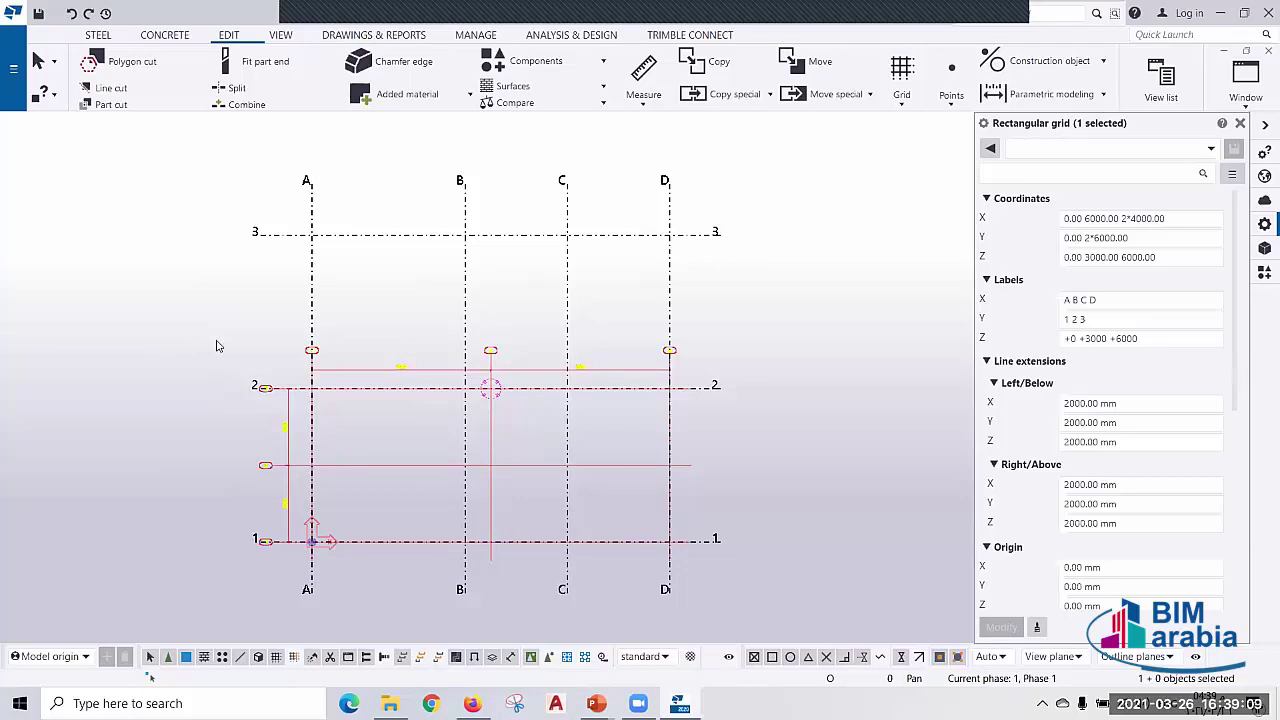
pyautogui.scroll(5, 312, 362)
pyautogui.scroll(2, 433, 410)
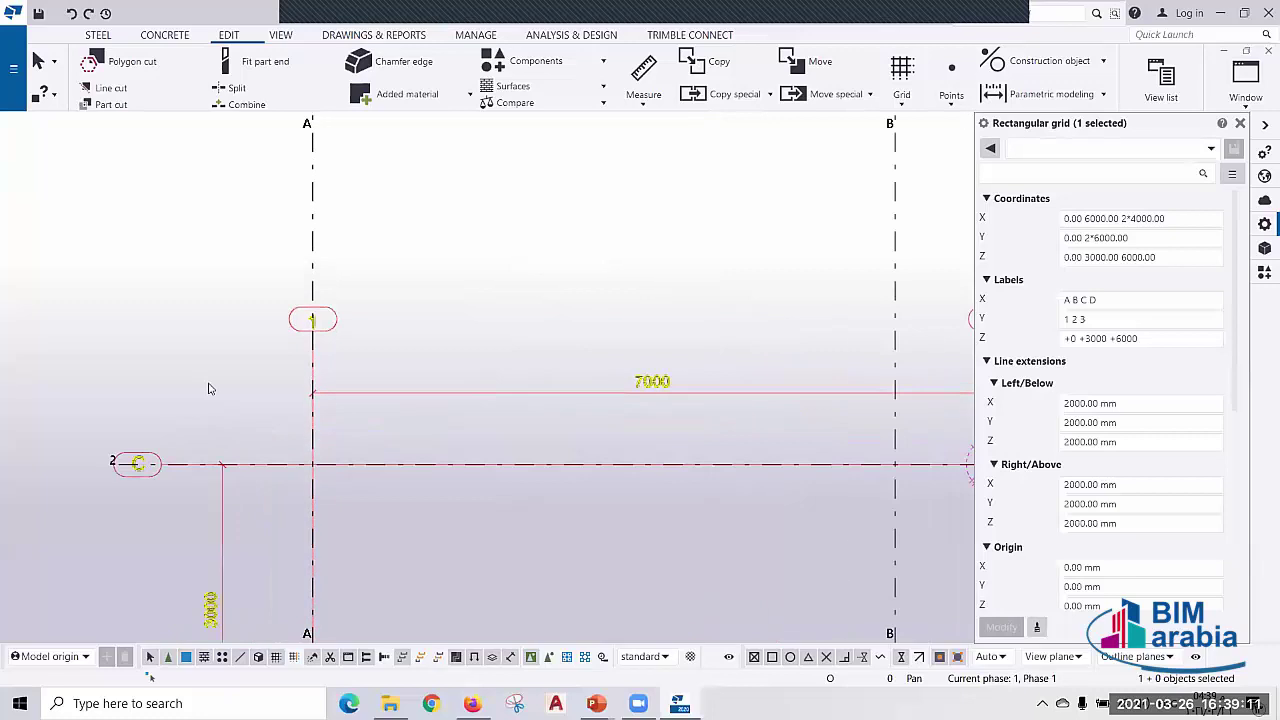
pyautogui.scroll(2, 800, 400)
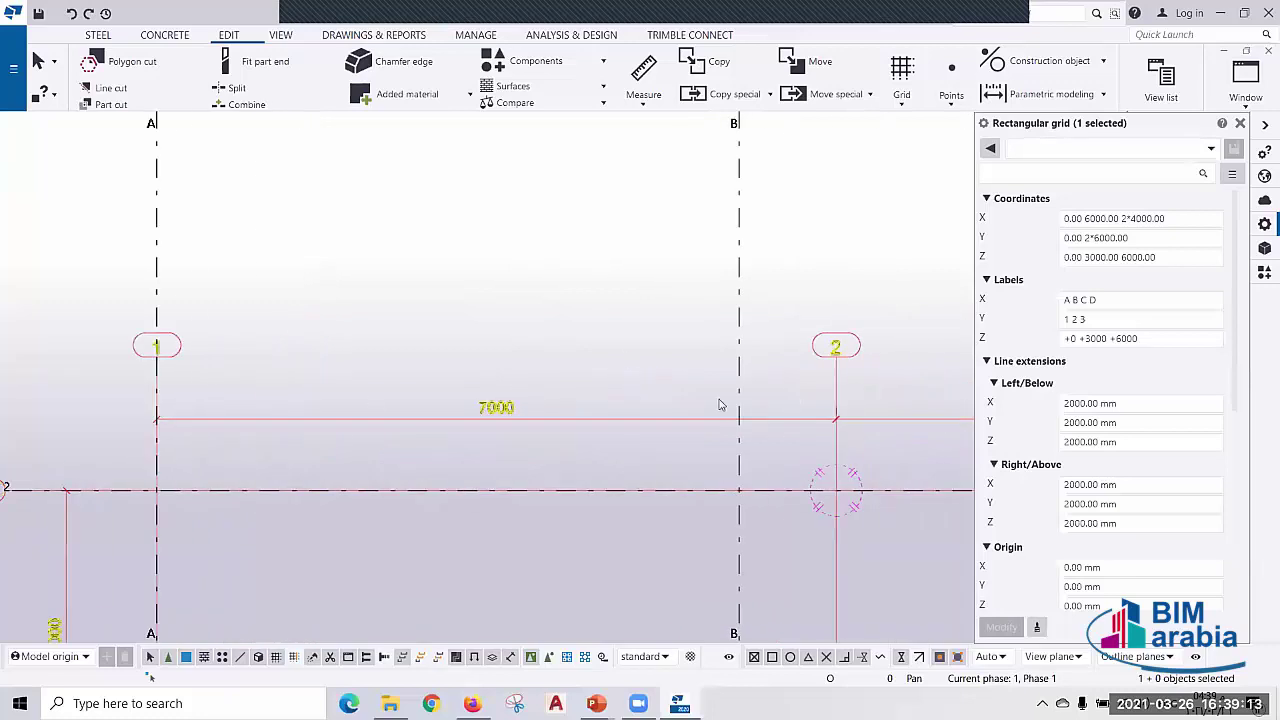
pyautogui.moveTo(720, 403); pyautogui.dragTo(756, 290, button='middle')
pyautogui.scroll(-3, 526, 428)
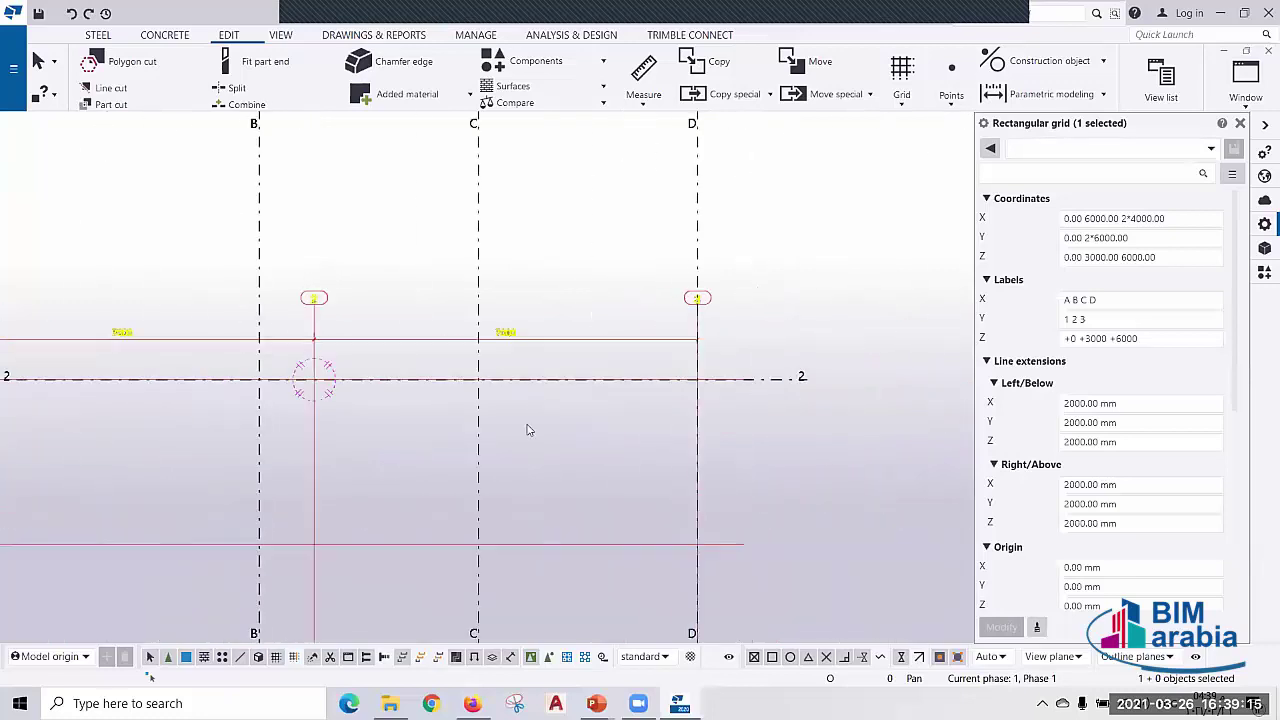
pyautogui.scroll(-2, 400, 470)
pyautogui.scroll(5, 445, 444)
pyautogui.scroll(2, 445, 444)
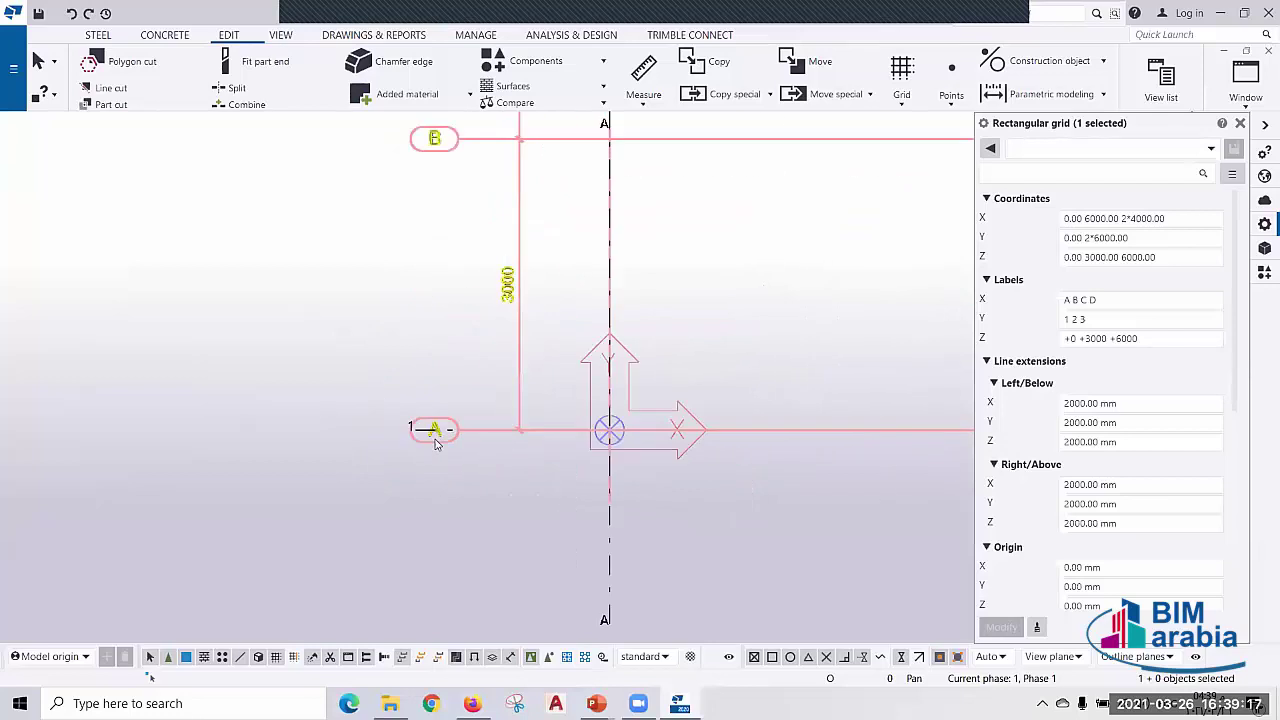
pyautogui.scroll(1, 430, 432)
pyautogui.moveTo(412, 560)
pyautogui.mouseDown(button='middle')
pyautogui.moveTo(409, 592)
pyautogui.moveTo(380, 417)
pyautogui.moveTo(409, 374)
pyautogui.mouseUp(button='middle')
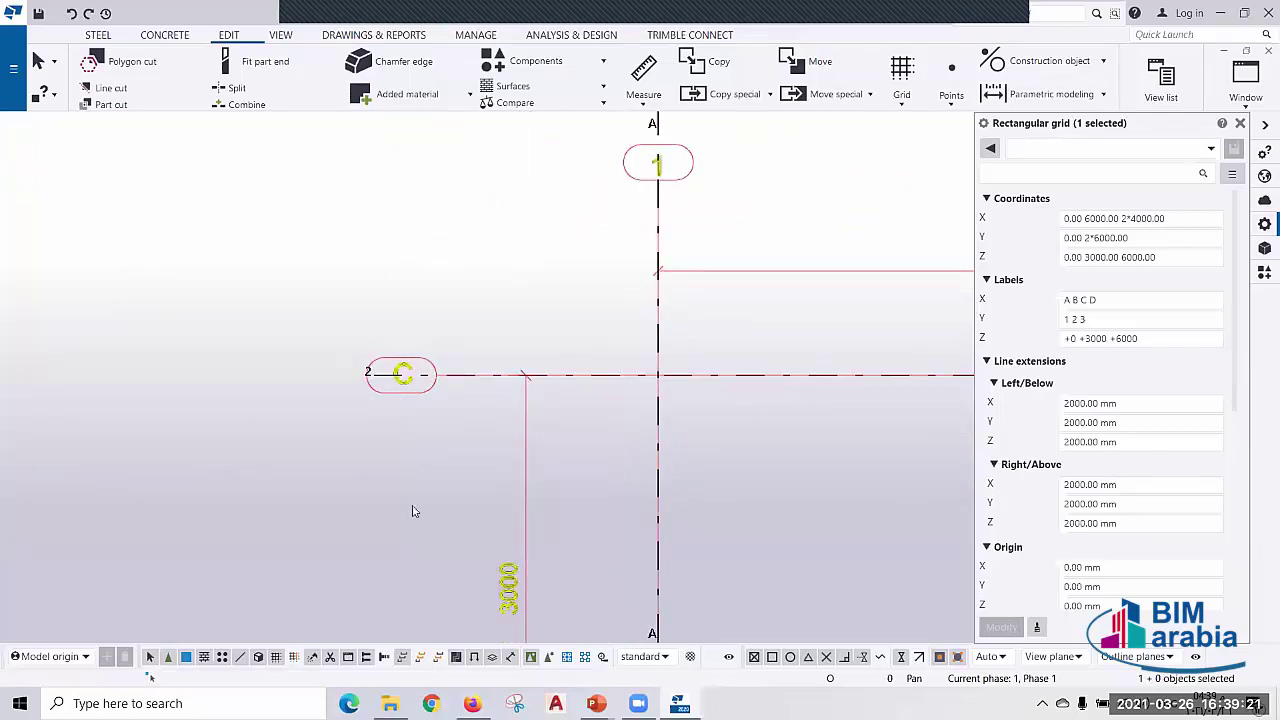
pyautogui.moveTo(257, 280); pyautogui.dragTo(114, 92, button='middle')
pyautogui.scroll(-2, 333, 378)
pyautogui.scroll(2, 333, 378)
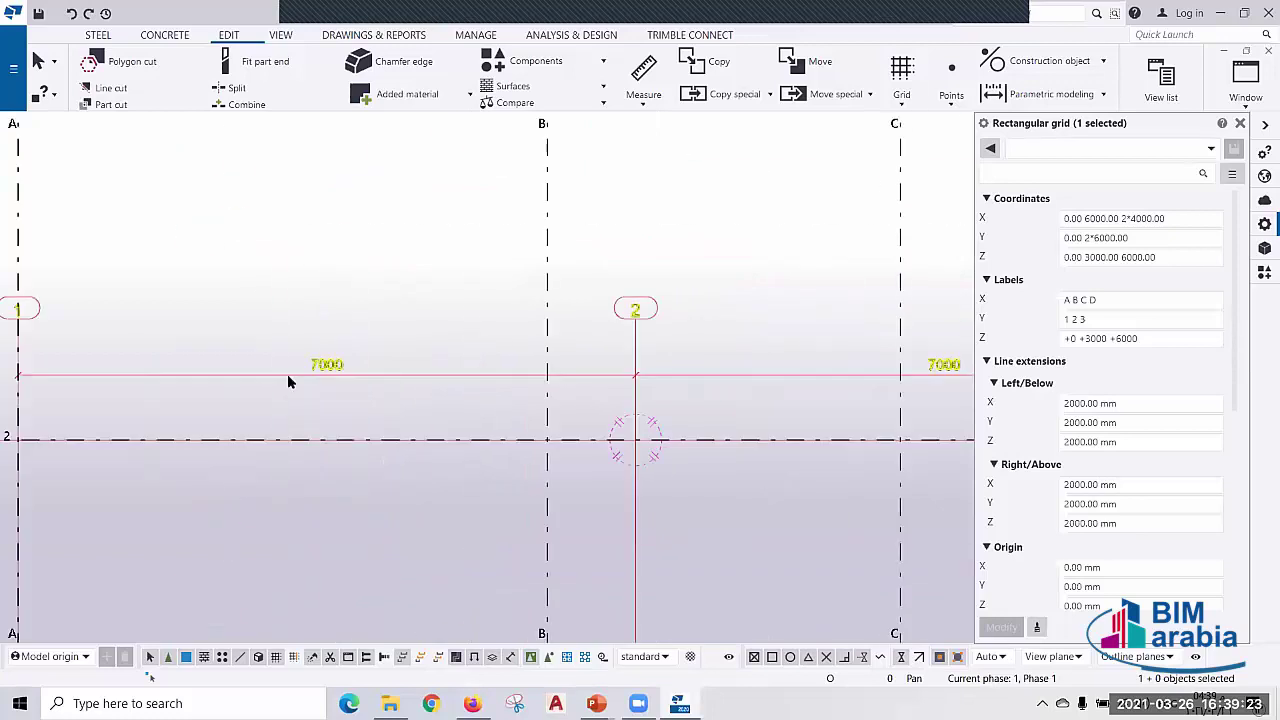
pyautogui.scroll(-2, 289, 377)
pyautogui.moveTo(346, 443)
pyautogui.mouseDown(button='middle')
pyautogui.moveTo(277, 458)
pyautogui.moveTo(549, 409)
pyautogui.moveTo(671, 297)
pyautogui.mouseUp(button='middle')
pyautogui.scroll(-2, 411, 409)
pyautogui.scroll(1, 415, 320)
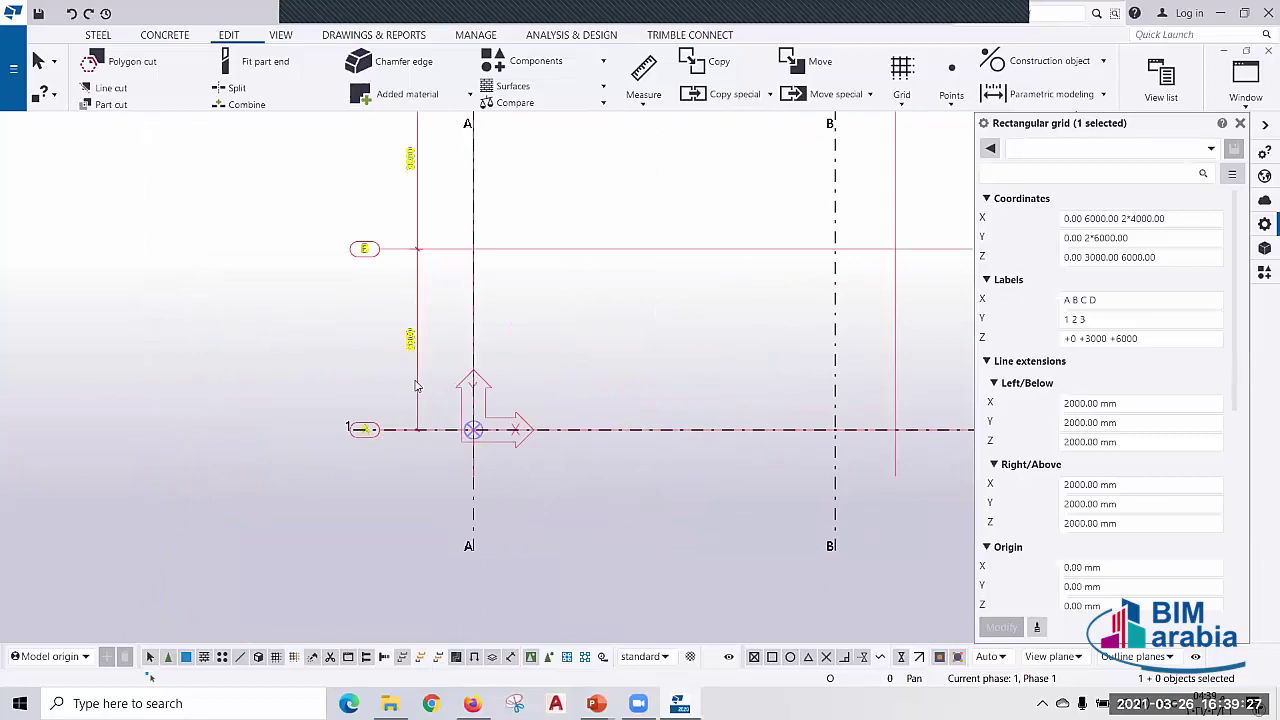
pyautogui.scroll(4, 357, 329)
pyautogui.moveTo(323, 623); pyautogui.dragTo(311, 417, button='middle')
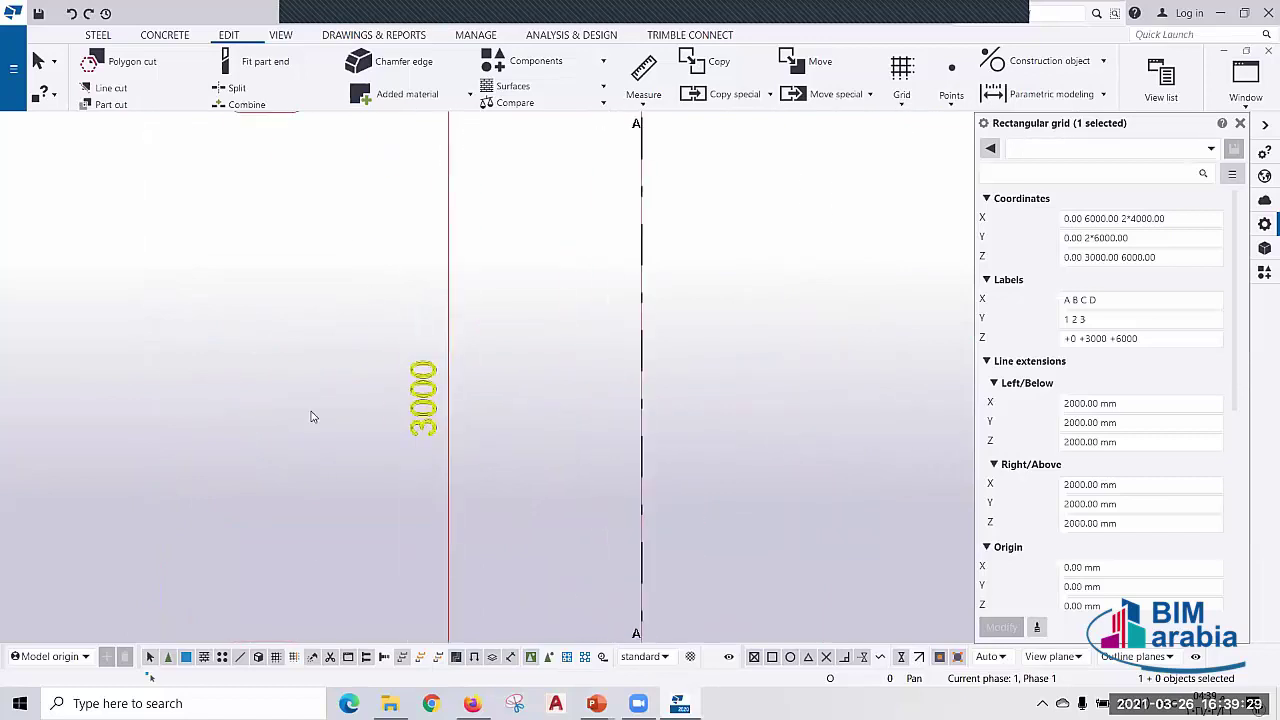
pyautogui.scroll(-2, 305, 400)
pyautogui.scroll(-2, 300, 389)
pyautogui.scroll(-1, 348, 439)
pyautogui.scroll(-3, 348, 439)
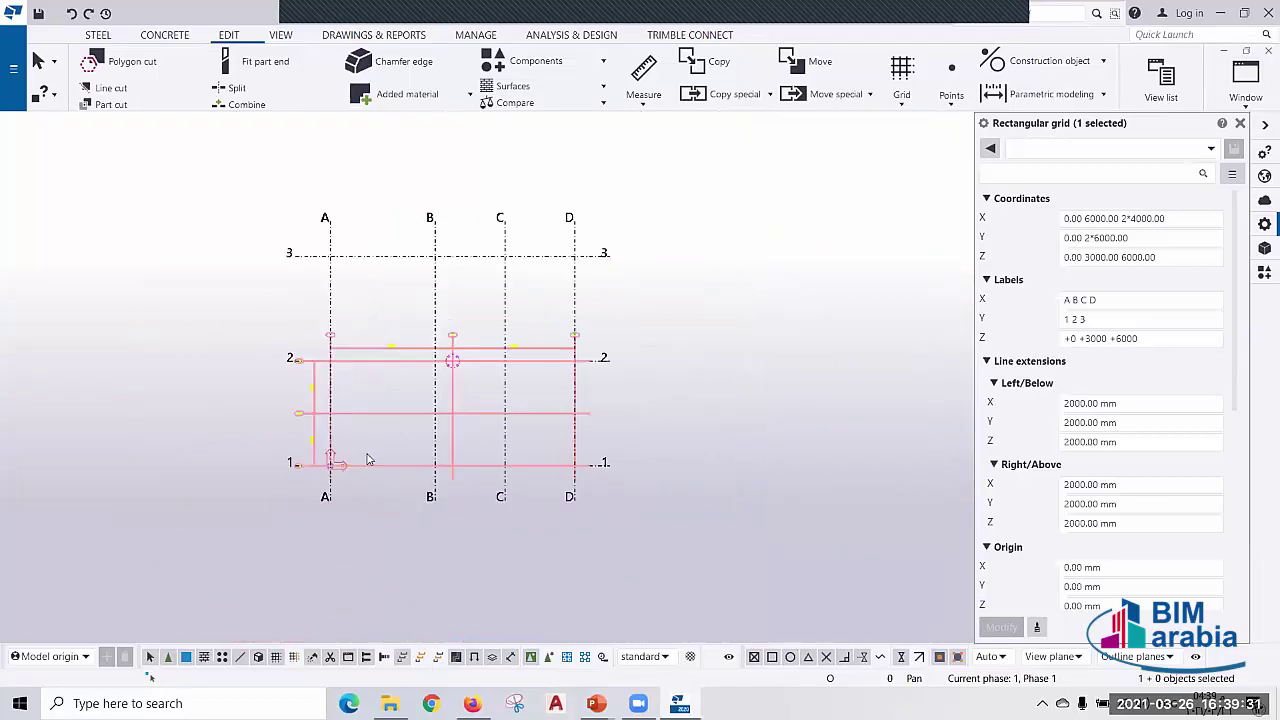
pyautogui.scroll(1, 337, 457)
pyautogui.scroll(1, 354, 457)
pyautogui.scroll(1, 334, 449)
pyautogui.moveTo(418, 430); pyautogui.dragTo(440, 442, button='middle')
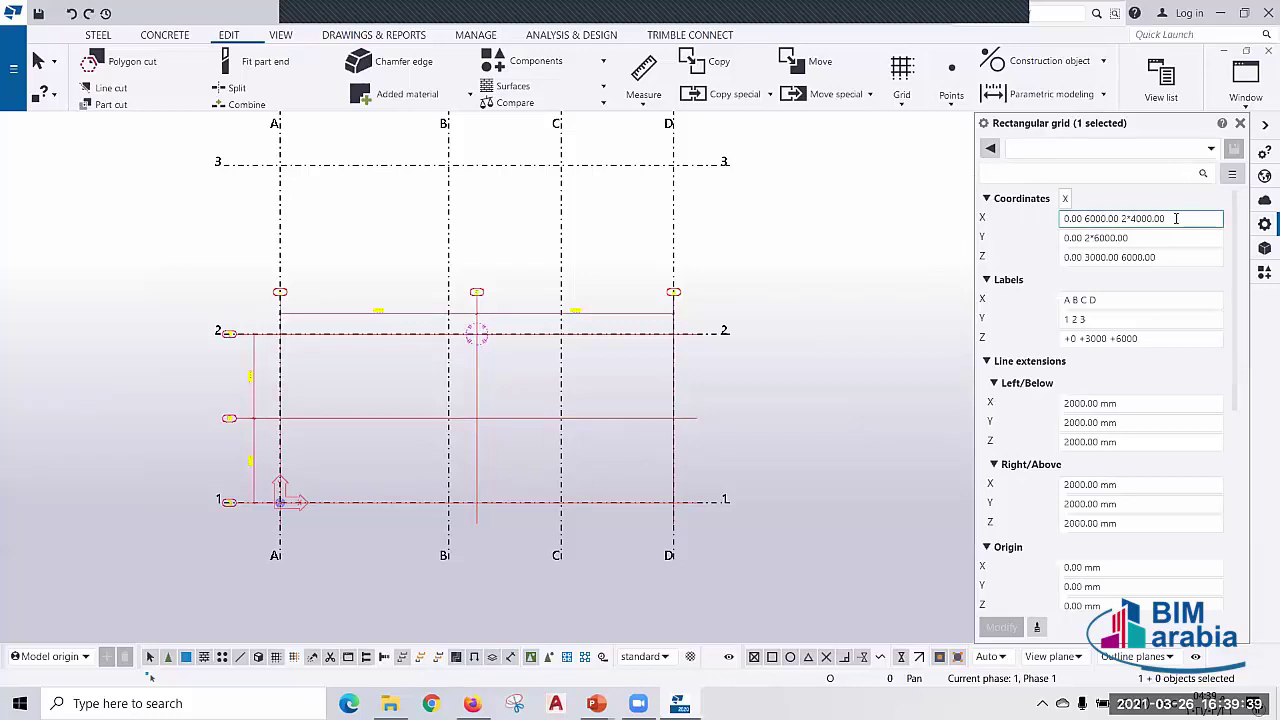
pyautogui.moveTo(1166, 218); pyautogui.dragTo(1086, 220)
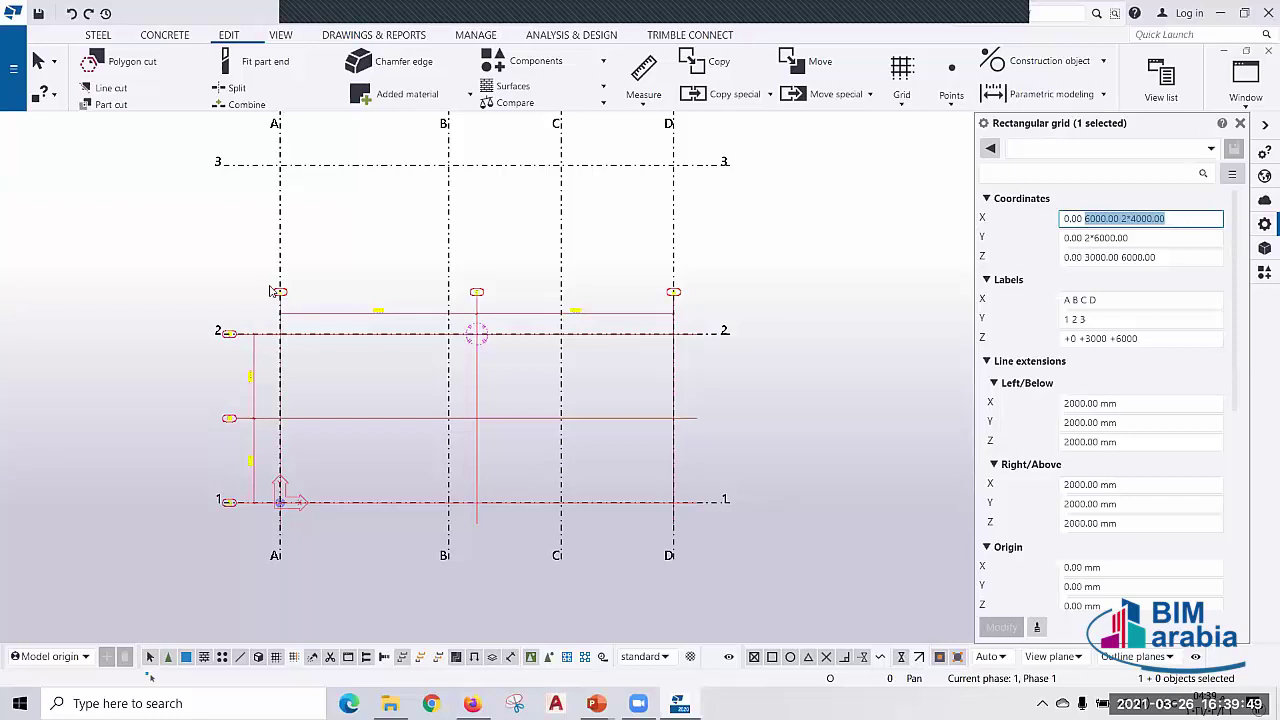
pyautogui.scroll(5, 290, 300)
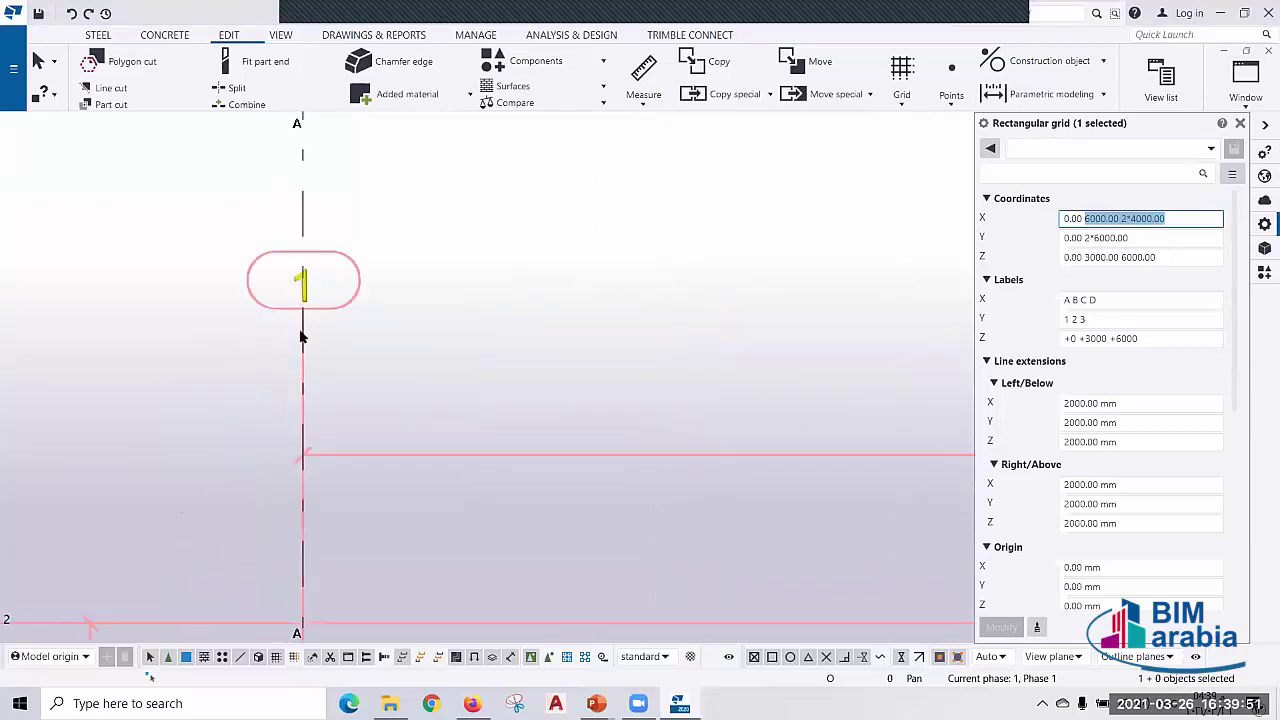
pyautogui.scroll(-3, 333, 305)
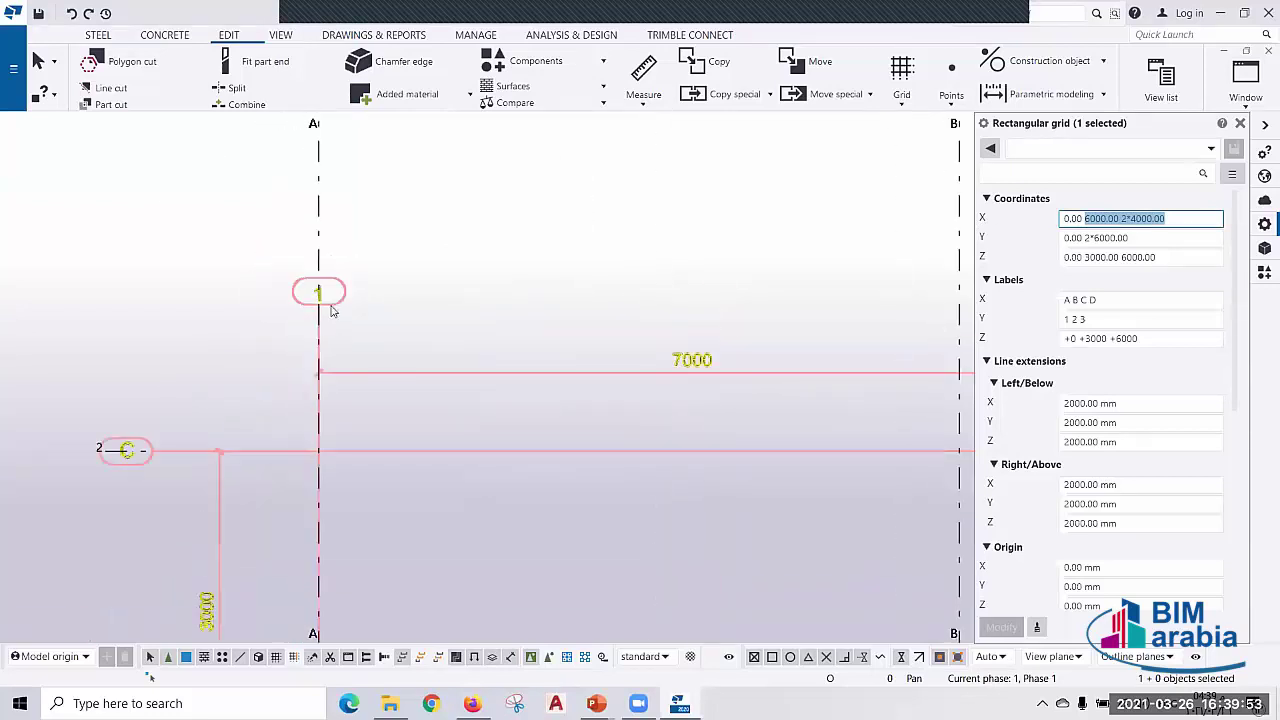
pyautogui.scroll(-3, 330, 305)
pyautogui.scroll(-3, 325, 305)
pyautogui.scroll(2, 403, 282)
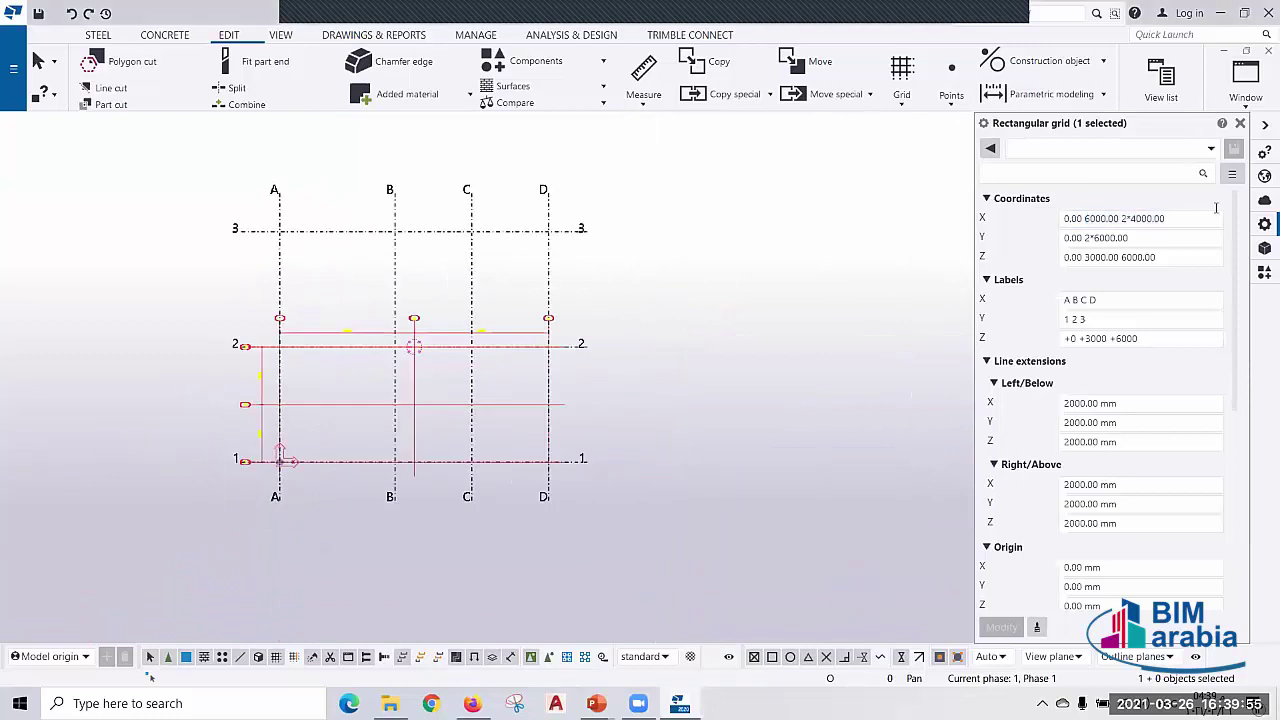
pyautogui.click(1180, 220)
pyautogui.moveTo(1166, 218); pyautogui.dragTo(1085, 214)
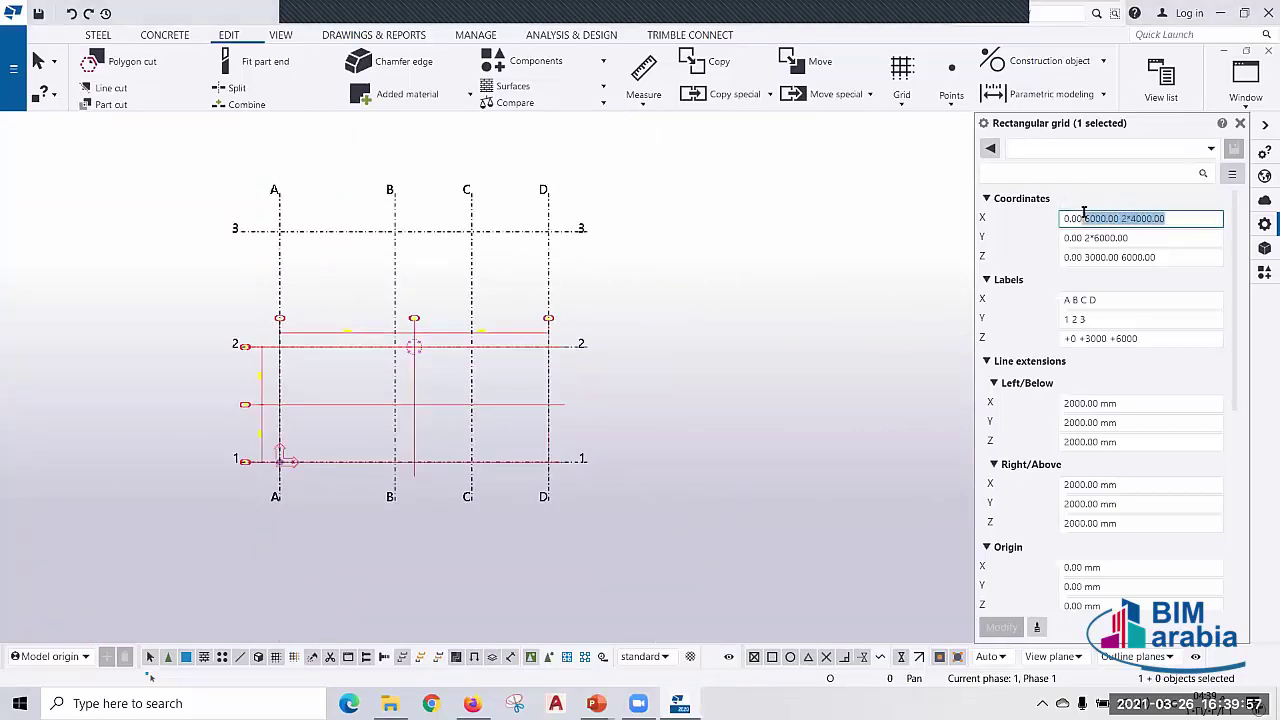
# - Change the X coordinates to 0.00 7000 7000 and the Y coordinates to 0.00 3000 3000
pyautogui.press('BackSpace')
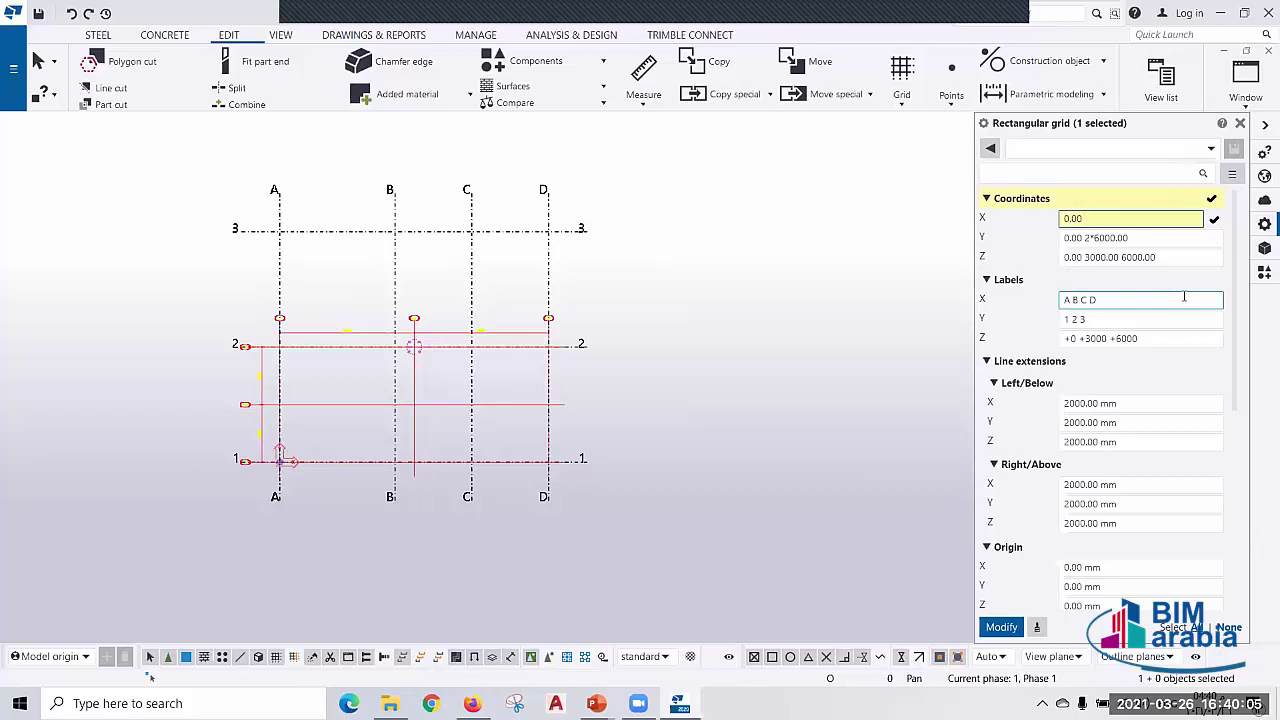
pyautogui.write('70000')
pyautogui.press('BackSpace')
pyautogui.write('7000')
pyautogui.click(1139, 238)
pyautogui.press('BackSpace')
pyautogui.press('BackSpace')
pyautogui.press('BackSpace')
pyautogui.press('BackSpace')
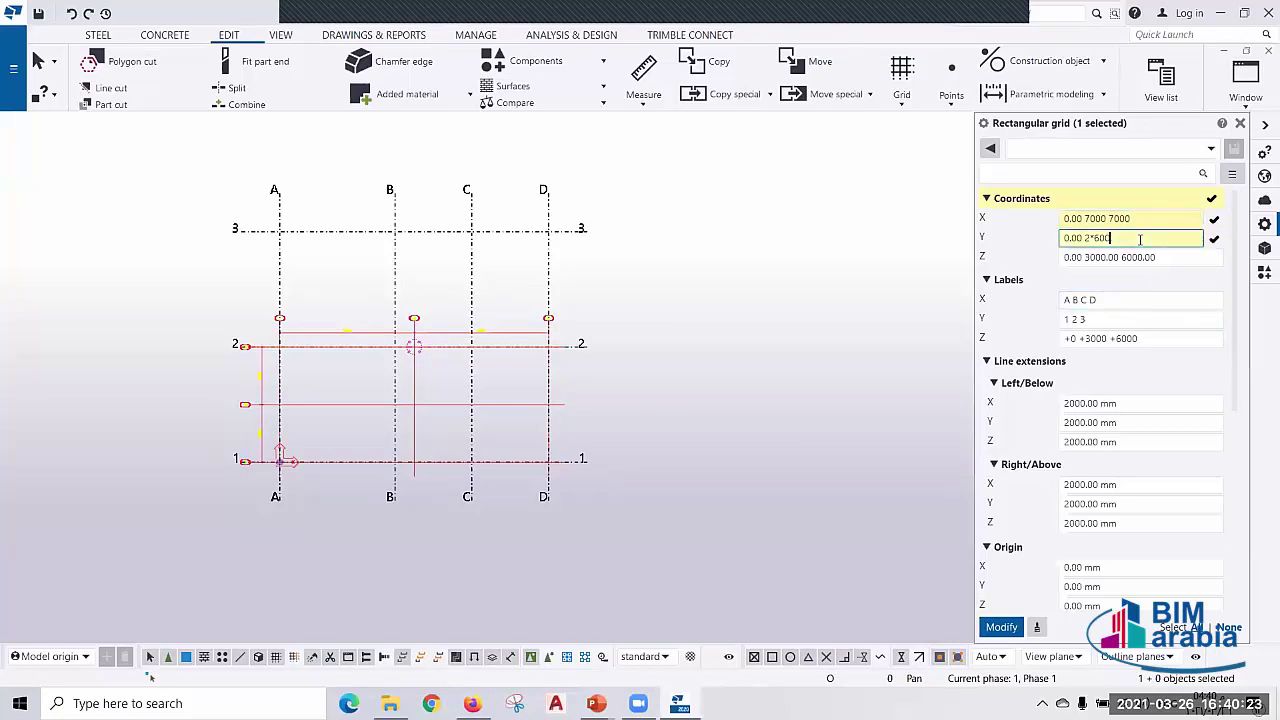
pyautogui.press('BackSpace')
pyautogui.press('BackSpace')
pyautogui.press('BackSpace')
pyautogui.press('BackSpace')
pyautogui.press('BackSpace')
pyautogui.write('3')
pyautogui.write('000')
pyautogui.write('3000')
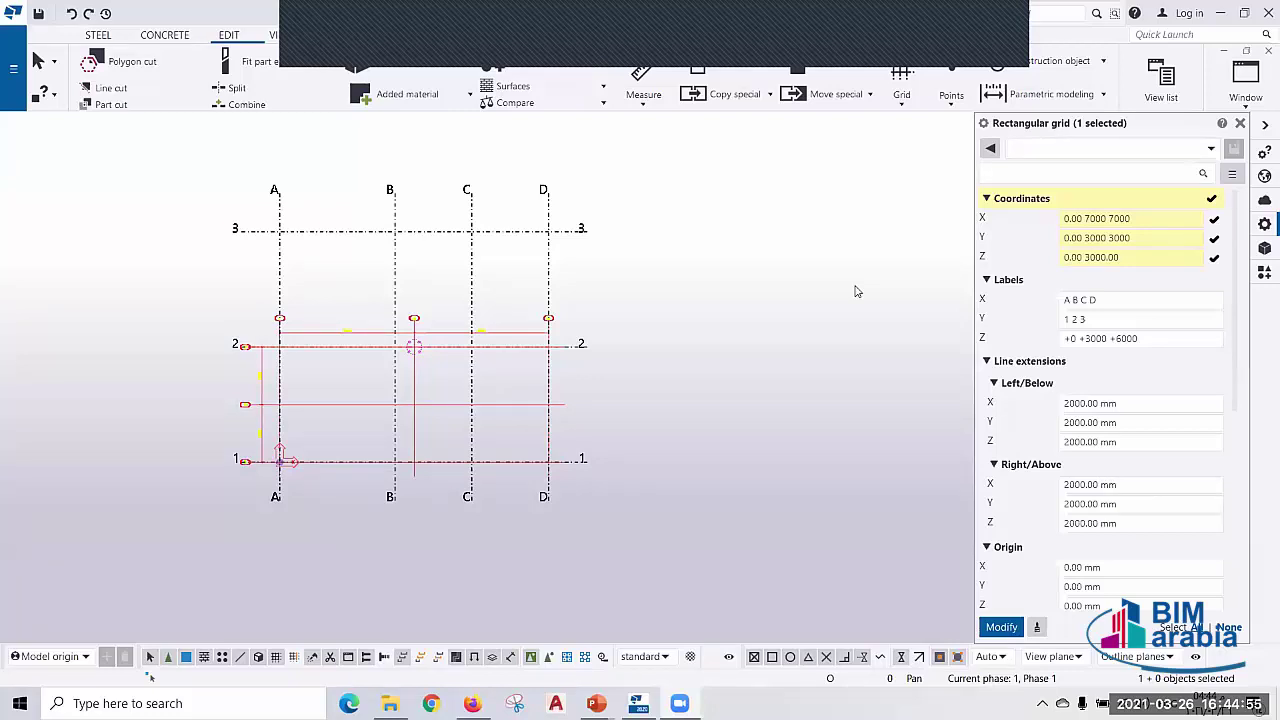
pyautogui.click(1101, 299)
pyautogui.scroll(2, 340, 340)
pyautogui.scroll(3, 320, 300)
pyautogui.scroll(3, 290, 305)
pyautogui.scroll(2, 280, 320)
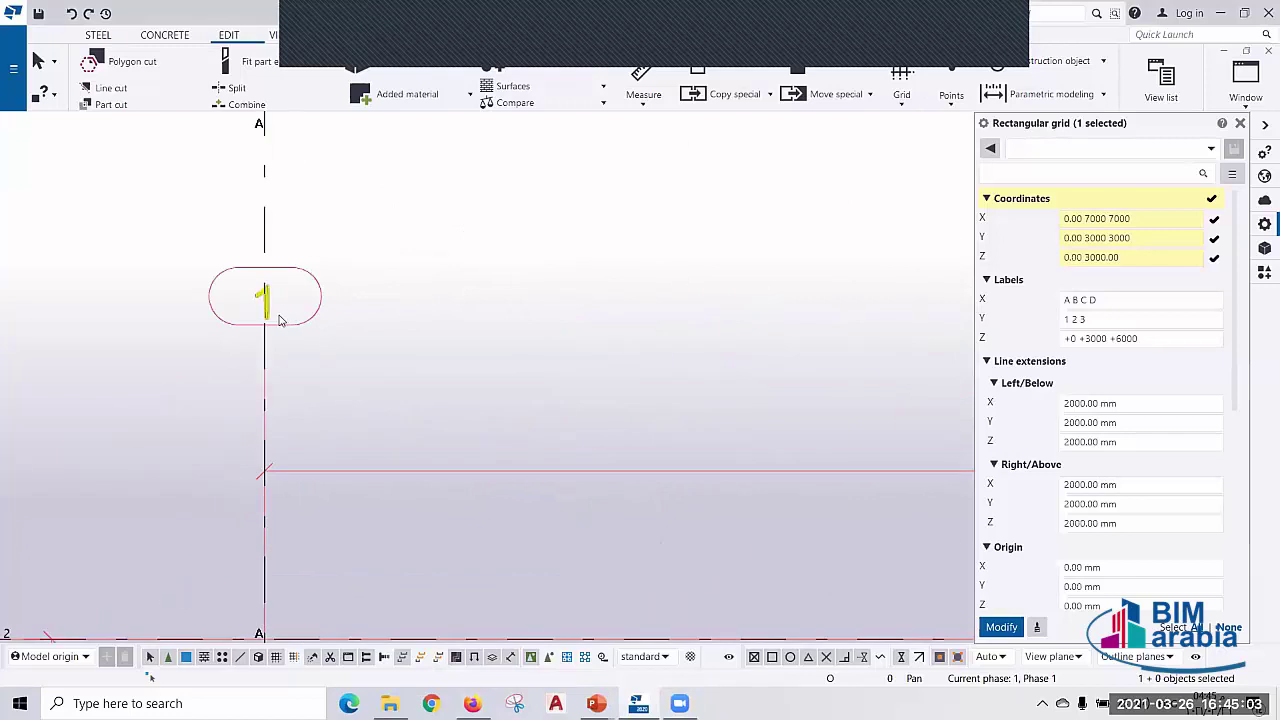
pyautogui.moveTo(280, 320); pyautogui.dragTo(198, 426, button='middle')
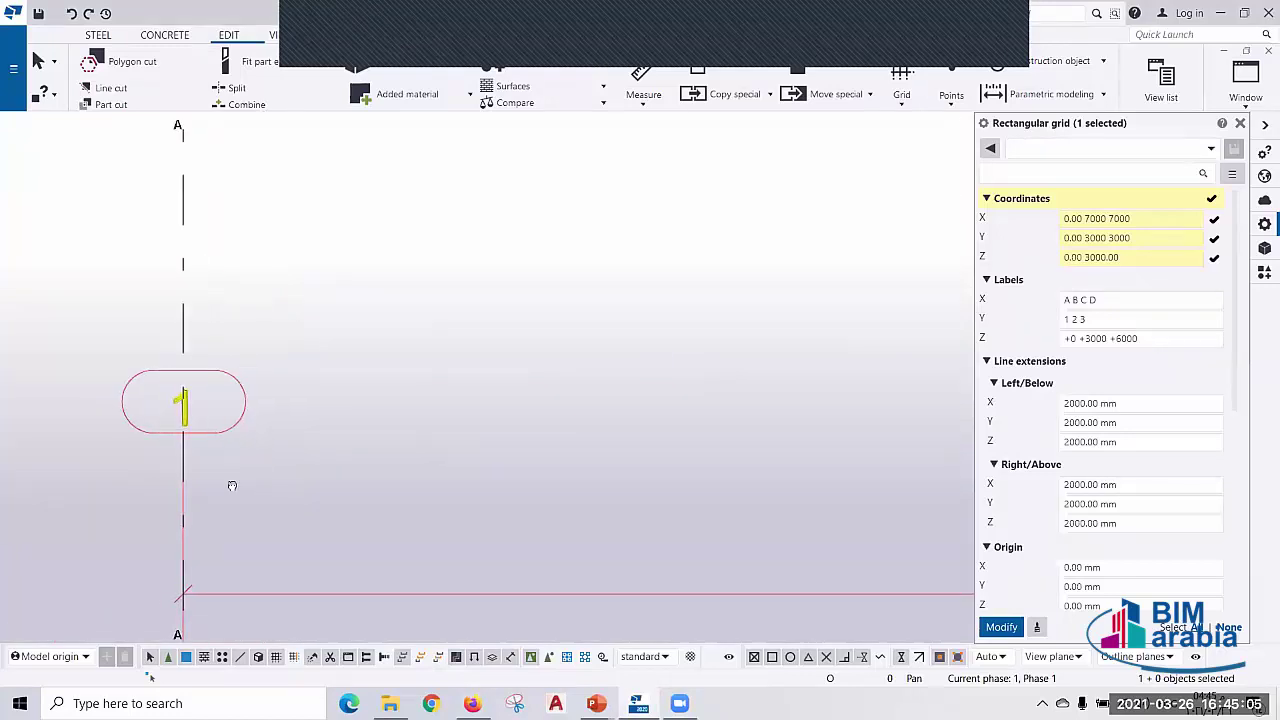
pyautogui.moveTo(232, 486); pyautogui.dragTo(6, 488, button='middle')
pyautogui.scroll(-2, 443, 434)
pyautogui.scroll(-2, 703, 471)
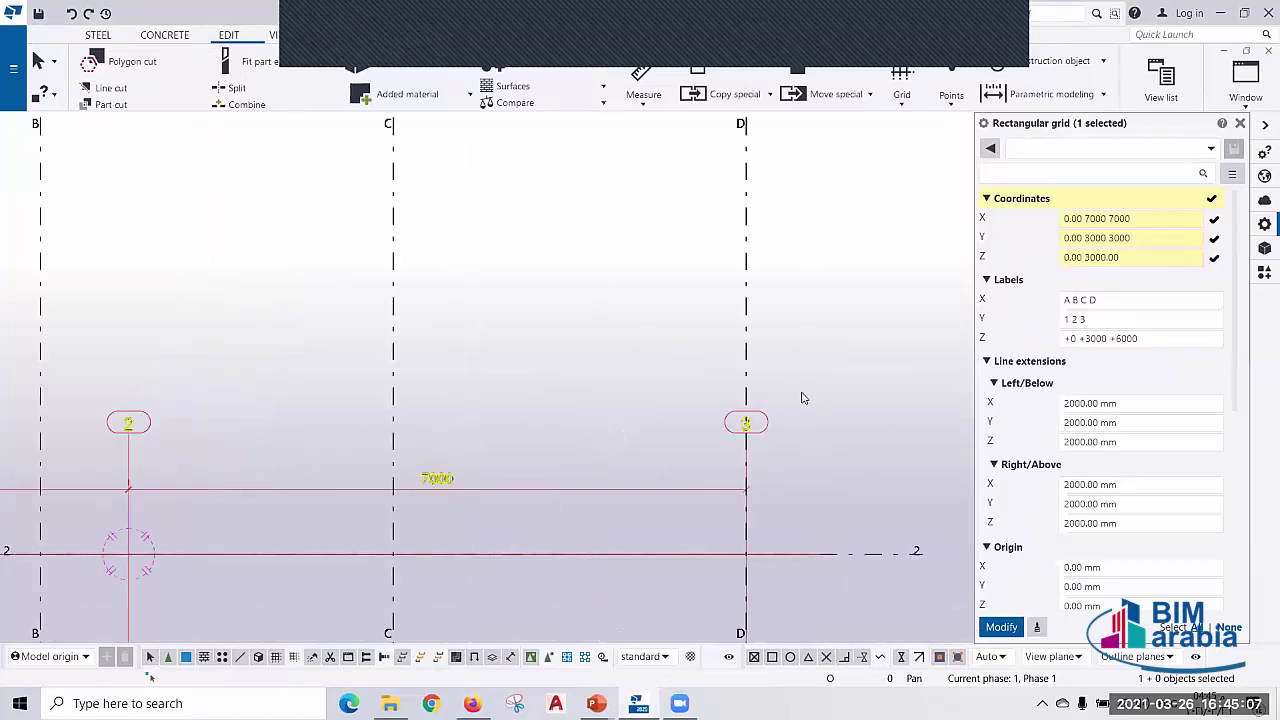
pyautogui.scroll(-2, 795, 400)
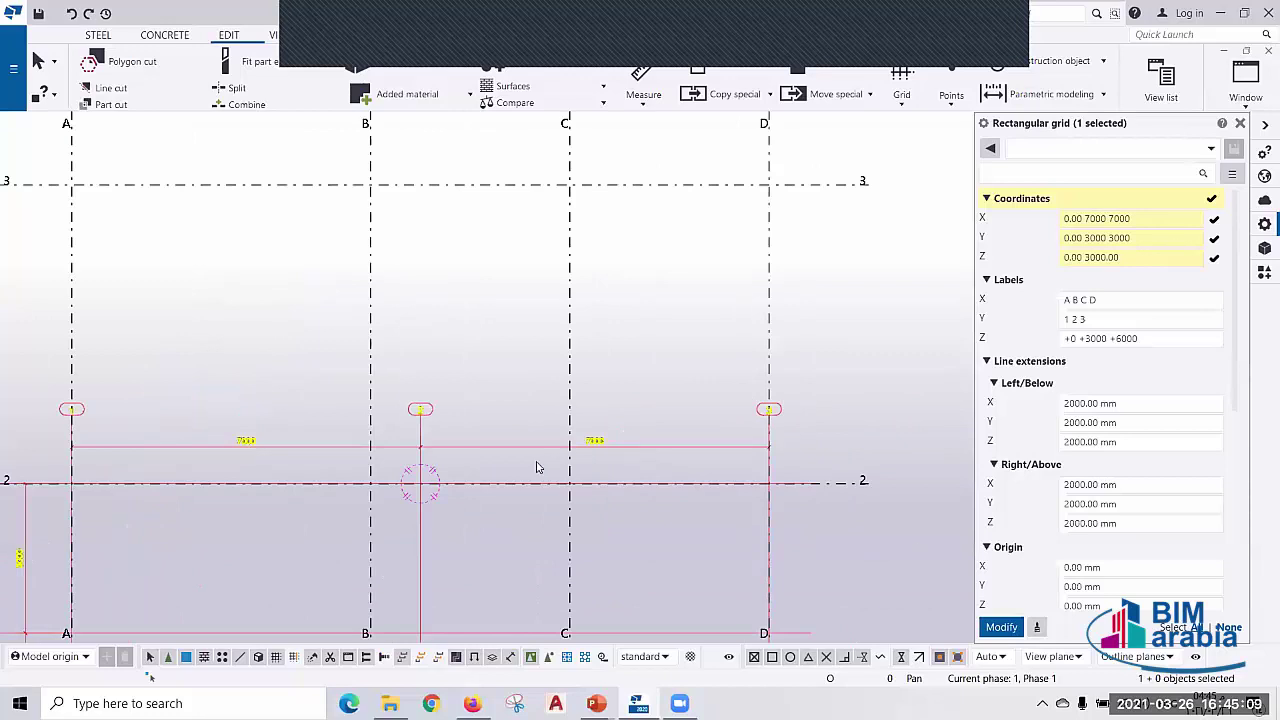
pyautogui.scroll(5, 651, 449)
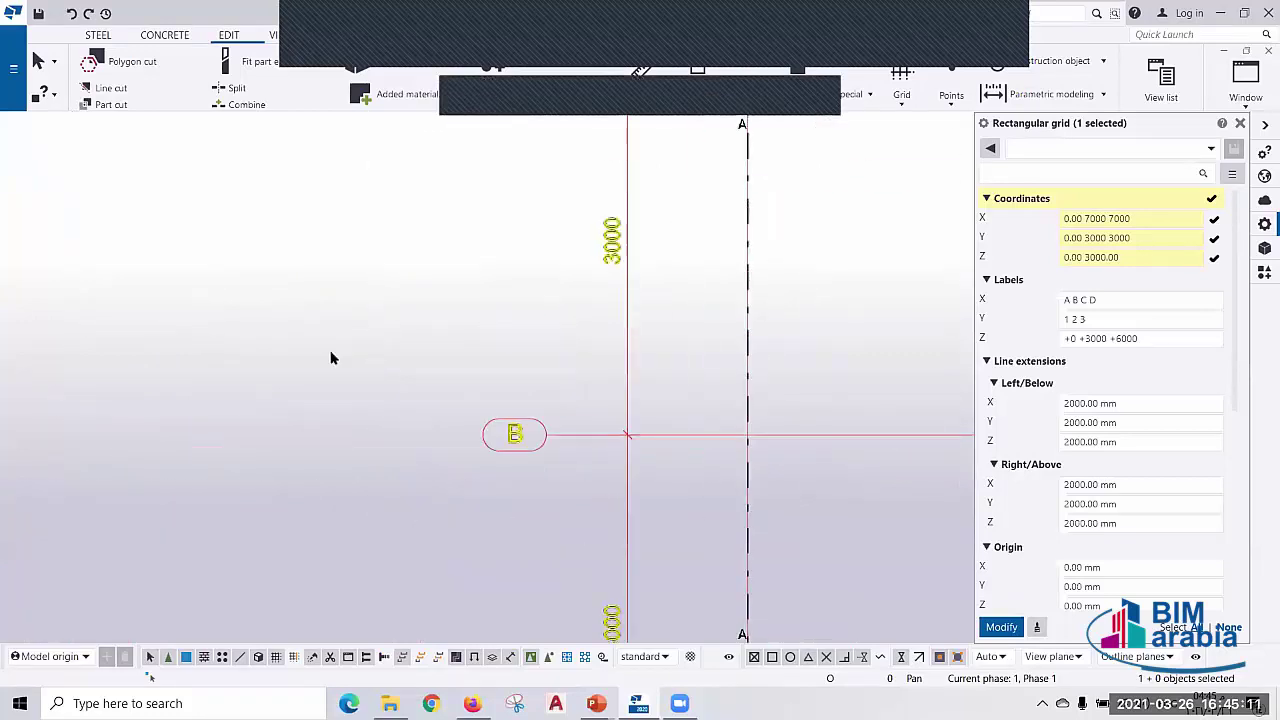
pyautogui.scroll(-3, 640, 380)
pyautogui.scroll(-2, 646, 377)
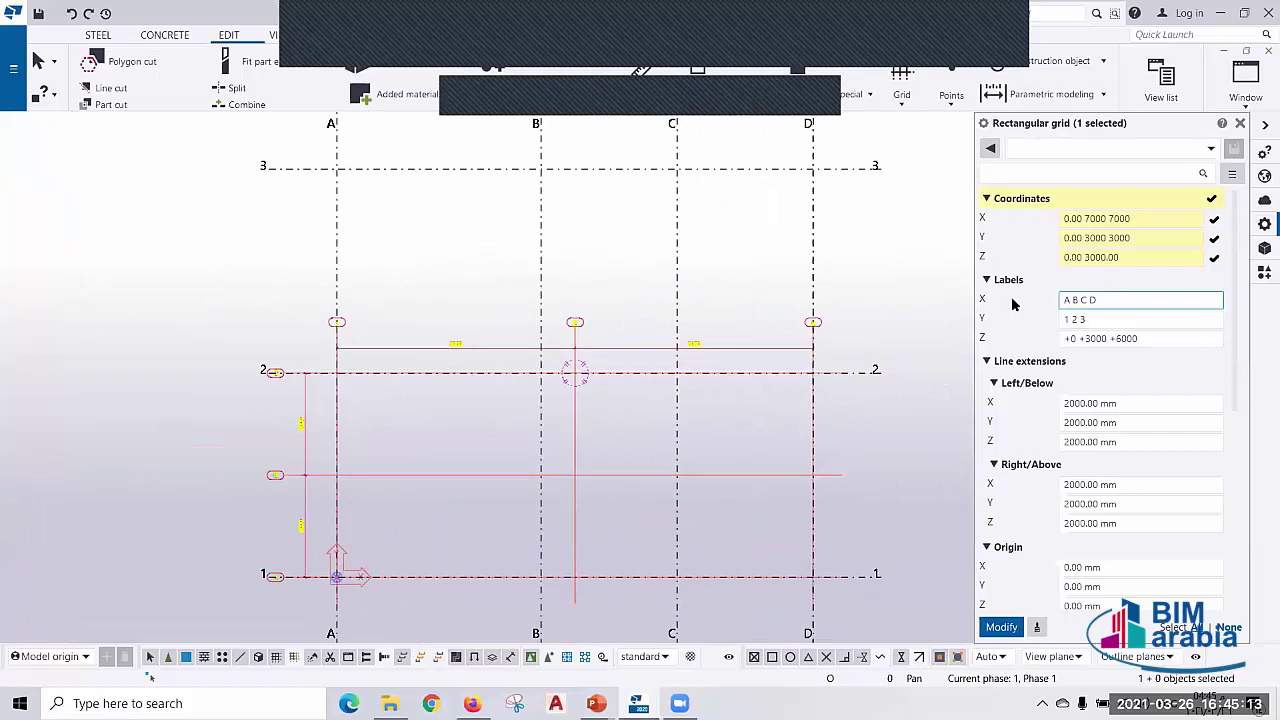
# - Set the X grid labels to 1 2 3 and the Y labels to A B C
pyautogui.hotkey('ctrl', 'a')
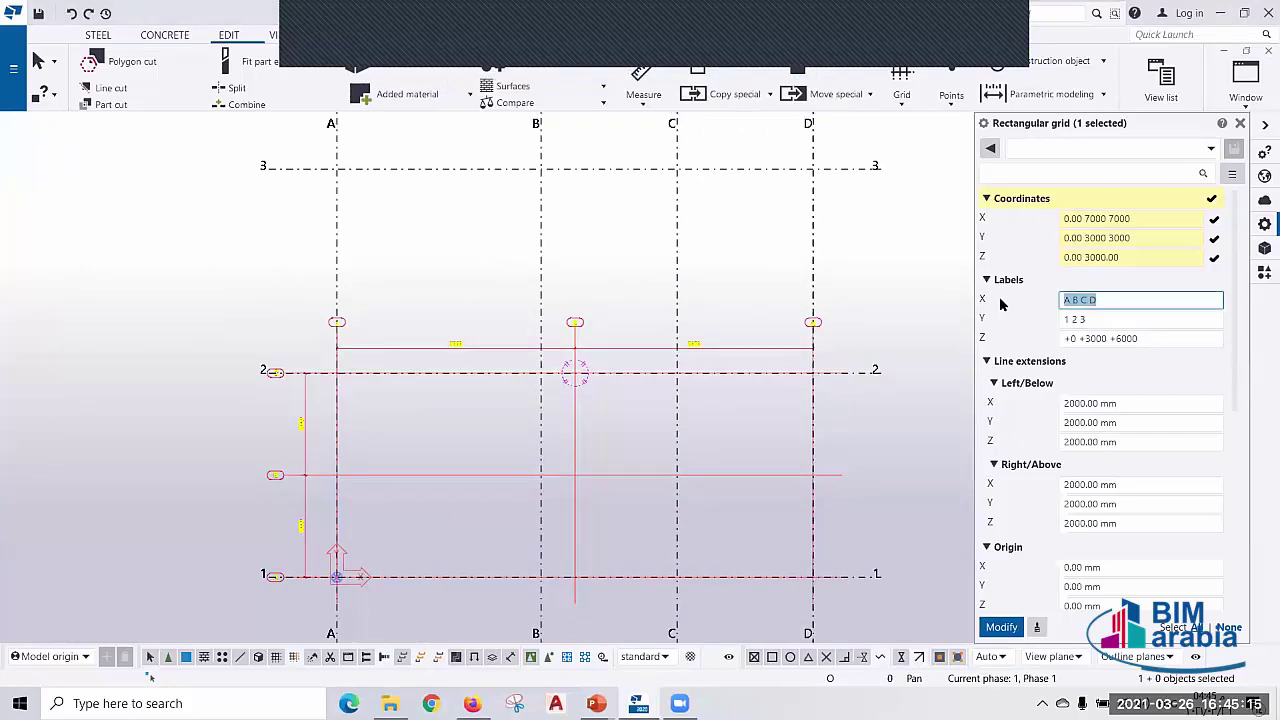
pyautogui.write('1')
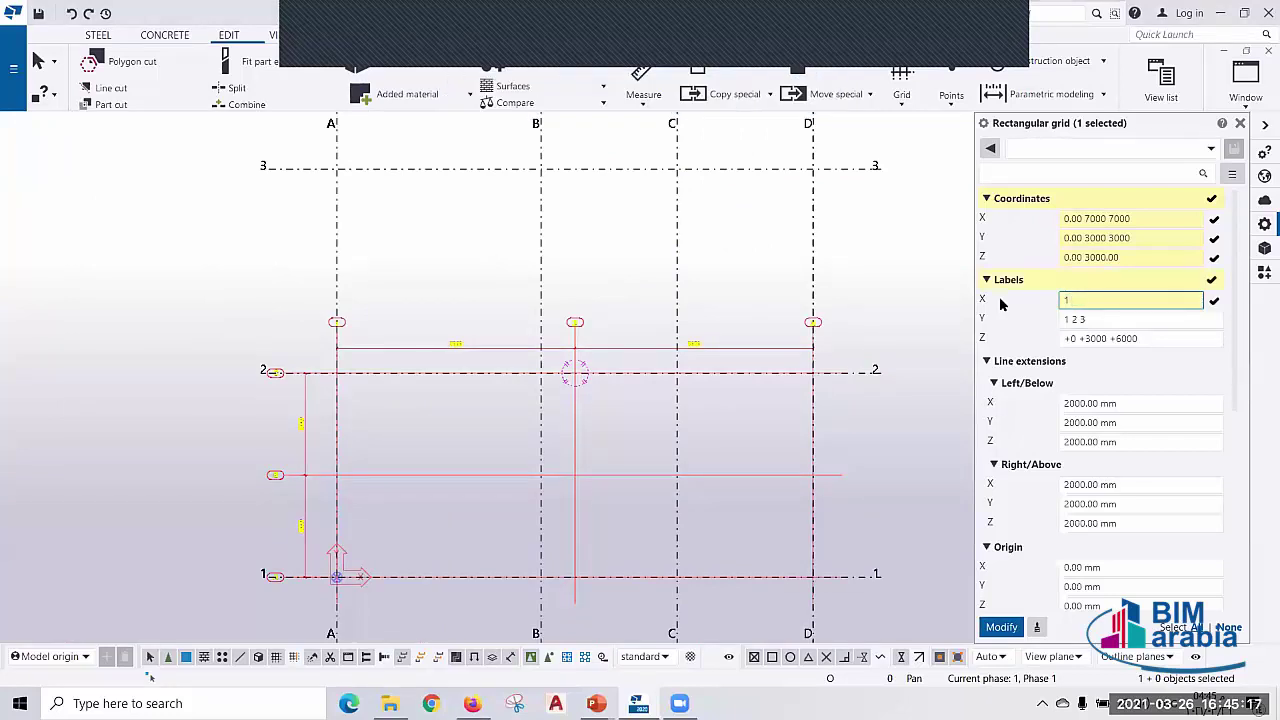
pyautogui.write(' 2 3')
pyautogui.press('Tab')
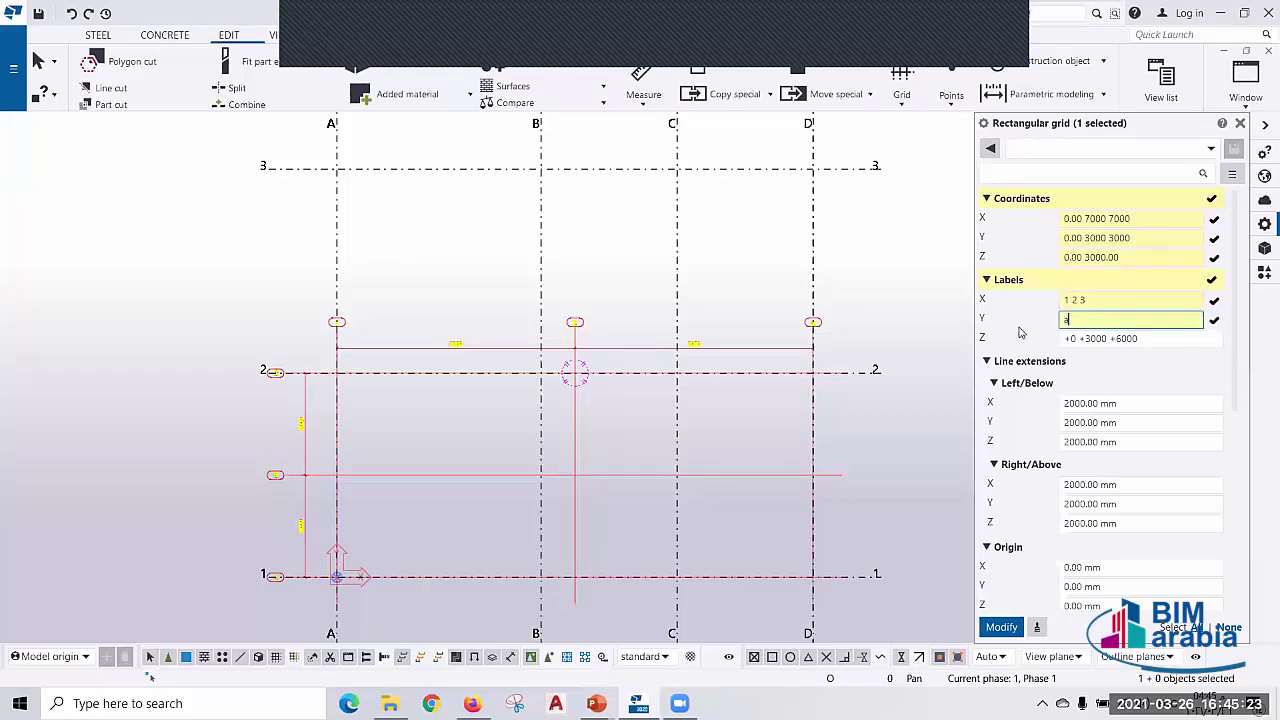
pyautogui.write('a')
pyautogui.write('A')
pyautogui.write(' B C')
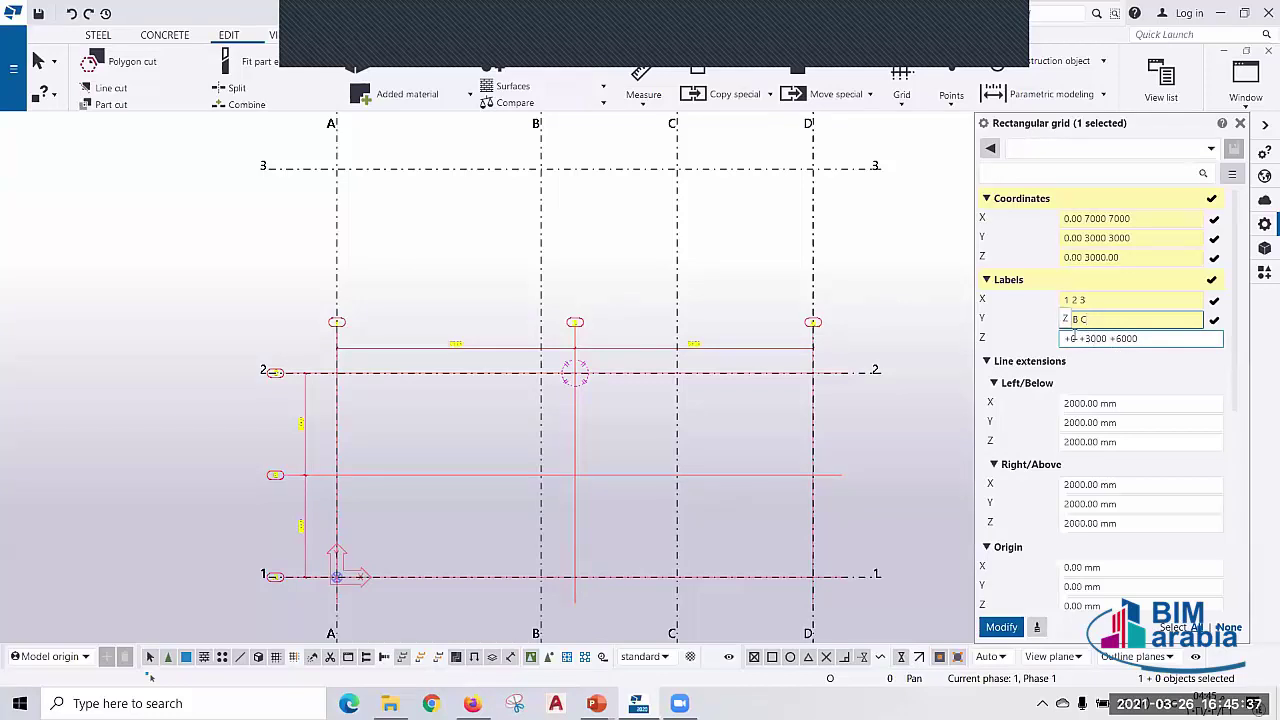
# - Replace the level labels with +0.00(BOB) +3000(TOS)
pyautogui.click(1073, 338)
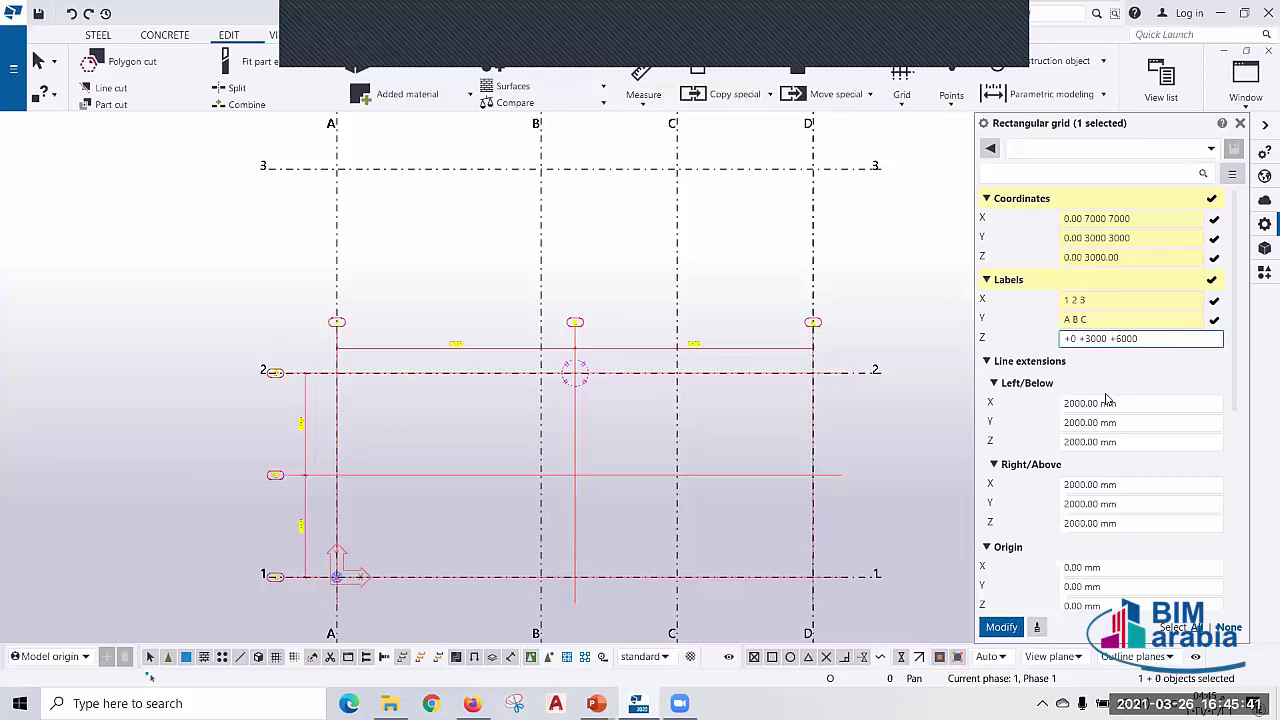
pyautogui.write('.00')
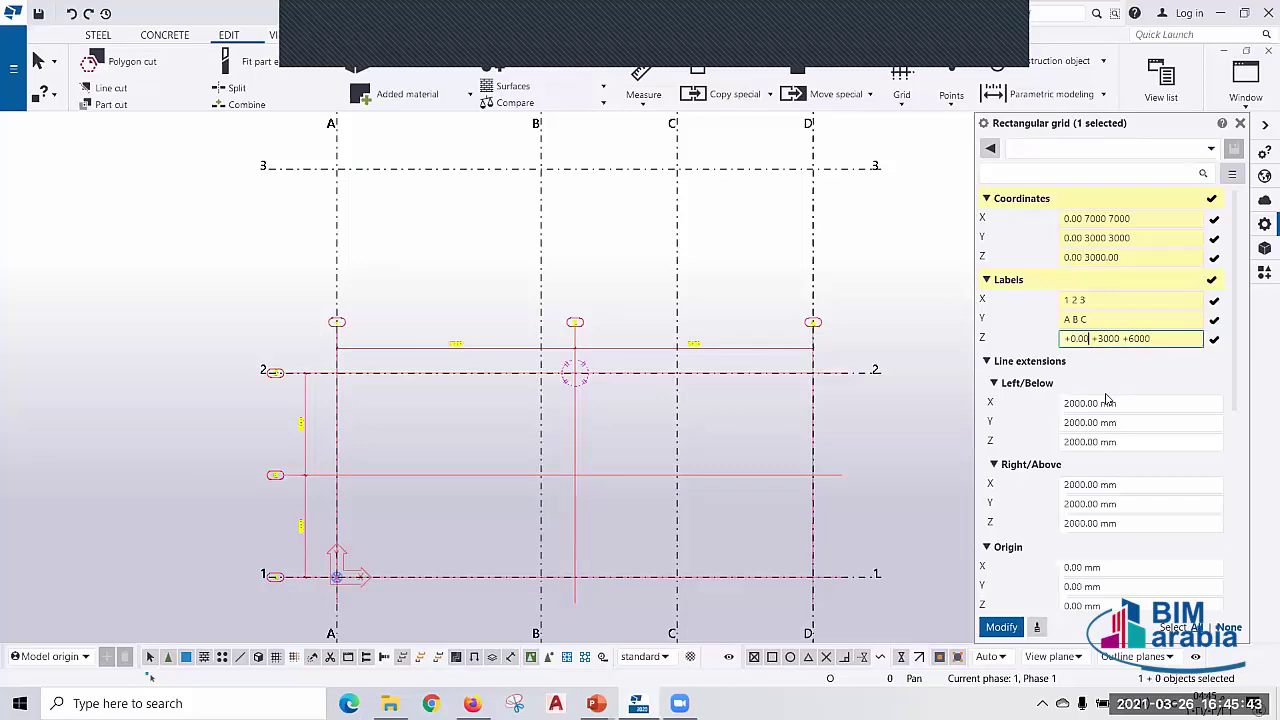
pyautogui.write('(BOB')
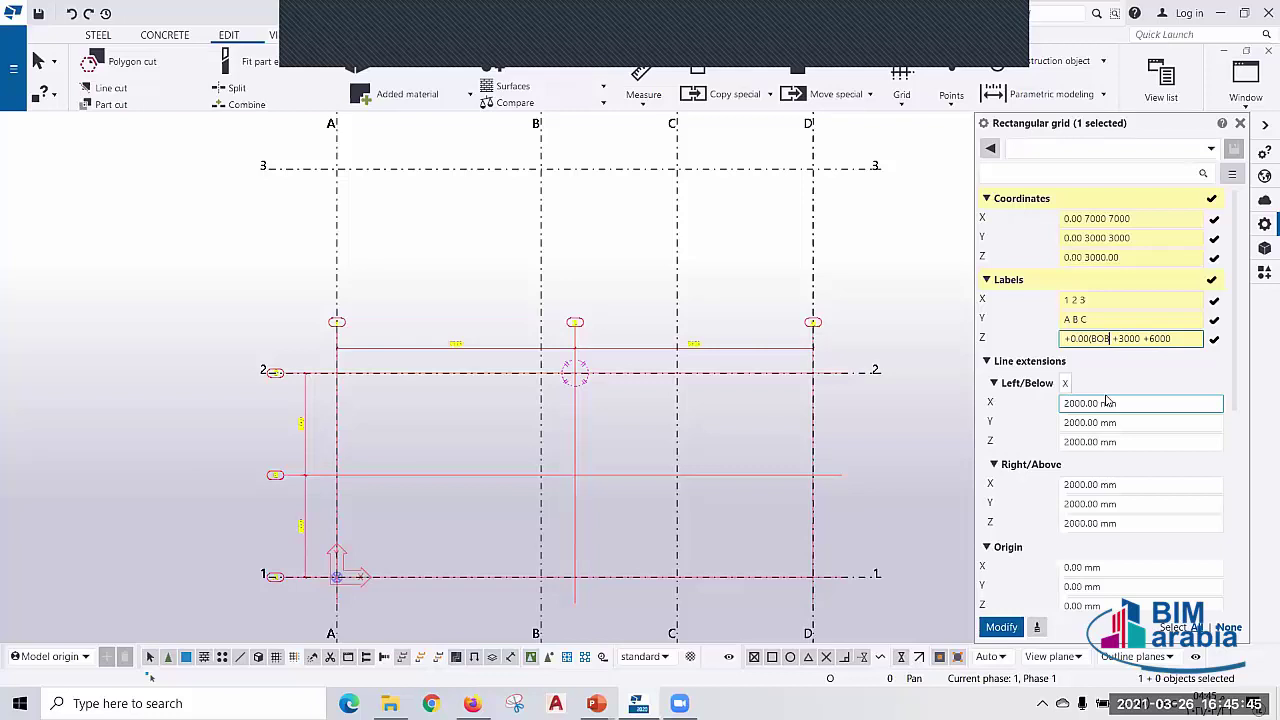
pyautogui.write(')')
pyautogui.press('End')
pyautogui.press('BackSpace')
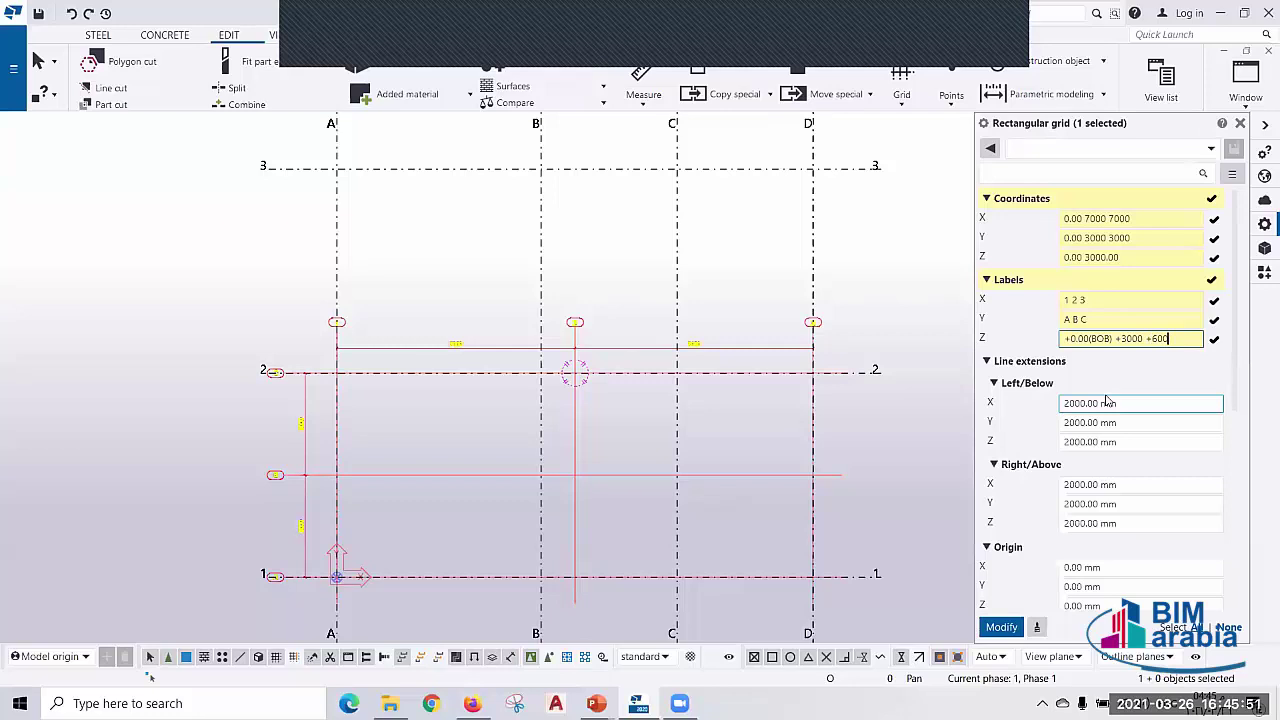
pyautogui.press('BackSpace')
pyautogui.press('BackSpace')
pyautogui.press('BackSpace')
pyautogui.write('+')
pyautogui.write('3000')
pyautogui.write('(TOS')
pyautogui.write(')')
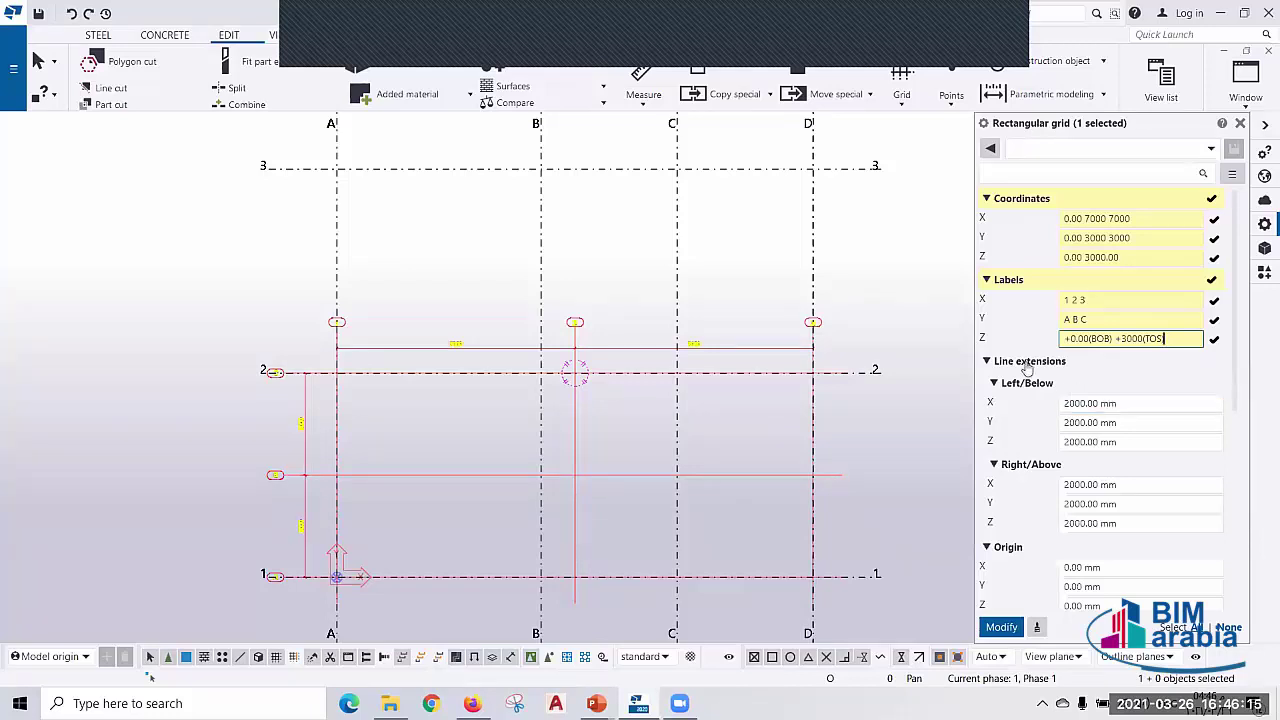
pyautogui.write(')')
pyautogui.click(1129, 403)
# - Use Measure > Distance from the D/3 intersection to line 3's end, reading 2000.00
pyautogui.scroll(-1, 1005, 470)
pyautogui.scroll(-1, 1005, 470)
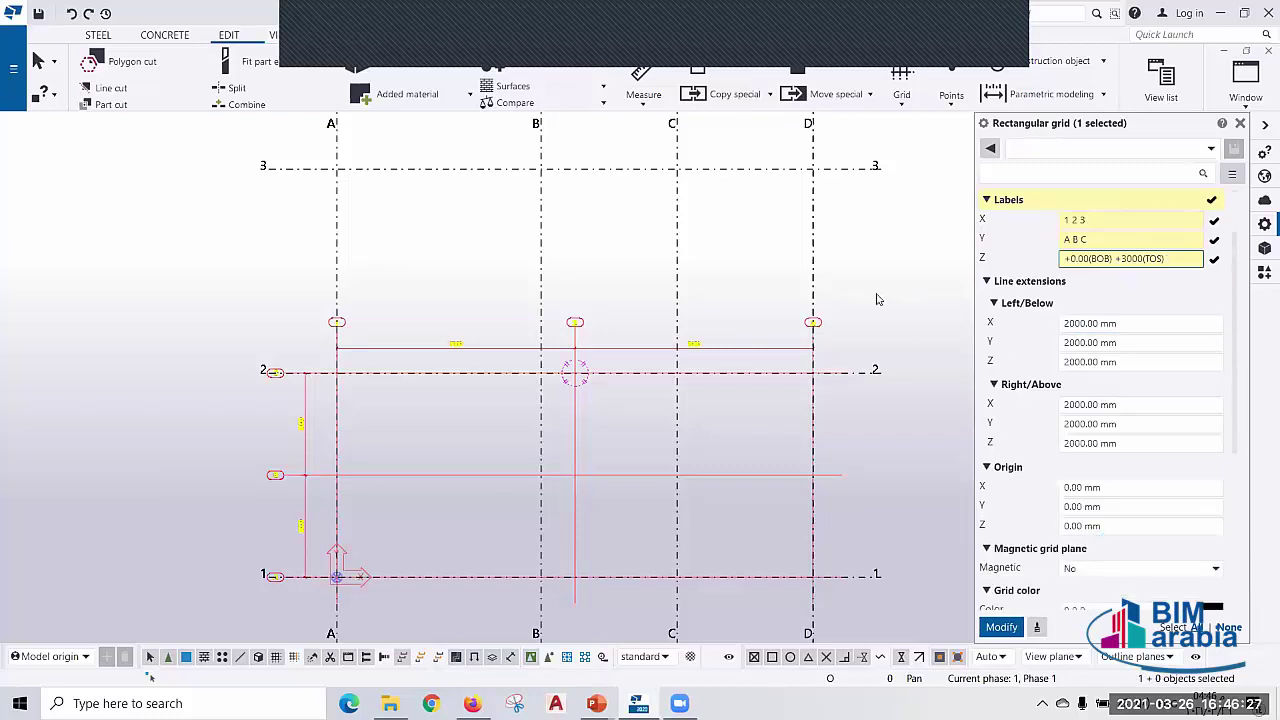
pyautogui.moveTo(763, 286); pyautogui.dragTo(680, 383, button='middle')
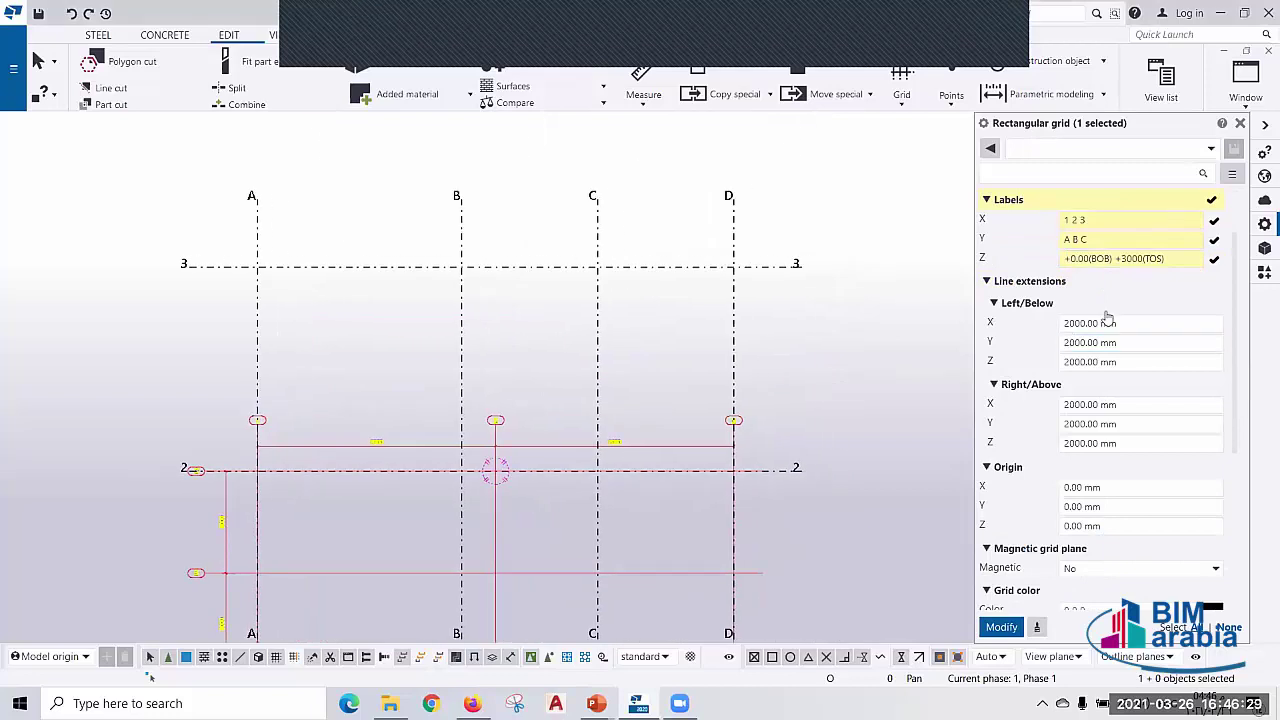
pyautogui.scroll(1, 714, 317)
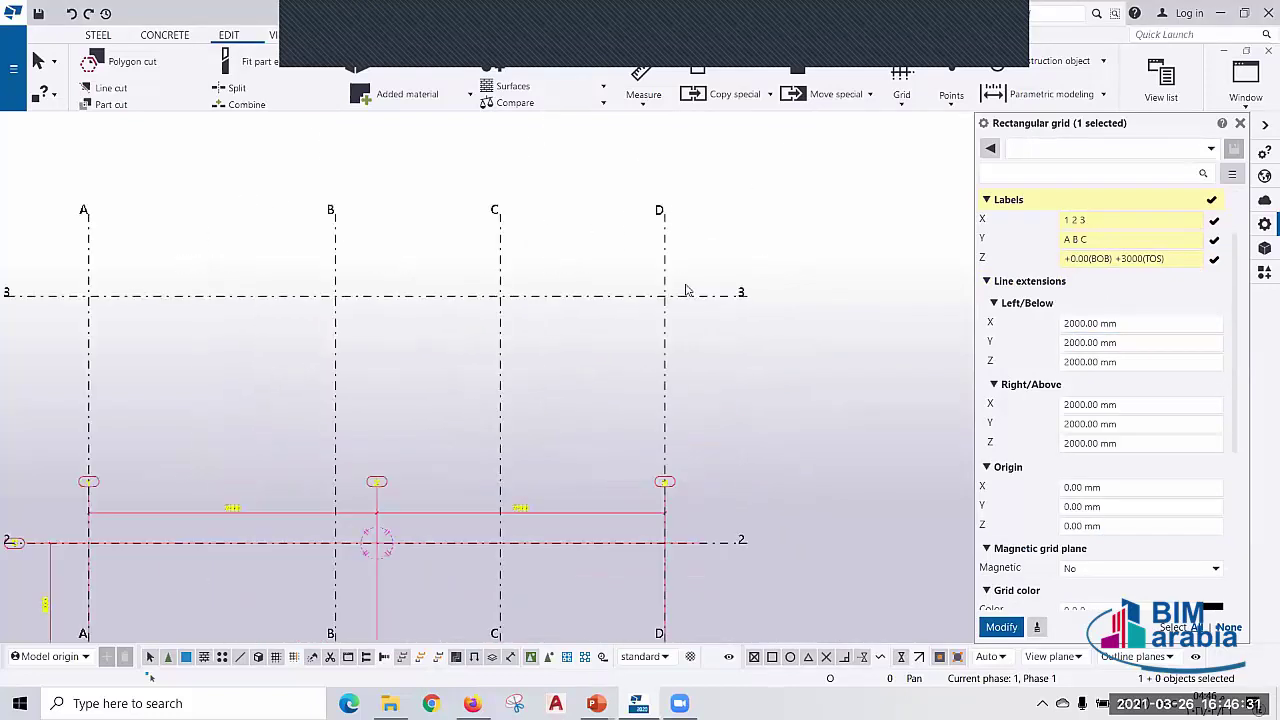
pyautogui.scroll(3, 686, 290)
pyautogui.click(645, 106)
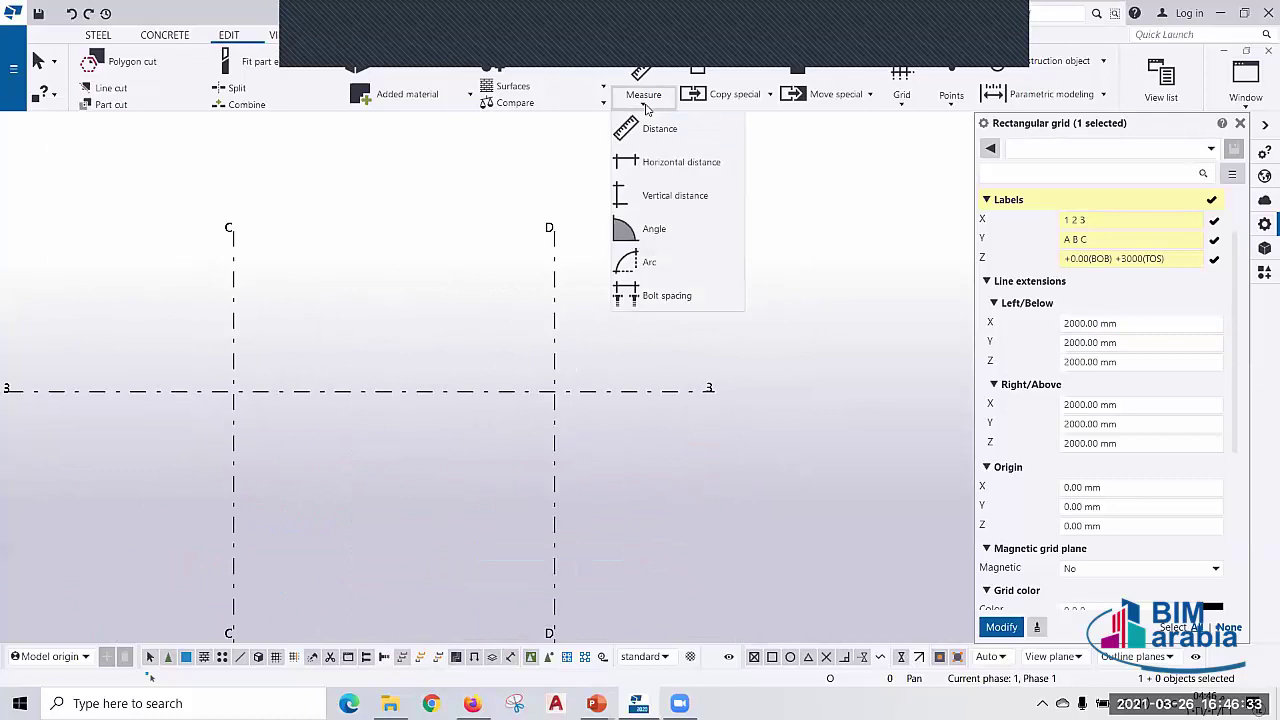
pyautogui.click(628, 127)
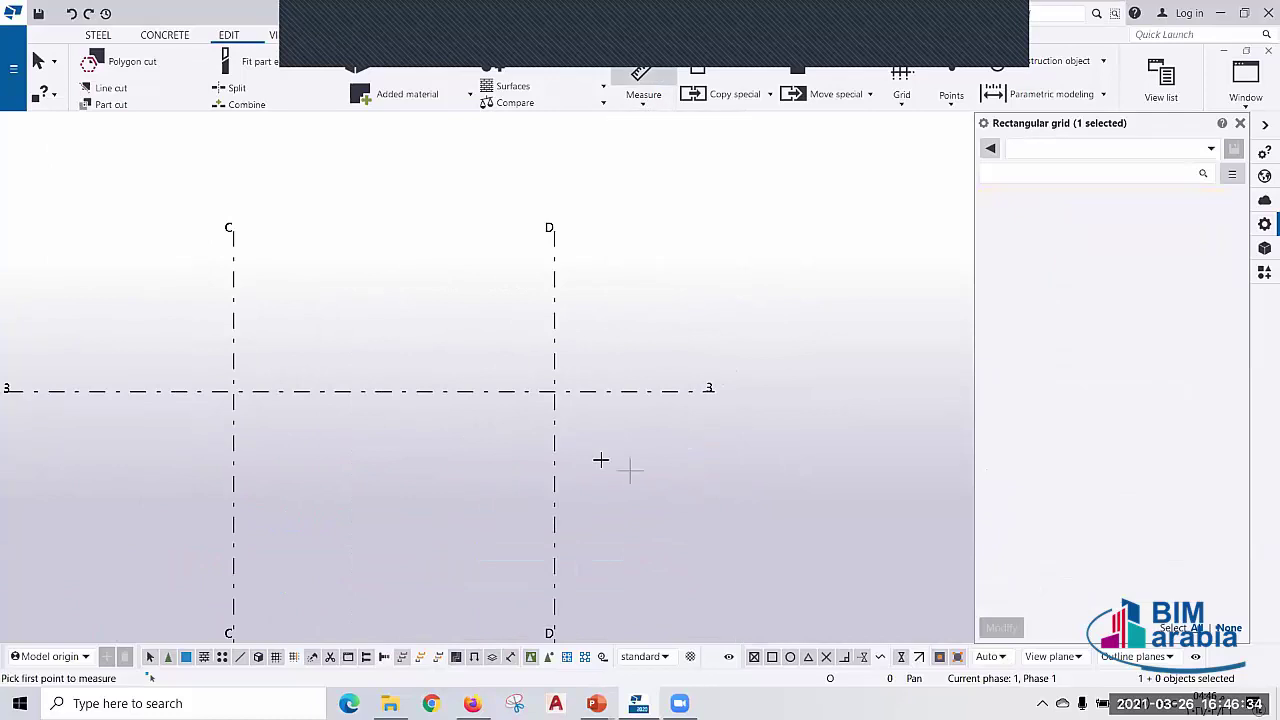
pyautogui.click(555, 392)
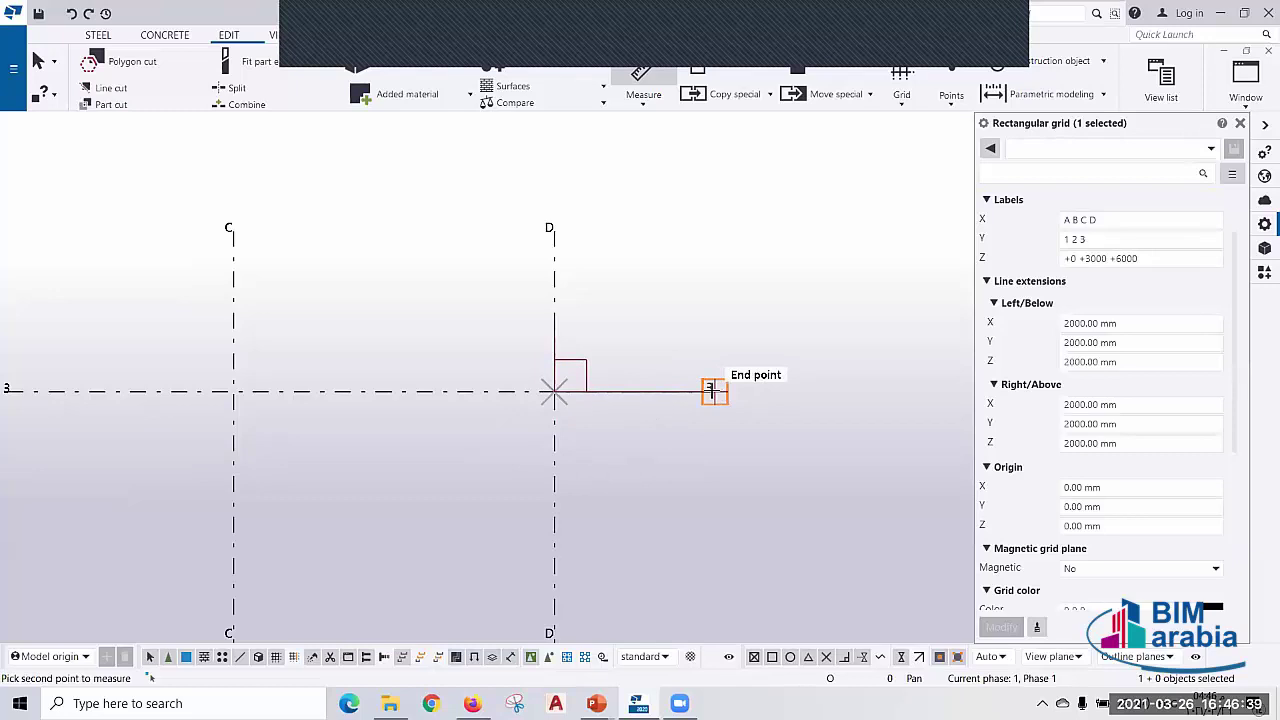
pyautogui.click(677, 352)
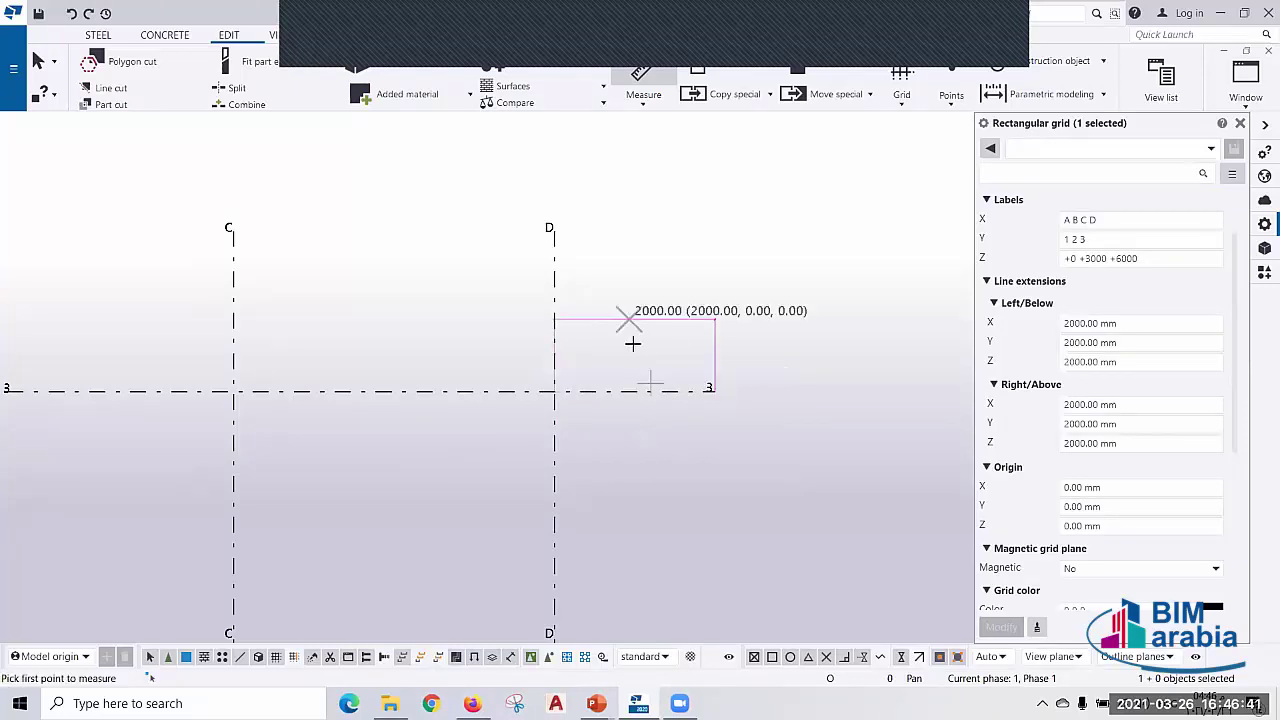
pyautogui.scroll(2, 633, 343)
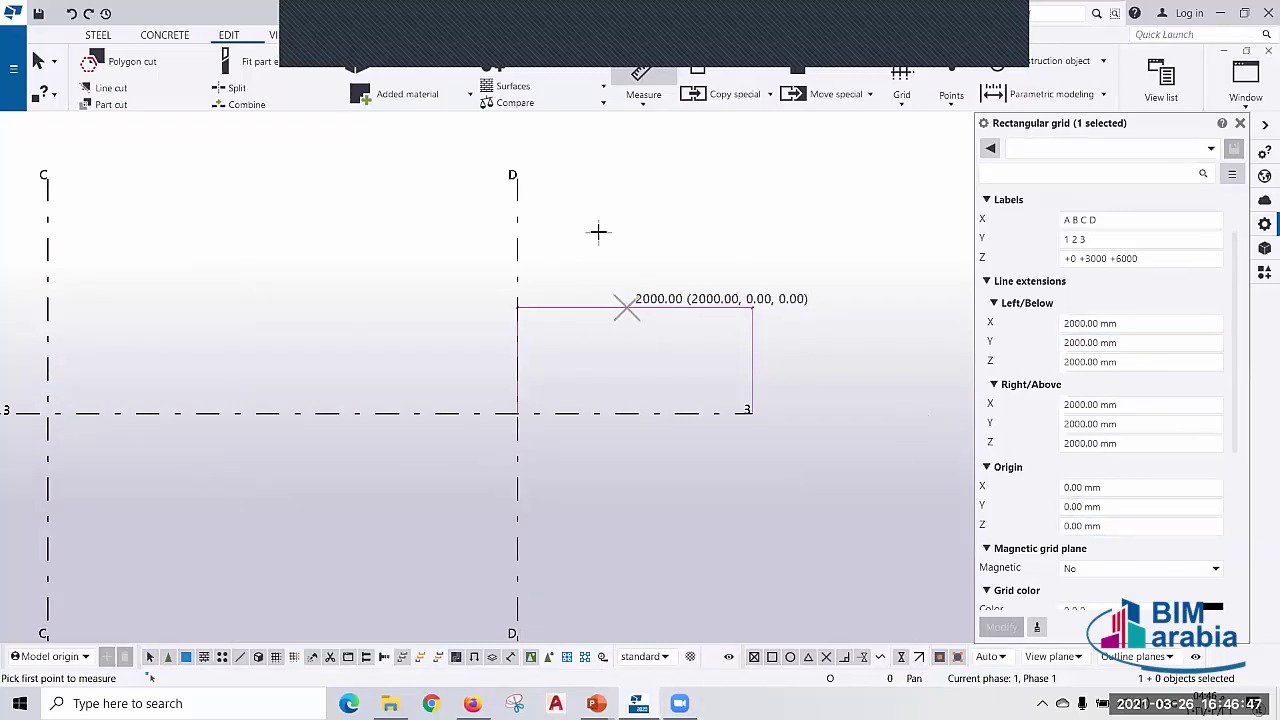
pyautogui.scroll(-3, 622, 240)
pyautogui.scroll(-3, 631, 244)
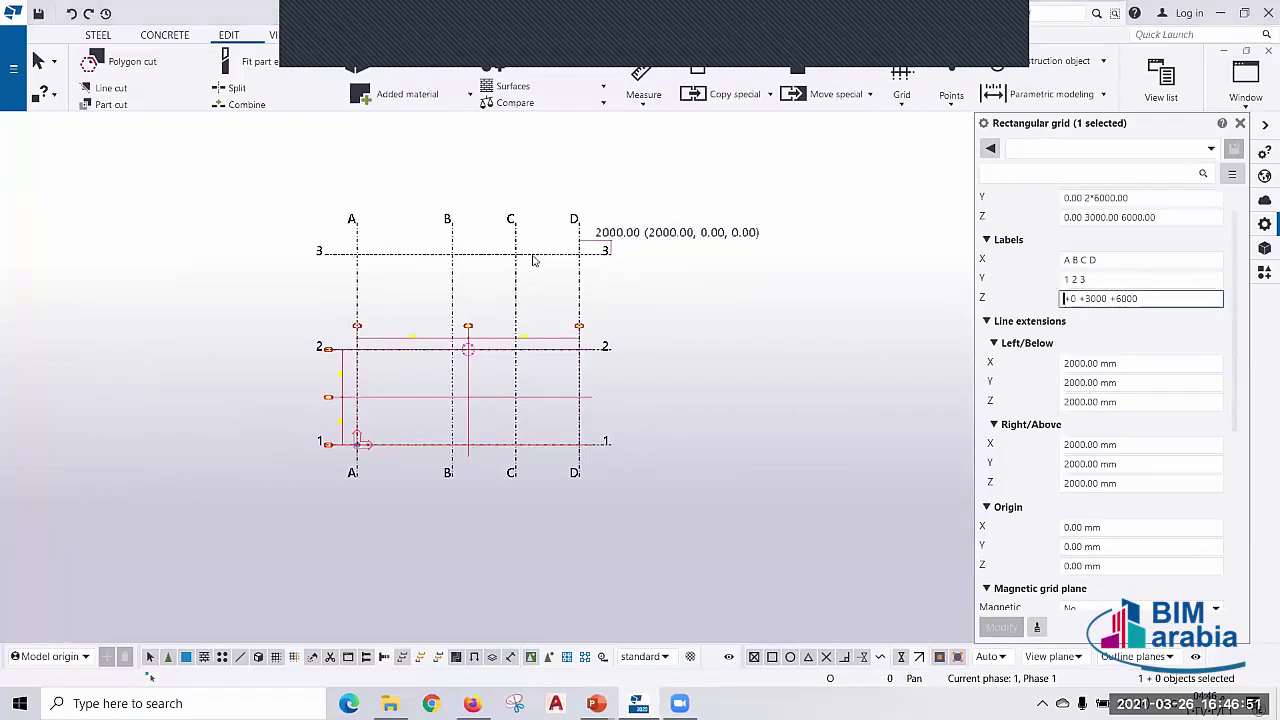
# - Set coordinates X 0 7000 7000 and Y 0 3000 3000, and remove the 6000 Z level
pyautogui.moveTo(1150, 199); pyautogui.dragTo(1085, 199)
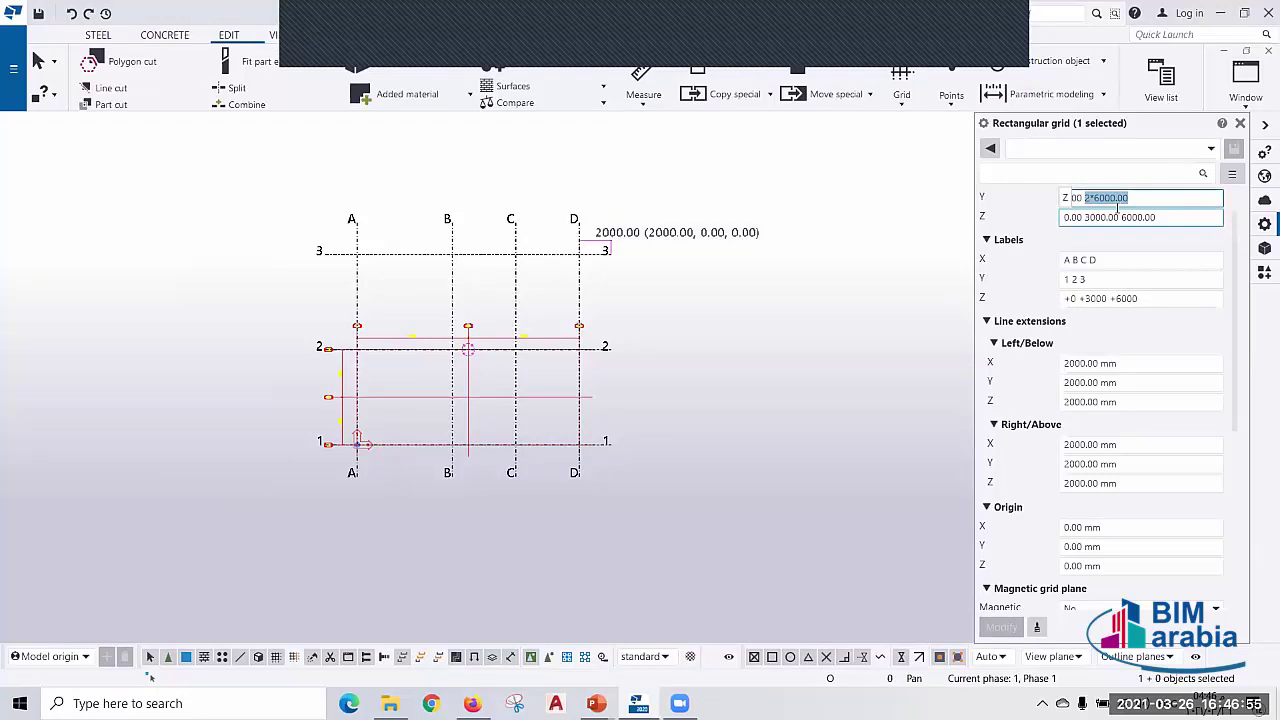
pyautogui.scroll(1, 1118, 204)
pyautogui.moveTo(1166, 218); pyautogui.dragTo(1085, 220)
pyautogui.write('7')
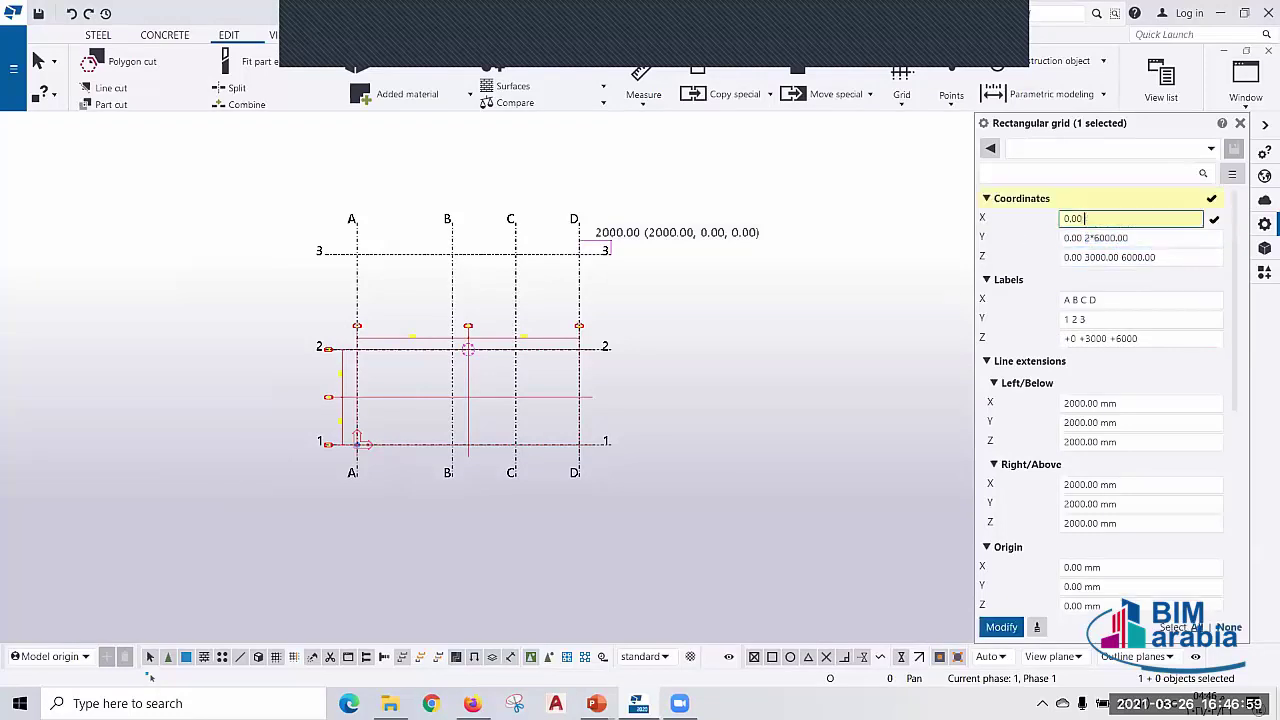
pyautogui.write('000 7000')
pyautogui.moveTo(1152, 229); pyautogui.dragTo(1085, 238)
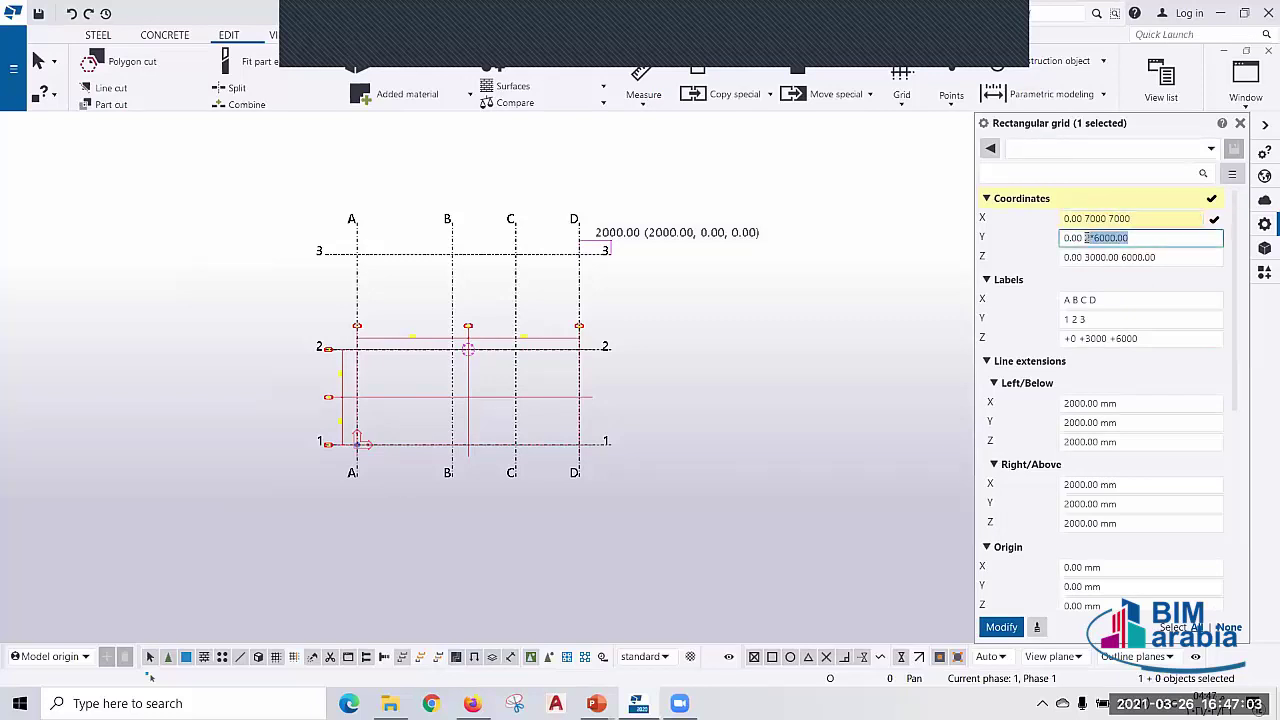
pyautogui.write('3')
pyautogui.write('30')
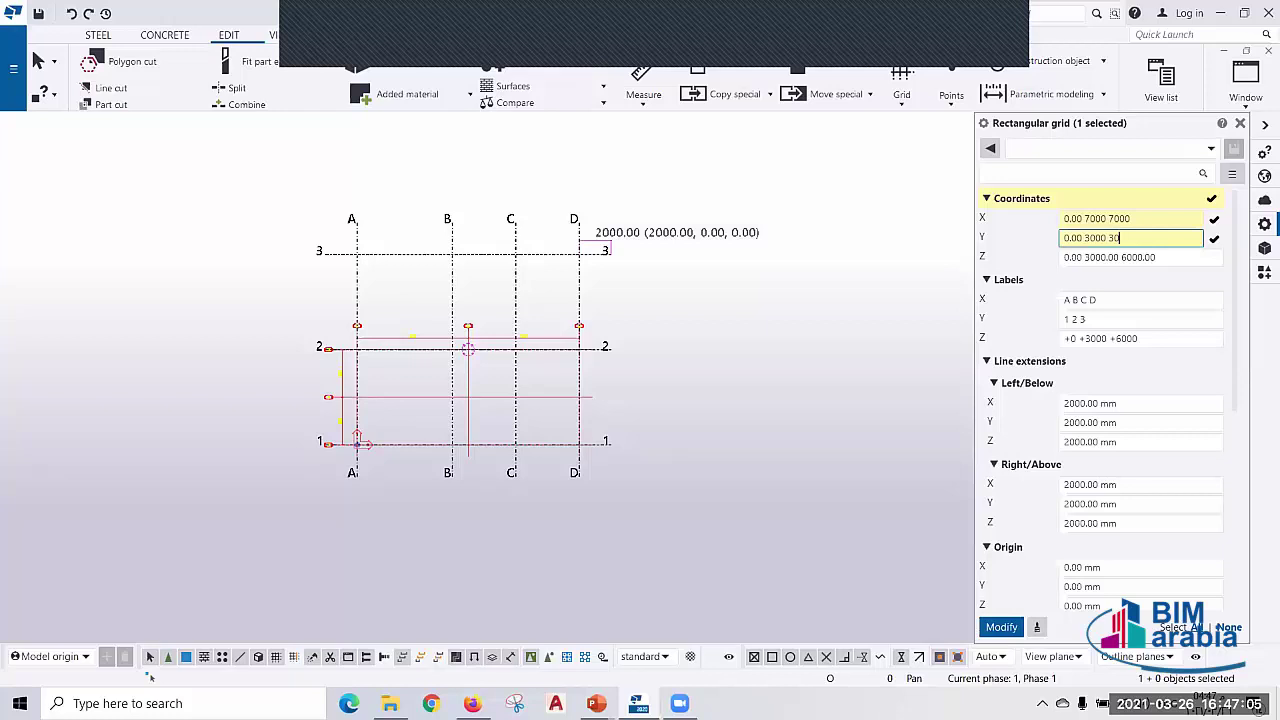
pyautogui.write('00')
pyautogui.click(1160, 257)
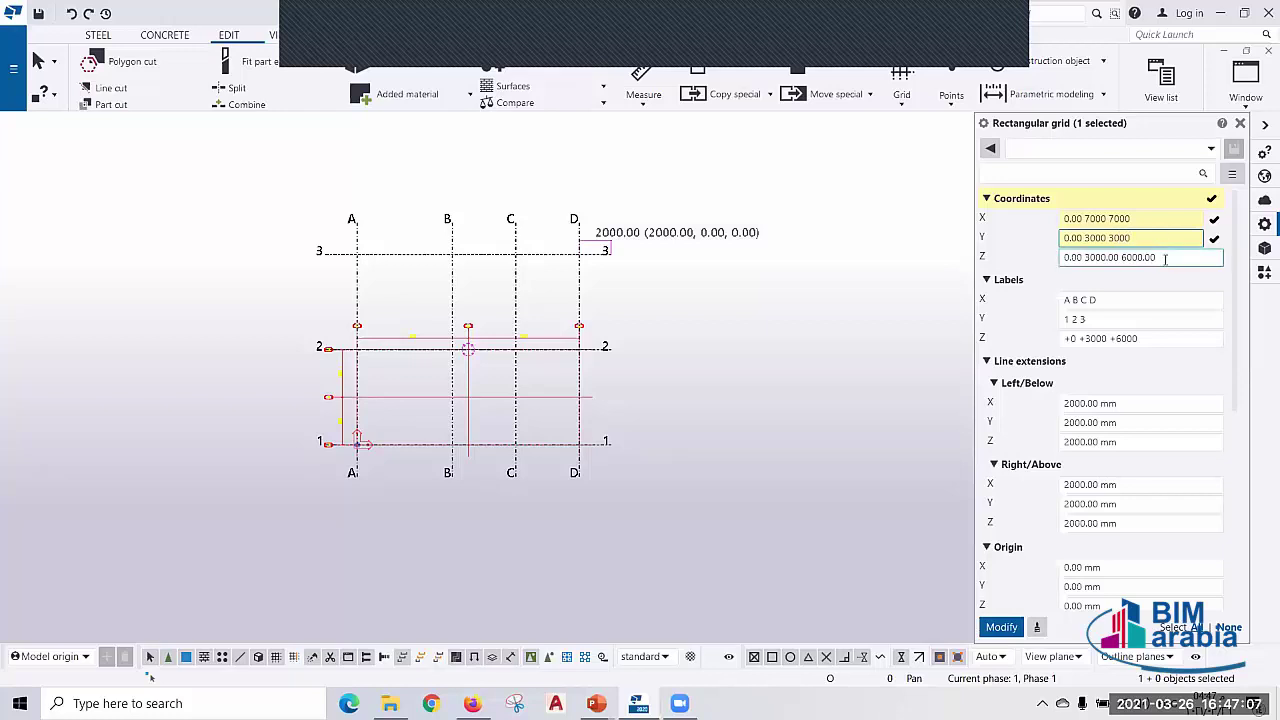
pyautogui.moveTo(1157, 257); pyautogui.dragTo(1125, 256)
pyautogui.press('BackSpace')
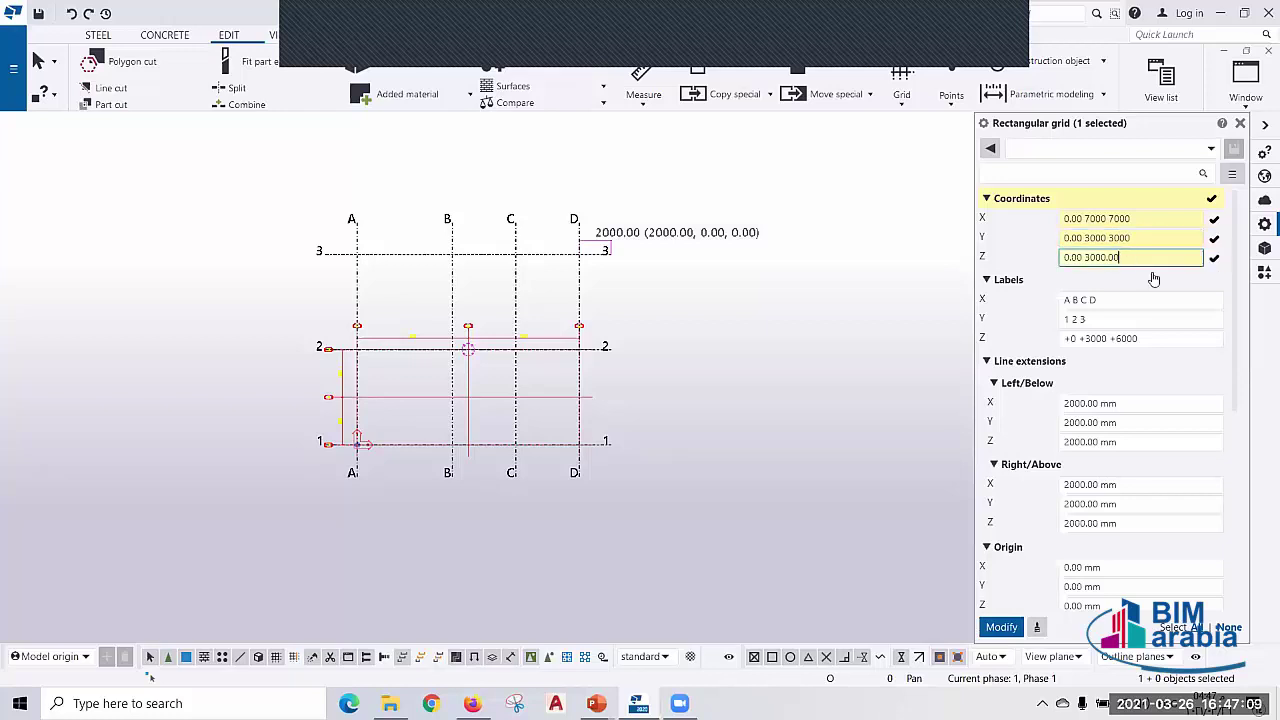
# - Relabel the grid 1 2 3 / A B C with levels +0.00(BOB) +3000(TOS) and apply
pyautogui.click(1105, 299)
pyautogui.click(1105, 299)
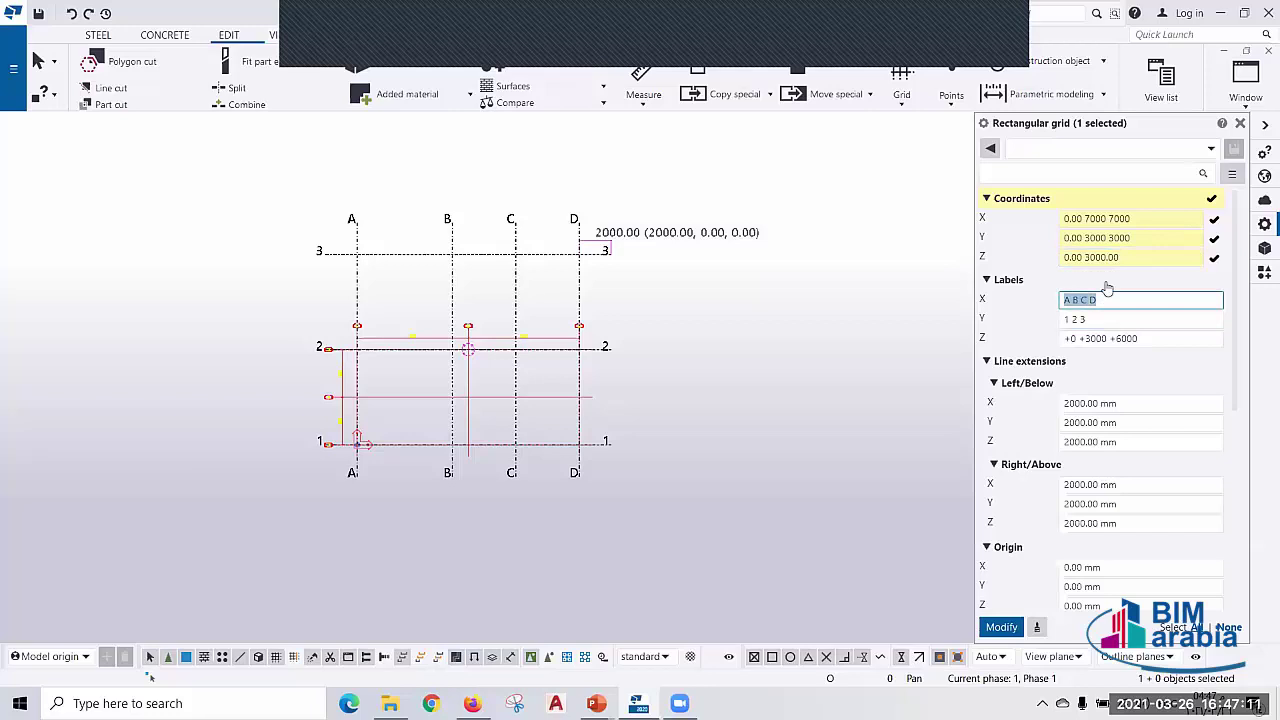
pyautogui.write('1 2 3')
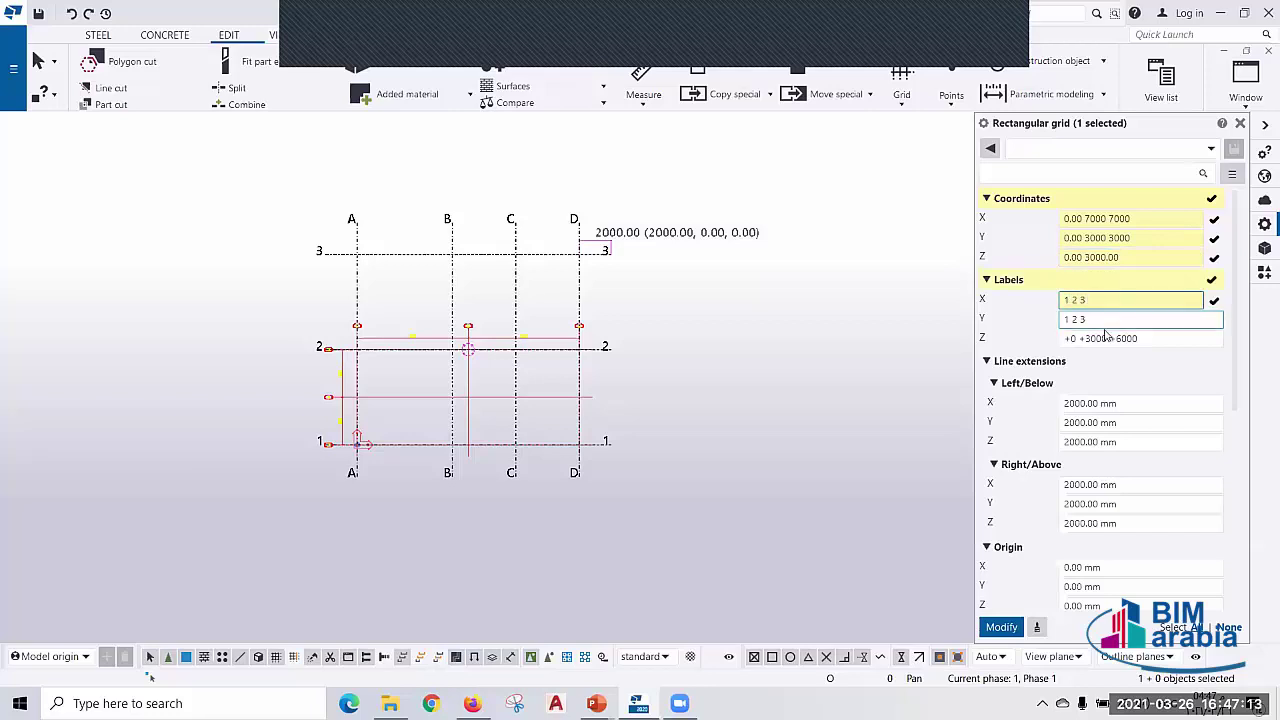
pyautogui.press('Tab')
pyautogui.write('A B')
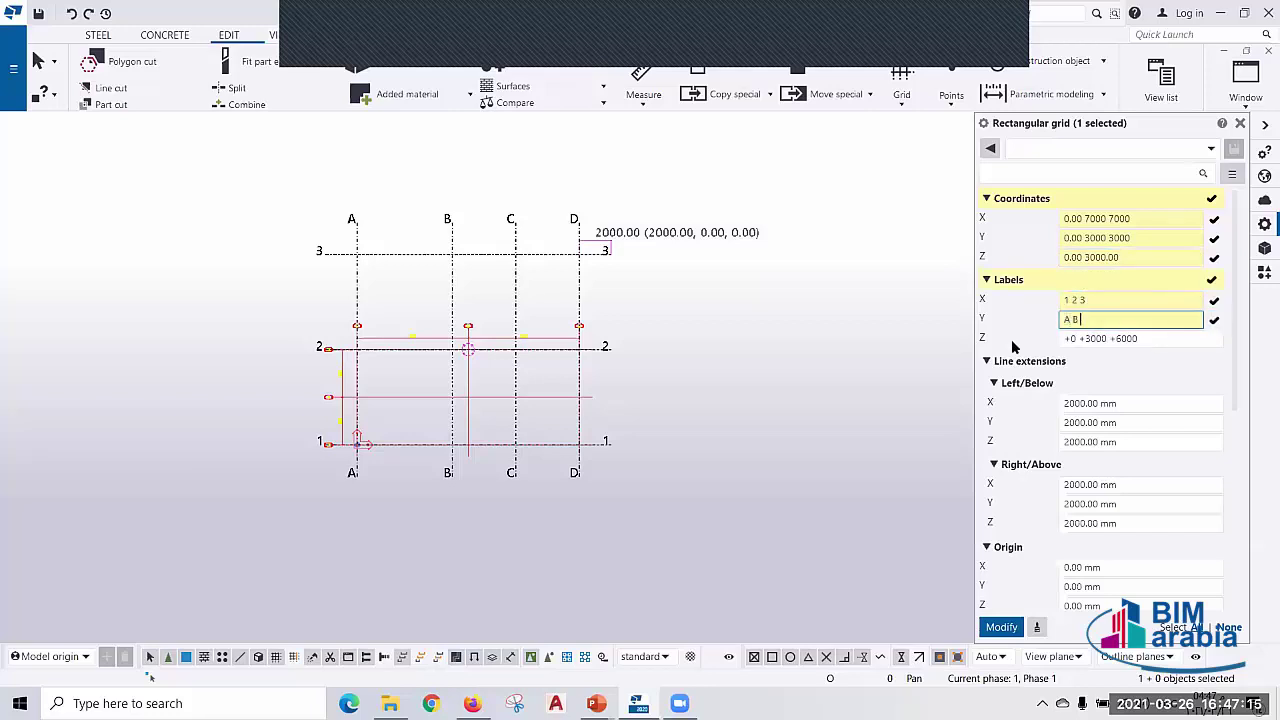
pyautogui.write(' C')
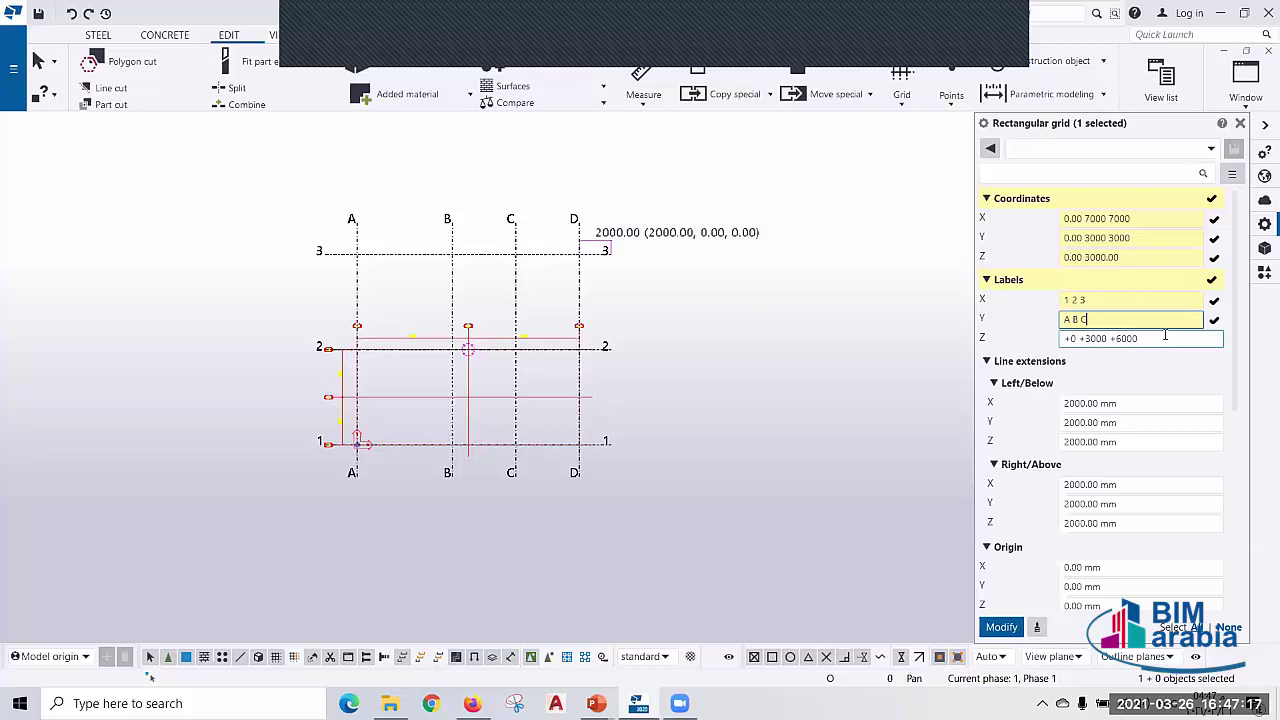
pyautogui.moveTo(1138, 338); pyautogui.dragTo(1077, 338)
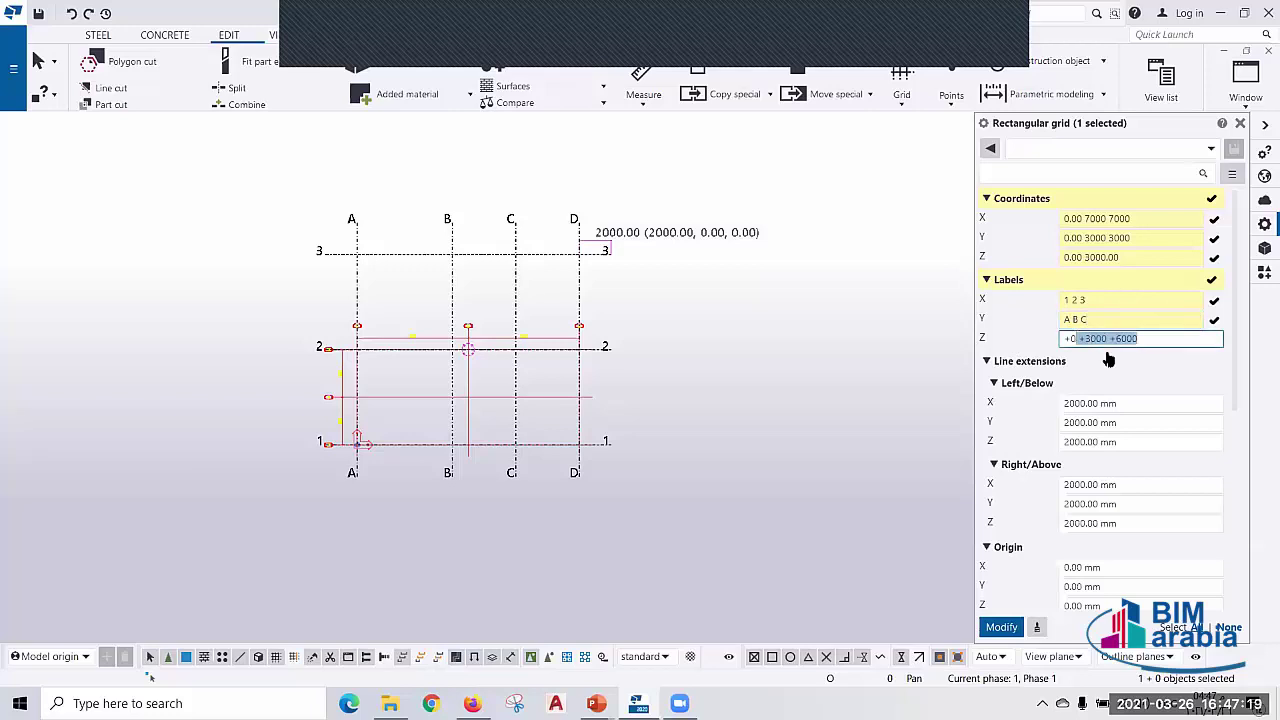
pyautogui.write('.00')
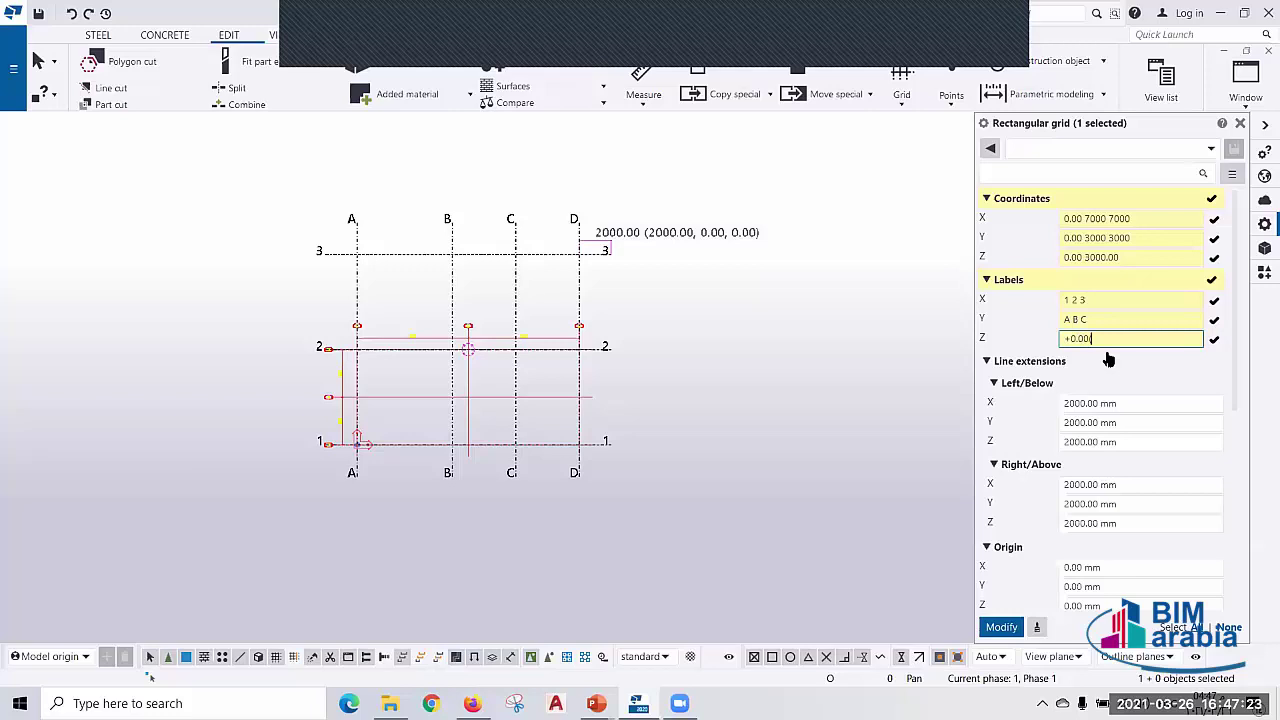
pyautogui.write('(BOB)')
pyautogui.write(' +3000')
pyautogui.write('(T')
pyautogui.write('OS')
pyautogui.press('Return')
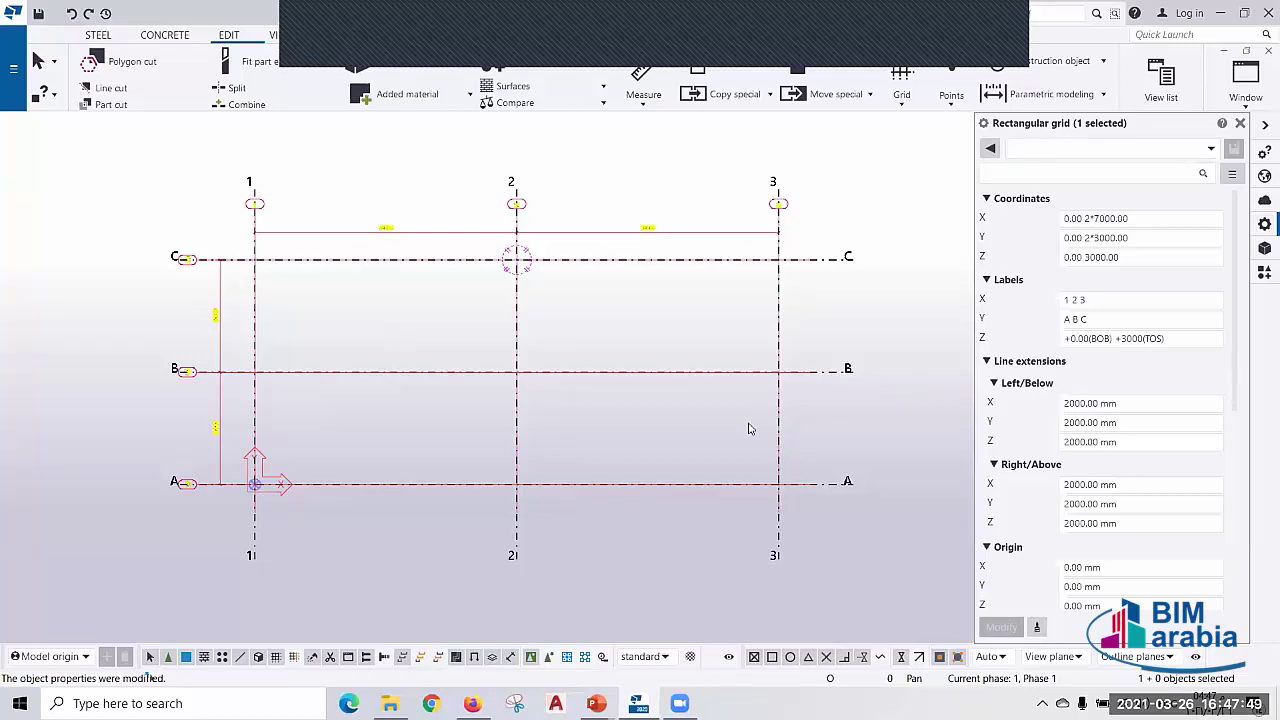
pyautogui.press('Escape')
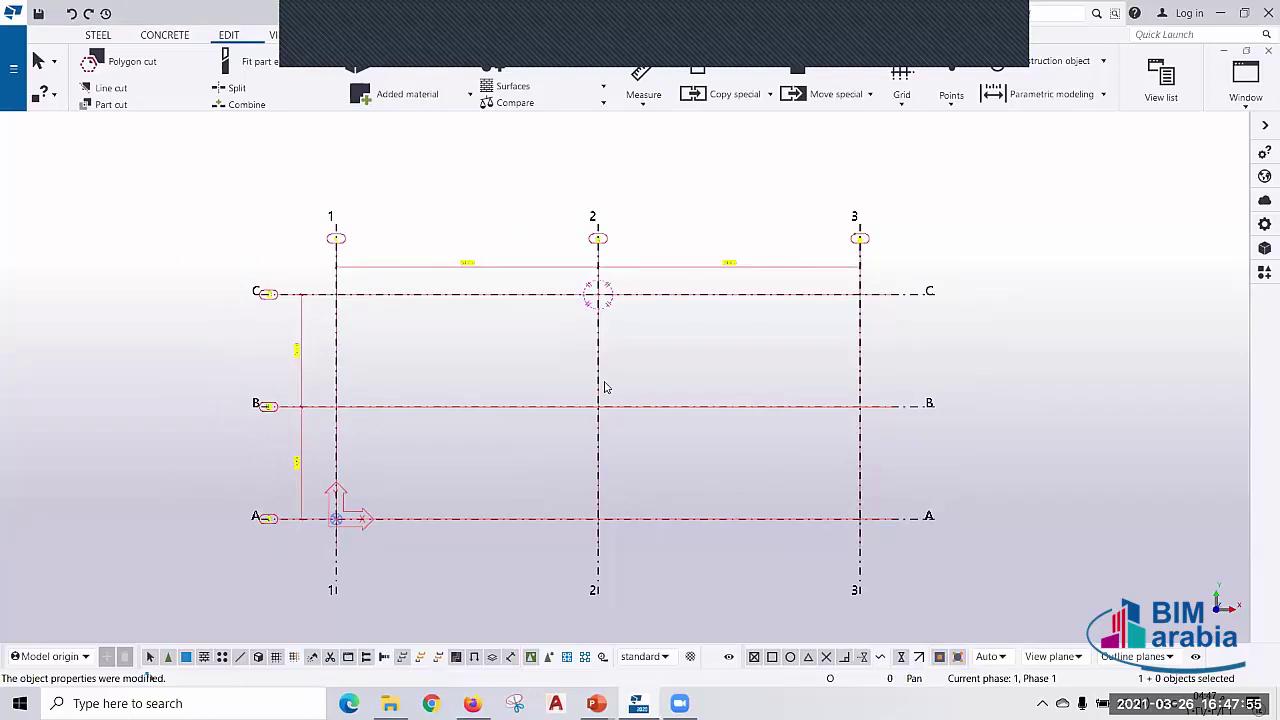
# - Window-select all grid lines 1–3 and A–C, then toggle to a 3D view with Ctrl+P
pyautogui.scroll(-3, 616, 391)
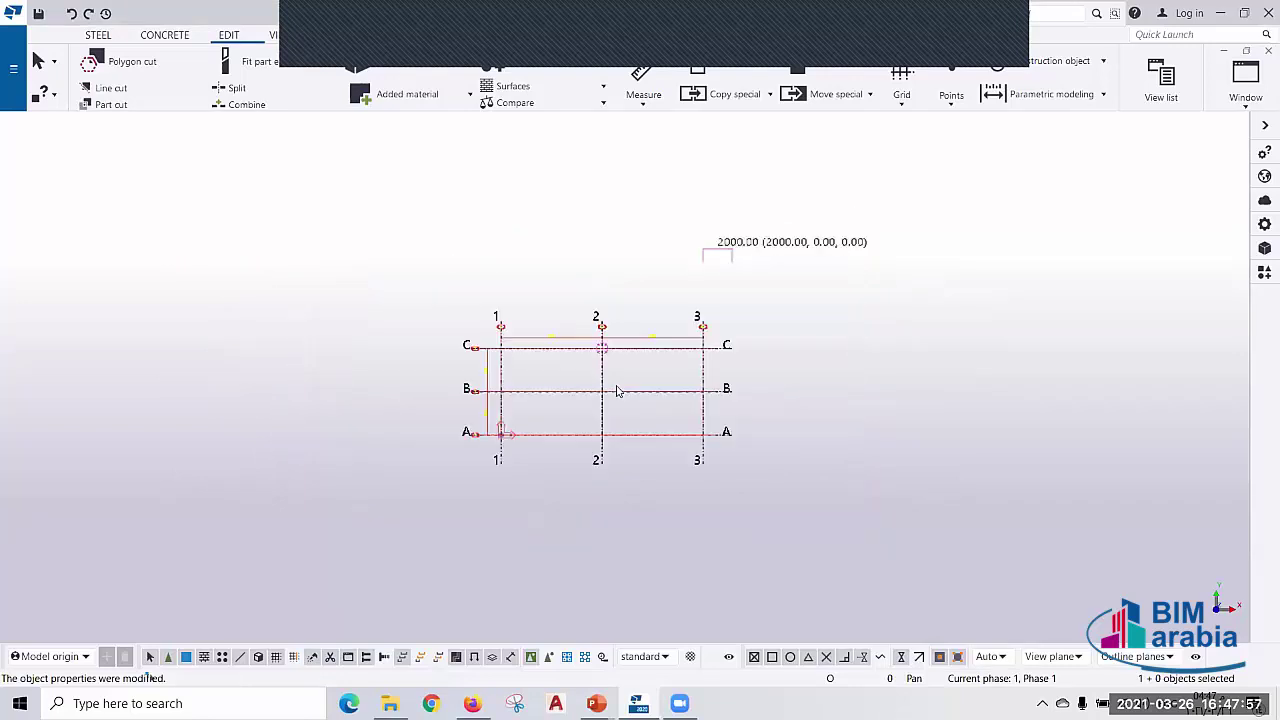
pyautogui.scroll(-2, 616, 391)
pyautogui.scroll(2, 565, 436)
pyautogui.scroll(4, 640, 362)
pyautogui.scroll(-4, 651, 331)
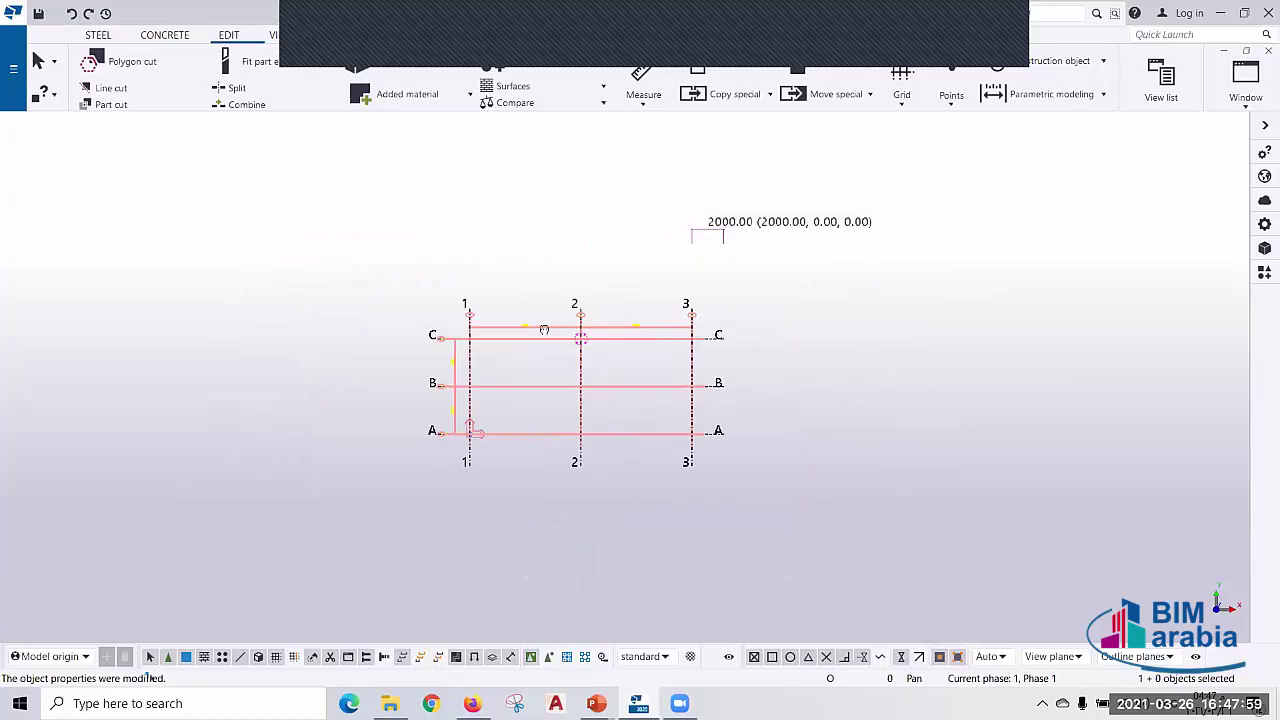
pyautogui.scroll(-2, 545, 330)
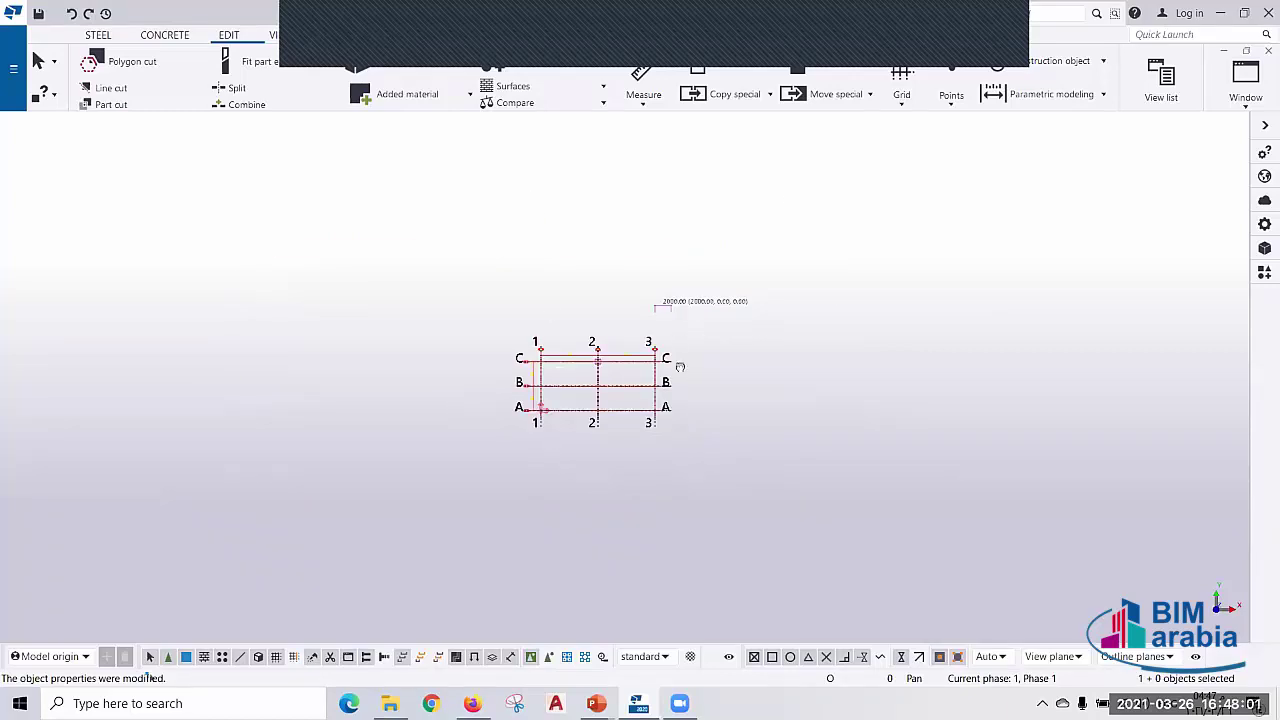
pyautogui.moveTo(677, 366); pyautogui.dragTo(826, 341, button='middle')
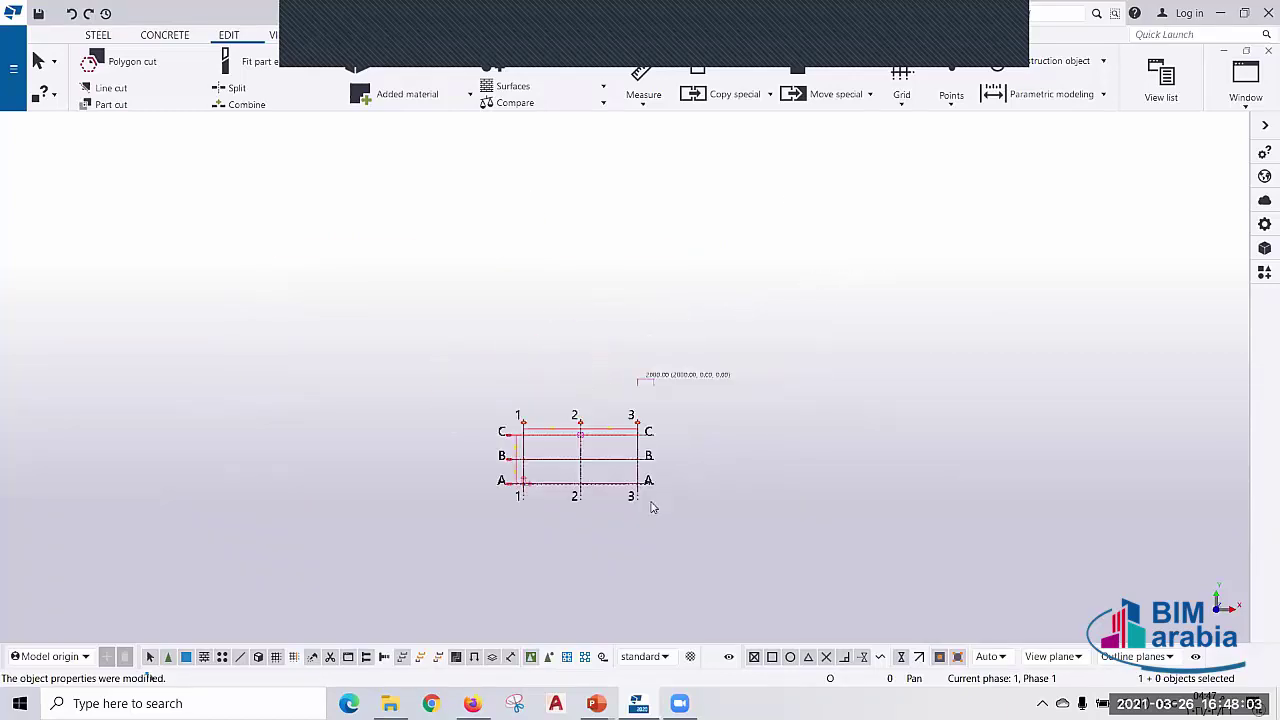
pyautogui.moveTo(667, 440); pyautogui.dragTo(712, 409, button='middle')
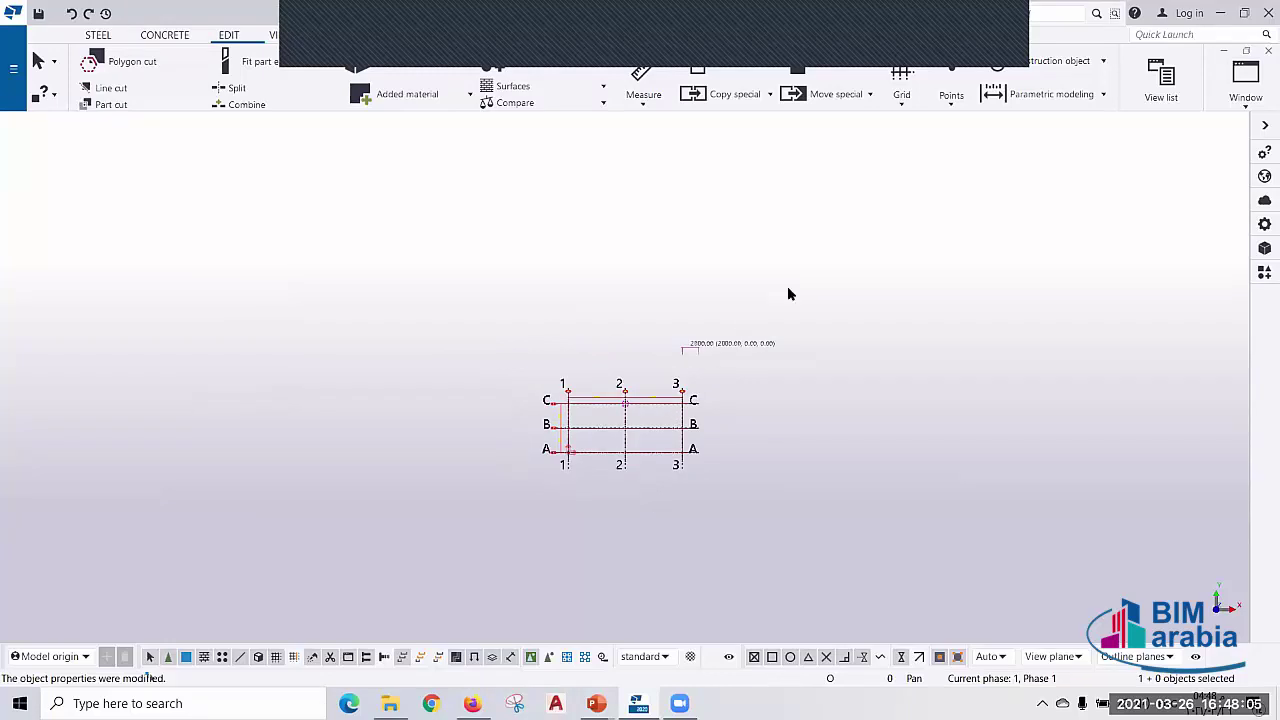
pyautogui.moveTo(790, 287); pyautogui.dragTo(545, 515)
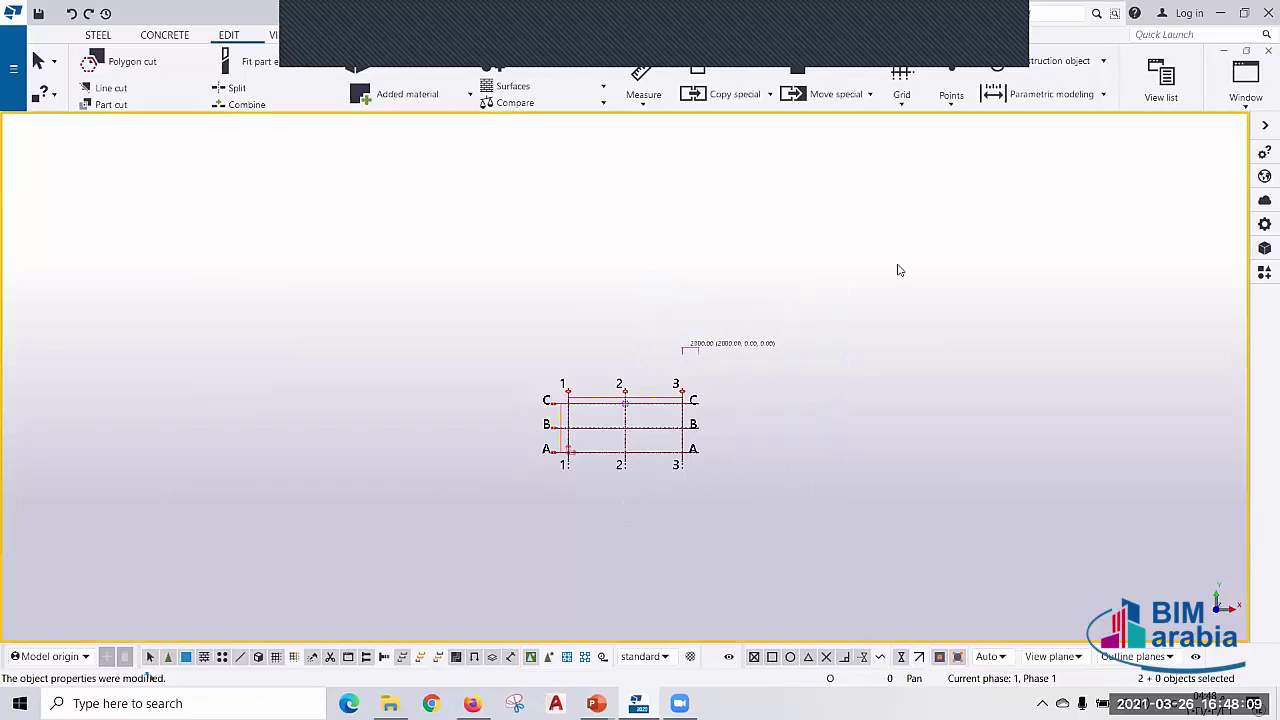
pyautogui.scroll(3, 736, 376)
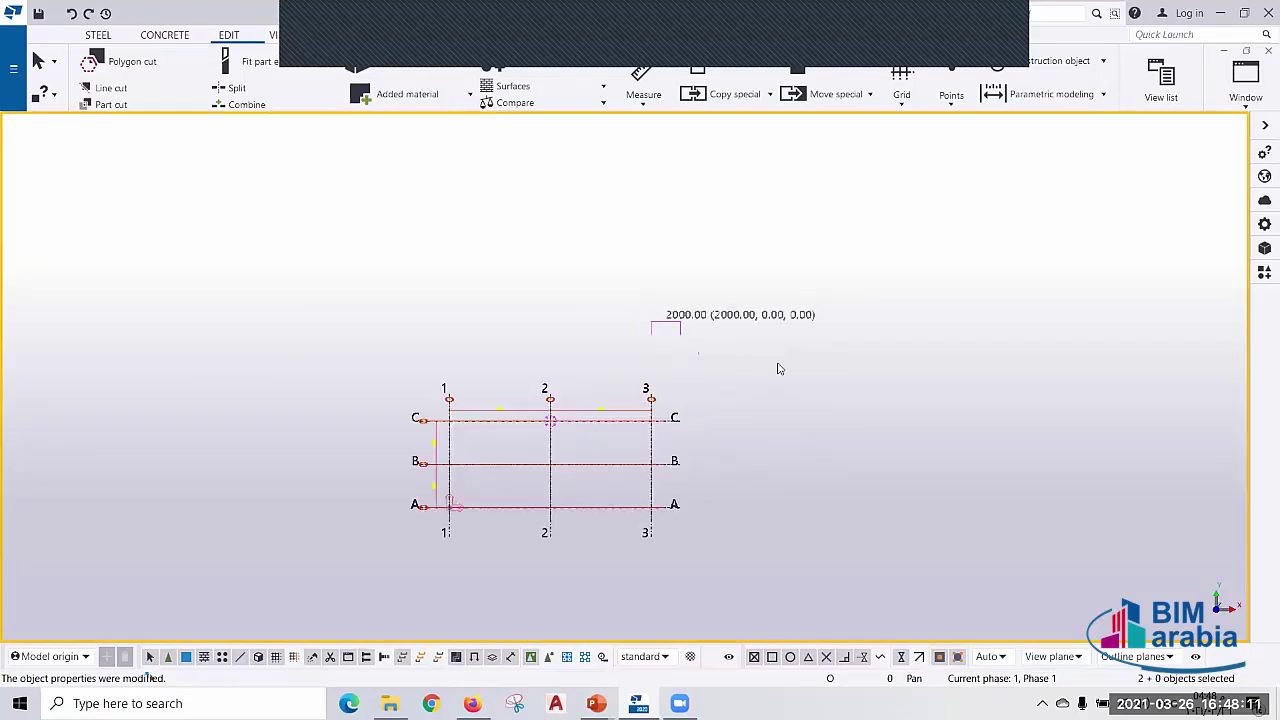
pyautogui.scroll(2, 779, 369)
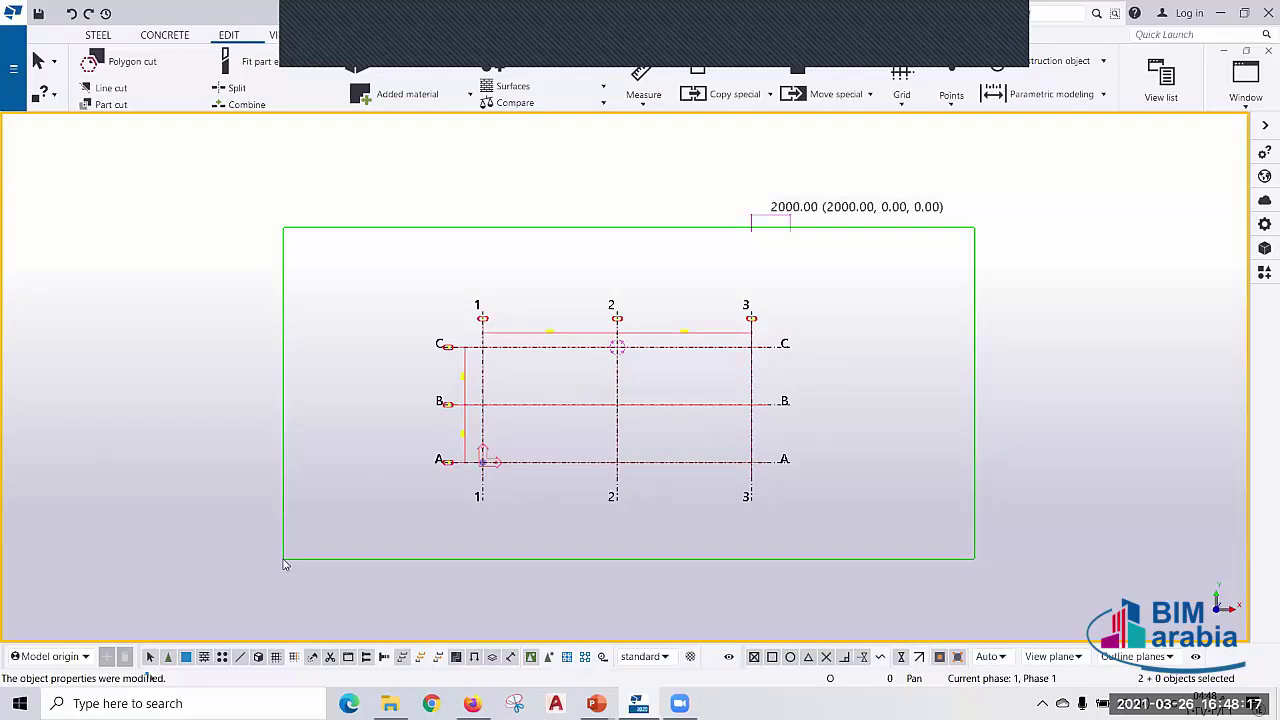
pyautogui.moveTo(283, 565); pyautogui.dragTo(340, 563)
pyautogui.moveTo(249, 237)
pyautogui.mouseDown()
pyautogui.moveTo(466, 362)
pyautogui.moveTo(941, 574)
pyautogui.mouseUp()
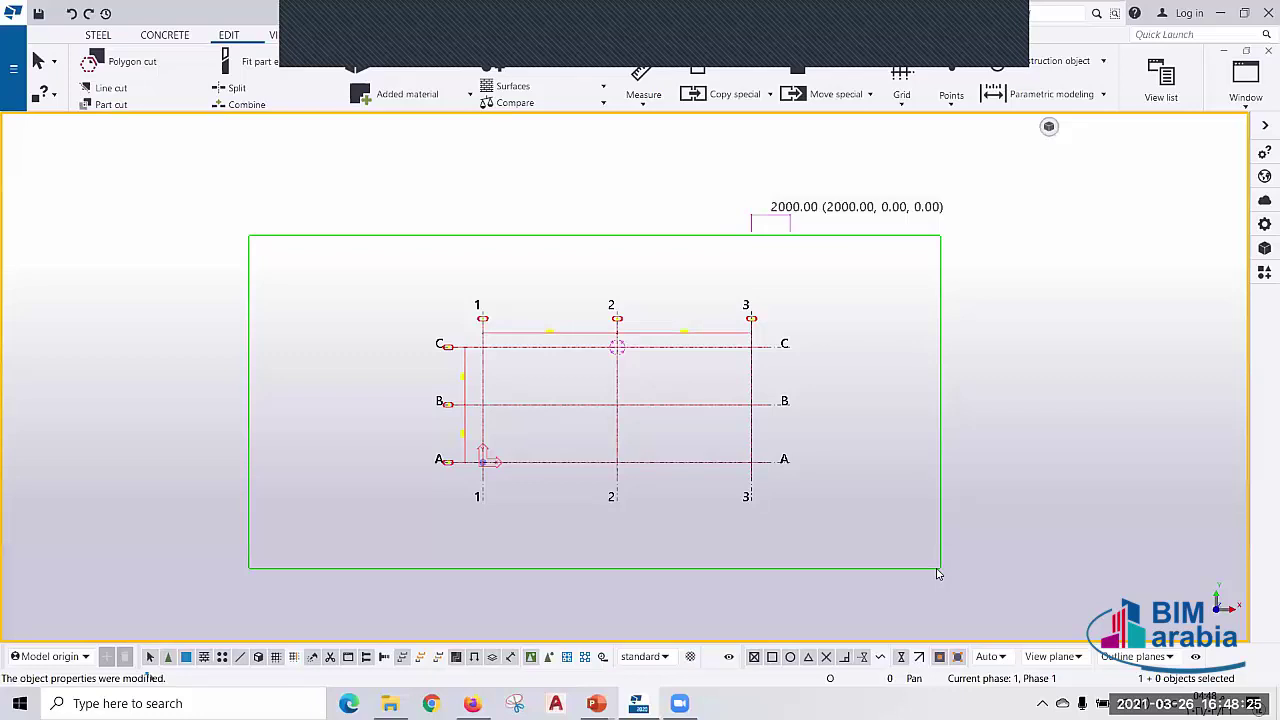
pyautogui.moveTo(941, 574); pyautogui.dragTo(940, 573)
pyautogui.scroll(-1, 818, 567)
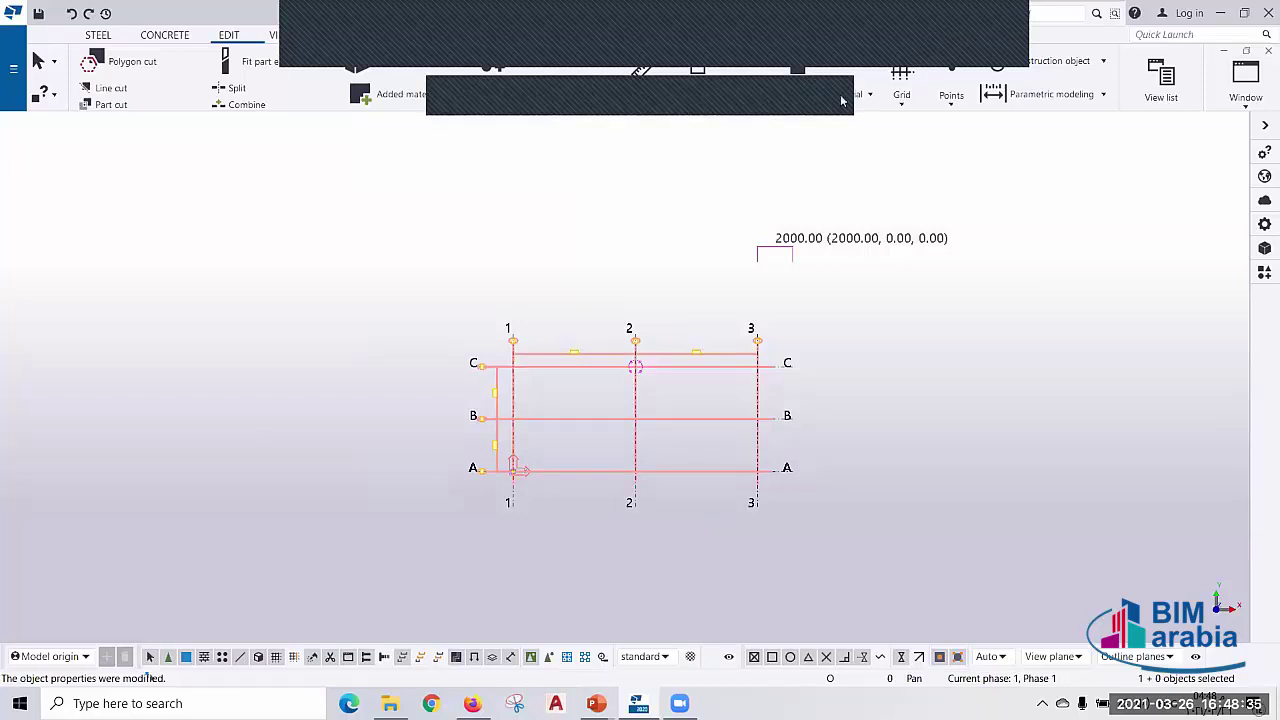
pyautogui.hotkey('ctrl', 'p')
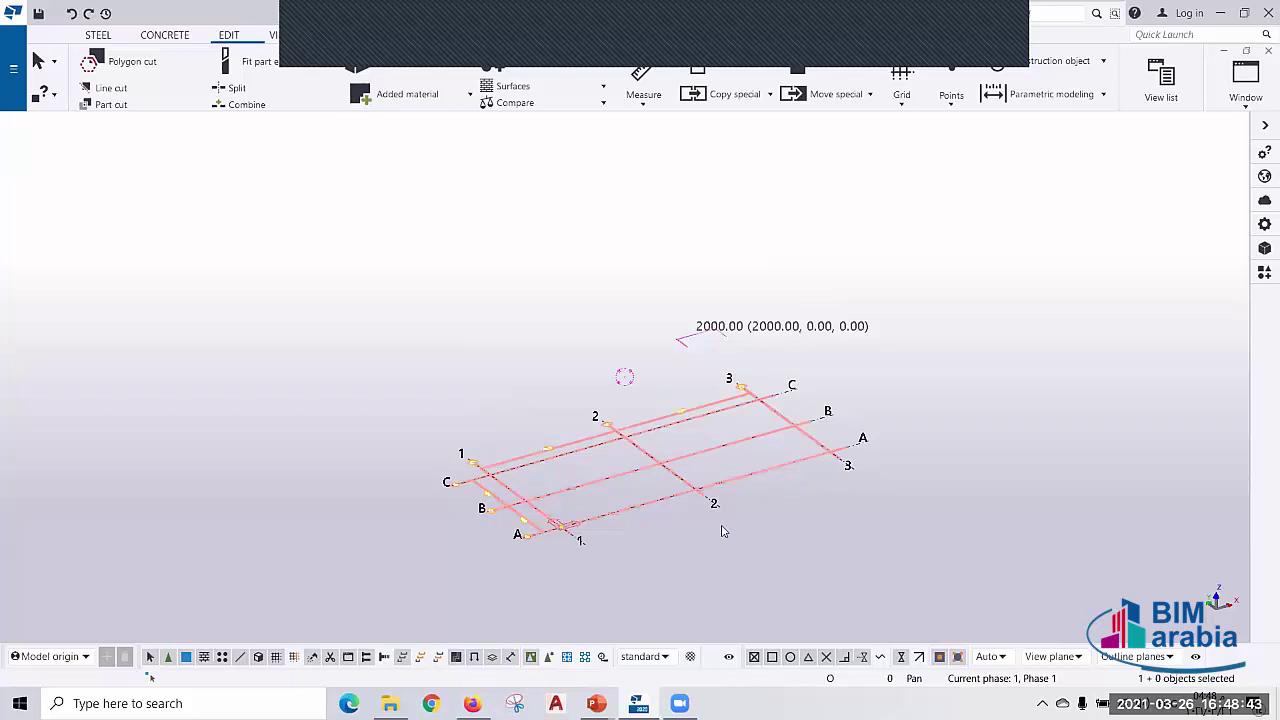
# - Clear the grid selection and run Redraw View to remove the 2000.00 measurement
pyautogui.moveTo(723, 531); pyautogui.dragTo(623, 491, button='middle')
pyautogui.scroll(2, 665, 195)
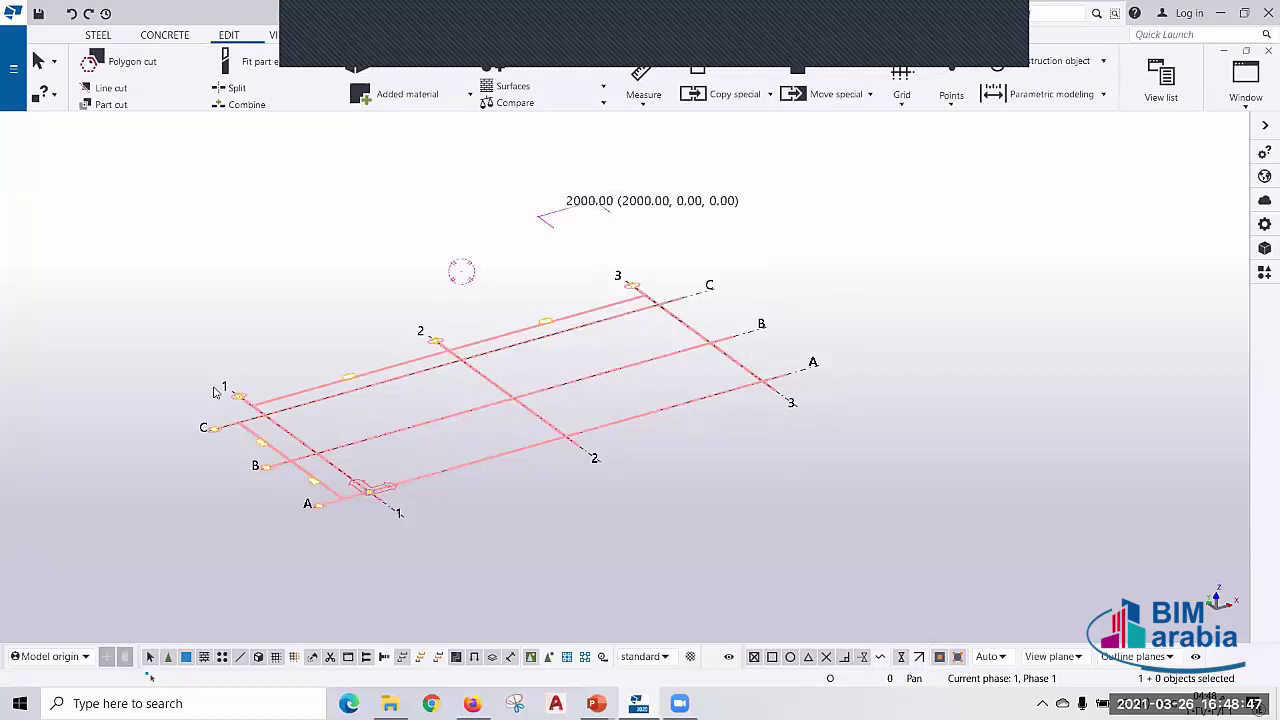
pyautogui.scroll(1, 214, 385)
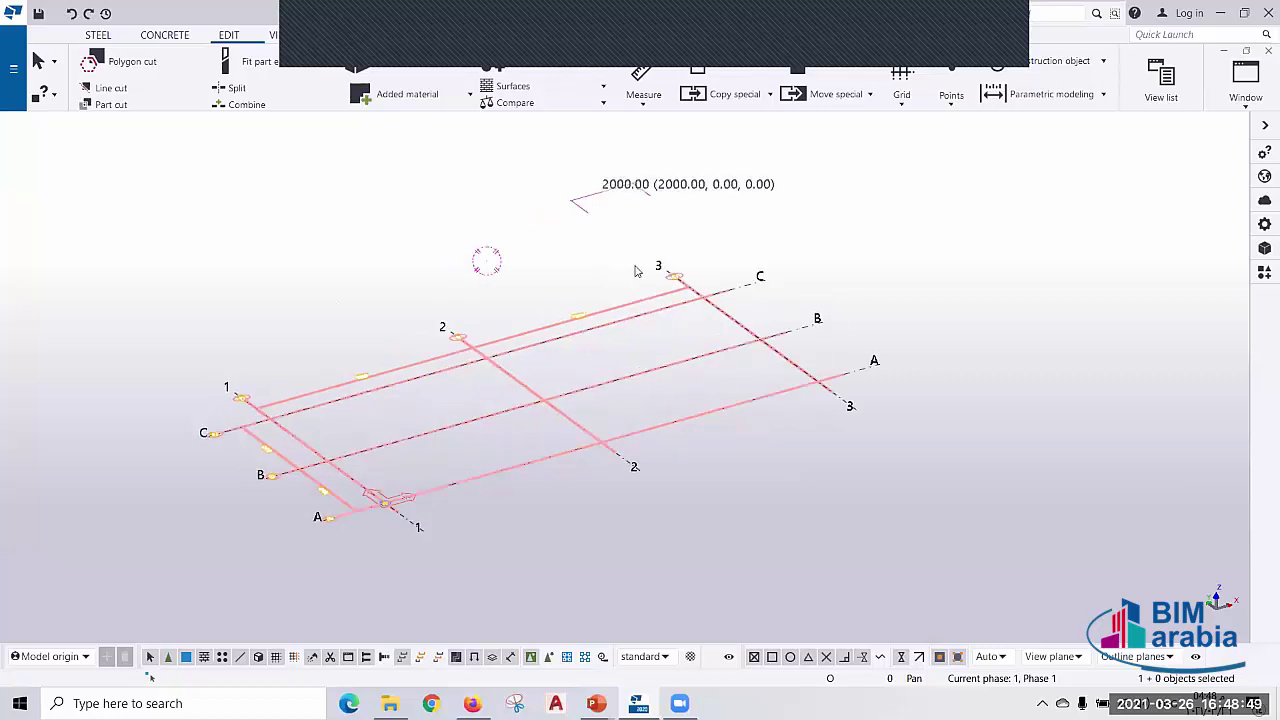
pyautogui.rightClick(369, 252)
pyautogui.click(333, 262)
pyautogui.rightClick(333, 262)
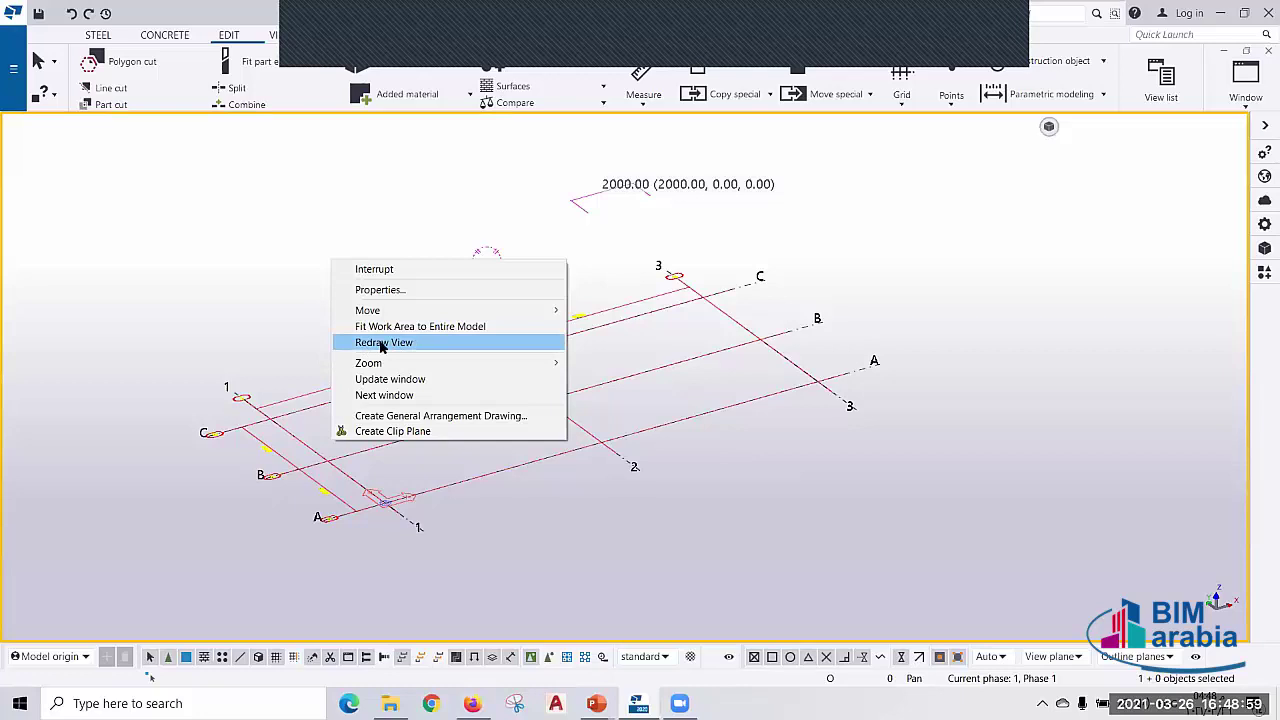
pyautogui.click(382, 346)
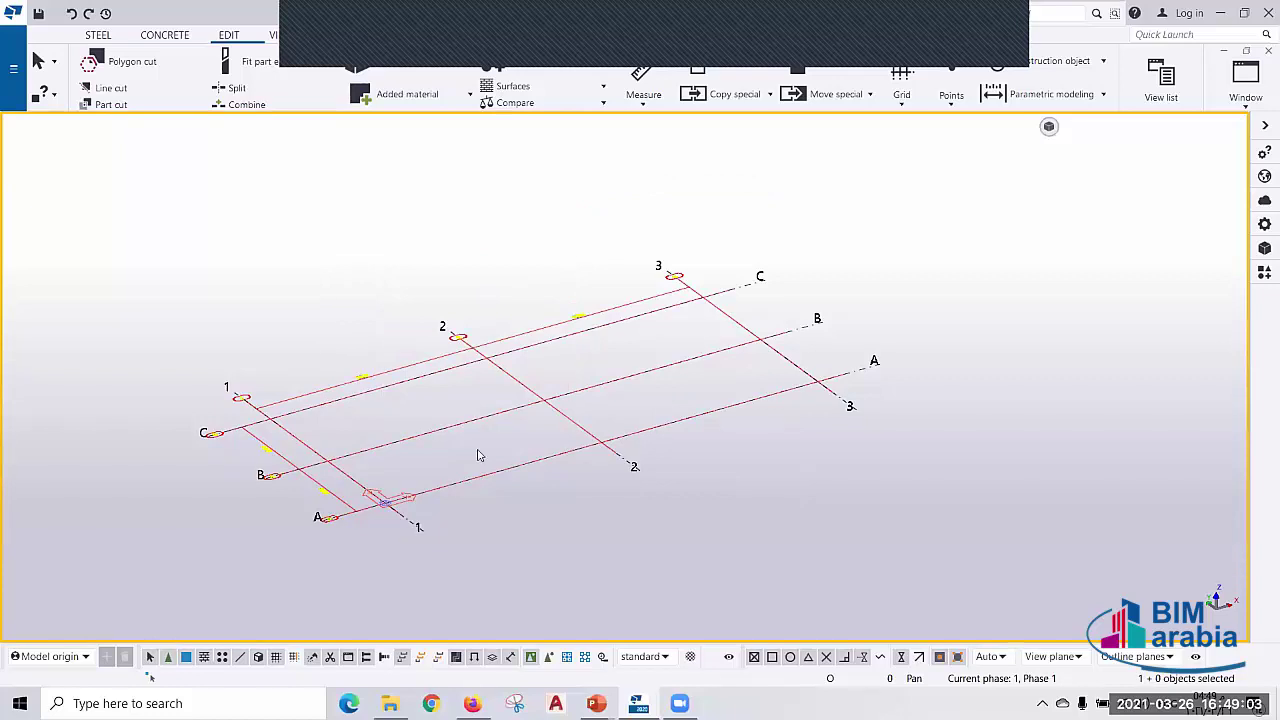
pyautogui.moveTo(331, 424); pyautogui.dragTo(437, 455, button='middle')
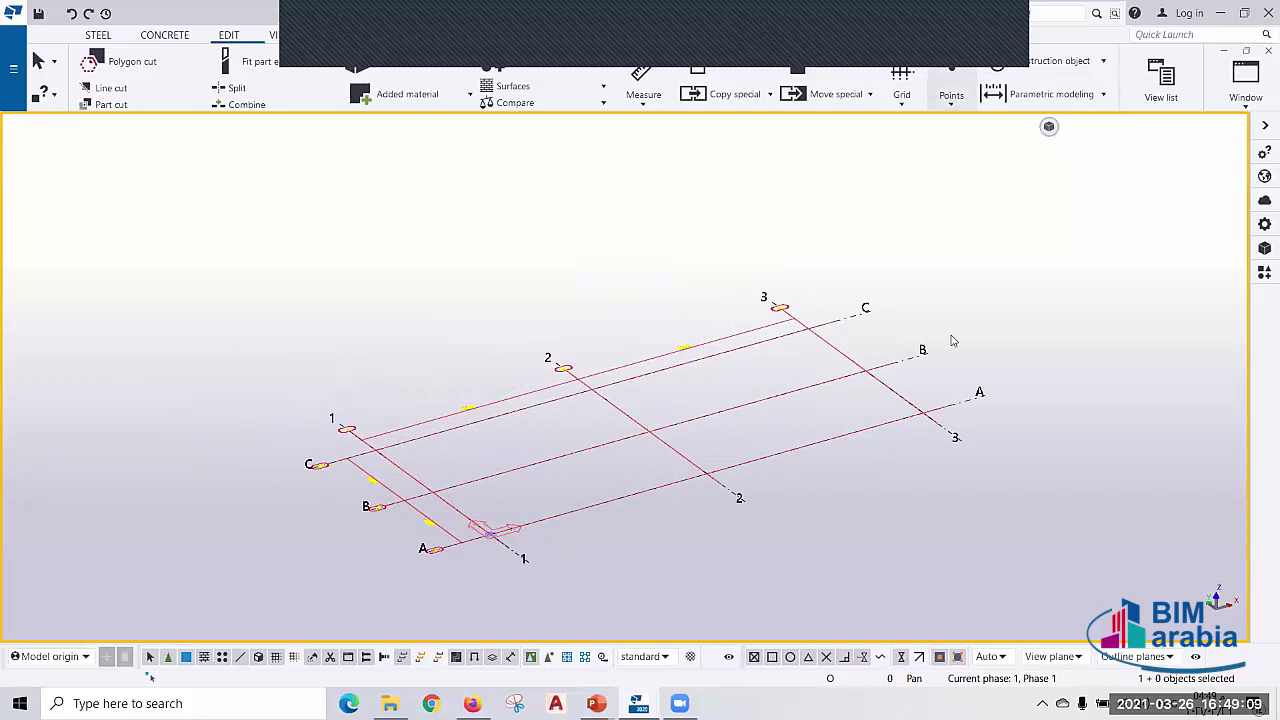
pyautogui.doubleClick(658, 319)
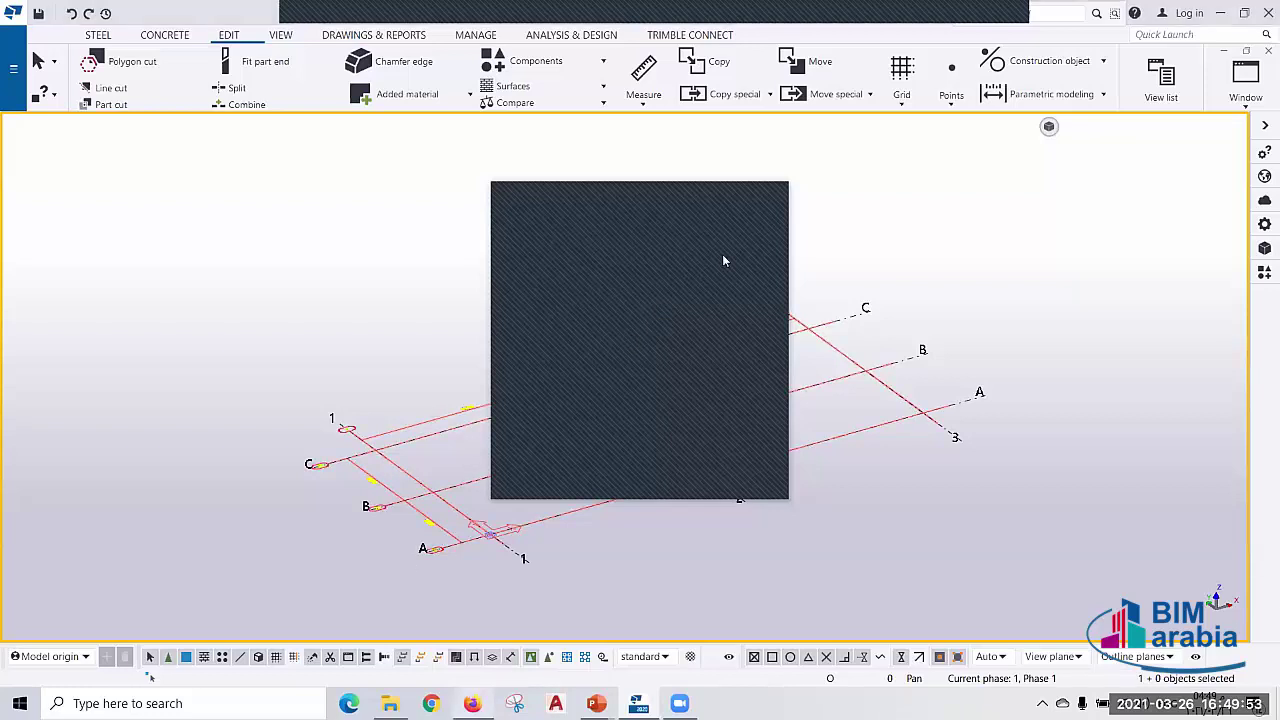
pyautogui.hotkey('alt', 'Tab')
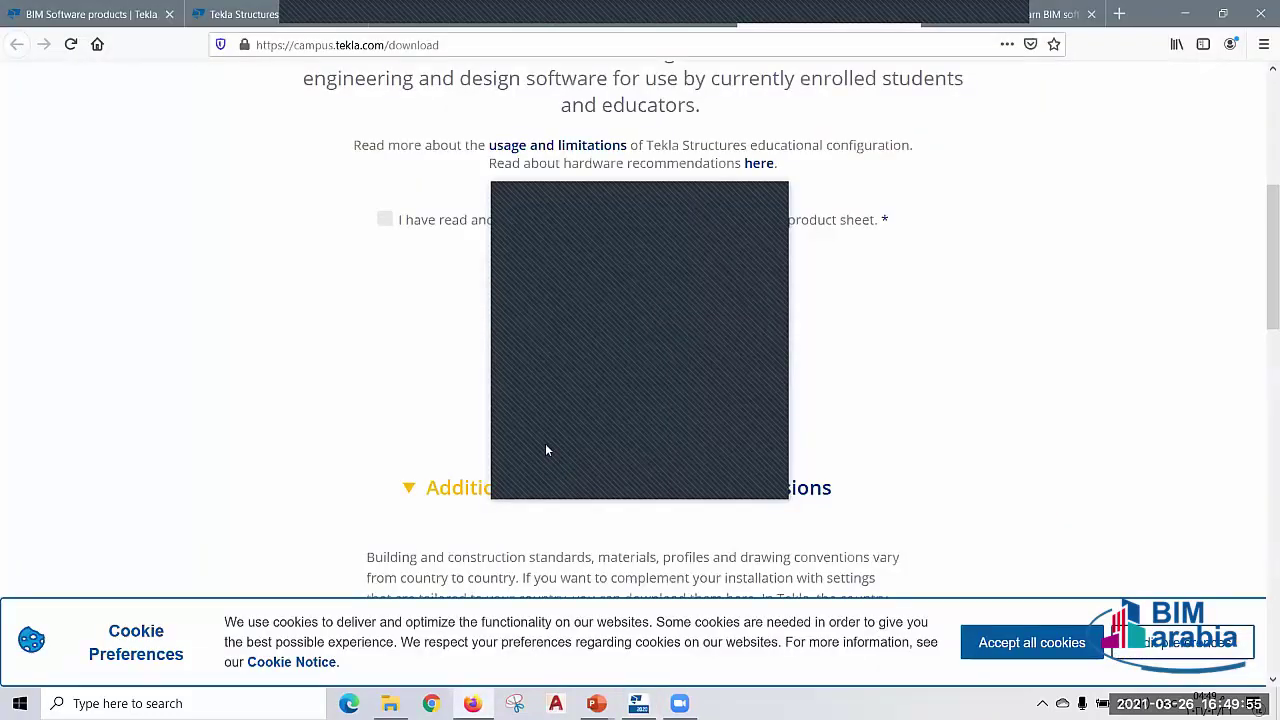
pyautogui.scroll(-3, 541, 241)
pyautogui.scroll(-5, 541, 241)
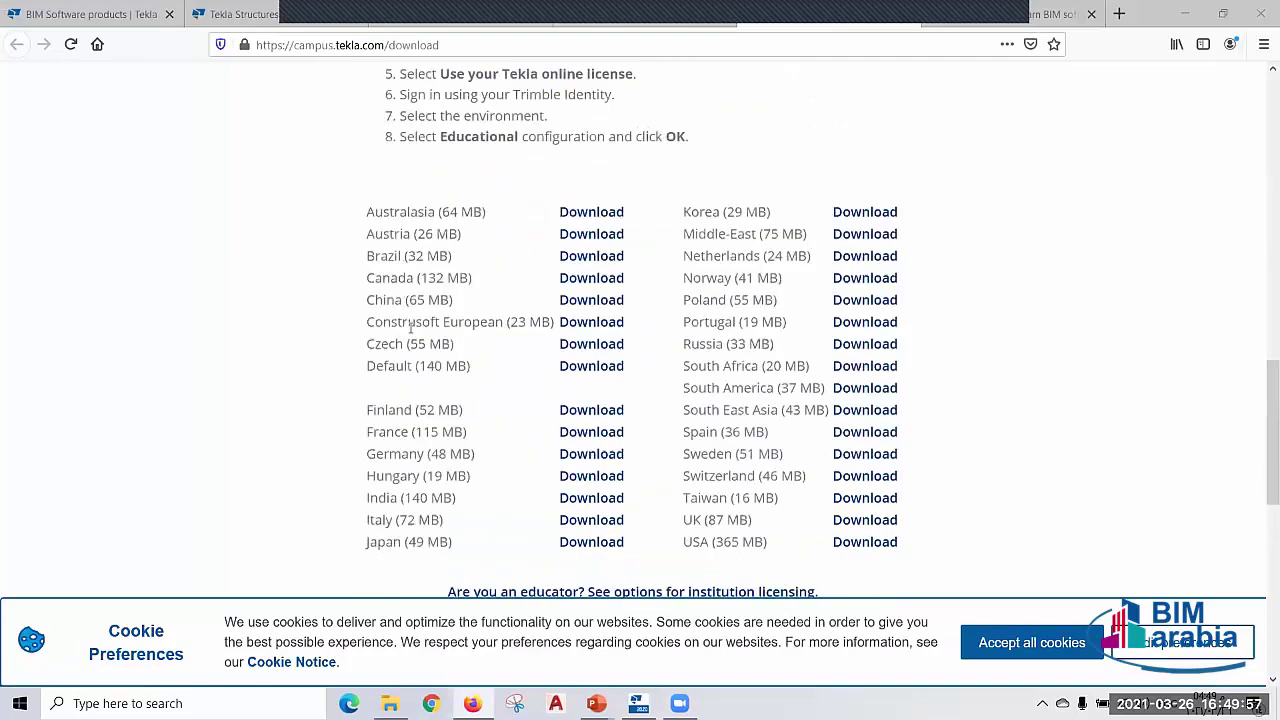
pyautogui.scroll(-1, 393, 344)
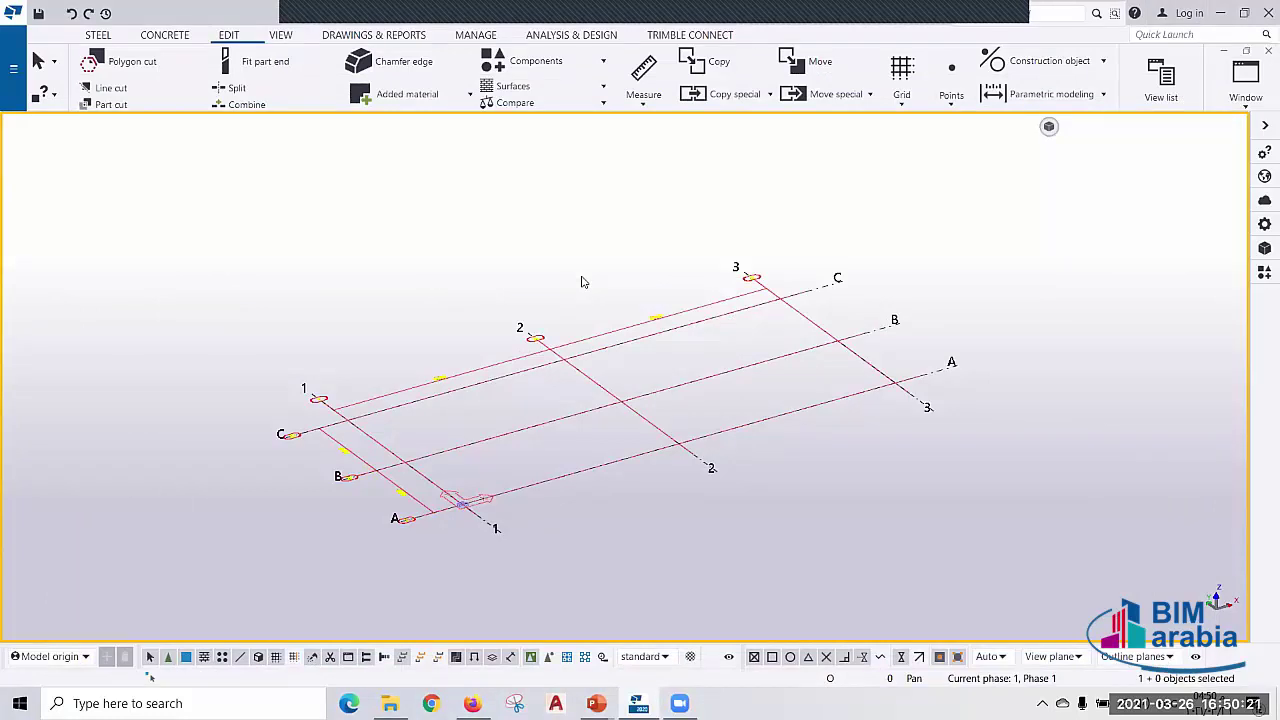
pyautogui.moveTo(604, 298); pyautogui.dragTo(644, 311, button='middle')
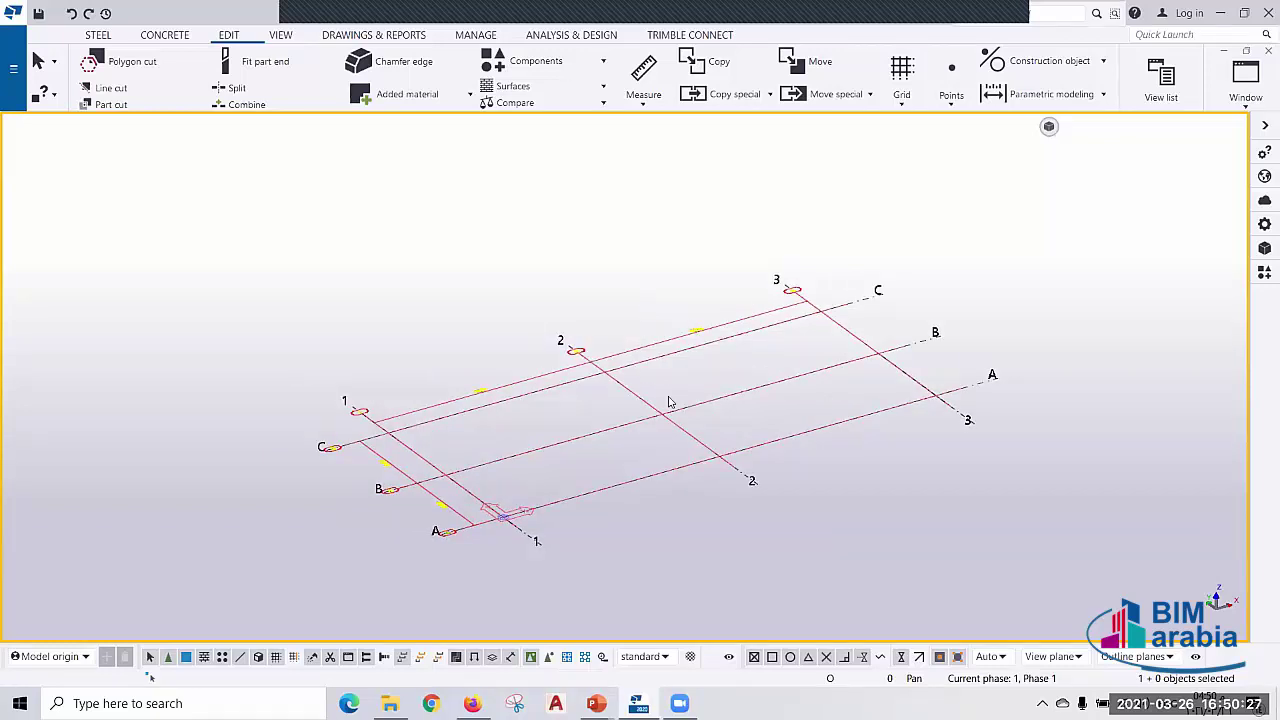
pyautogui.hotkey('alt', 'Tab')
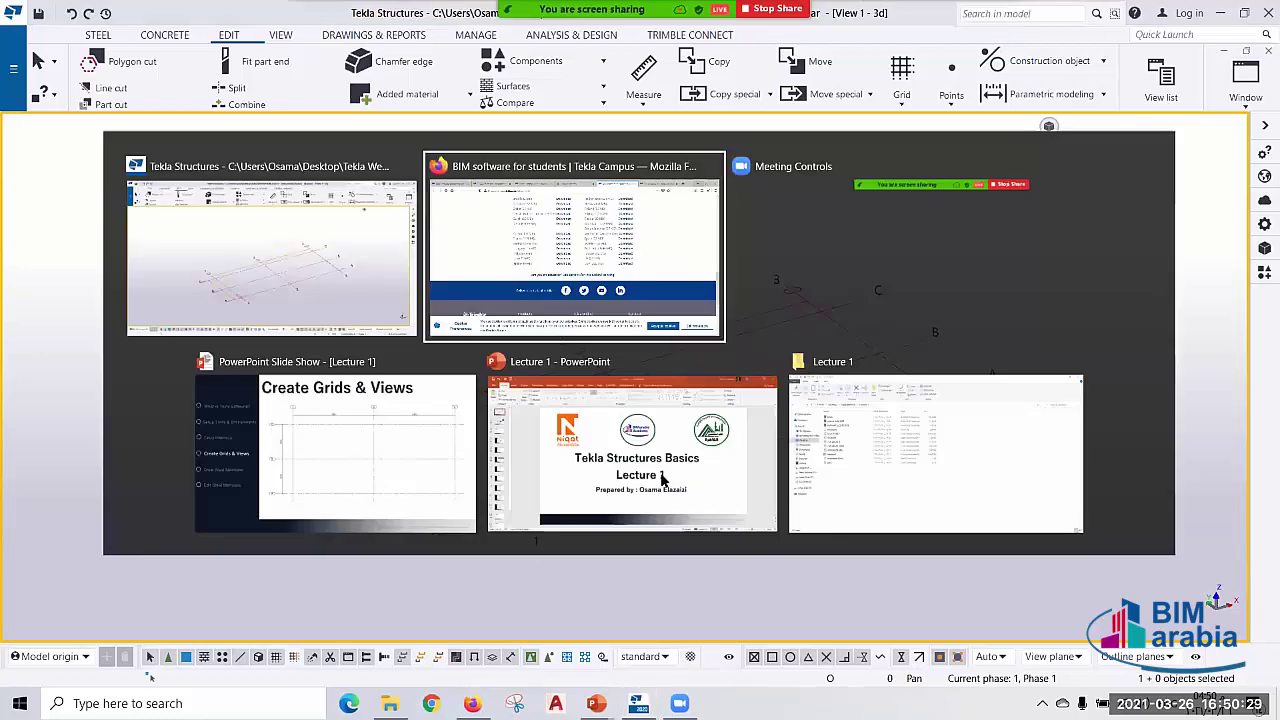
pyautogui.hotkey('alt', 'Tab')
pyautogui.hotkey('alt', 'Tab')
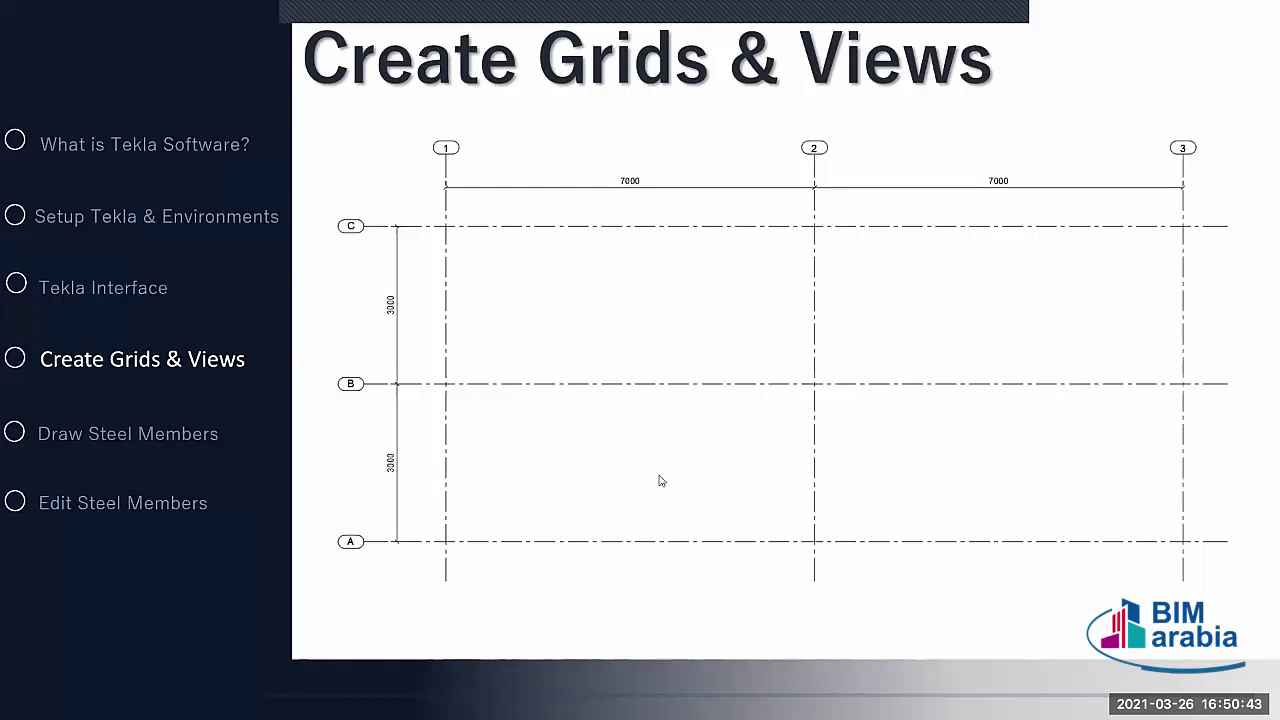
pyautogui.hotkey('alt', 'Tab')
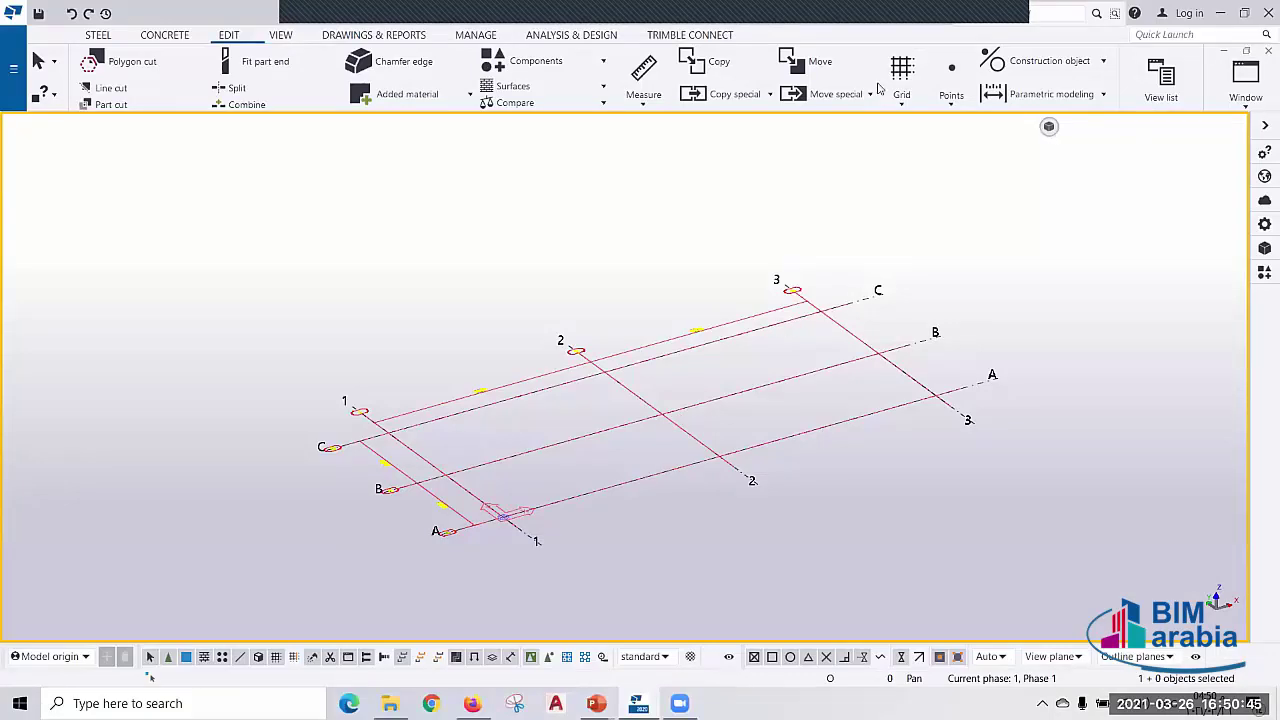
# - Open the Views list, which holds only the 3d view, then the New view choices
pyautogui.scroll(-5, 447, 100)
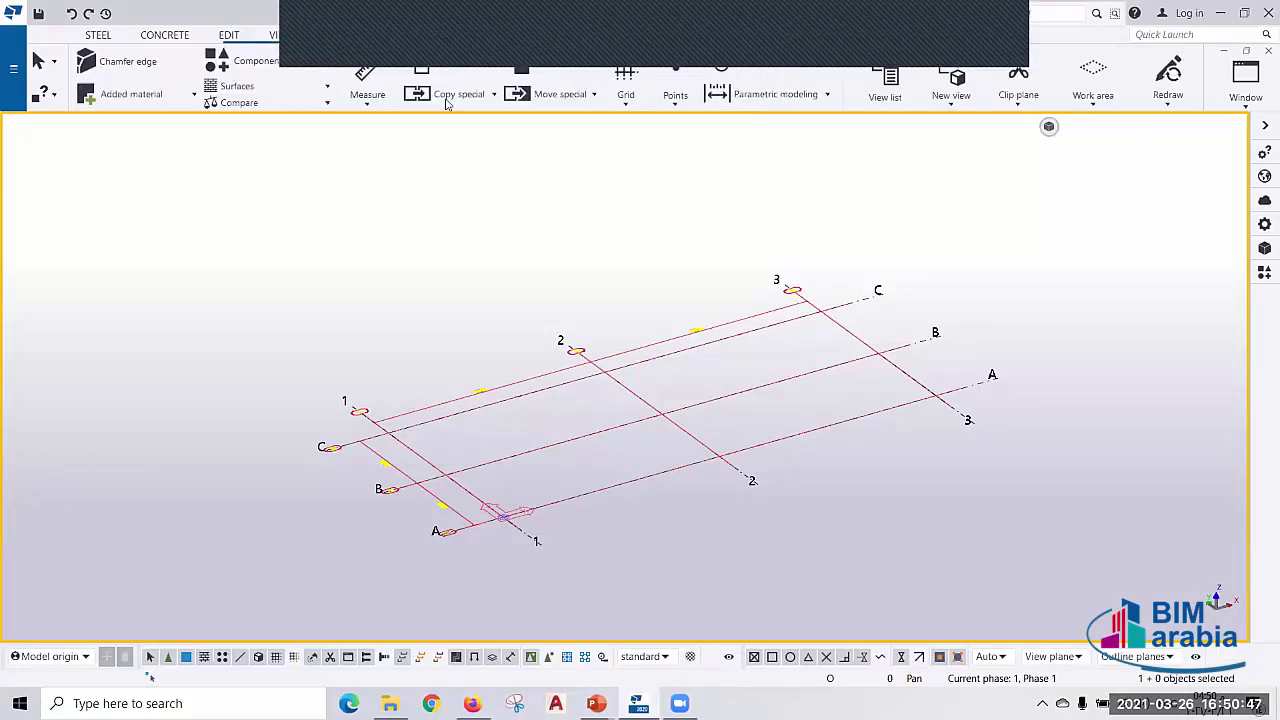
pyautogui.scroll(-2, 447, 100)
pyautogui.scroll(-2, 400, 96)
pyautogui.scroll(-2, 350, 92)
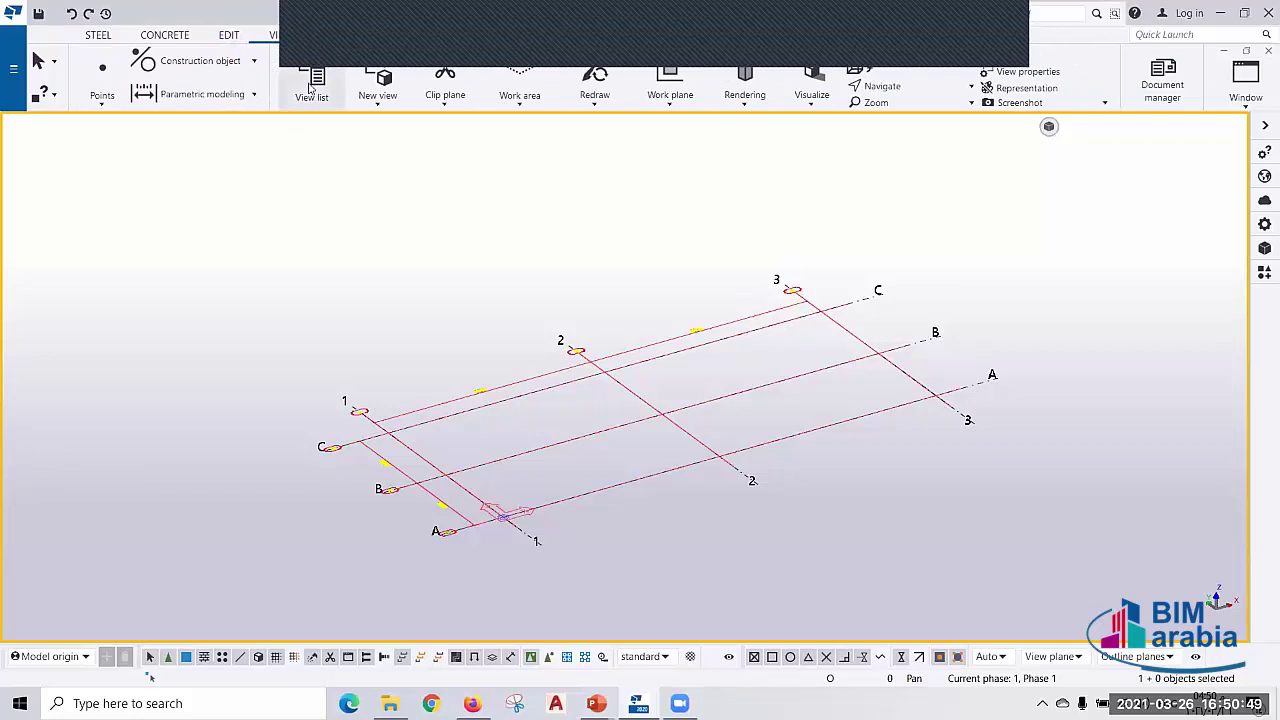
pyautogui.click(311, 85)
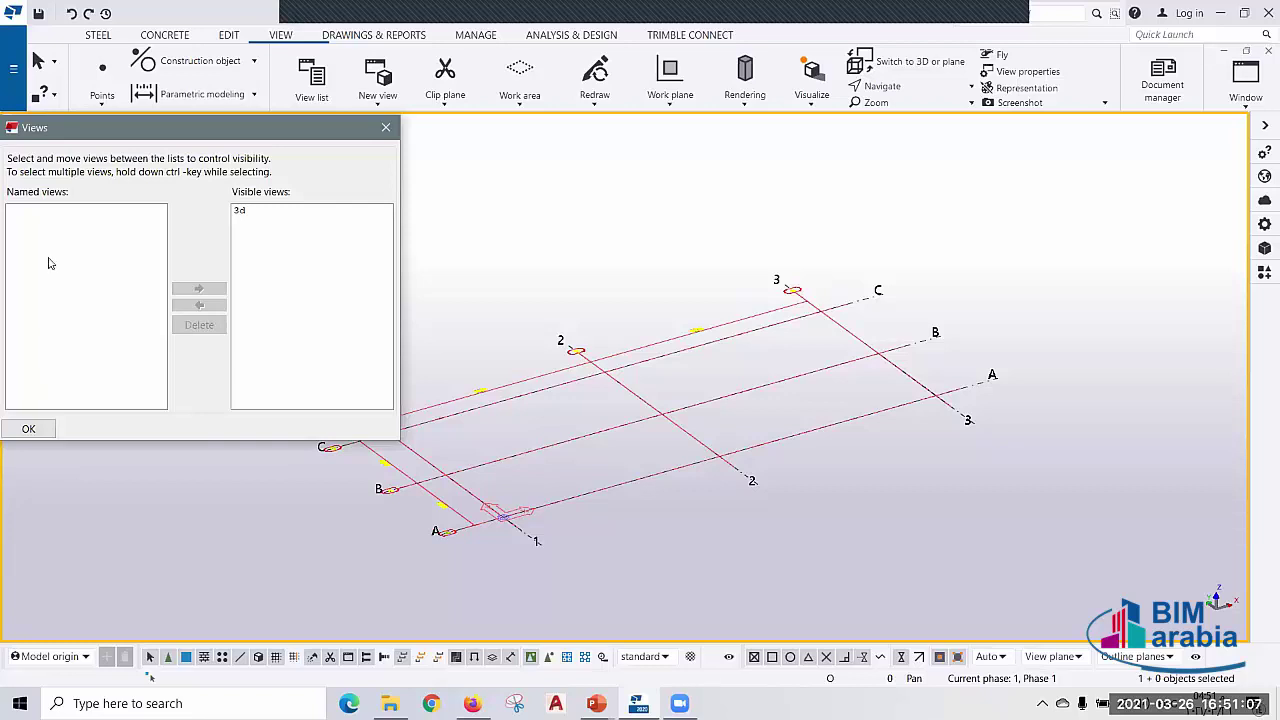
pyautogui.click(281, 247)
pyautogui.click(280, 252)
pyautogui.click(266, 195)
pyautogui.click(378, 105)
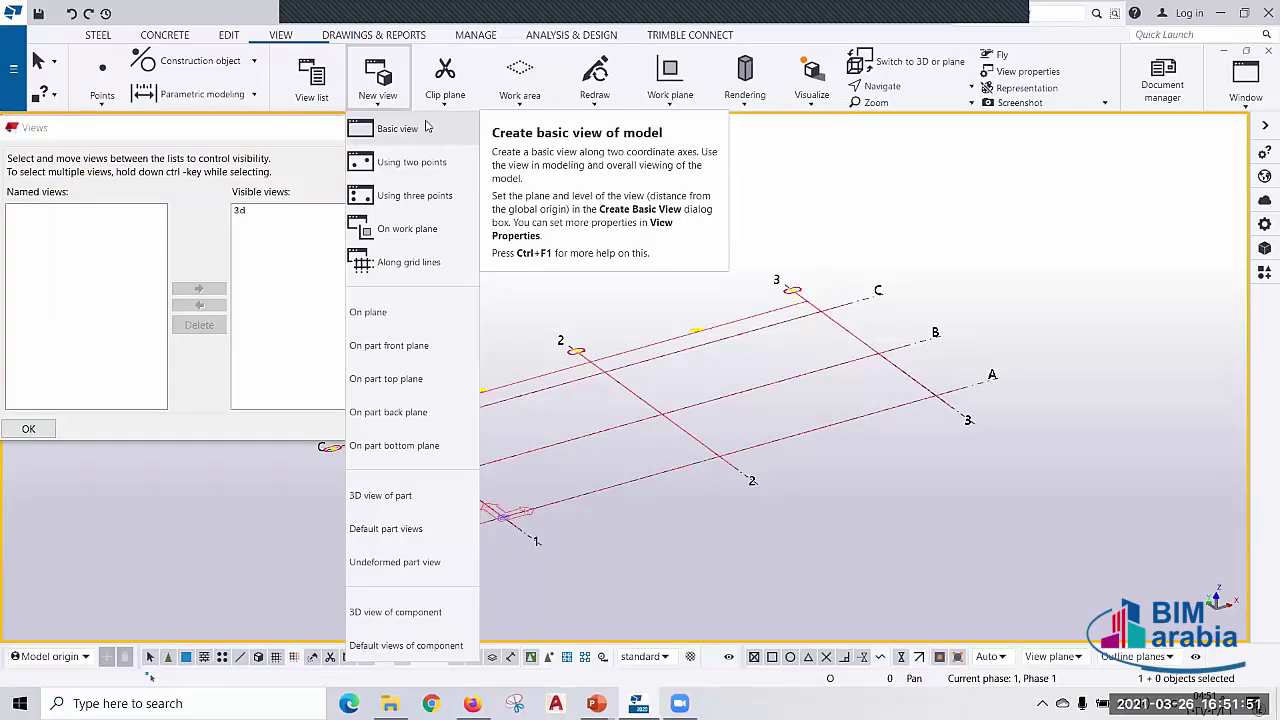
pyautogui.click(408, 134)
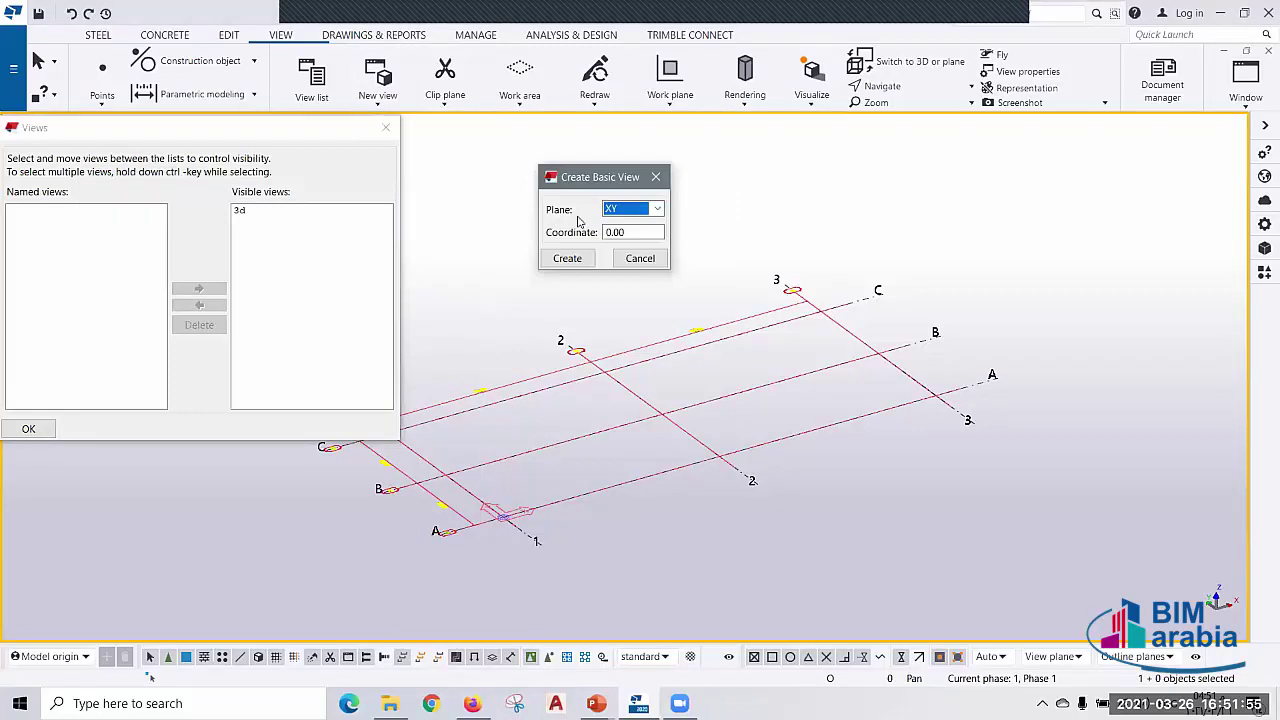
pyautogui.click(658, 209)
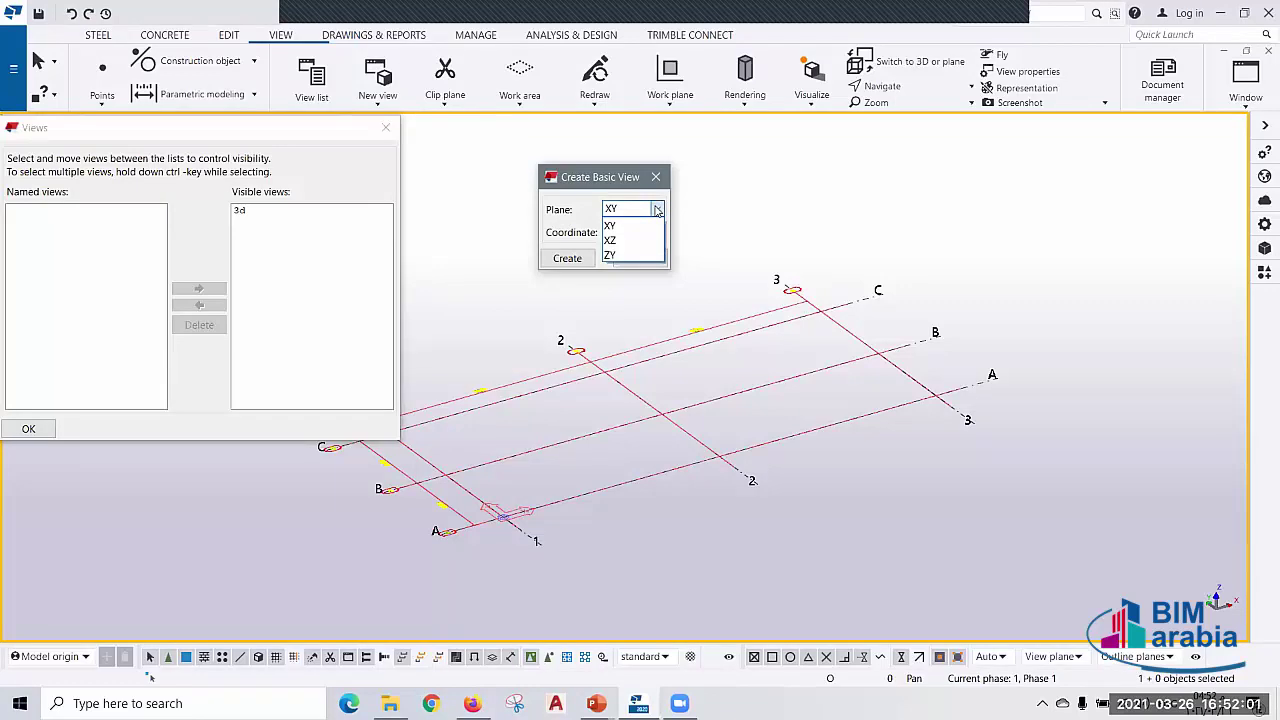
pyautogui.click(610, 225)
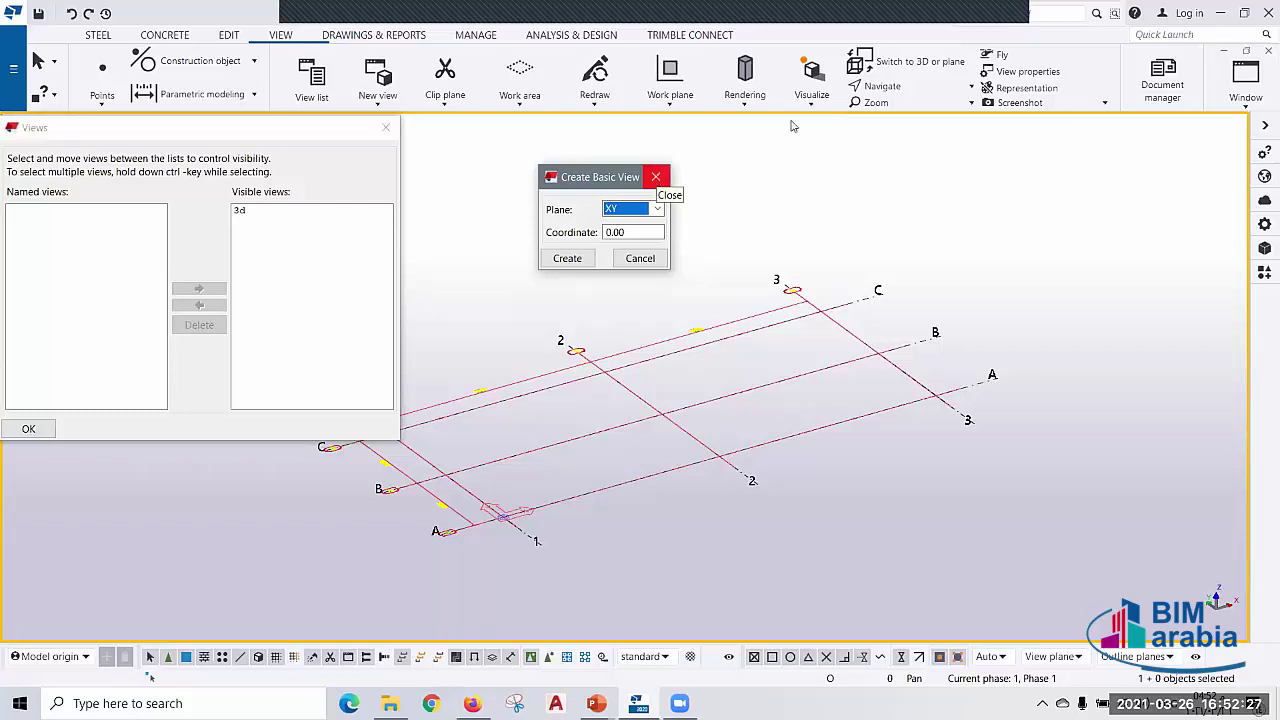
pyautogui.press('Escape')
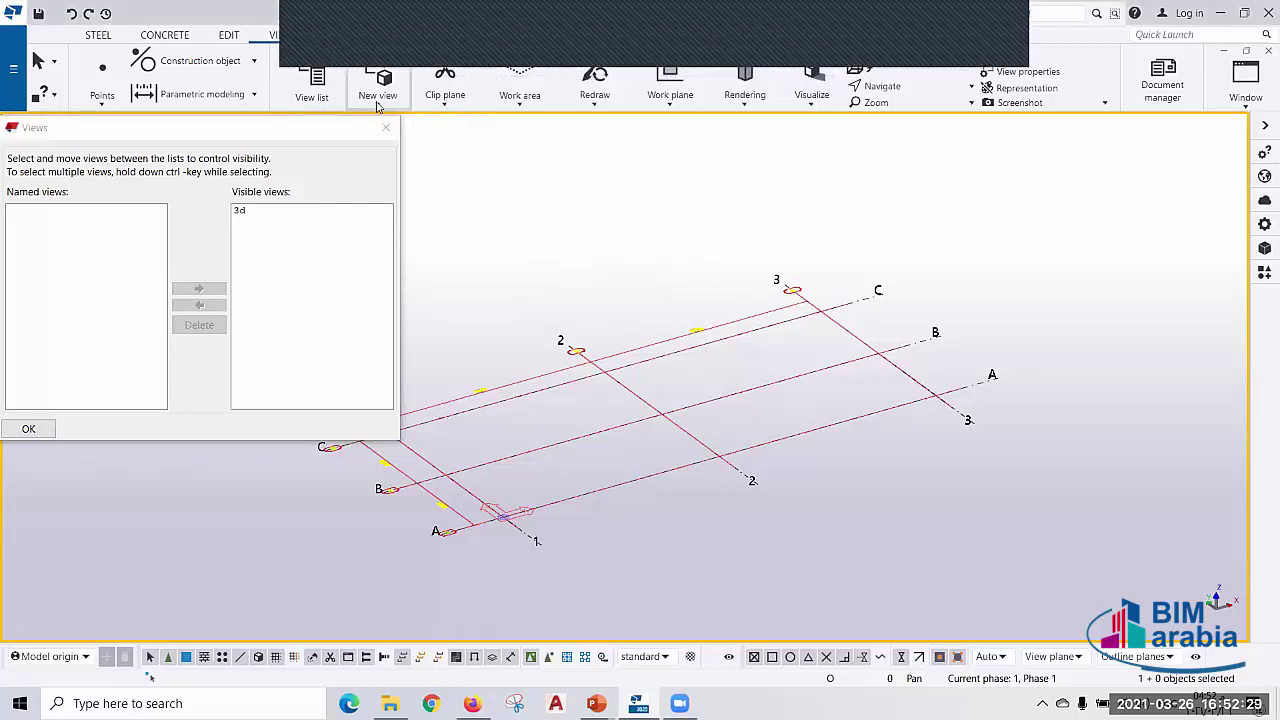
# - Try creating a new view from two points picked on the grid
pyautogui.click(378, 107)
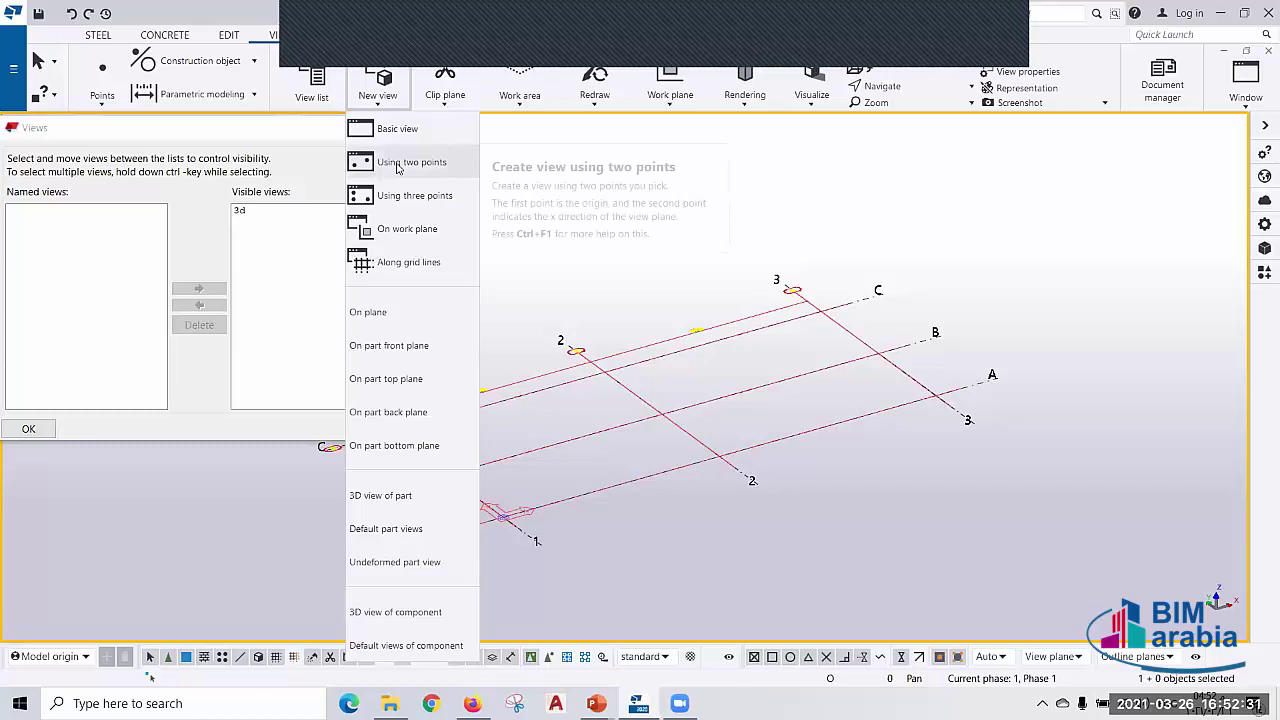
pyautogui.click(397, 168)
pyautogui.click(612, 426)
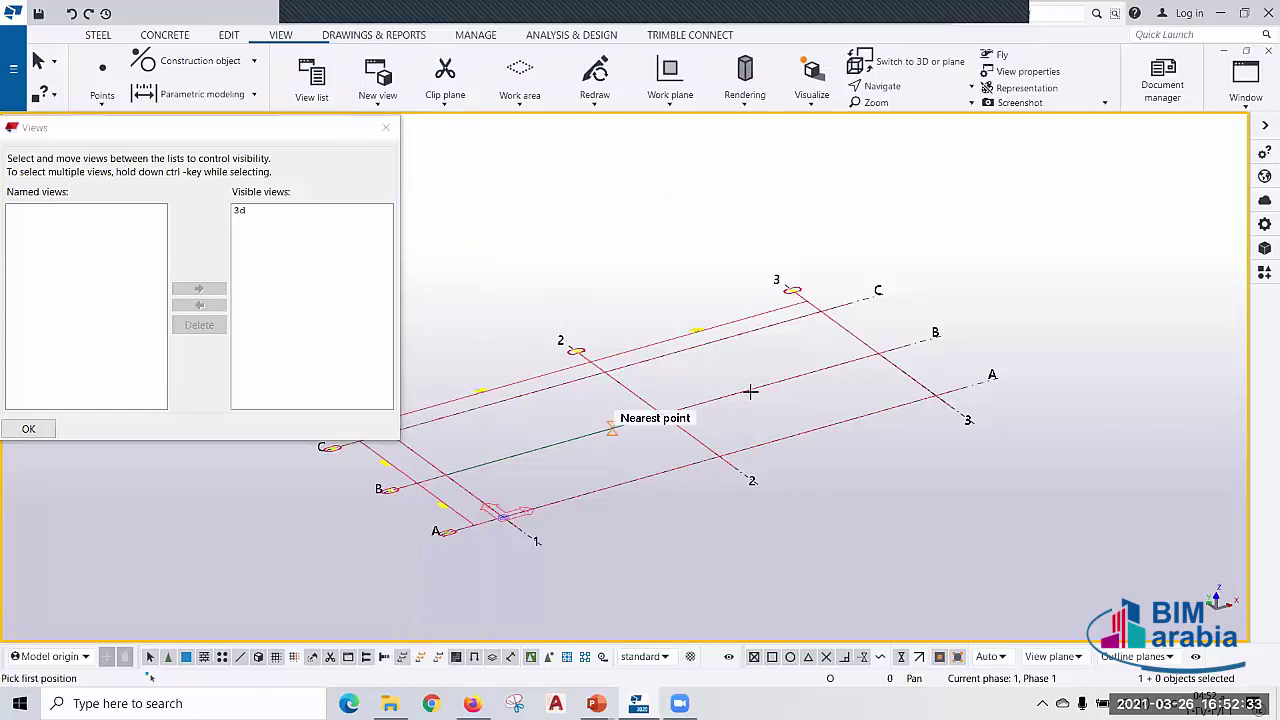
pyautogui.click(748, 388)
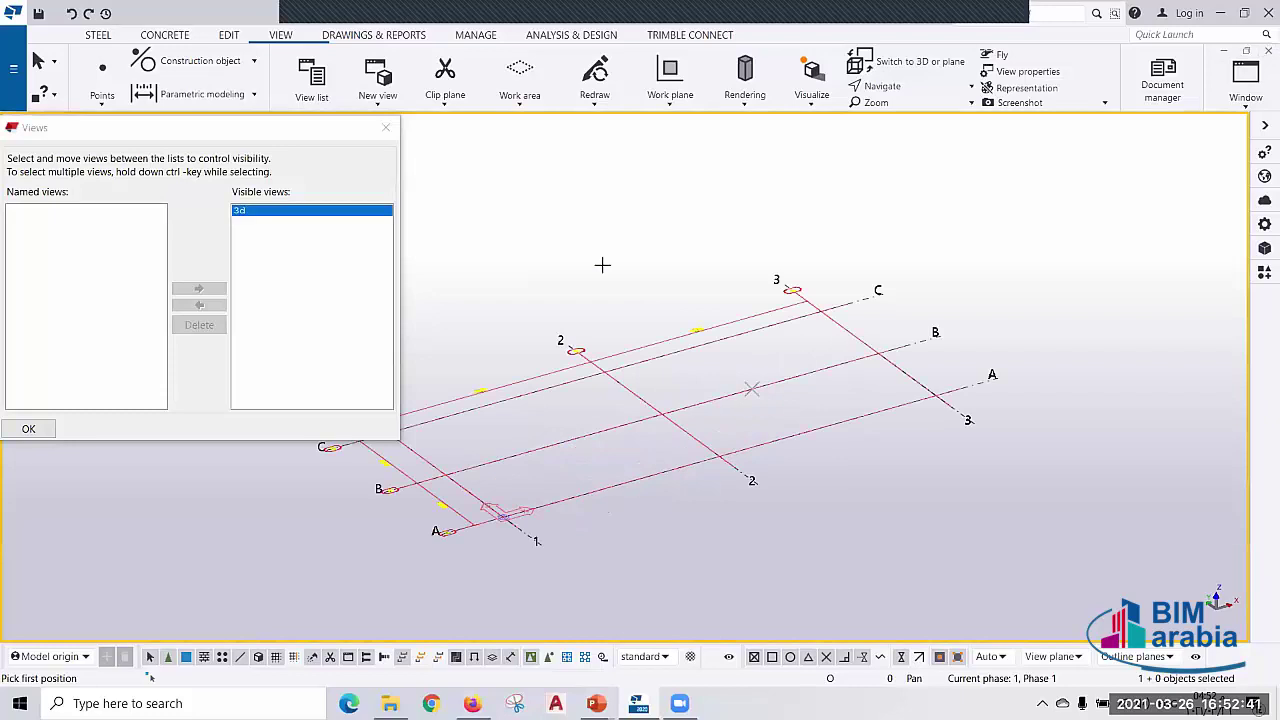
pyautogui.rightClick(577, 234)
pyautogui.click(547, 240)
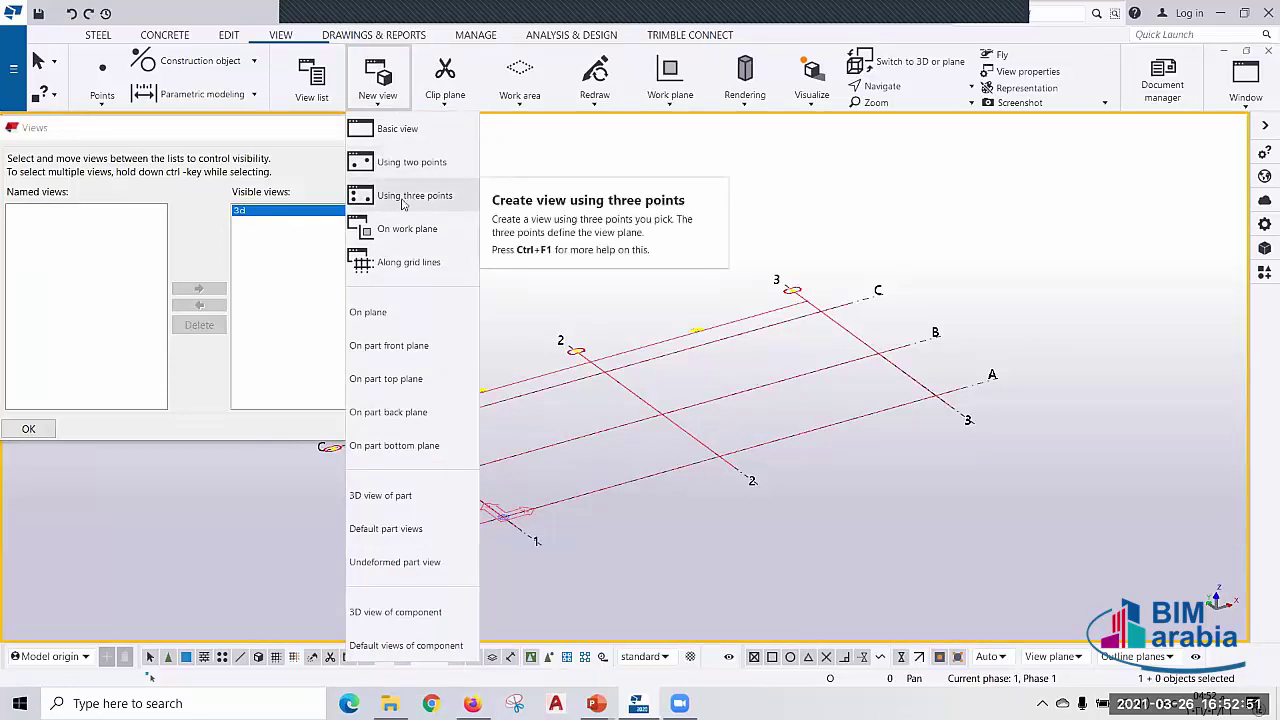
# - Pick three points on the 1–3 by A–C grid to define the new view's plane
pyautogui.click(650, 423)
pyautogui.click(503, 398)
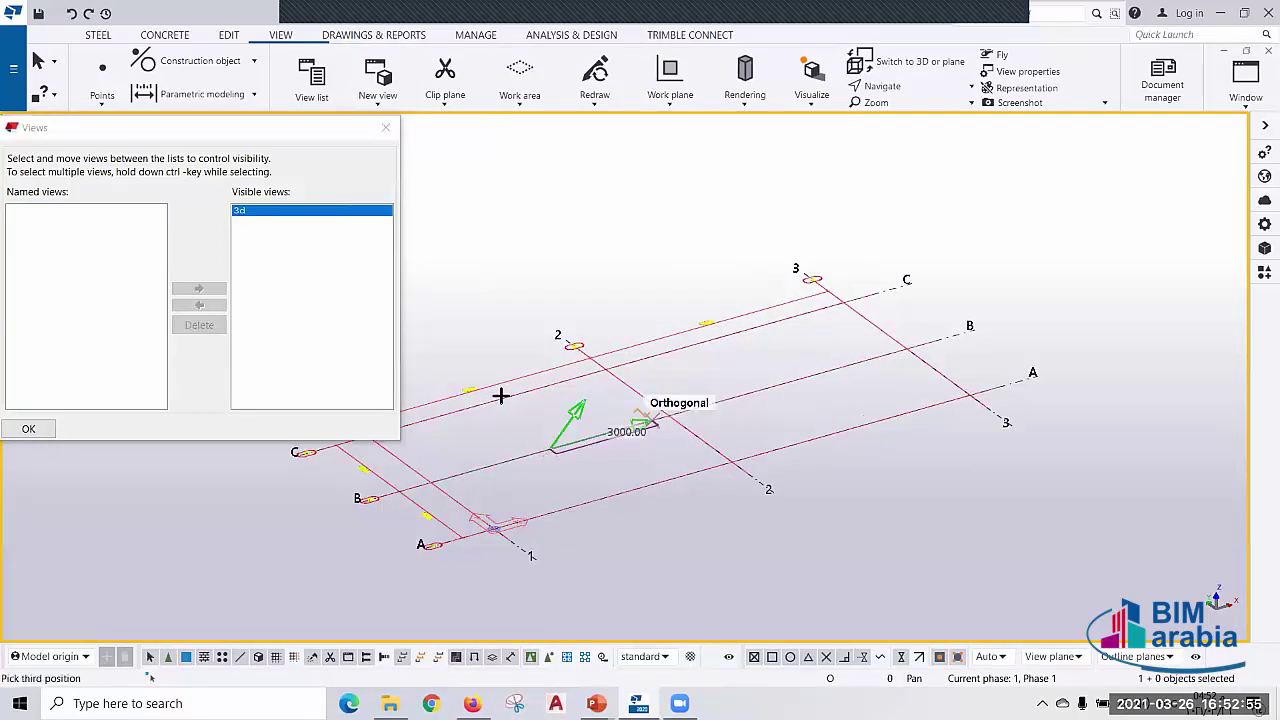
pyautogui.click(498, 523)
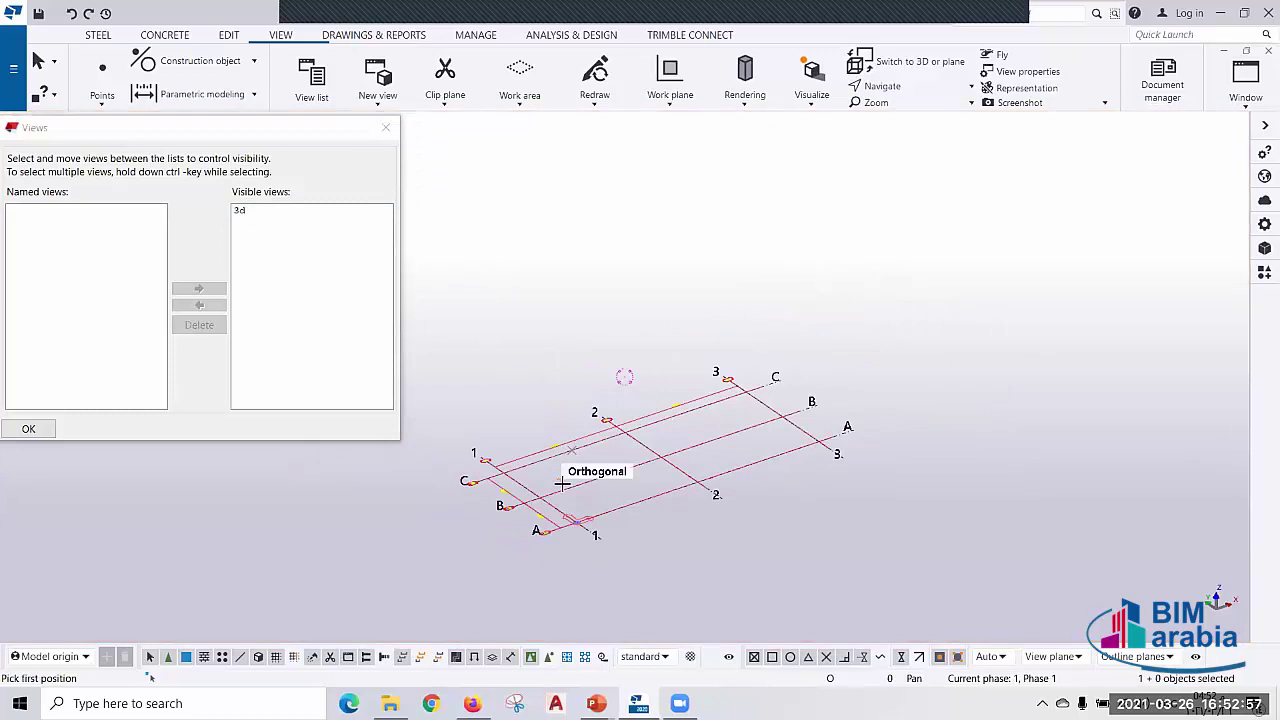
pyautogui.scroll(2, 556, 290)
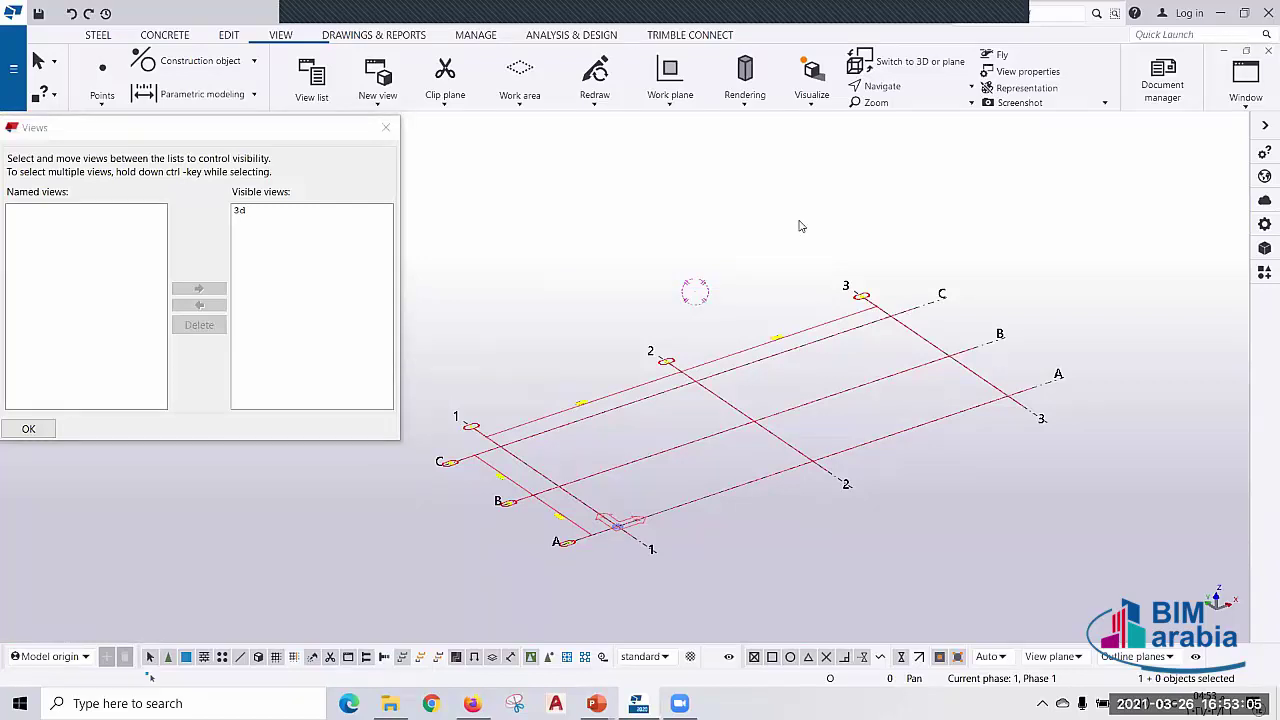
# - Rename the new view to 3D-1 in View Properties and apply the change
pyautogui.doubleClick(744, 246)
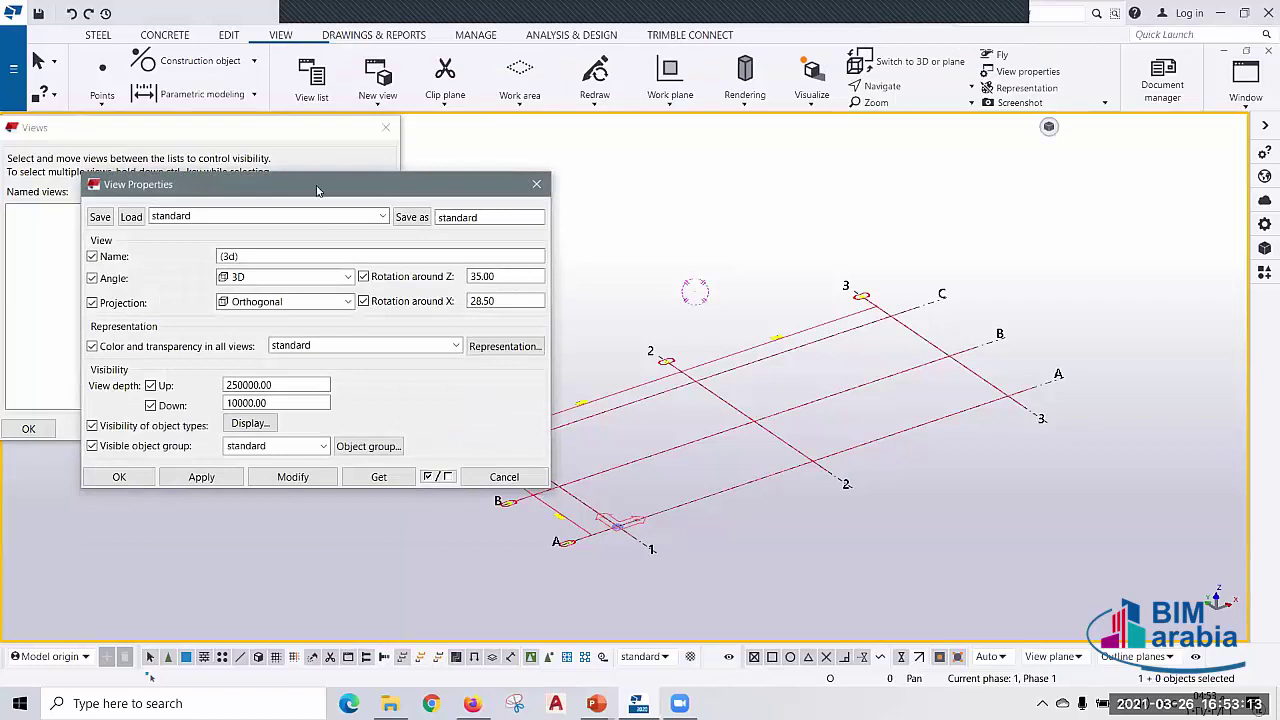
pyautogui.moveTo(317, 190); pyautogui.dragTo(808, 243)
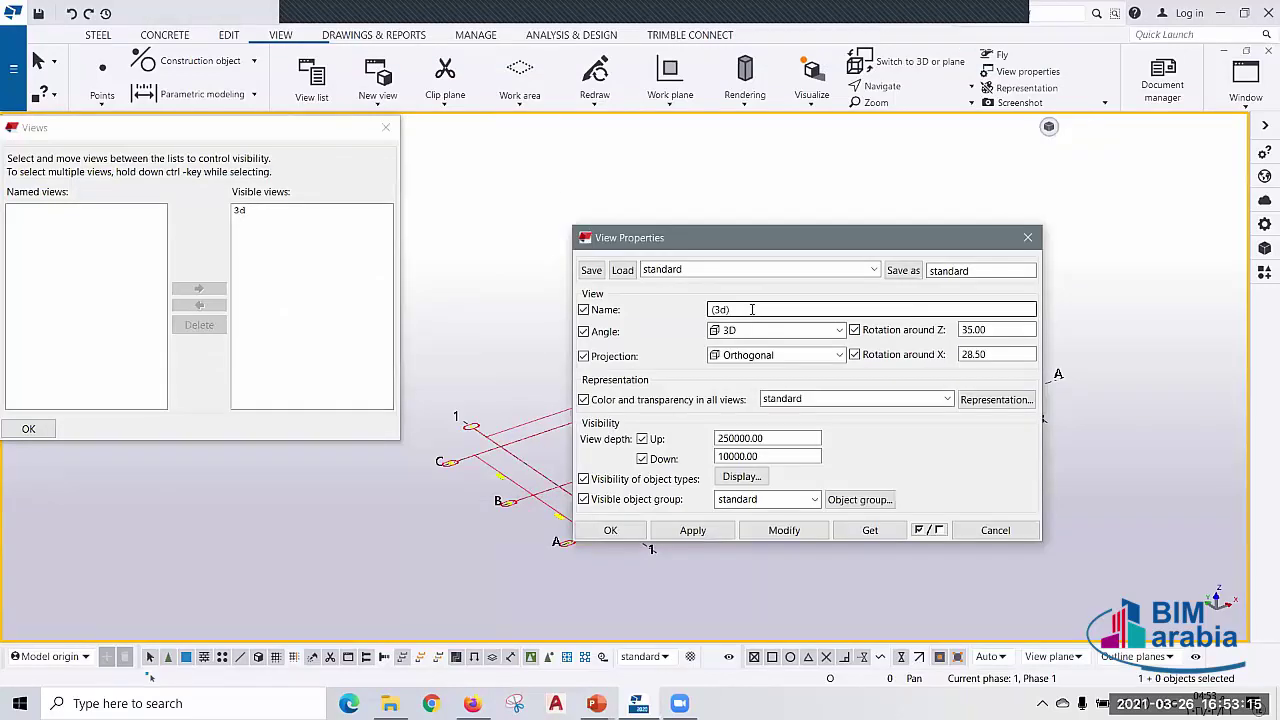
pyautogui.moveTo(752, 310); pyautogui.dragTo(578, 312)
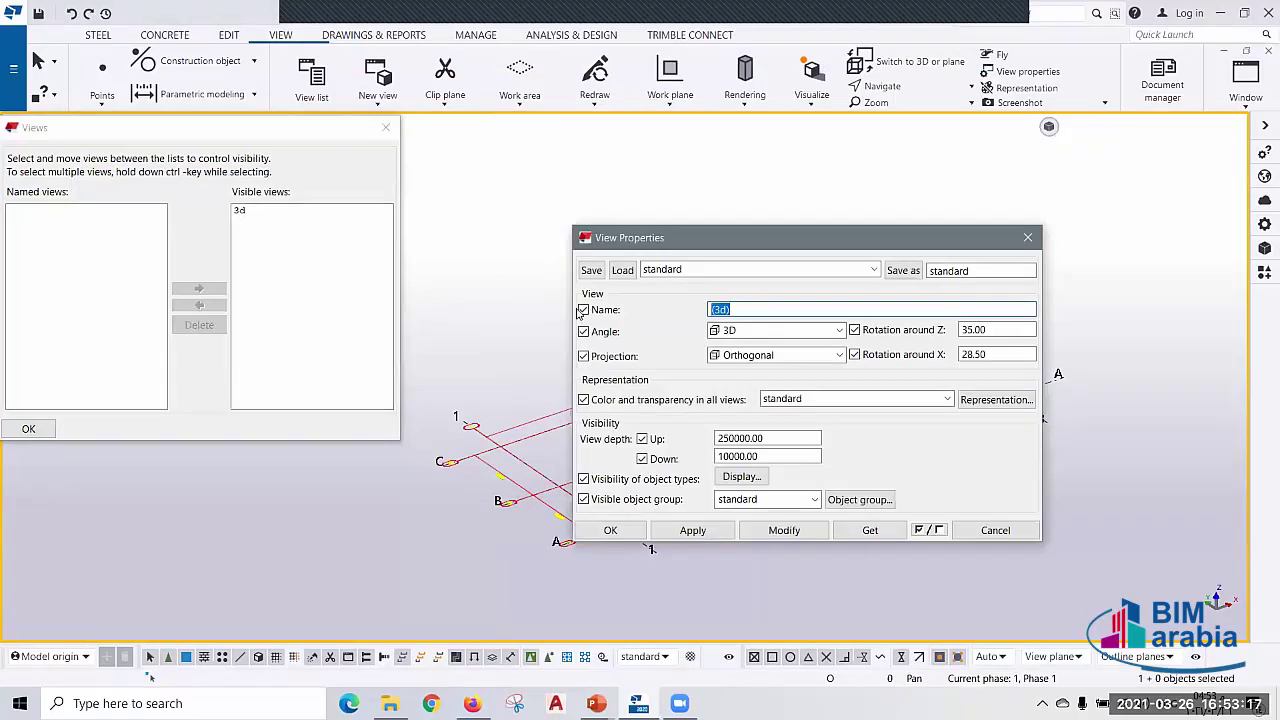
pyautogui.write('3D-1')
pyautogui.click(782, 530)
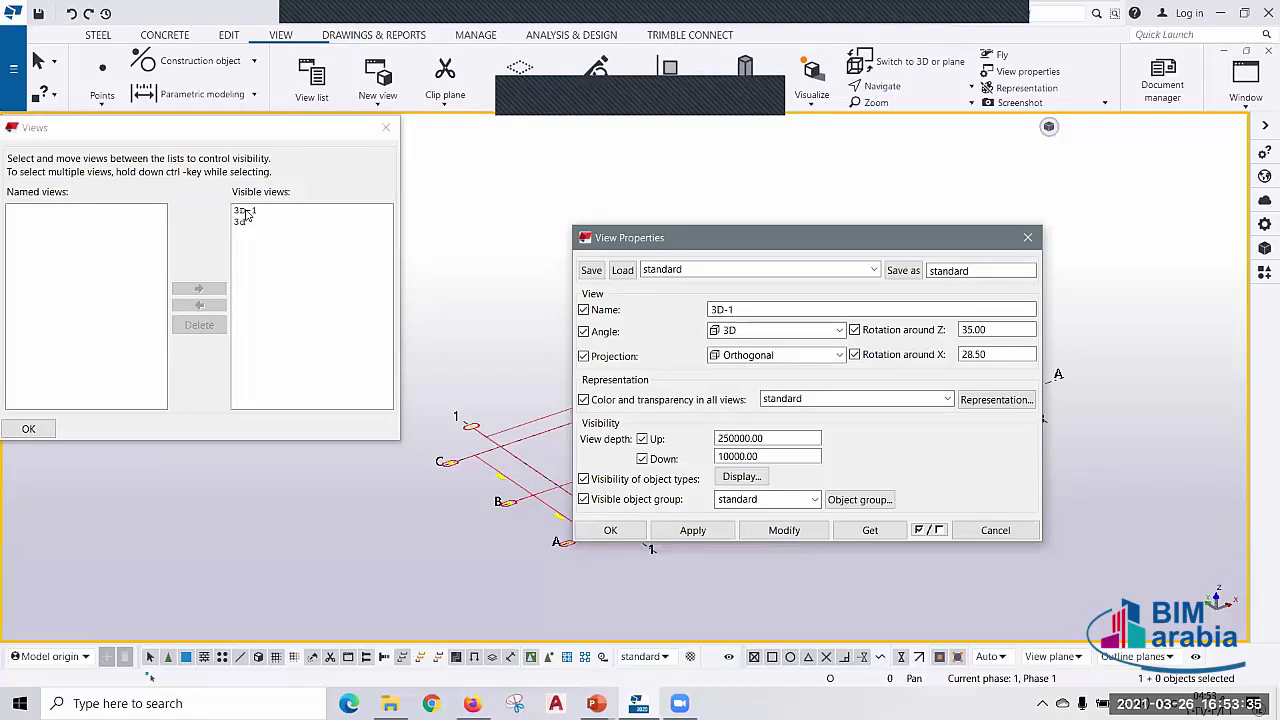
pyautogui.click(1027, 237)
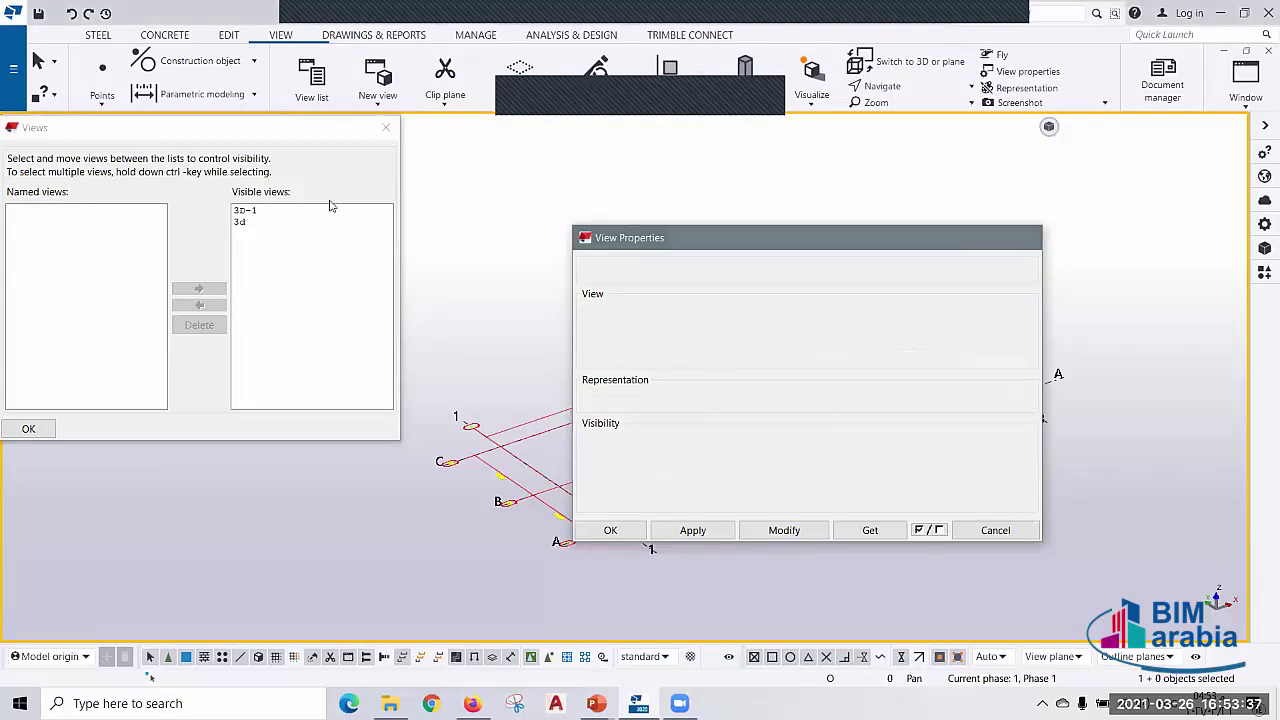
pyautogui.moveTo(329, 127); pyautogui.dragTo(449, 135)
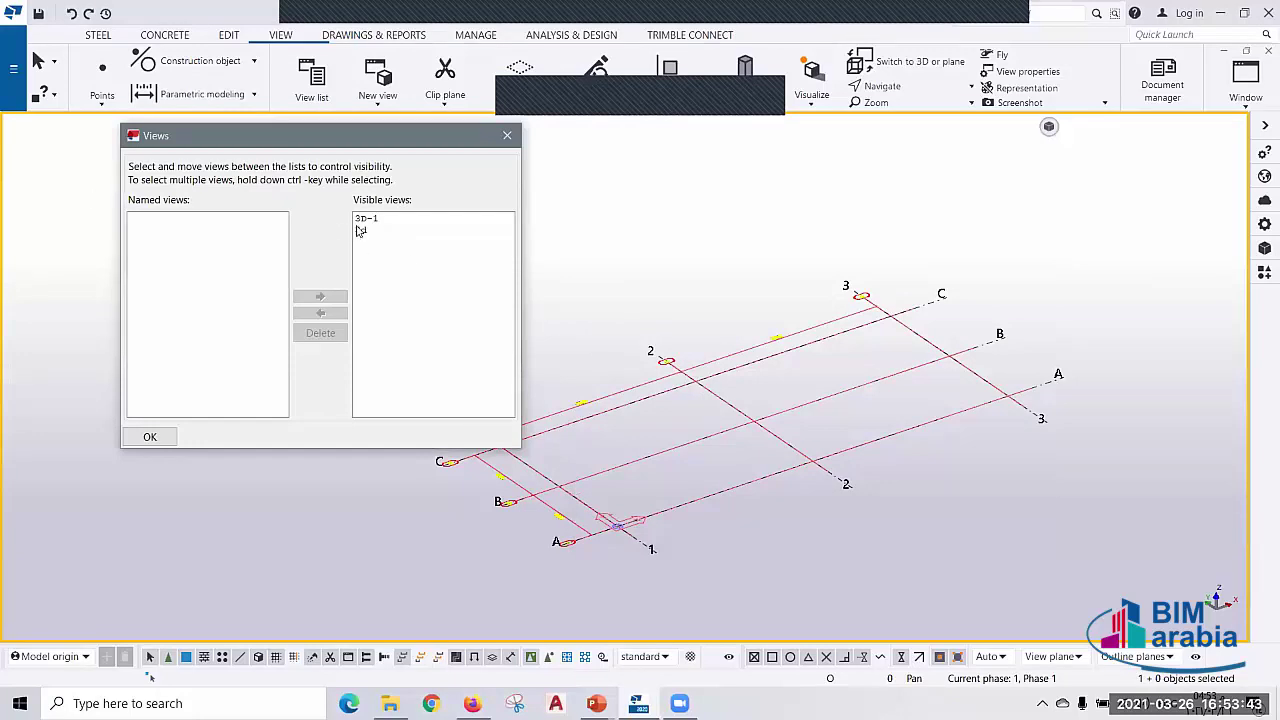
# - Move the 3d view to Named views, leaving 3D-1 as the only visible view
pyautogui.click(365, 233)
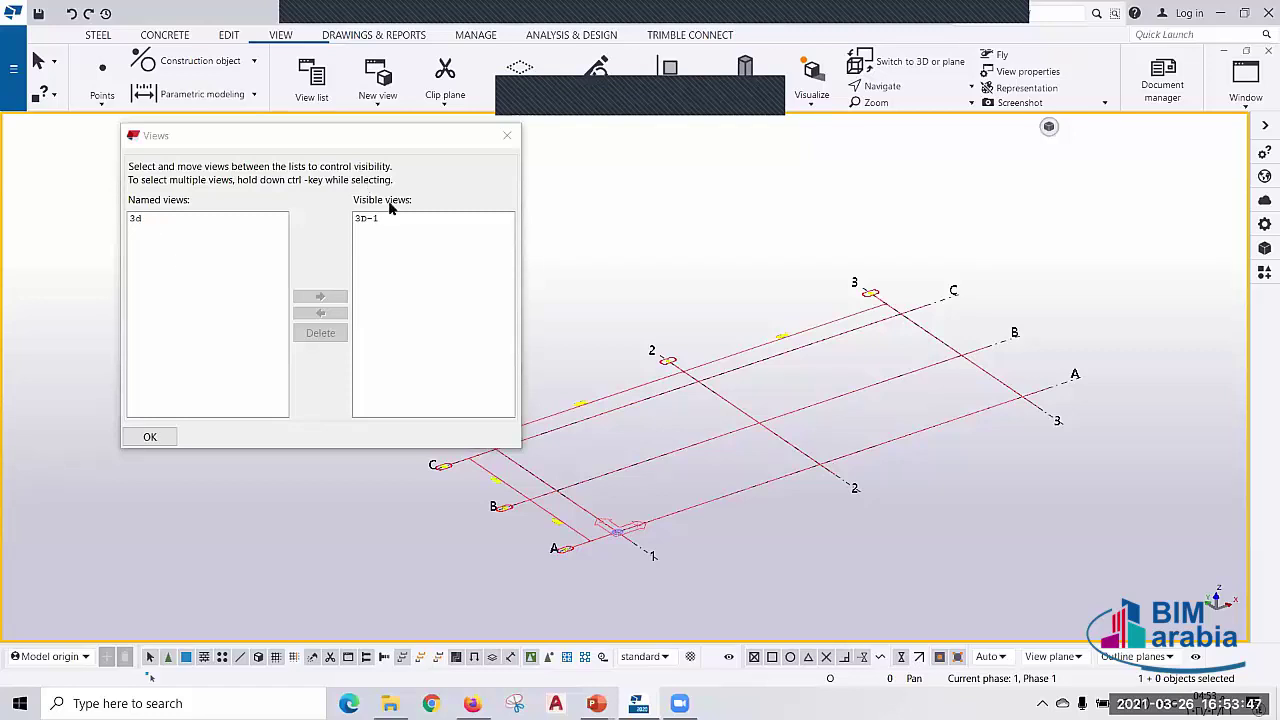
pyautogui.click(157, 222)
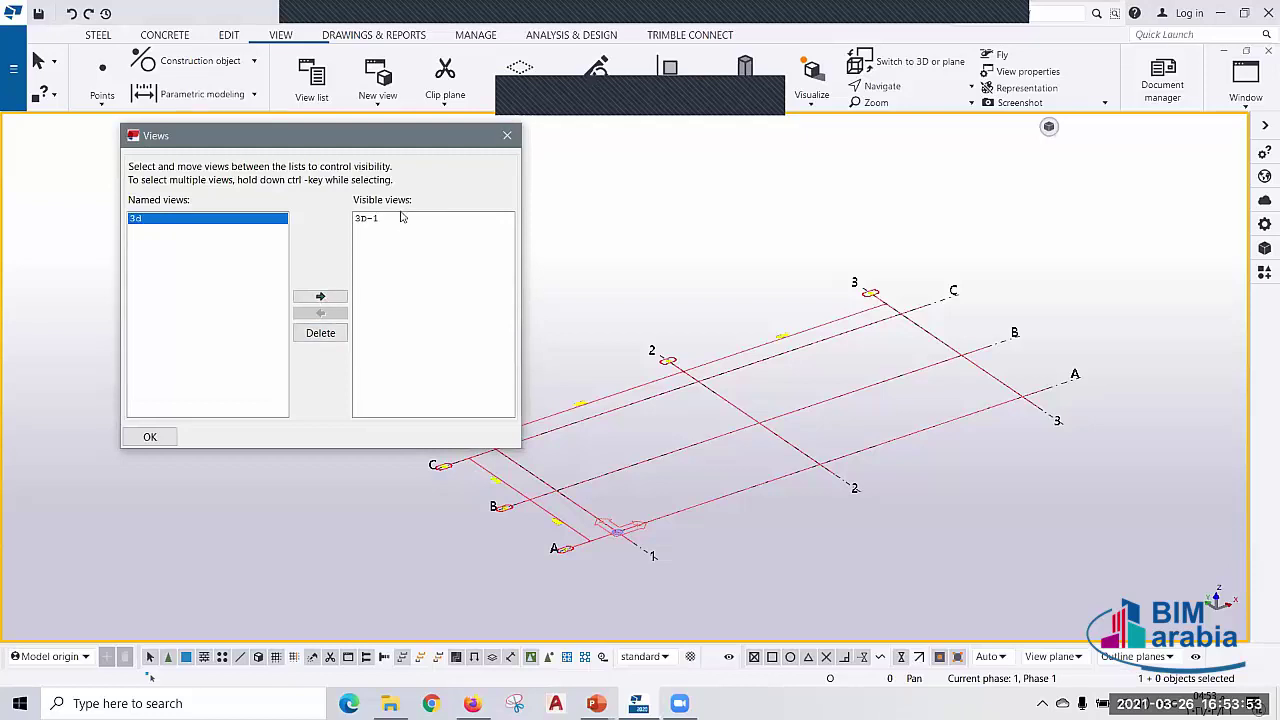
pyautogui.click(319, 297)
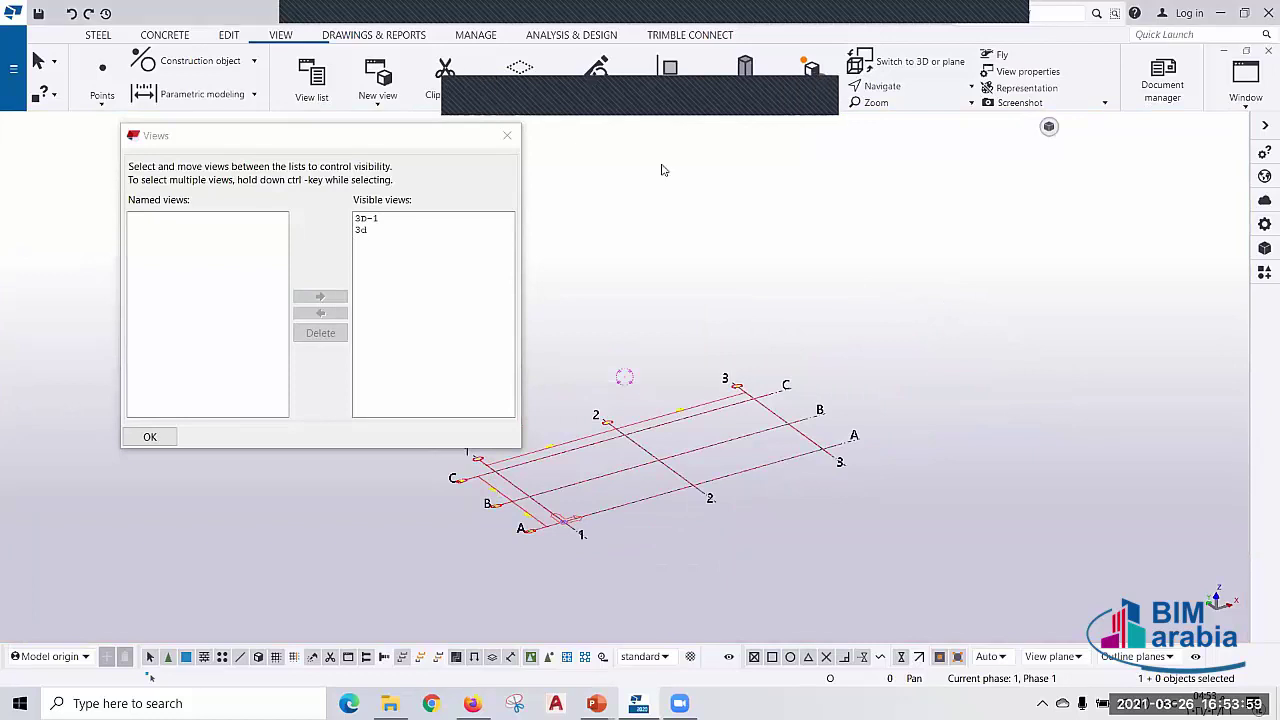
pyautogui.click(370, 230)
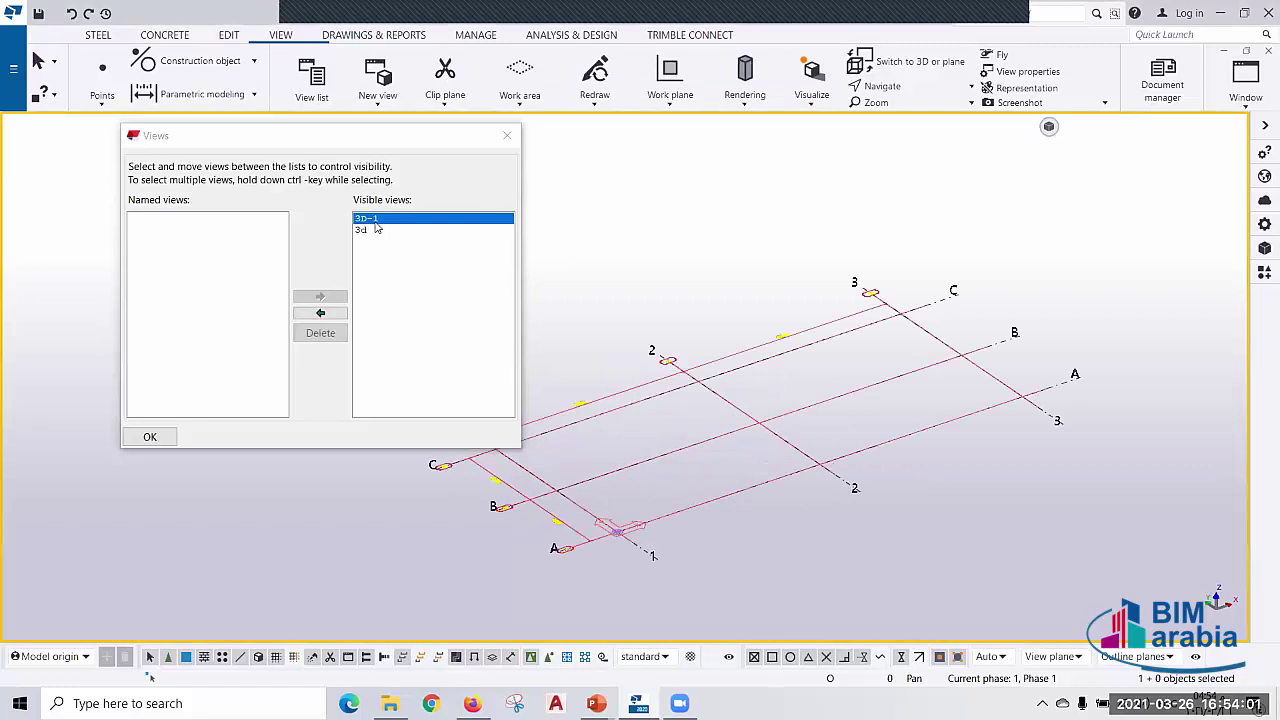
pyautogui.click(320, 314)
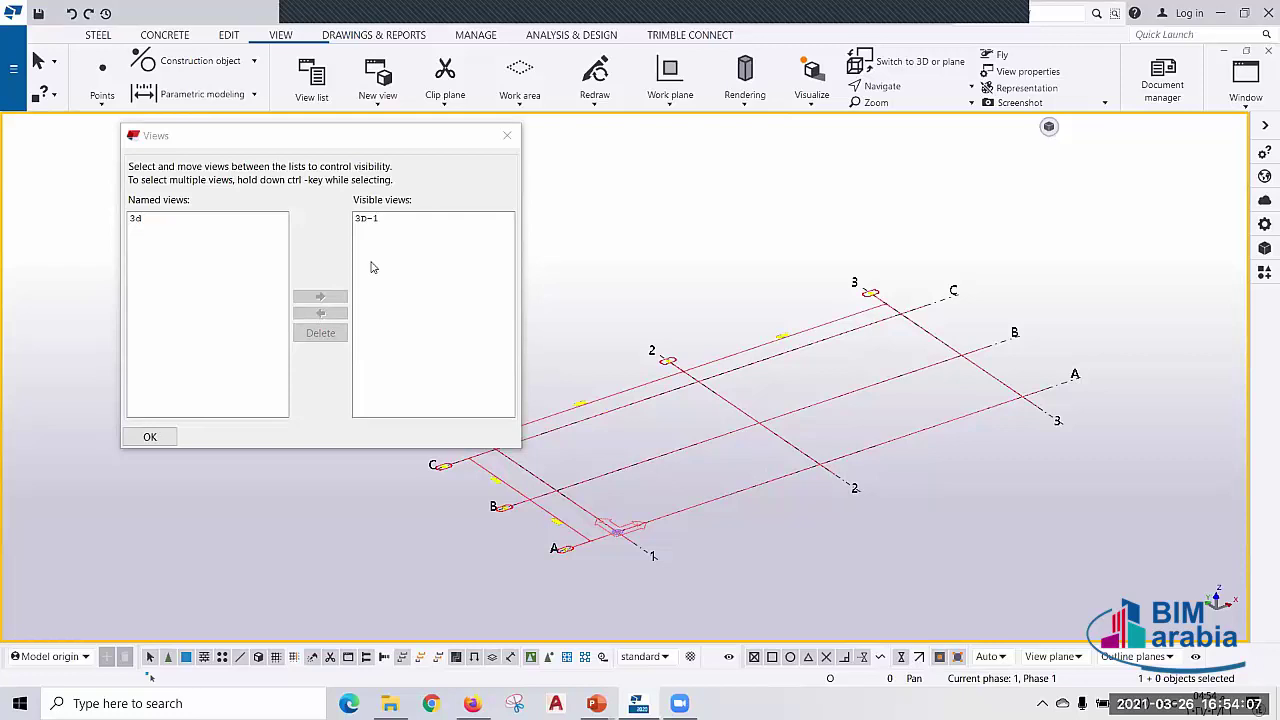
pyautogui.click(369, 221)
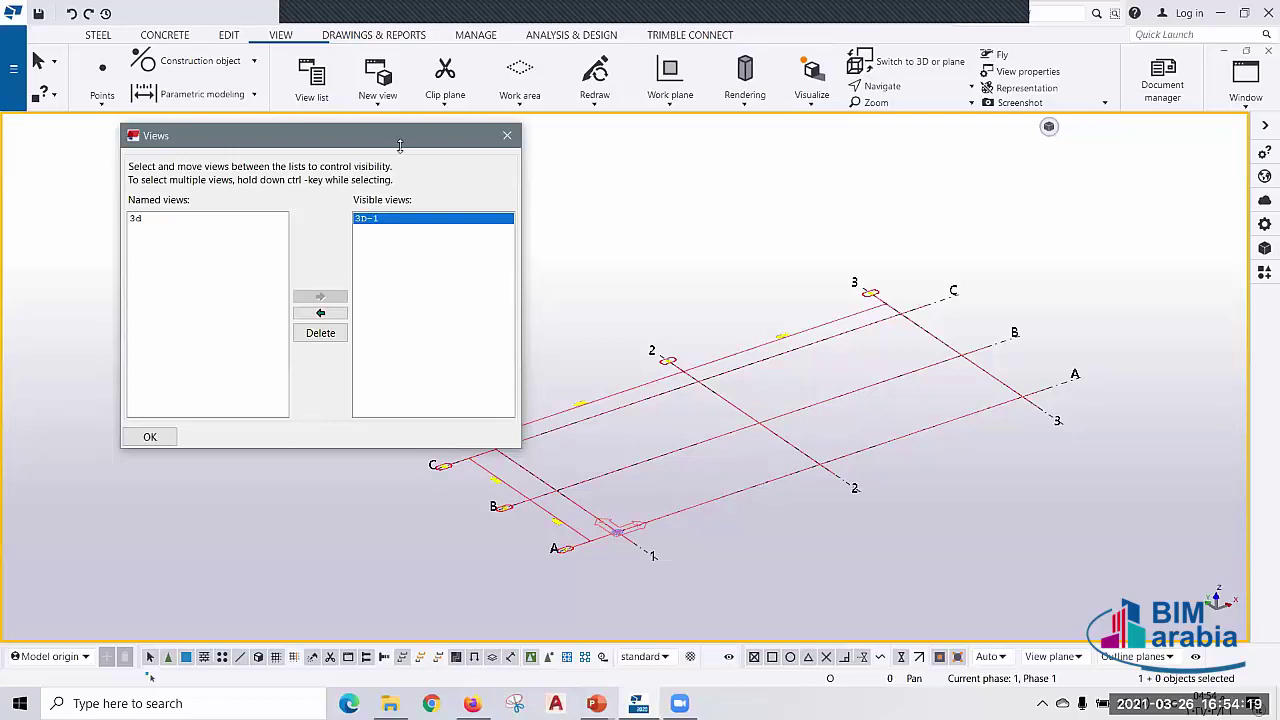
pyautogui.click(375, 103)
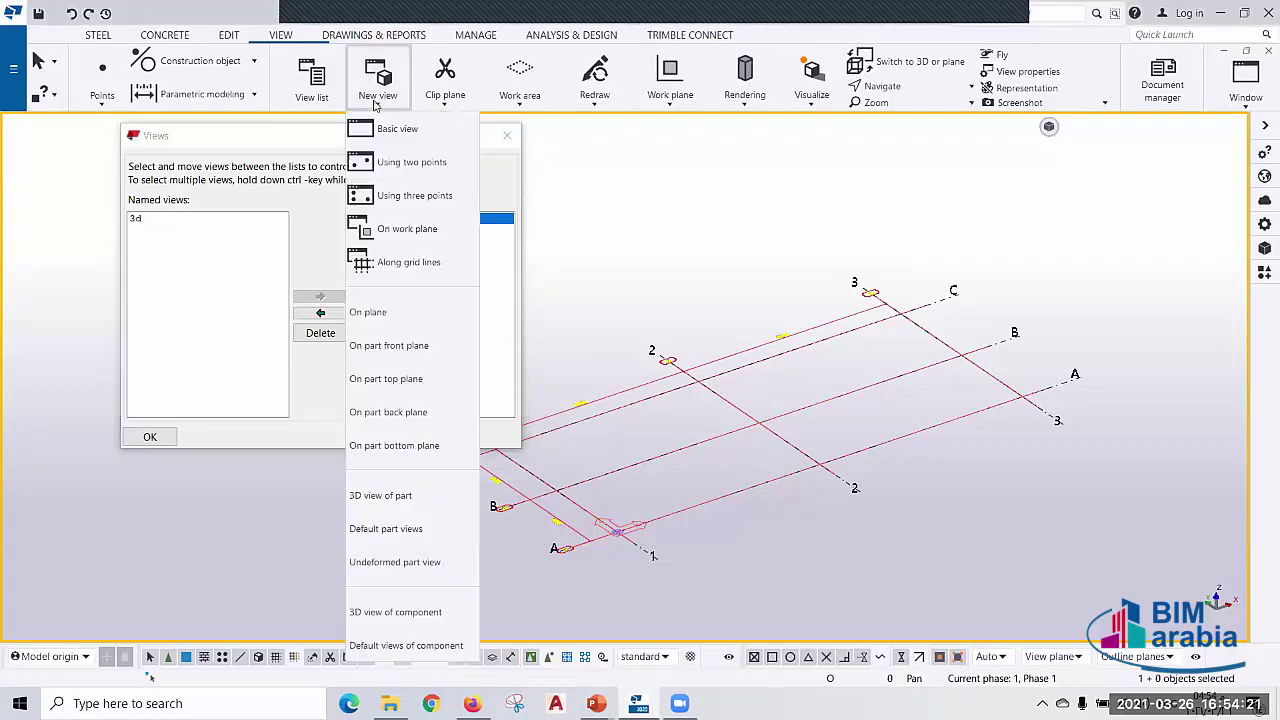
# - Create a plan view on the work plane and rename it 123
pyautogui.click(425, 229)
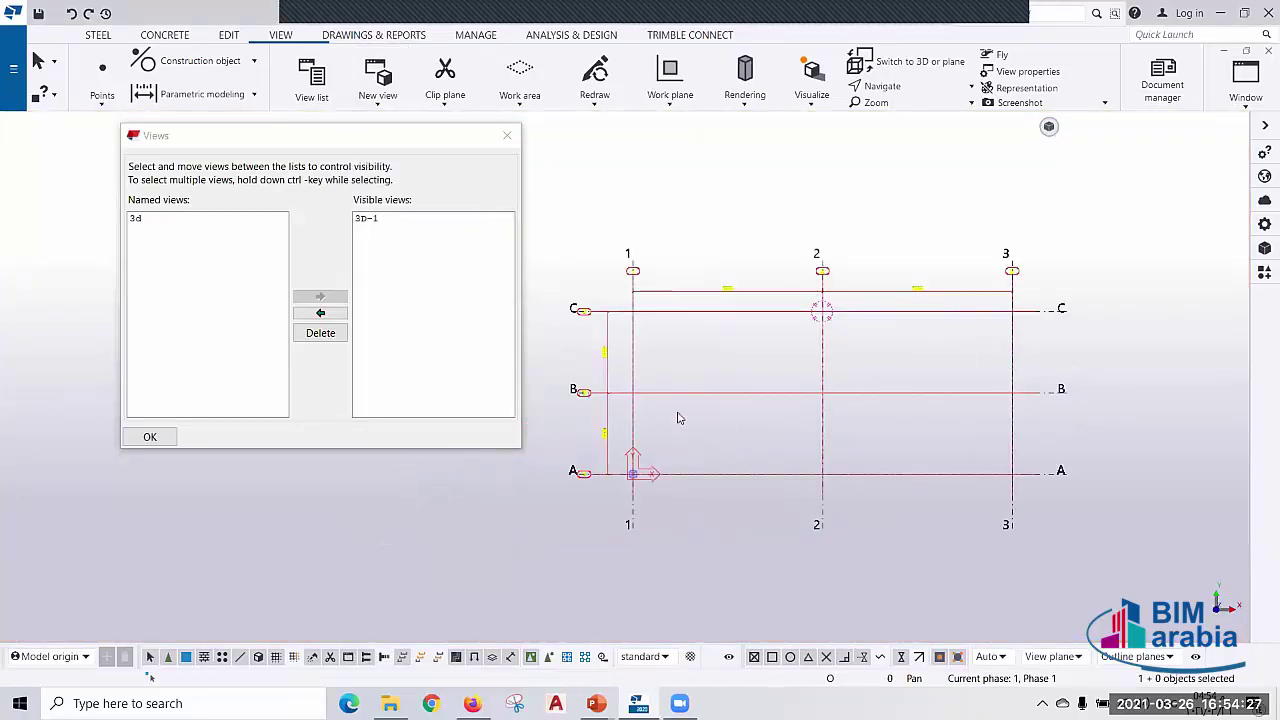
pyautogui.doubleClick(900, 209)
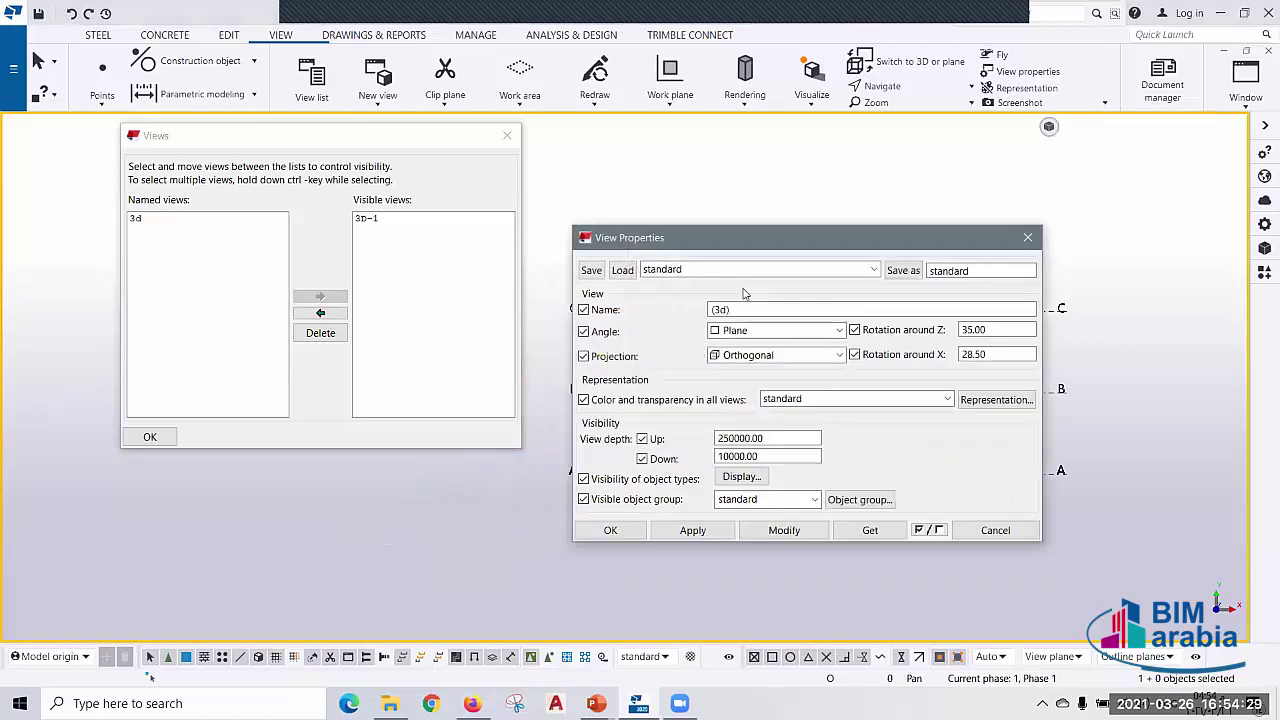
pyautogui.moveTo(740, 309); pyautogui.dragTo(651, 310)
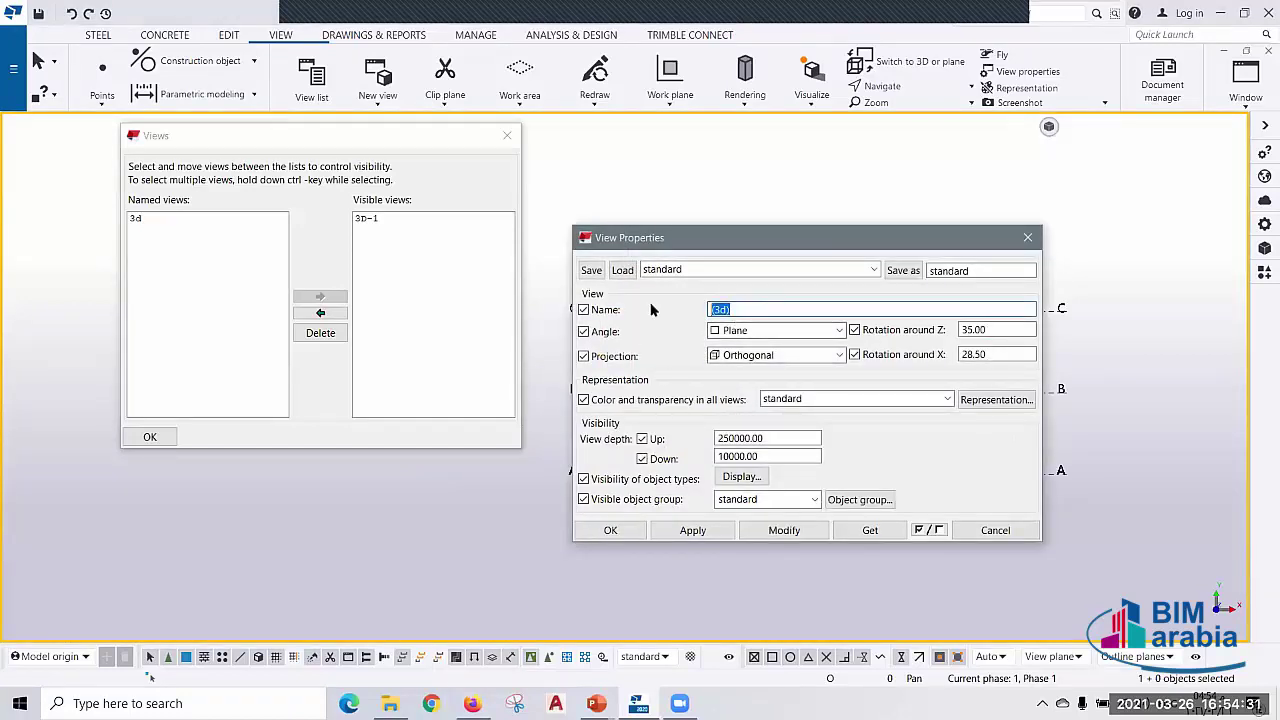
pyautogui.write('123')
pyautogui.click(778, 528)
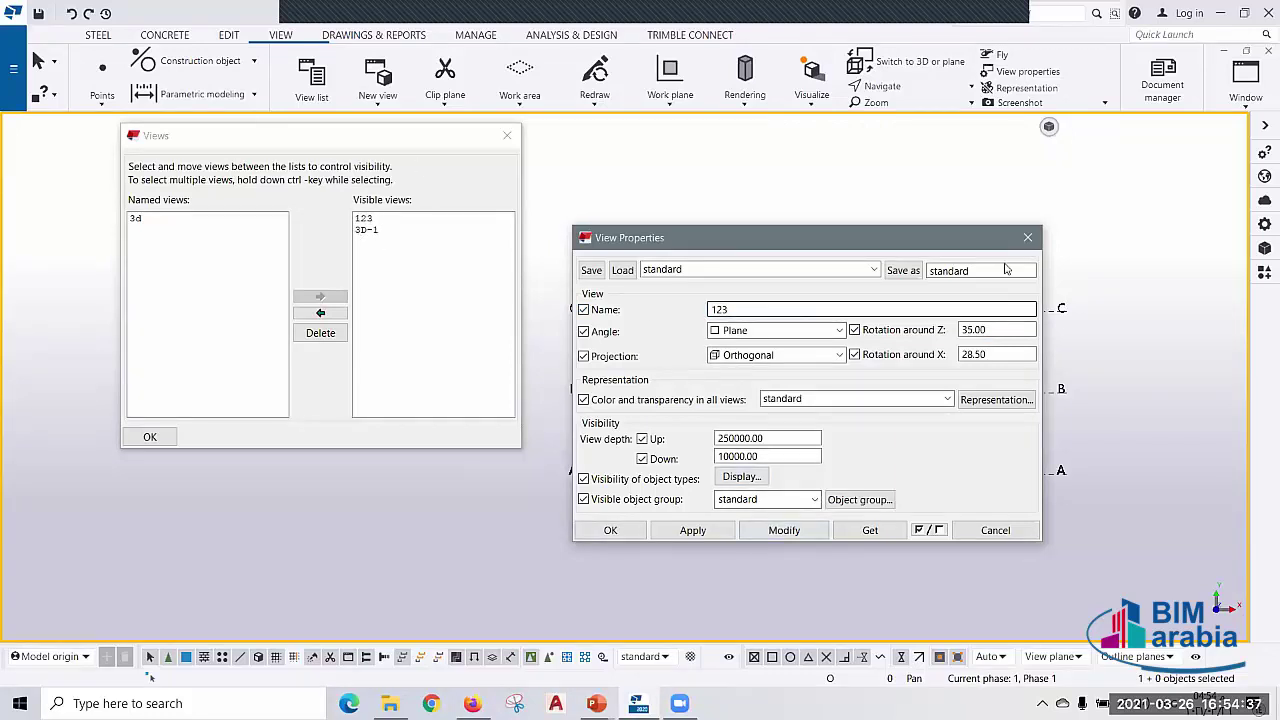
pyautogui.click(1027, 237)
pyautogui.click(377, 100)
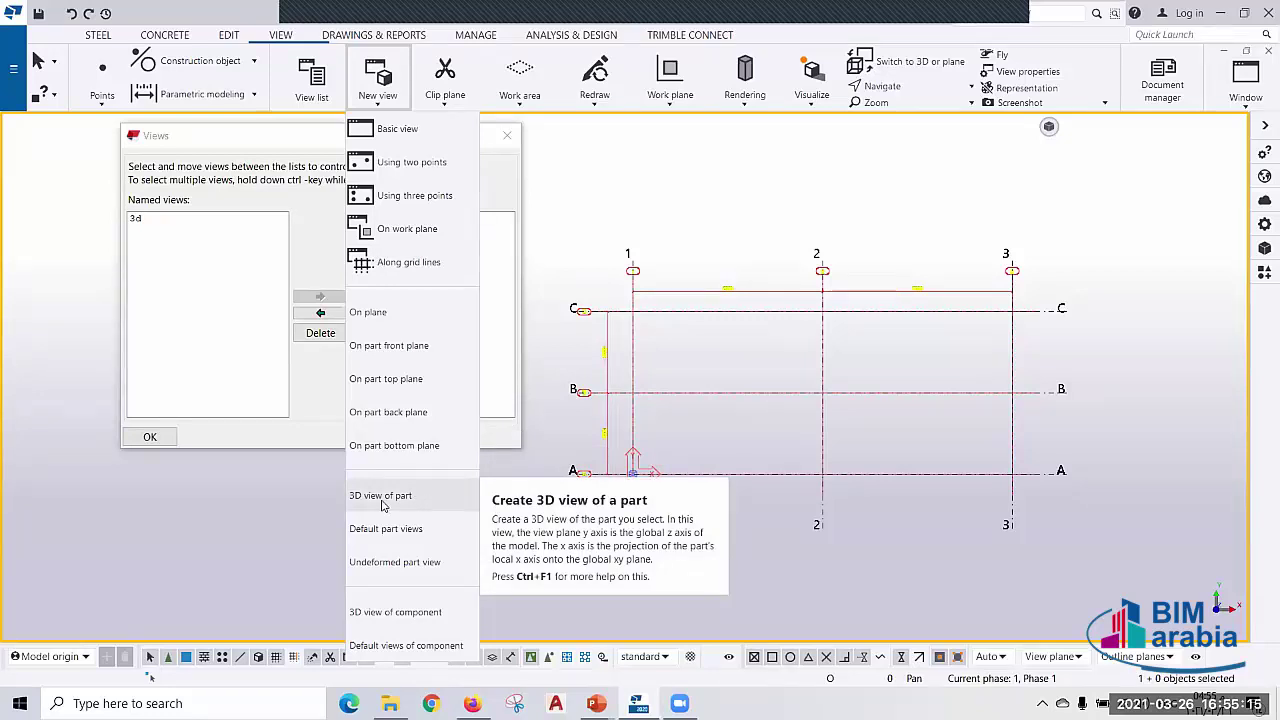
# - Place a 3500.00 steel beam along grid line B from line 1 to line 2
pyautogui.click(98, 35)
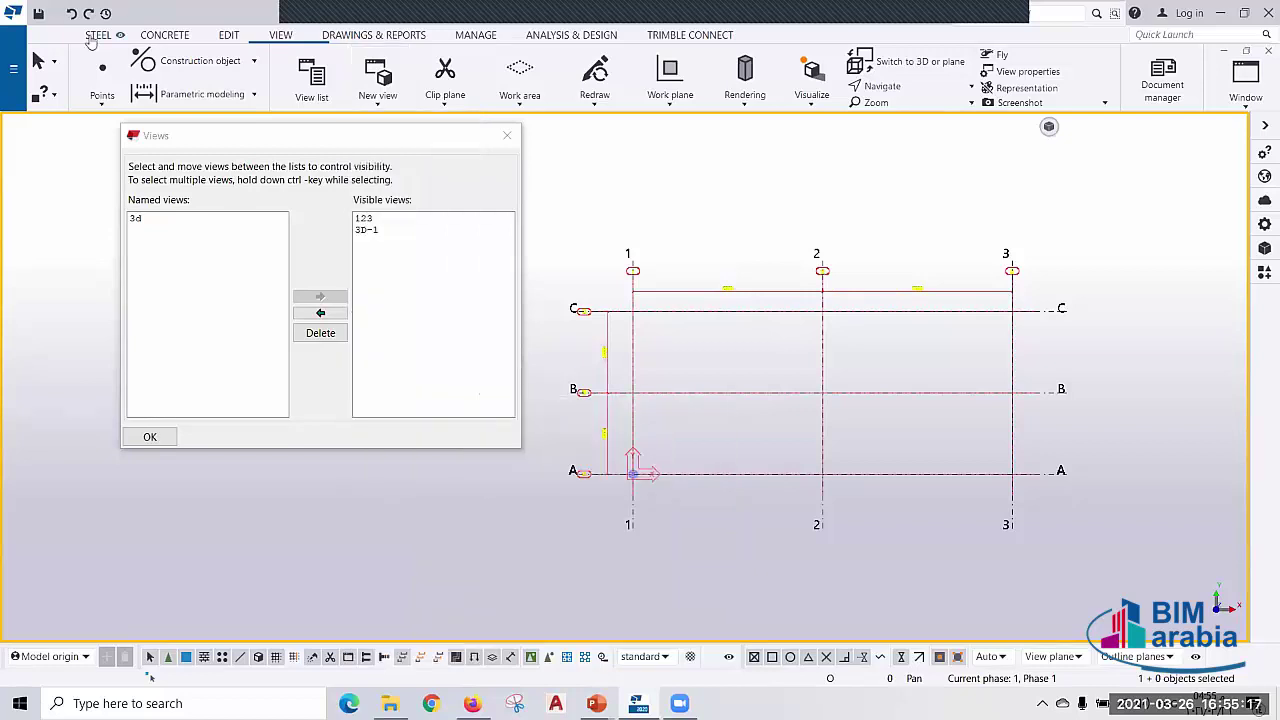
pyautogui.scroll(2, 791, 460)
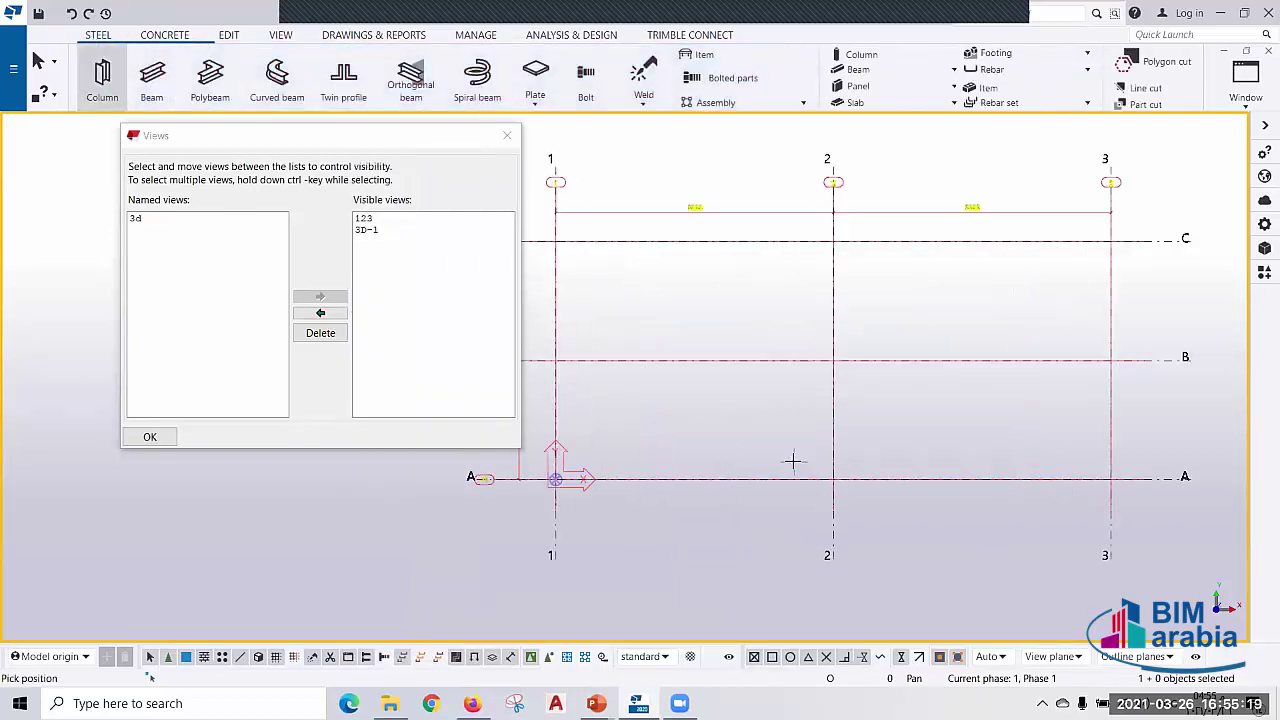
pyautogui.click(160, 80)
pyautogui.click(663, 360)
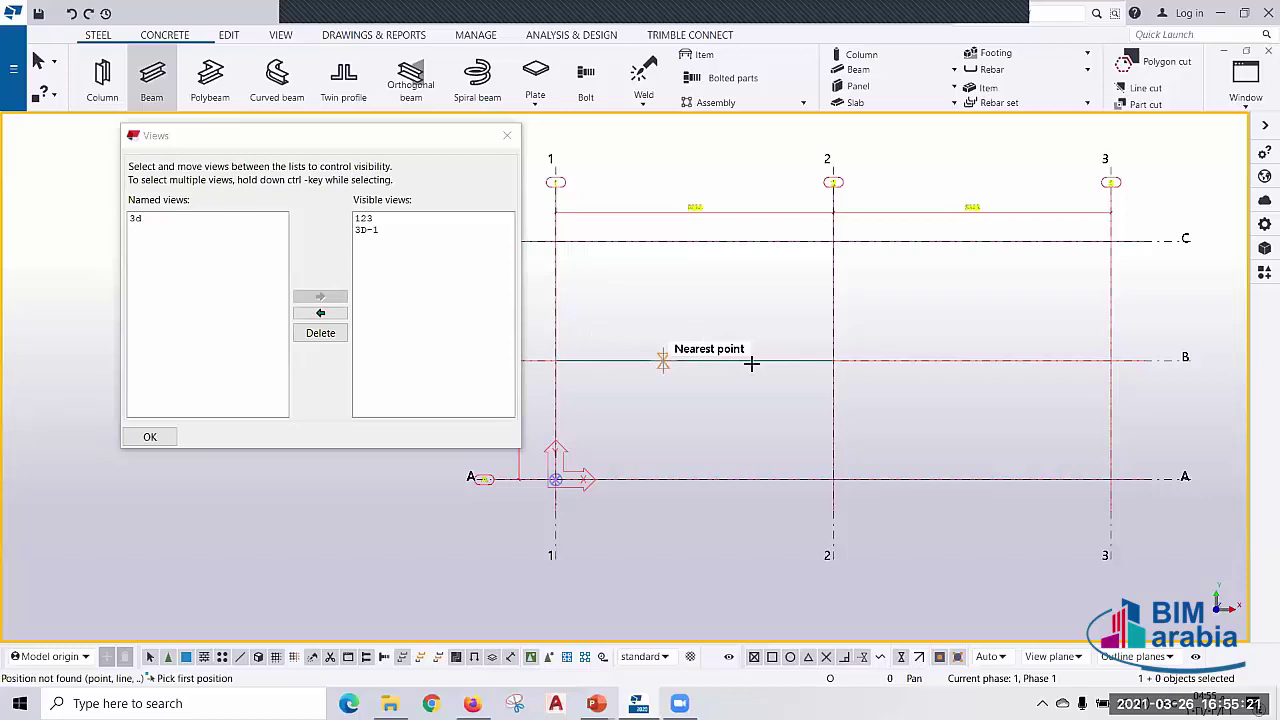
pyautogui.click(779, 358)
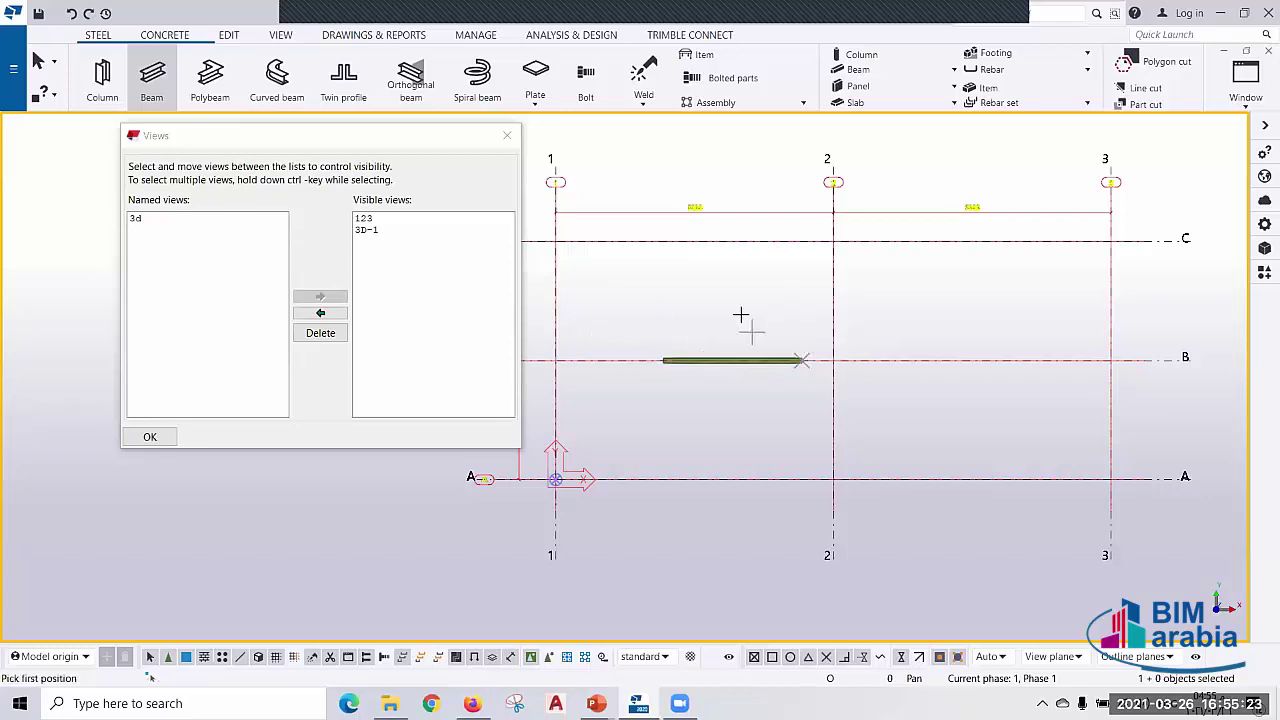
pyautogui.rightClick(740, 300)
pyautogui.click(770, 305)
pyautogui.scroll(3, 673, 378)
pyautogui.scroll(2, 672, 376)
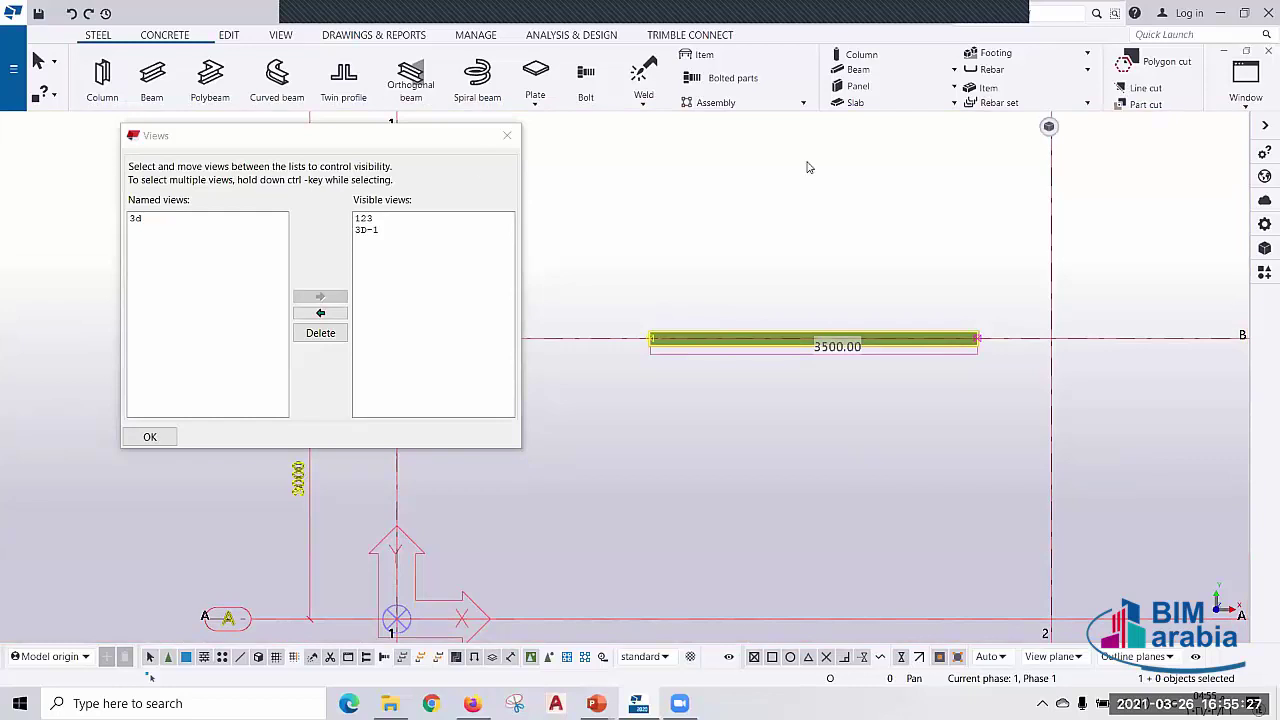
pyautogui.click(281, 35)
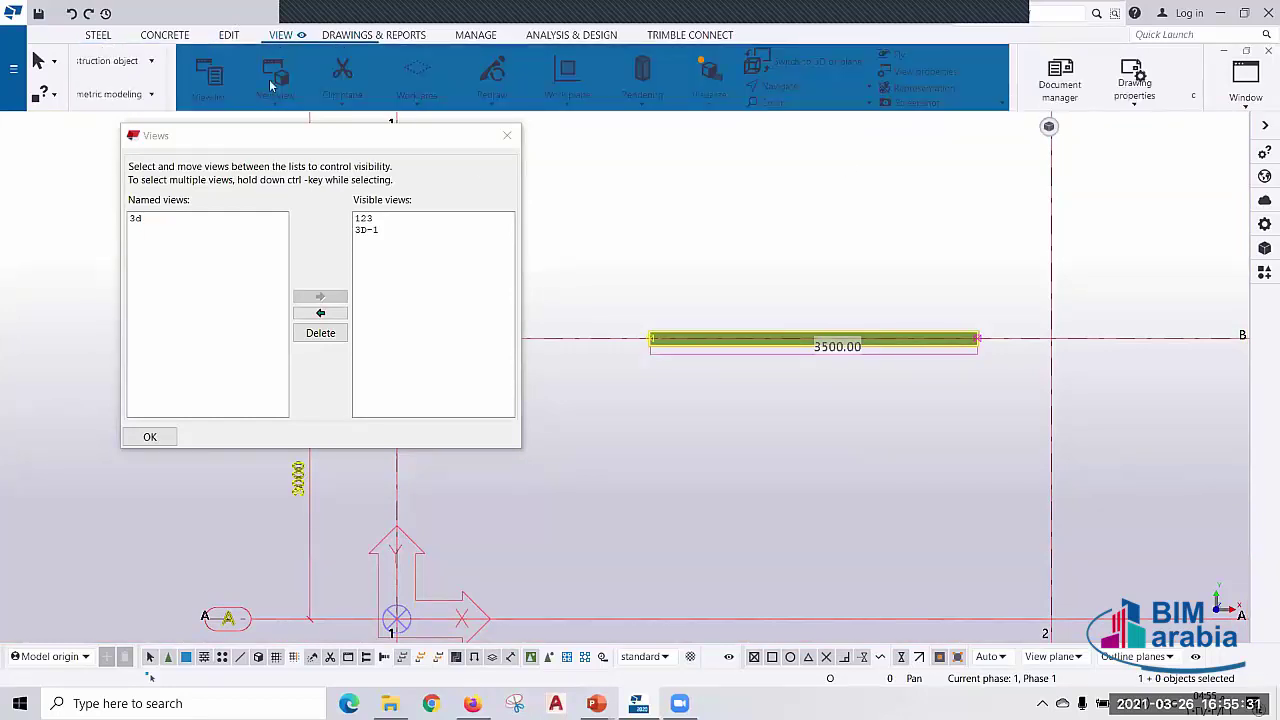
# - Open a 3D part view of the 3500 mm beam, centred and zoomed in
pyautogui.click(183, 102)
pyautogui.click(185, 493)
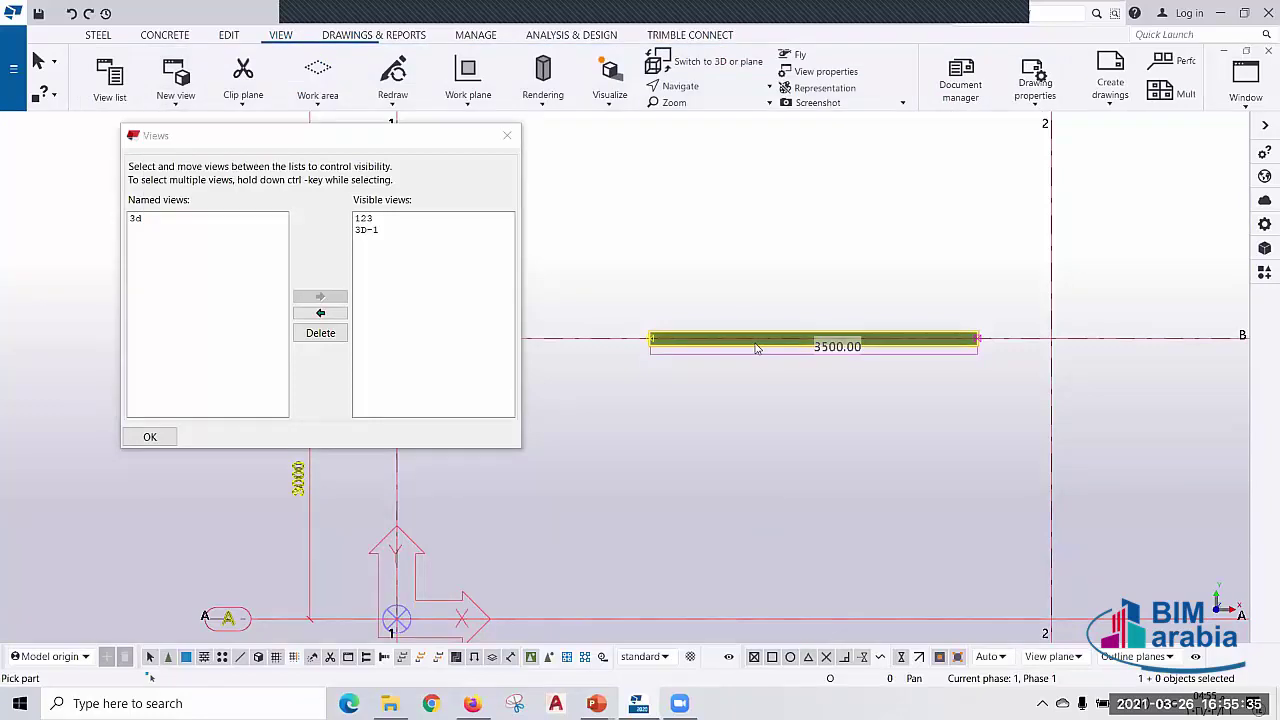
pyautogui.click(757, 347)
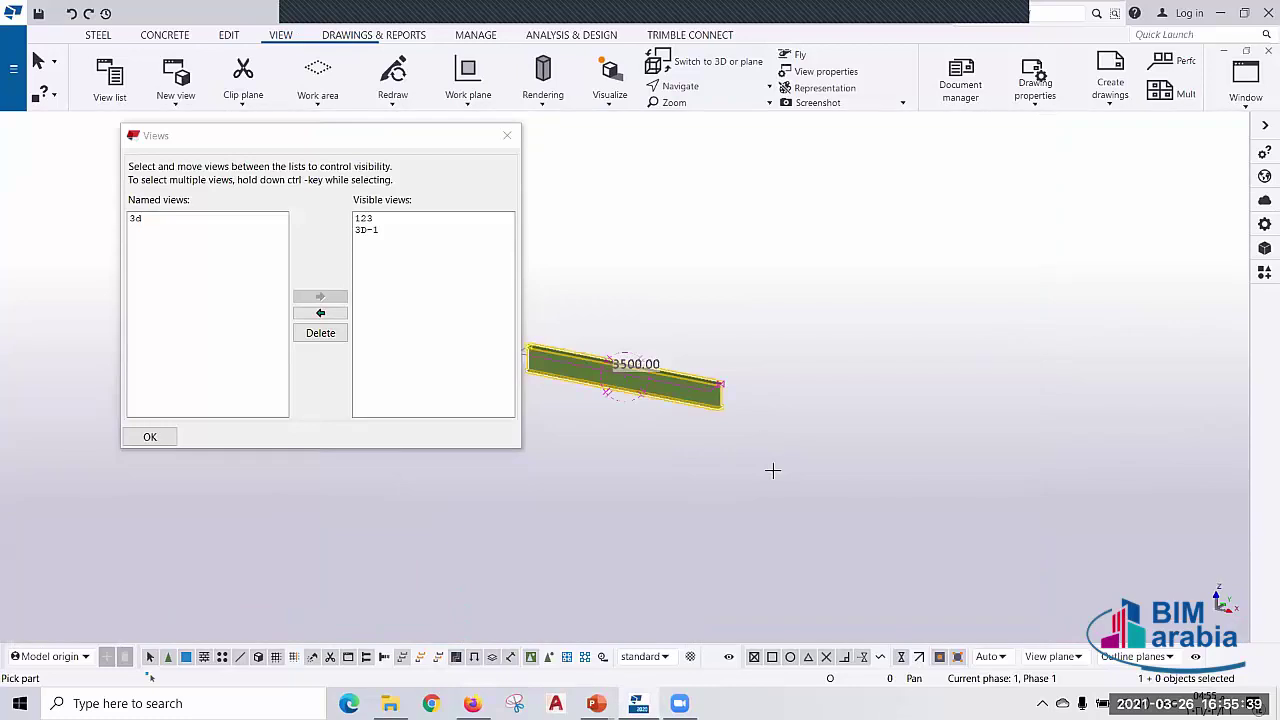
pyautogui.moveTo(772, 470); pyautogui.dragTo(777, 486, button='middle')
pyautogui.scroll(2, 780, 489)
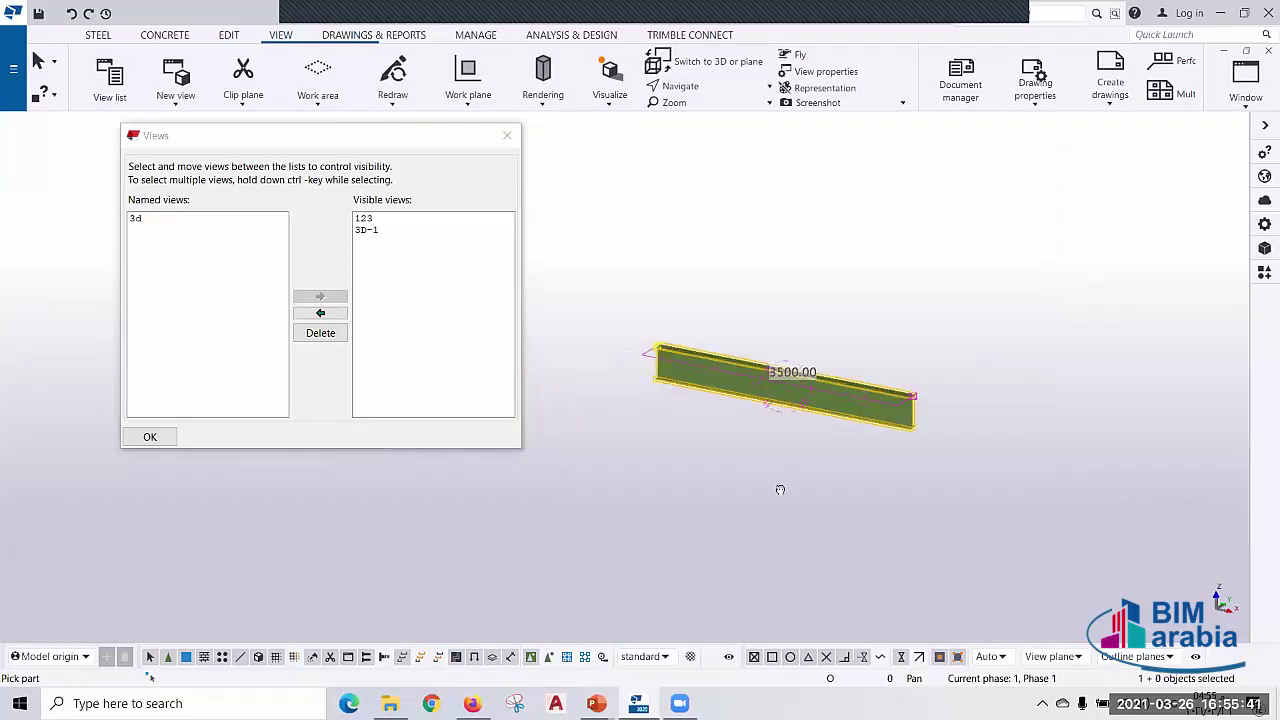
pyautogui.scroll(2, 780, 489)
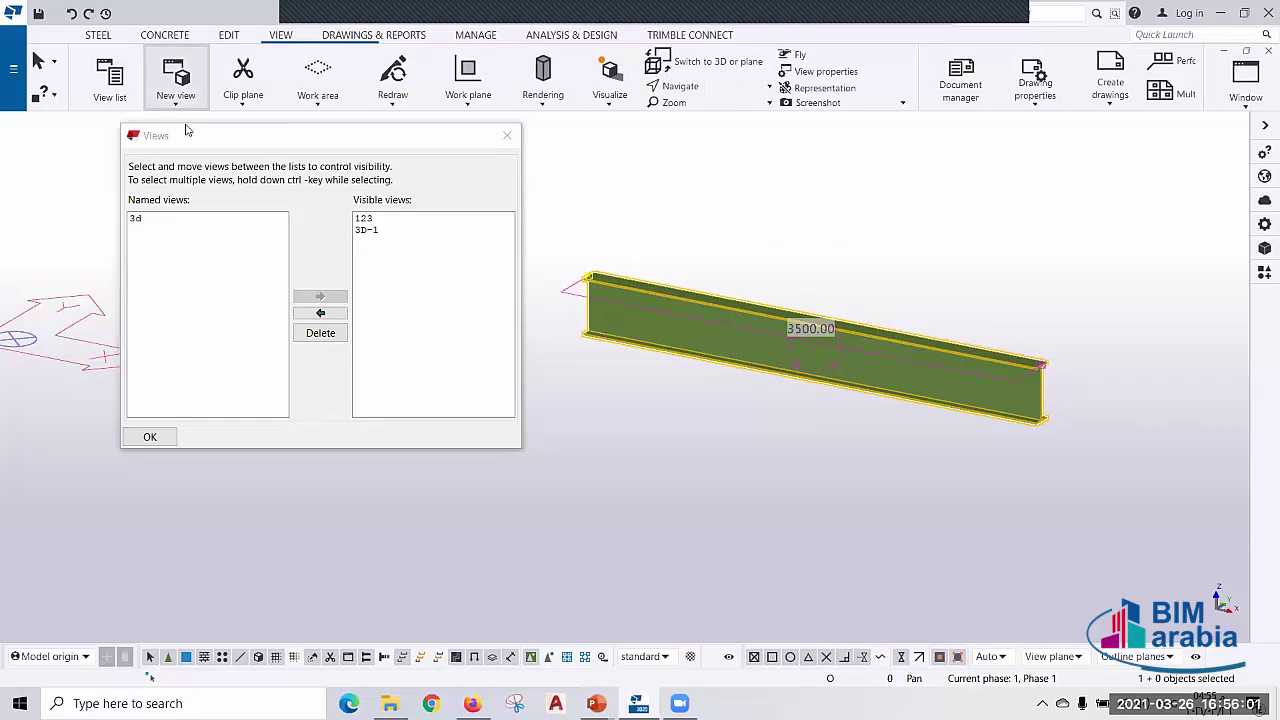
# - Create the default part views for the beam
pyautogui.click(182, 105)
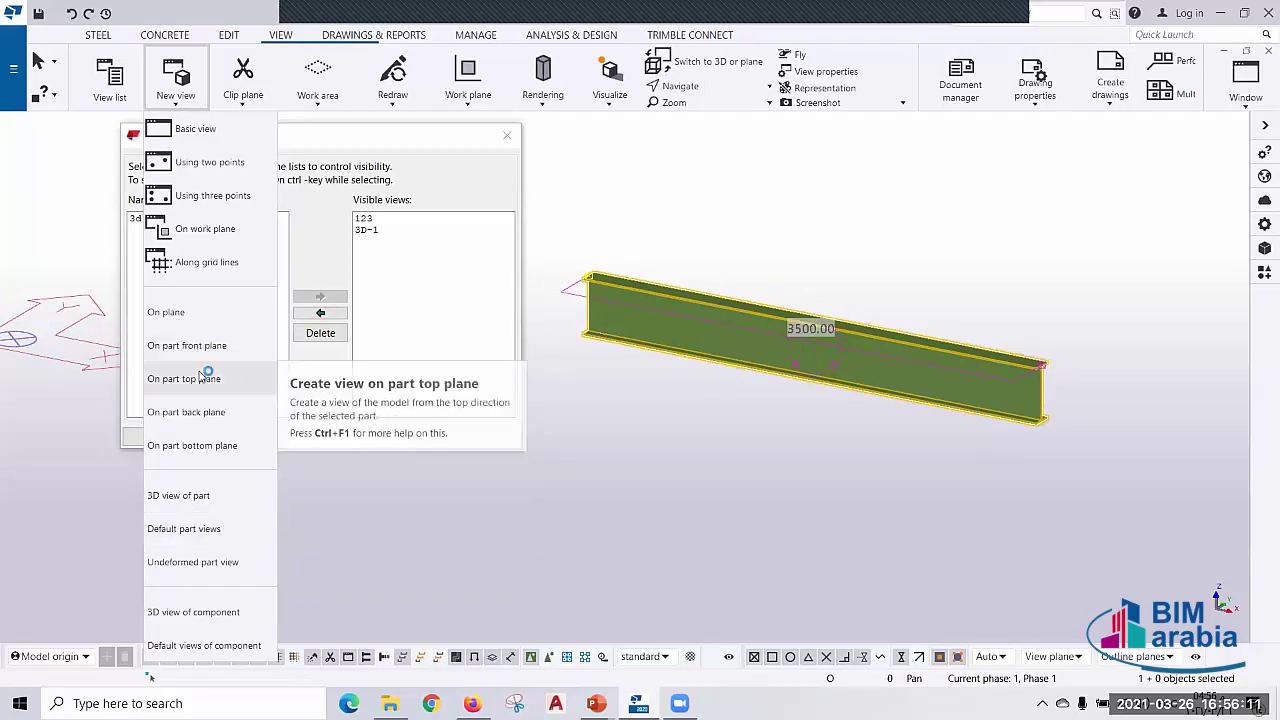
pyautogui.click(200, 446)
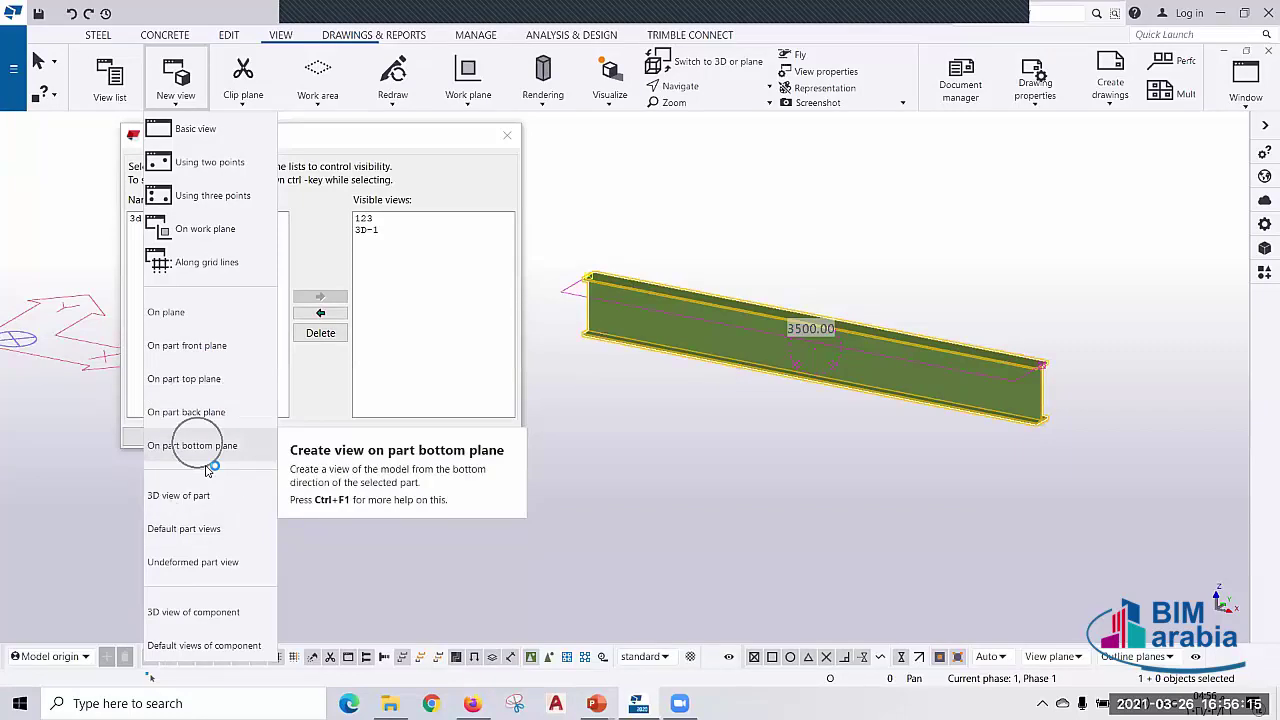
pyautogui.click(183, 530)
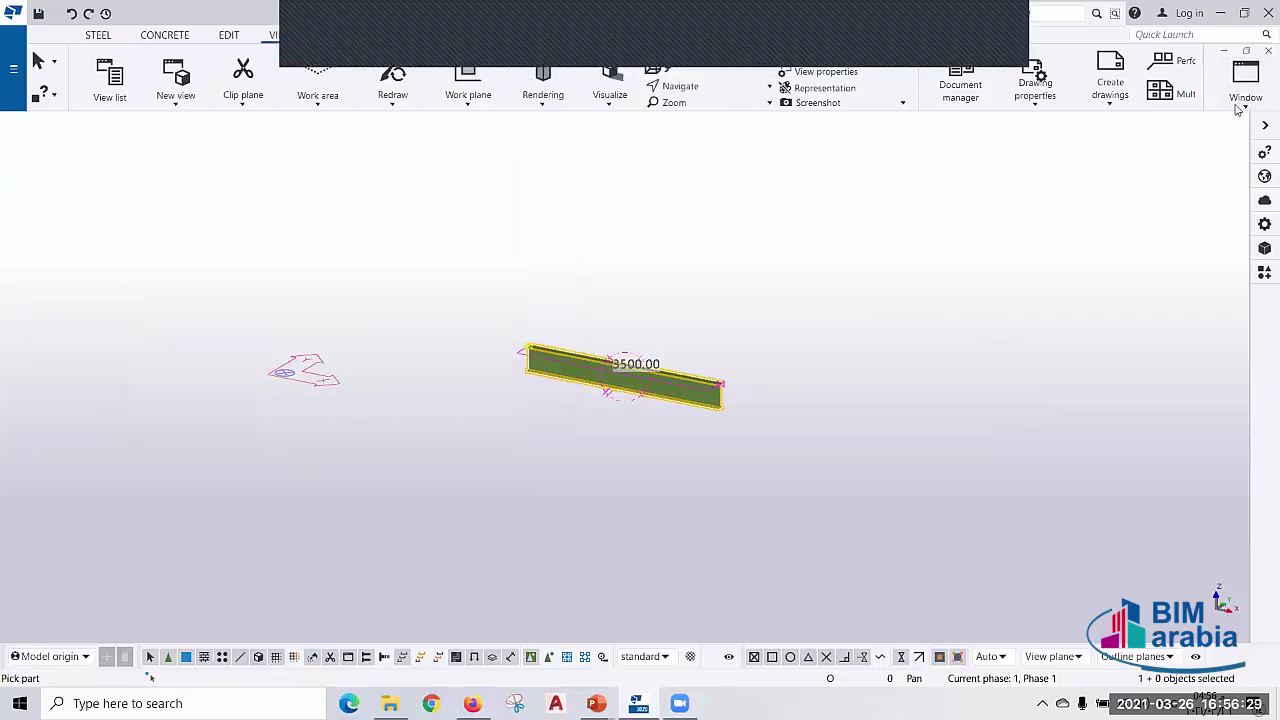
# - Tile all seven open views horizontally and activate the part end and top views
pyautogui.click(1240, 105)
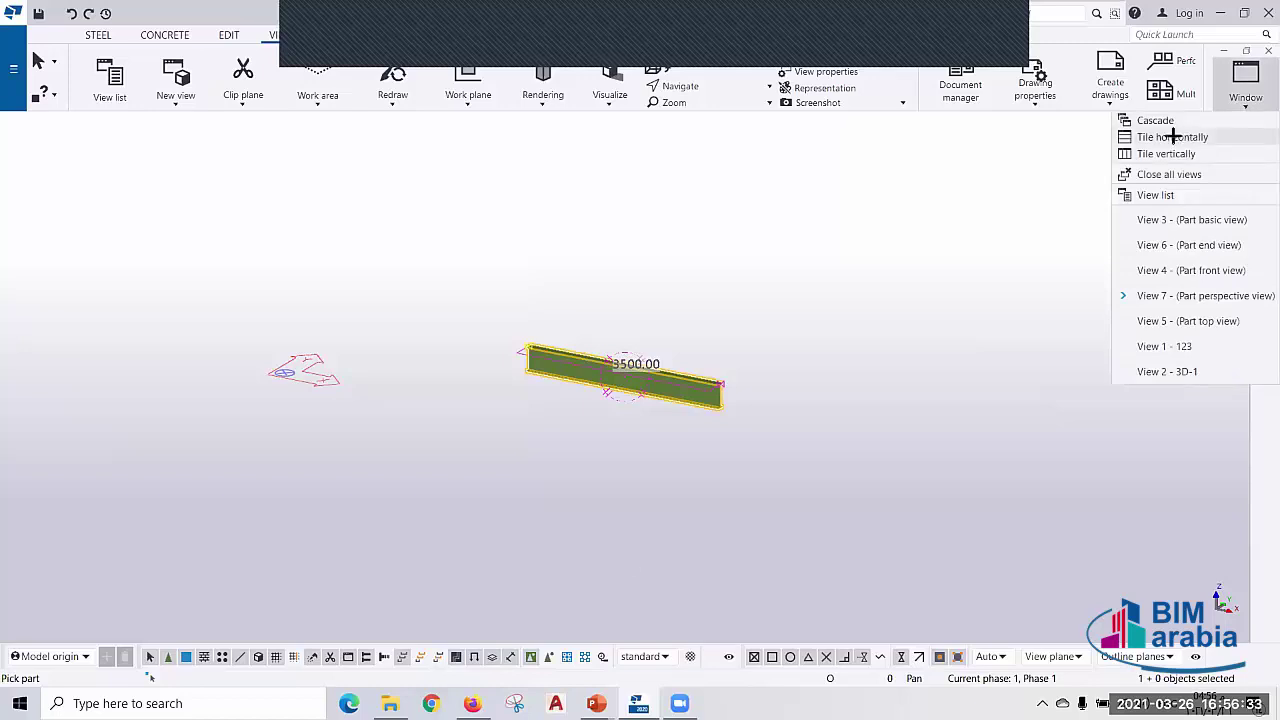
pyautogui.click(1174, 137)
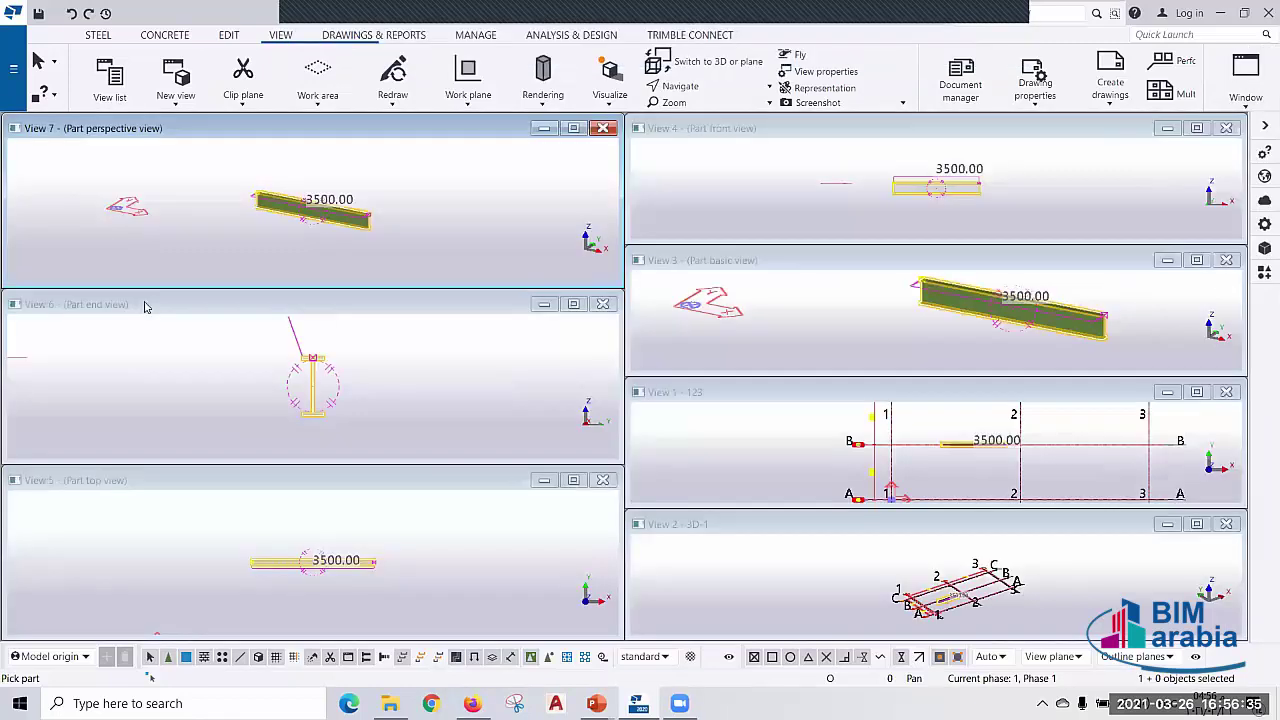
pyautogui.click(168, 463)
pyautogui.click(170, 484)
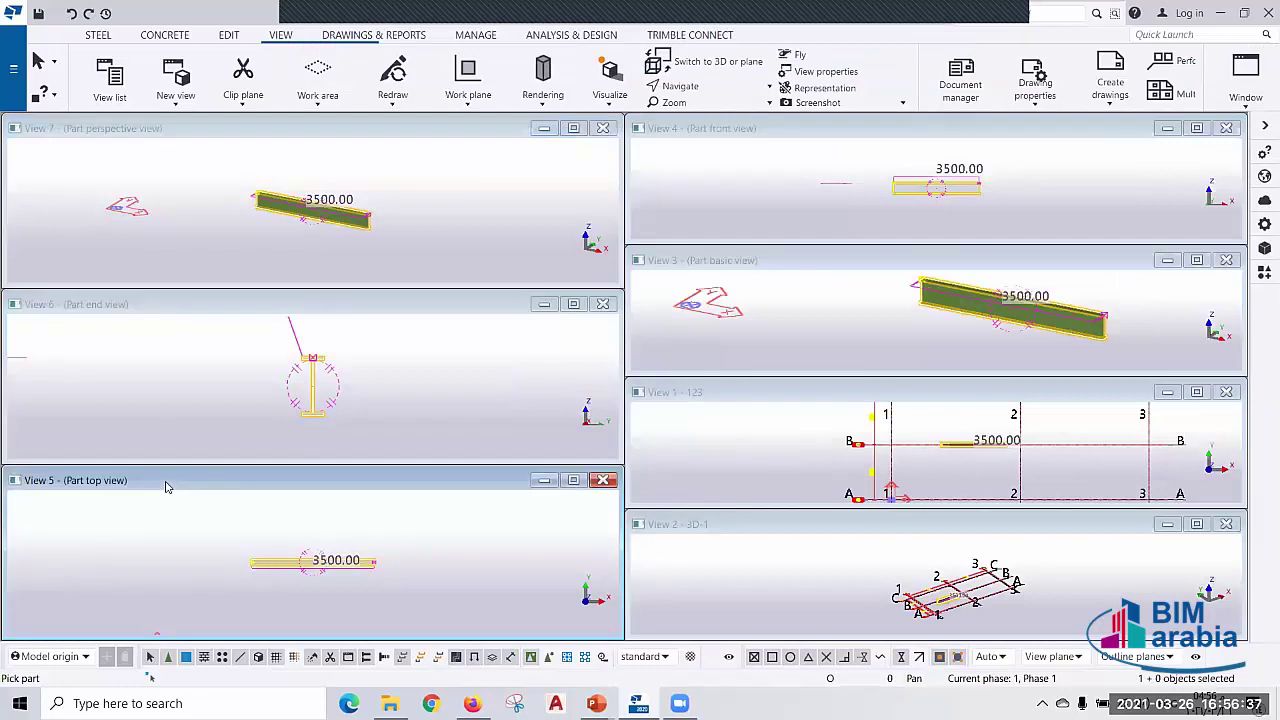
pyautogui.click(470, 130)
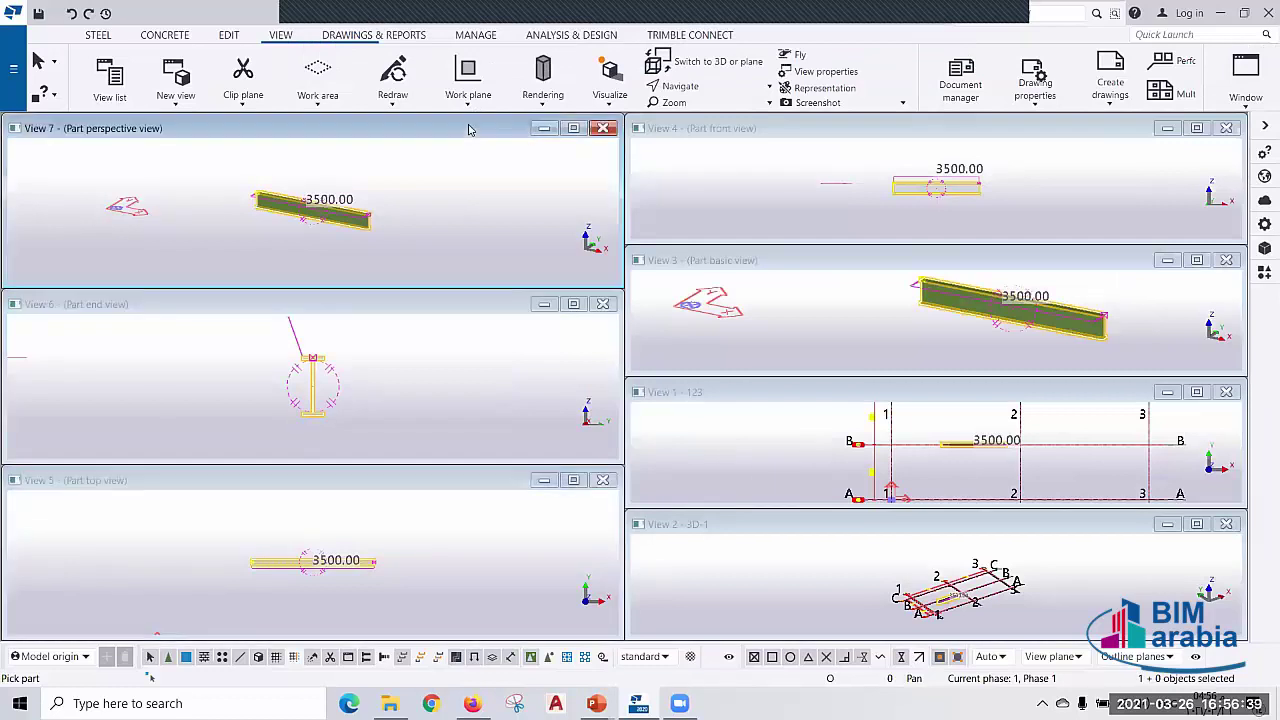
pyautogui.click(782, 135)
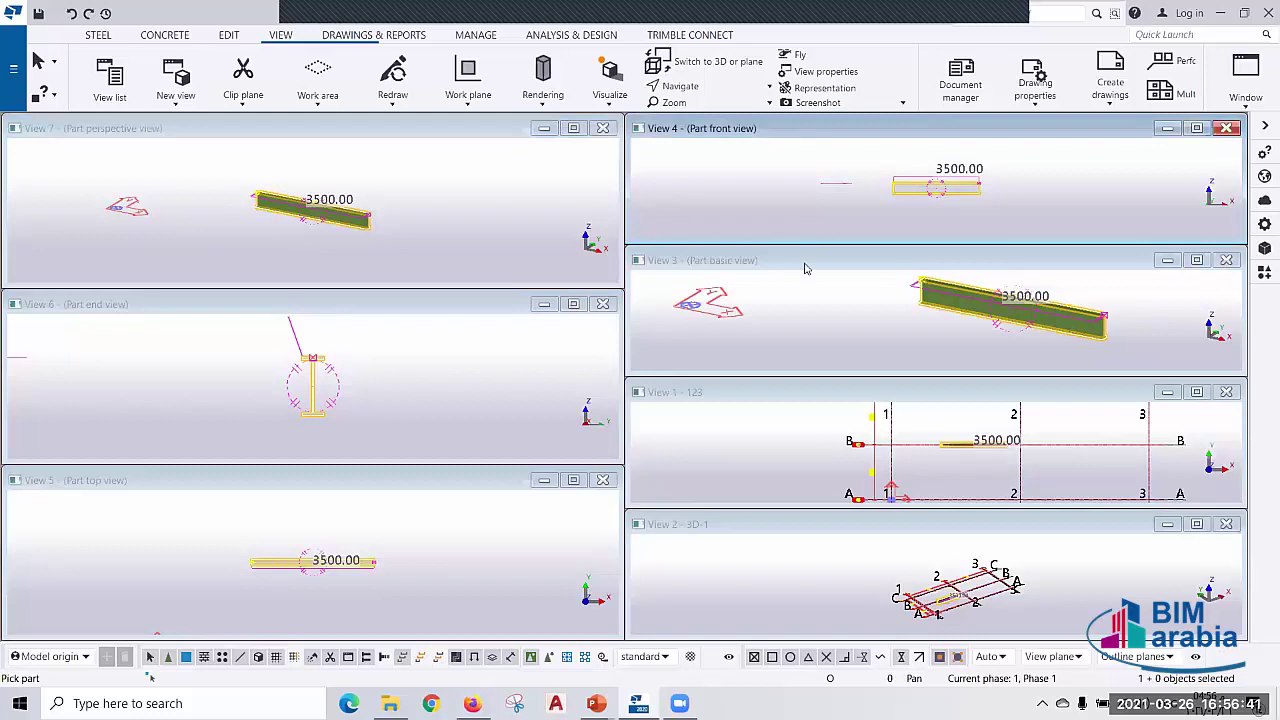
pyautogui.click(787, 289)
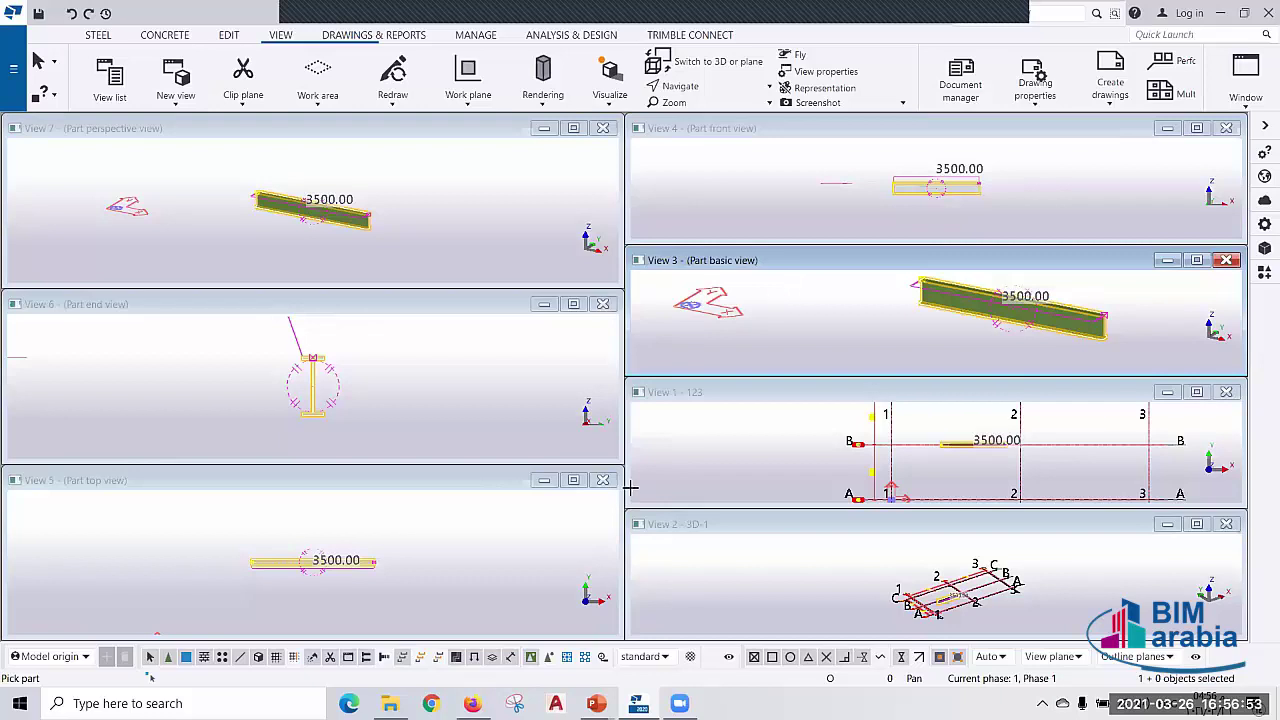
# - Maximize View 2 - 3D-1 to fill the window, recentre the grid, and show new-view types
pyautogui.doubleClick(786, 526)
pyautogui.moveTo(609, 277); pyautogui.dragTo(423, 200, button='middle')
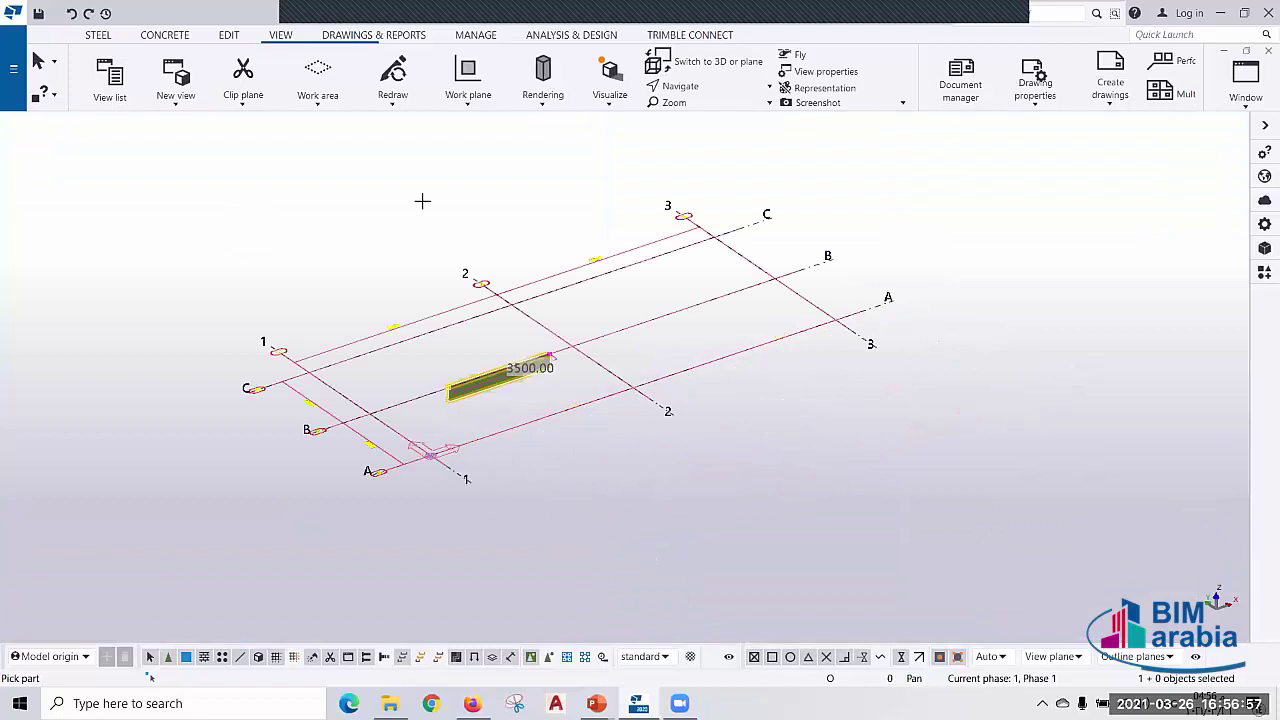
pyautogui.scroll(2, 443, 209)
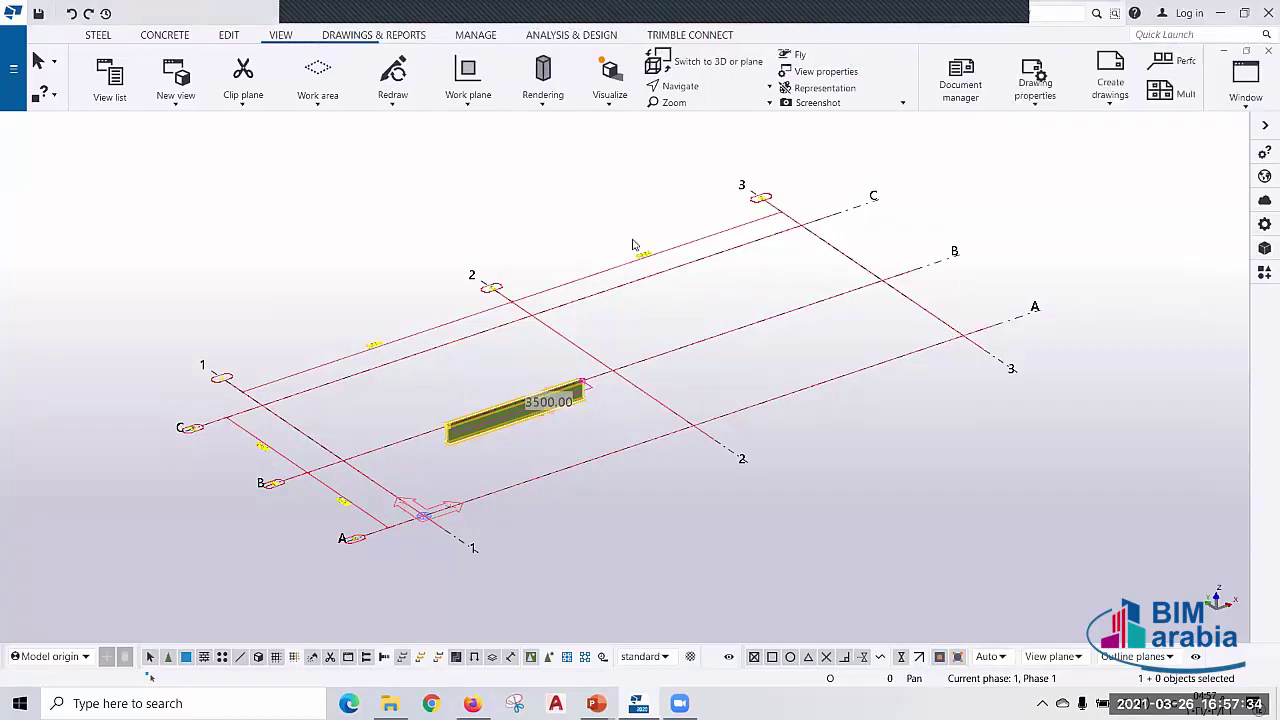
pyautogui.moveTo(632, 244); pyautogui.dragTo(678, 279, button='middle')
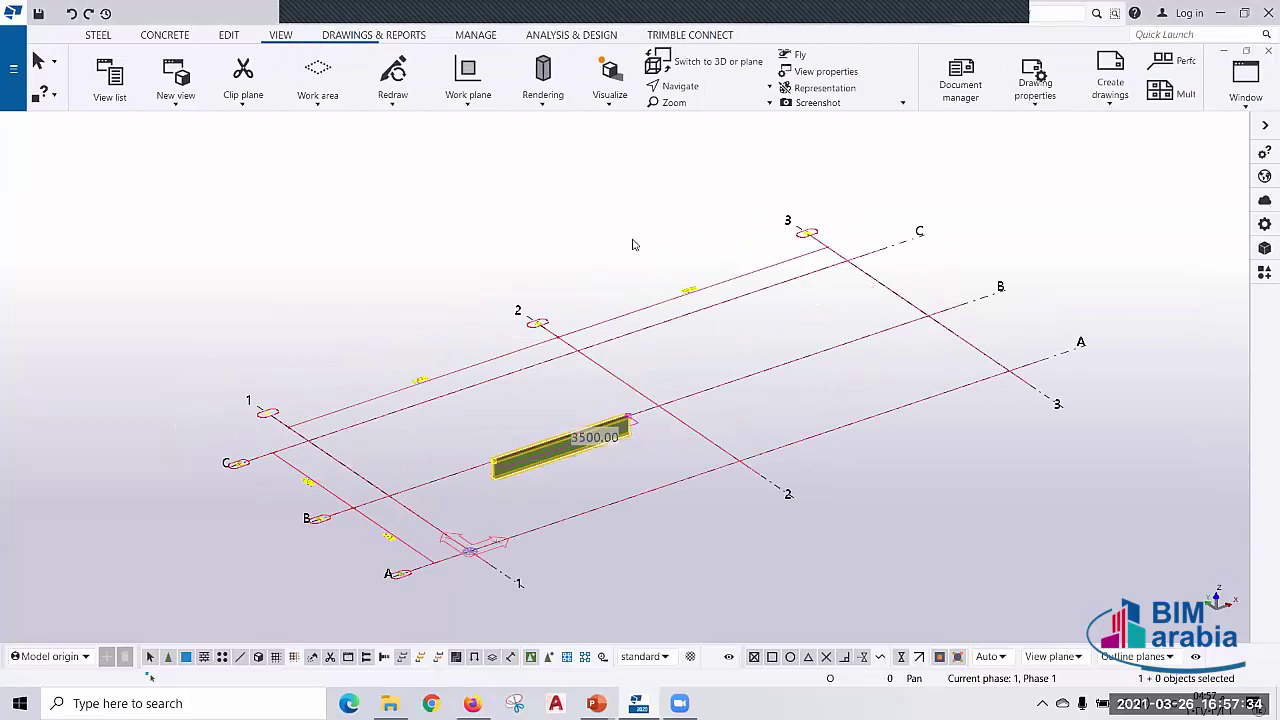
pyautogui.click(175, 88)
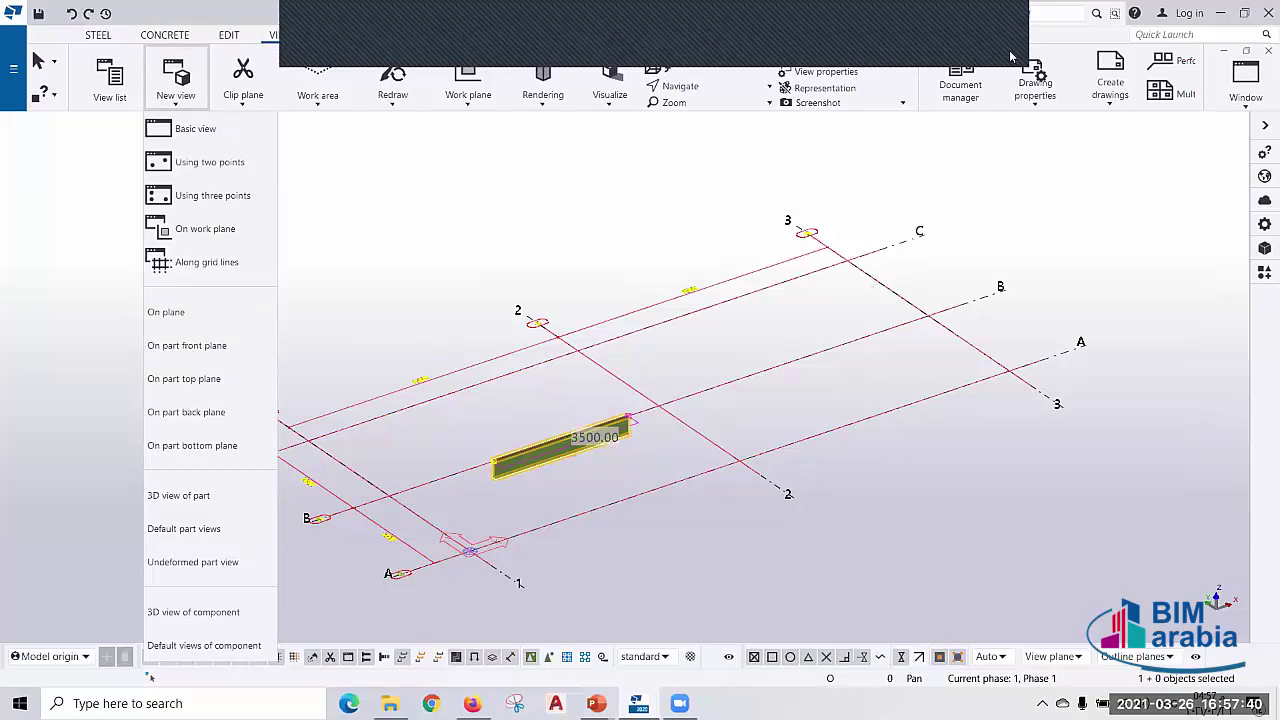
pyautogui.click(1017, 417)
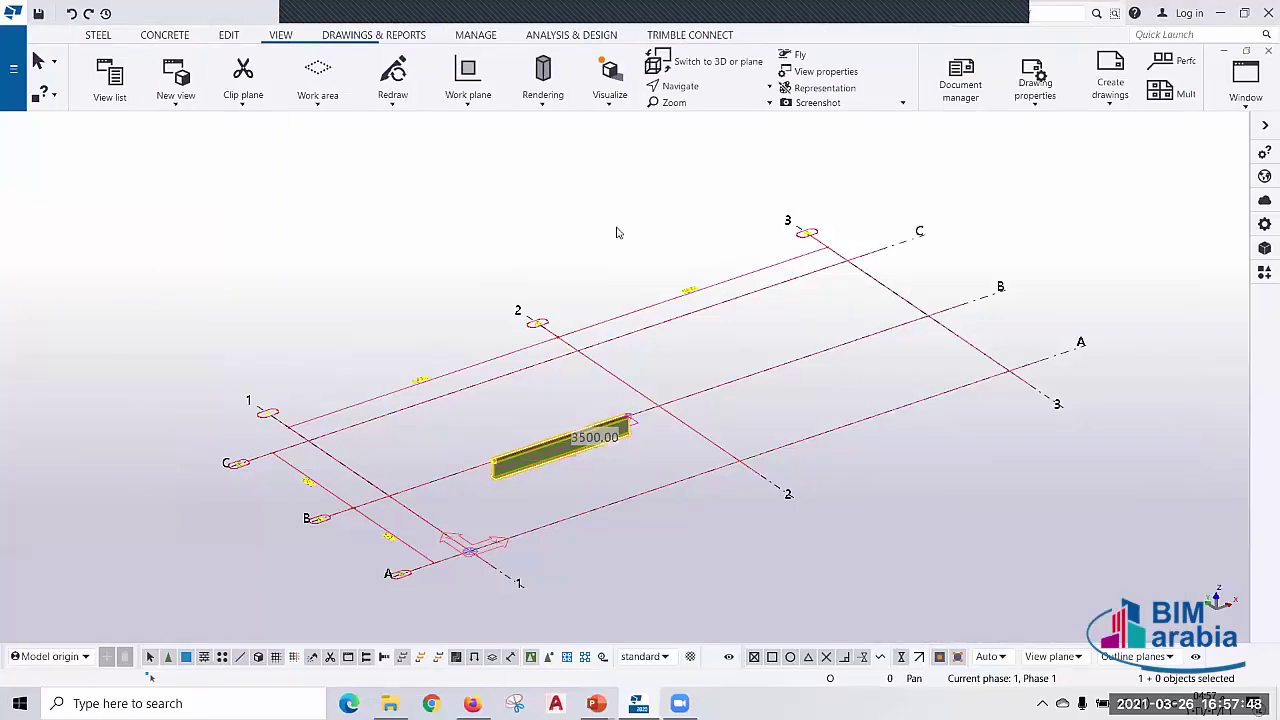
pyautogui.click(178, 95)
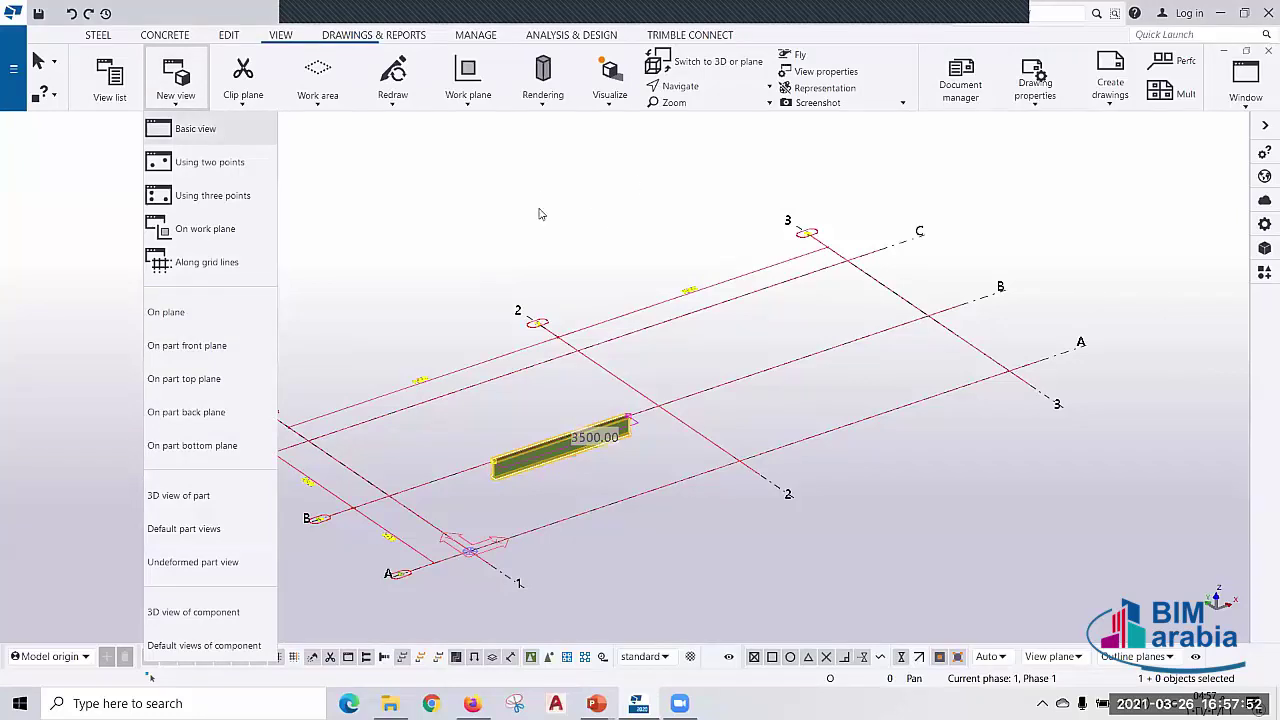
pyautogui.press('Return')
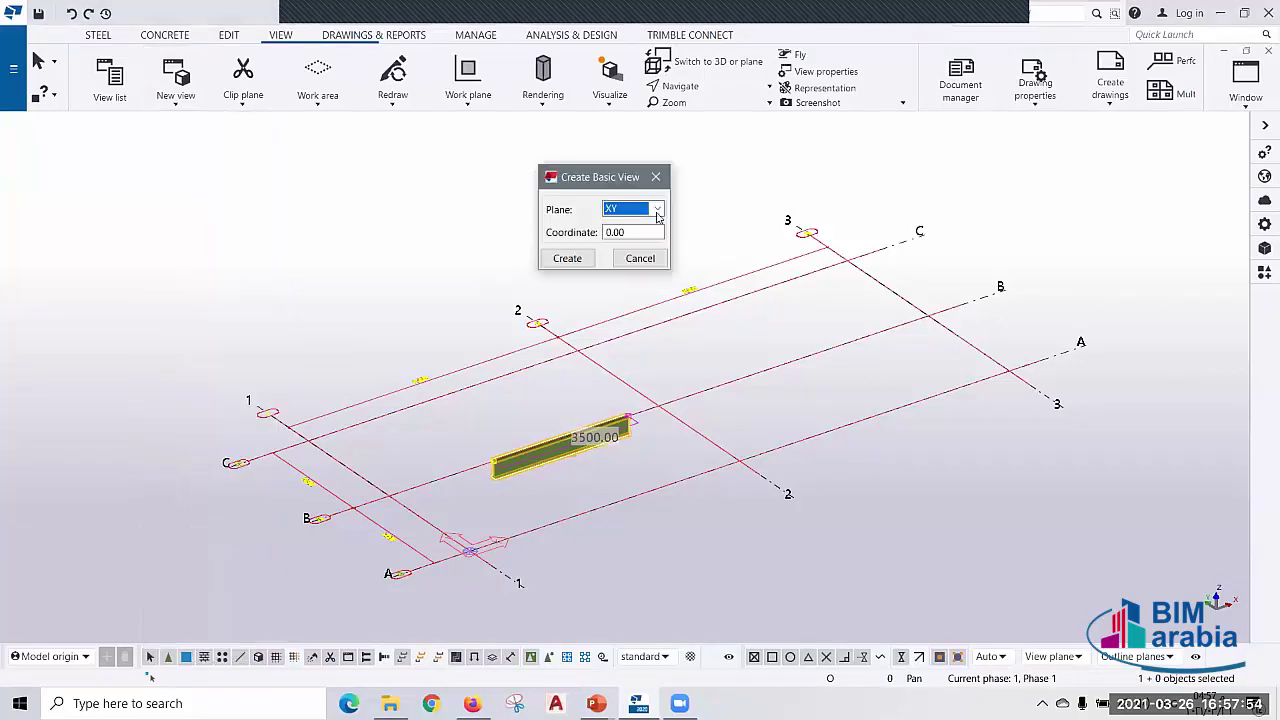
pyautogui.click(630, 209)
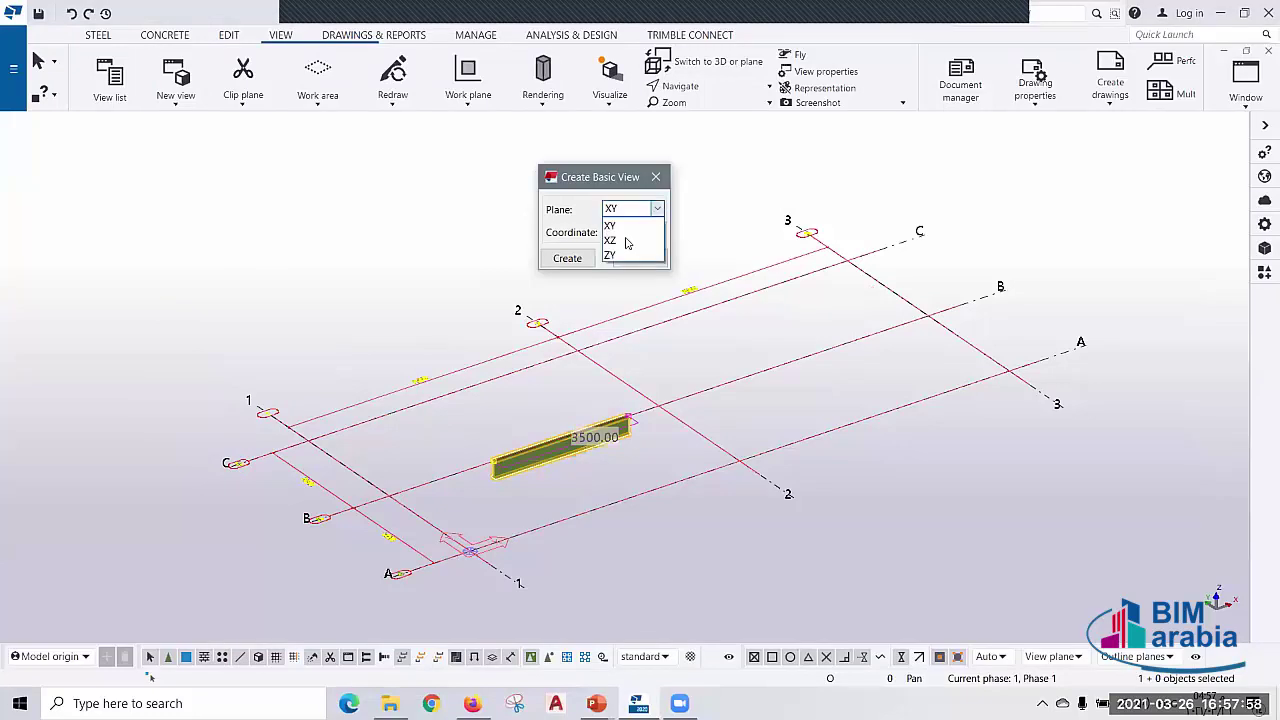
pyautogui.click(615, 220)
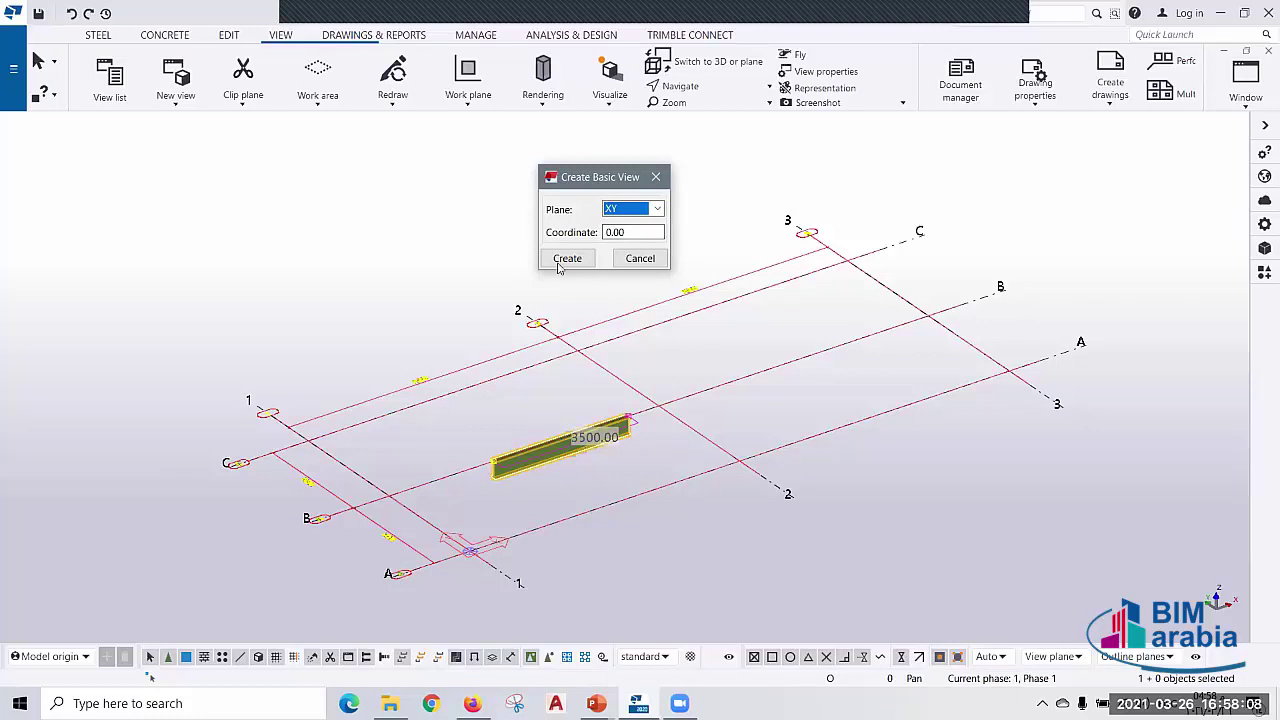
pyautogui.click(655, 178)
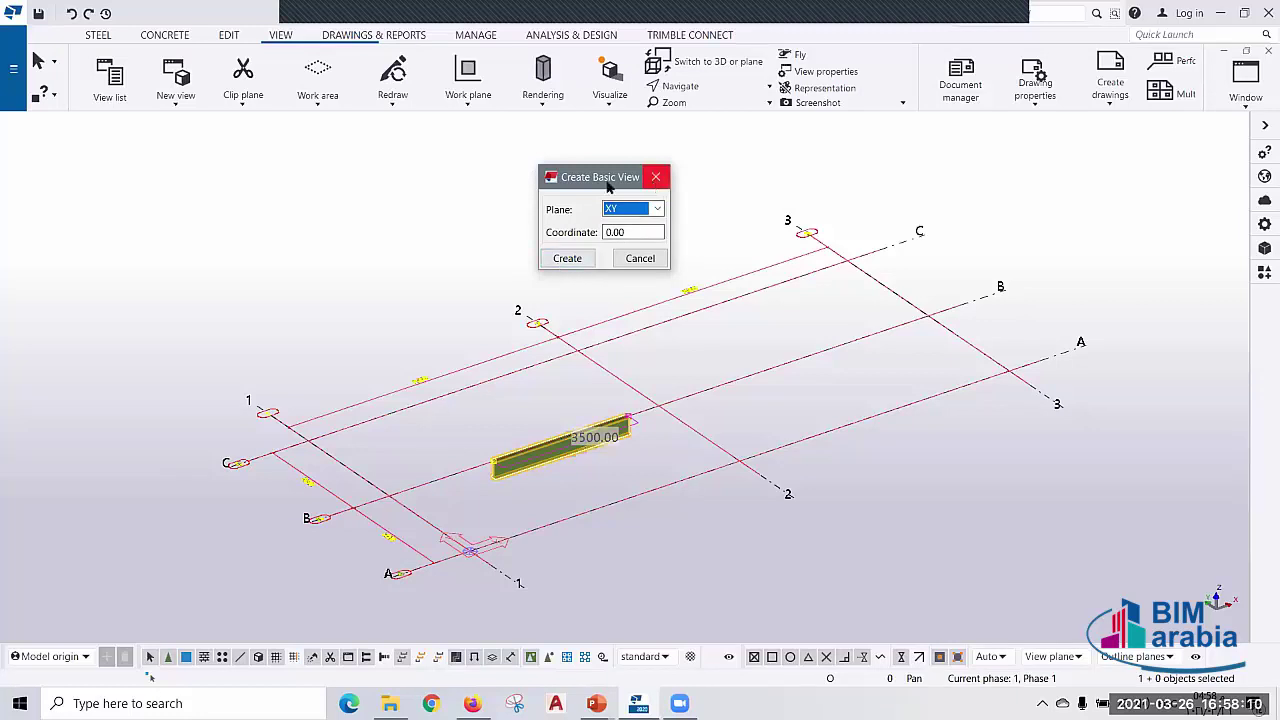
pyautogui.click(176, 97)
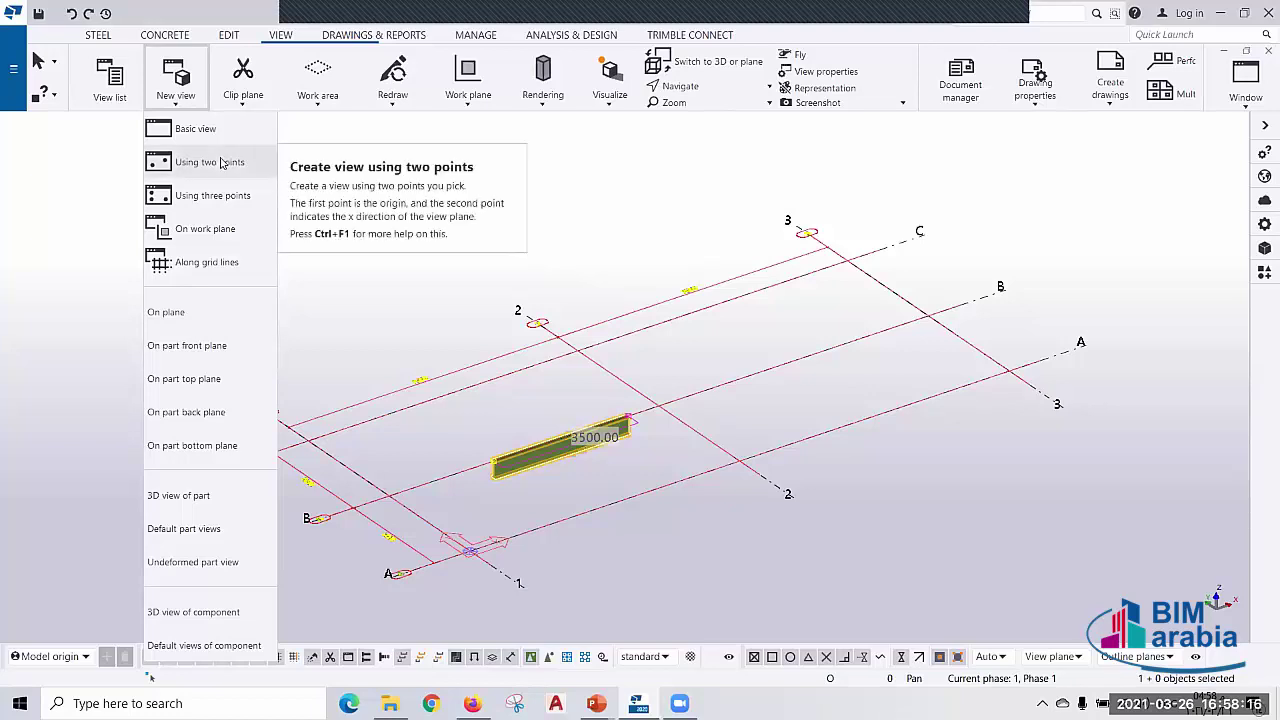
# - Create a view along grid line B by picking two points, then reopen the New view list
pyautogui.click(222, 163)
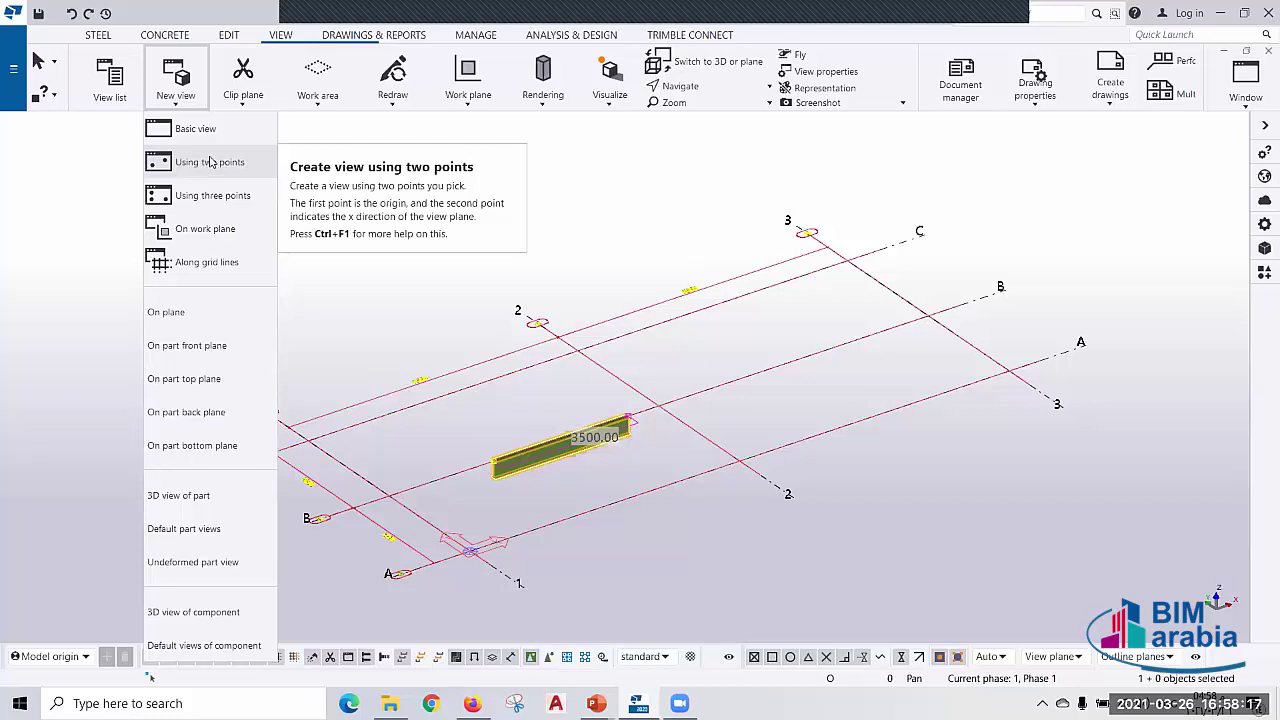
pyautogui.click(680, 376)
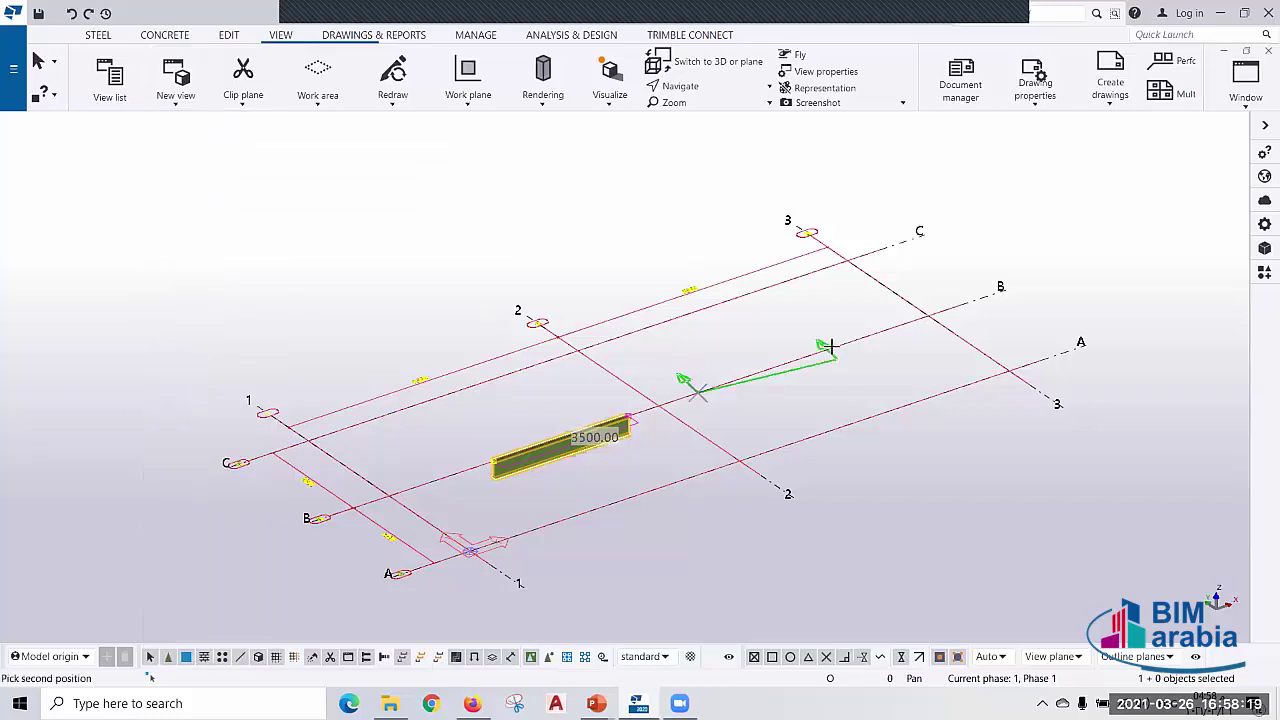
pyautogui.click(880, 428)
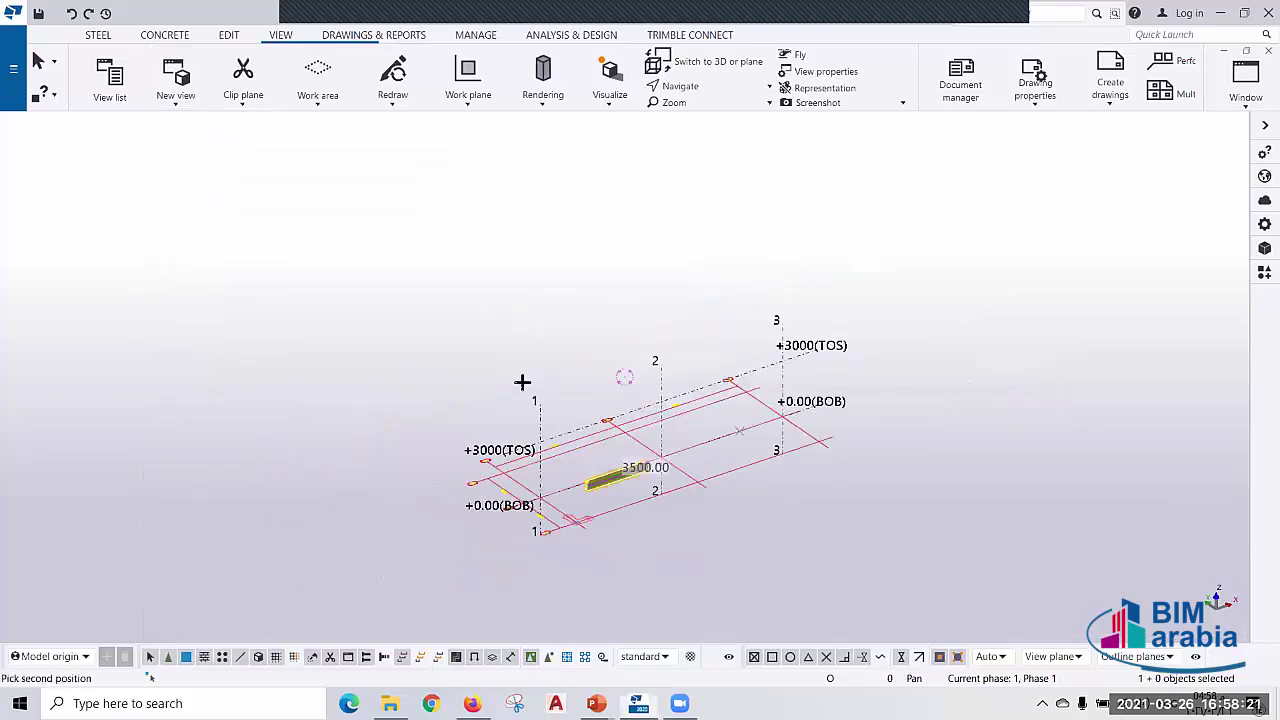
pyautogui.rightClick(542, 217)
pyautogui.click(176, 107)
pyautogui.click(175, 107)
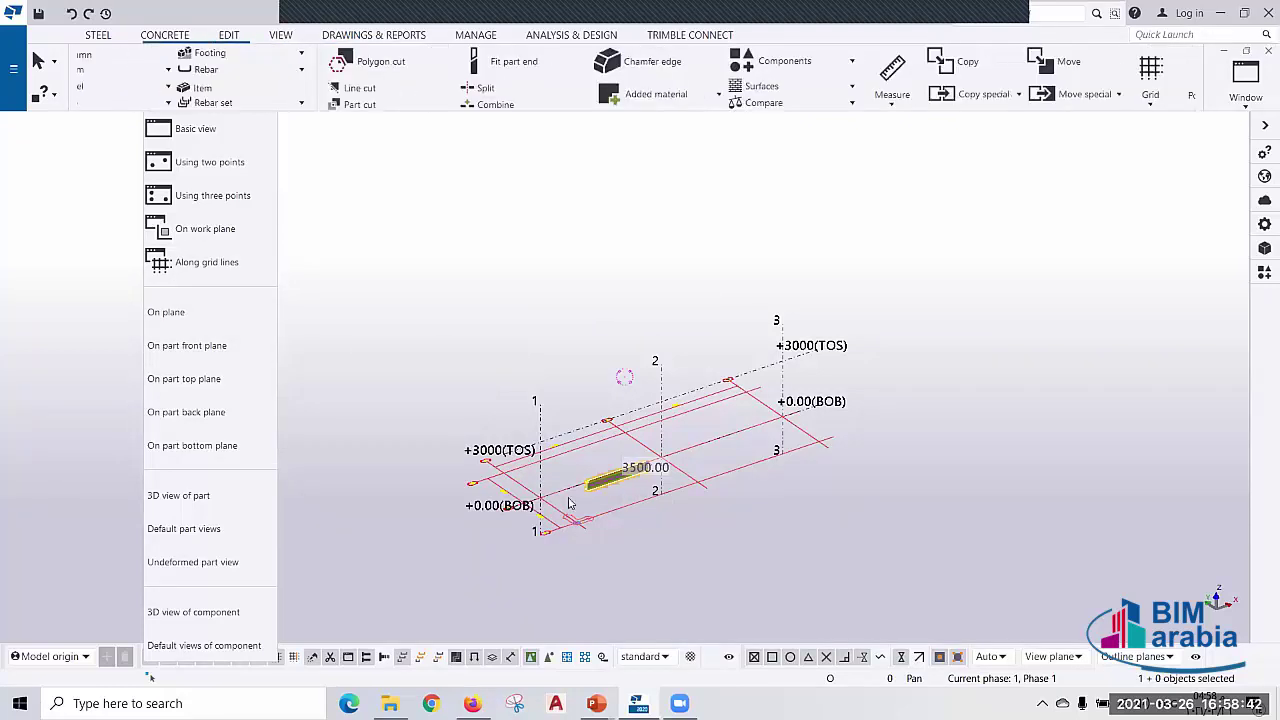
# - Zoom the model view, then open the New view options on the VIEW tab
pyautogui.scroll(3, 625, 497)
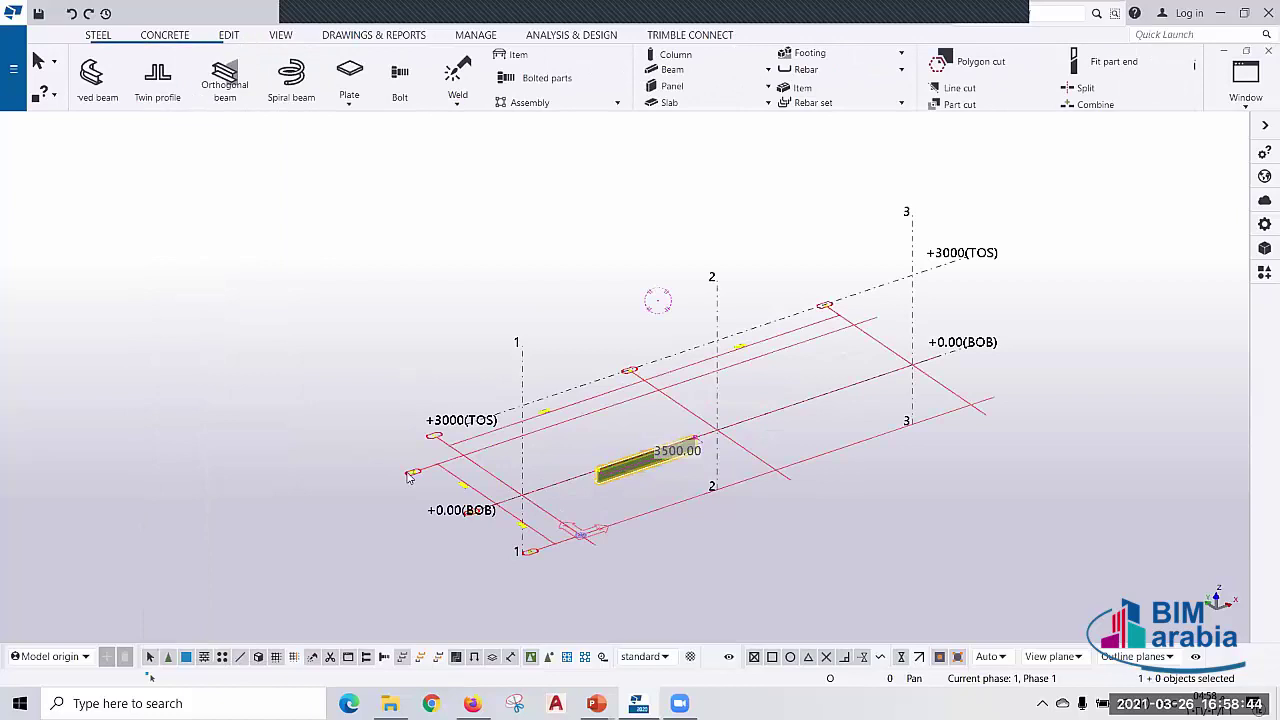
pyautogui.scroll(3, 409, 478)
pyautogui.scroll(3, 408, 470)
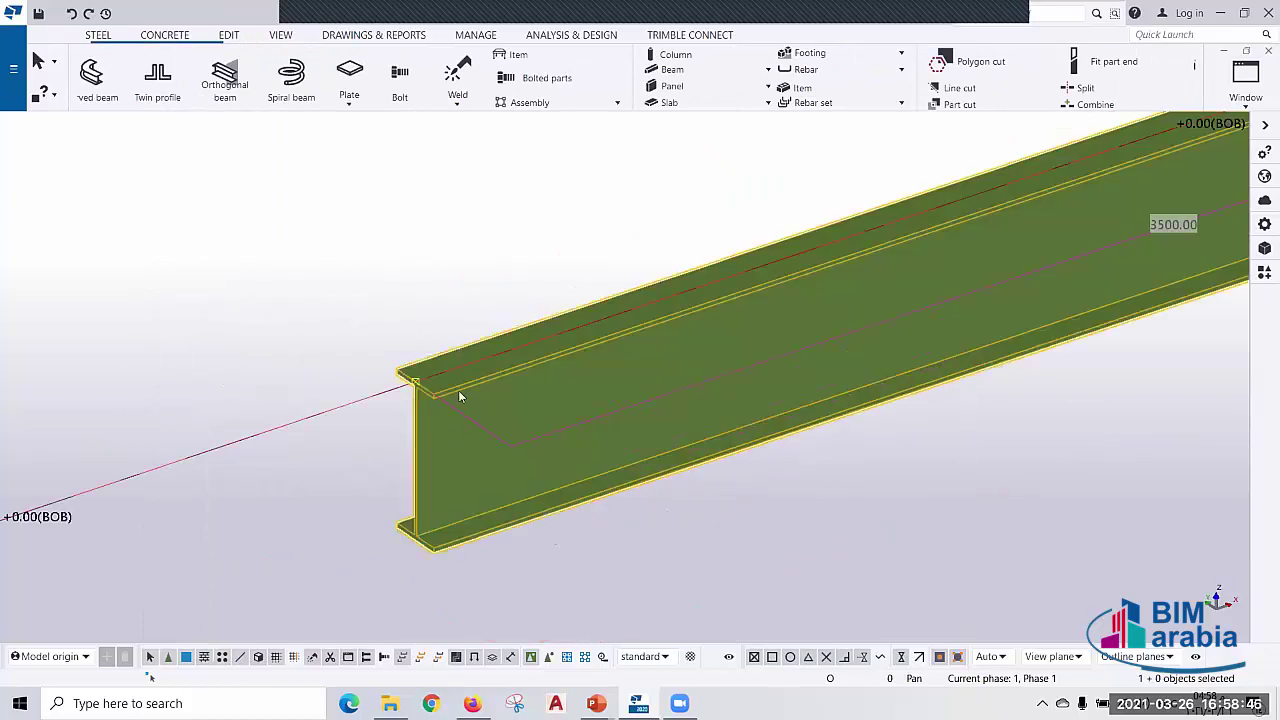
pyautogui.scroll(-1, 445, 384)
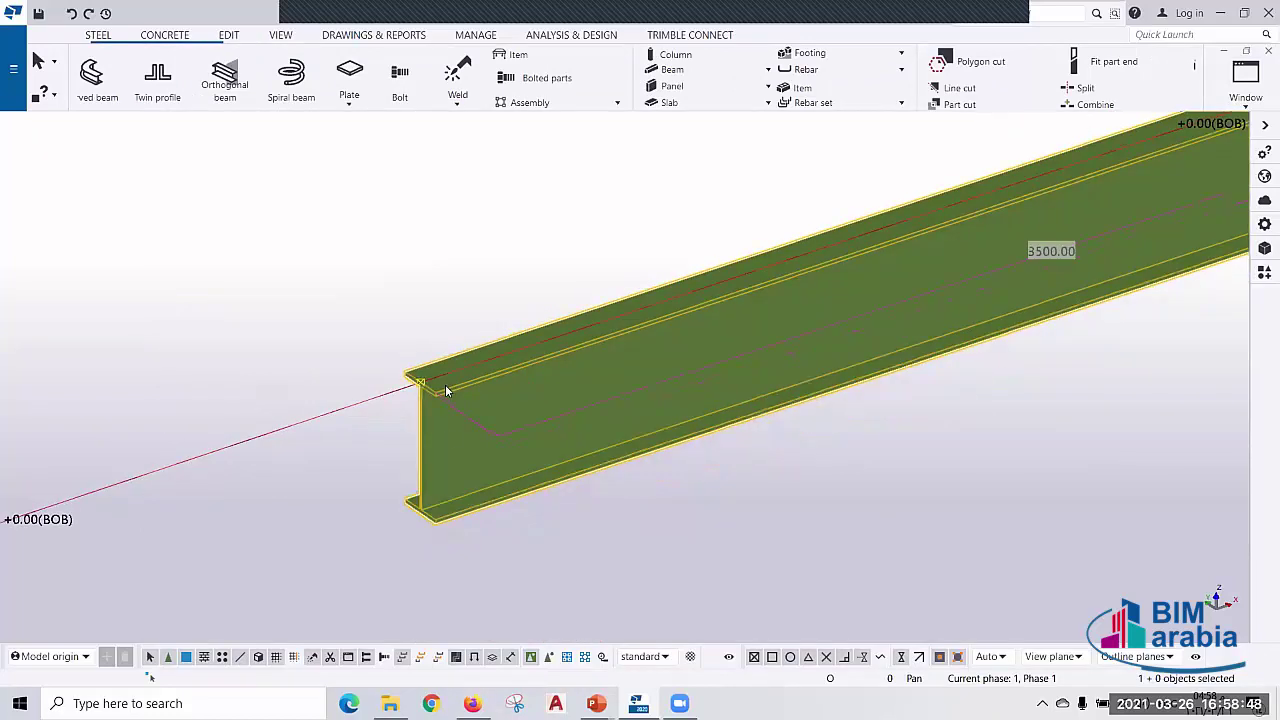
pyautogui.scroll(-2, 445, 384)
pyautogui.scroll(-2, 493, 151)
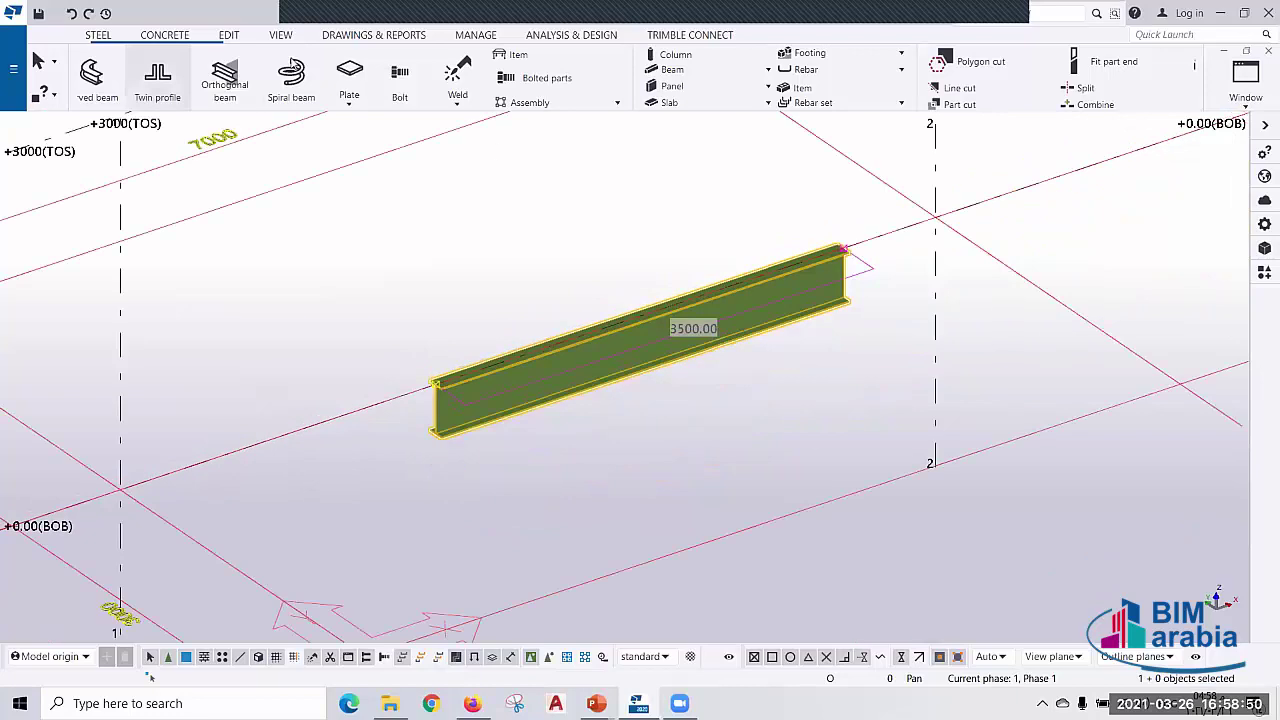
pyautogui.click(280, 35)
pyautogui.click(179, 105)
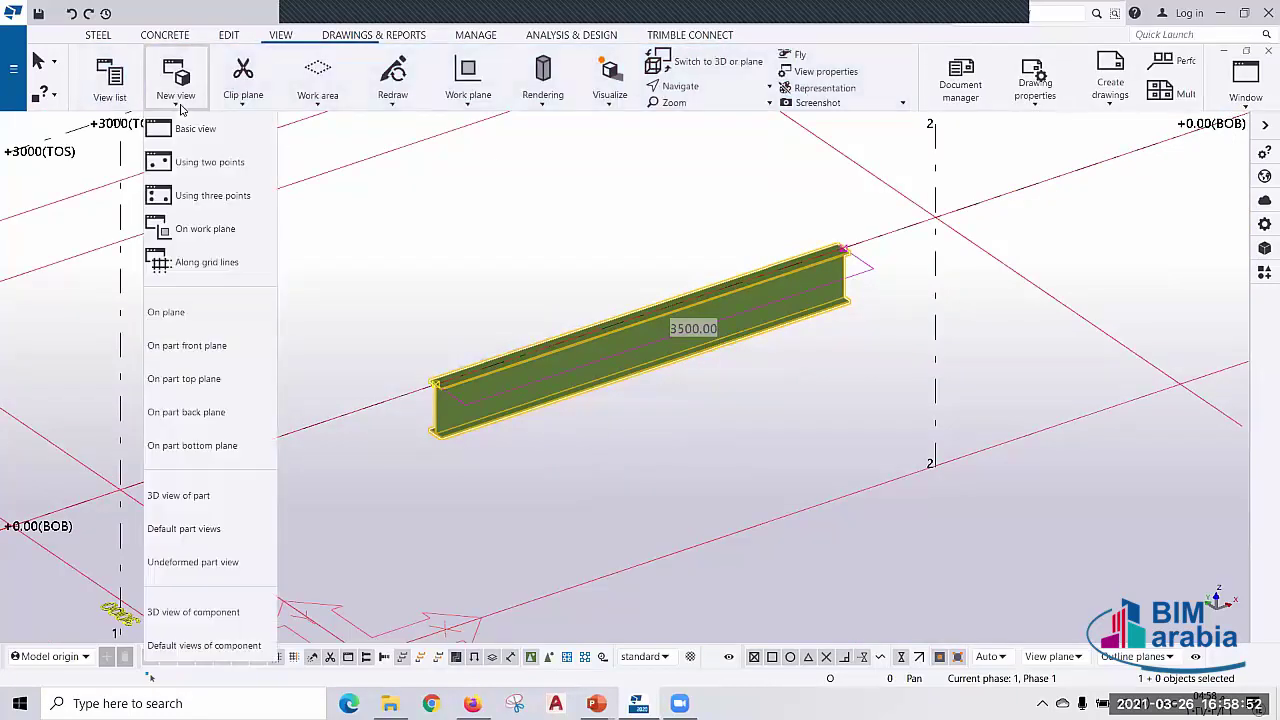
# - Create a view on the 3500 beam's top plane, zoom in, and reopen the New view options
pyautogui.click(216, 380)
pyautogui.click(465, 437)
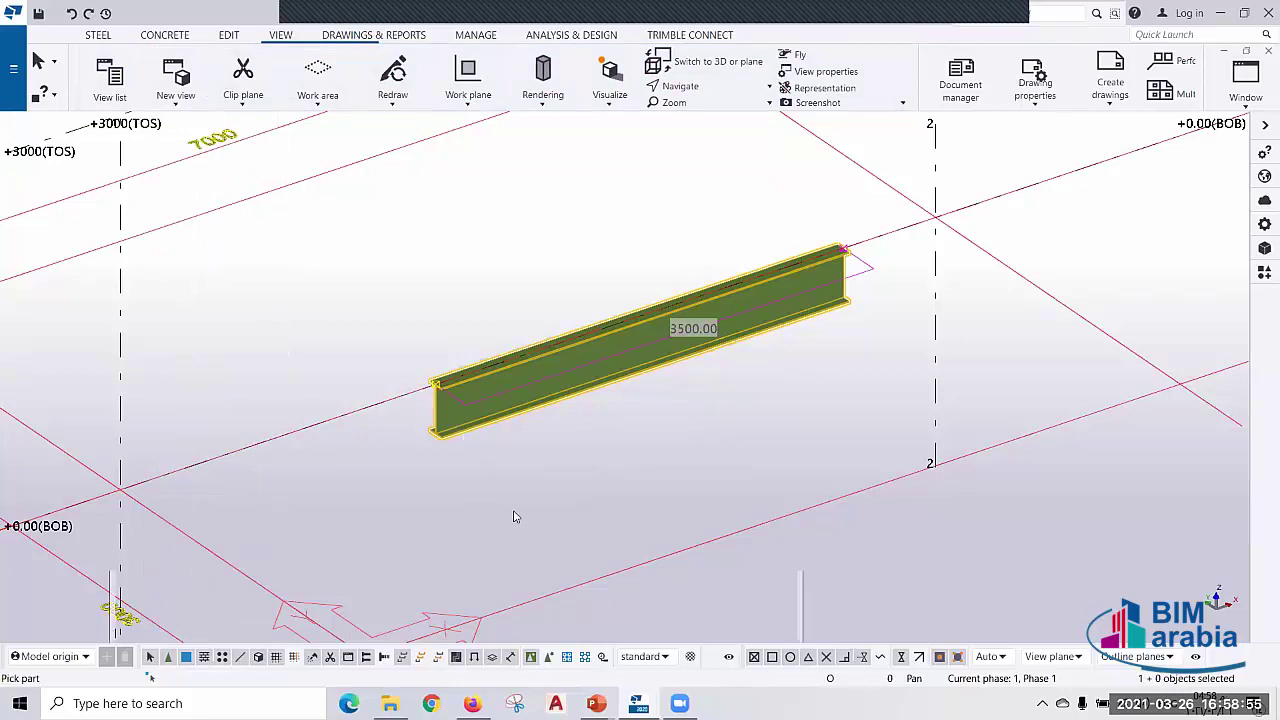
pyautogui.scroll(3, 502, 421)
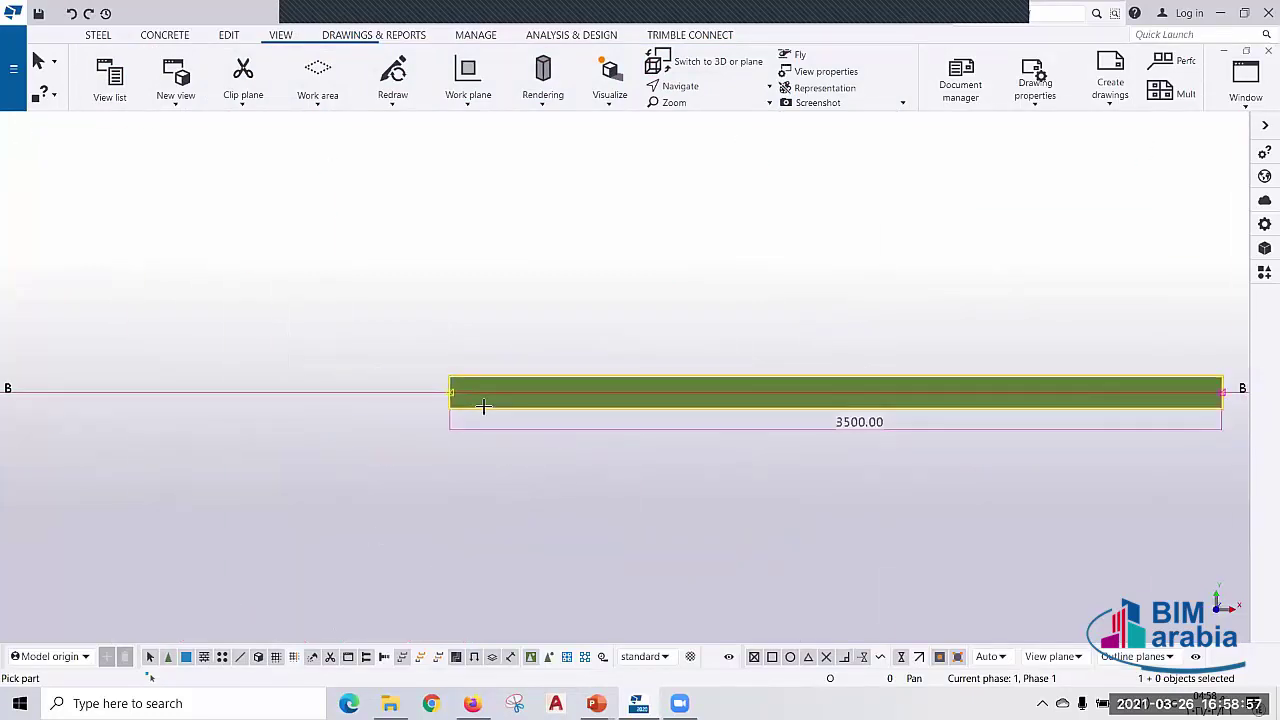
pyautogui.scroll(2, 486, 408)
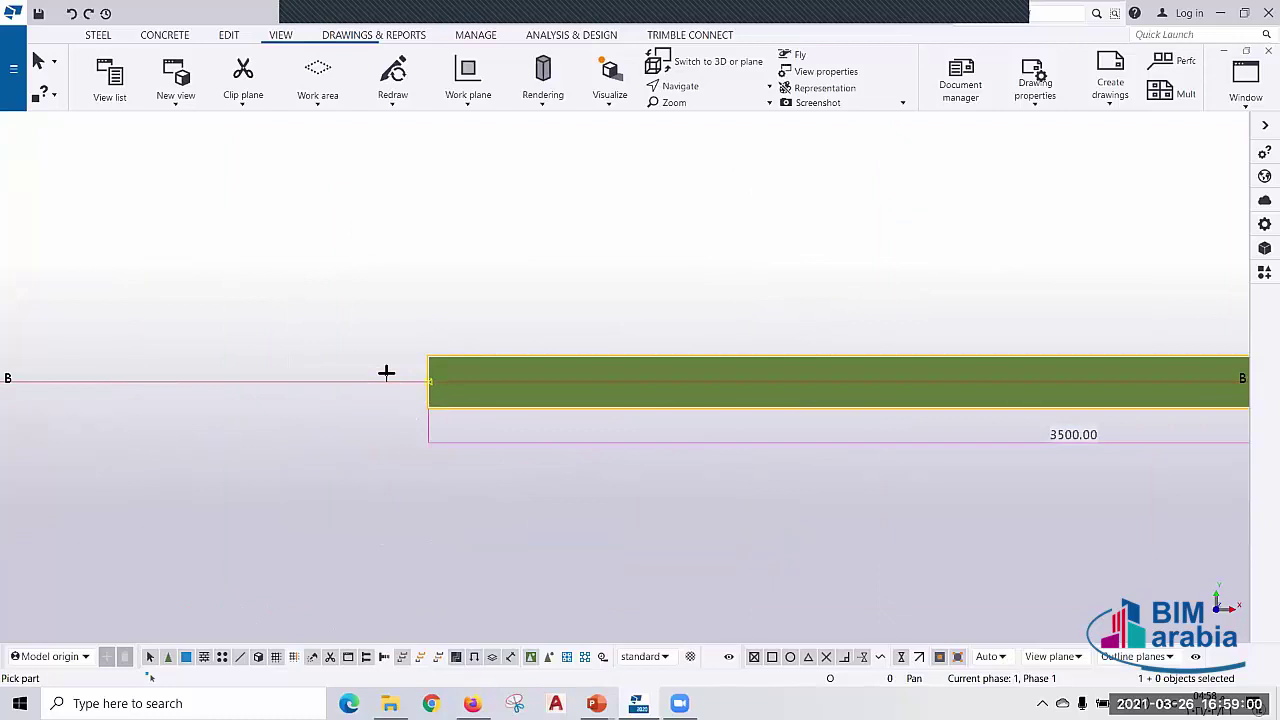
pyautogui.click(186, 100)
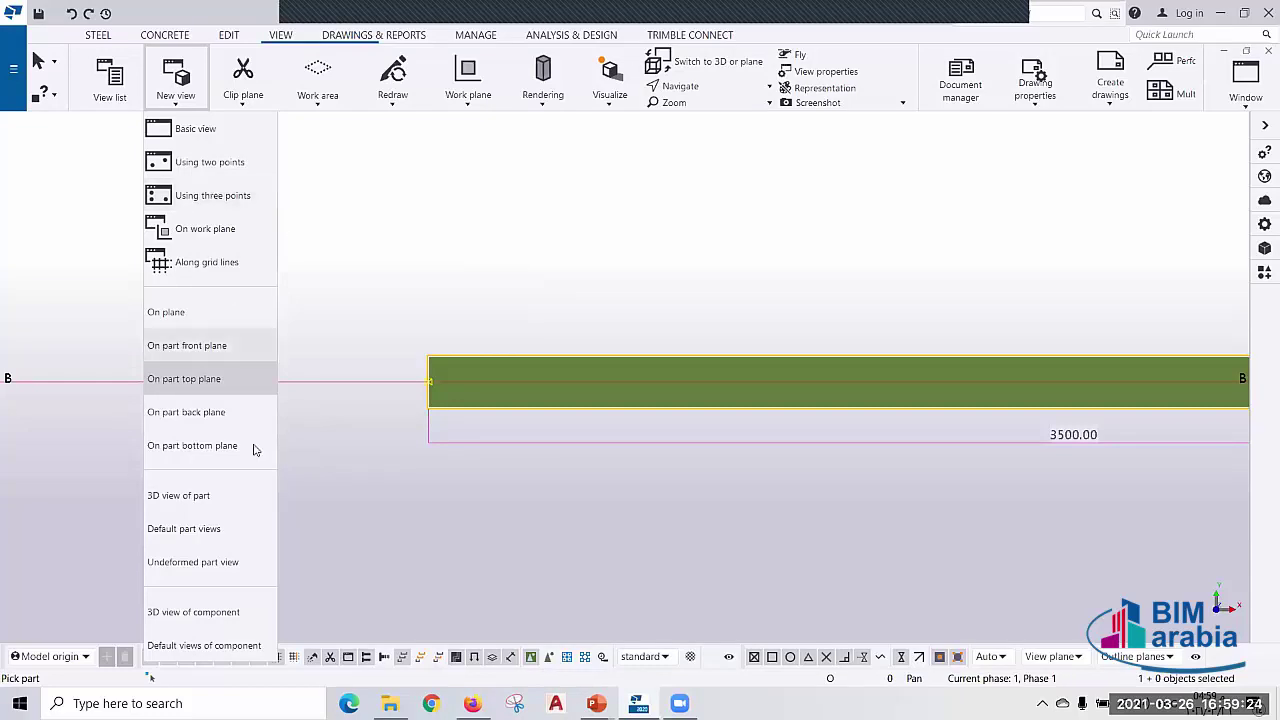
# - Attempt a 3D view of the beam, accept the 9-view limit warning, cancel, and list open windows
pyautogui.click(186, 500)
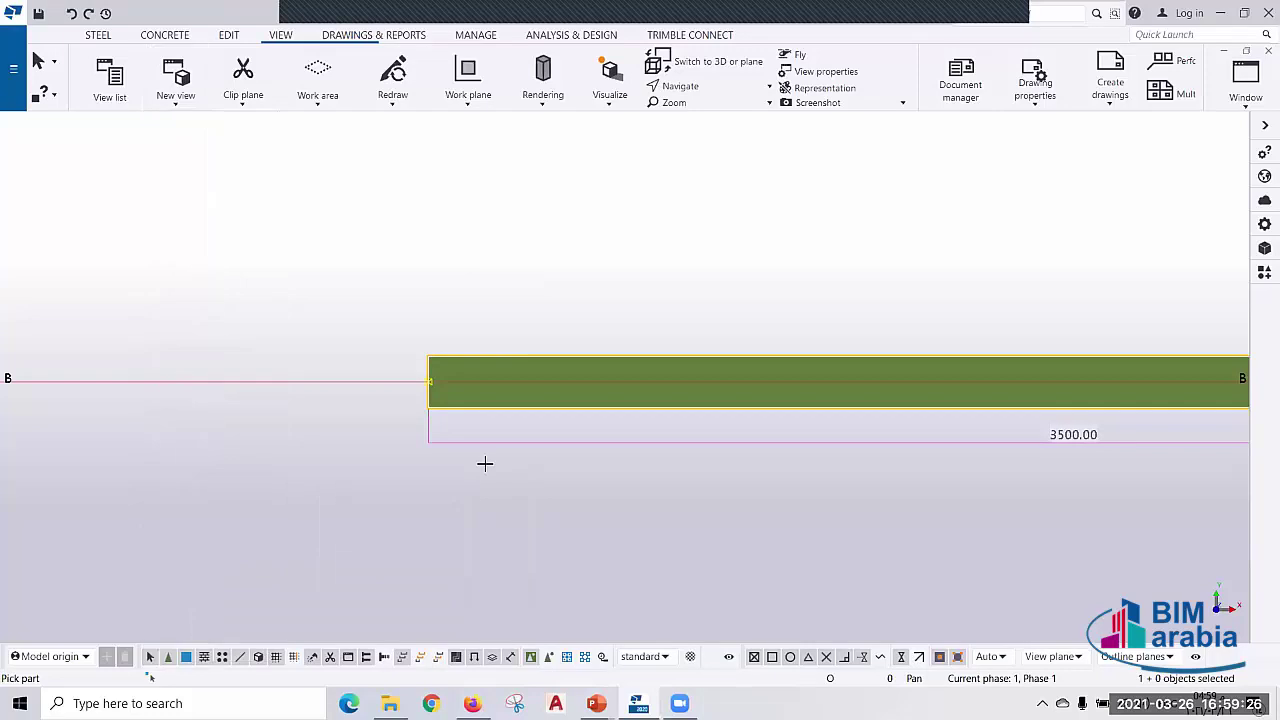
pyautogui.click(479, 404)
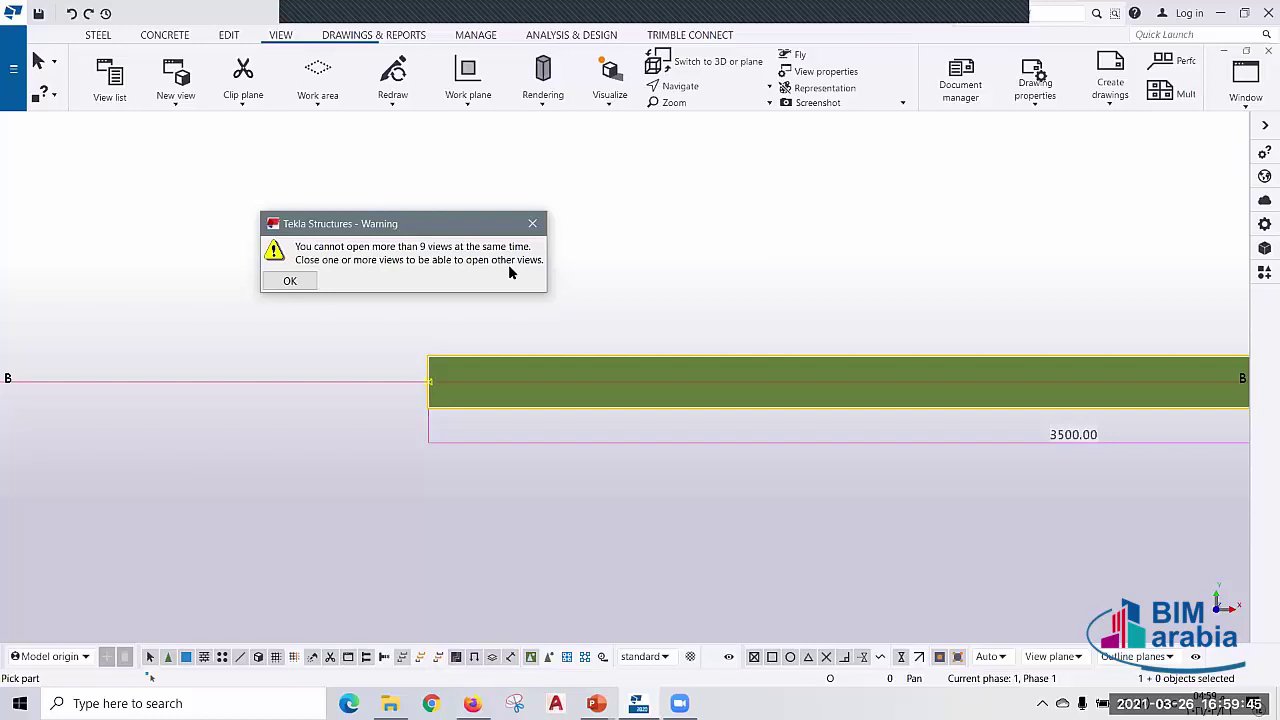
pyautogui.press('Return')
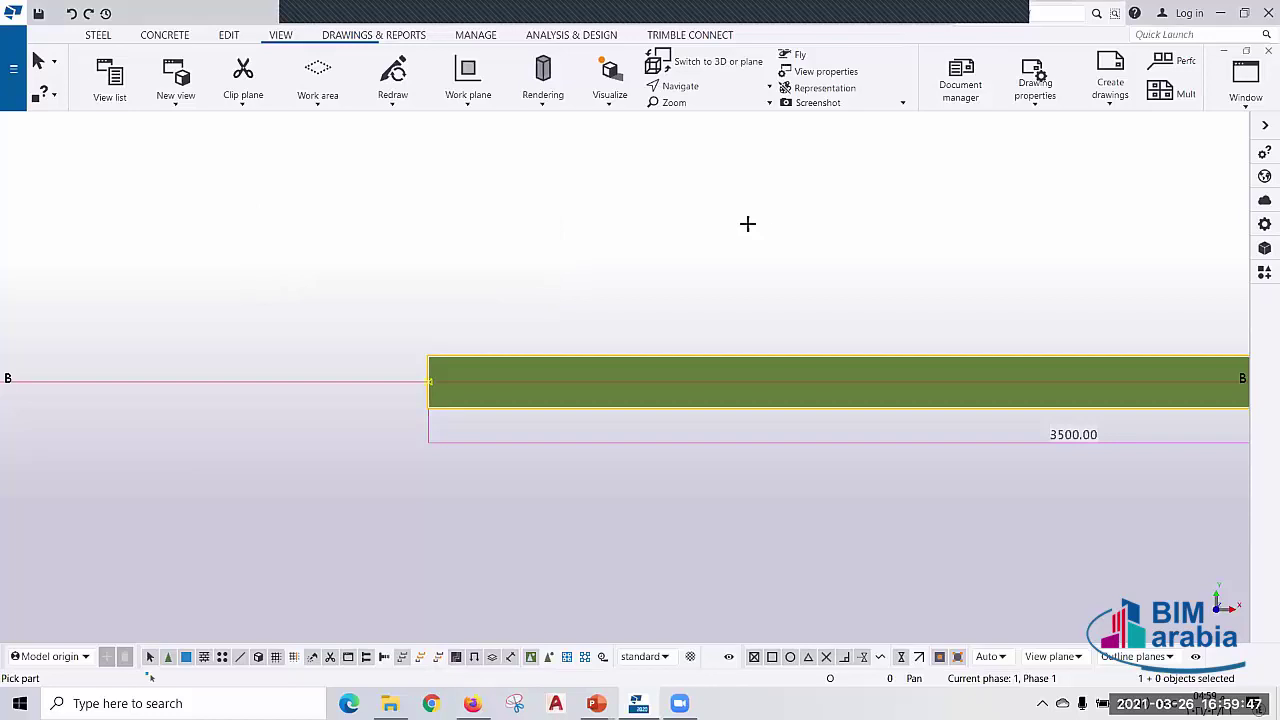
pyautogui.rightClick(766, 234)
pyautogui.click(766, 234)
pyautogui.click(1250, 104)
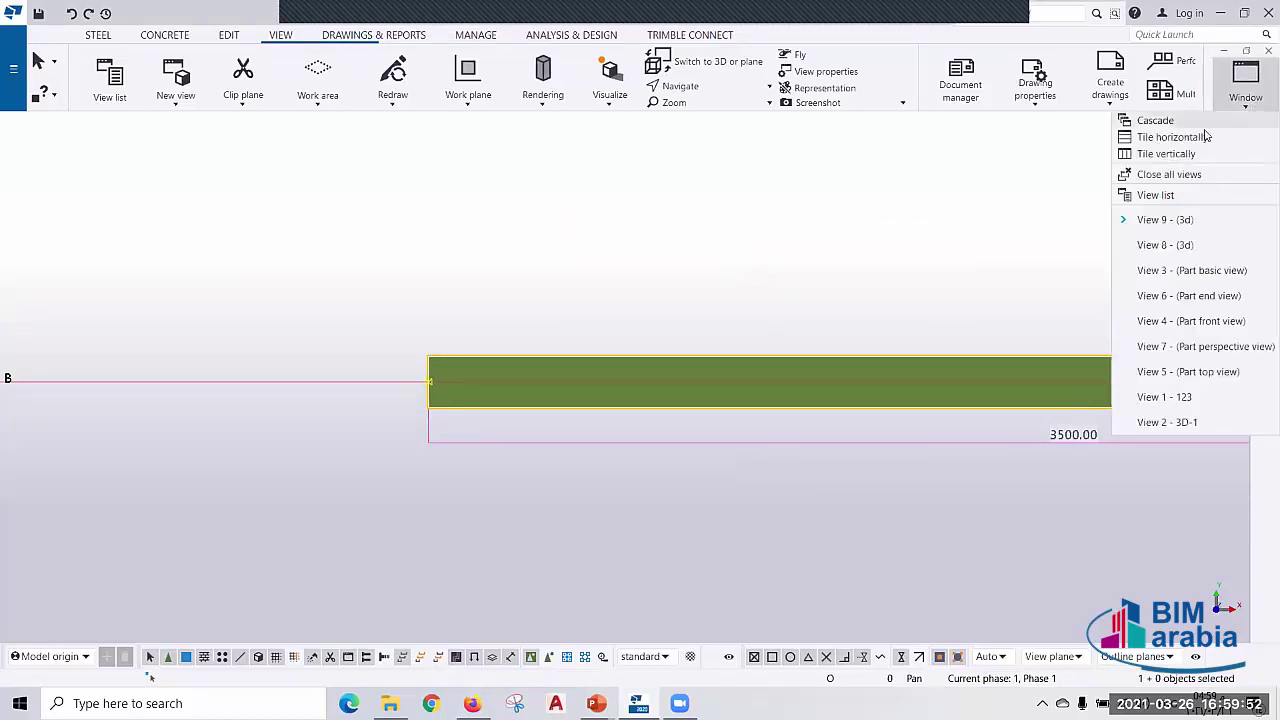
# - Tile the windows and close the eight views other than View 9 (3d), including 123 and 3D-1
pyautogui.click(1172, 137)
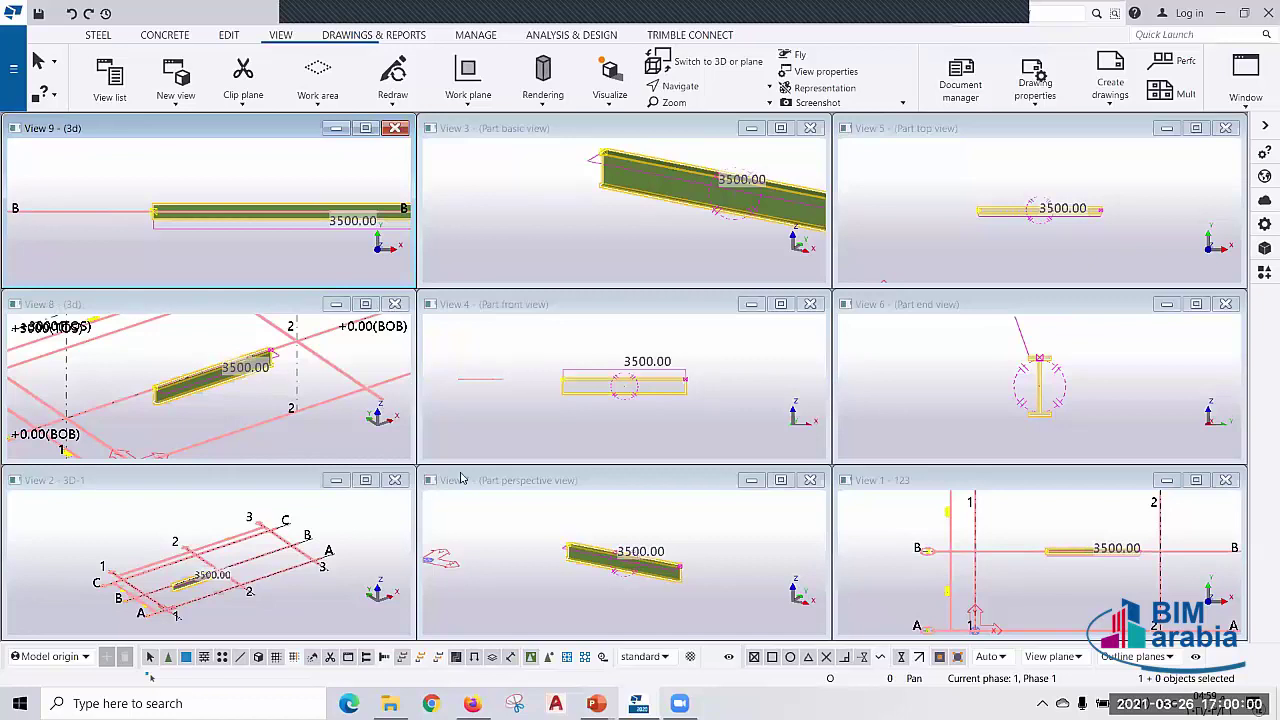
pyautogui.click(395, 480)
pyautogui.click(395, 304)
pyautogui.click(810, 480)
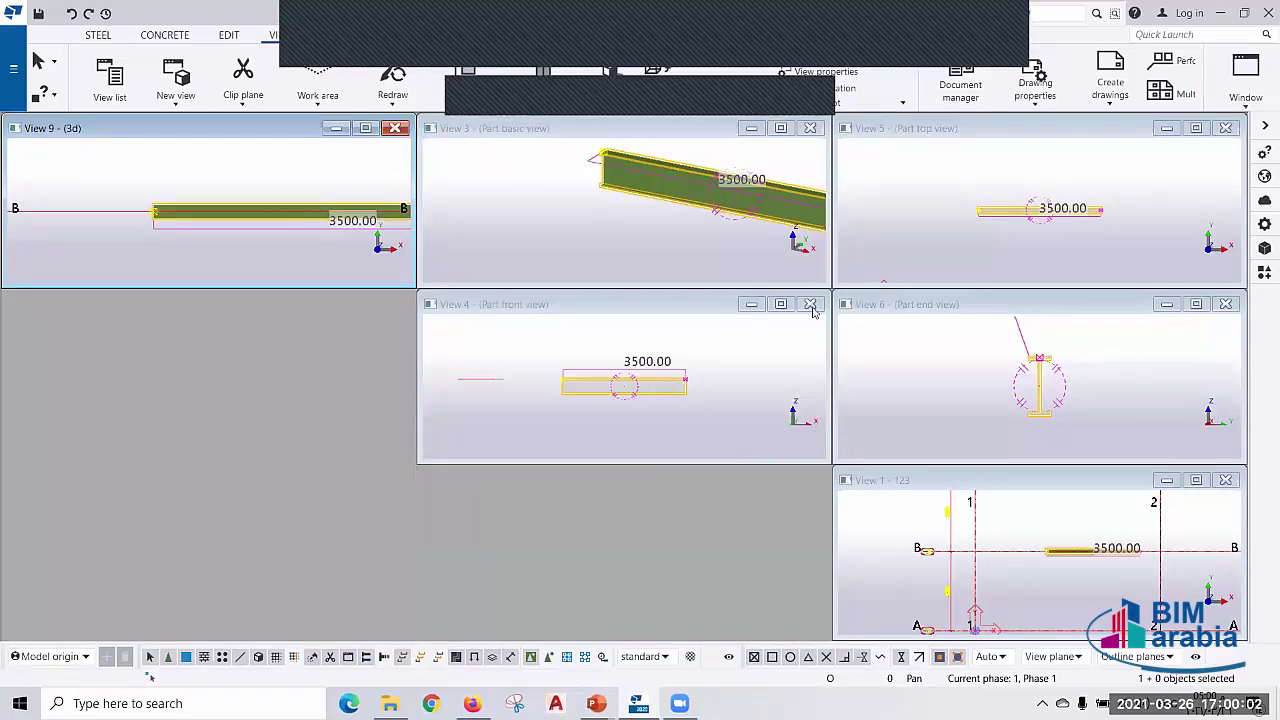
pyautogui.click(810, 304)
pyautogui.click(810, 128)
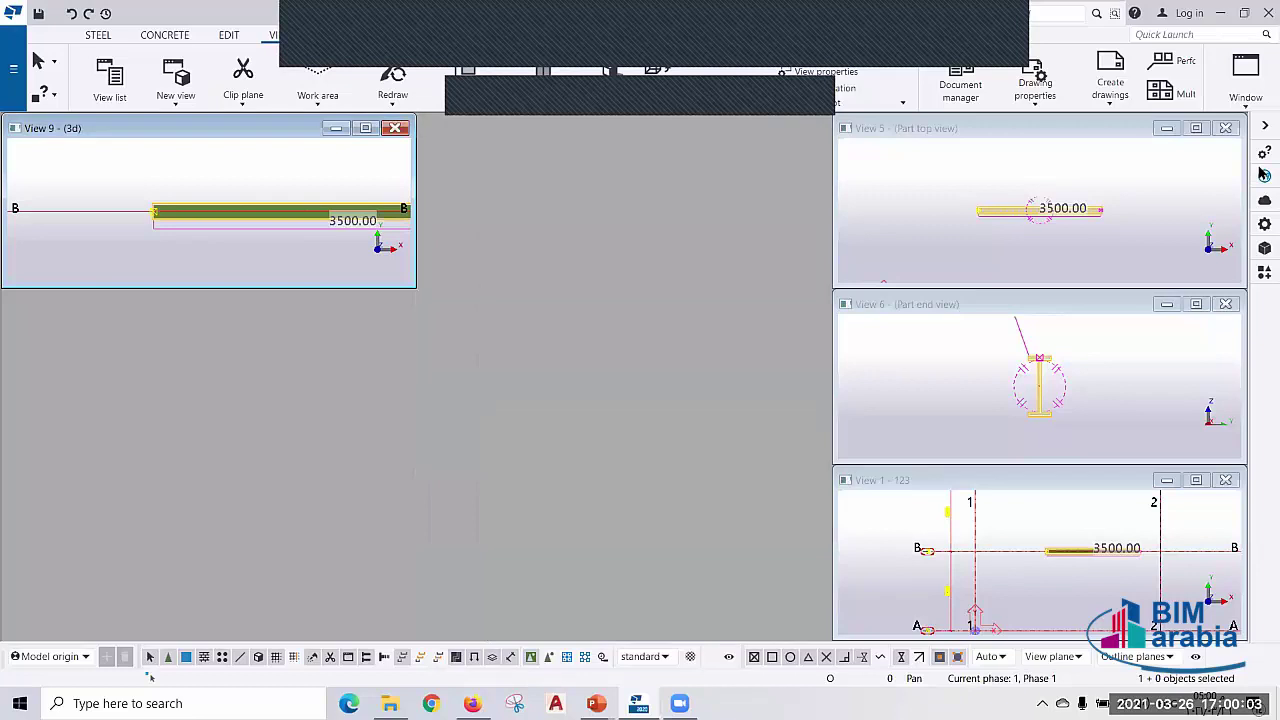
pyautogui.click(1226, 303)
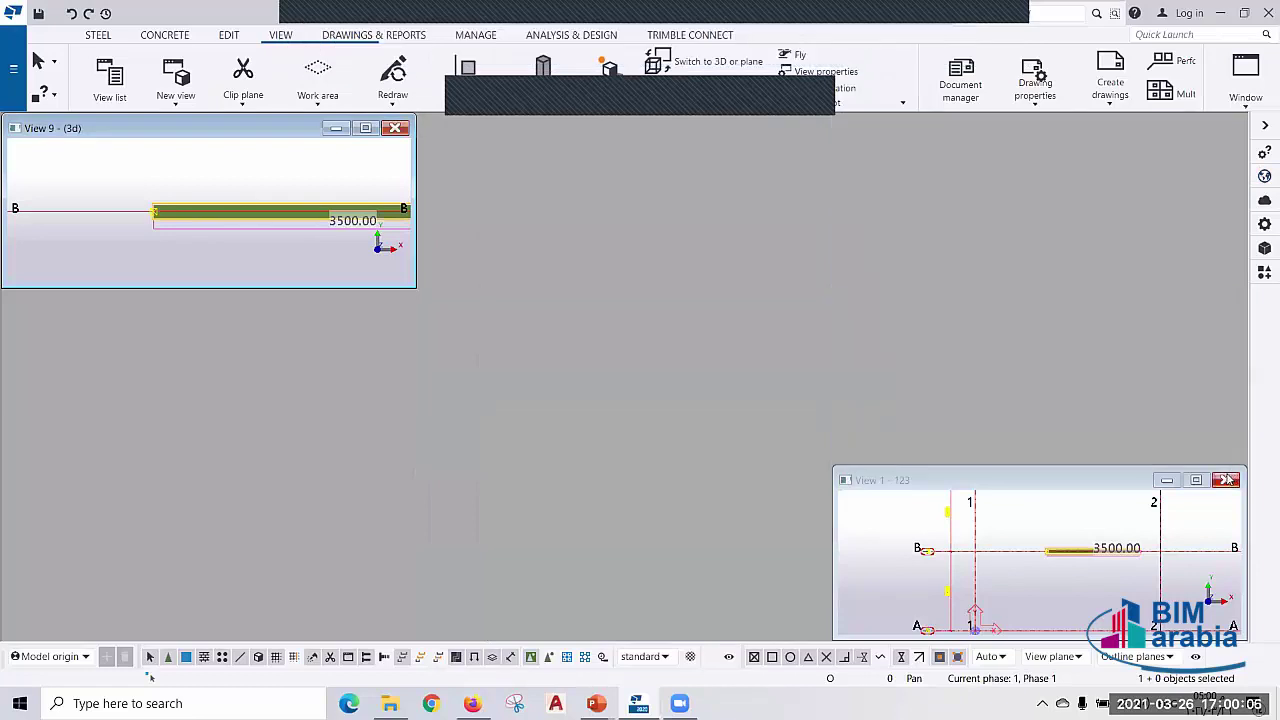
pyautogui.click(1227, 480)
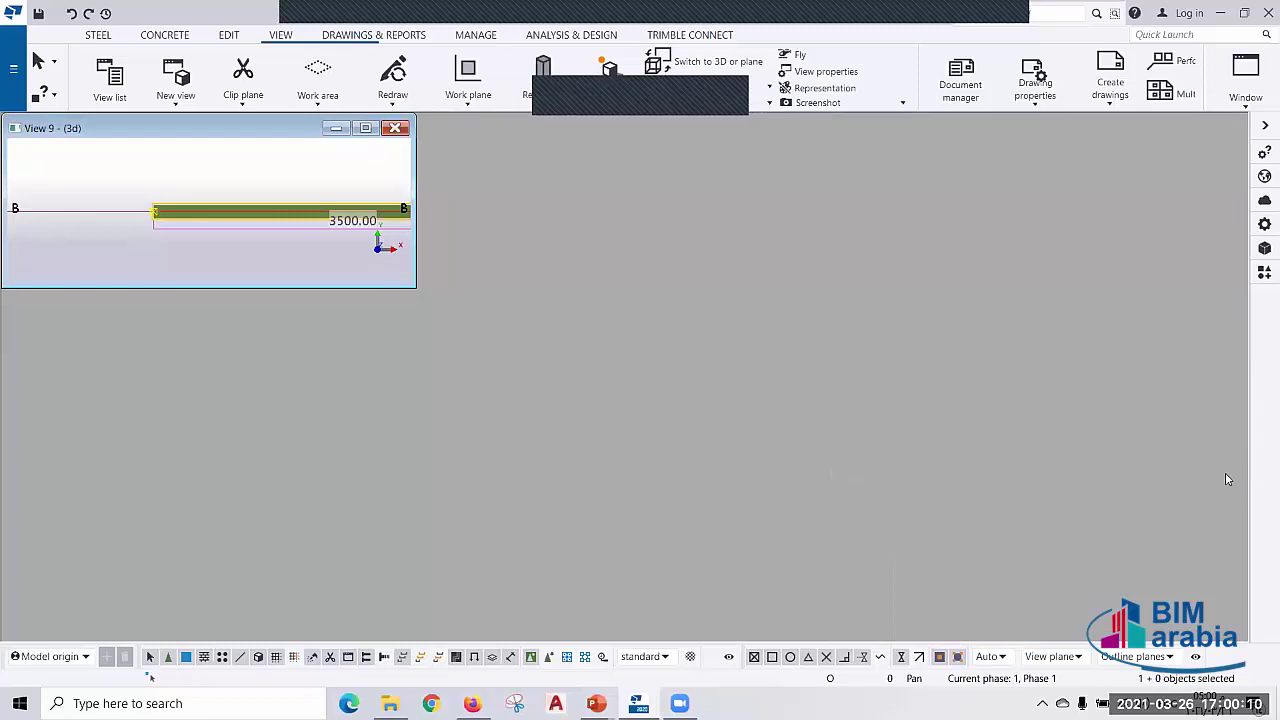
# - Maximize View 9 (3d) and orbit, pan and zoom to frame the beam within the grid
pyautogui.click(365, 128)
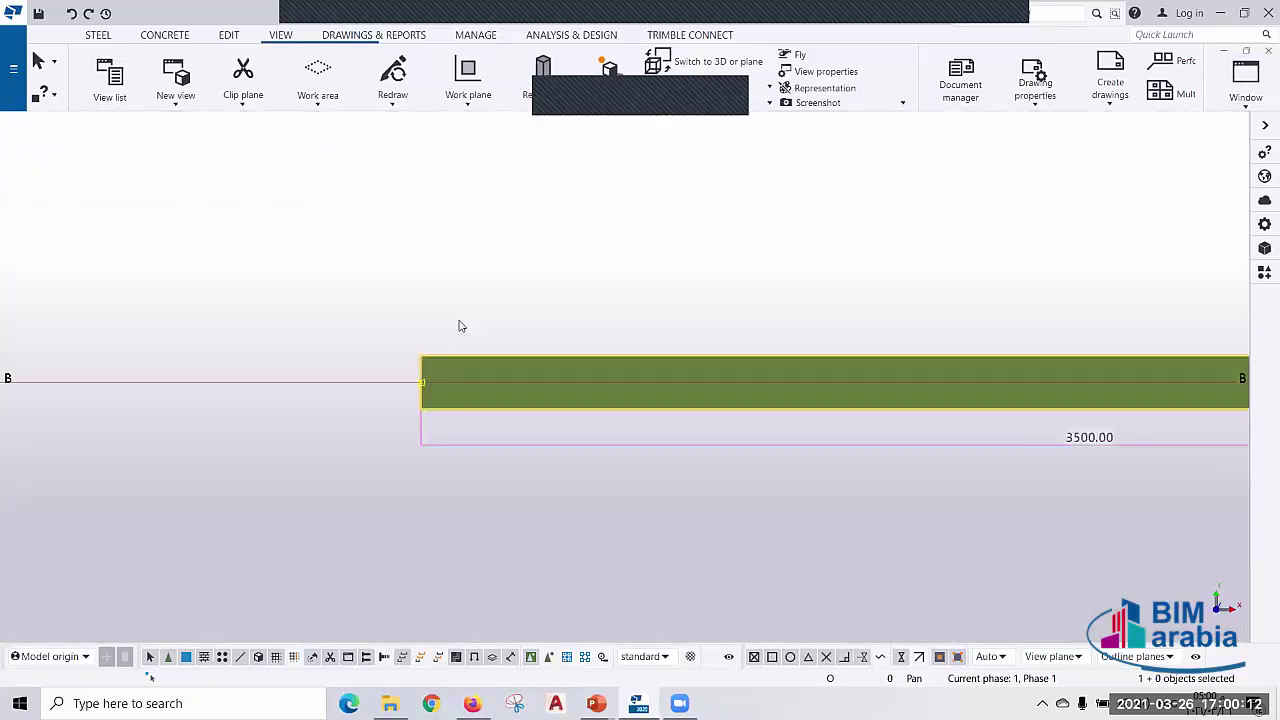
pyautogui.scroll(-5, 451, 414)
pyautogui.moveTo(569, 497)
pyautogui.keyDown('ctrl'); pyautogui.mouseDown(button='middle')
pyautogui.moveTo(738, 329)
pyautogui.moveTo(455, 367)
pyautogui.mouseUp(button='middle'); pyautogui.keyUp('ctrl')
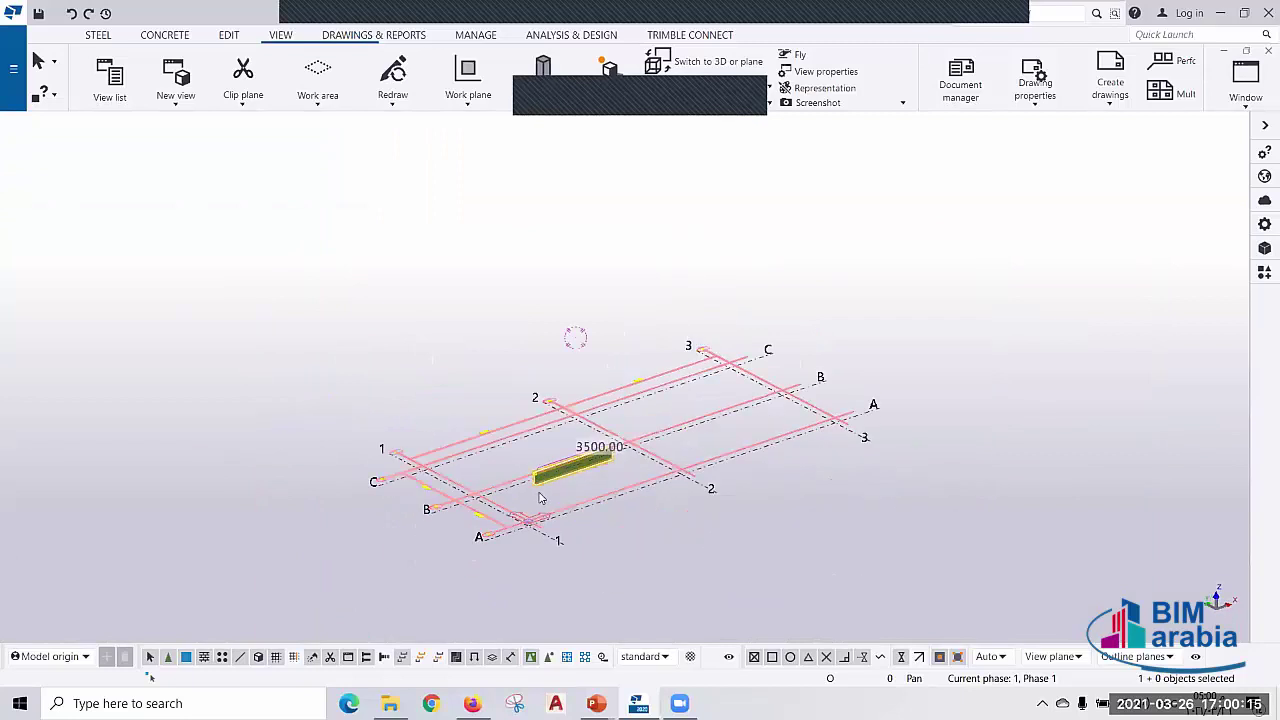
pyautogui.scroll(1, 458, 370)
pyautogui.scroll(2, 478, 472)
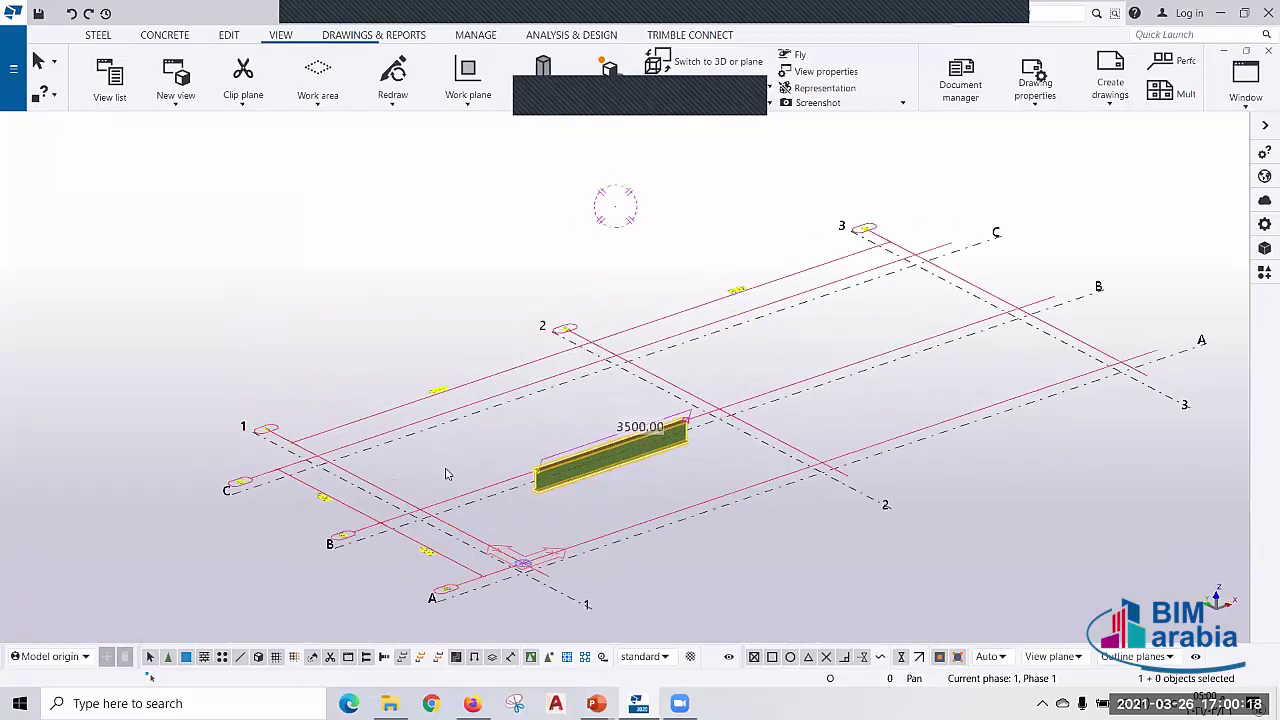
pyautogui.scroll(1, 443, 477)
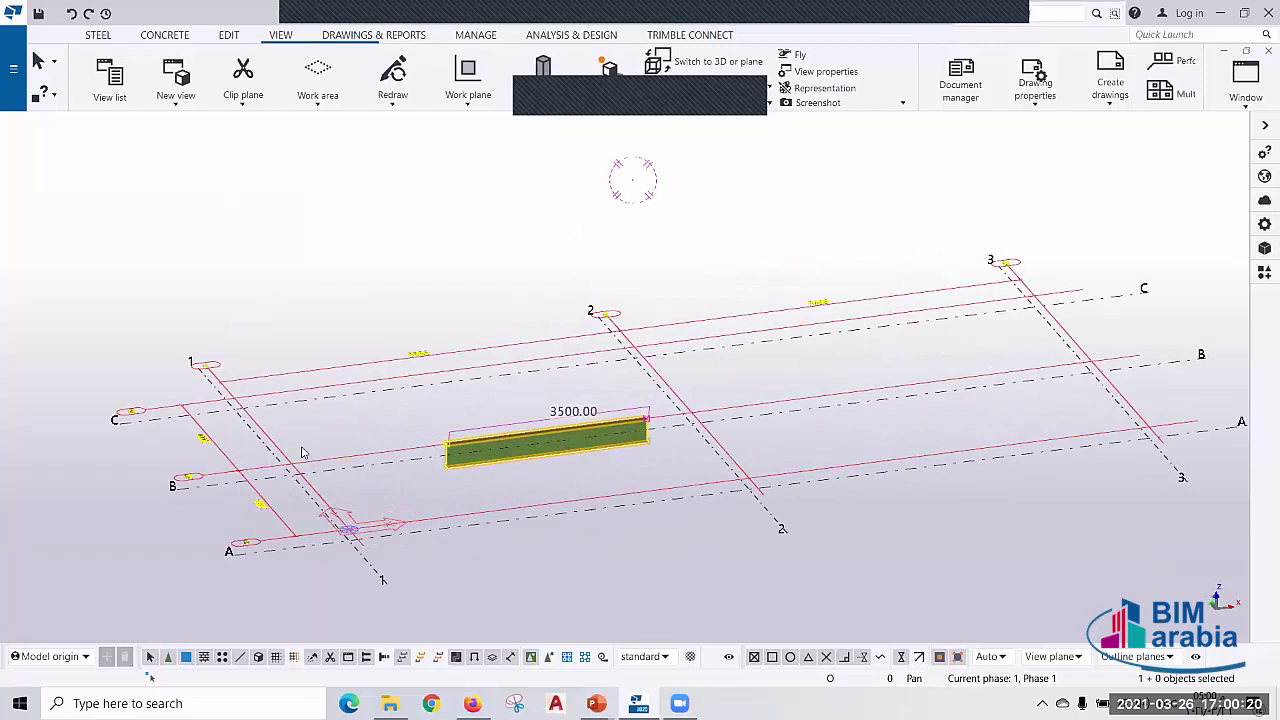
pyautogui.moveTo(305, 452)
pyautogui.mouseDown(button='middle')
pyautogui.moveTo(676, 447)
pyautogui.moveTo(426, 466)
pyautogui.mouseUp(button='middle')
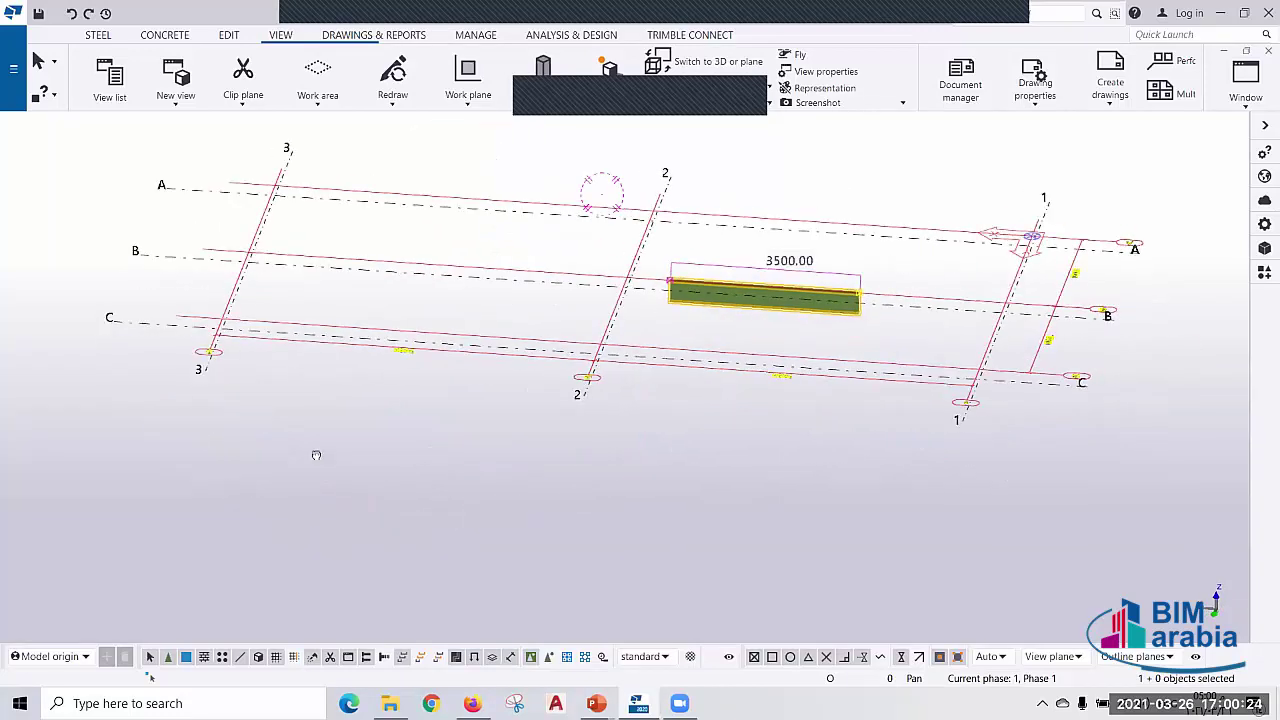
pyautogui.keyDown('ctrl'); pyautogui.moveTo(320, 451); pyautogui.dragTo(250, 200, button='middle'); pyautogui.keyUp('ctrl')
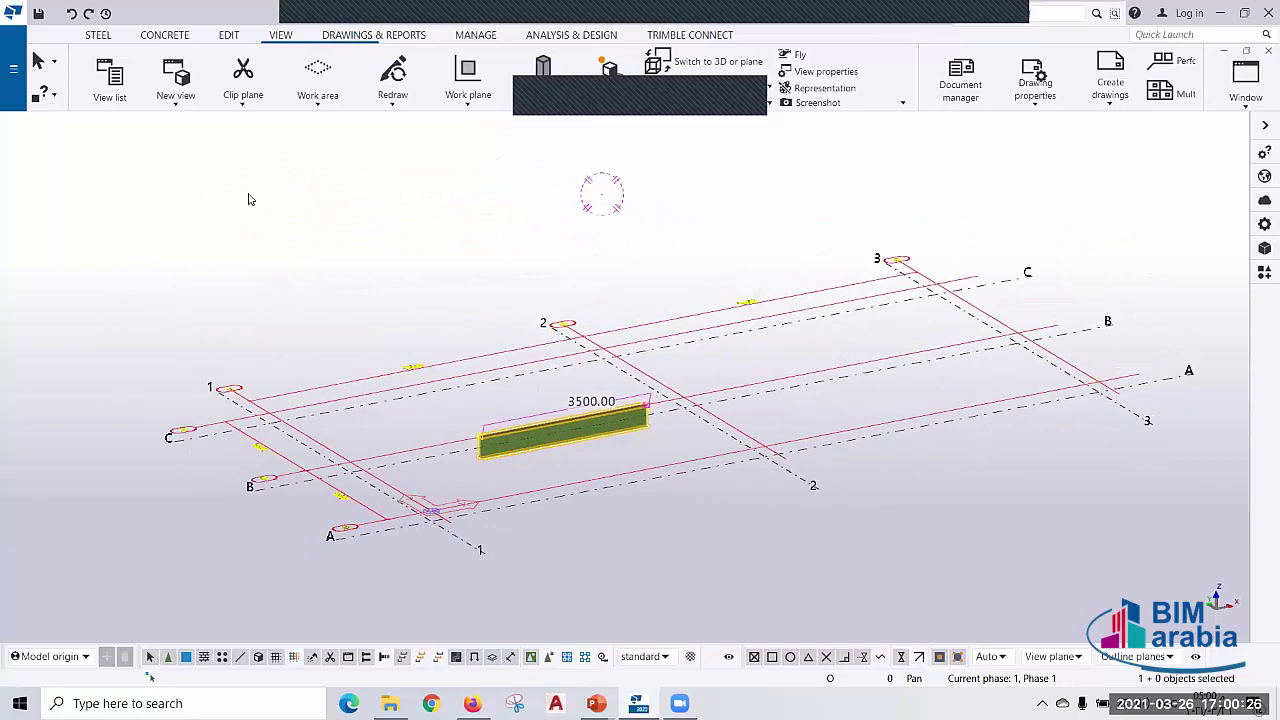
pyautogui.click(170, 102)
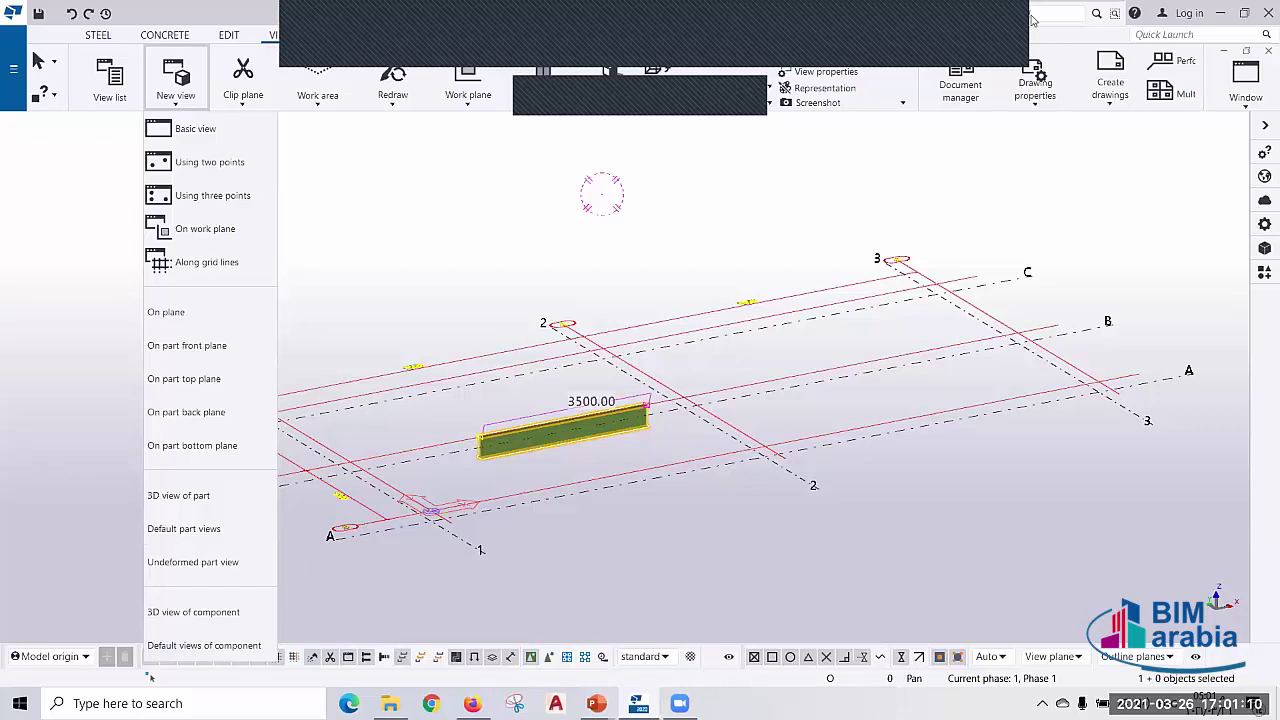
# - Select and delete the 3500 beam, leaving the empty grid, then reopen the New view options
pyautogui.click(1037, 408)
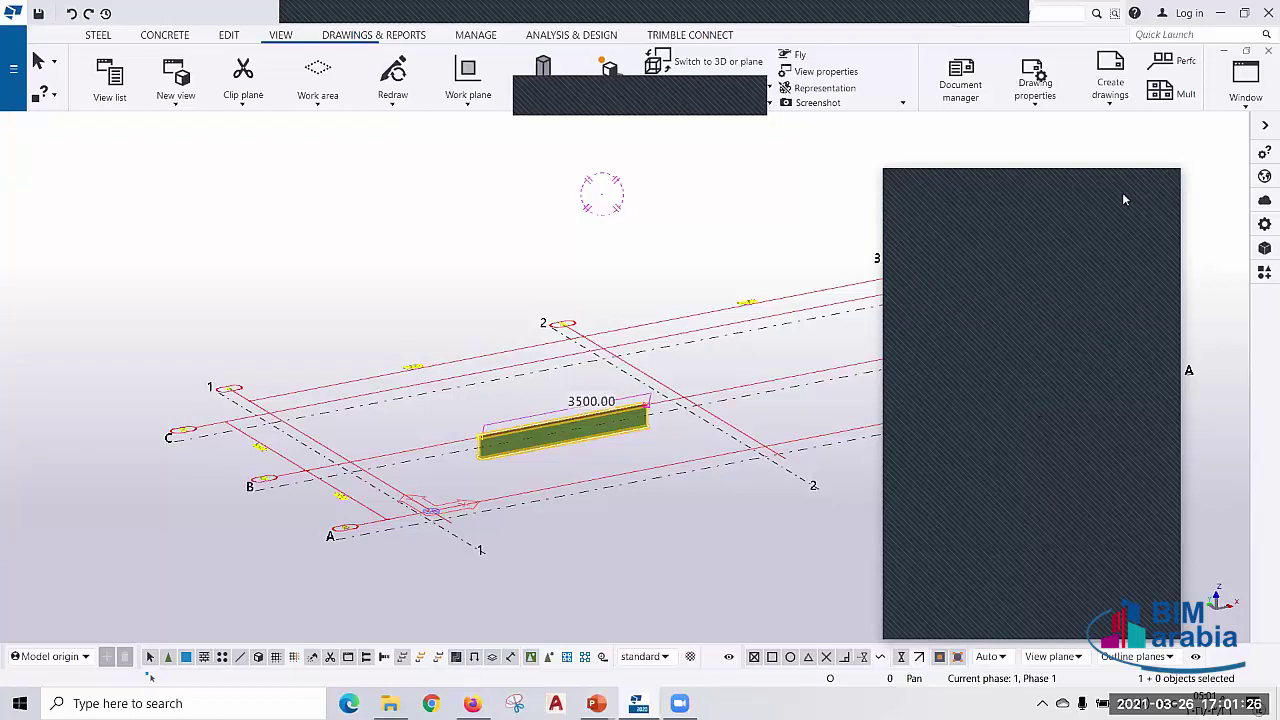
pyautogui.click(1166, 188)
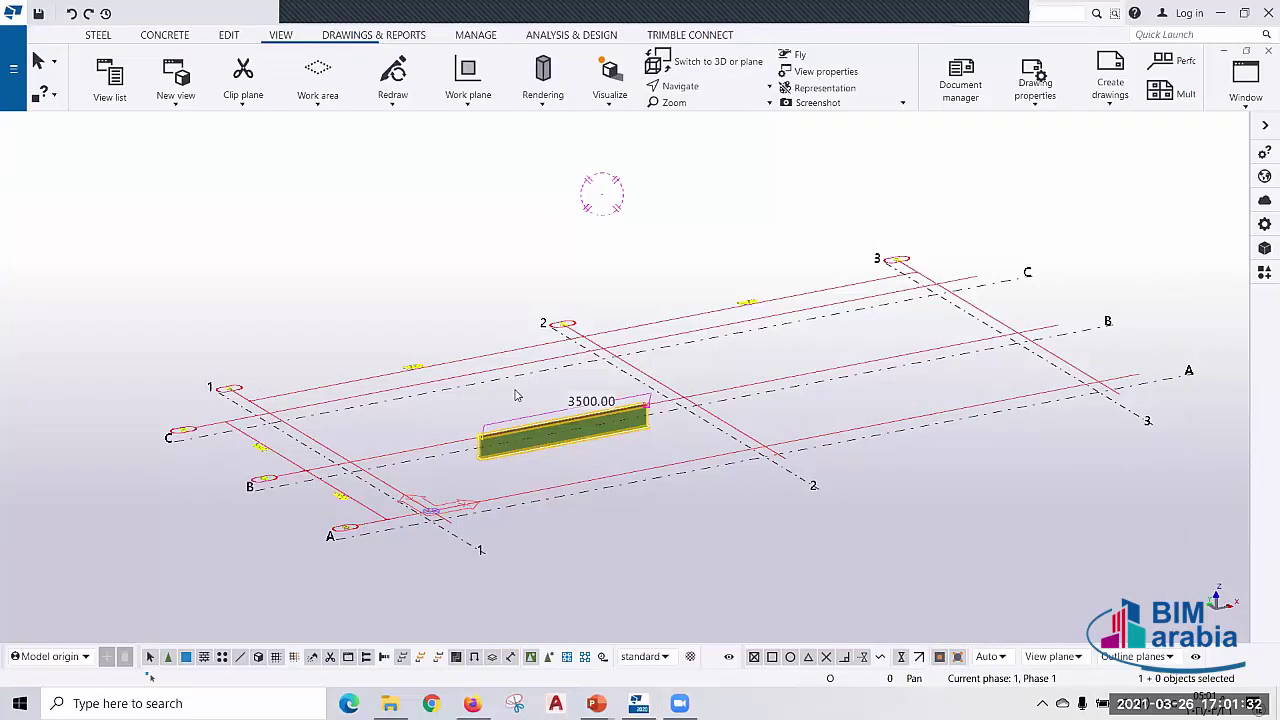
pyautogui.click(520, 466)
pyautogui.click(499, 456)
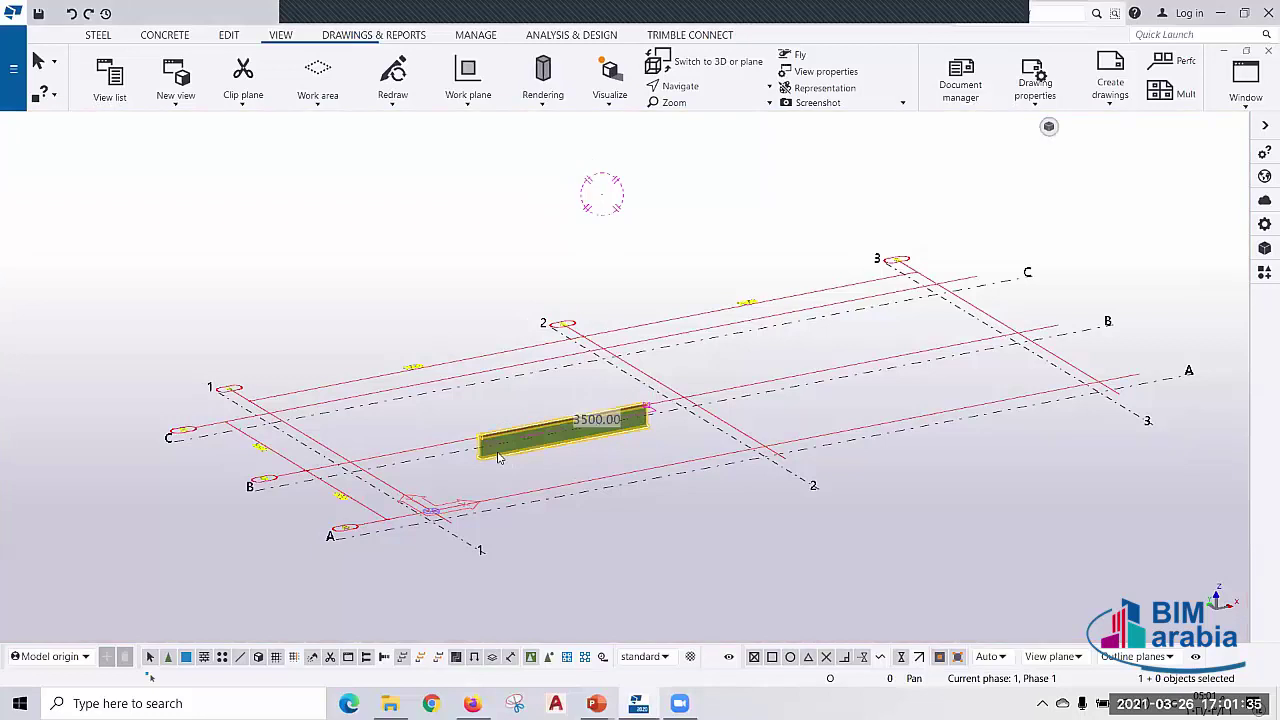
pyautogui.press('Delete')
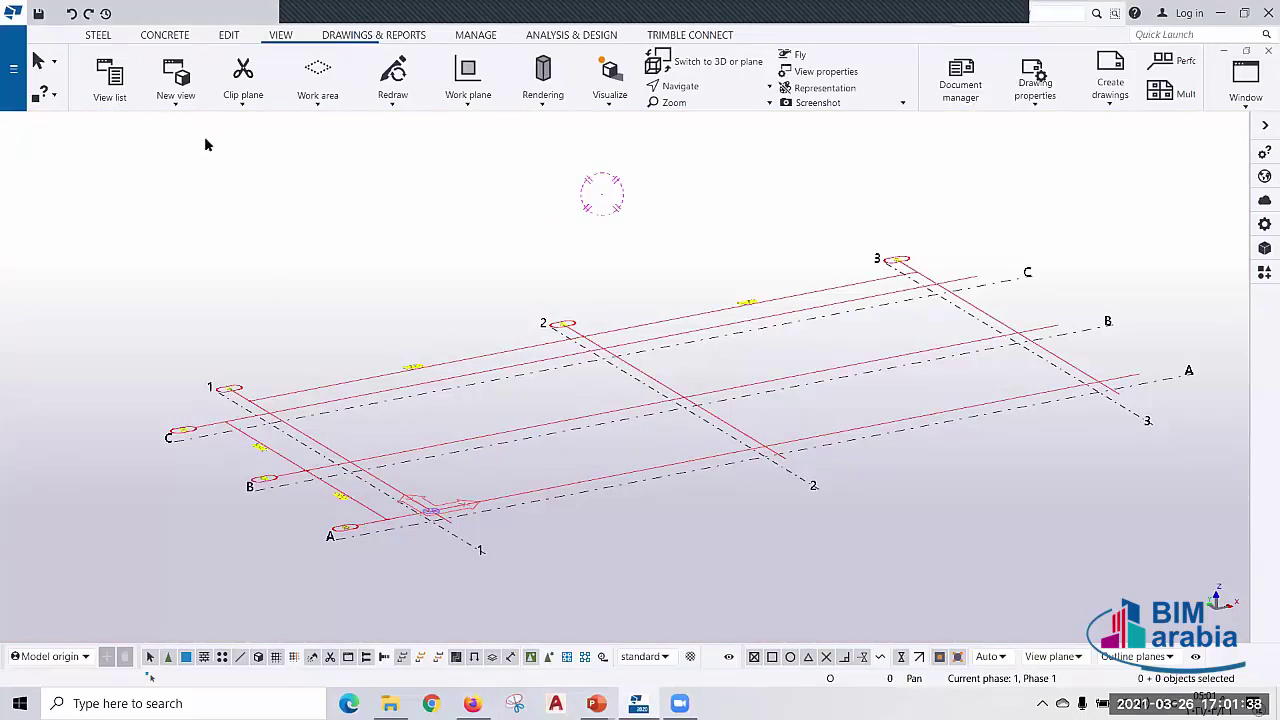
pyautogui.click(175, 80)
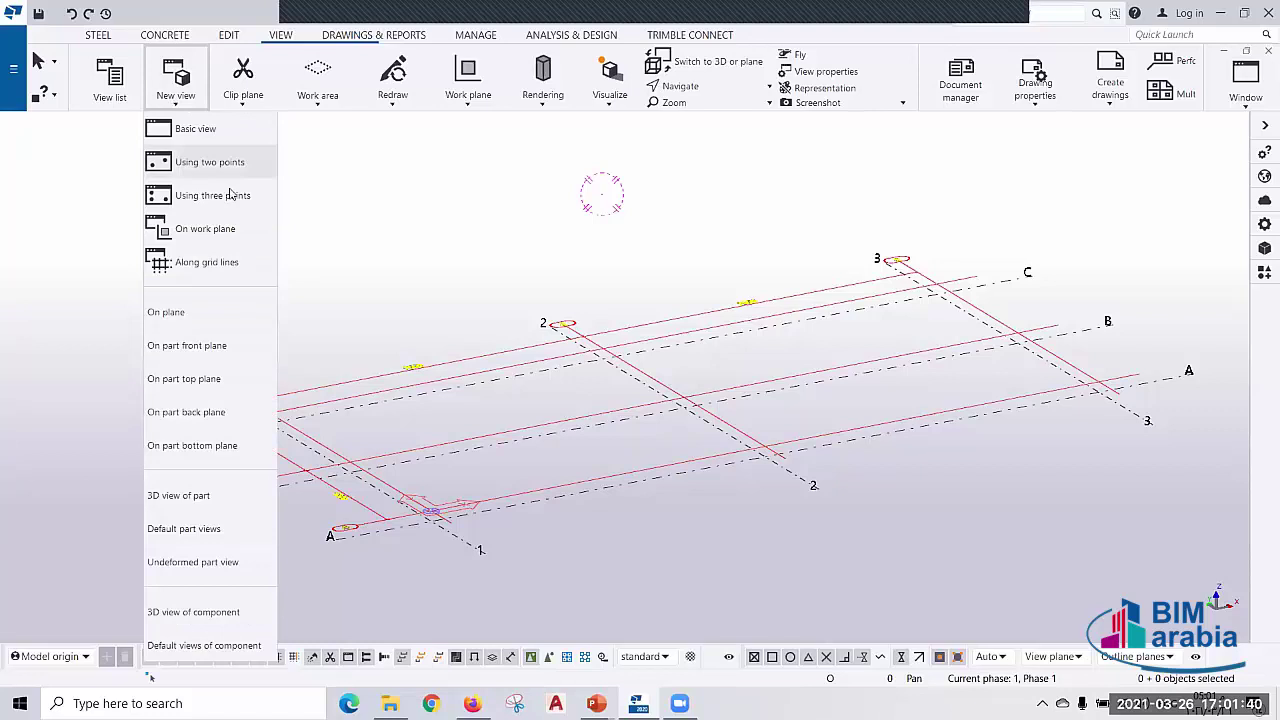
pyautogui.moveTo(206, 262)
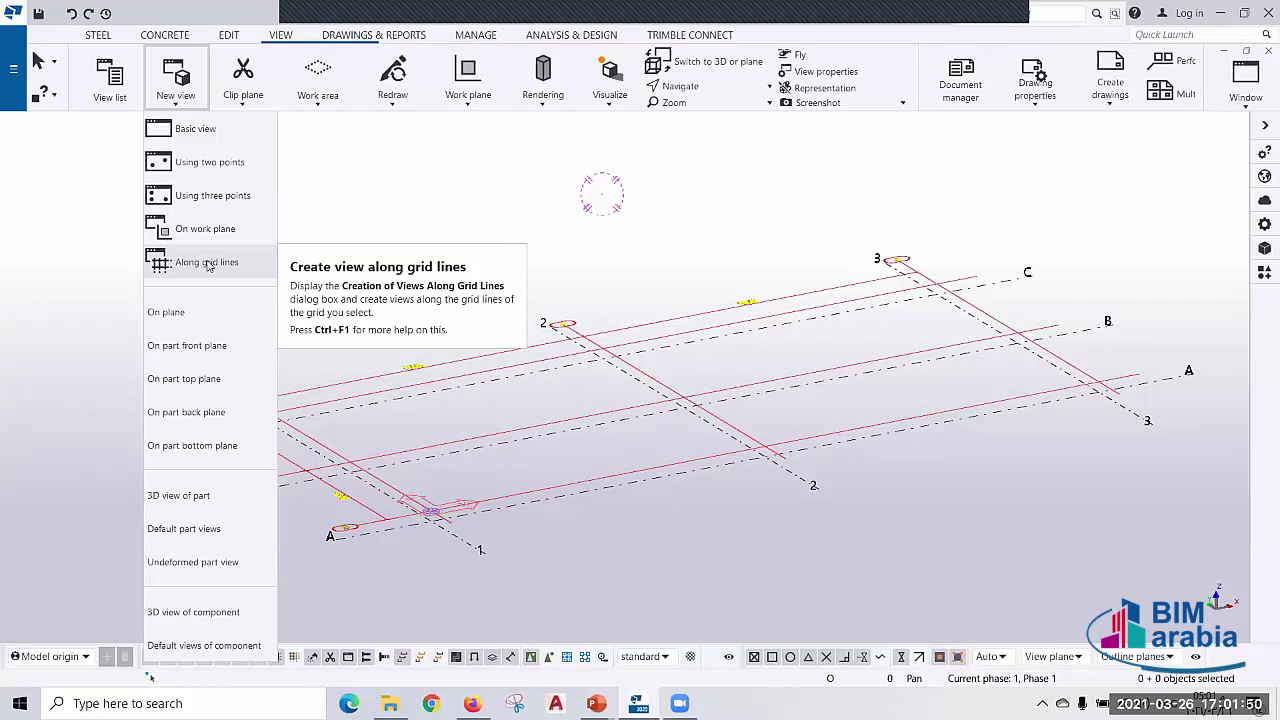
pyautogui.click(208, 265)
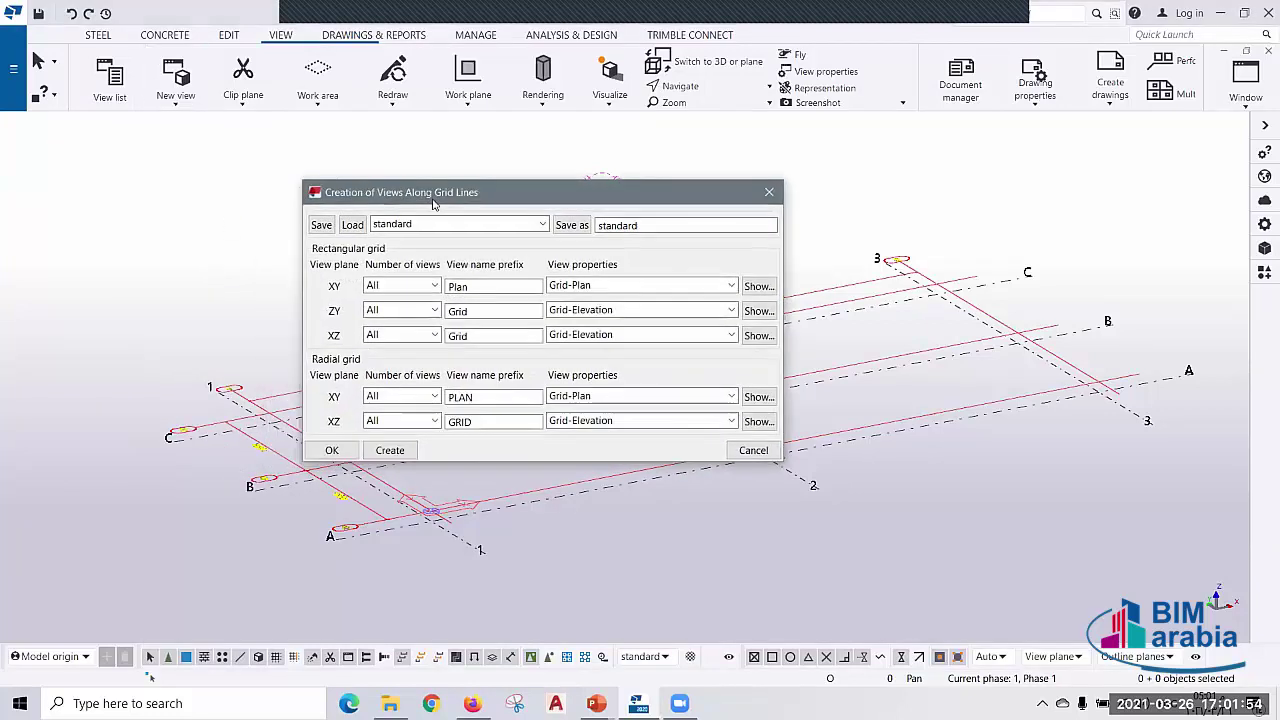
pyautogui.moveTo(390, 198); pyautogui.dragTo(425, 193)
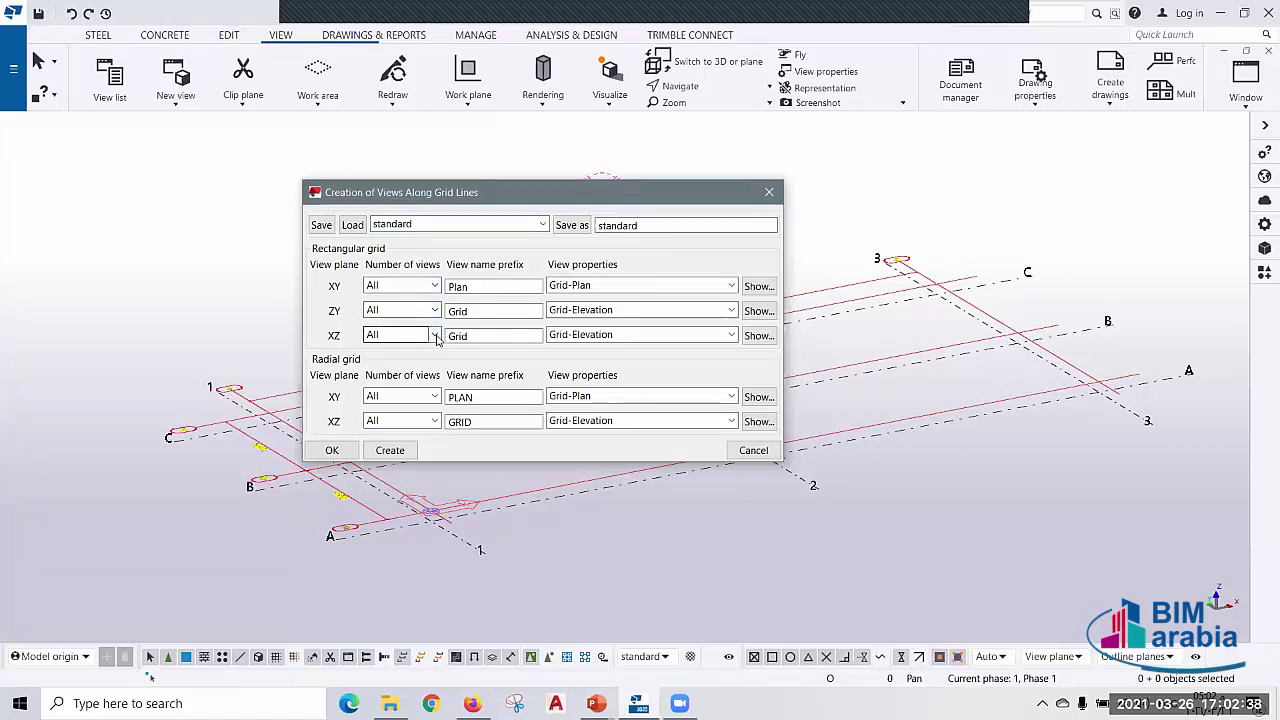
pyautogui.click(436, 339)
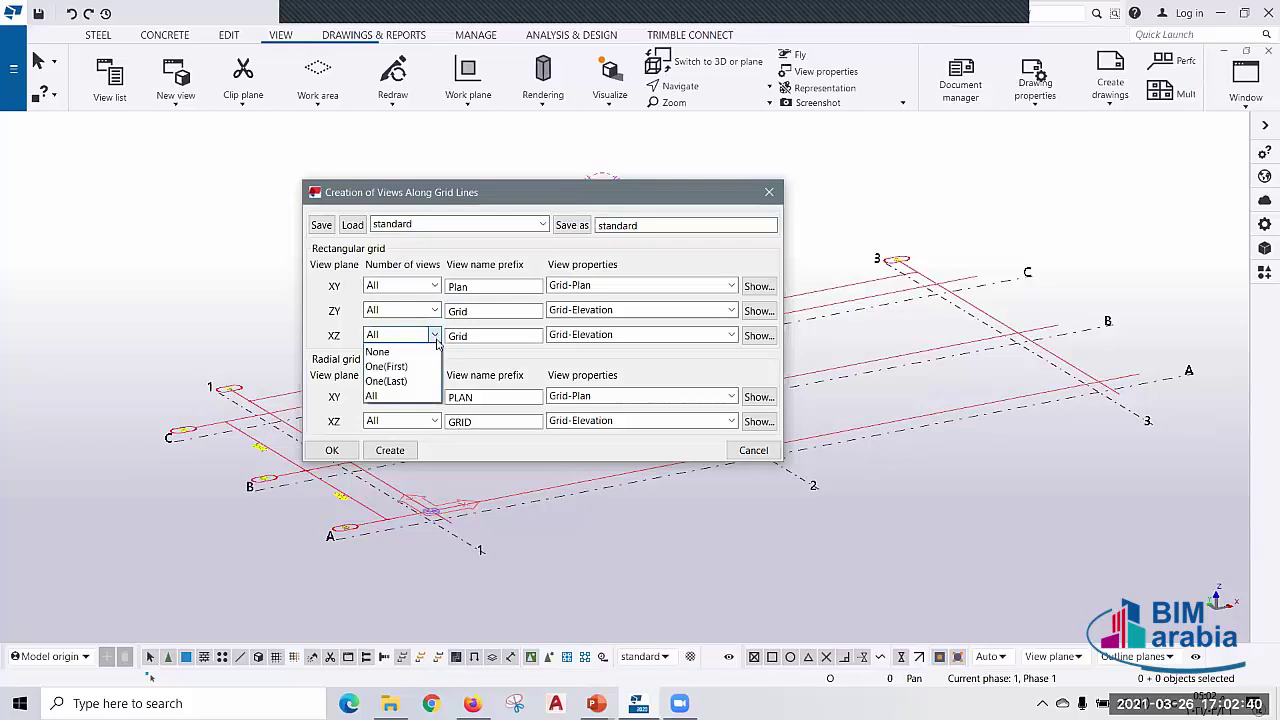
pyautogui.click(319, 307)
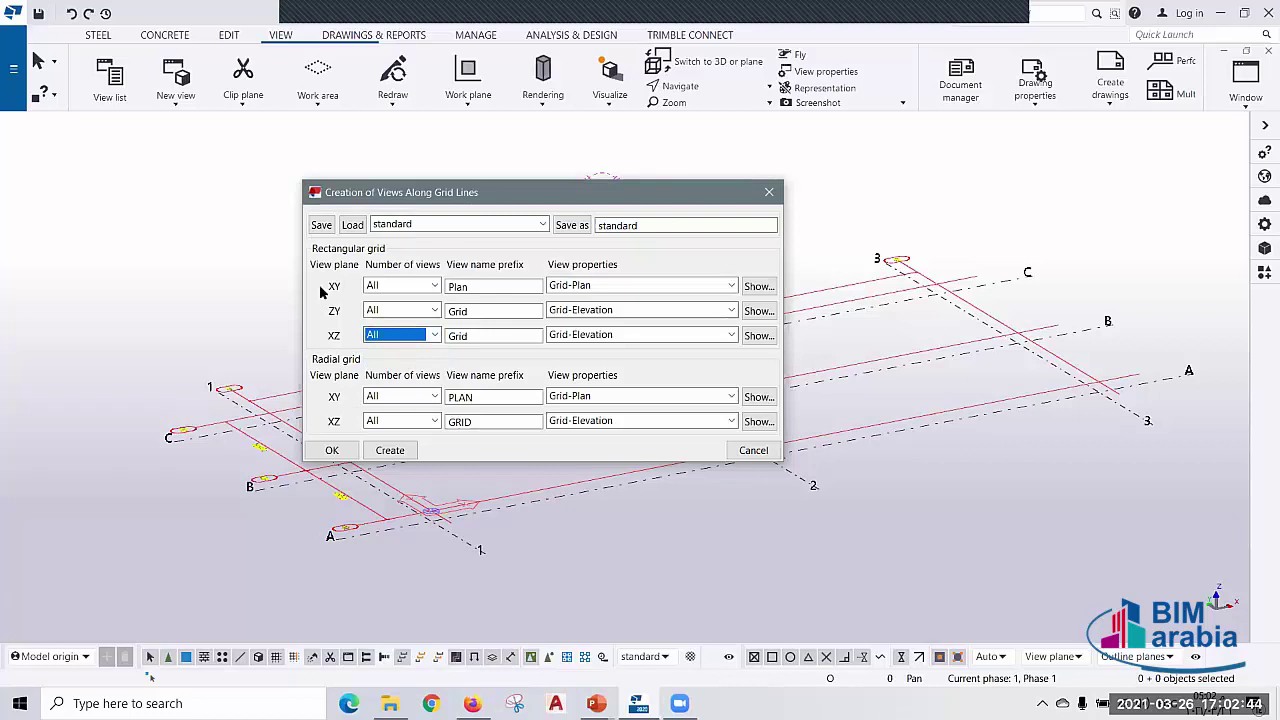
pyautogui.click(491, 271)
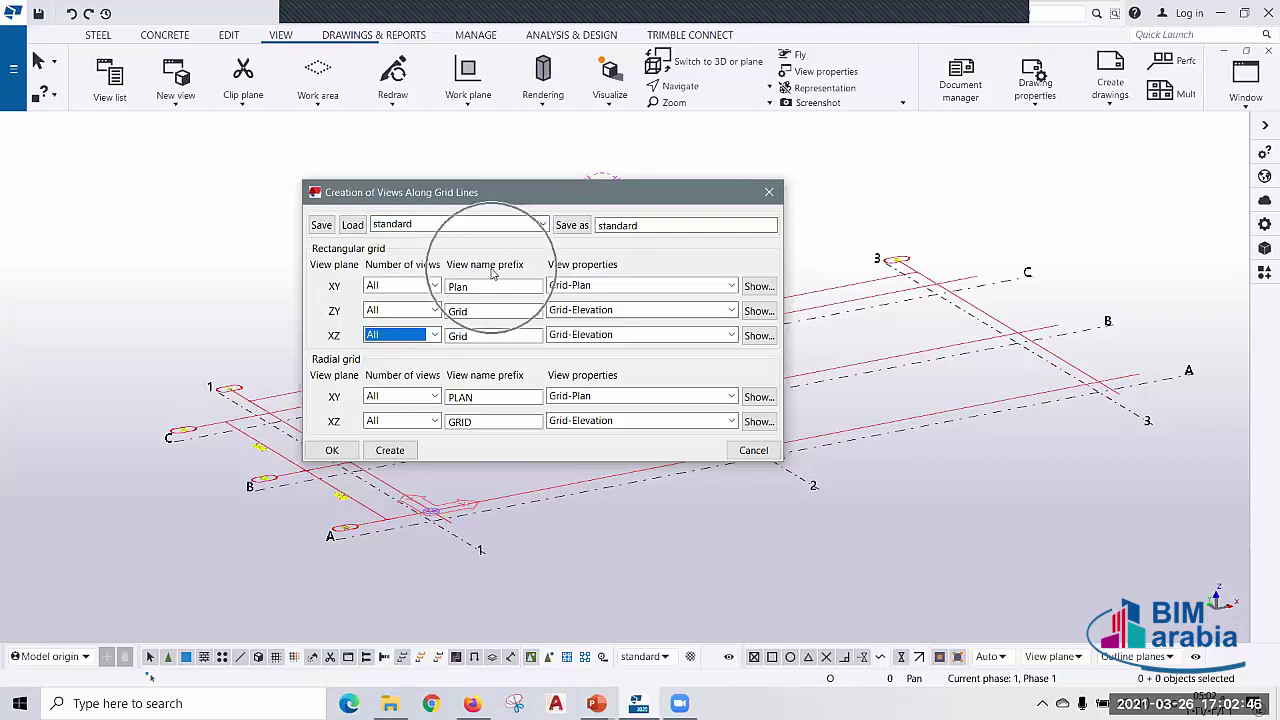
pyautogui.click(483, 288)
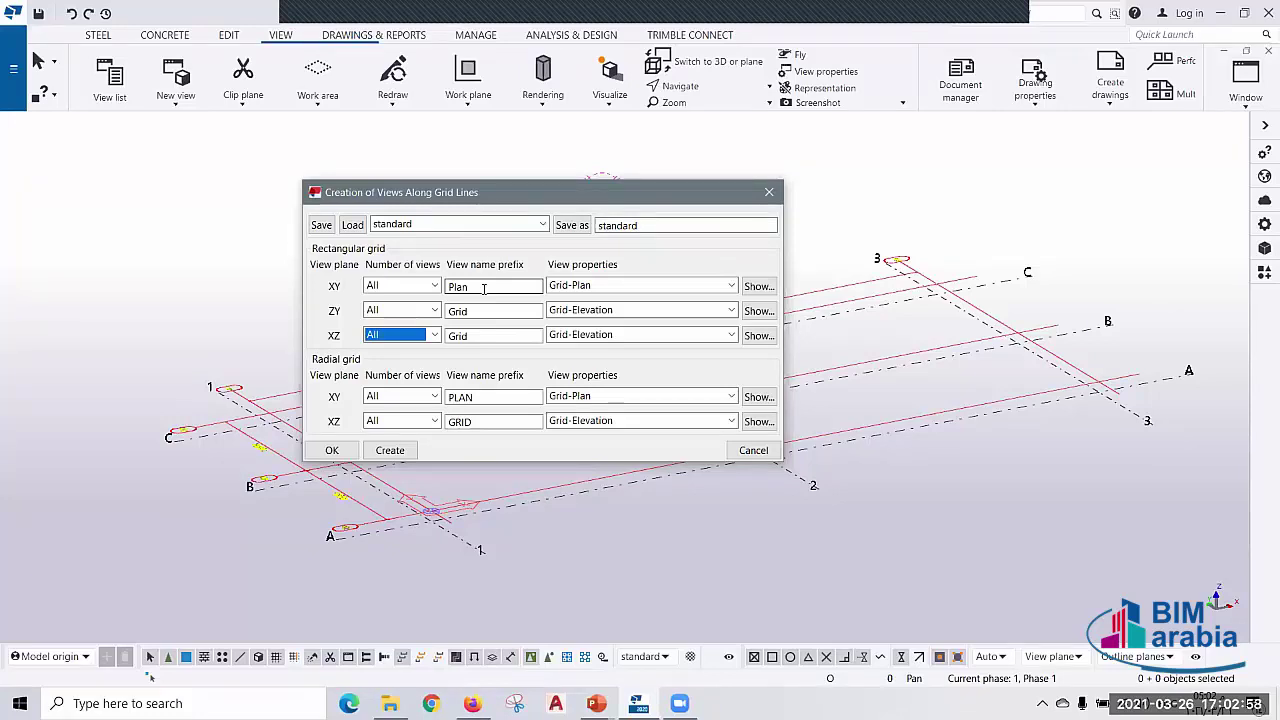
# - Replace the XY prefix with PLAN AT EL and enter GRID ELEV. AT for ZY and XZ
pyautogui.doubleClick(484, 289)
pyautogui.press('BackSpace')
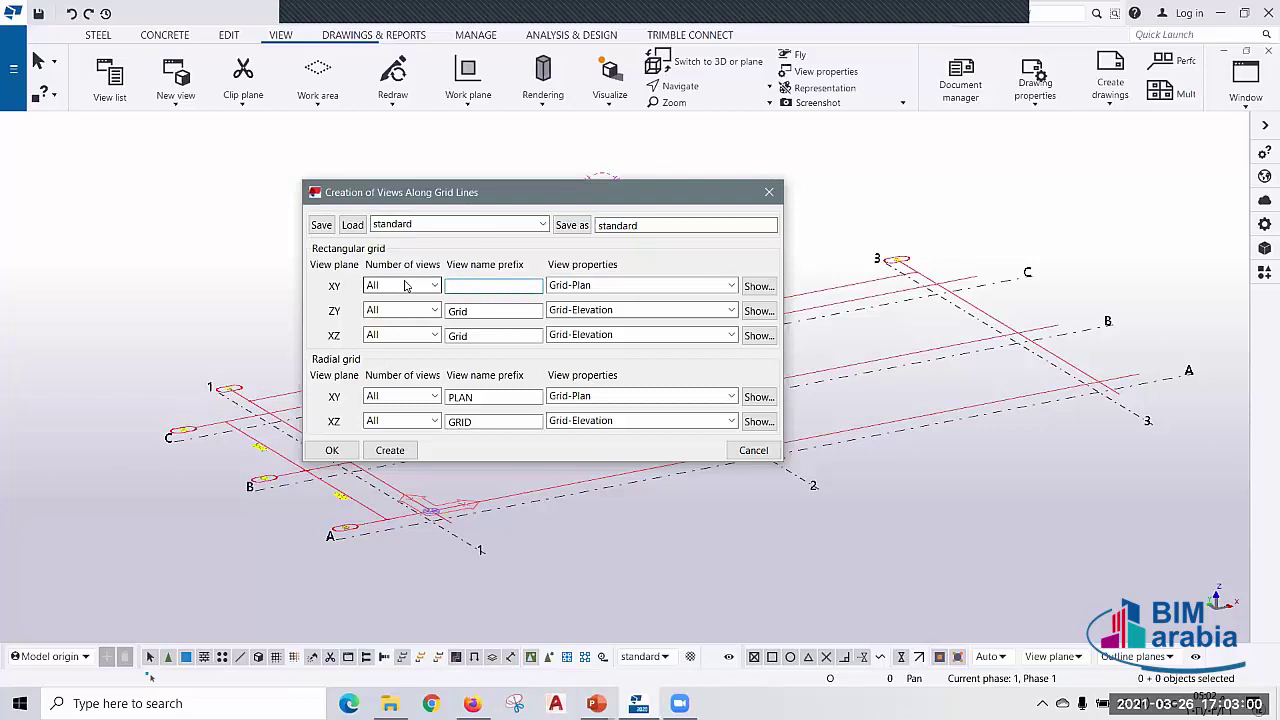
pyautogui.write('PLAN ')
pyautogui.write('AT ')
pyautogui.write('EL.')
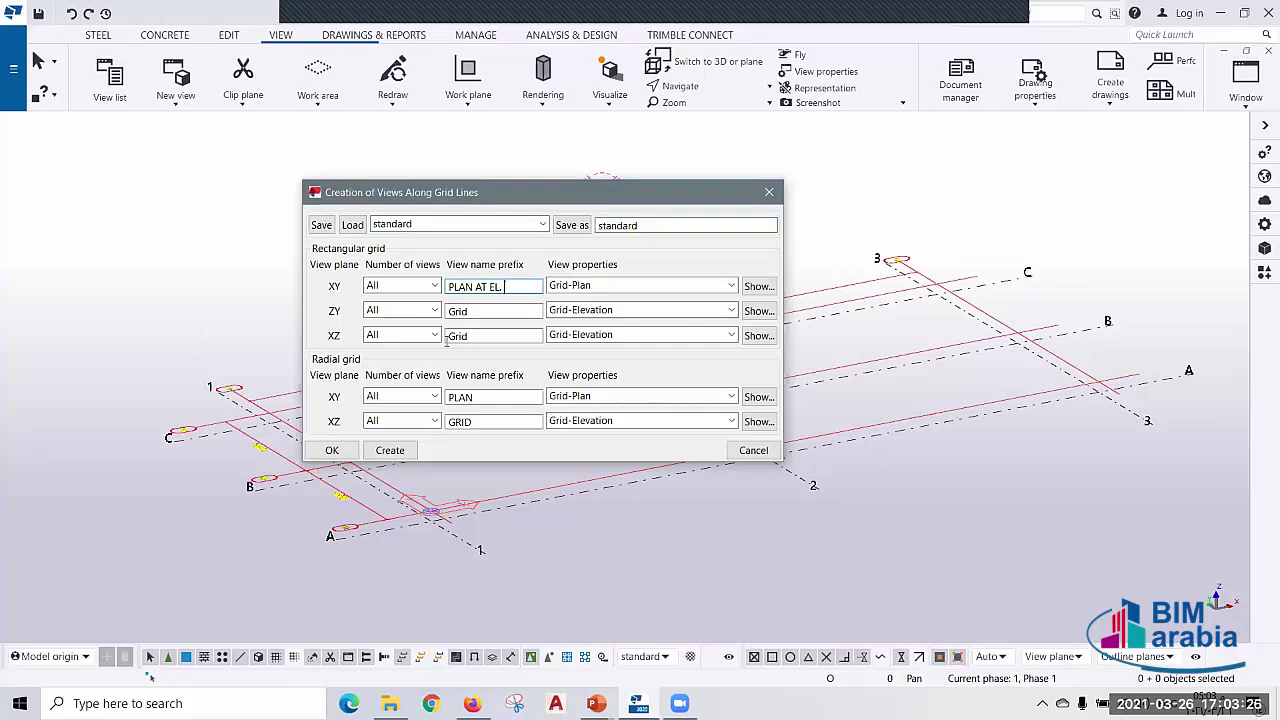
pyautogui.press('Tab')
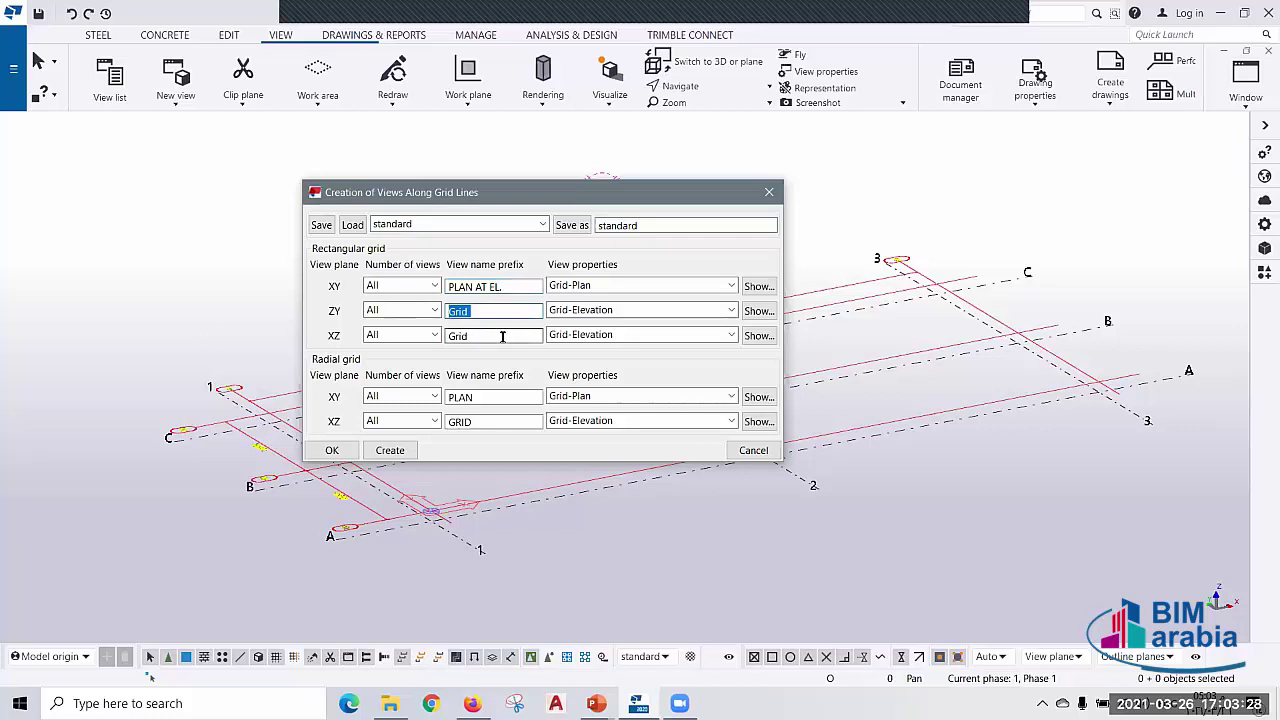
pyautogui.write('GRID')
pyautogui.write(' EL')
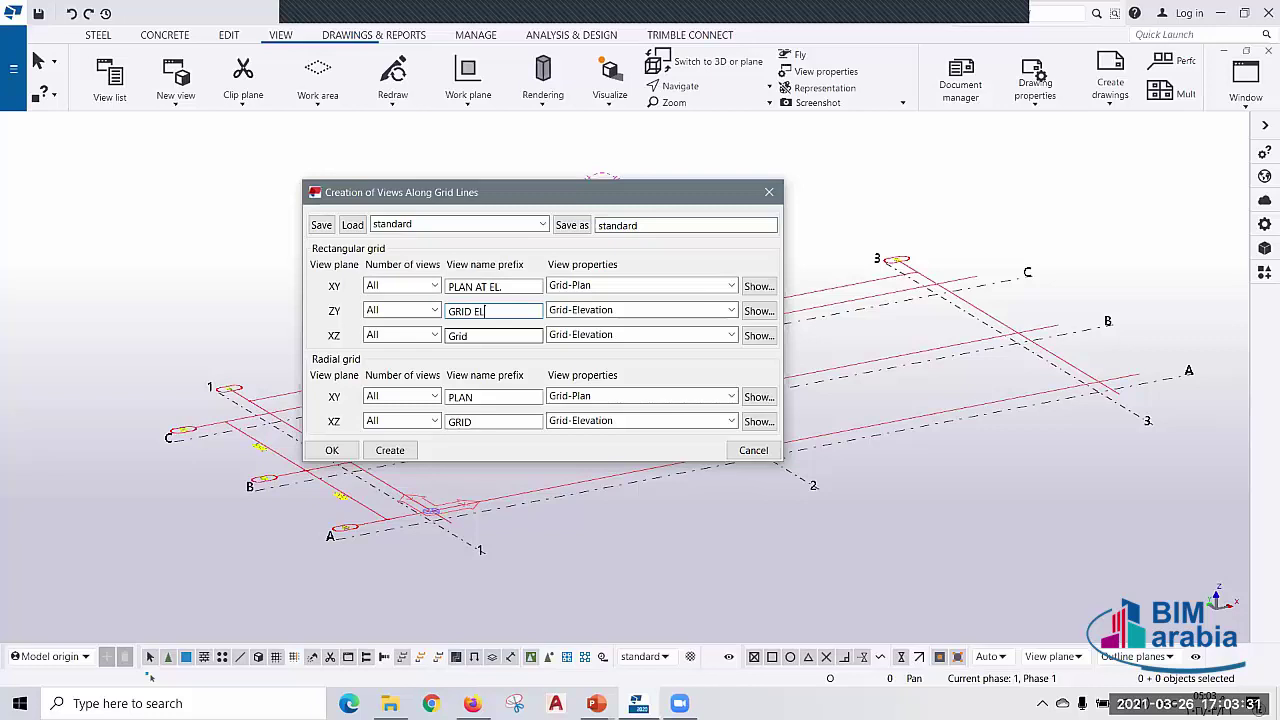
pyautogui.write('EV.')
pyautogui.write(' AT')
pyautogui.moveTo(515, 311)
pyautogui.mouseDown()
pyautogui.moveTo(437, 311)
pyautogui.moveTo(478, 368)
pyautogui.mouseUp()
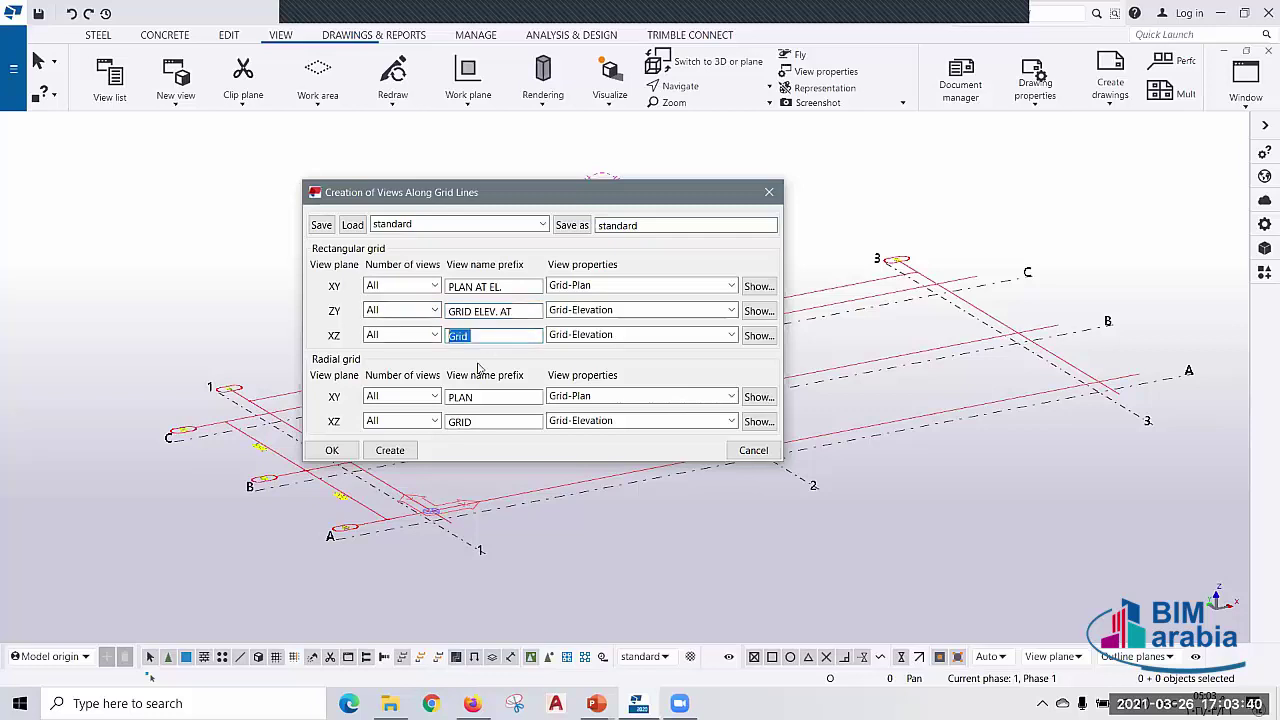
pyautogui.hotkey('ctrl', 'v')
pyautogui.click(507, 287)
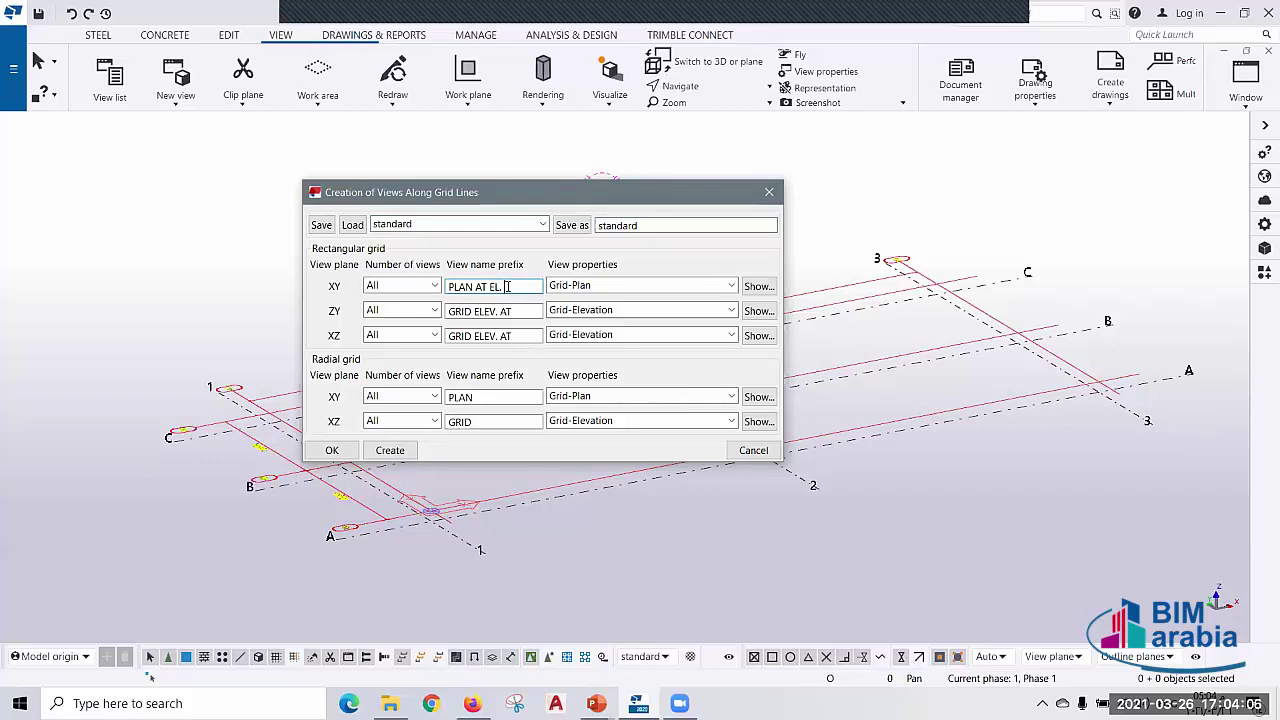
# - Create the views along grid lines, then delete the old 123 and 3D-1 views
pyautogui.click(390, 450)
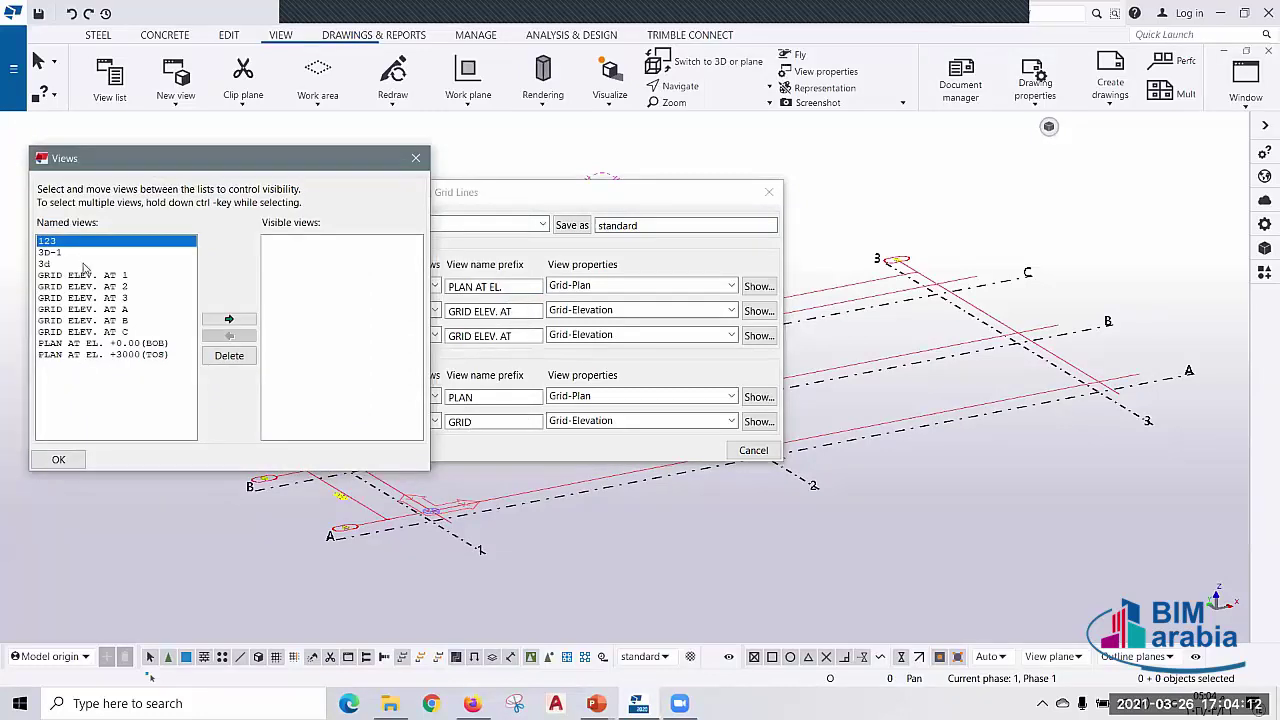
pyautogui.keyDown('ctrl'); pyautogui.click(62, 253); pyautogui.keyUp('ctrl')
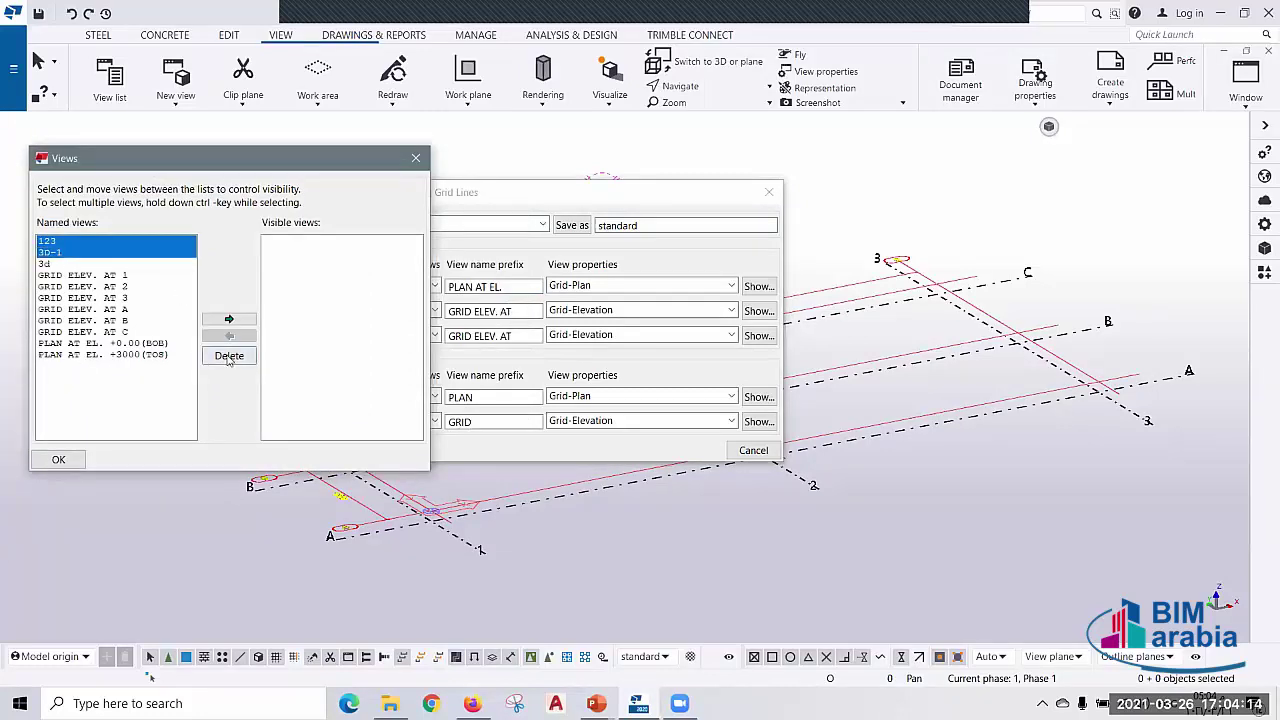
pyautogui.click(229, 355)
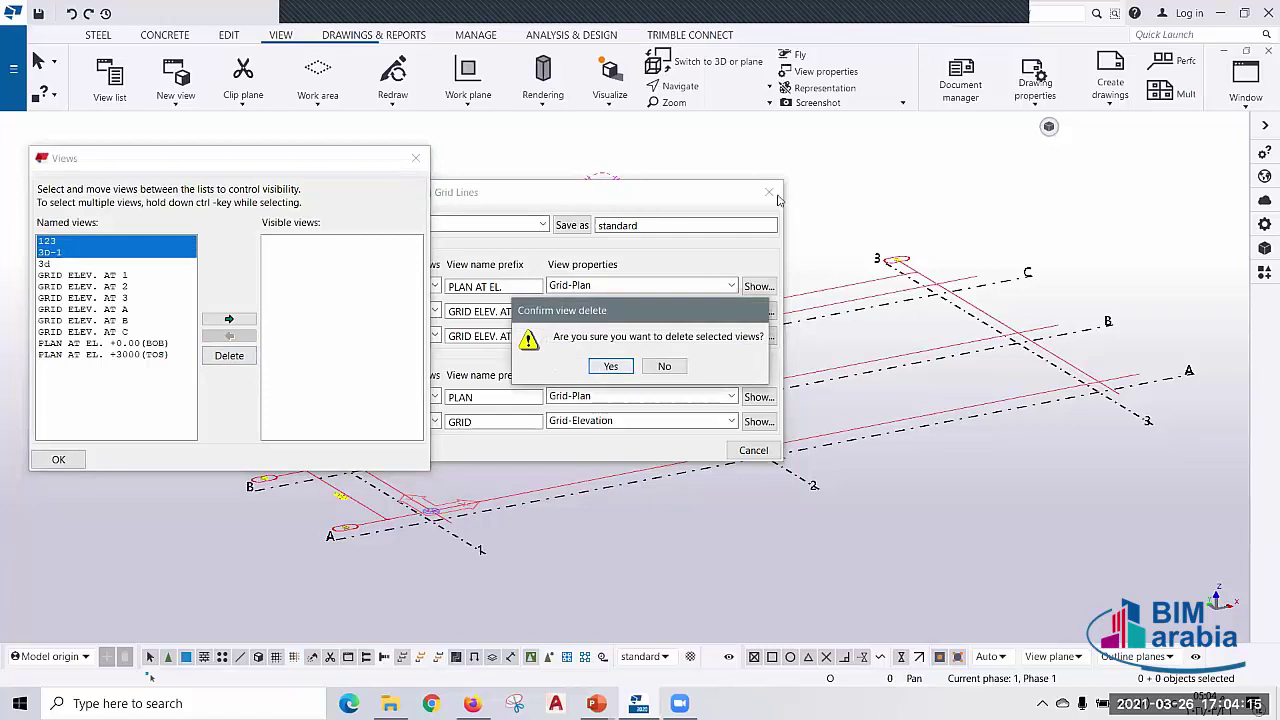
pyautogui.click(609, 366)
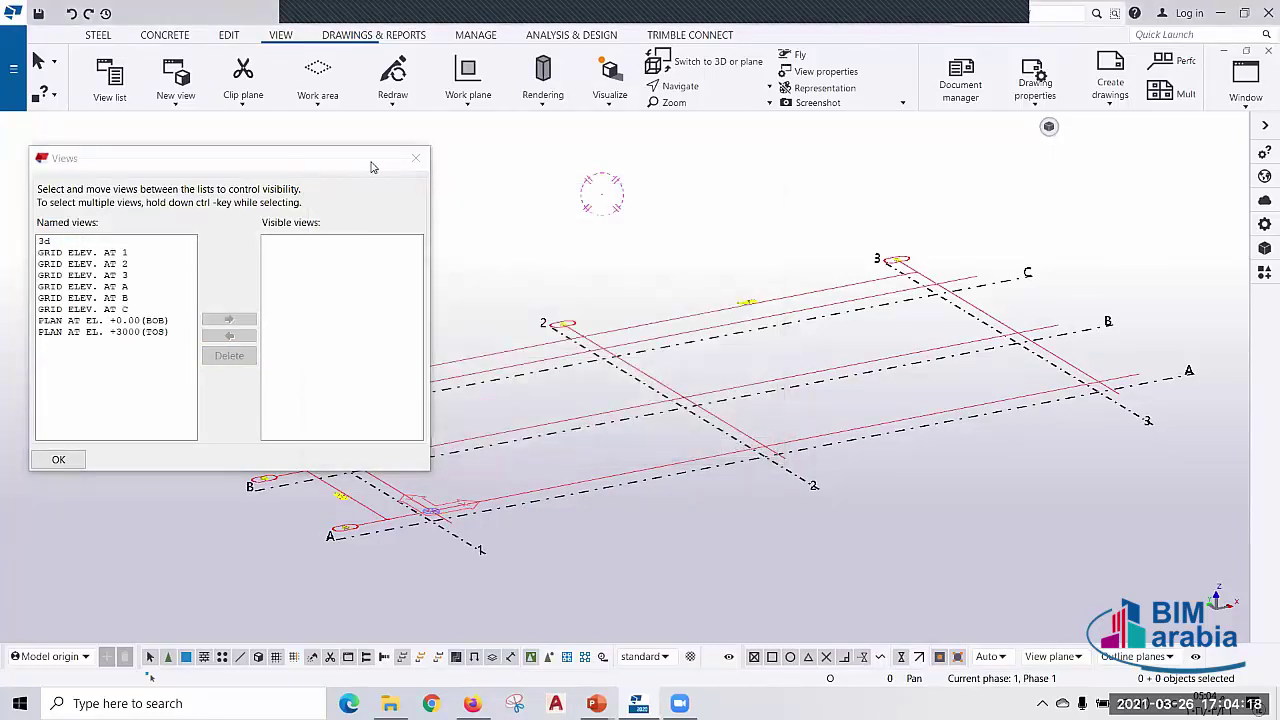
# - Review the new GRID ELEV. AT and PLAN AT EL. views and open the 3d view
pyautogui.moveTo(155, 259); pyautogui.dragTo(173, 285)
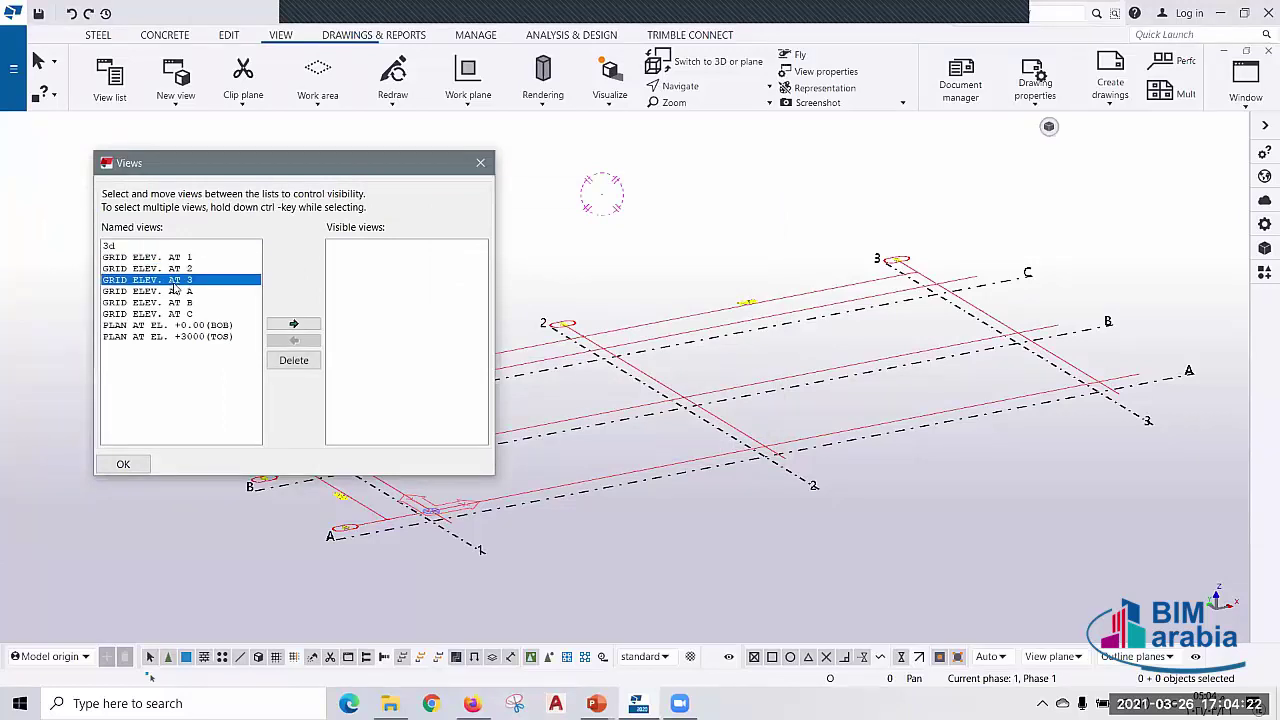
pyautogui.moveTo(173, 287); pyautogui.dragTo(183, 316)
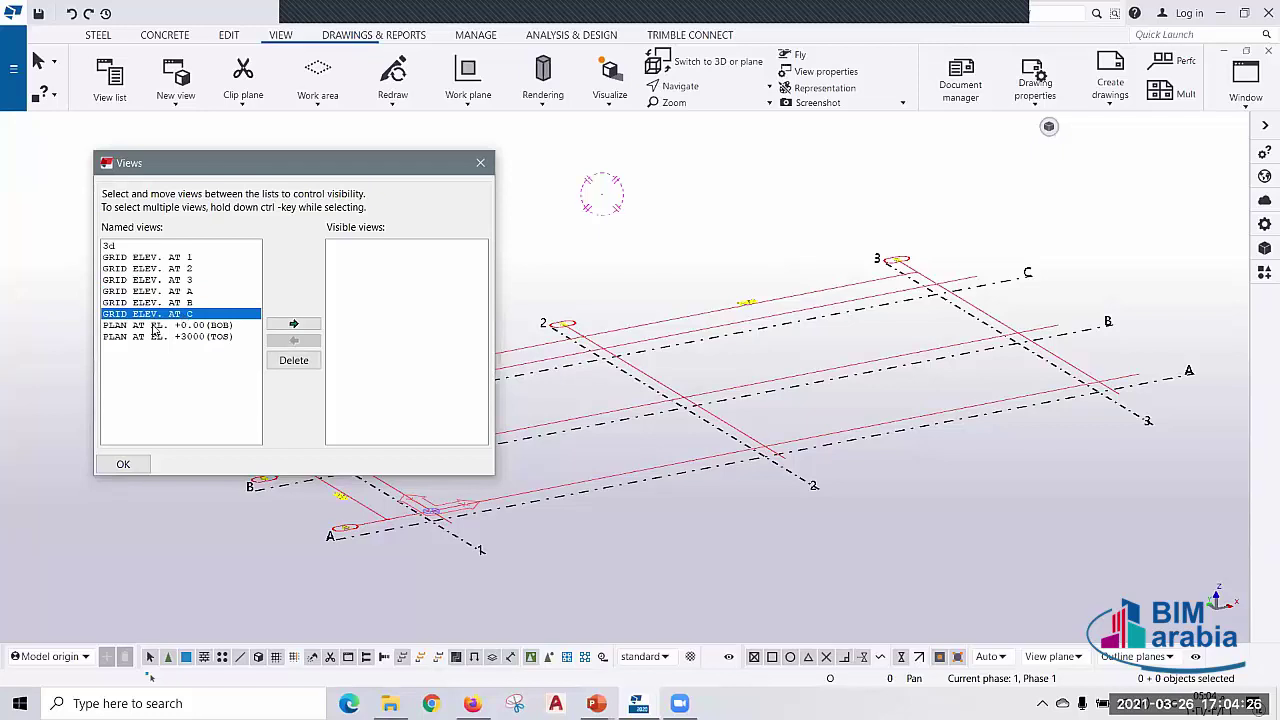
pyautogui.click(155, 326)
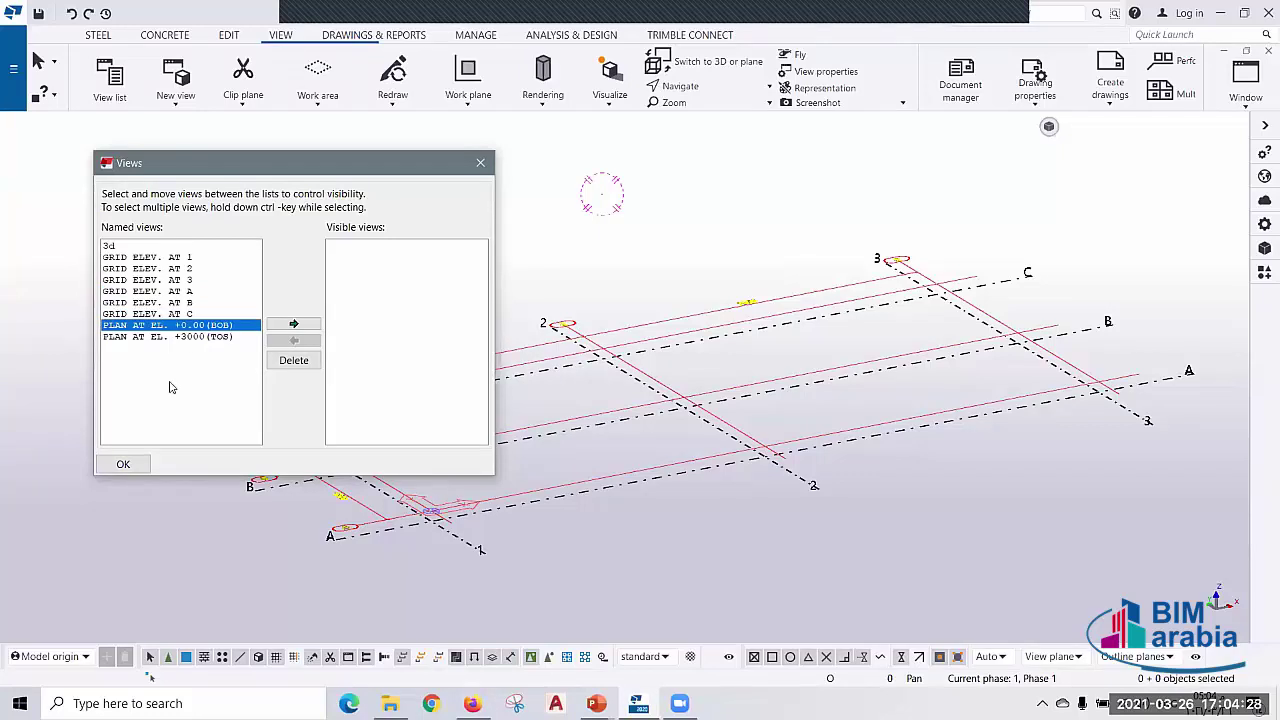
pyautogui.click(168, 338)
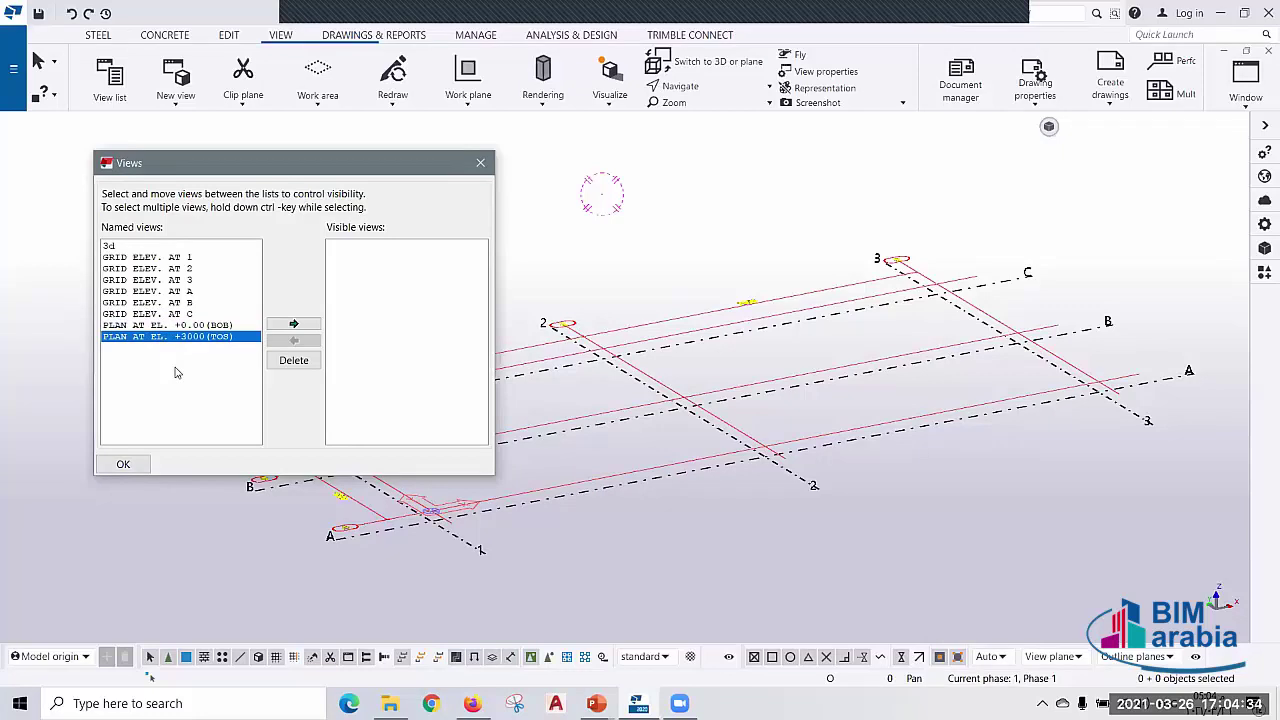
pyautogui.click(116, 247)
pyautogui.doubleClick(116, 247)
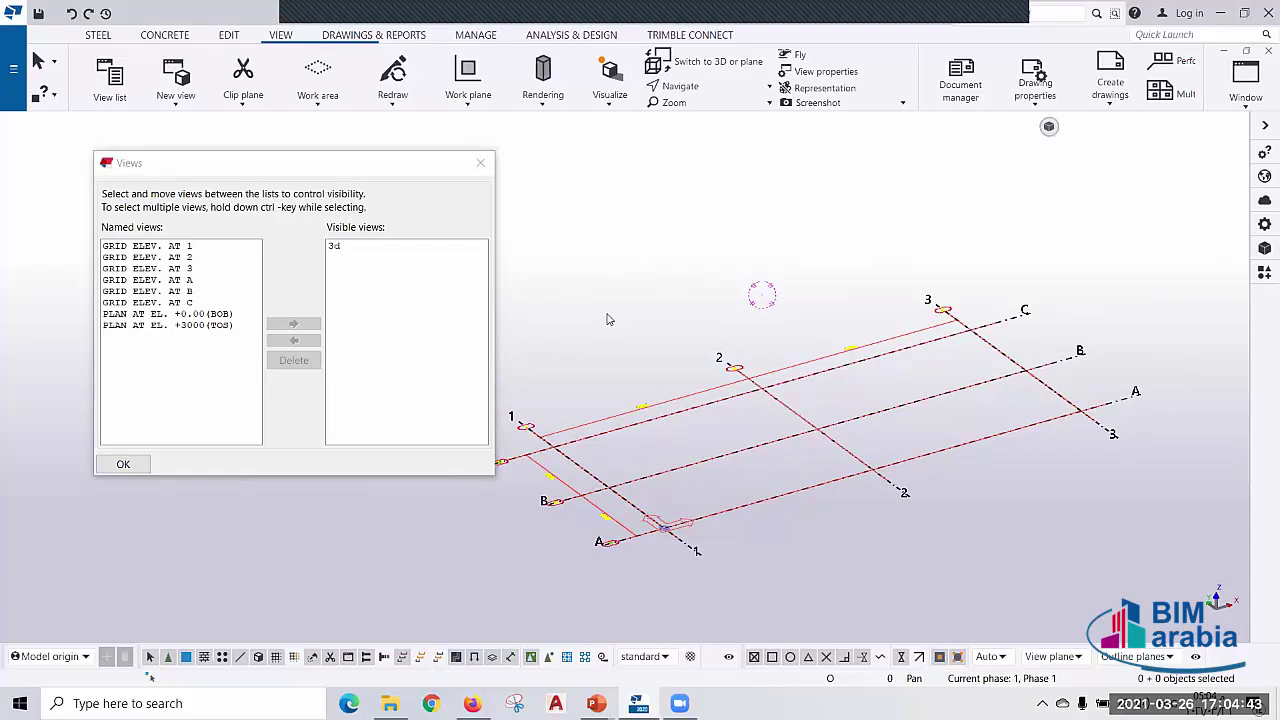
# - Change the 3d view's name to 3D VIEW in View Properties and apply it with Modify
pyautogui.doubleClick(607, 319)
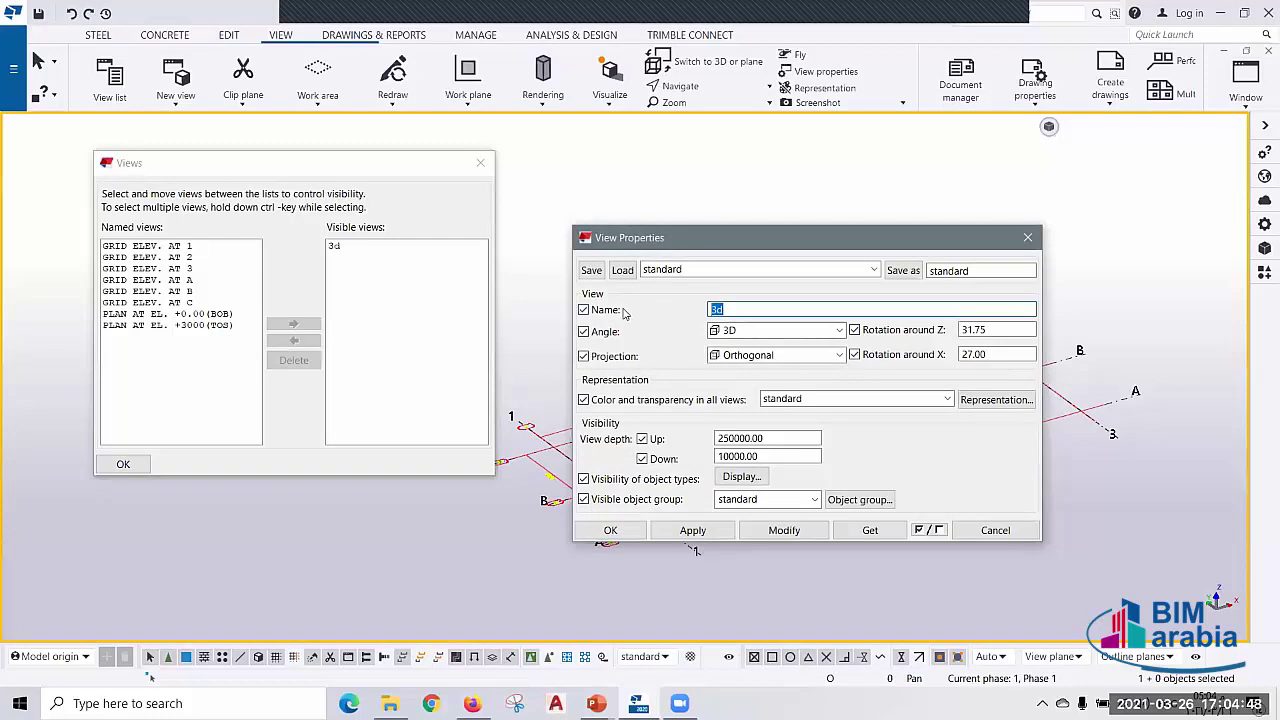
pyautogui.write('3D VIEW')
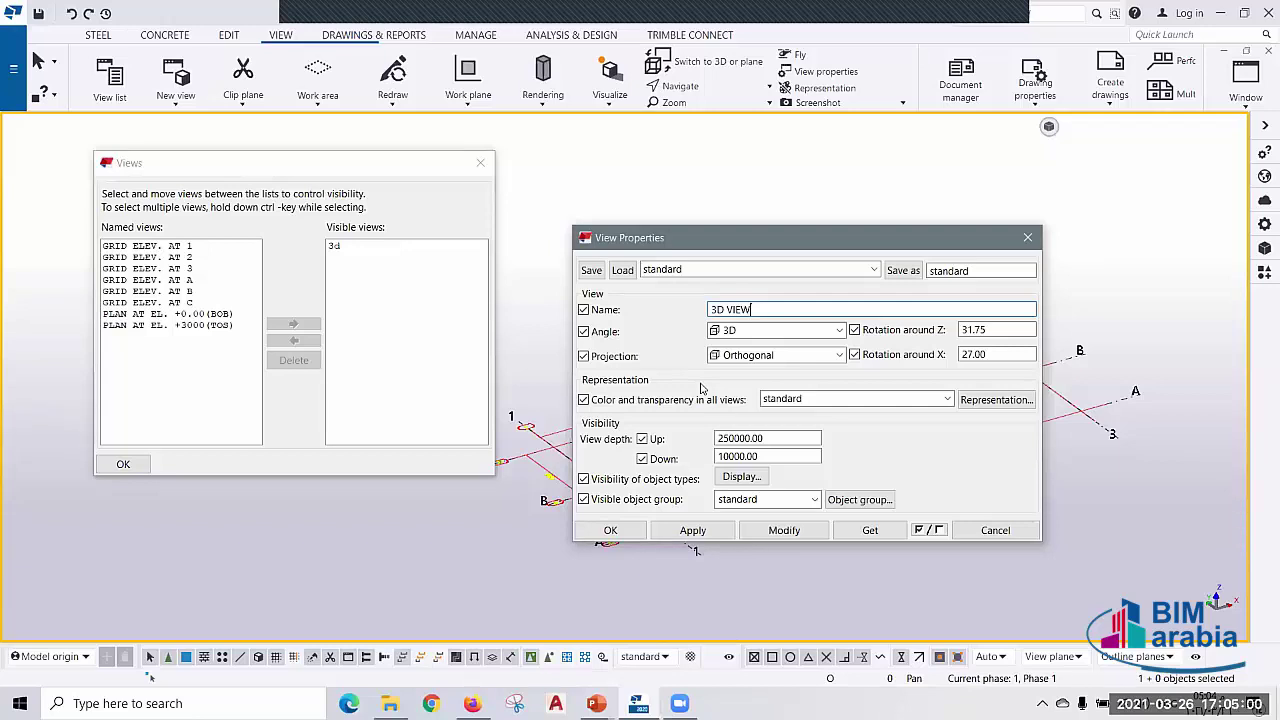
pyautogui.click(780, 529)
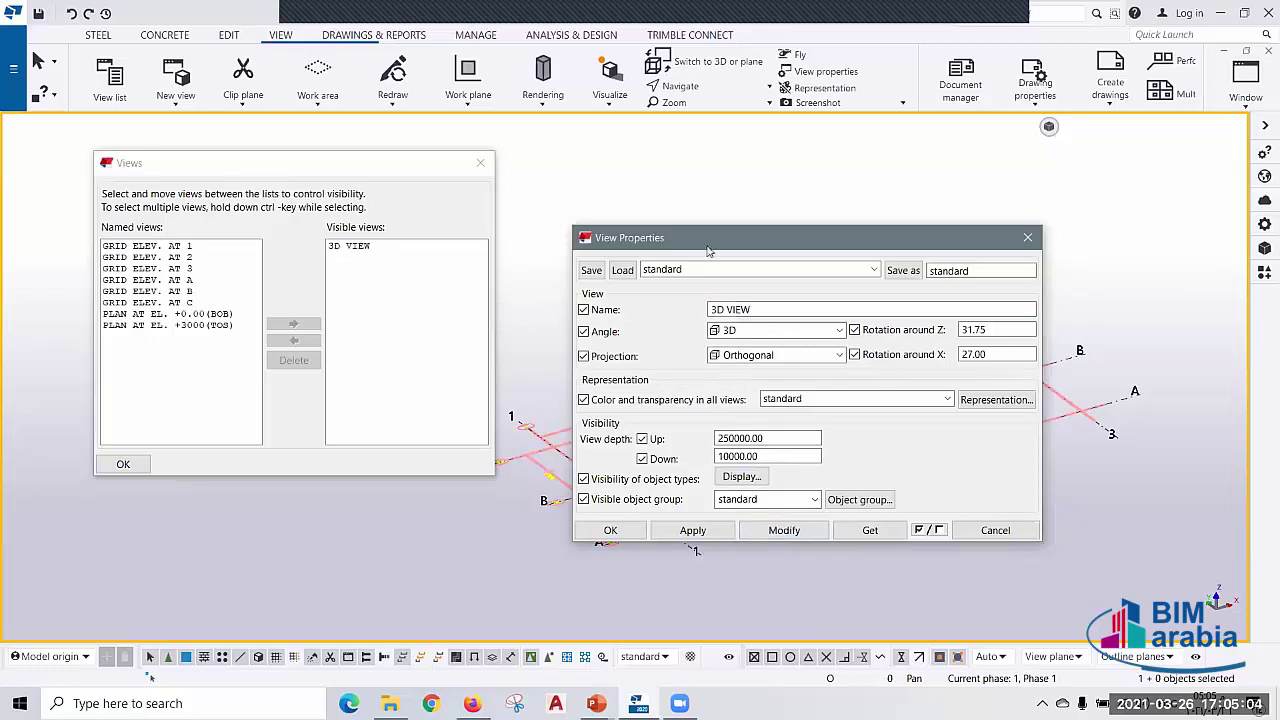
pyautogui.click(1028, 238)
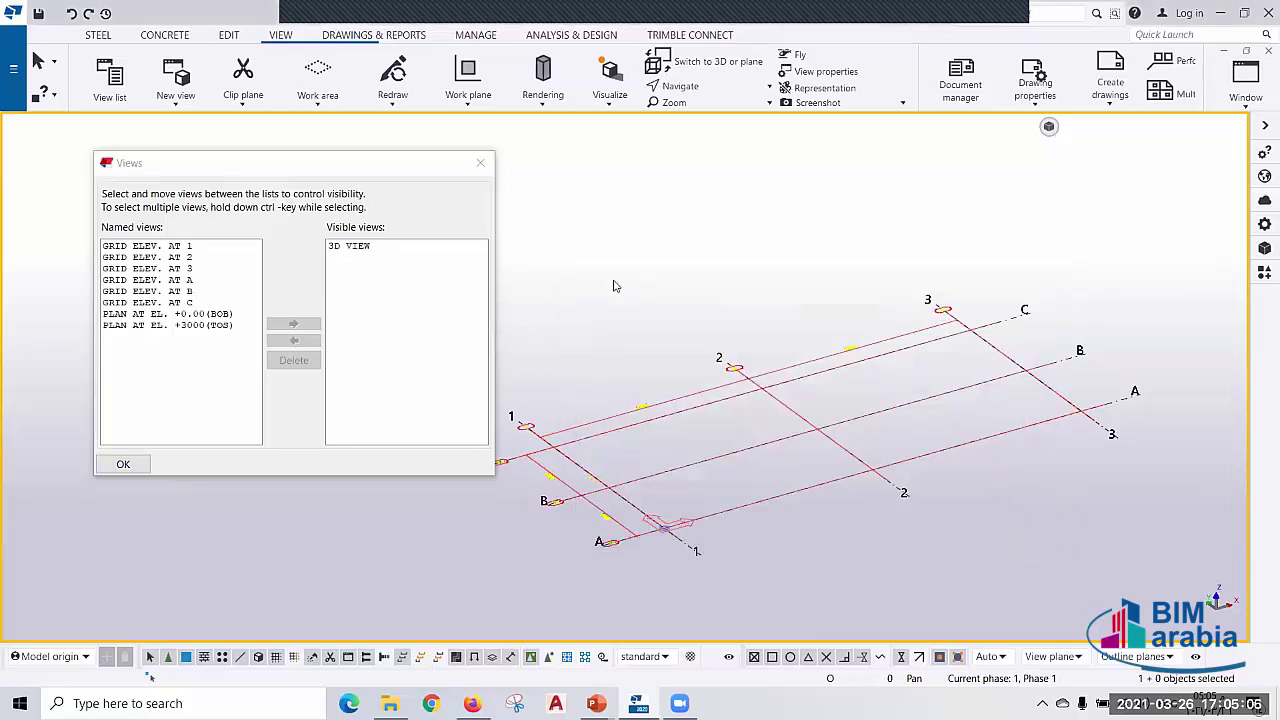
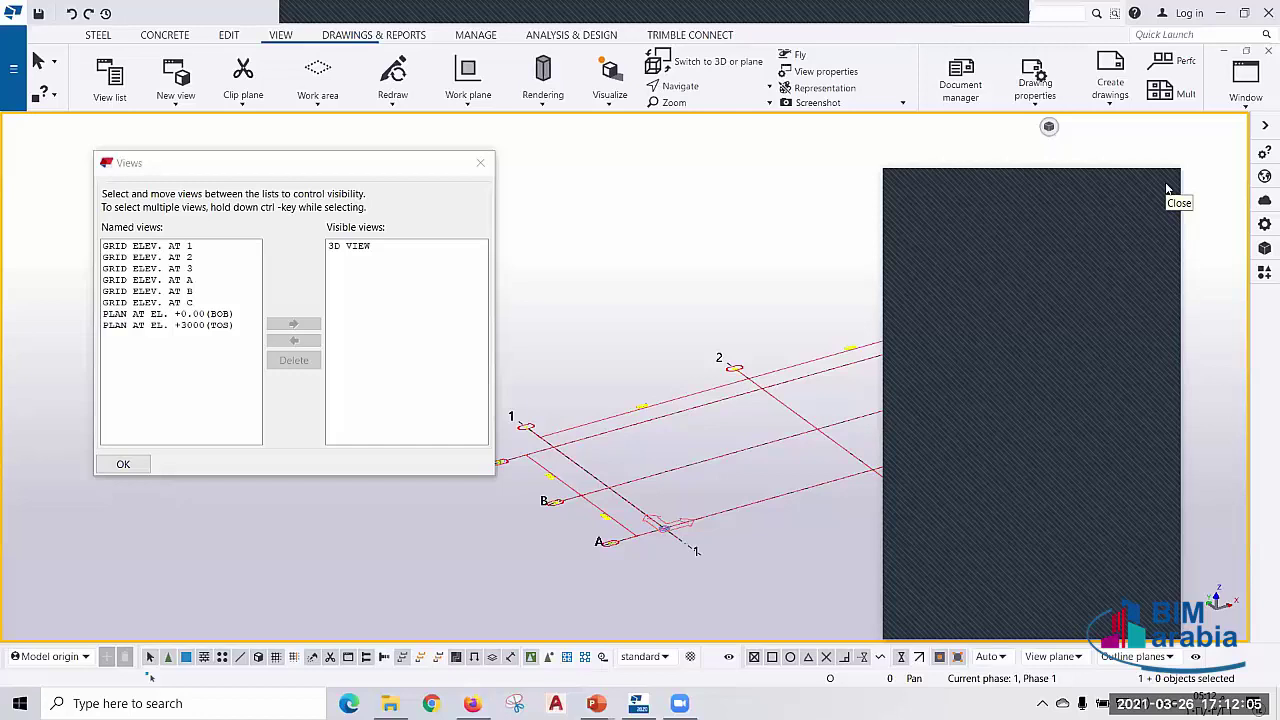
# - Close the side panel, select the STEEL/CONCRETE ribbon tab, and switch to the slide show
pyautogui.click(1166, 189)
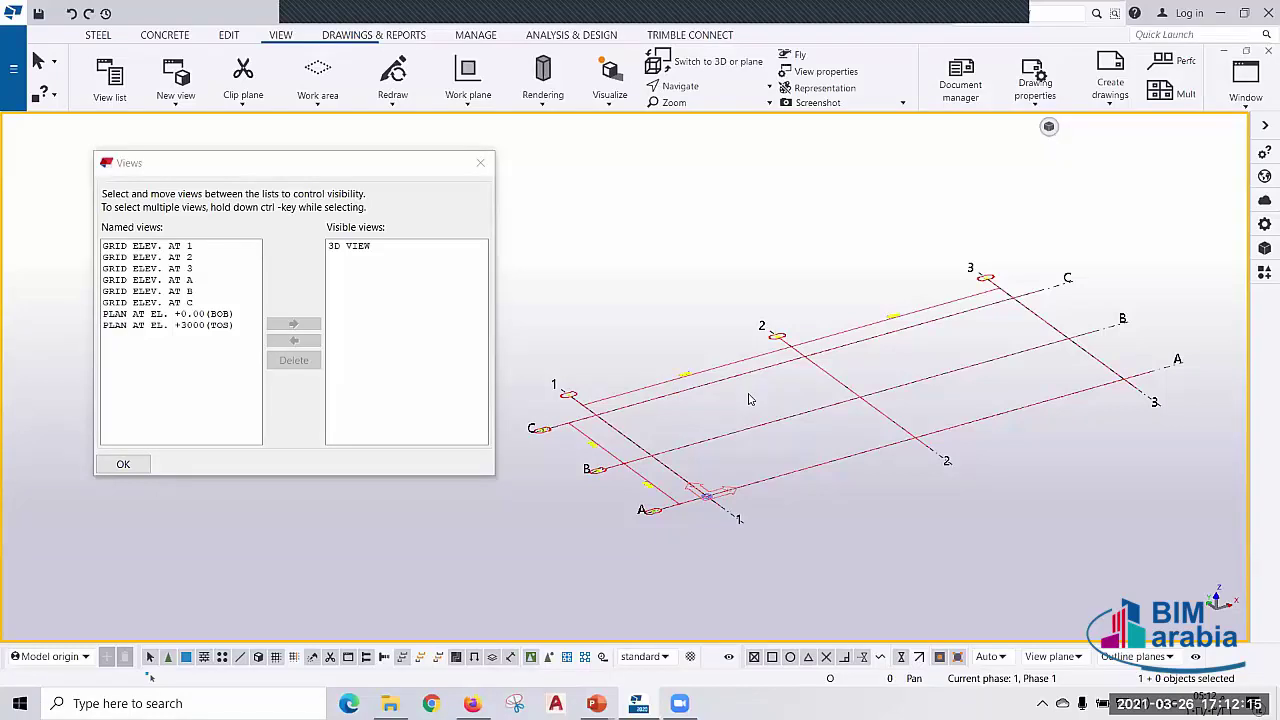
pyautogui.click(164, 34)
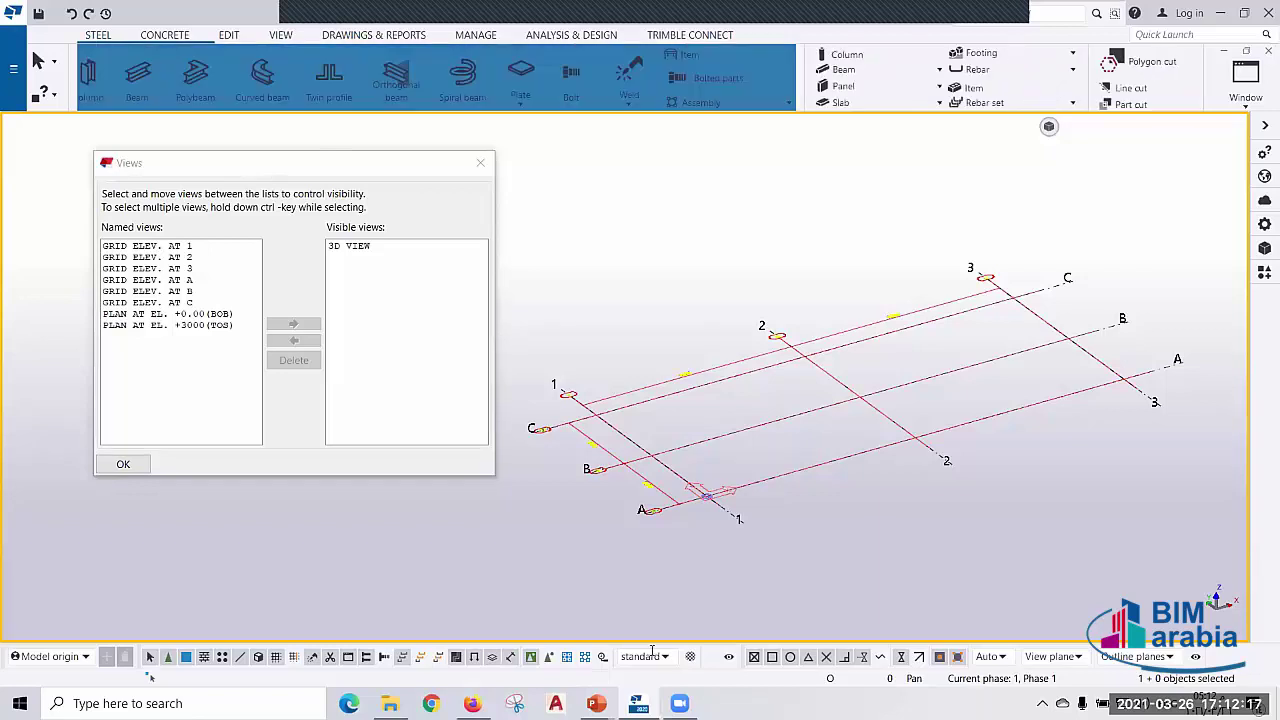
pyautogui.hotkey('alt', 'Tab')
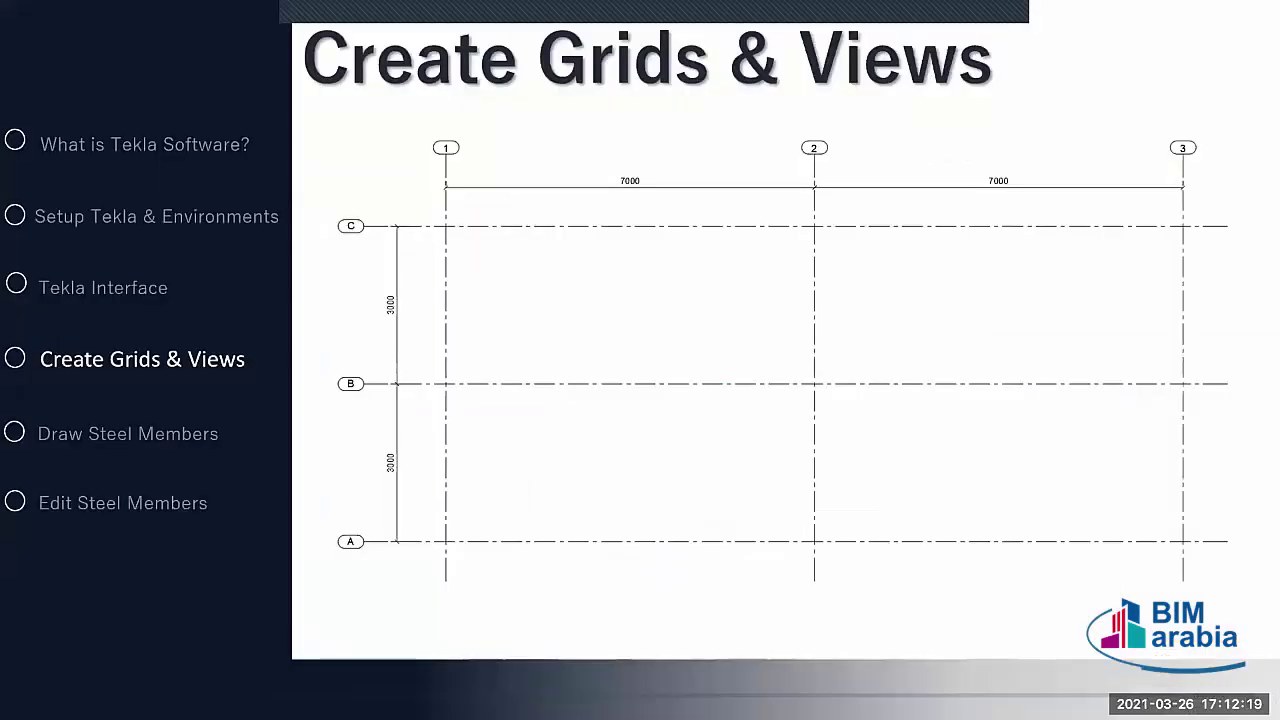
# - Present the Draw Steel Members slides with the EL.(0.00) and EL.(3000) HEA300 plans, then return to Tekla
pyautogui.press('Right')
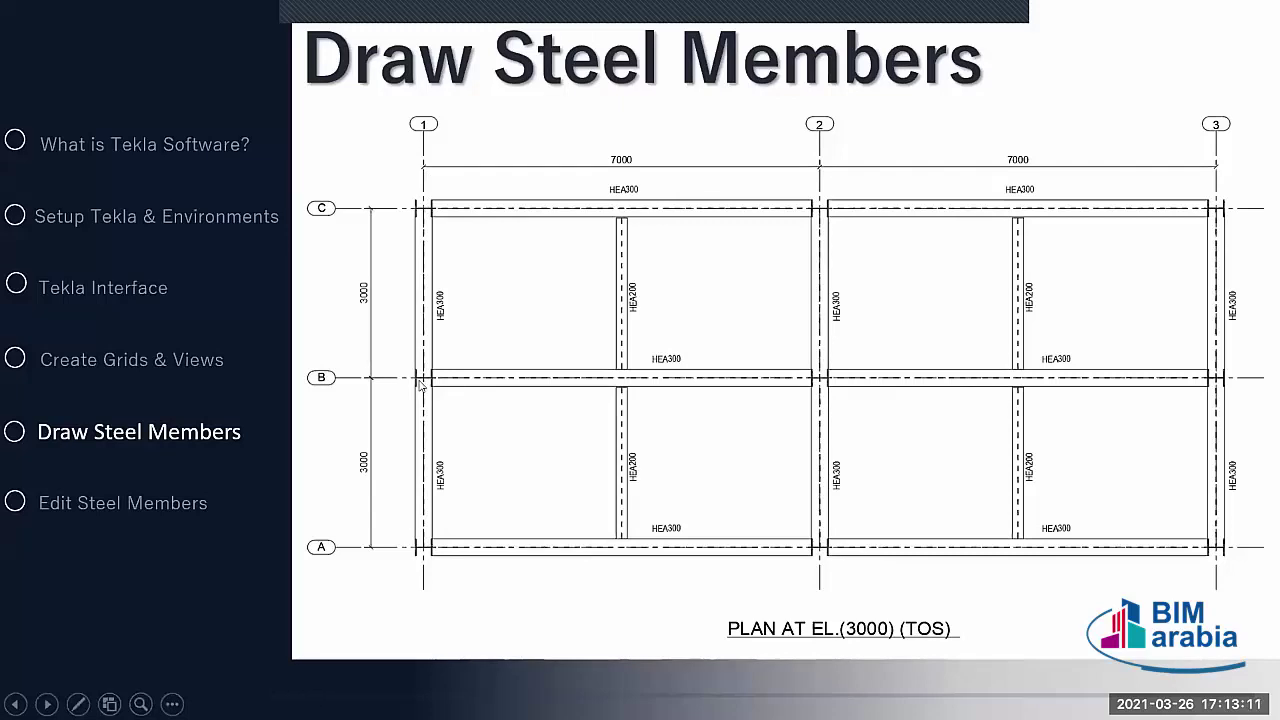
pyautogui.click(697, 561)
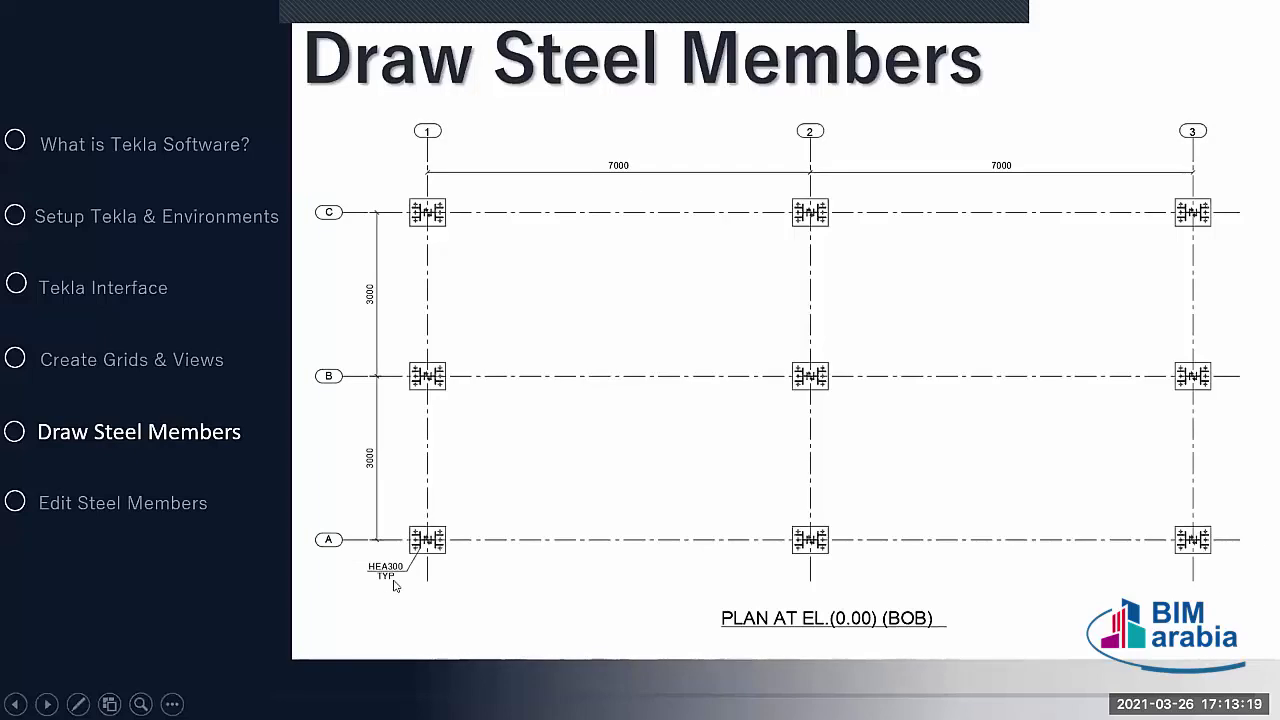
pyautogui.click(394, 585)
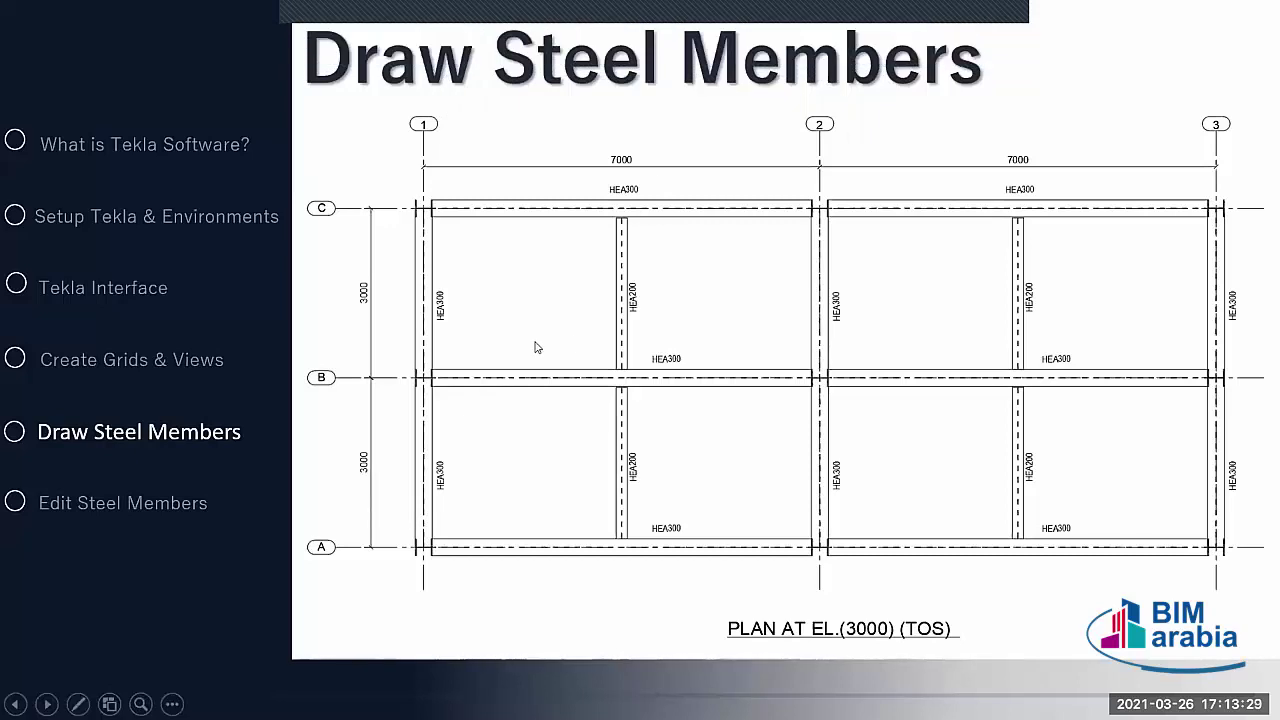
pyautogui.hotkey('alt', 'Tab')
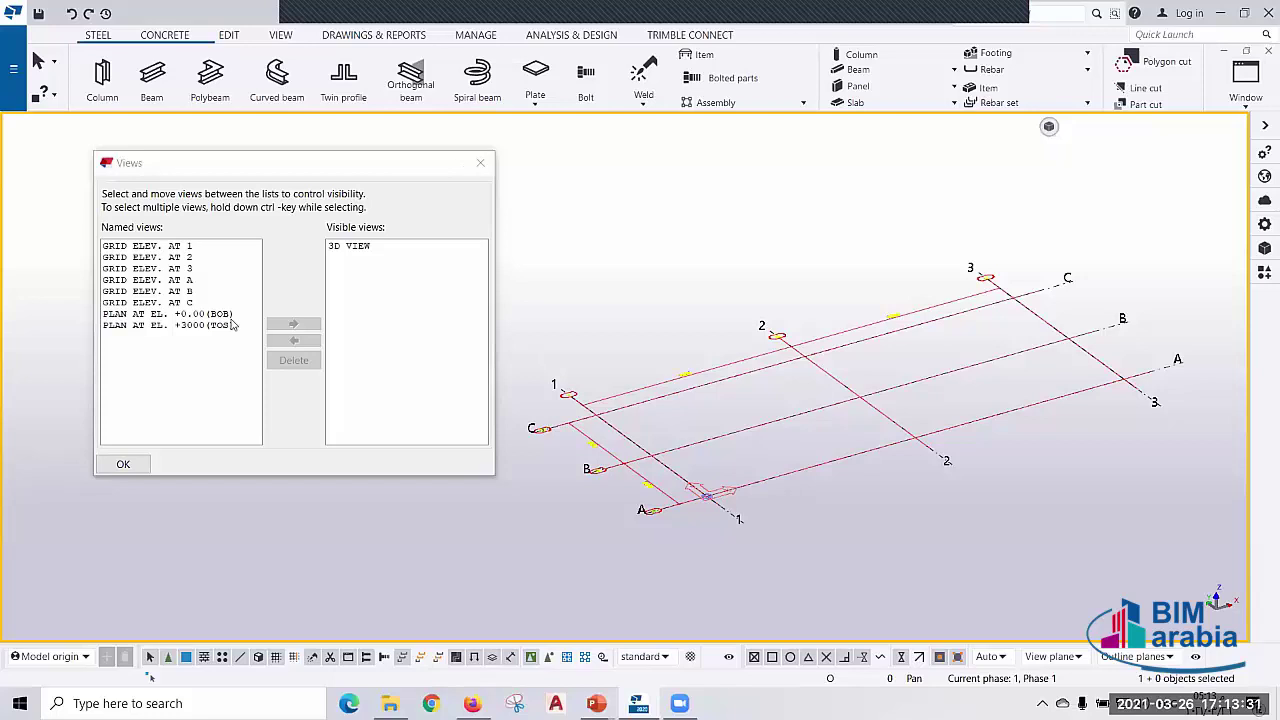
# - Move PLAN AT EL. +3000(TOS) into the visible views
pyautogui.click(185, 325)
pyautogui.click(293, 323)
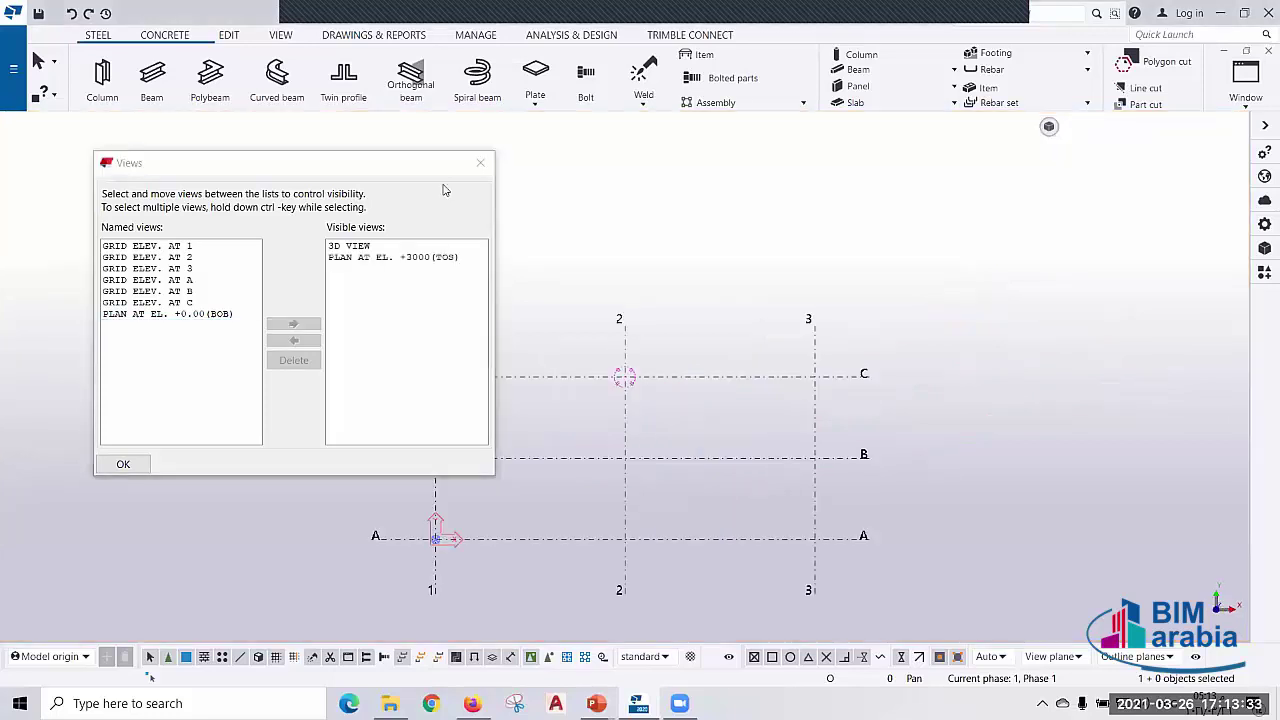
pyautogui.click(480, 162)
# - Start a steel column and open its profile catalogue, currently showing UC254*254*73
pyautogui.moveTo(557, 446); pyautogui.dragTo(449, 383, button='middle')
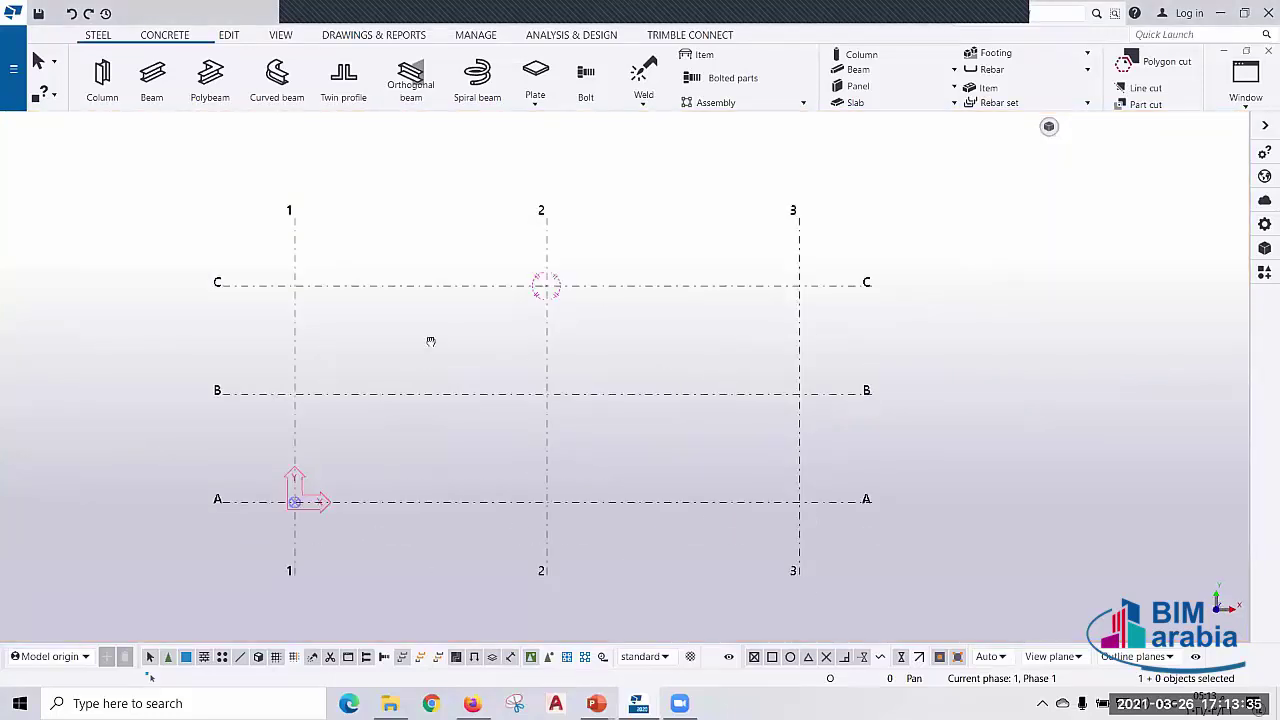
pyautogui.scroll(2, 430, 341)
pyautogui.moveTo(443, 334); pyautogui.dragTo(463, 343, button='middle')
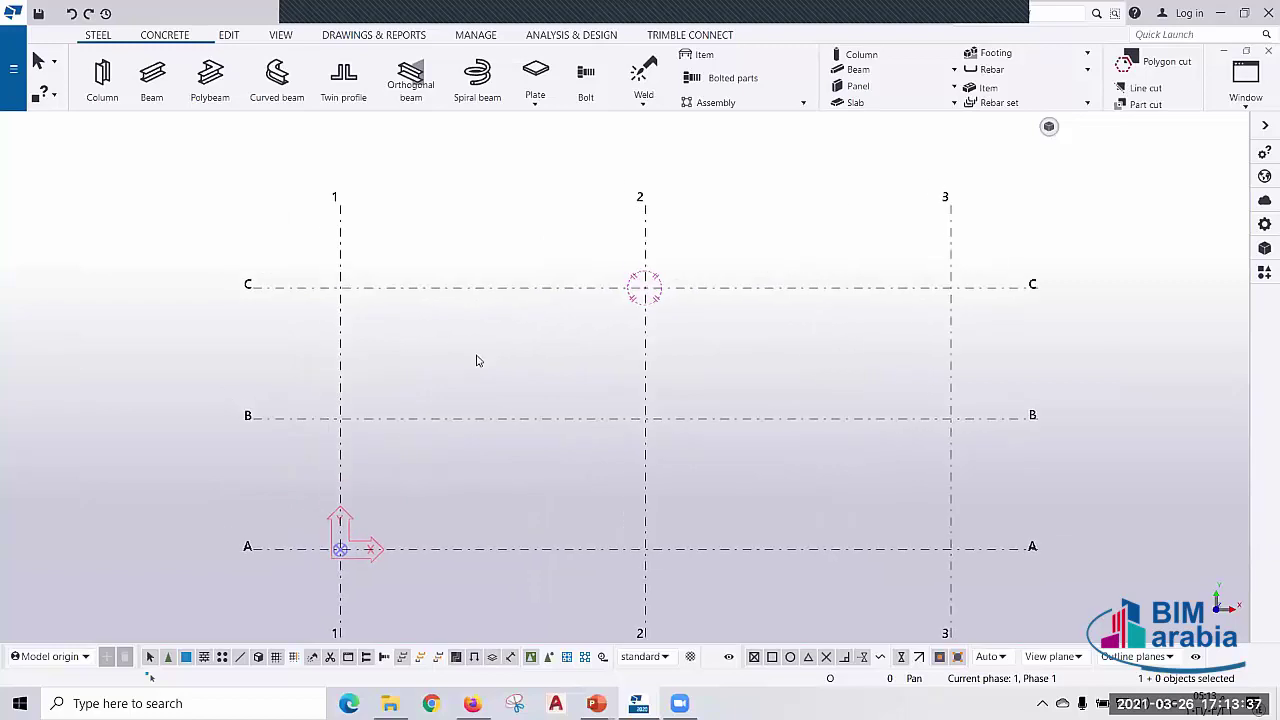
pyautogui.click(100, 82)
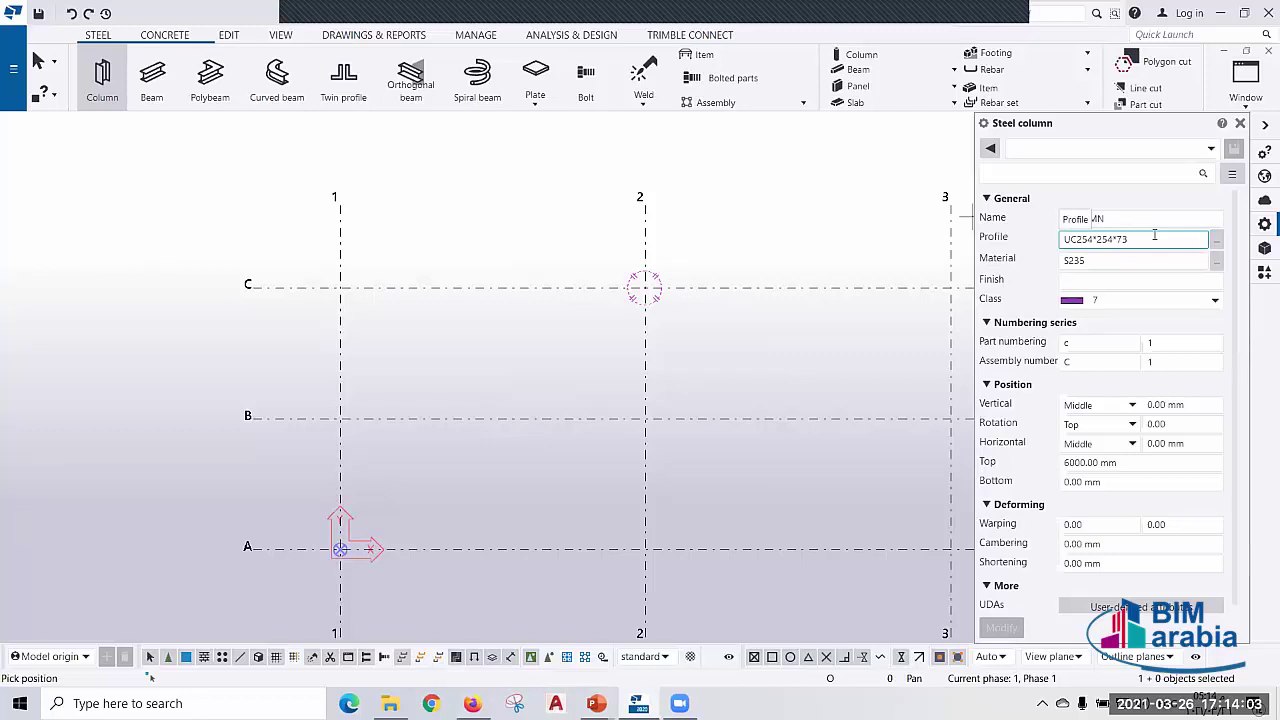
pyautogui.click(1218, 243)
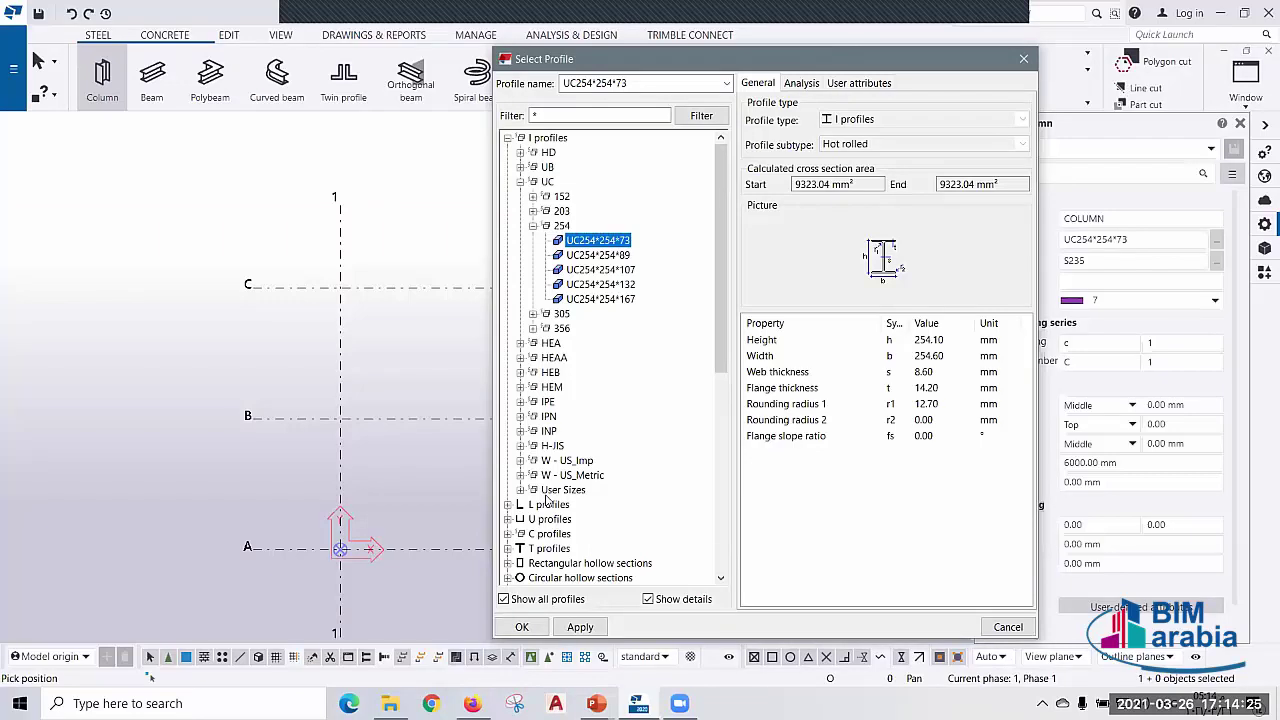
# - Filter the profile catalogue by *HEA* and apply HEA300 as the column profile
pyautogui.click(549, 114)
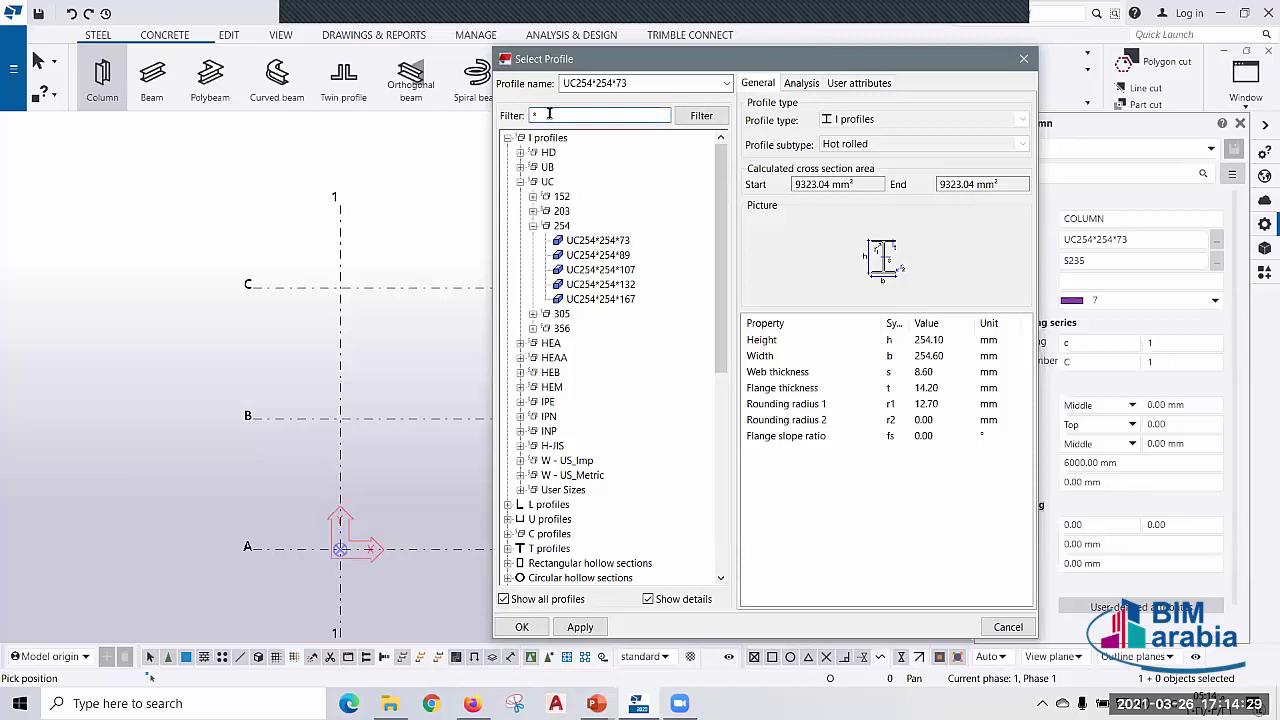
pyautogui.write('HEA')
pyautogui.write('*')
pyautogui.press('Return')
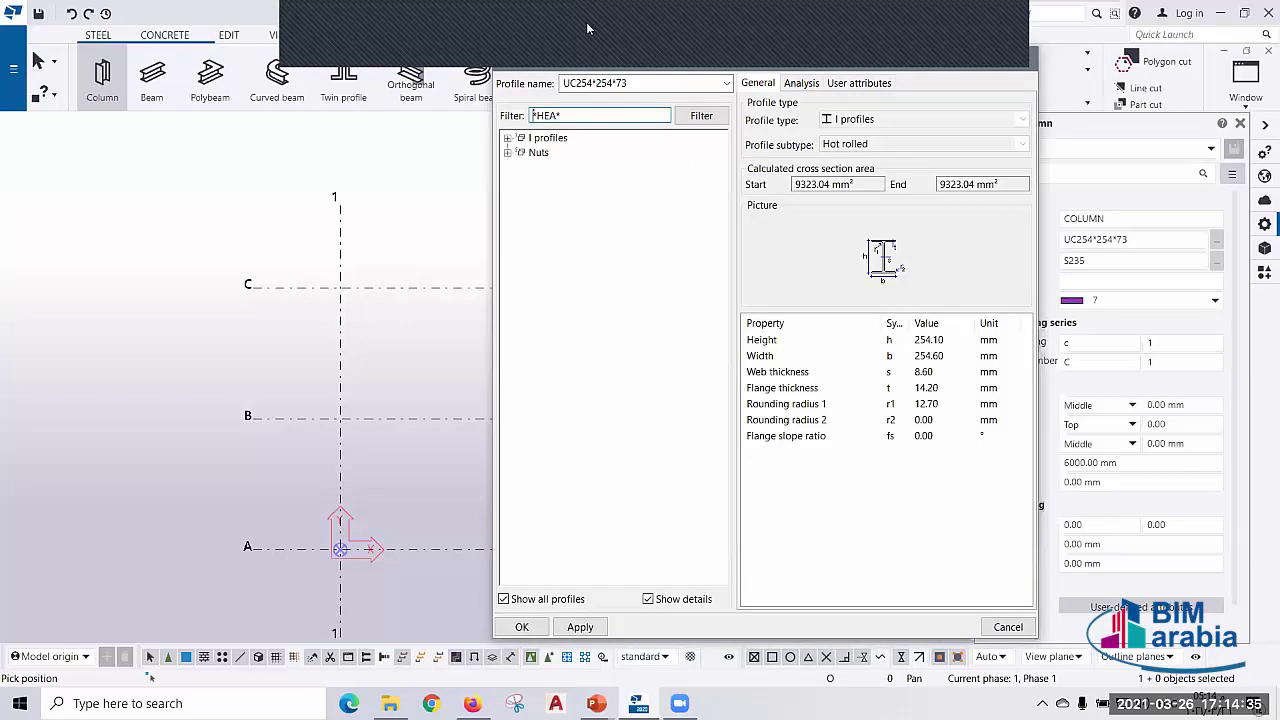
pyautogui.click(507, 139)
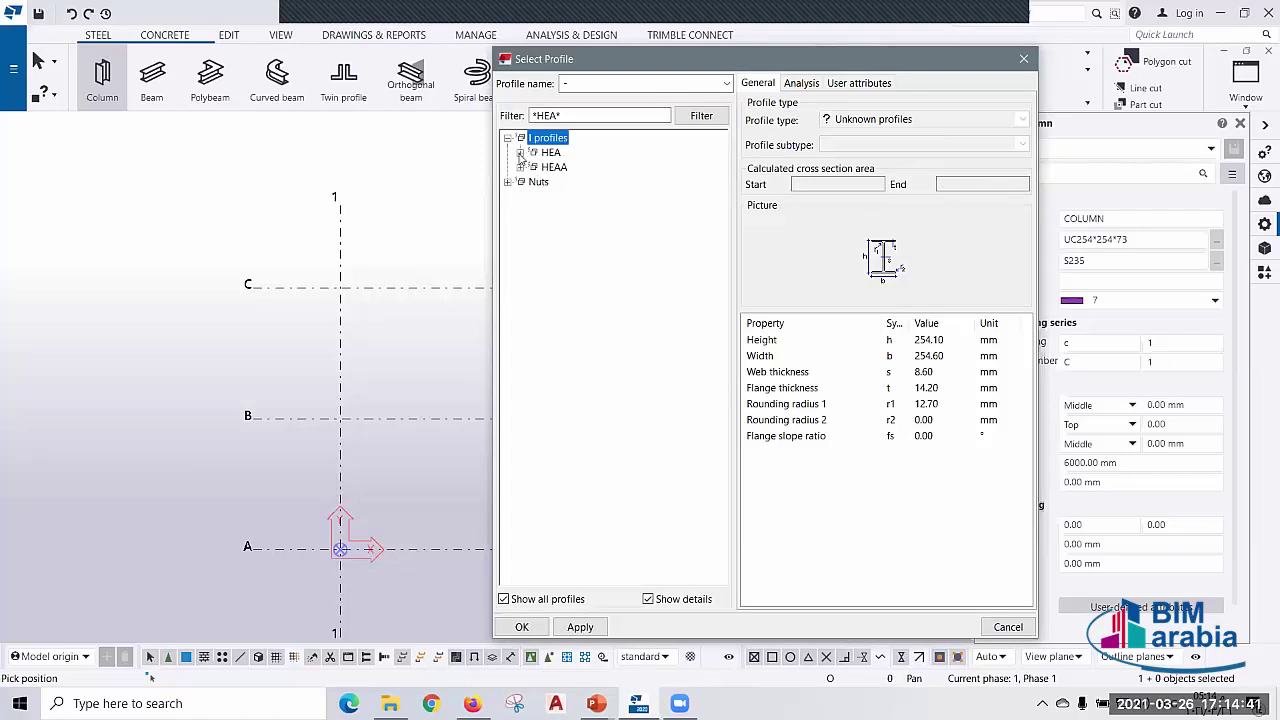
pyautogui.click(520, 153)
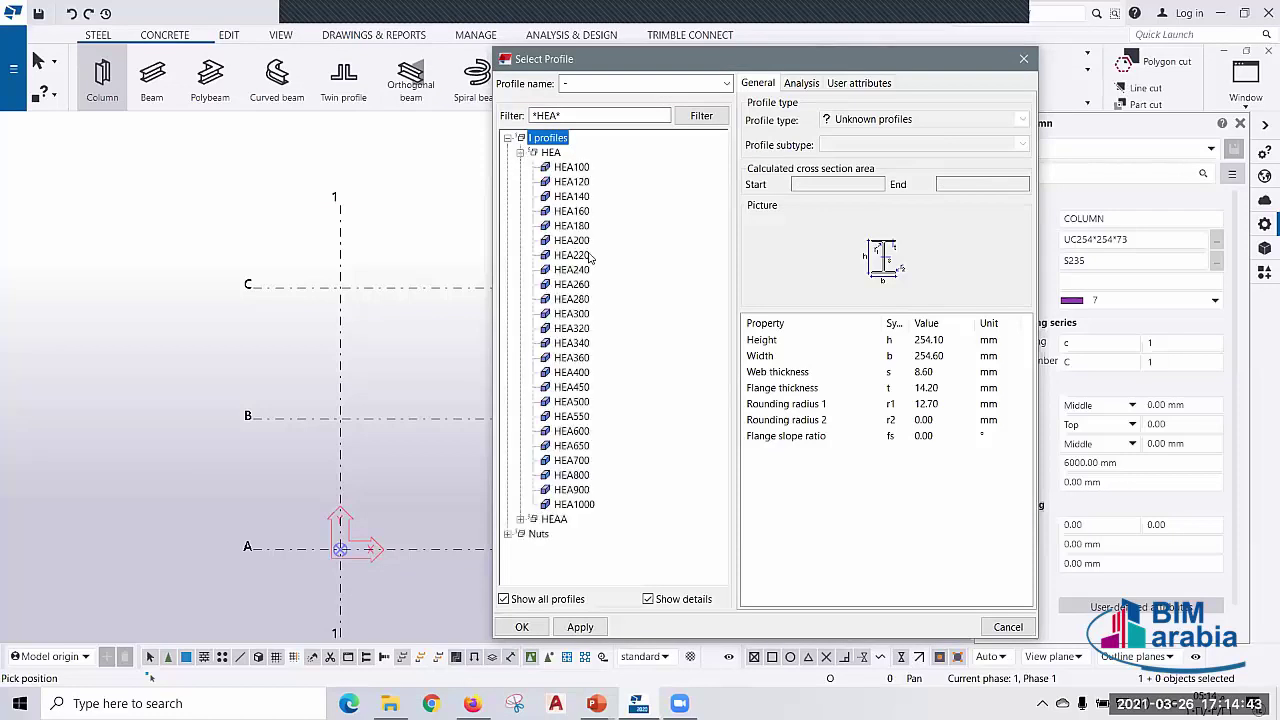
pyautogui.click(586, 316)
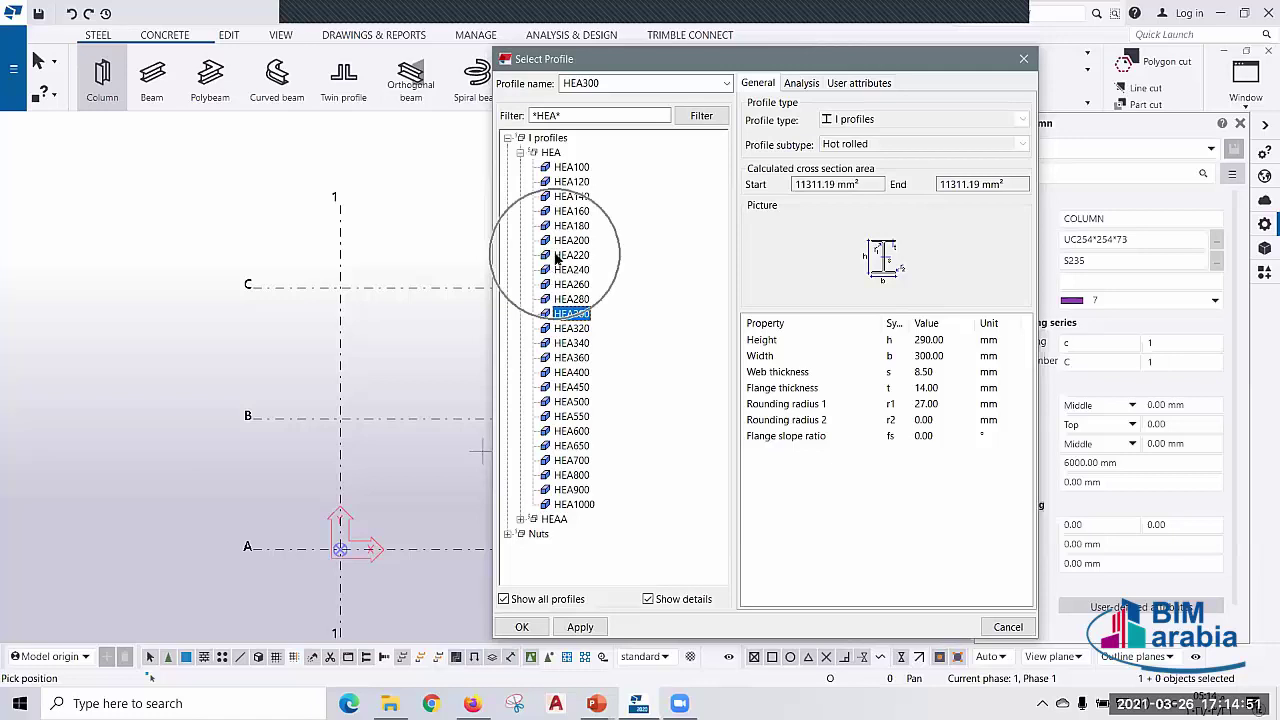
pyautogui.click(836, 184)
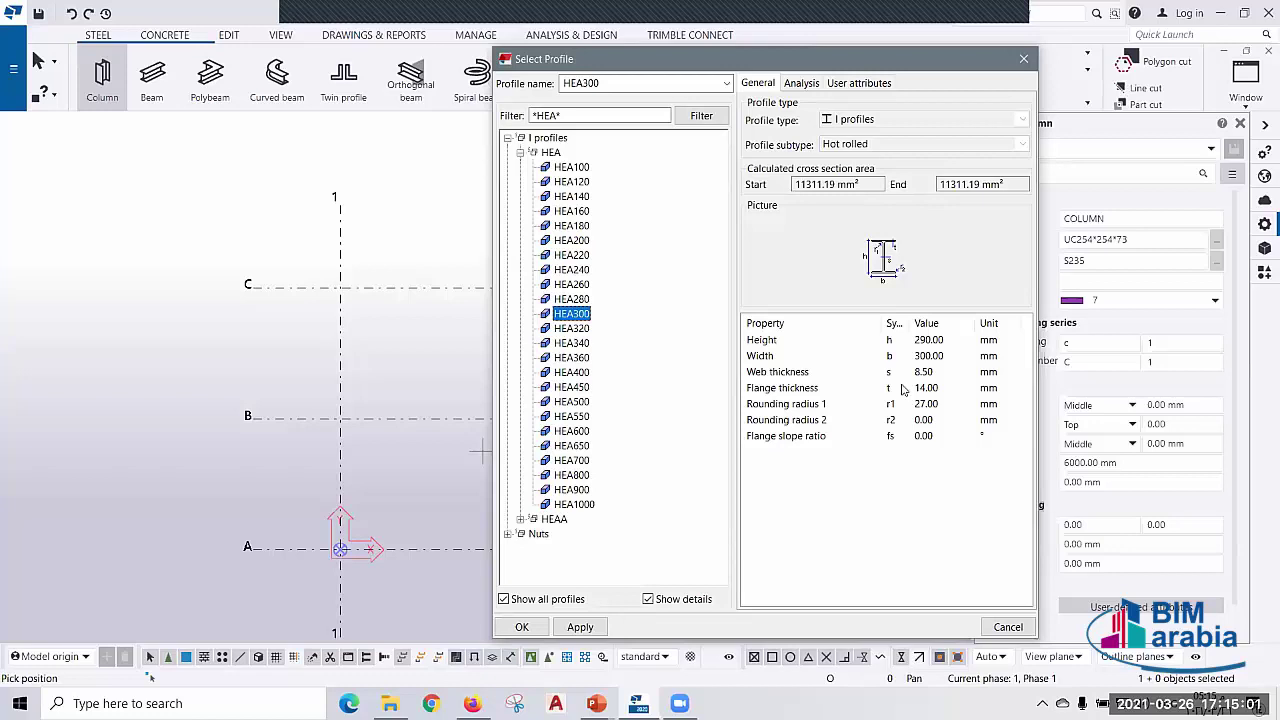
pyautogui.click(580, 627)
pyautogui.click(521, 627)
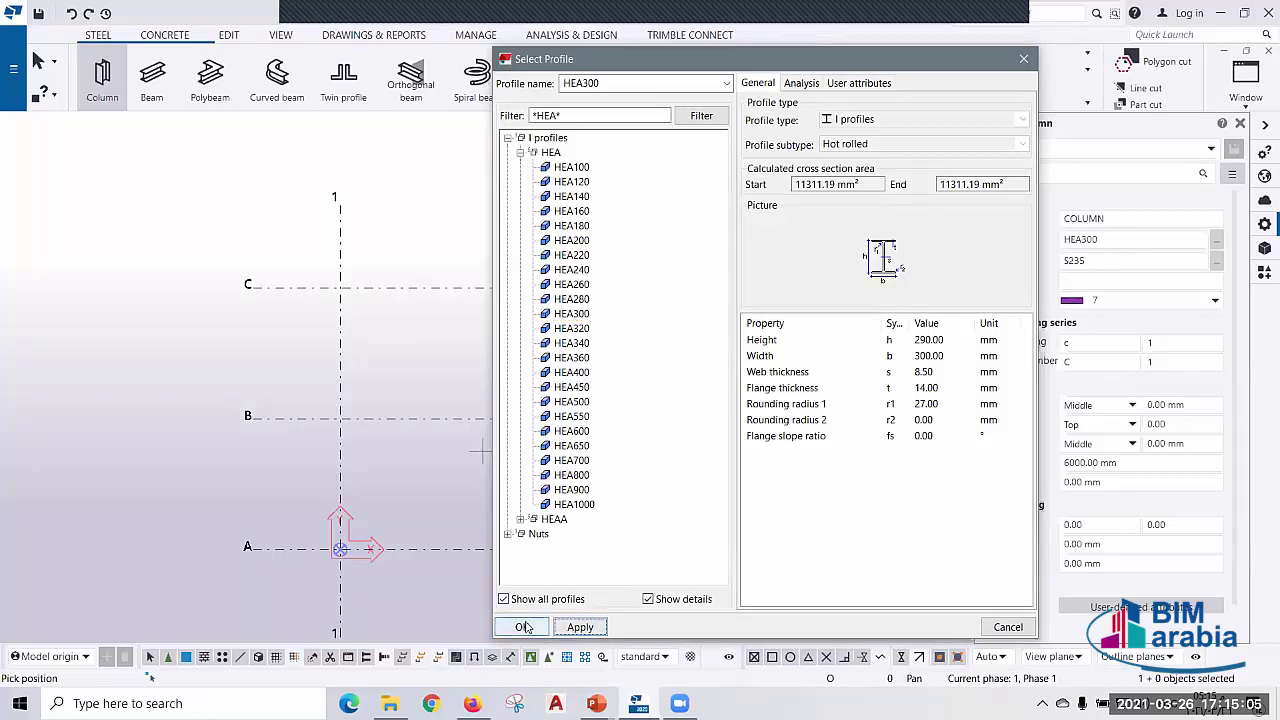
# - Confirm the HEA300 profile, set material S275JR, and keep class 7
pyautogui.click(1093, 239)
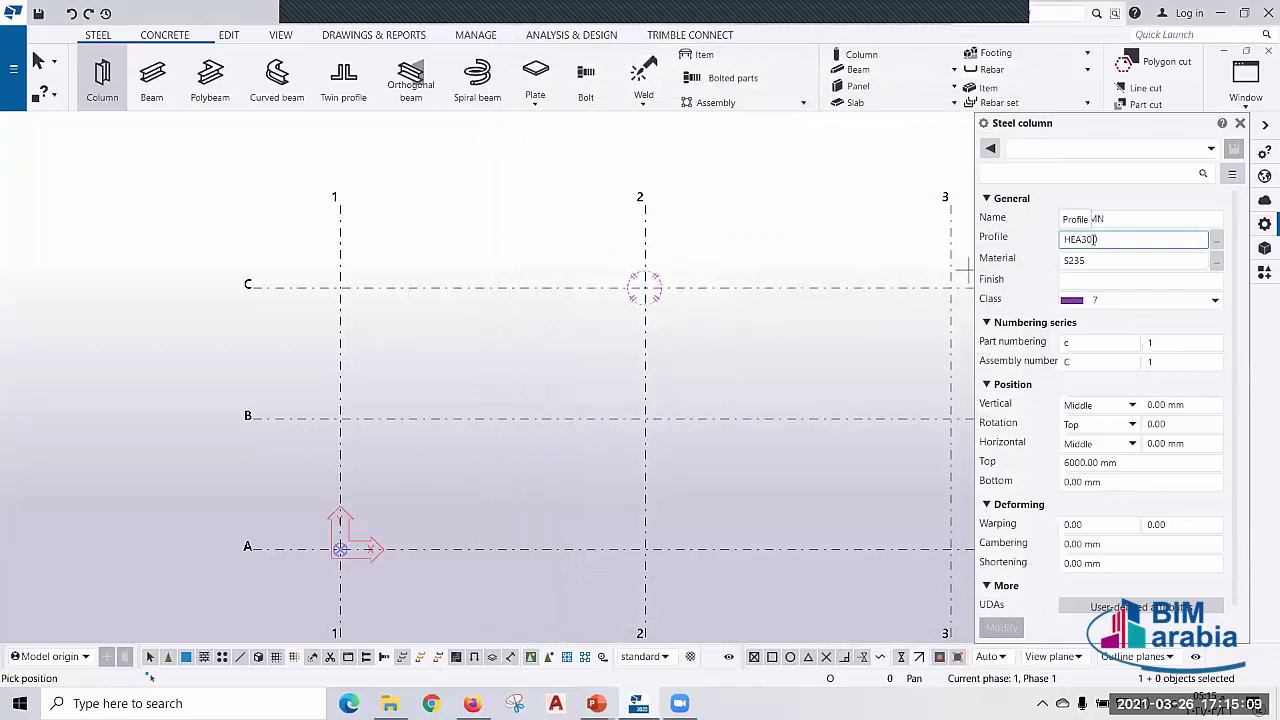
pyautogui.press('Return')
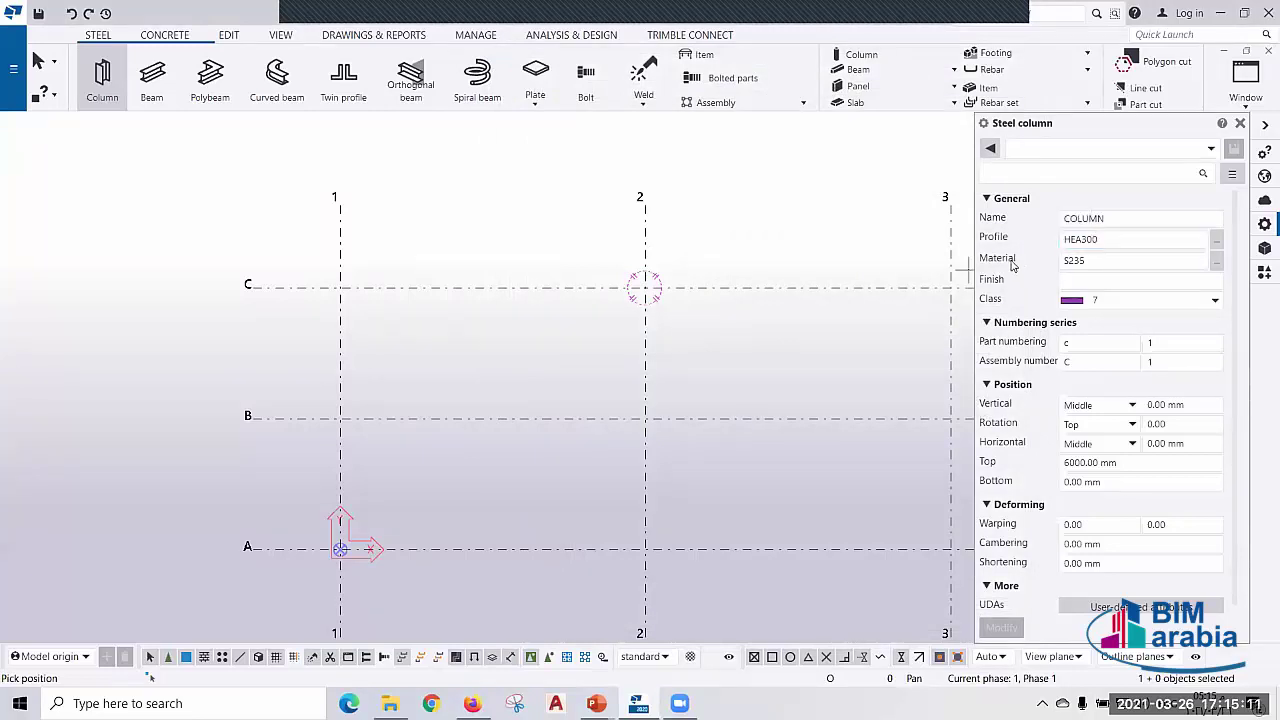
pyautogui.click(1066, 260)
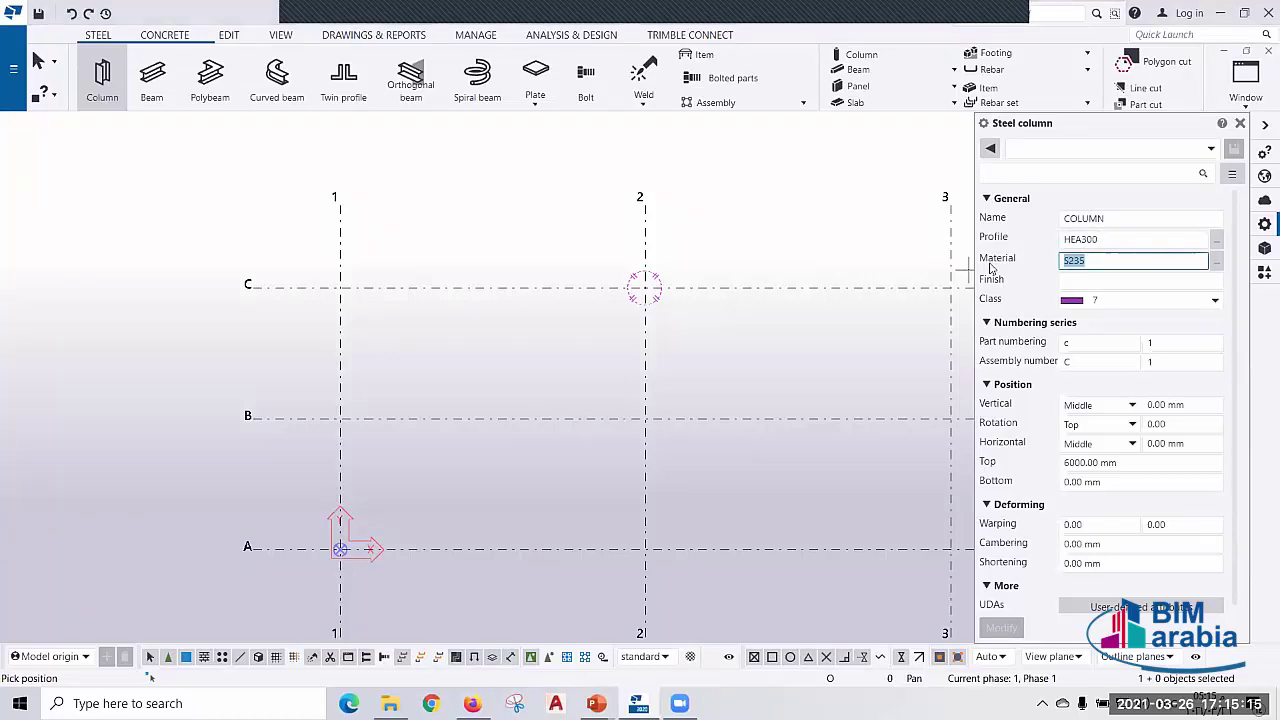
pyautogui.write('S275')
pyautogui.write('JR')
pyautogui.click(1074, 282)
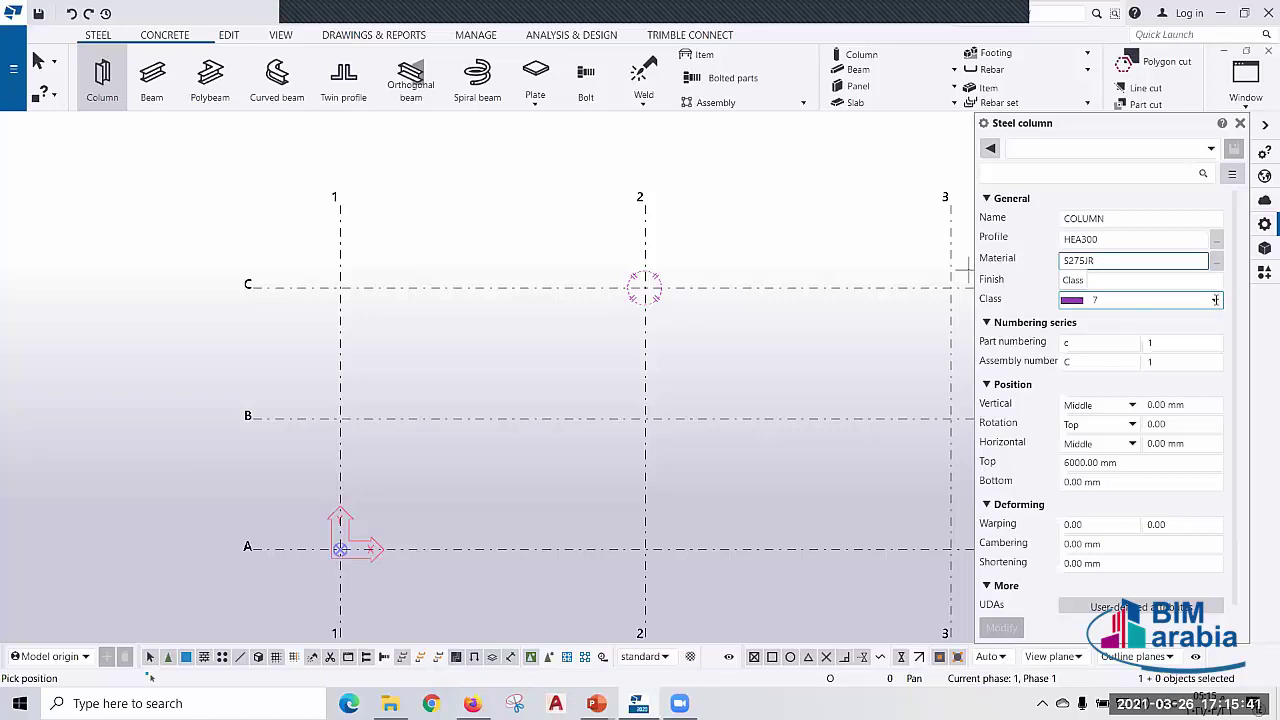
pyautogui.click(1215, 300)
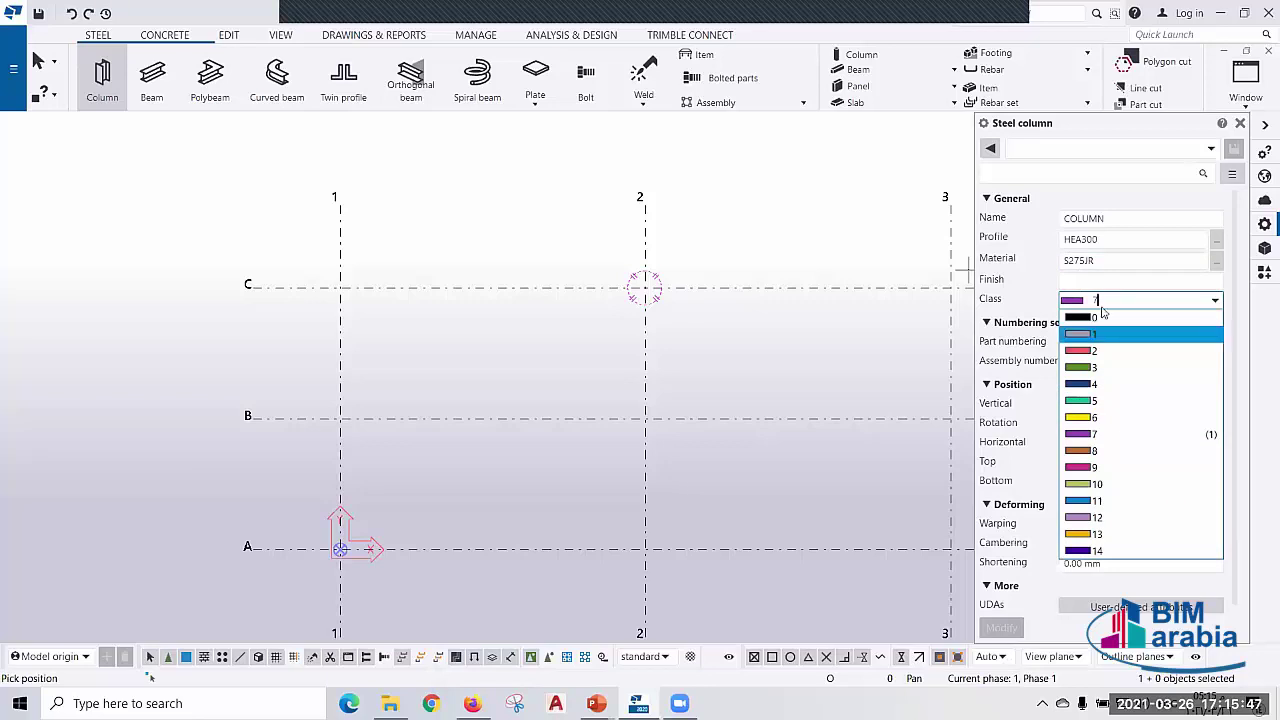
pyautogui.click(1220, 300)
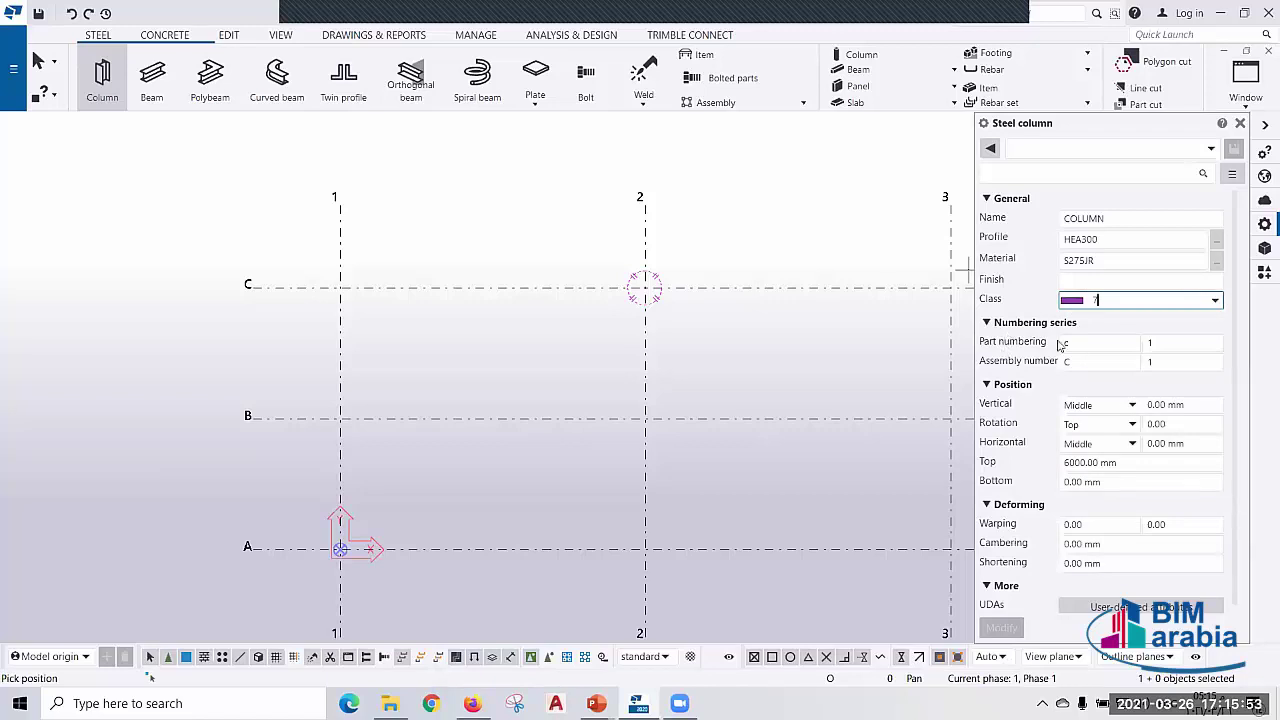
# - Set part start number 1001 and assembly start number 001
pyautogui.press('Tab')
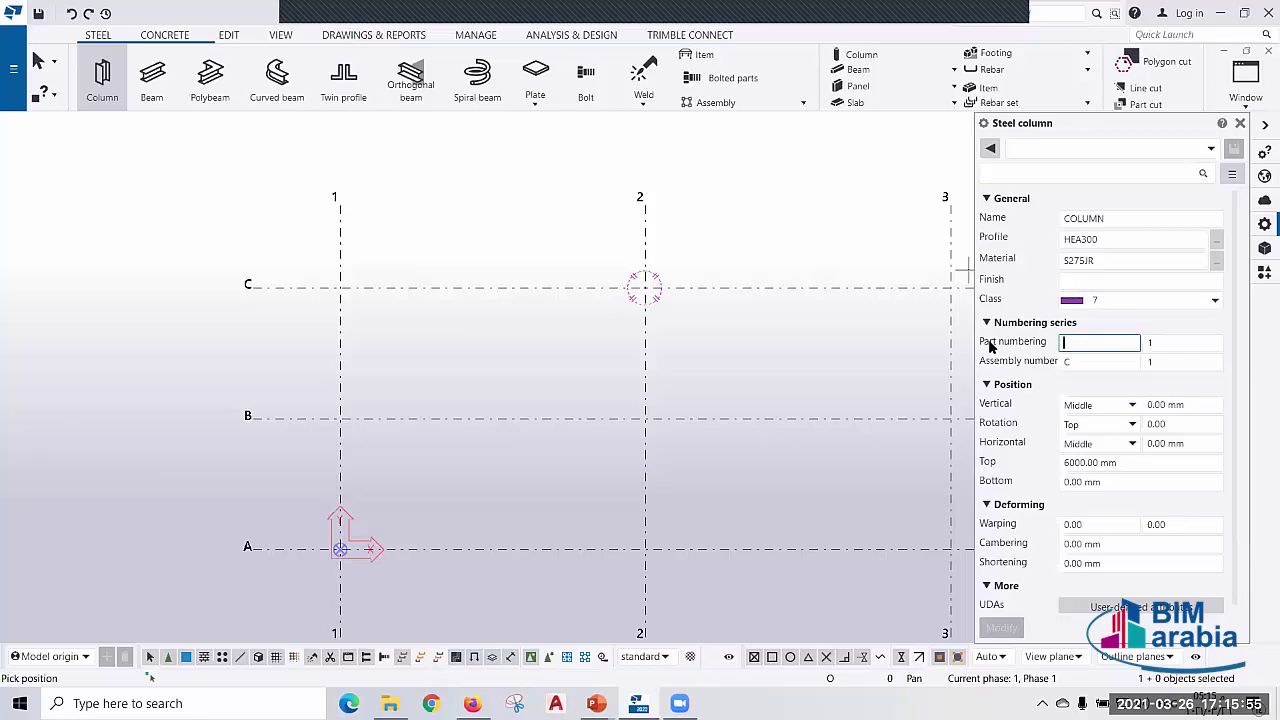
pyautogui.press('Tab')
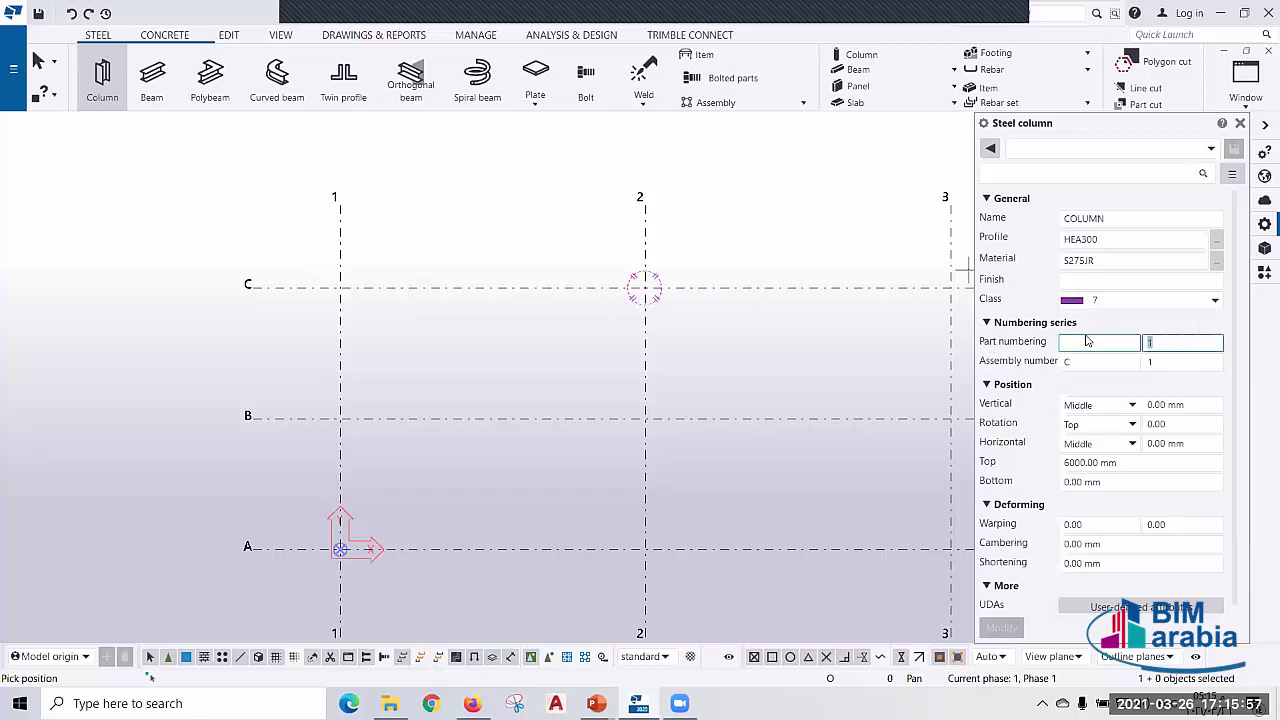
pyautogui.write('1001')
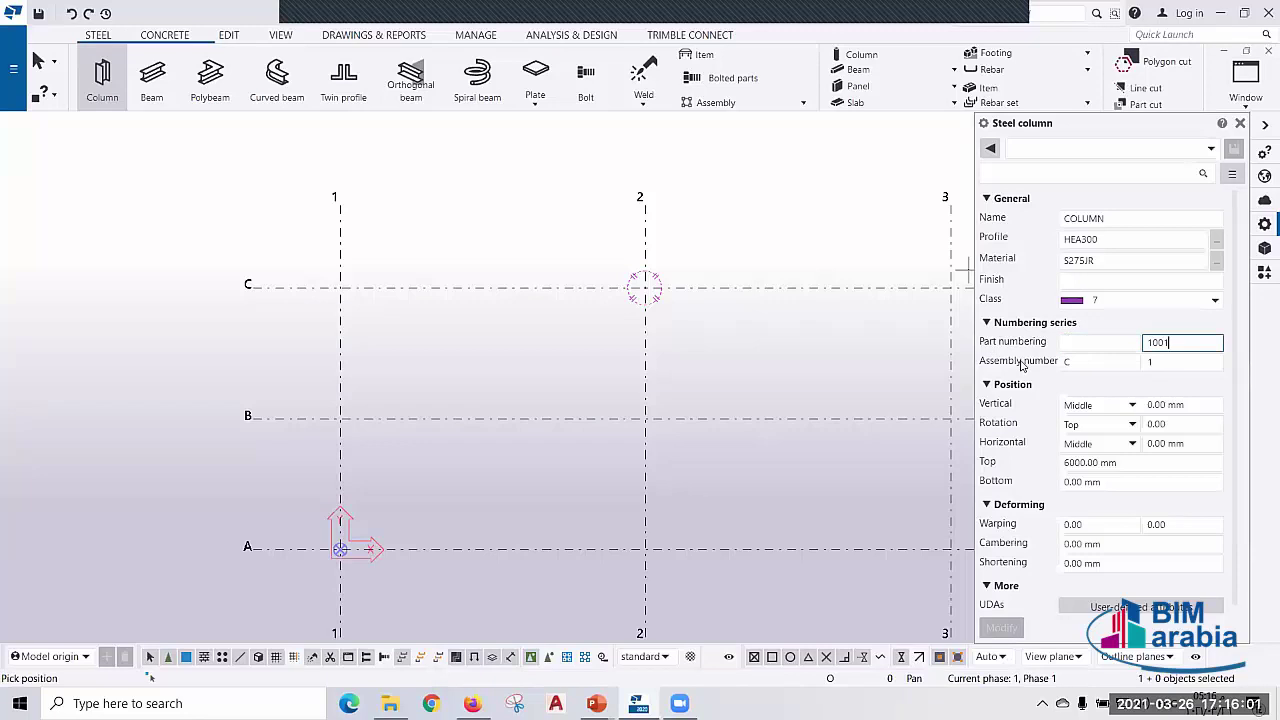
pyautogui.press('Tab')
pyautogui.write('01')
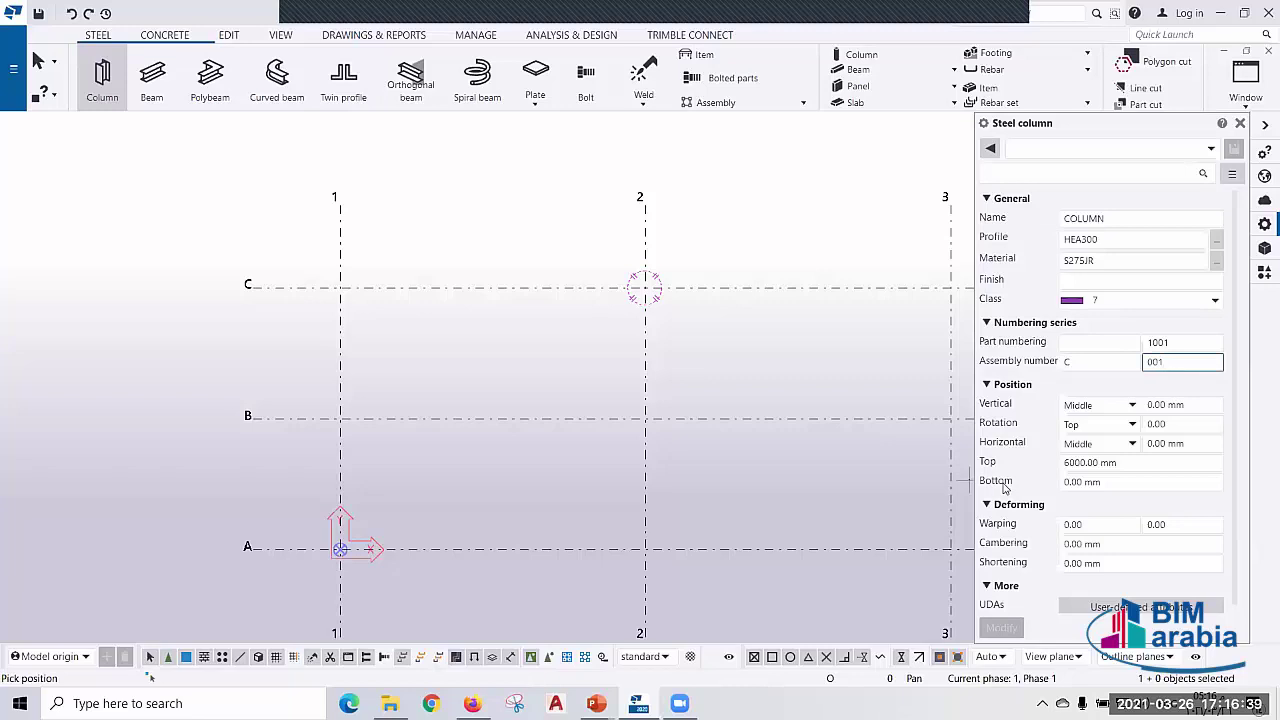
# - Set the column's Bottom level to 0 and Top level to 3500 mm
pyautogui.click(1122, 484)
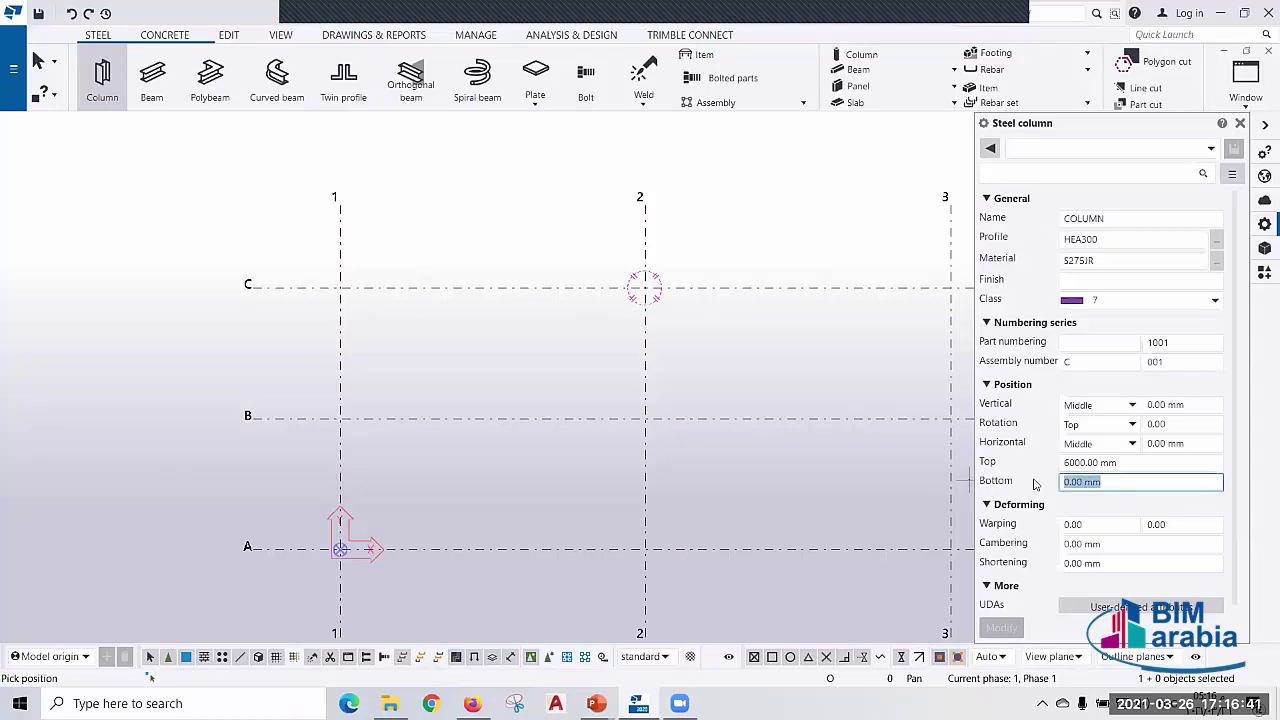
pyautogui.write('0')
pyautogui.hotkey('shift', 'Tab')
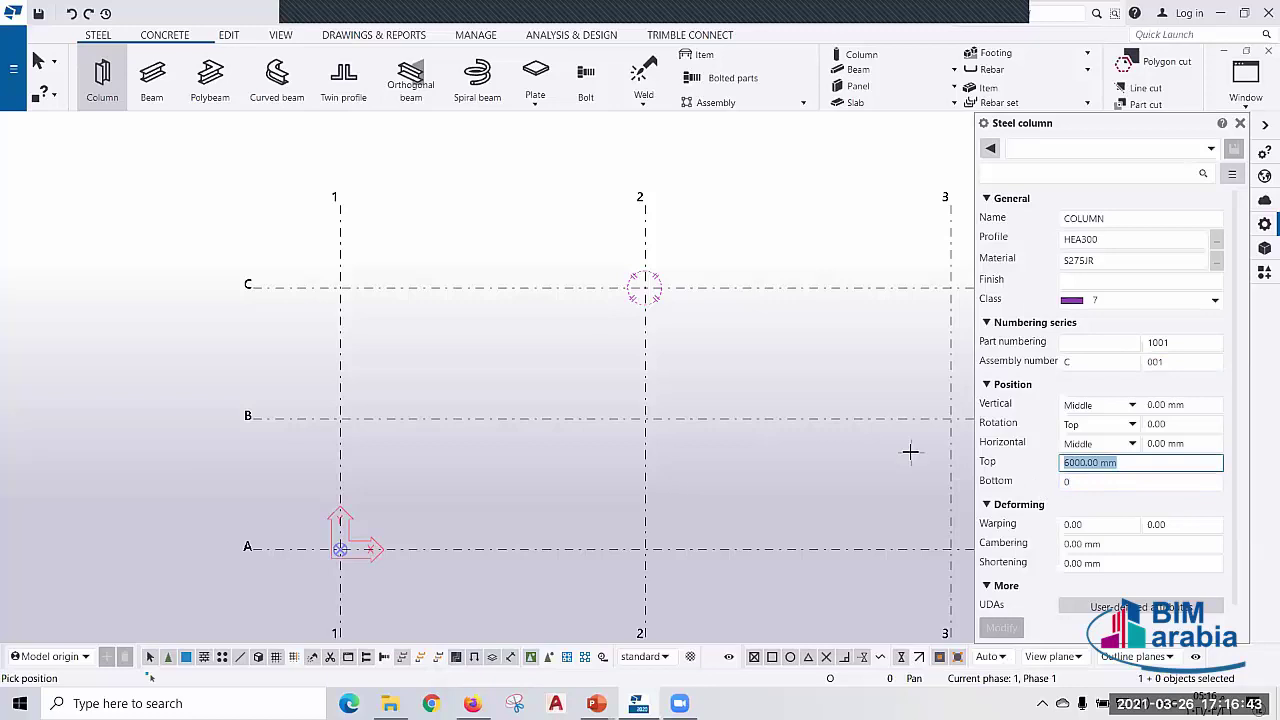
pyautogui.write('3500')
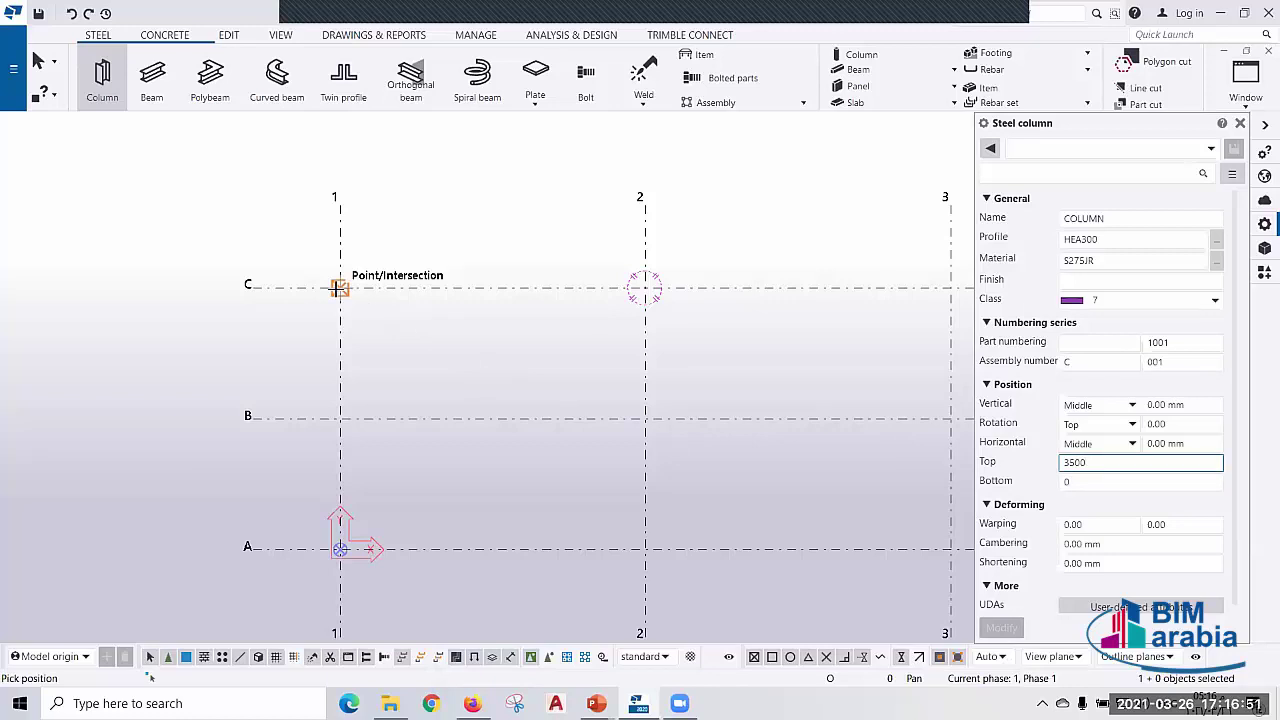
# - Place the column at grid C-1 without expanding view depth, then select it
pyautogui.scroll(2, 330, 262)
pyautogui.scroll(2, 335, 290)
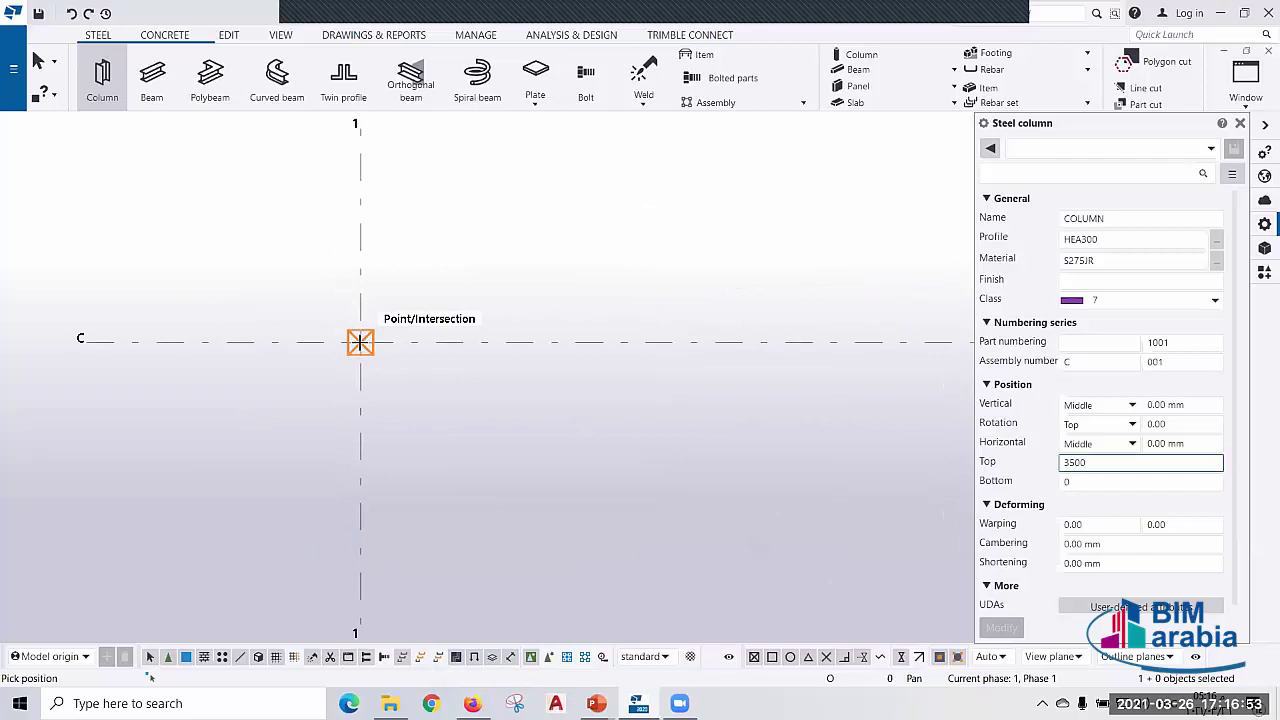
pyautogui.click(360, 342)
pyautogui.click(685, 389)
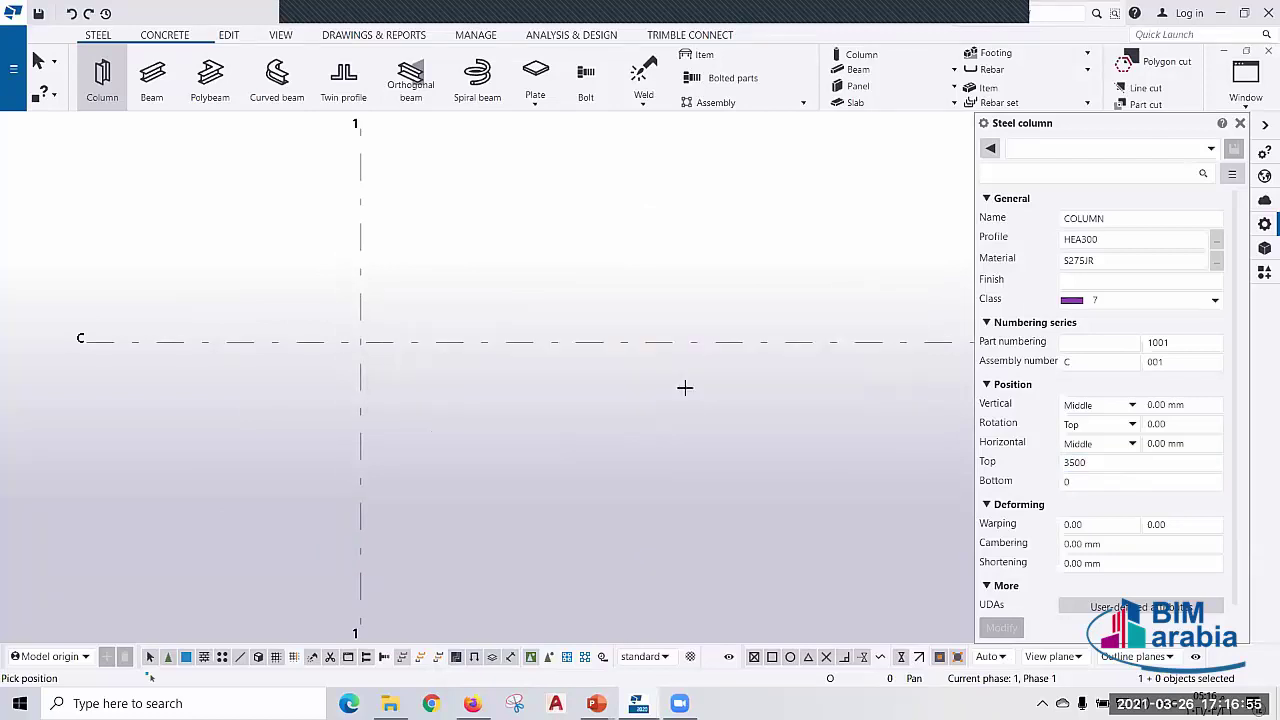
pyautogui.scroll(3, 314, 354)
pyautogui.scroll(2, 380, 343)
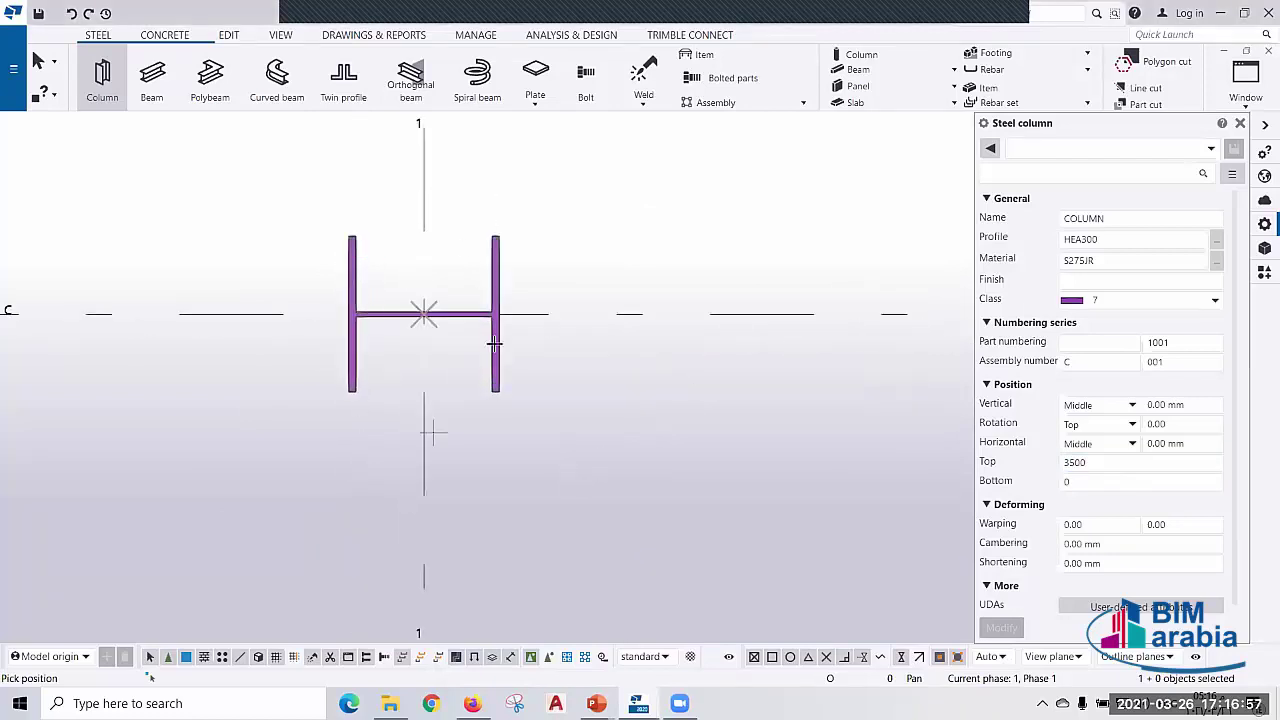
pyautogui.rightClick(557, 251)
pyautogui.click(580, 259)
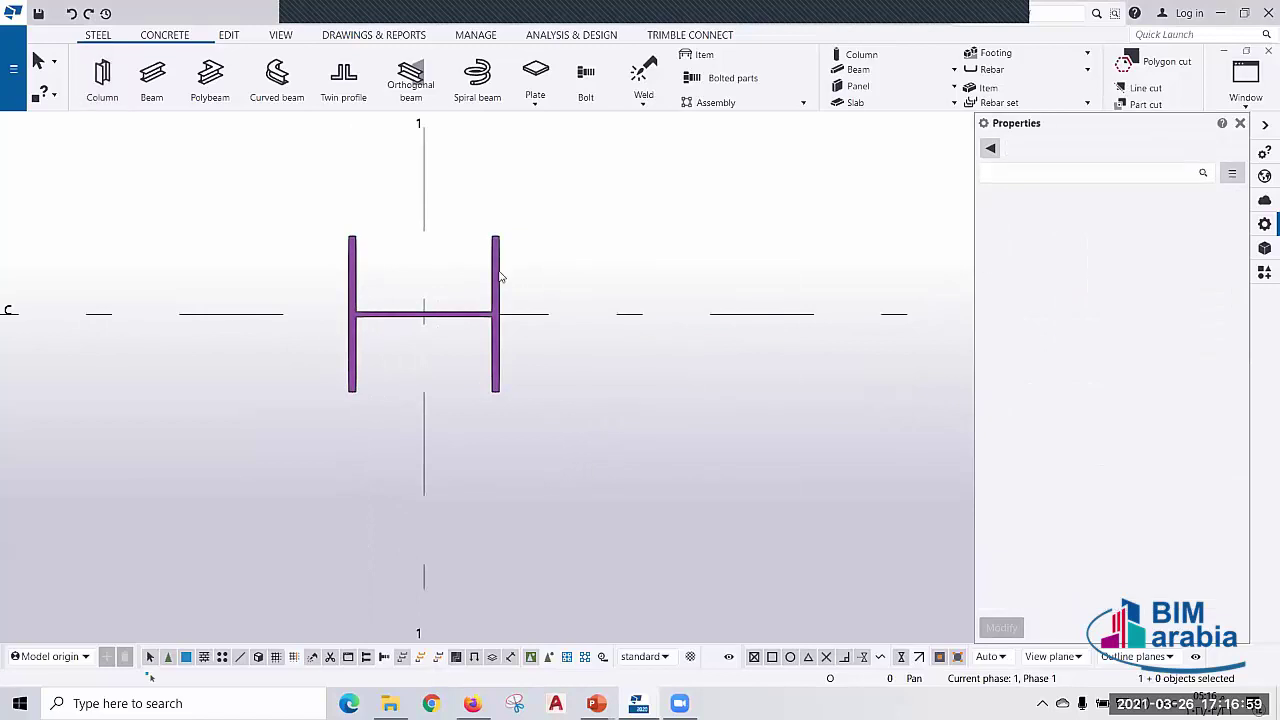
pyautogui.click(499, 276)
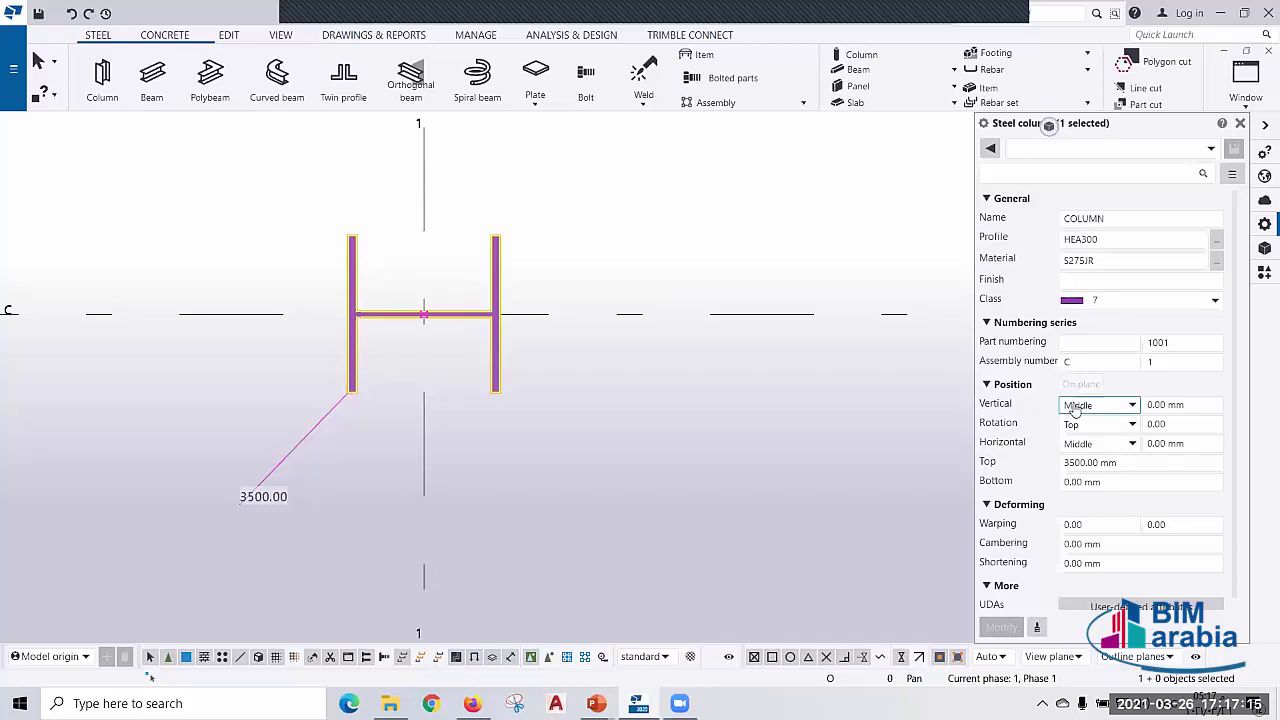
# - Try a 100 mm vertical offset and a 20 degree rotation on the column
pyautogui.click(1166, 404)
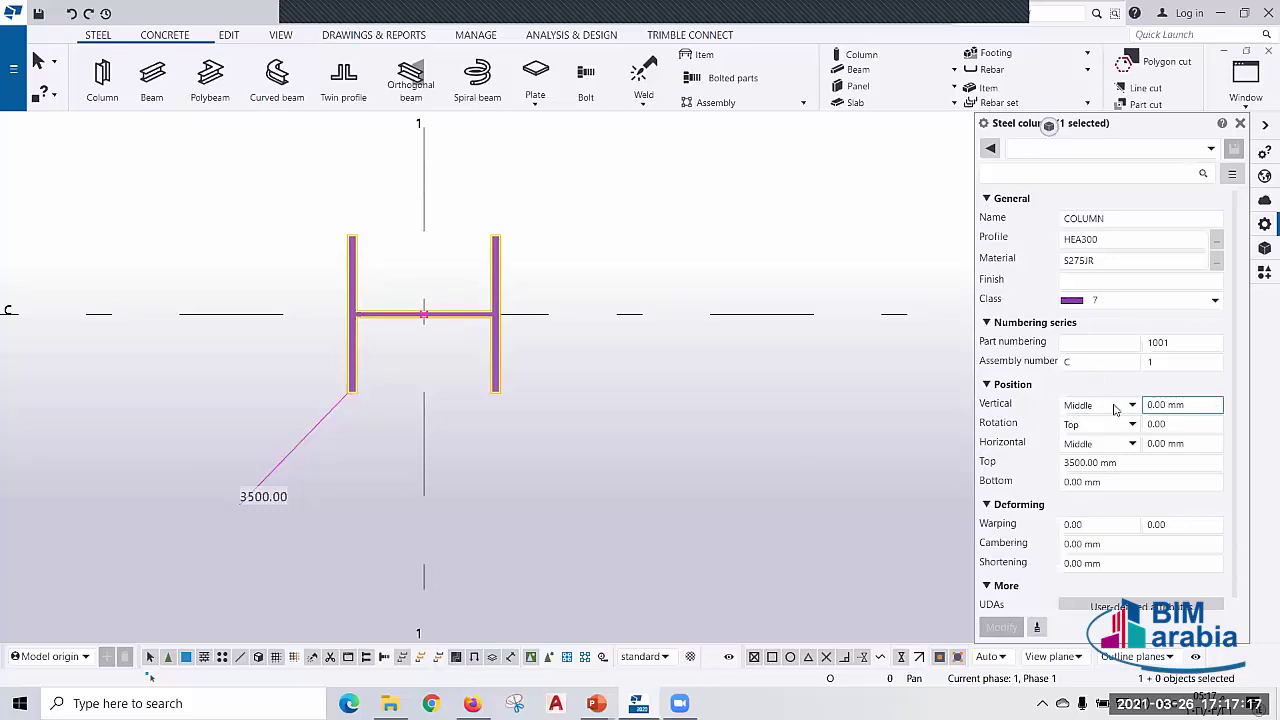
pyautogui.write('100')
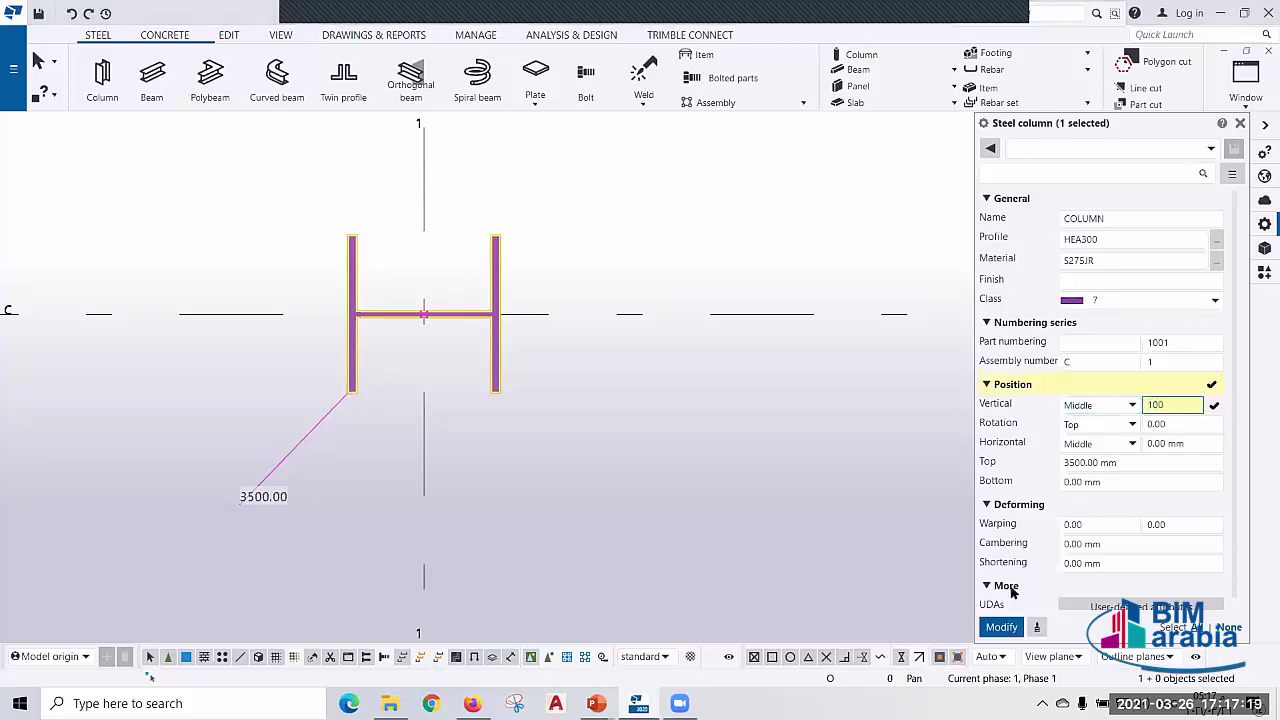
pyautogui.click(1000, 626)
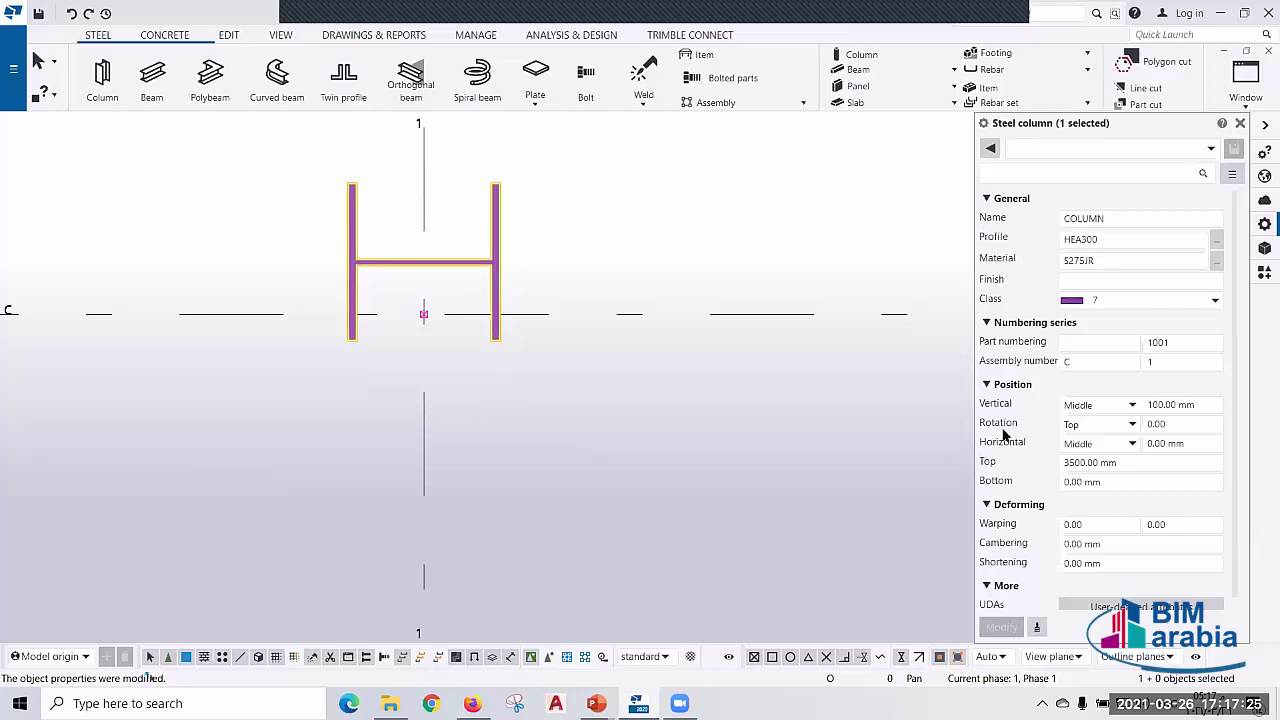
pyautogui.click(1187, 423)
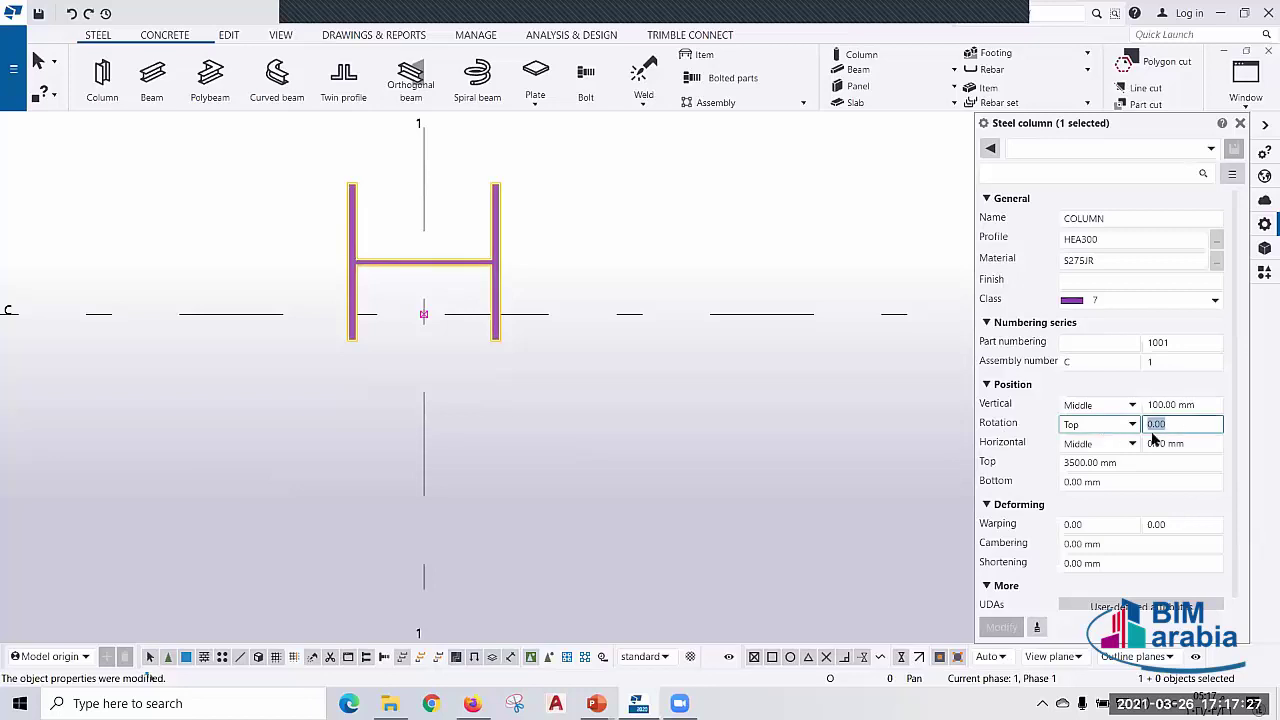
pyautogui.doubleClick(1160, 430)
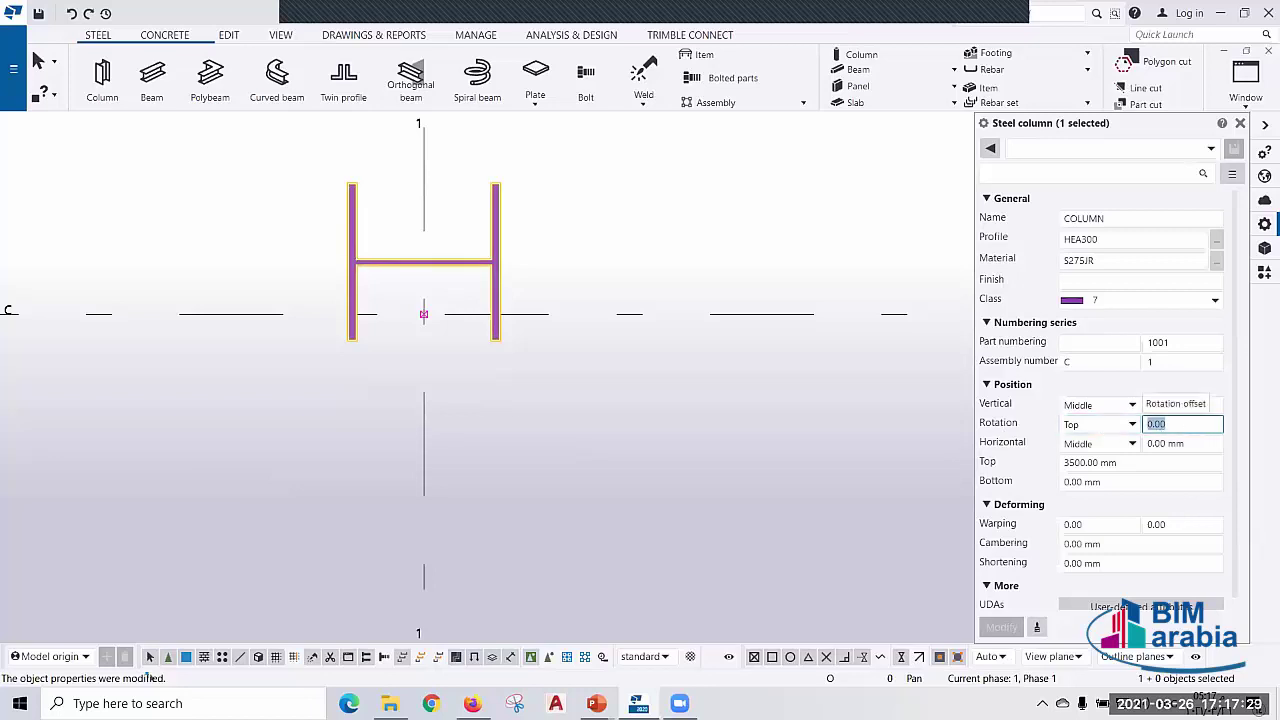
pyautogui.write('20')
pyautogui.click(1000, 628)
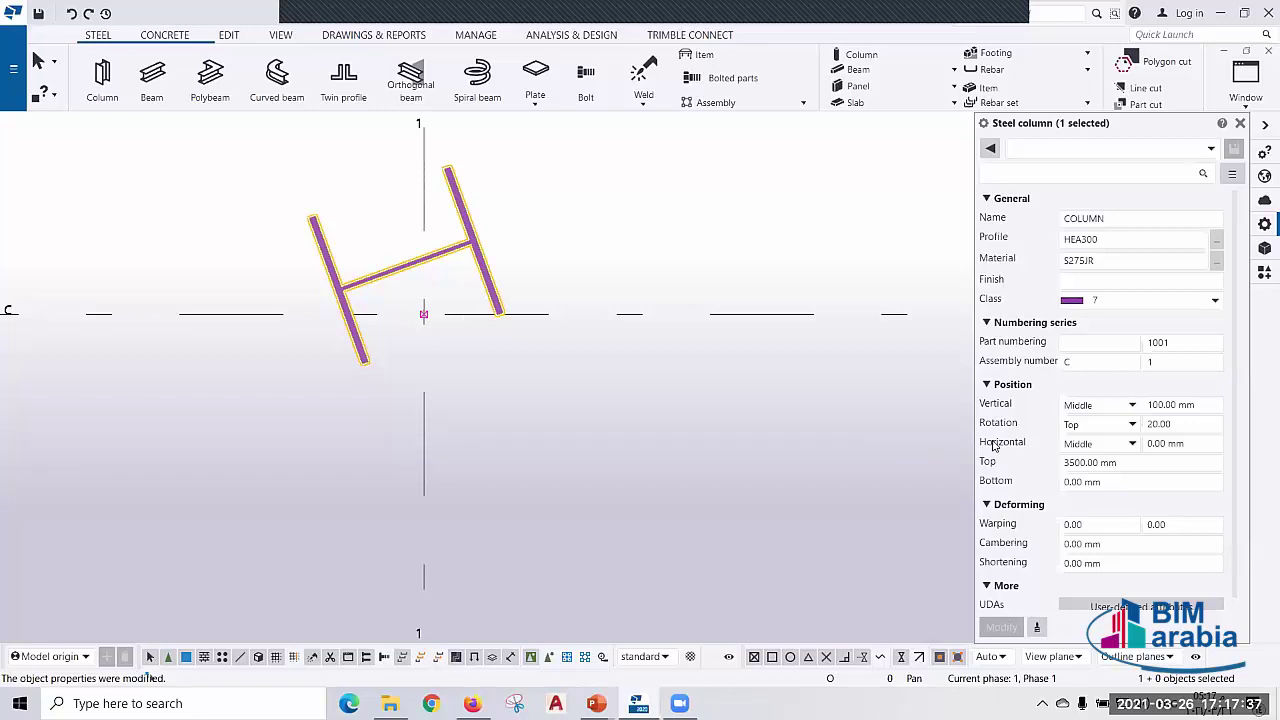
# - Reset rotation and vertical offset to 0, test a 50 mm horizontal offset, then zero it
pyautogui.click(1180, 424)
pyautogui.write('0')
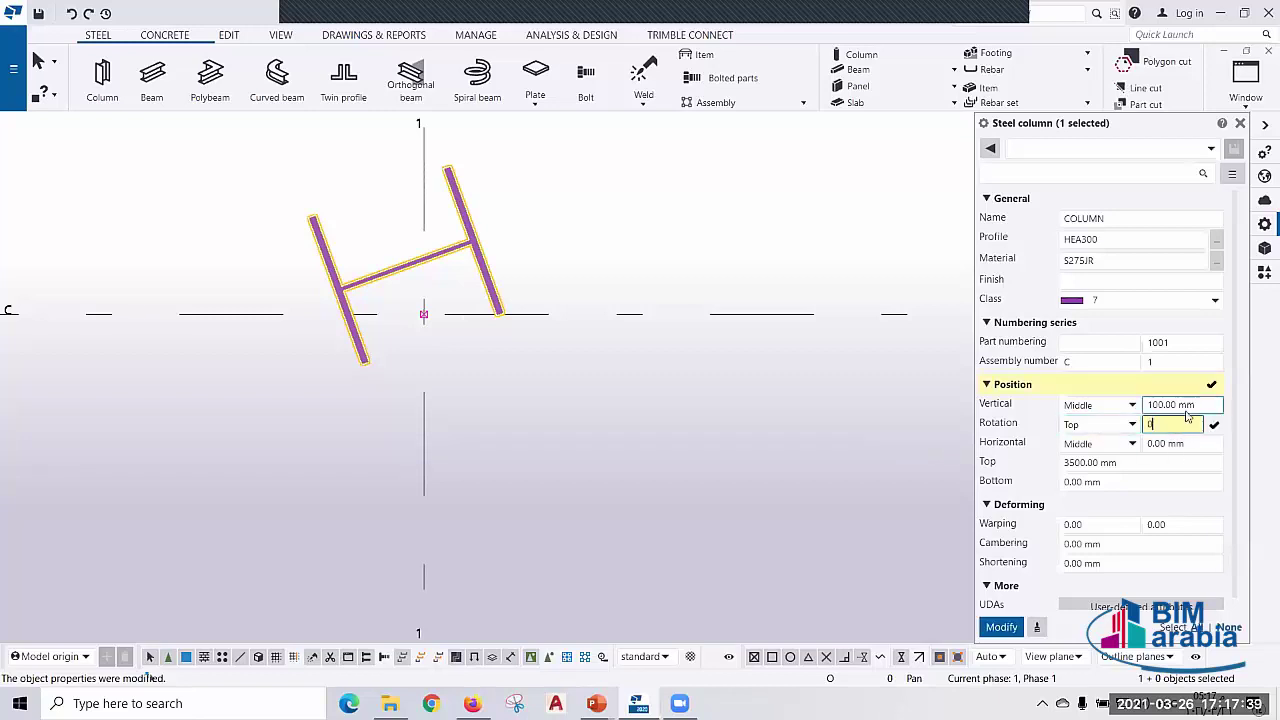
pyautogui.click(1182, 405)
pyautogui.write('0')
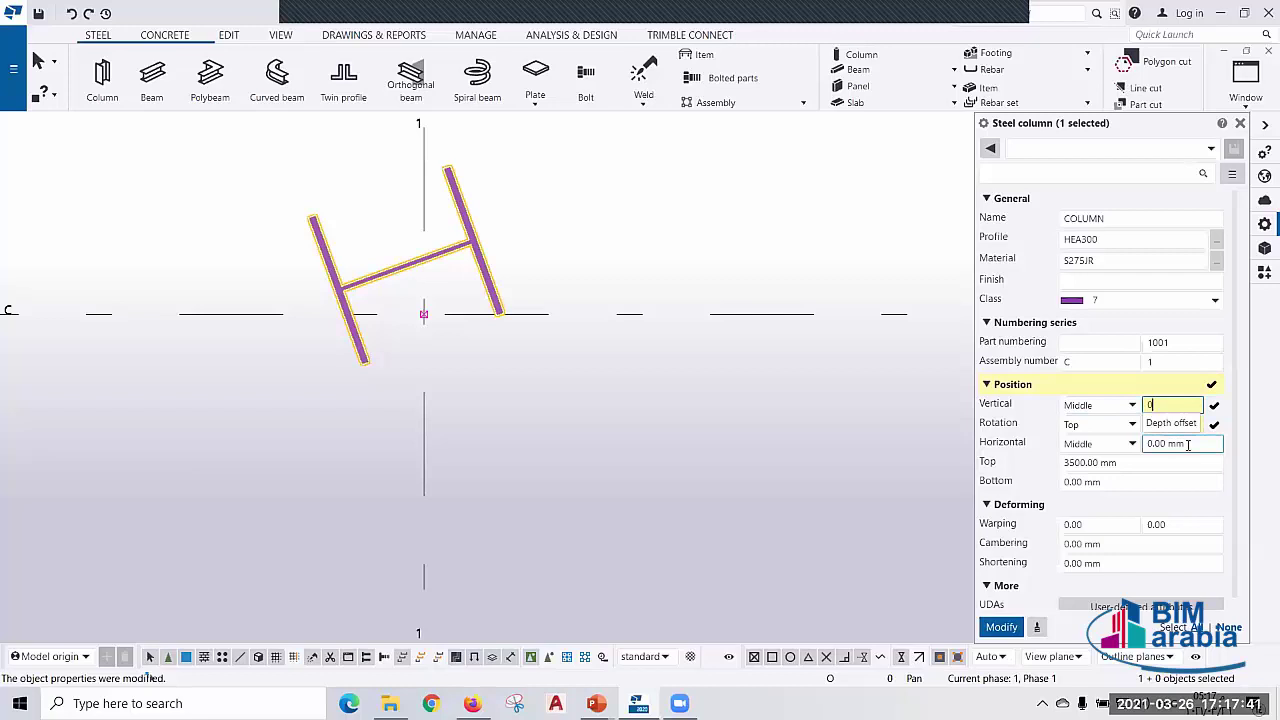
pyautogui.click(1188, 445)
pyautogui.write('50')
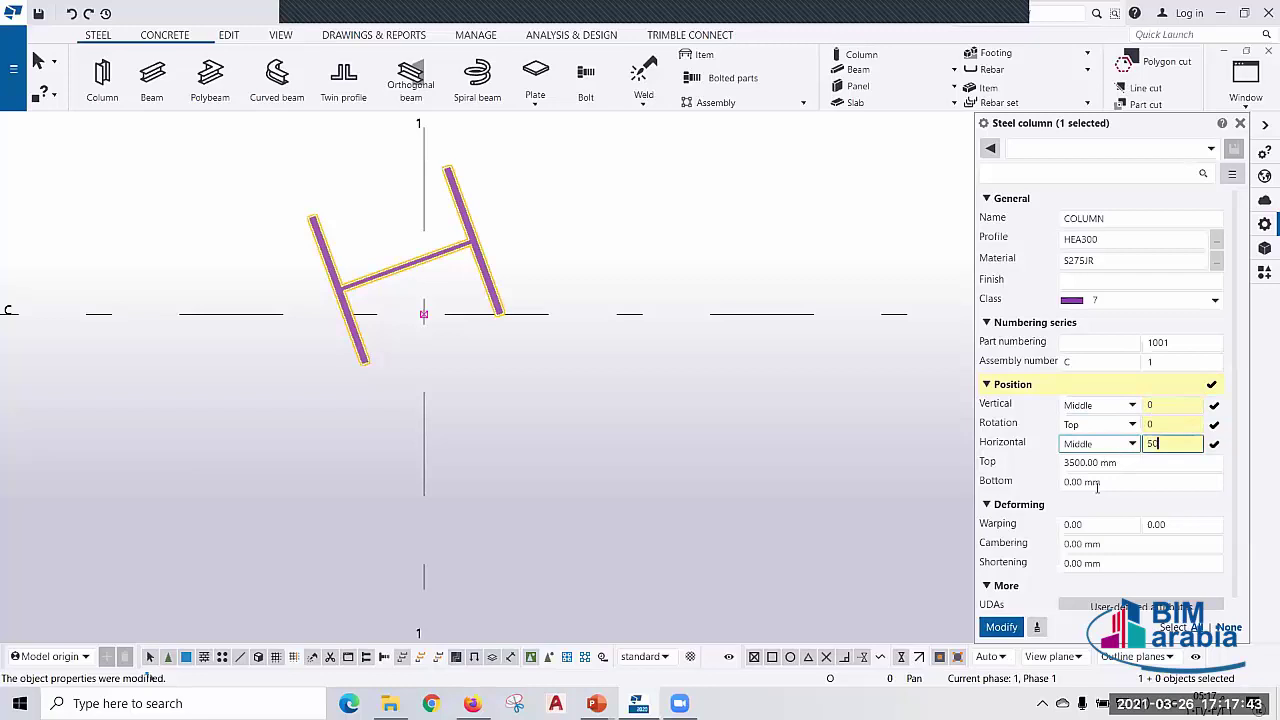
pyautogui.click(1004, 630)
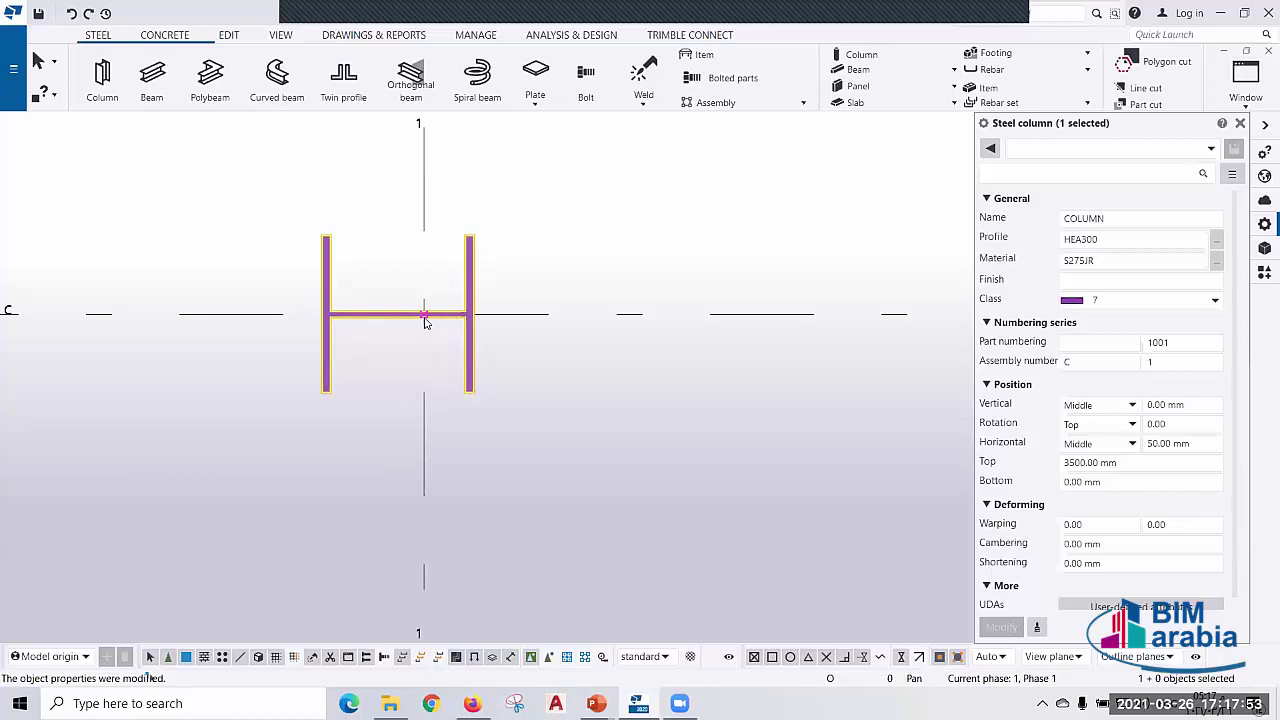
pyautogui.moveTo(1205, 443); pyautogui.dragTo(1085, 443)
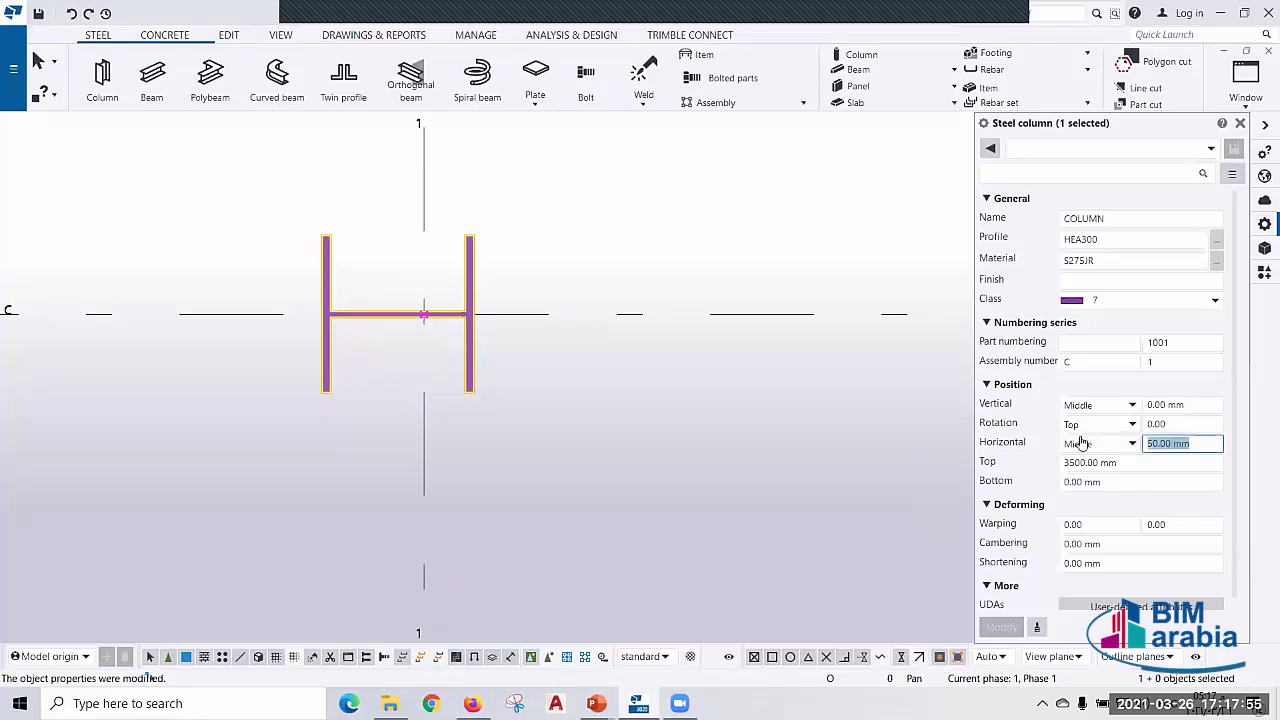
pyautogui.write('0')
pyautogui.click(1000, 626)
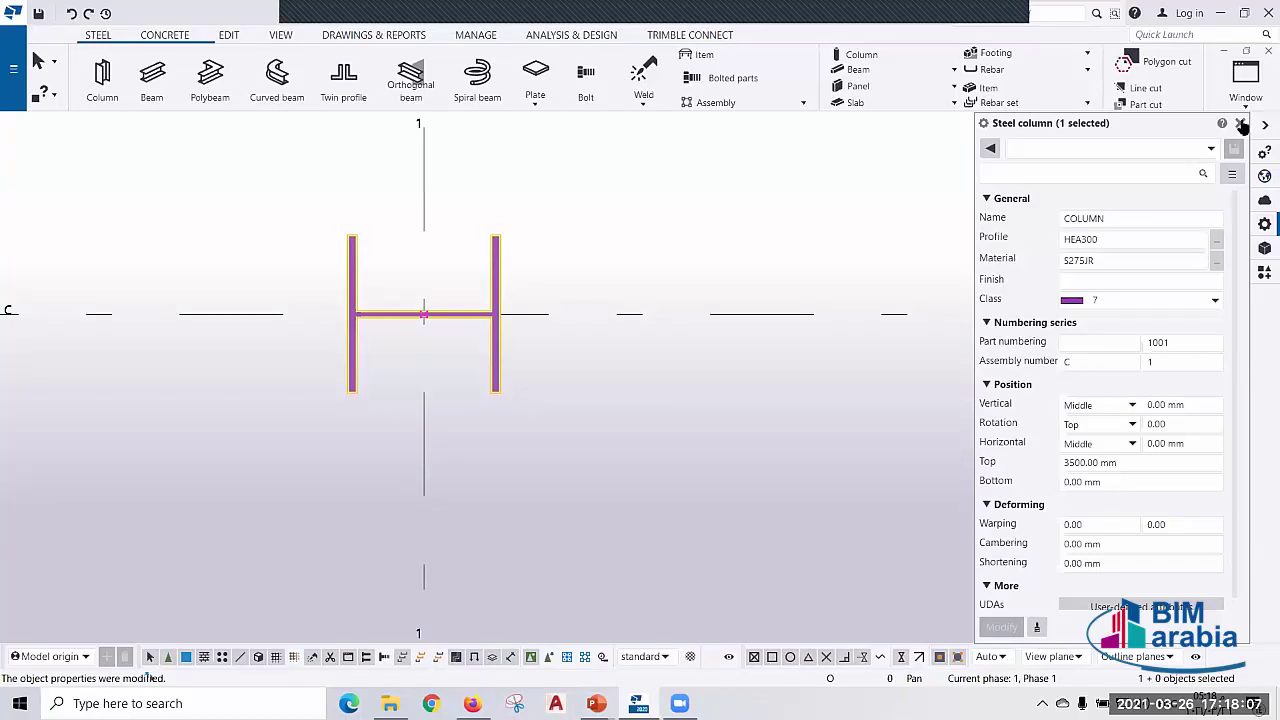
# - Close the column properties panel
pyautogui.click(1241, 124)
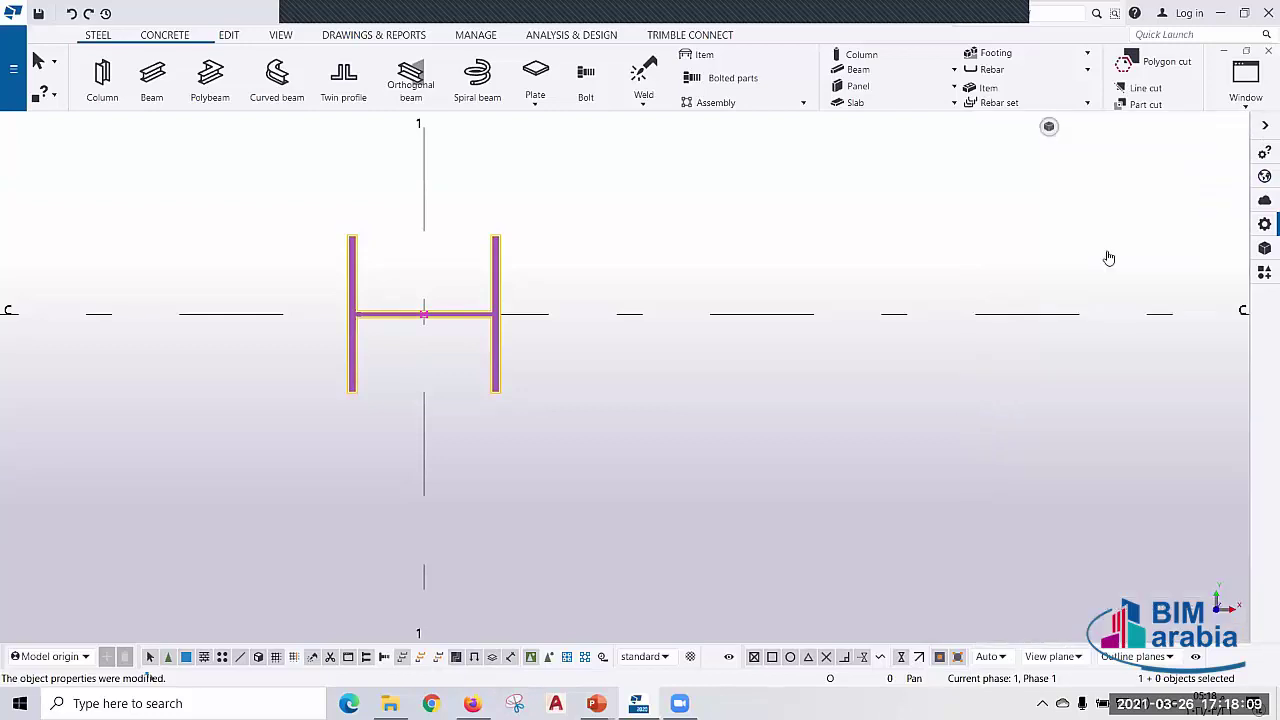
pyautogui.scroll(-3, 414, 277)
pyautogui.scroll(-3, 414, 280)
pyautogui.scroll(-2, 422, 303)
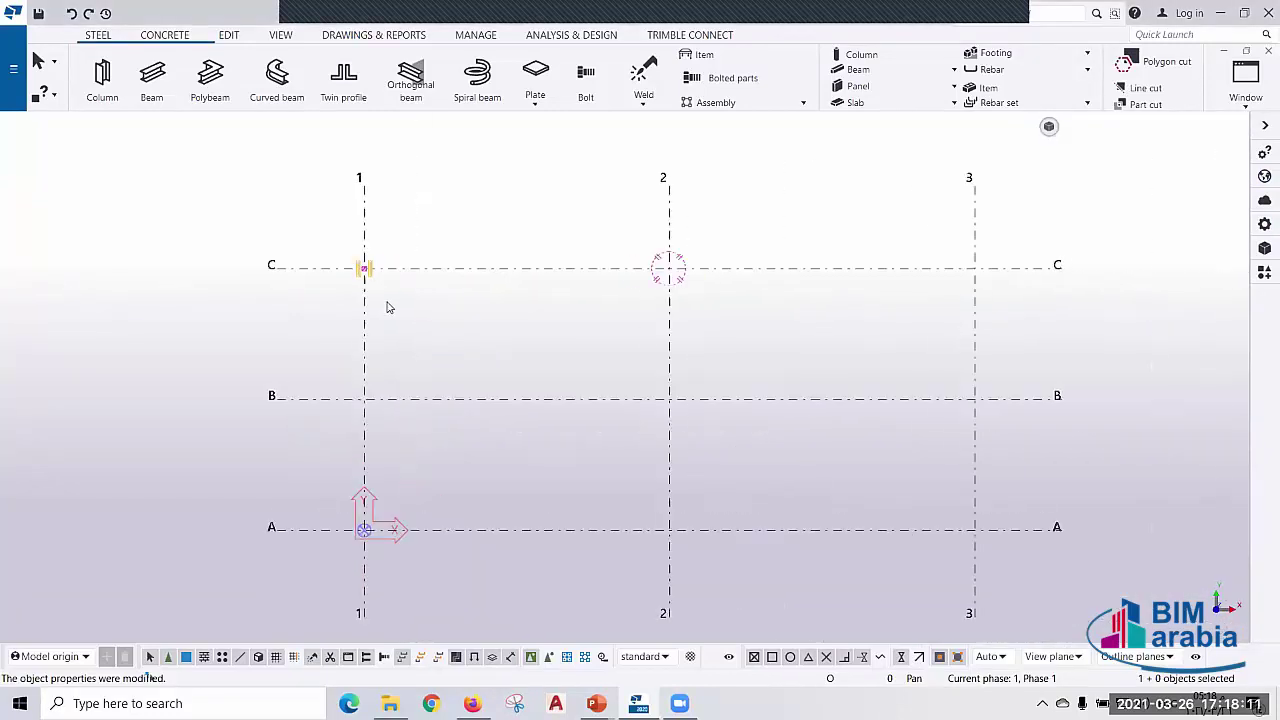
pyautogui.scroll(3, 388, 303)
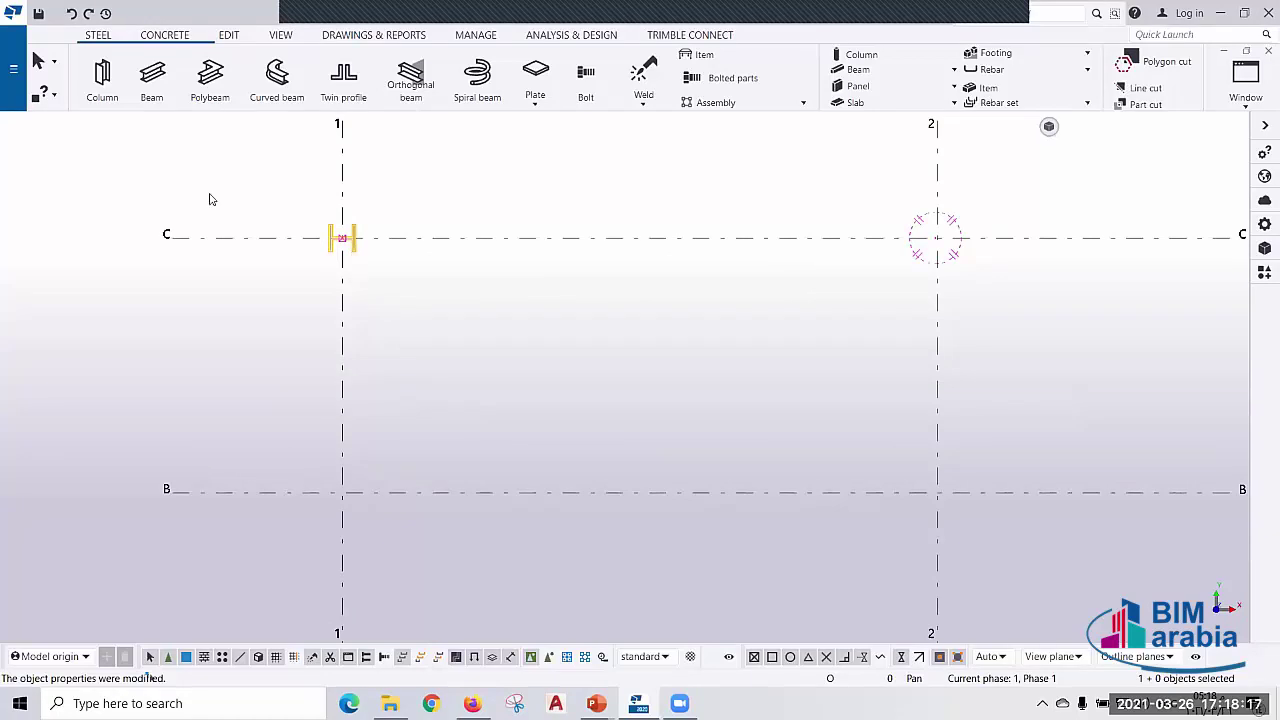
pyautogui.scroll(5, 205, 188)
# - Copy the C/1 column to grid B/1 and A/1, keeping the view depth unchanged
pyautogui.hotkey('ctrl', 'c')
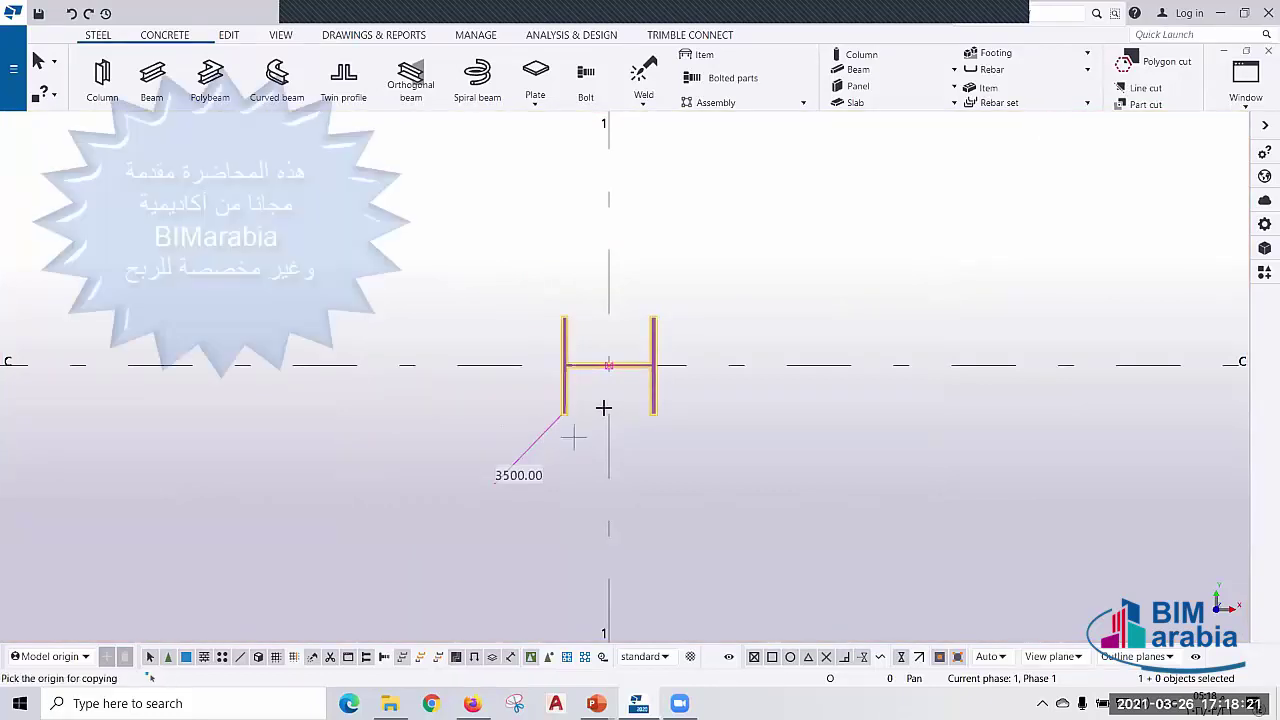
pyautogui.click(608, 365)
pyautogui.scroll(-5, 643, 189)
pyautogui.scroll(-3, 643, 189)
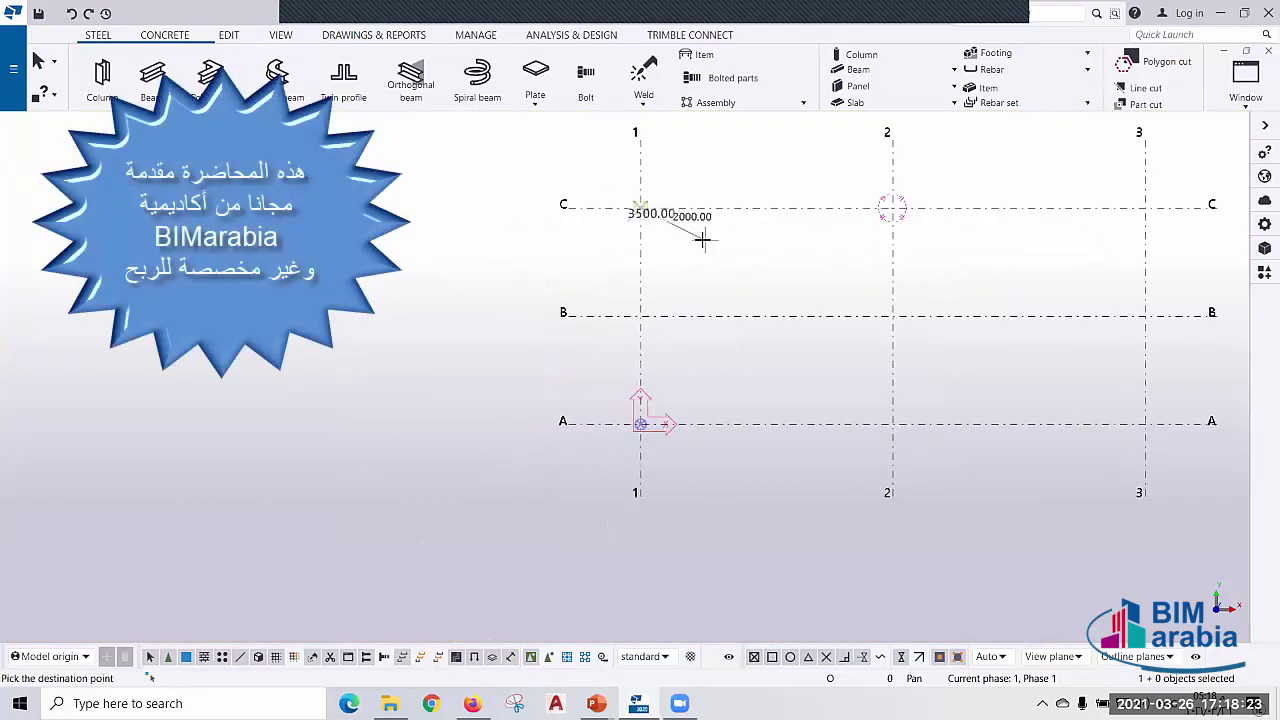
pyautogui.scroll(3, 700, 237)
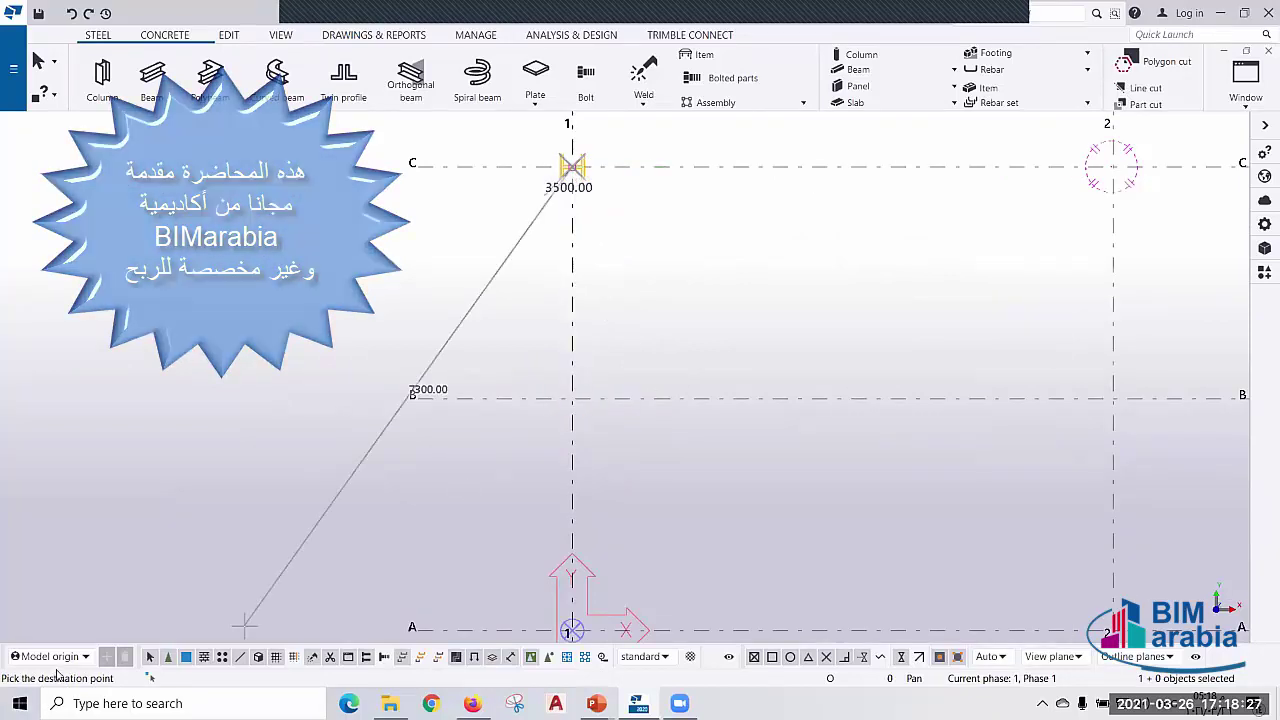
pyautogui.click(572, 395)
pyautogui.click(679, 392)
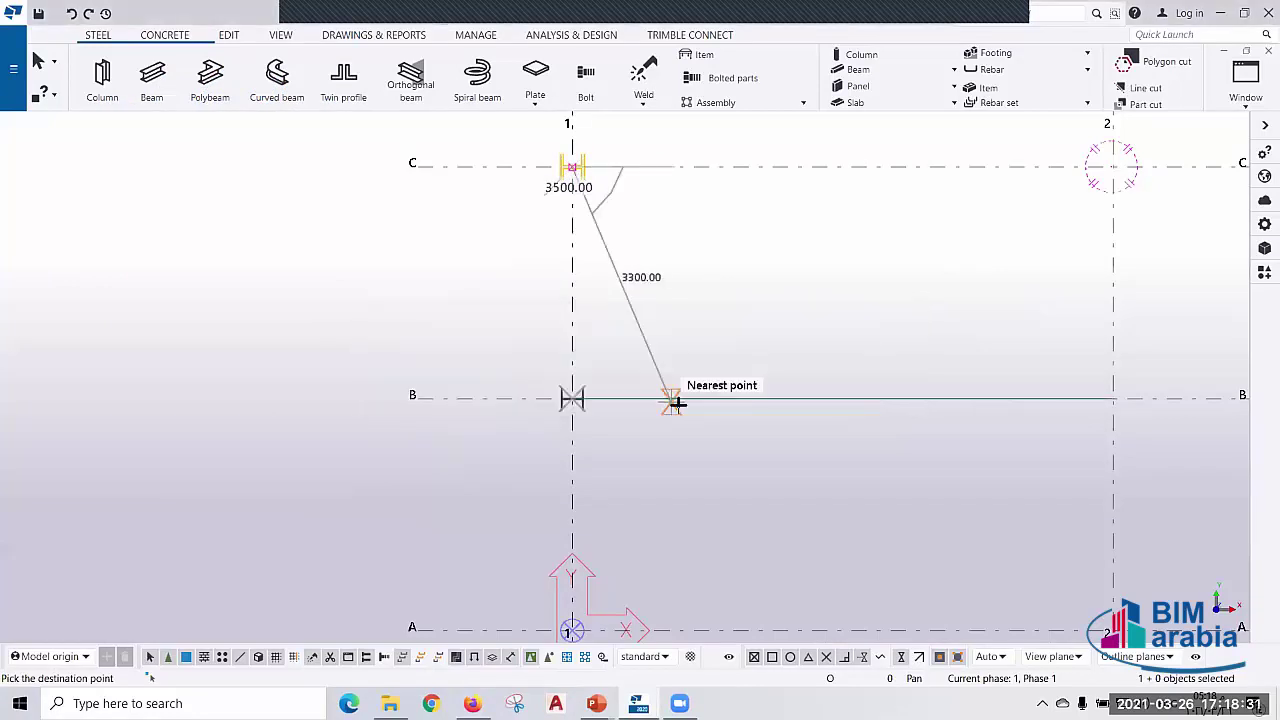
pyautogui.moveTo(620, 494); pyautogui.dragTo(594, 374, button='middle')
pyautogui.scroll(2, 522, 507)
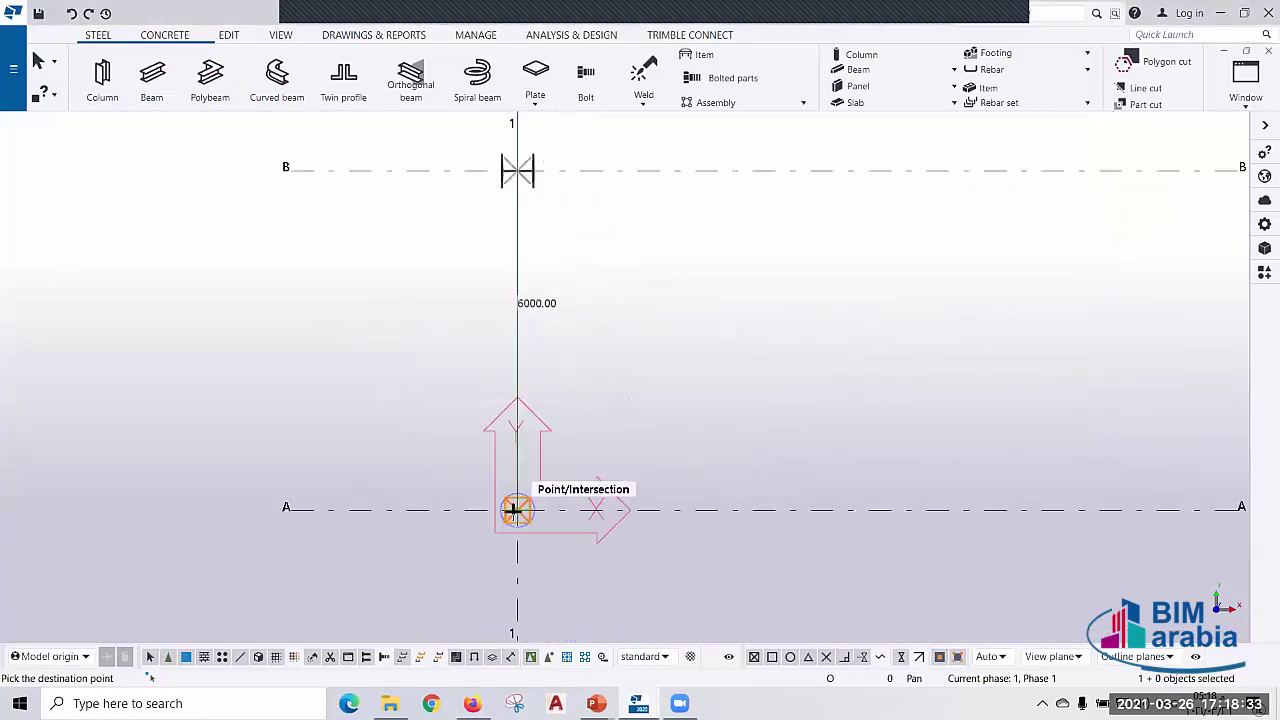
pyautogui.click(517, 507)
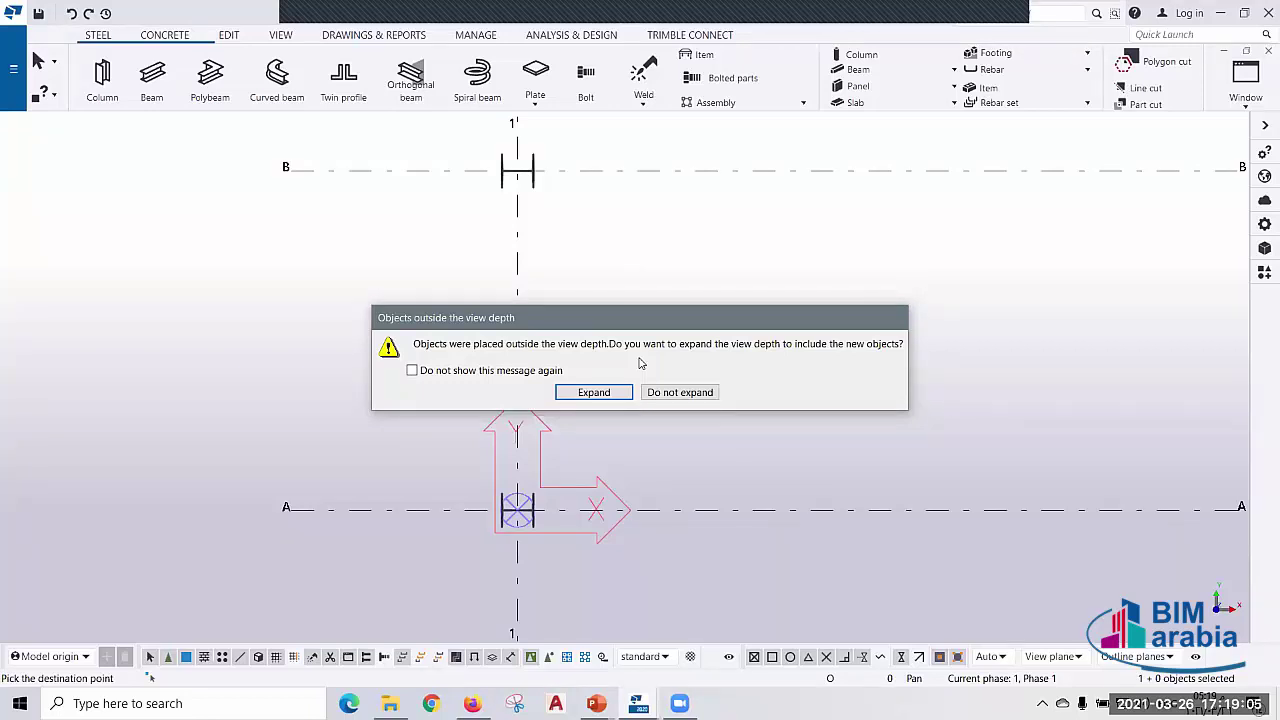
# - Keep the view depth unchanged and end the copy command
pyautogui.click(681, 392)
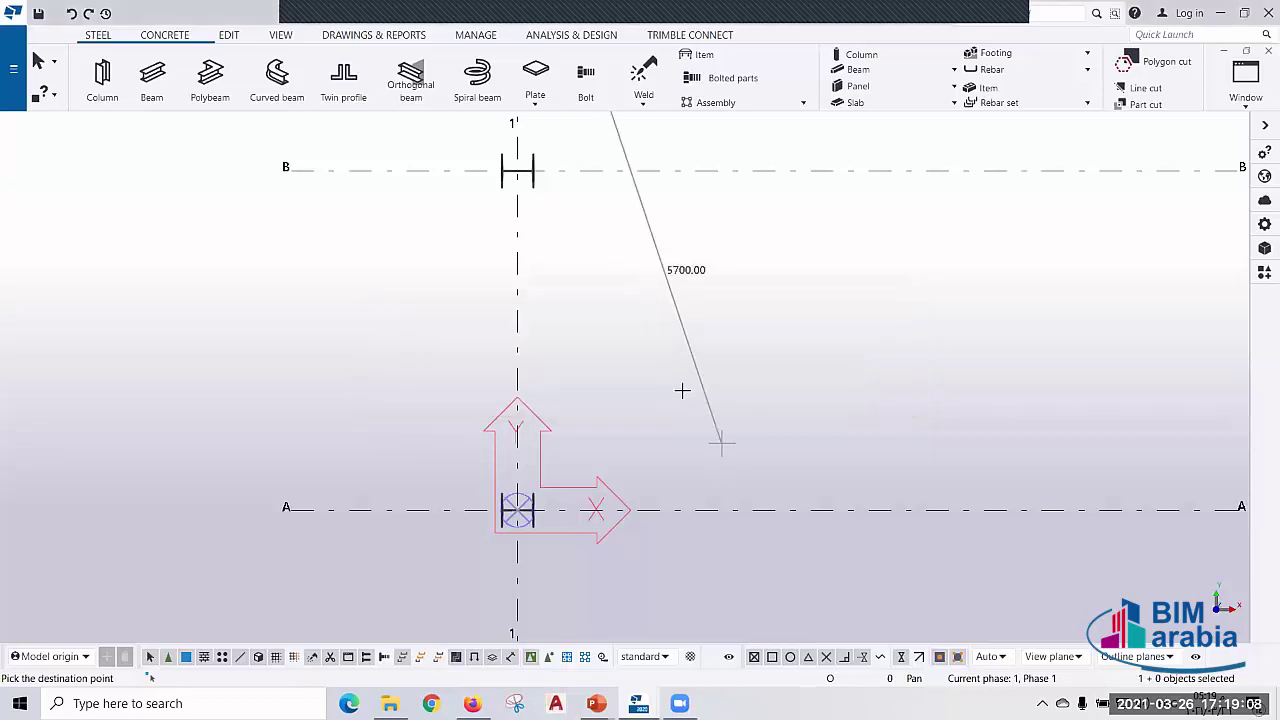
pyautogui.rightClick(618, 332)
pyautogui.click(618, 332)
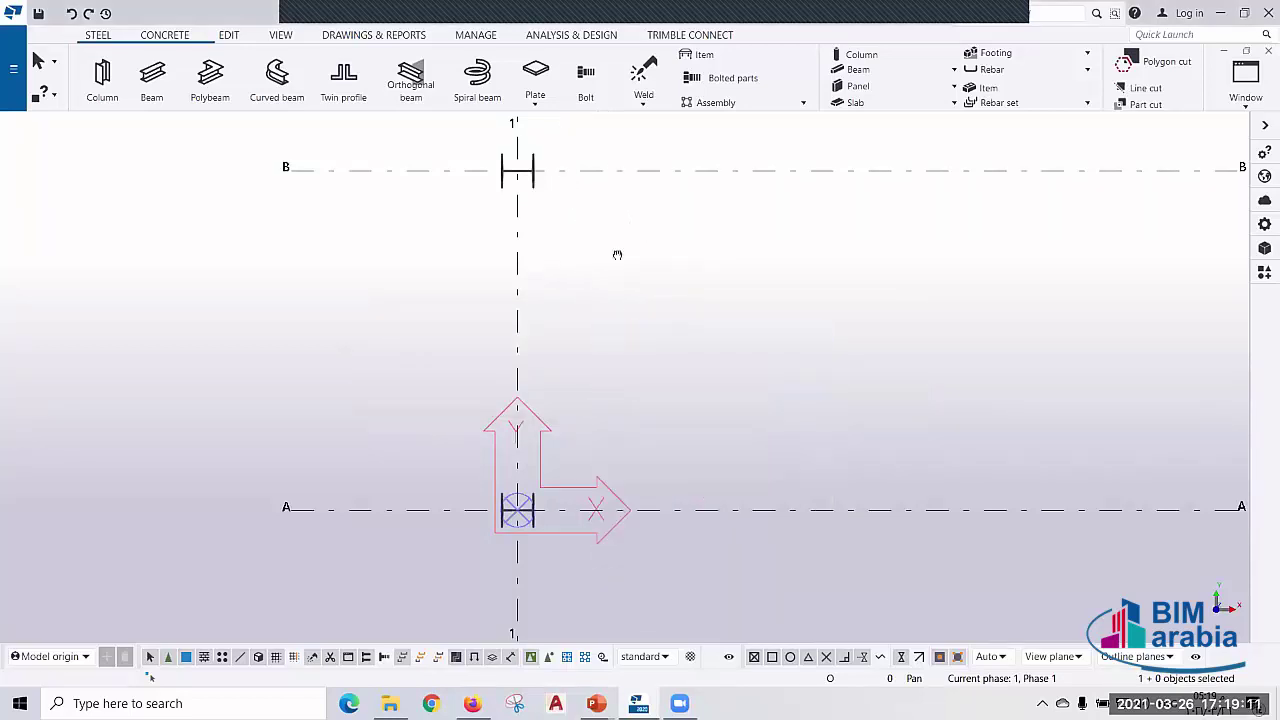
pyautogui.scroll(-3, 564, 340)
pyautogui.scroll(-2, 557, 384)
pyautogui.scroll(1, 550, 360)
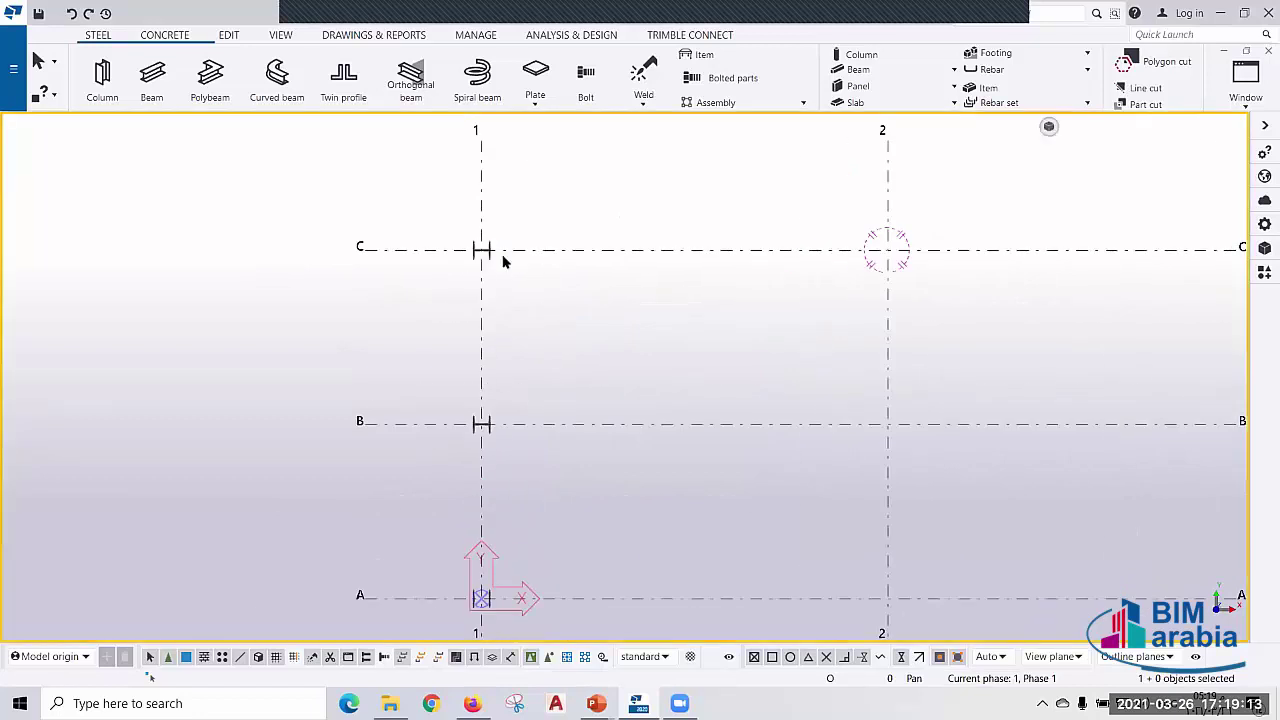
pyautogui.scroll(3, 497, 262)
# - Copy the C/1 column to grid C/2 without expanding view depth, then end copying
pyautogui.click(466, 266)
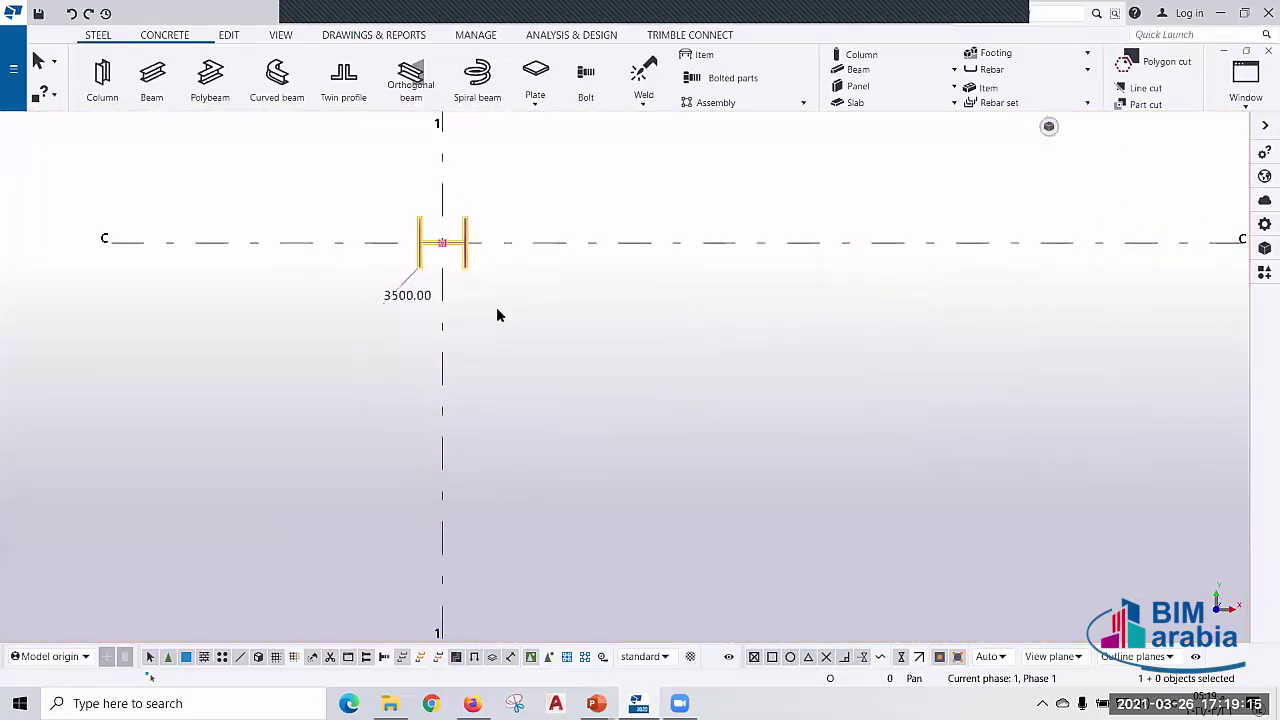
pyautogui.hotkey('ctrl', 'c')
pyautogui.click(441, 242)
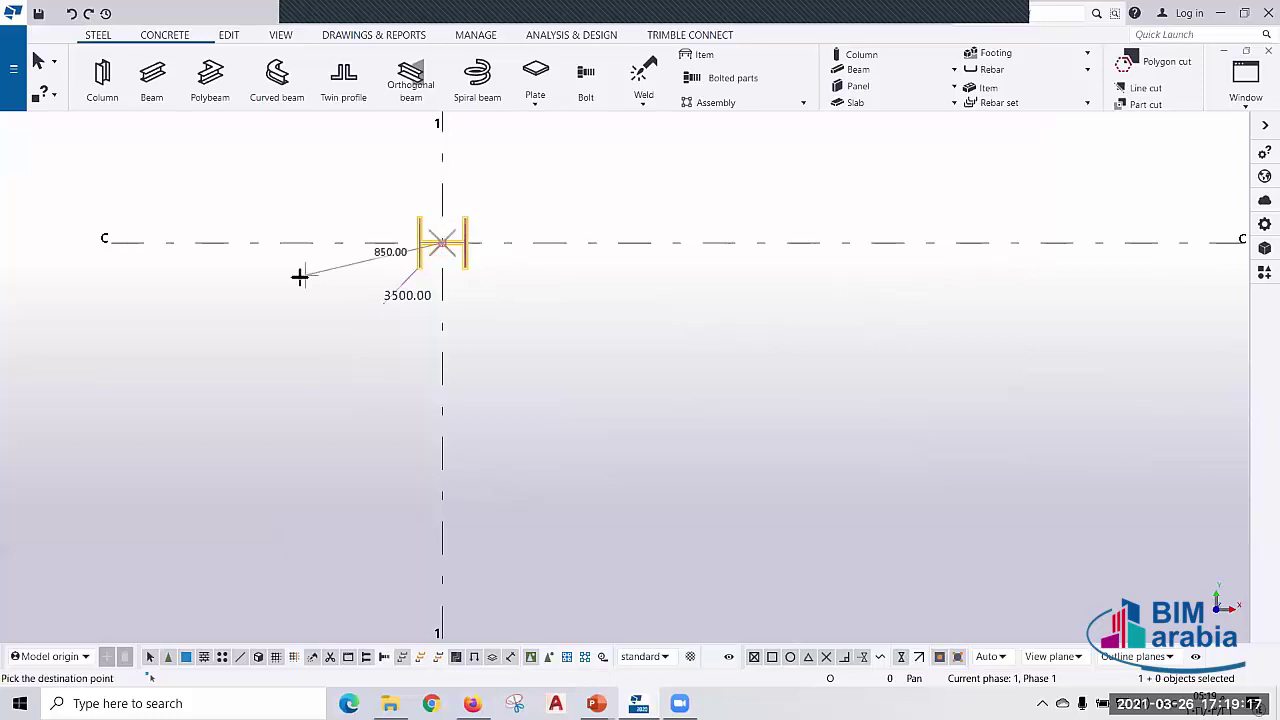
pyautogui.scroll(-2, 300, 280)
pyautogui.scroll(1, 860, 300)
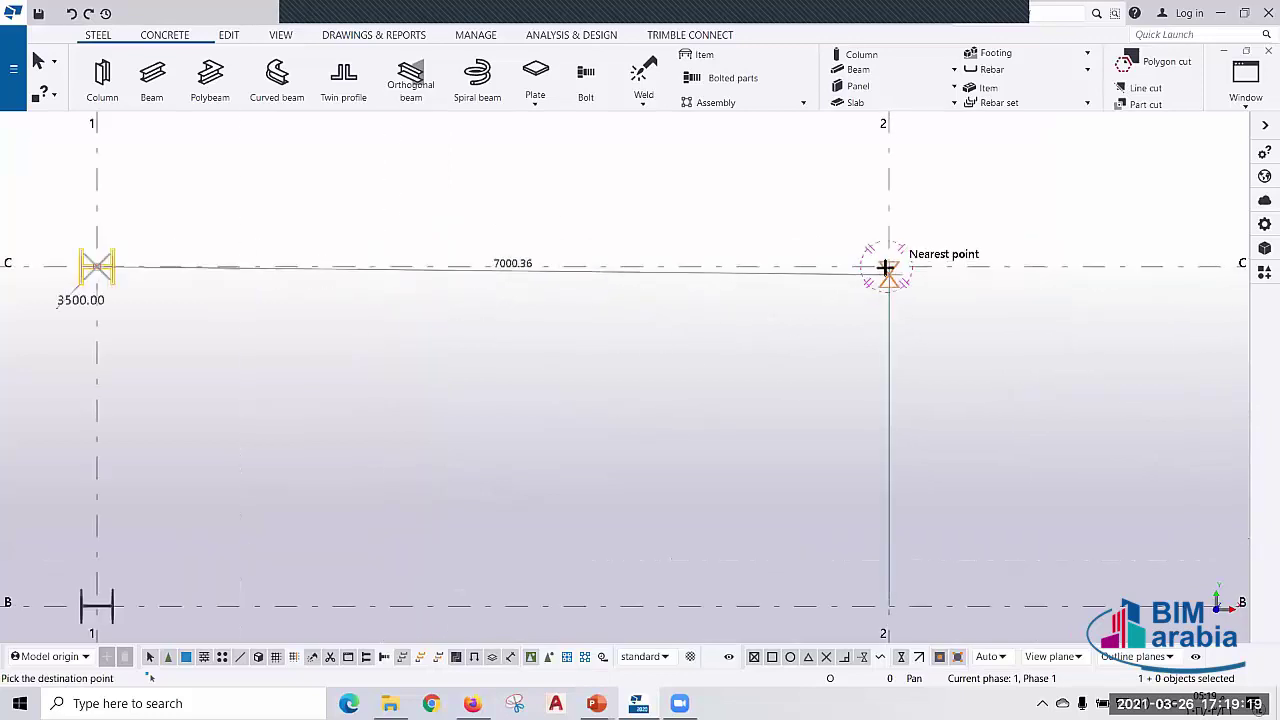
pyautogui.click(885, 267)
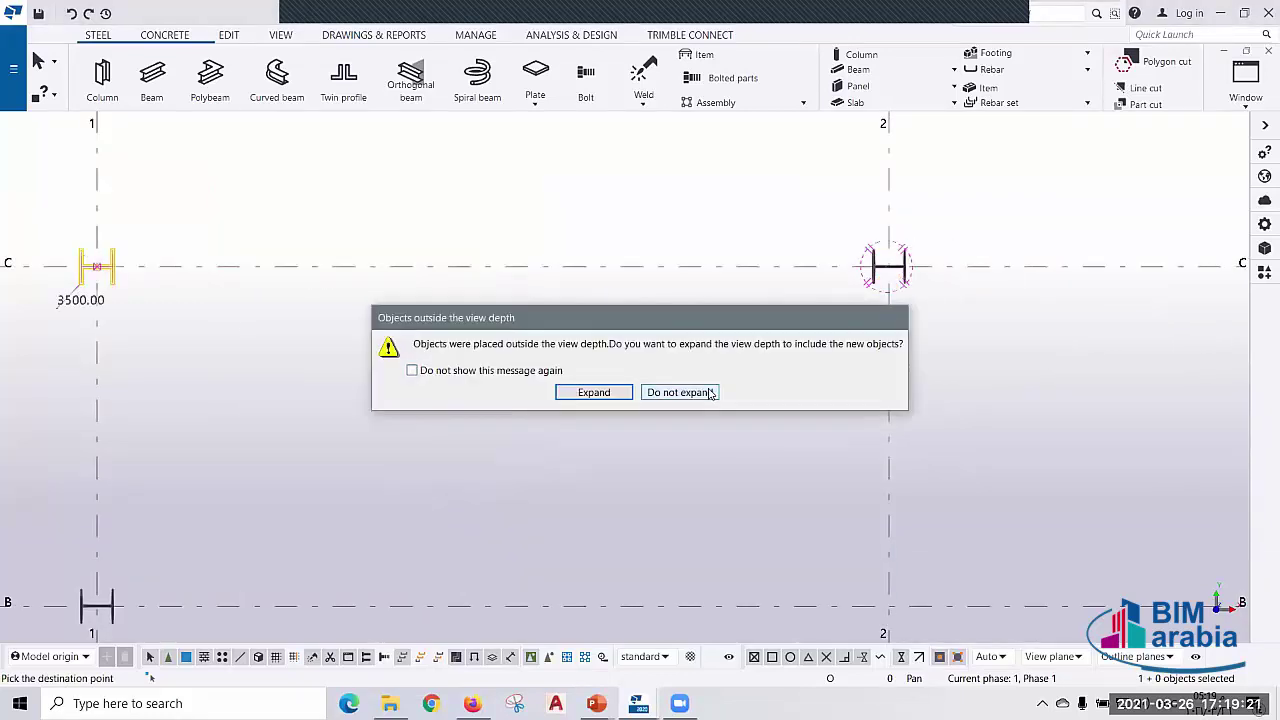
pyautogui.click(710, 393)
pyautogui.rightClick(624, 188)
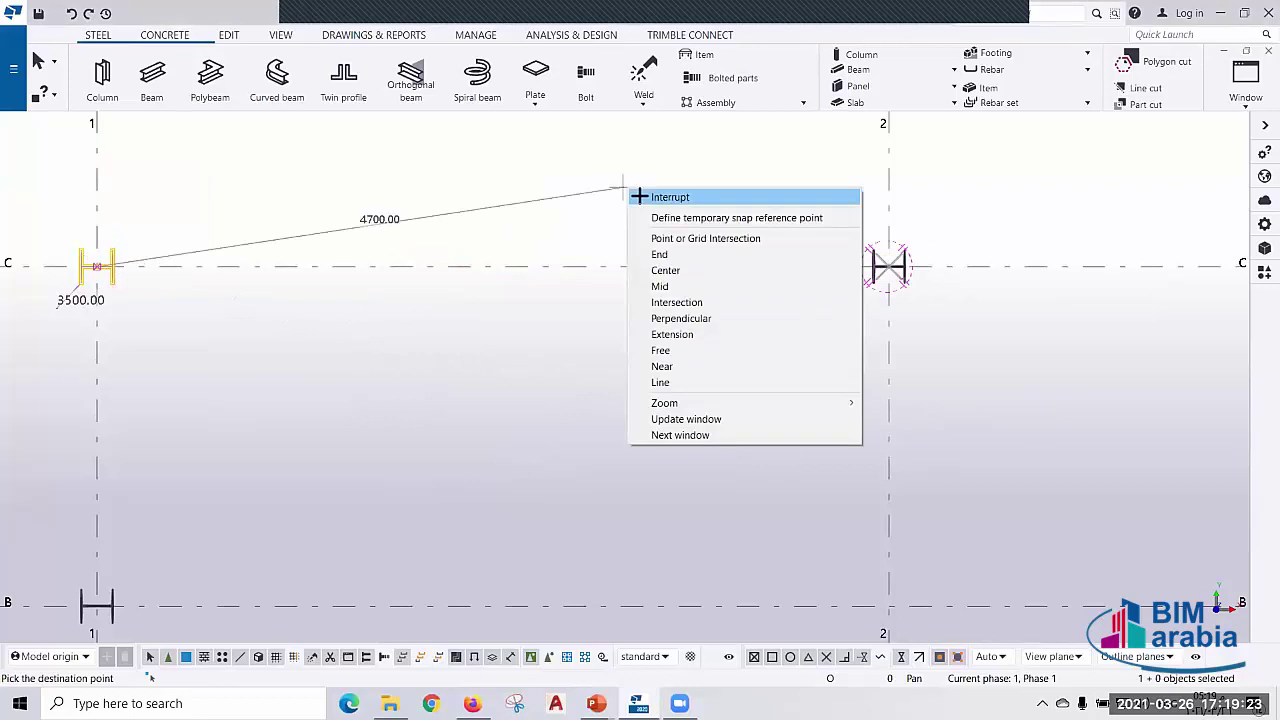
pyautogui.click(638, 196)
# - Clear the column selection and switch to the slide show
pyautogui.moveTo(337, 337); pyautogui.dragTo(446, 349, button='middle')
pyautogui.scroll(-1, 448, 364)
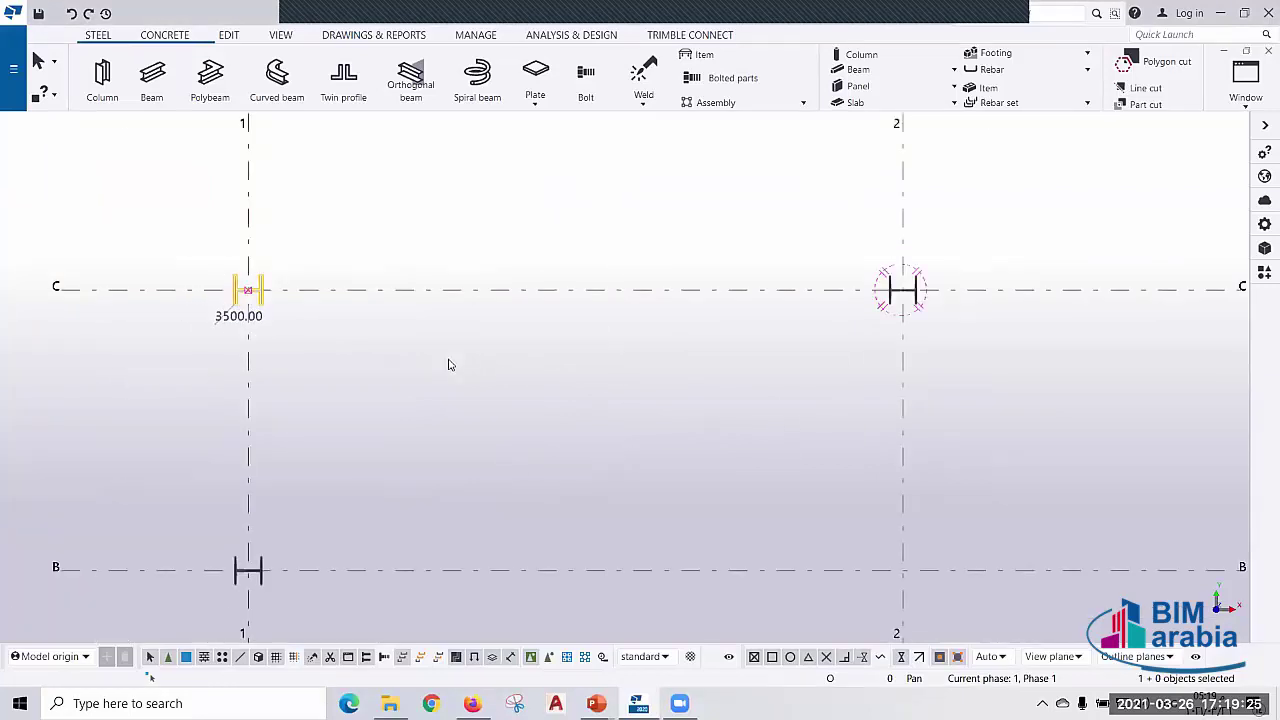
pyautogui.click(448, 364)
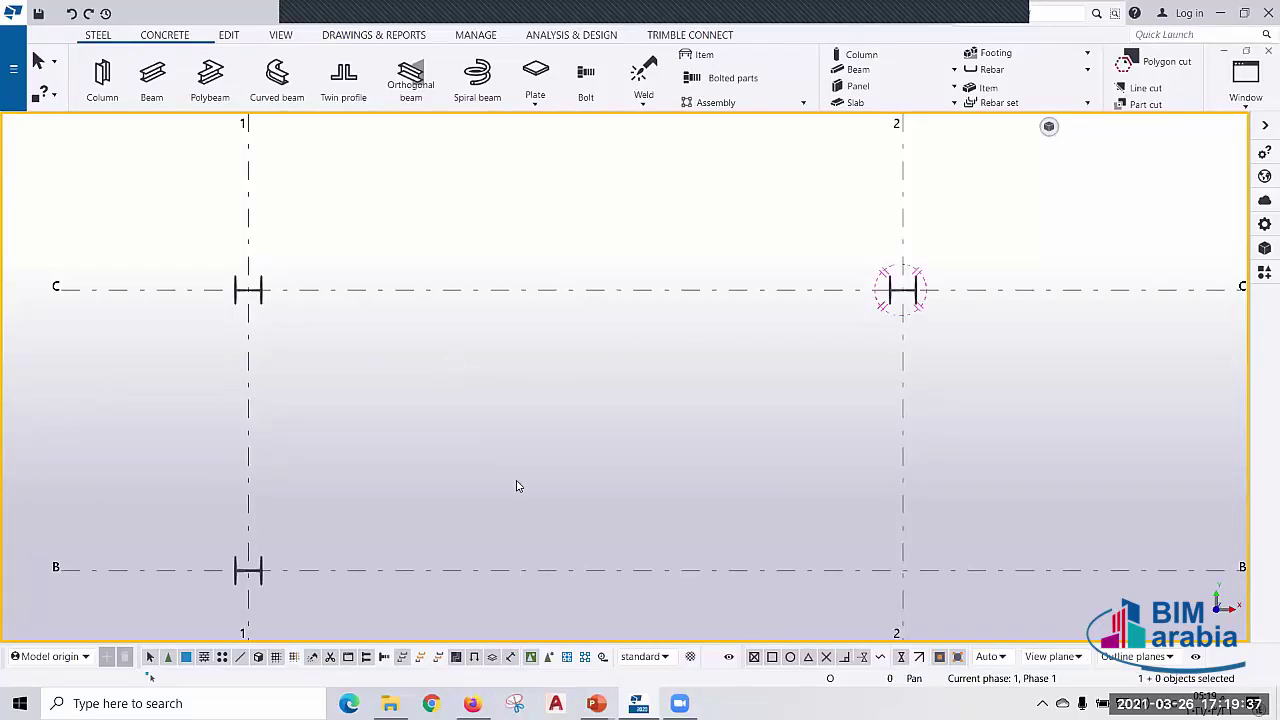
pyautogui.hotkey('alt', 'Tab')
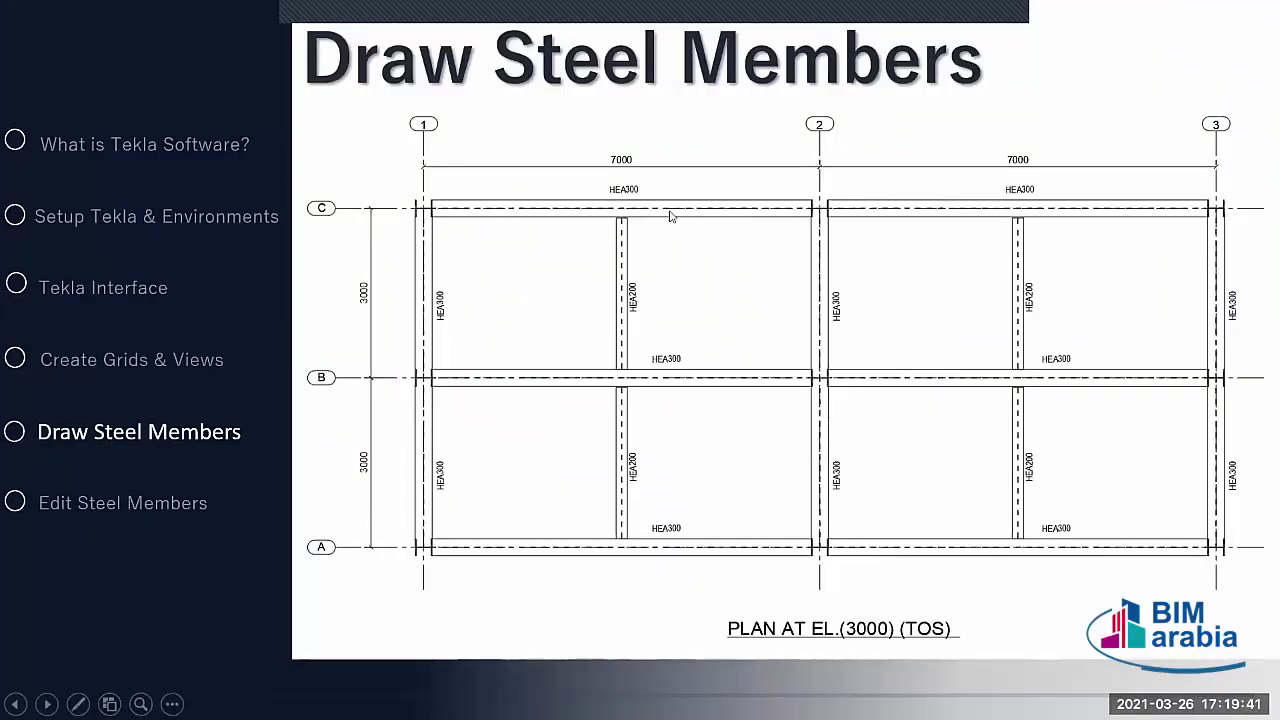
# - Switch from the slide show back to the Tekla Structures plan with the three columns
pyautogui.hotkey('alt', 'Tab')
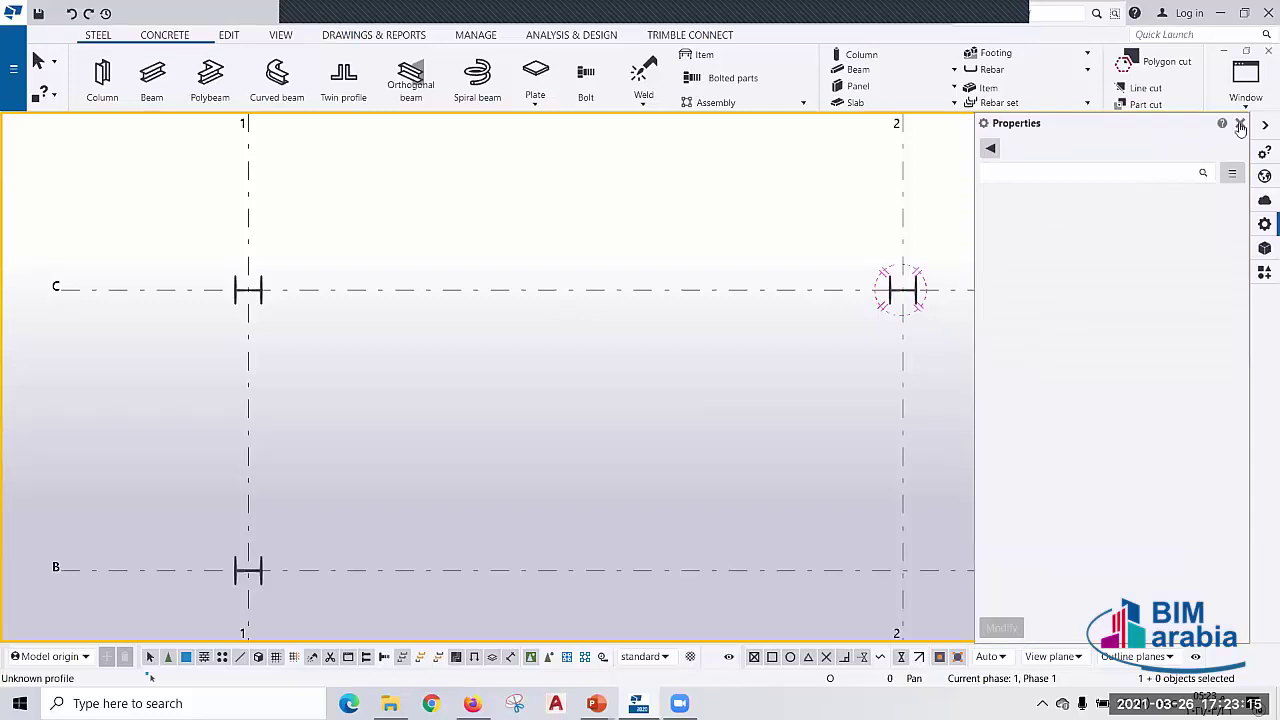
# - Start a new steel beam named GIRDER, keeping the S275JR material
pyautogui.click(1241, 125)
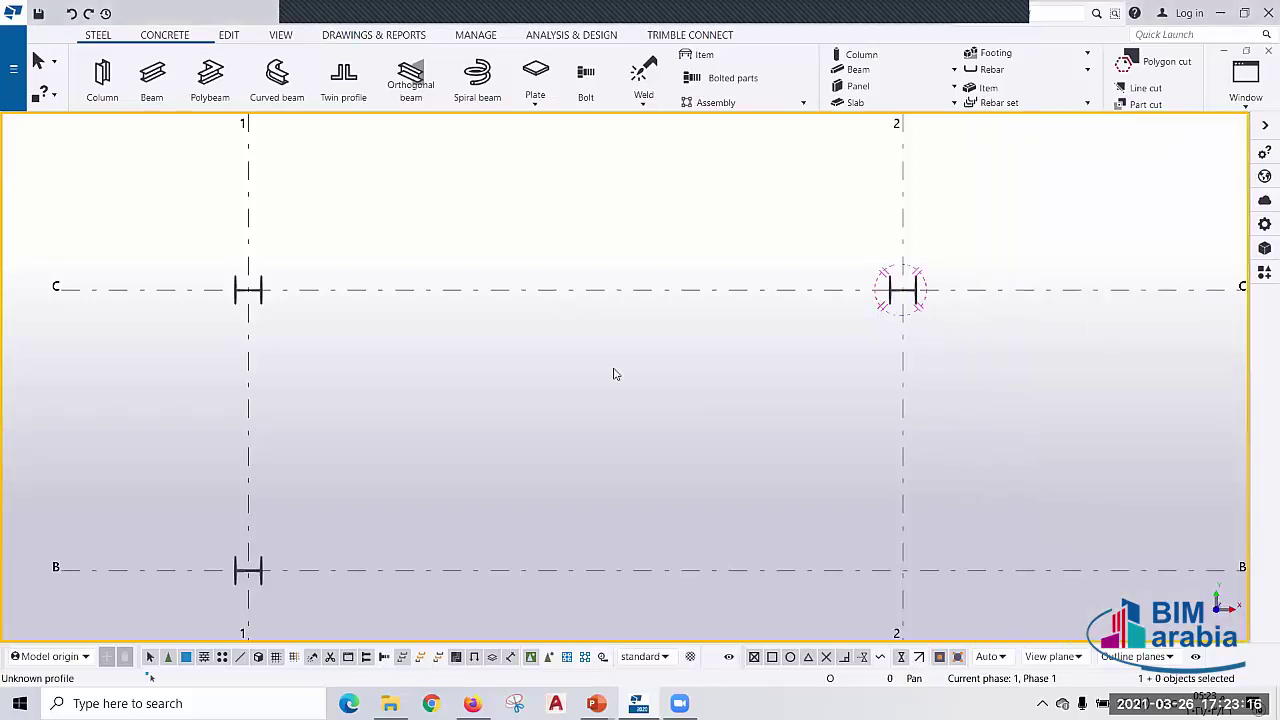
pyautogui.moveTo(615, 374); pyautogui.dragTo(565, 359, button='middle')
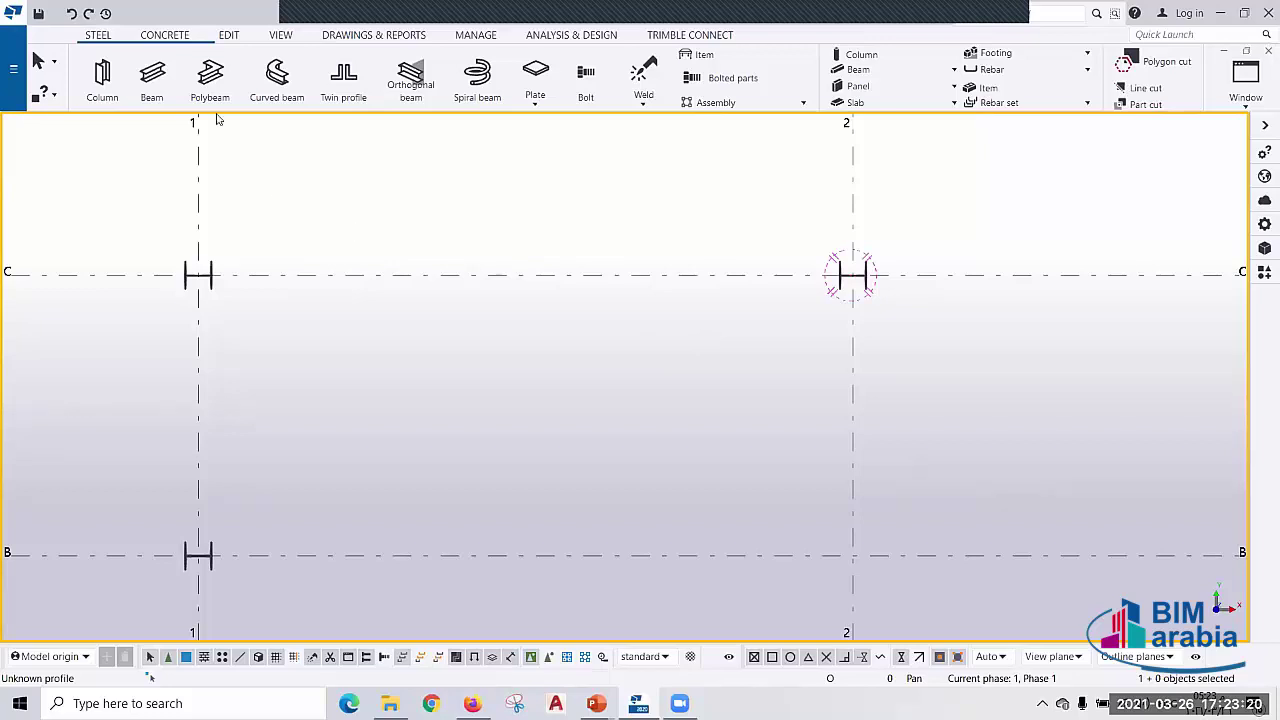
pyautogui.click(151, 75)
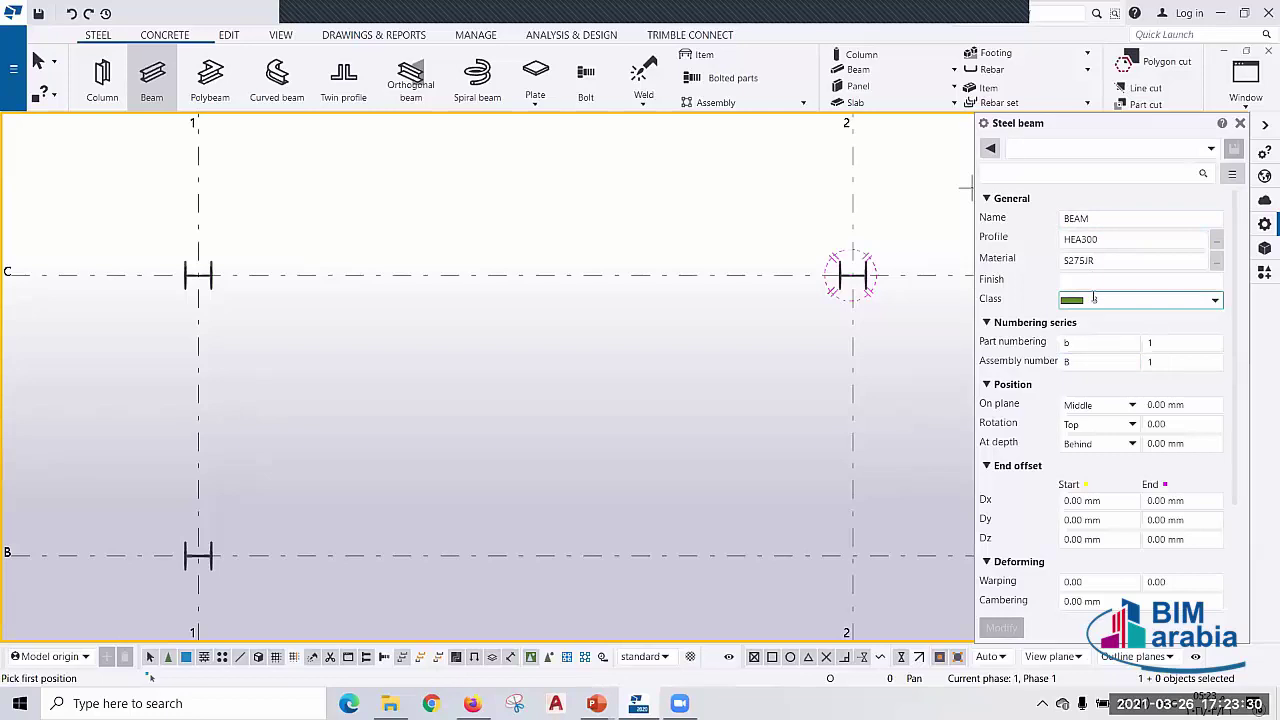
pyautogui.doubleClick(1090, 218)
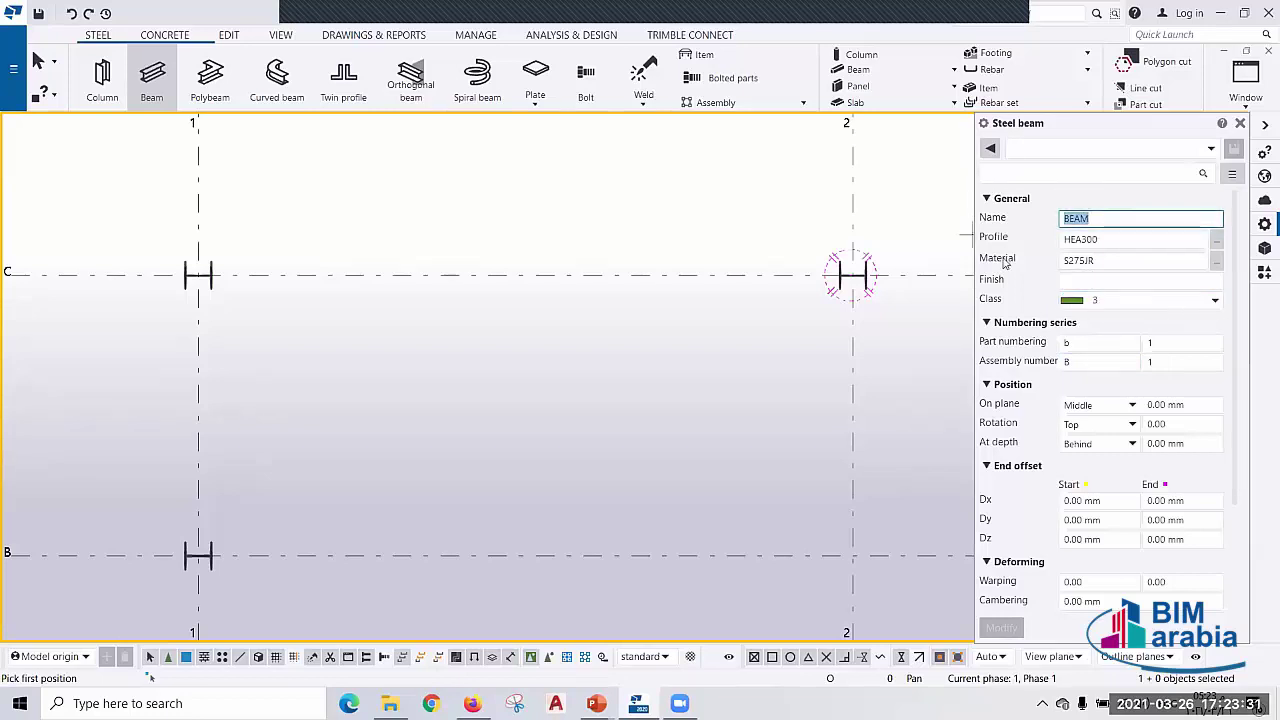
pyautogui.write('G')
pyautogui.write('IRDER')
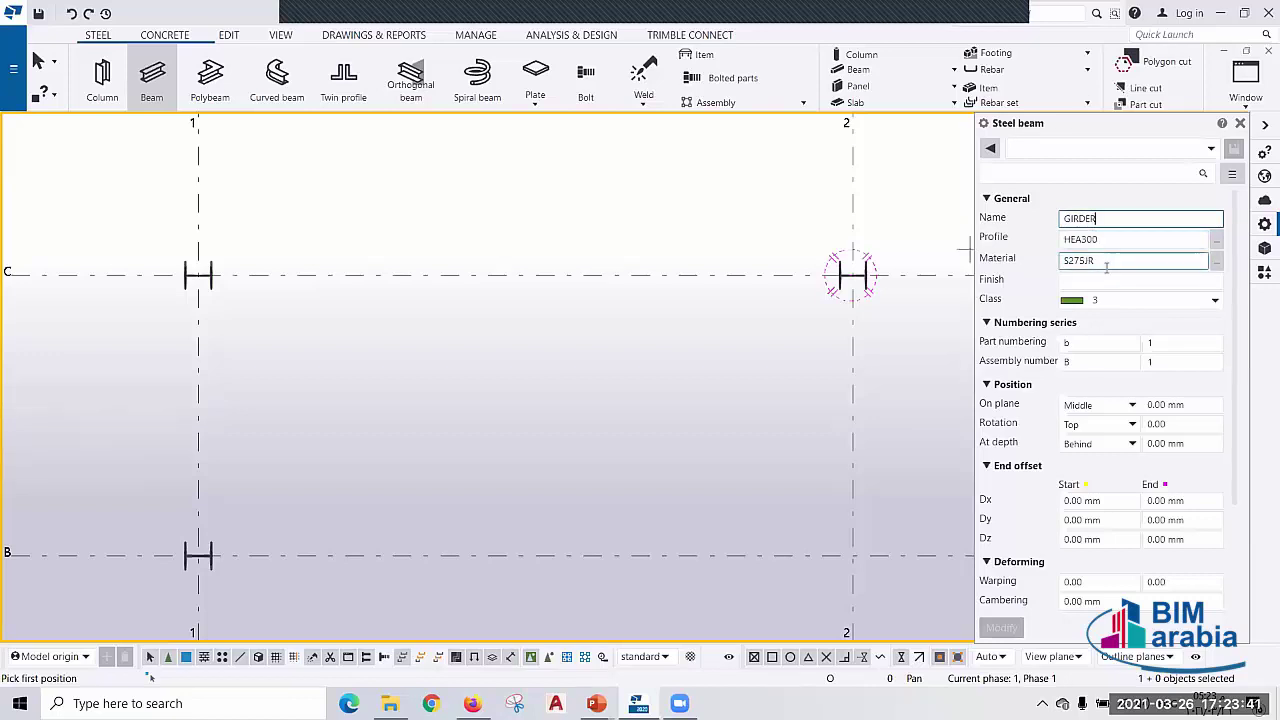
pyautogui.click(1216, 261)
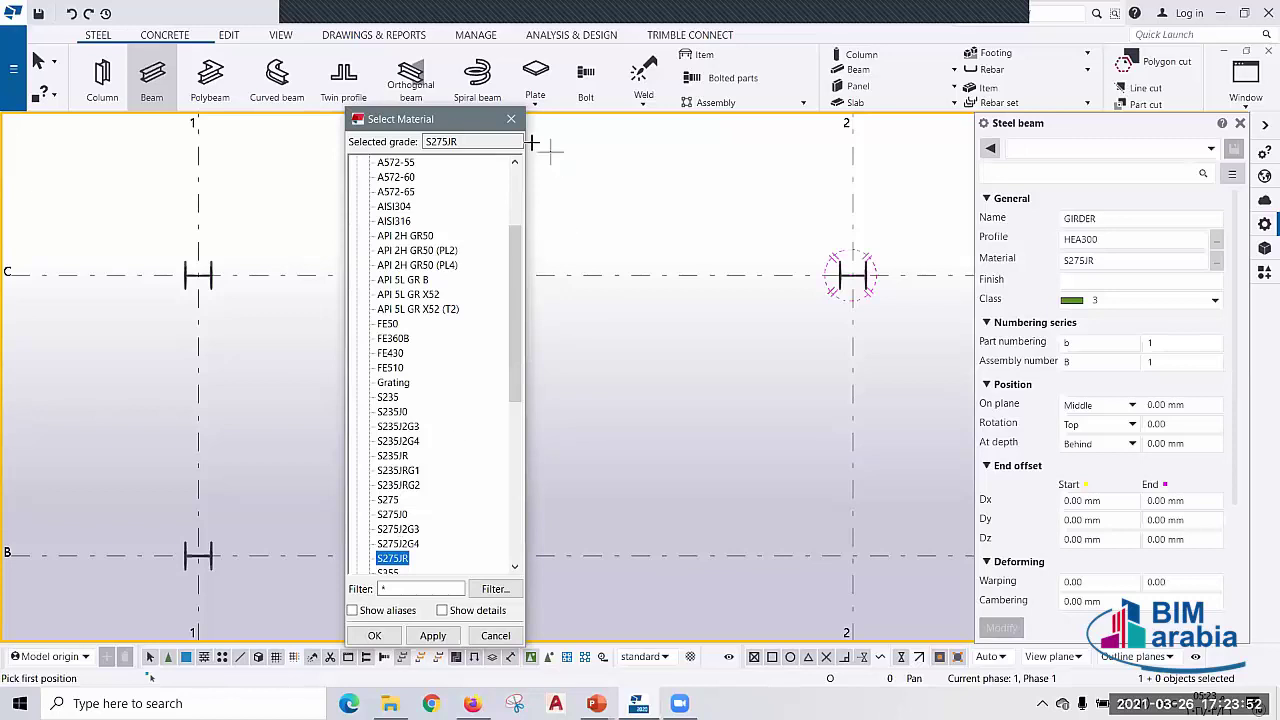
pyautogui.click(510, 118)
# - Set part numbering to start at 1001 and assembly prefix G starting 001
pyautogui.click(1100, 342)
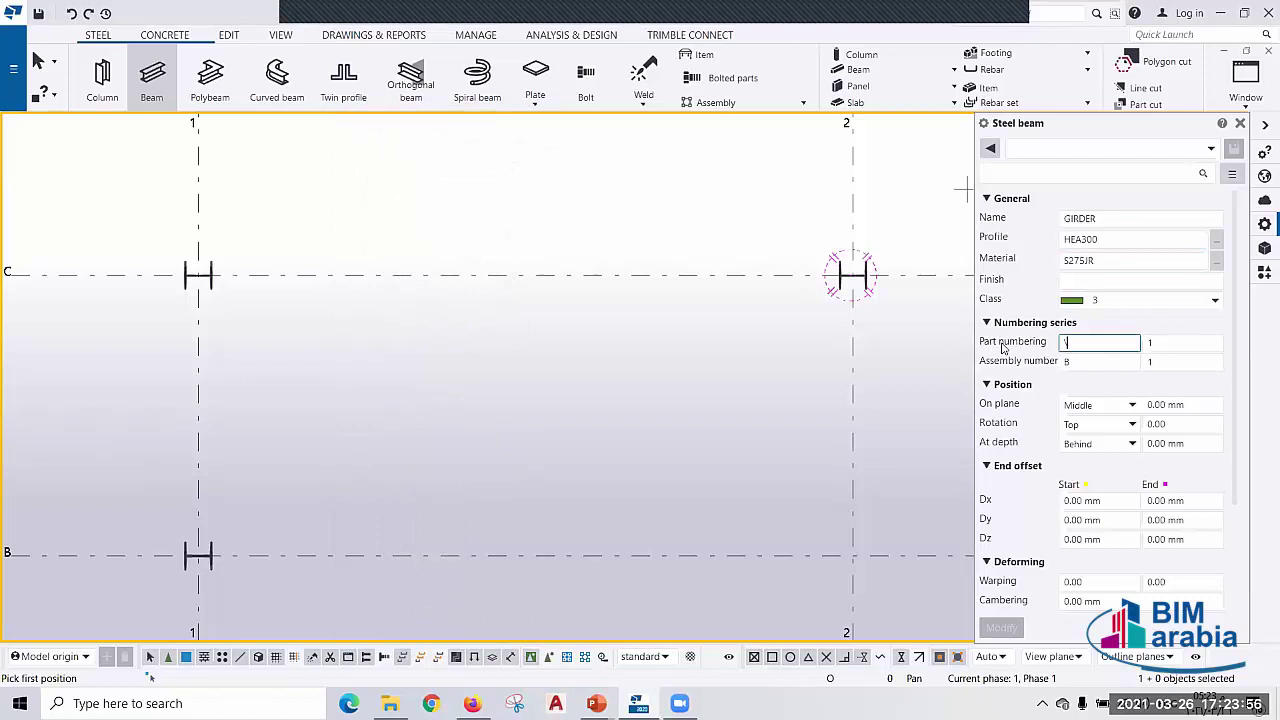
pyautogui.press('Tab')
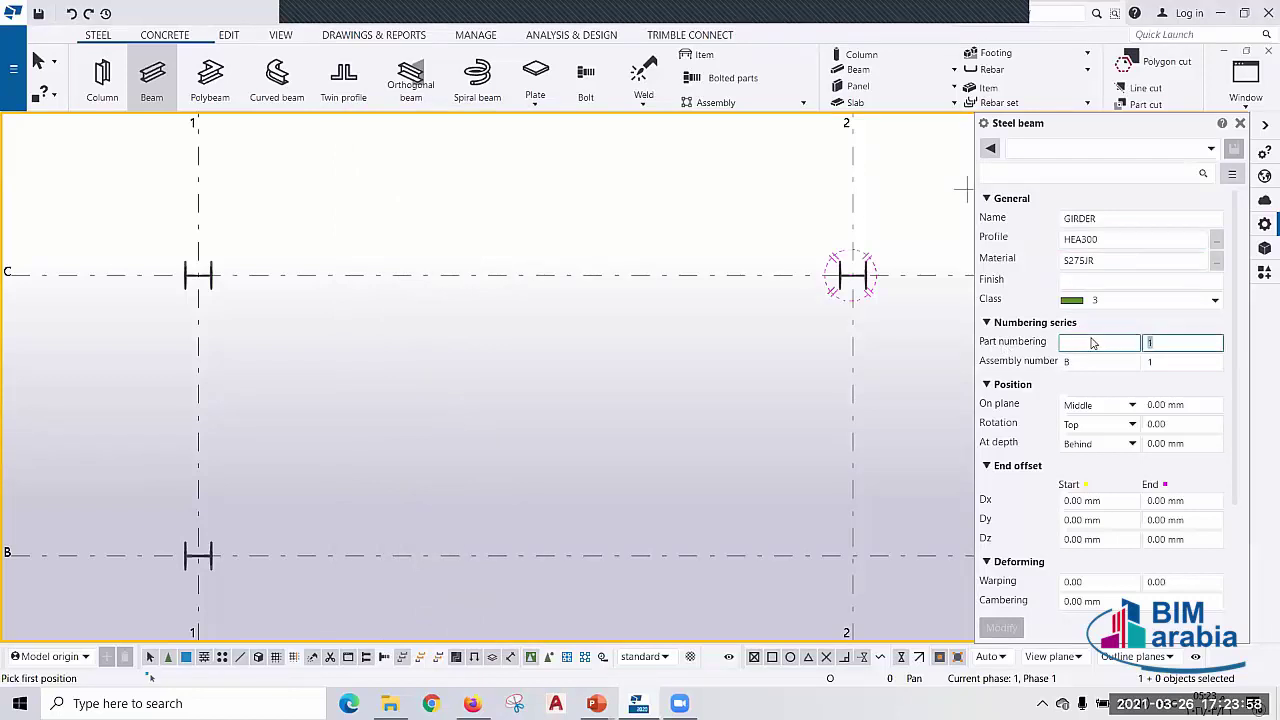
pyautogui.write('1')
pyautogui.write('001')
pyautogui.press('Tab')
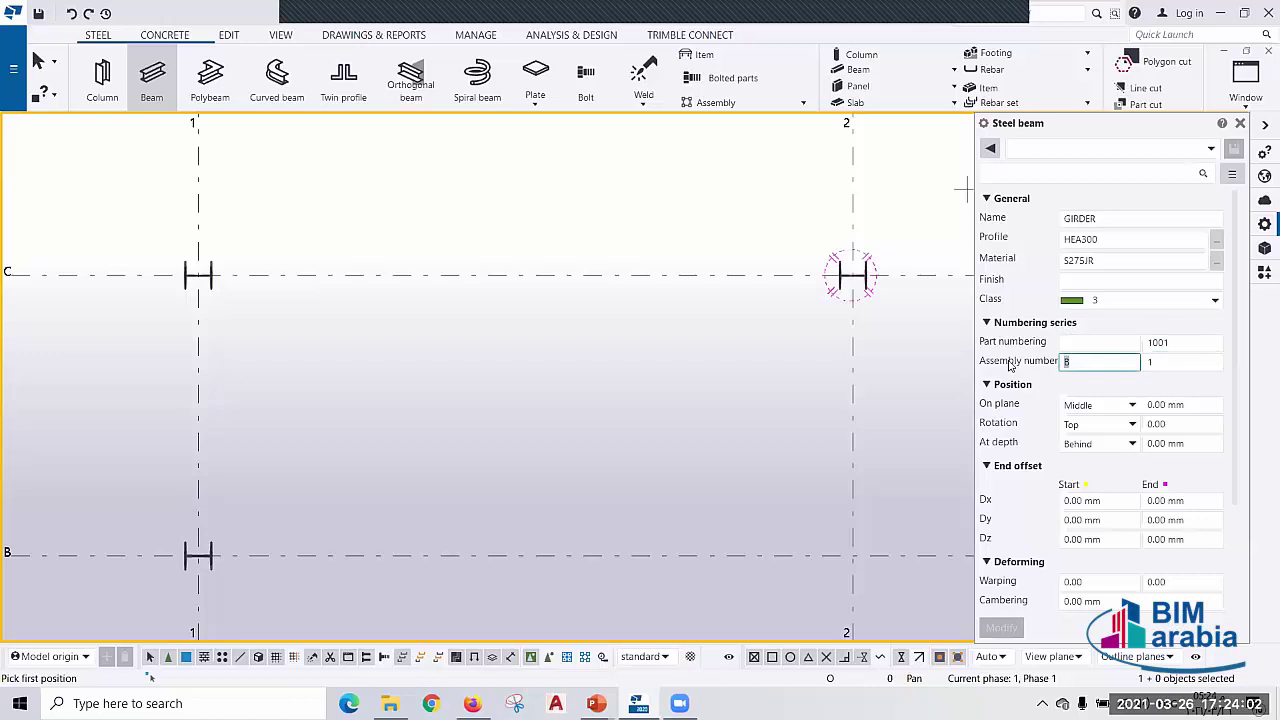
pyautogui.write('G')
pyautogui.press('Tab')
pyautogui.write('0')
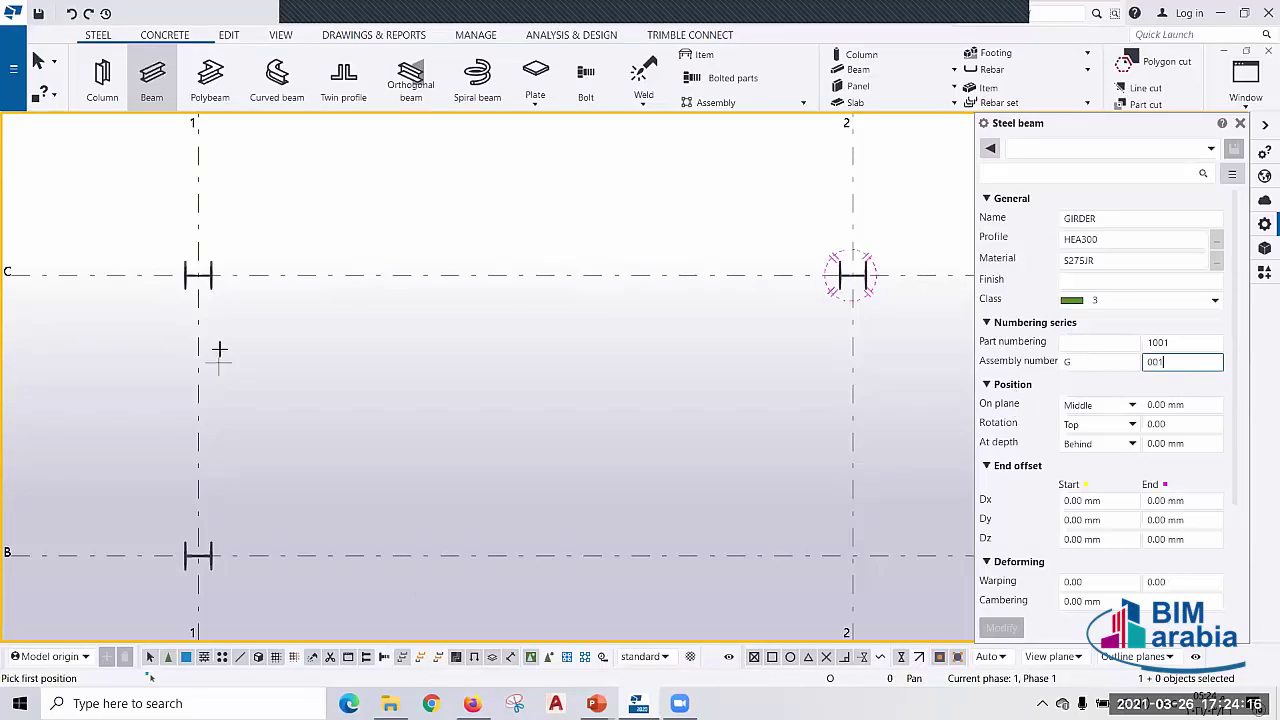
# - Place HEA300 girders from grid 1 to grid 2 along lines C and B, then end placement
pyautogui.click(198, 274)
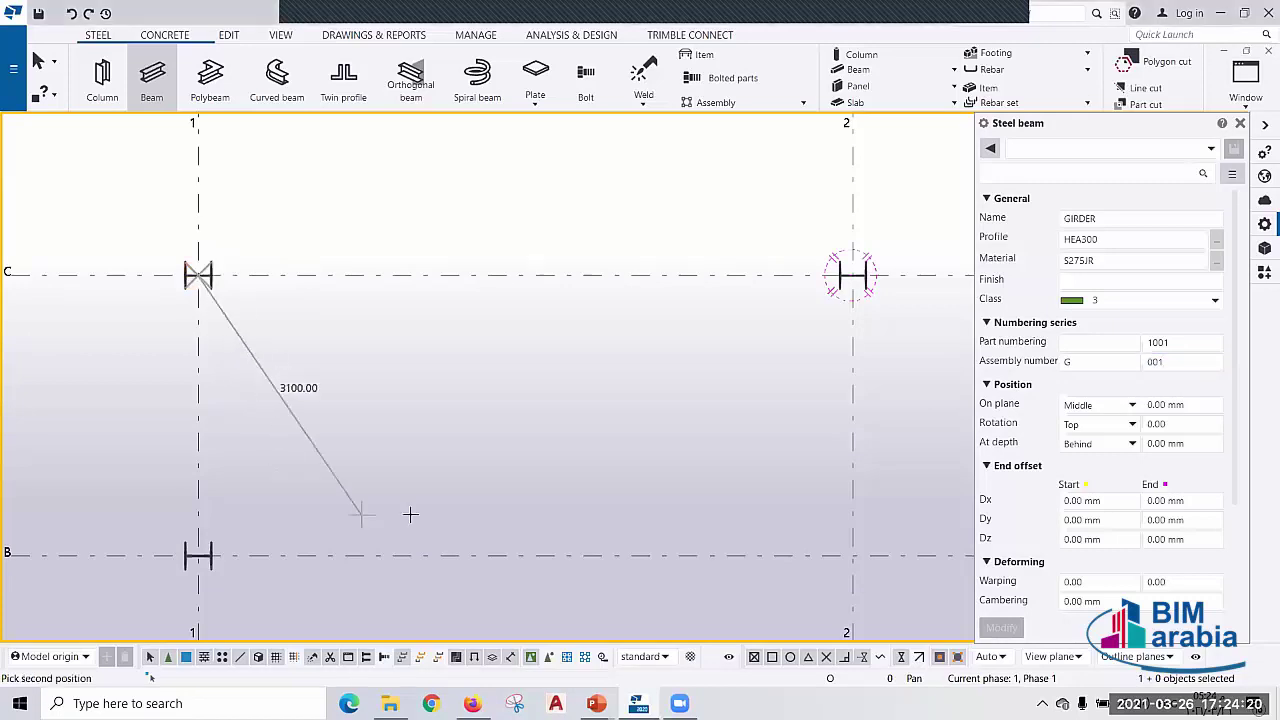
pyautogui.click(853, 274)
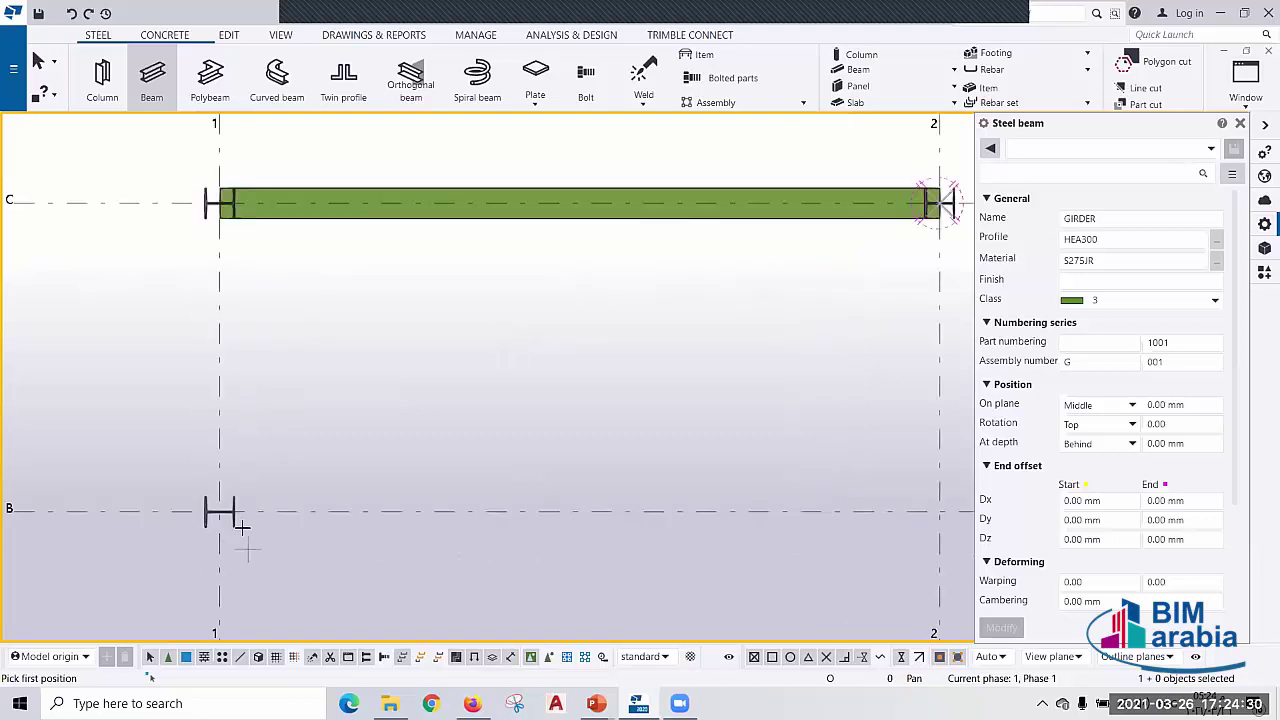
pyautogui.click(214, 509)
pyautogui.scroll(-1, 105, 423)
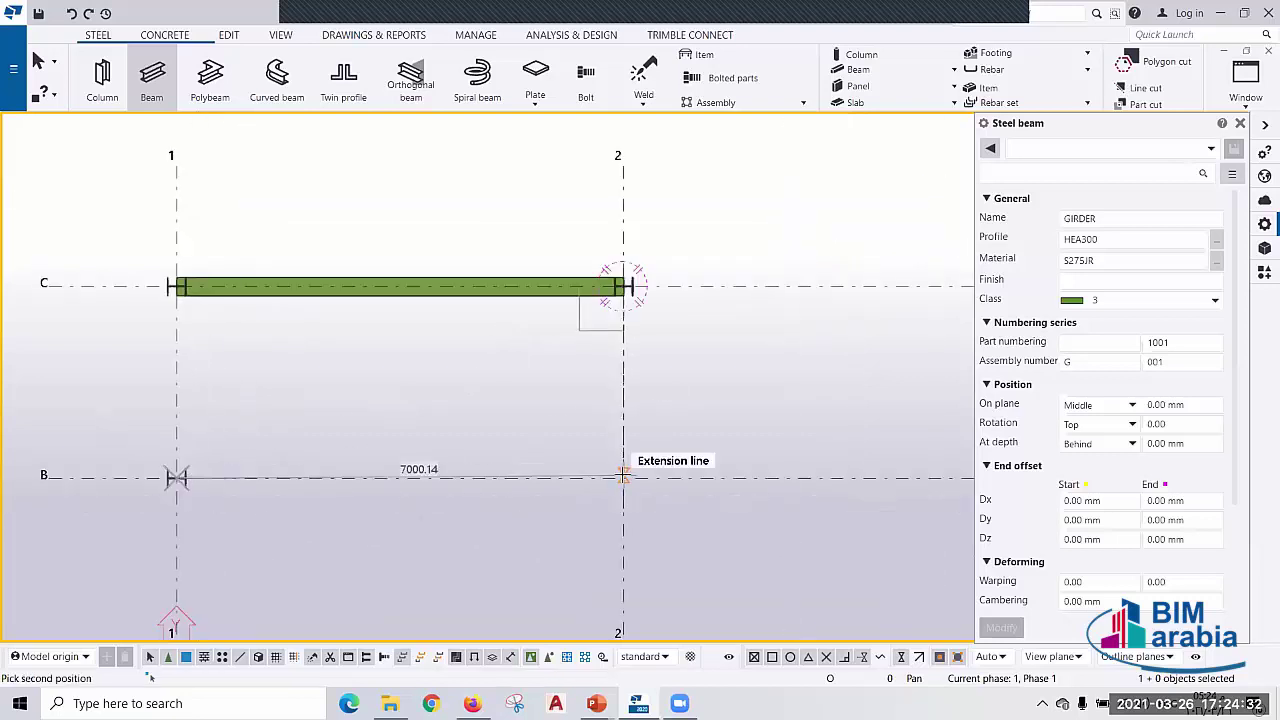
pyautogui.click(623, 476)
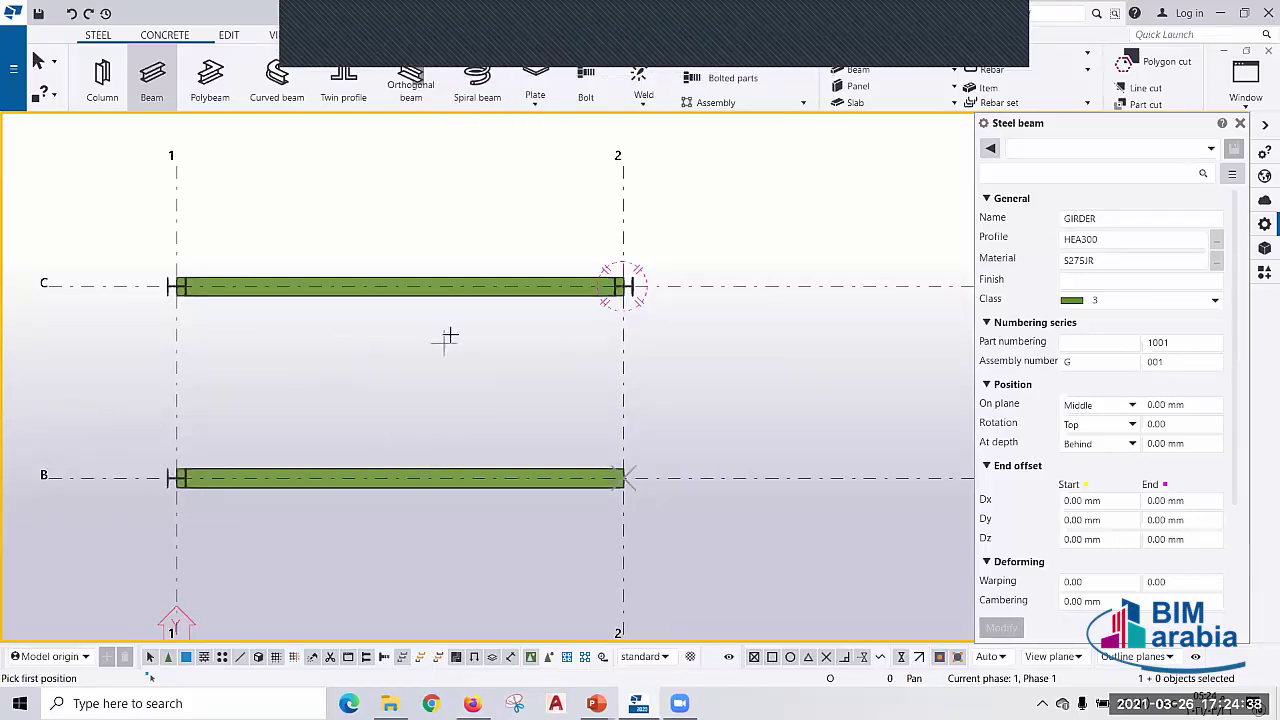
pyautogui.press('Escape')
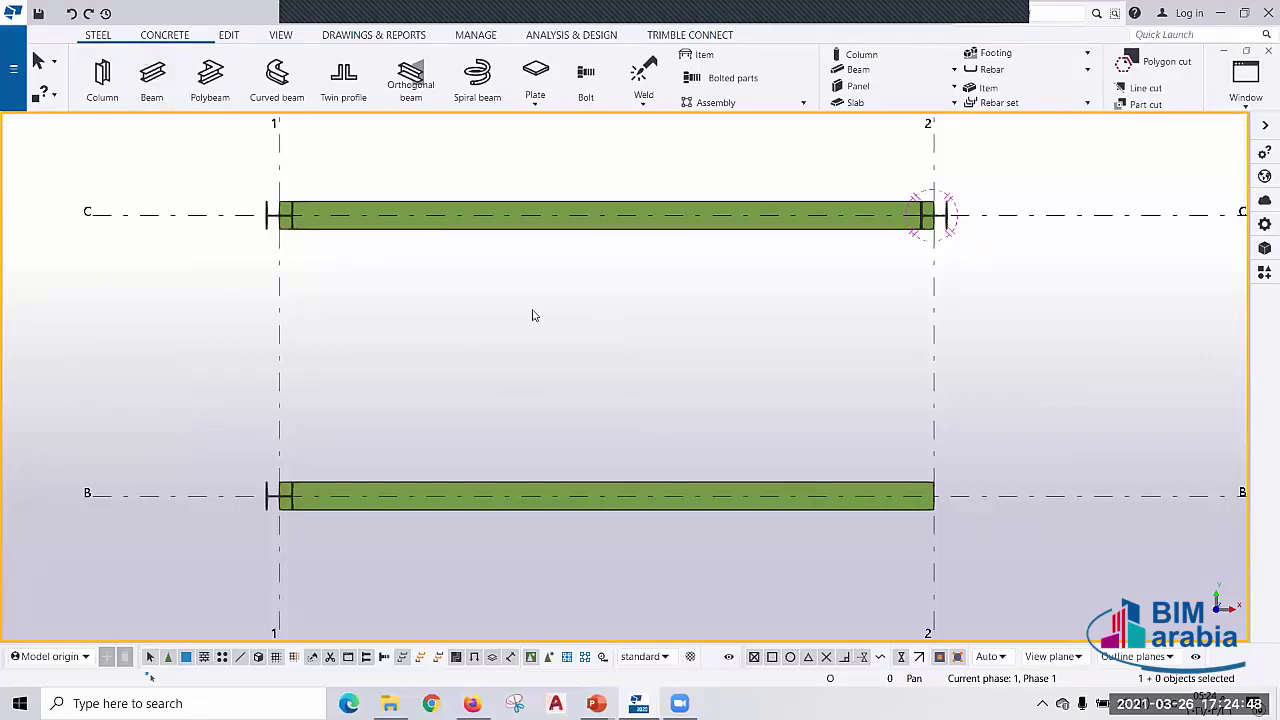
pyautogui.hotkey('alt', 'Tab')
pyautogui.hotkey('alt', 'Tab')
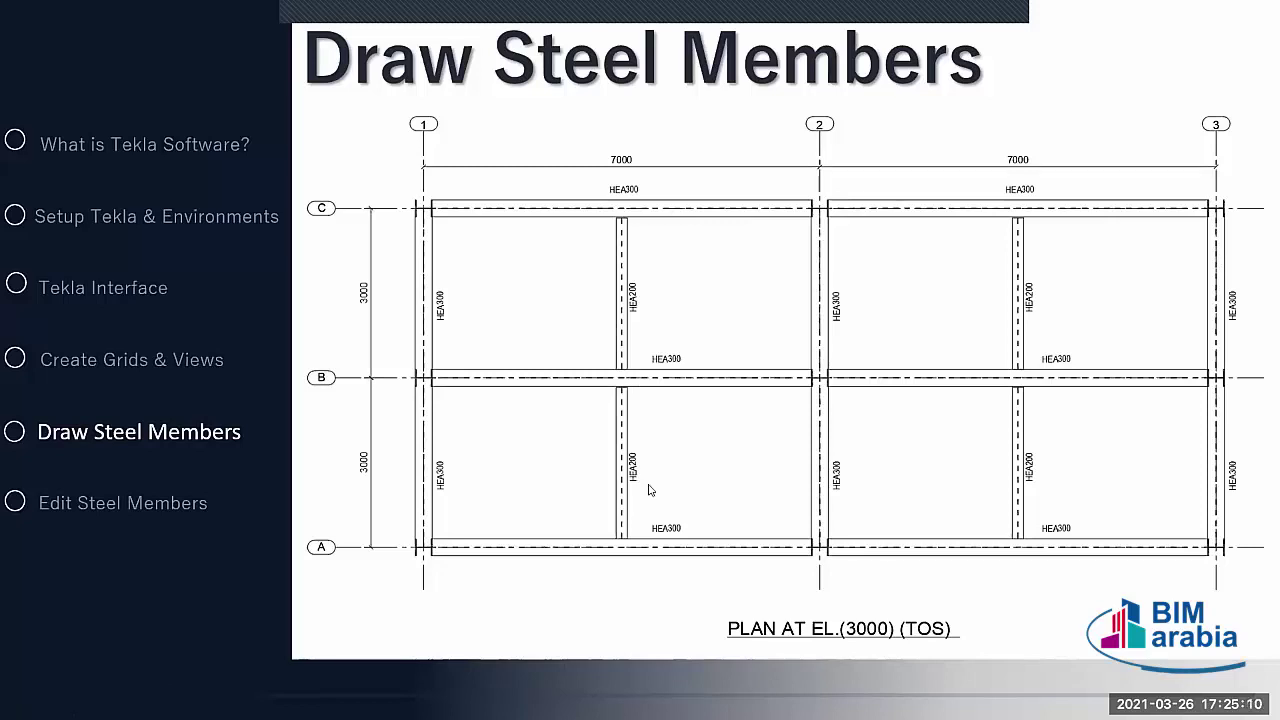
pyautogui.hotkey('alt', 'Tab')
pyautogui.hotkey('alt', 'Tab')
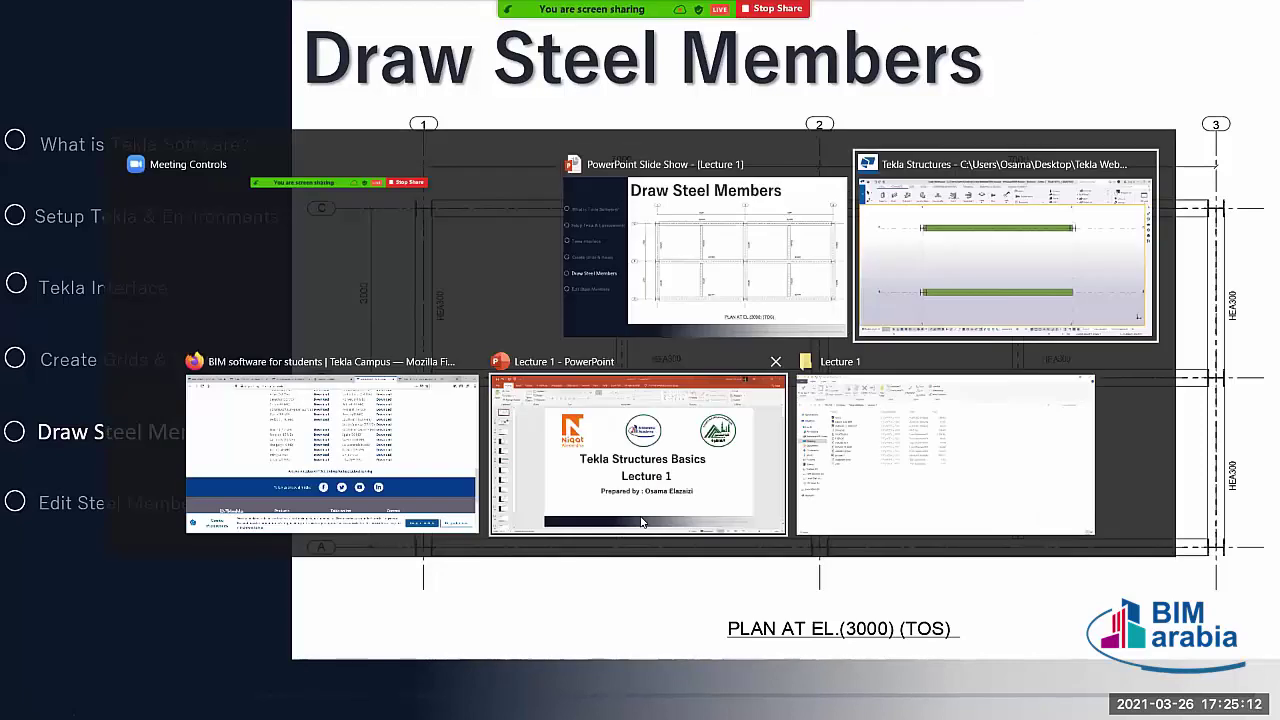
pyautogui.scroll(-1, 505, 350)
# - Start a new steel beam and rename it from GIRDER to BEAM
pyautogui.scroll(2, 503, 362)
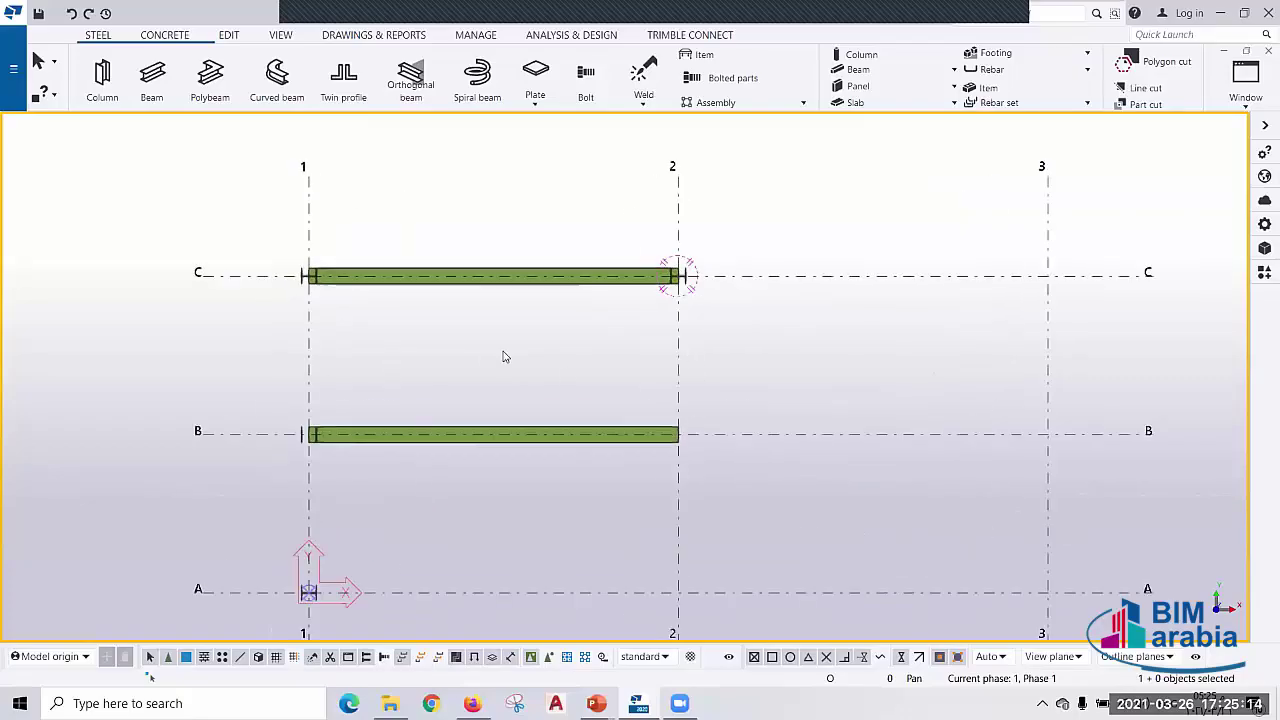
pyautogui.scroll(2, 506, 357)
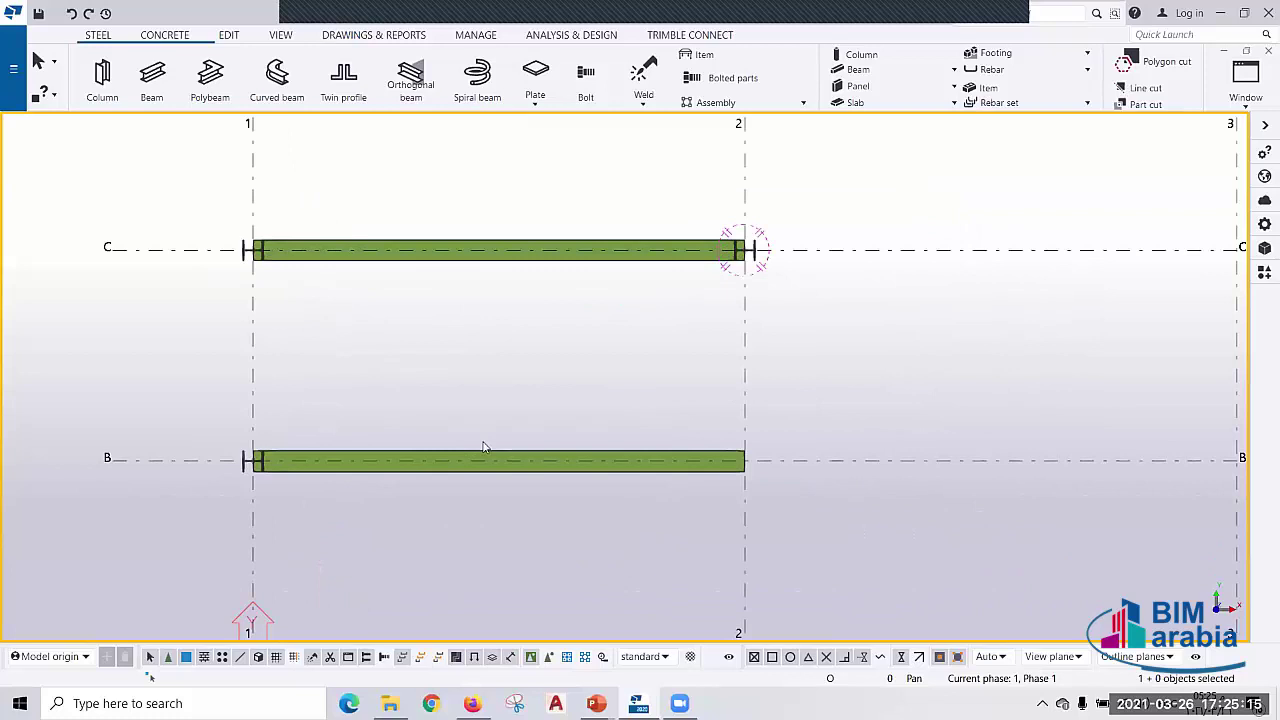
pyautogui.click(160, 84)
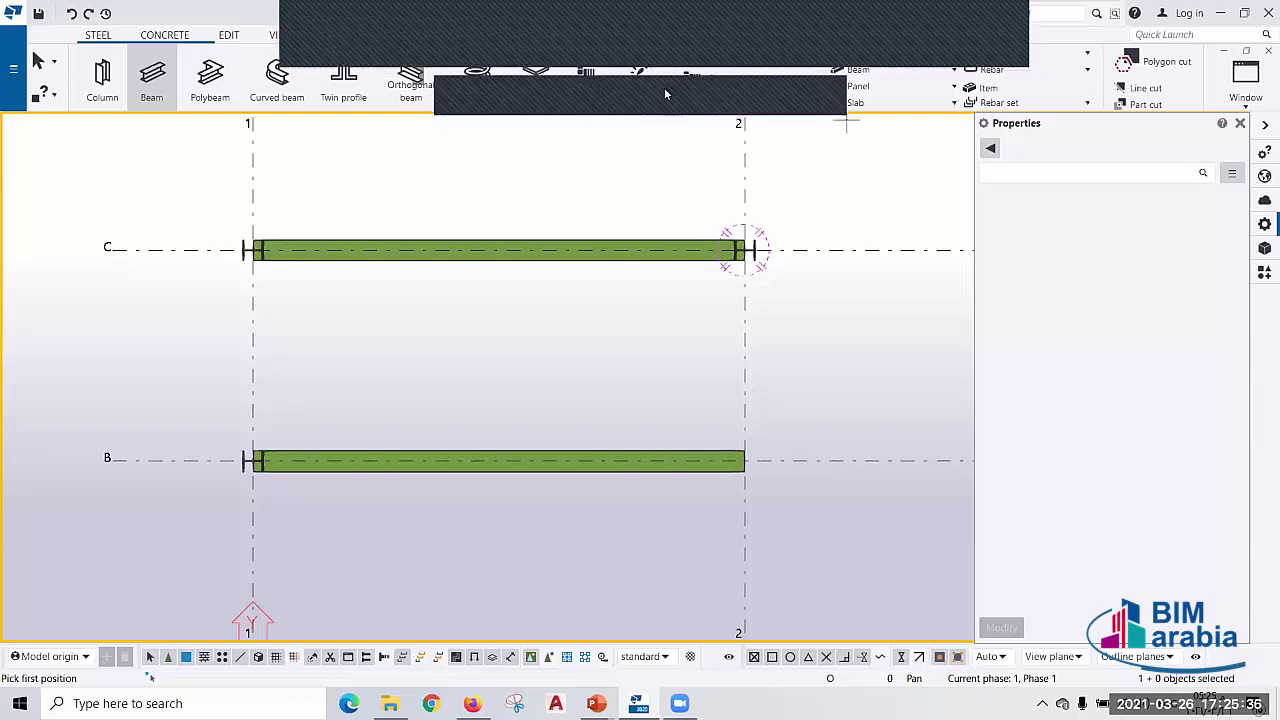
pyautogui.click(1241, 124)
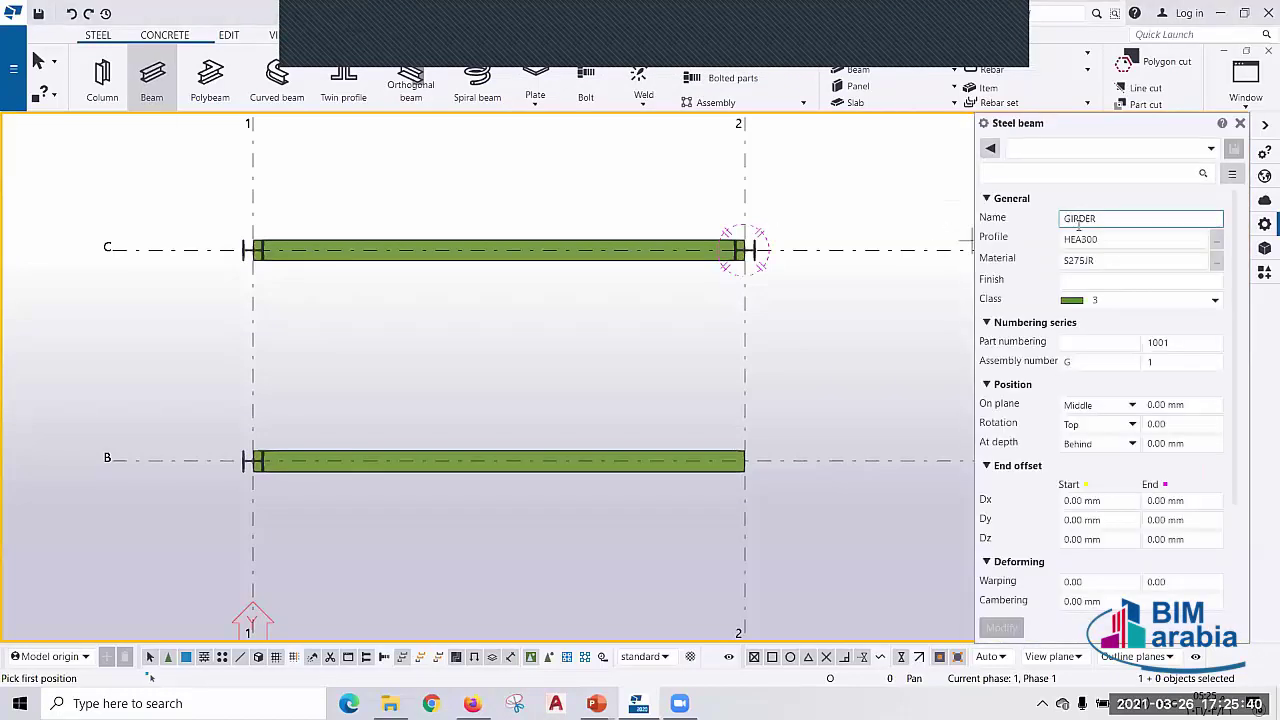
pyautogui.moveTo(1111, 220); pyautogui.dragTo(983, 226)
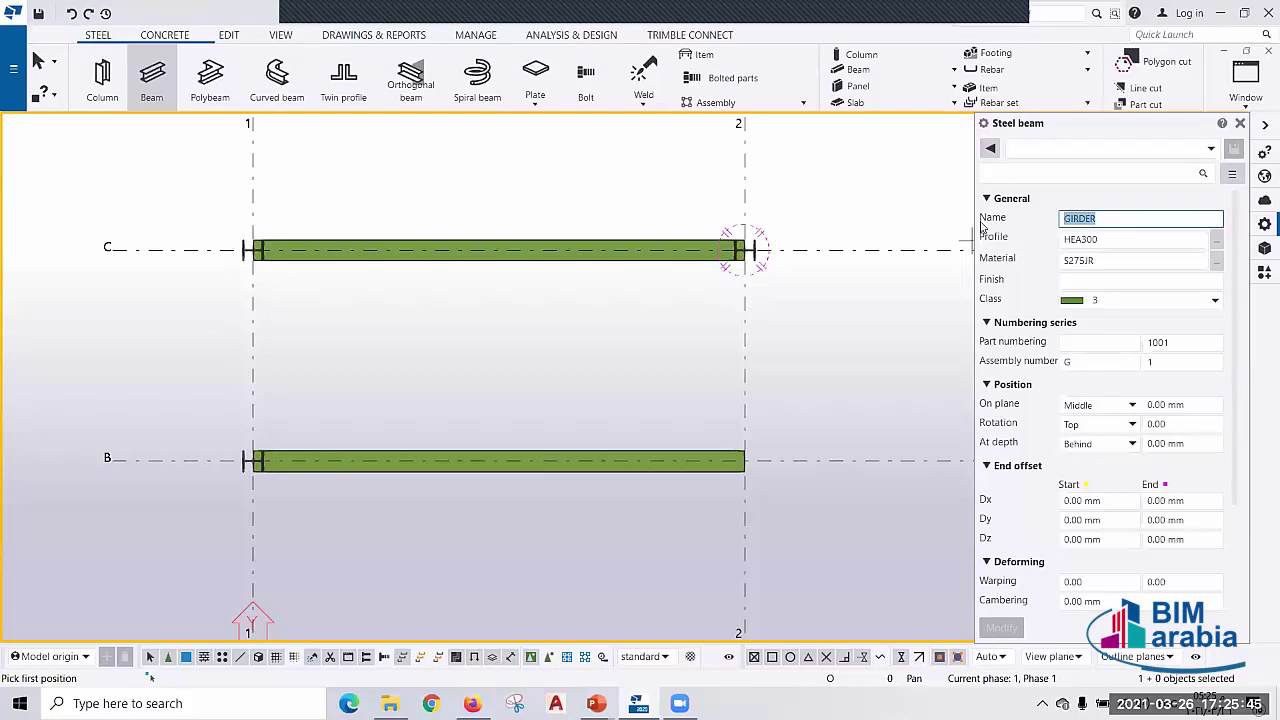
pyautogui.write('BEAM')
# - Set the beam profile to HEA200, class 4 and assembly prefix B
pyautogui.doubleClick(1117, 237)
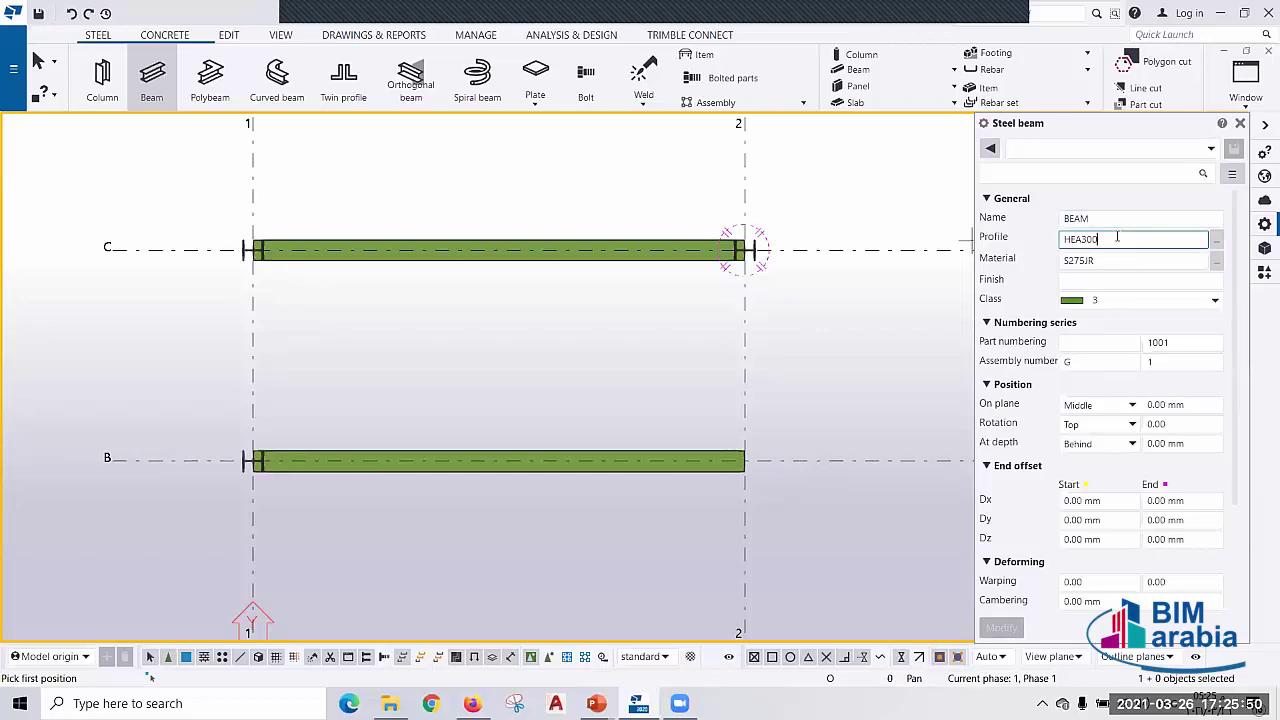
pyautogui.write('HEA30')
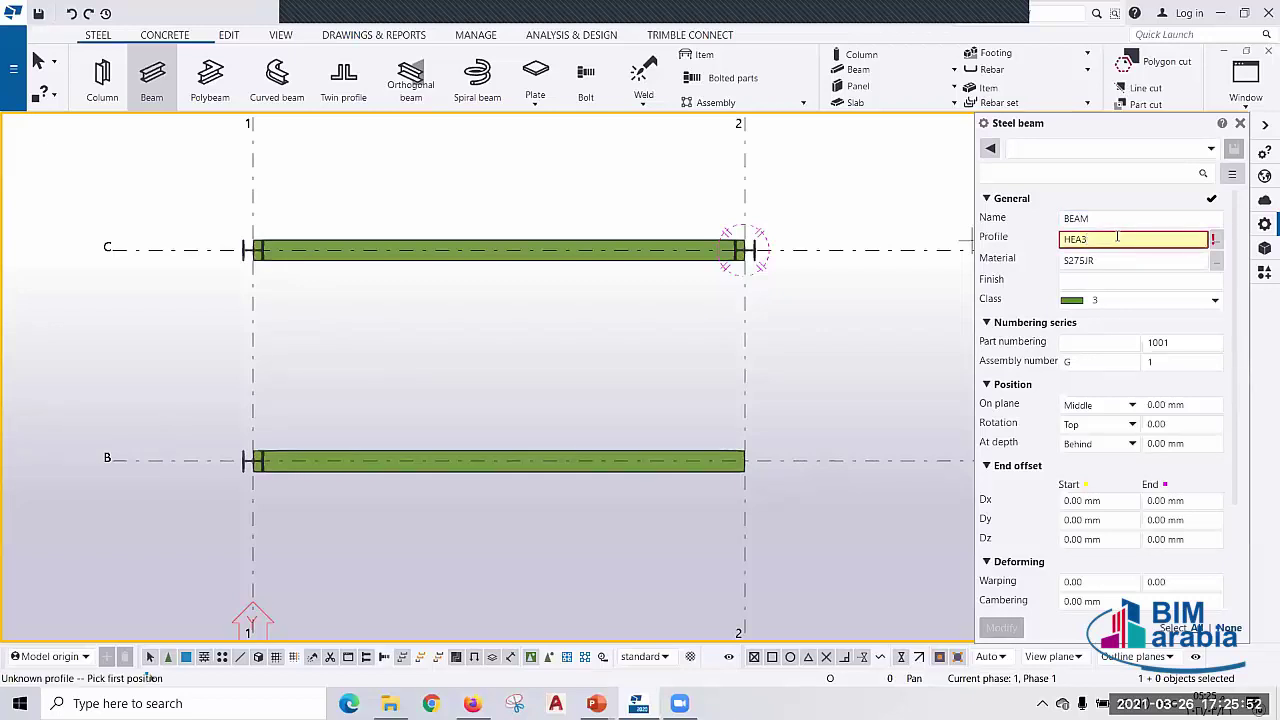
pyautogui.press('BackSpace')
pyautogui.write('00')
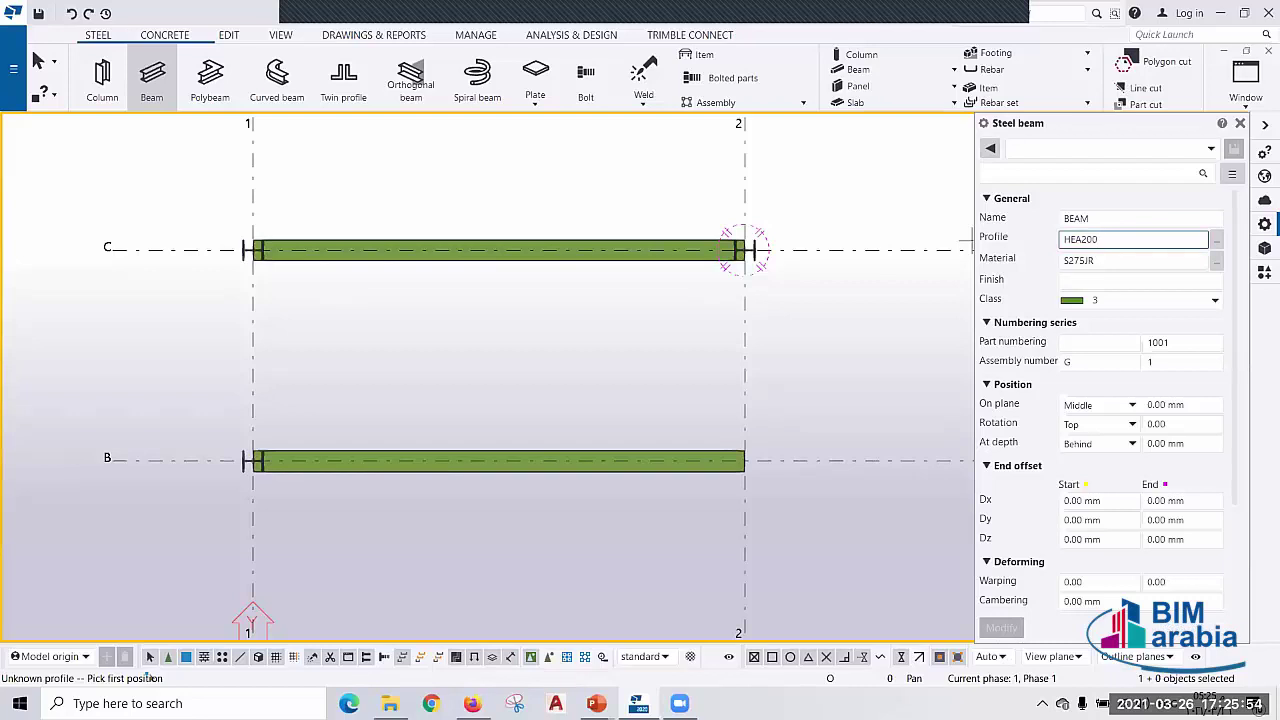
pyautogui.click(1119, 280)
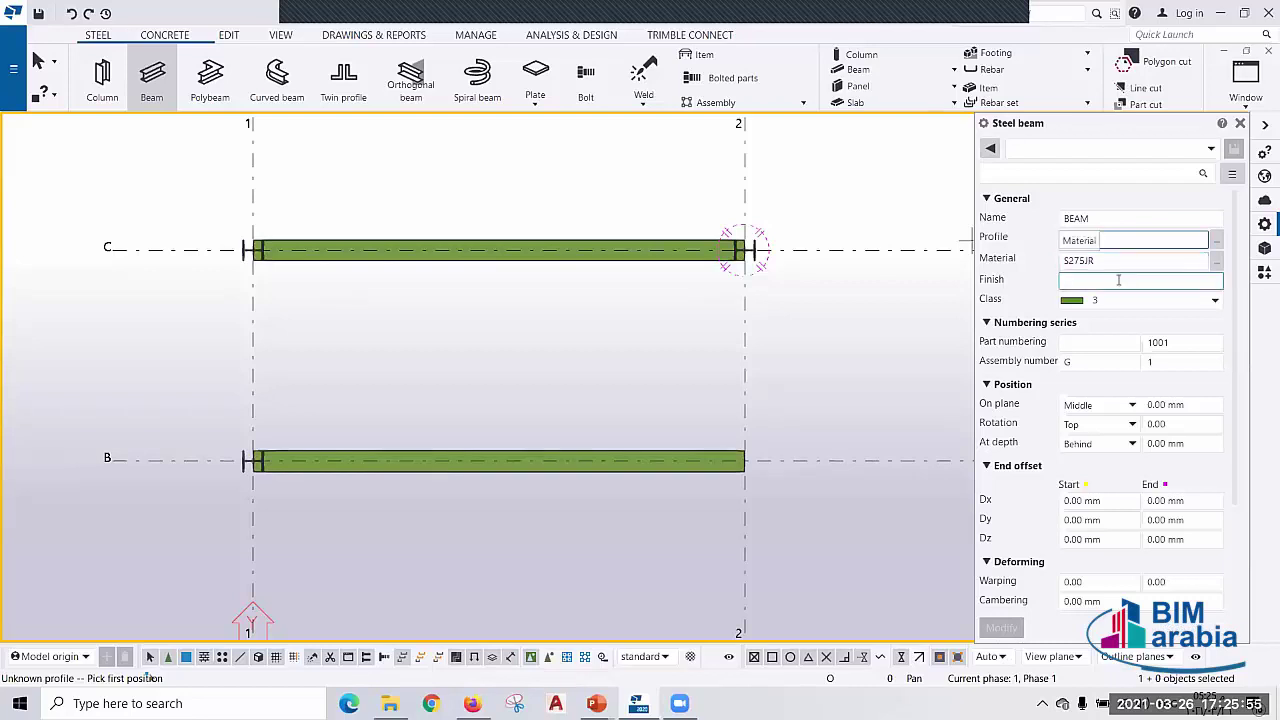
pyautogui.click(1215, 300)
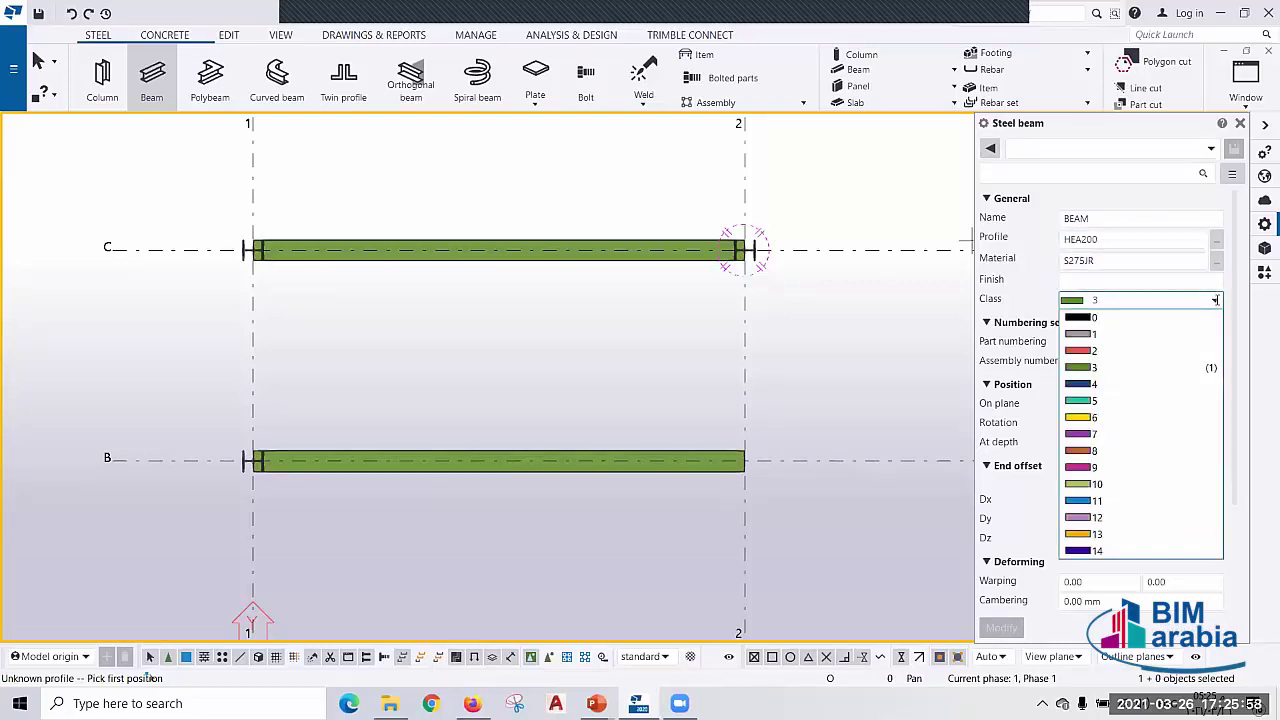
pyautogui.click(1128, 384)
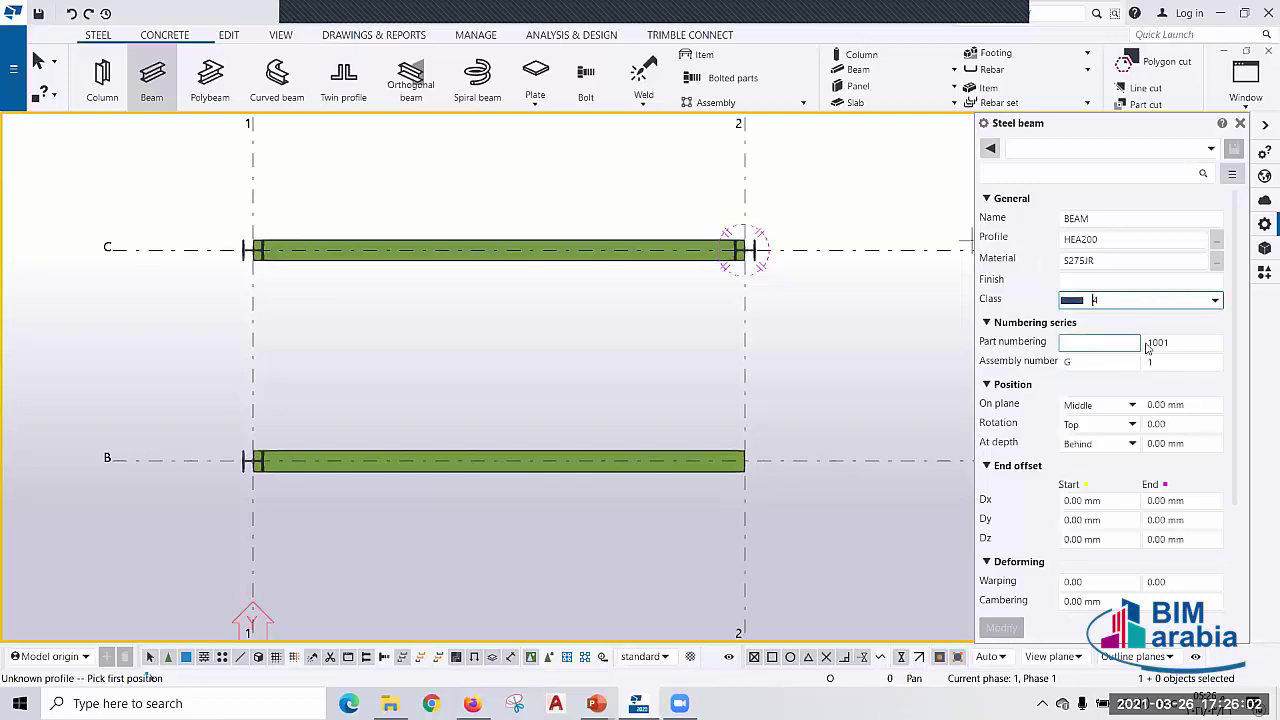
pyautogui.click(1097, 362)
pyautogui.write('B')
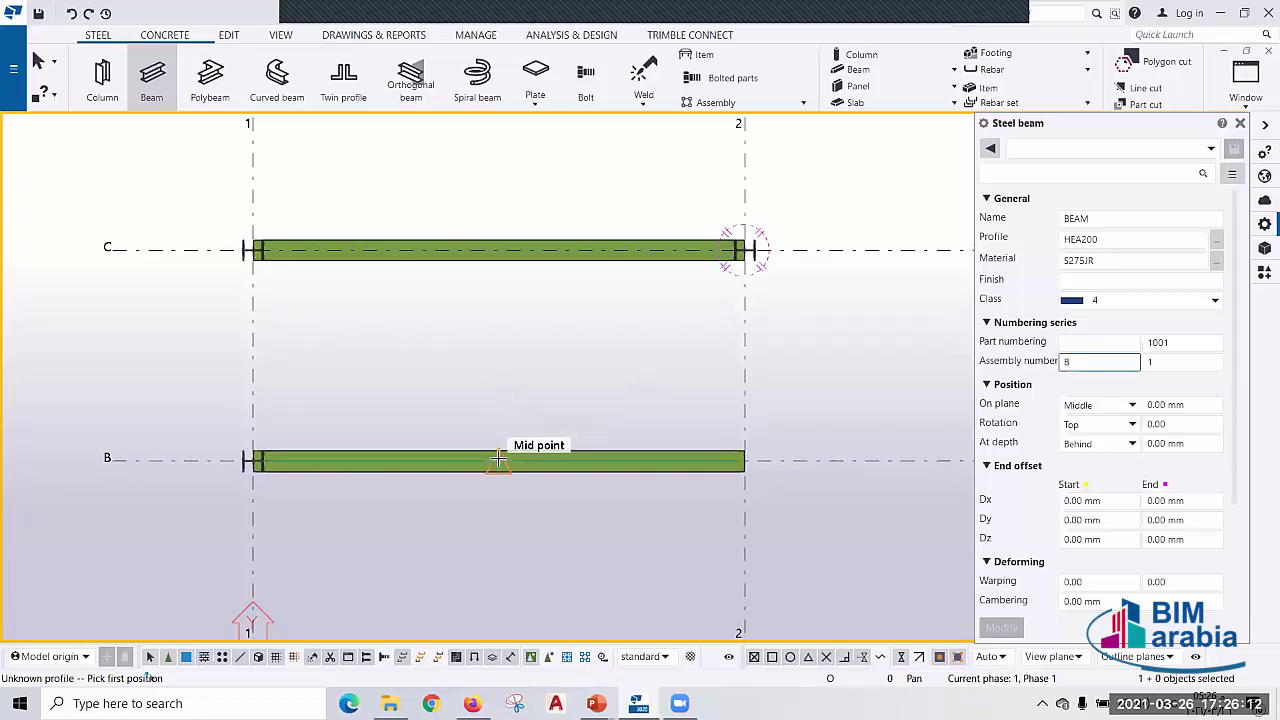
# - Place an HEA200 beam from the grid B girder midpoint to the grid C girder midpoint, then interrupt
pyautogui.click(496, 458)
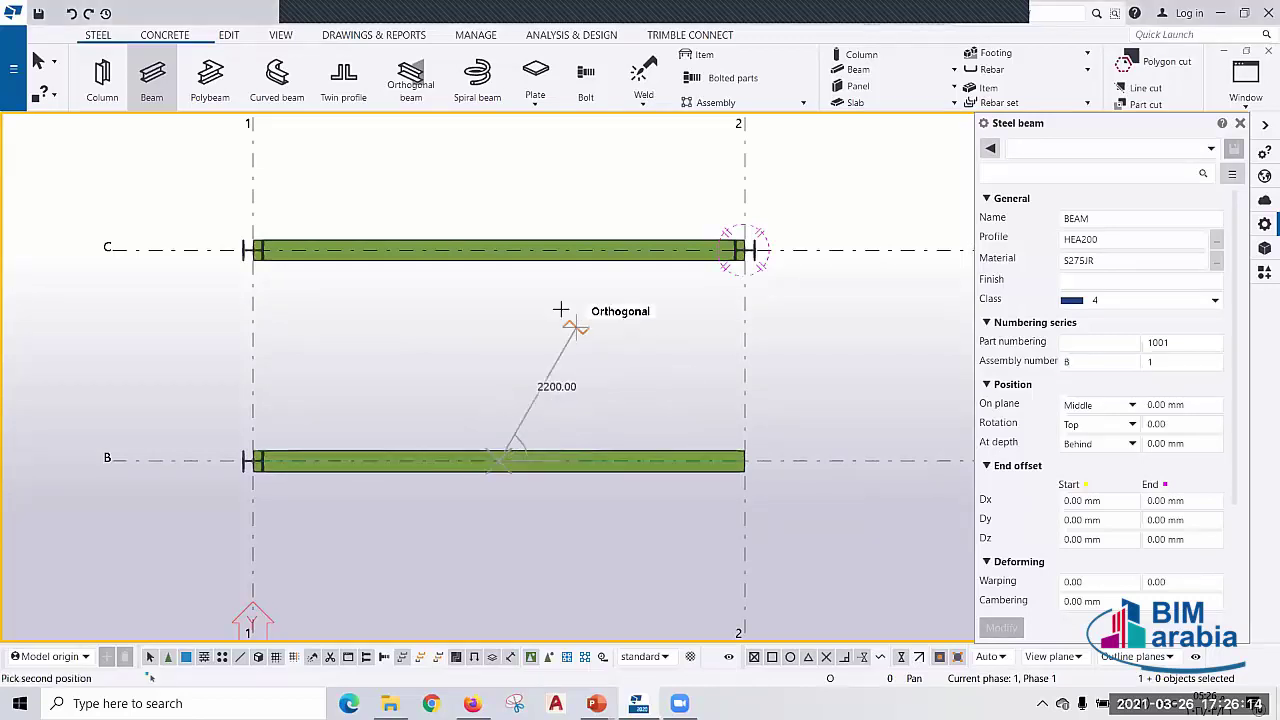
pyautogui.click(498, 249)
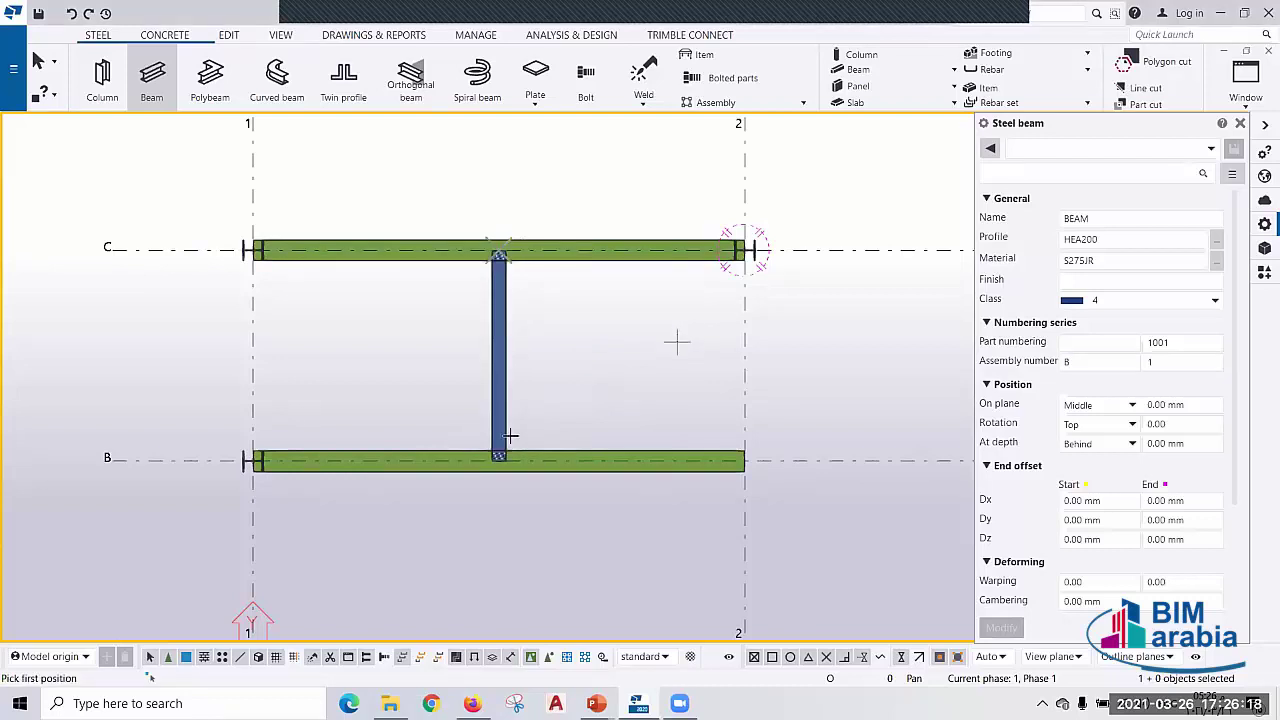
pyautogui.moveTo(498, 358); pyautogui.dragTo(420, 340, button='middle')
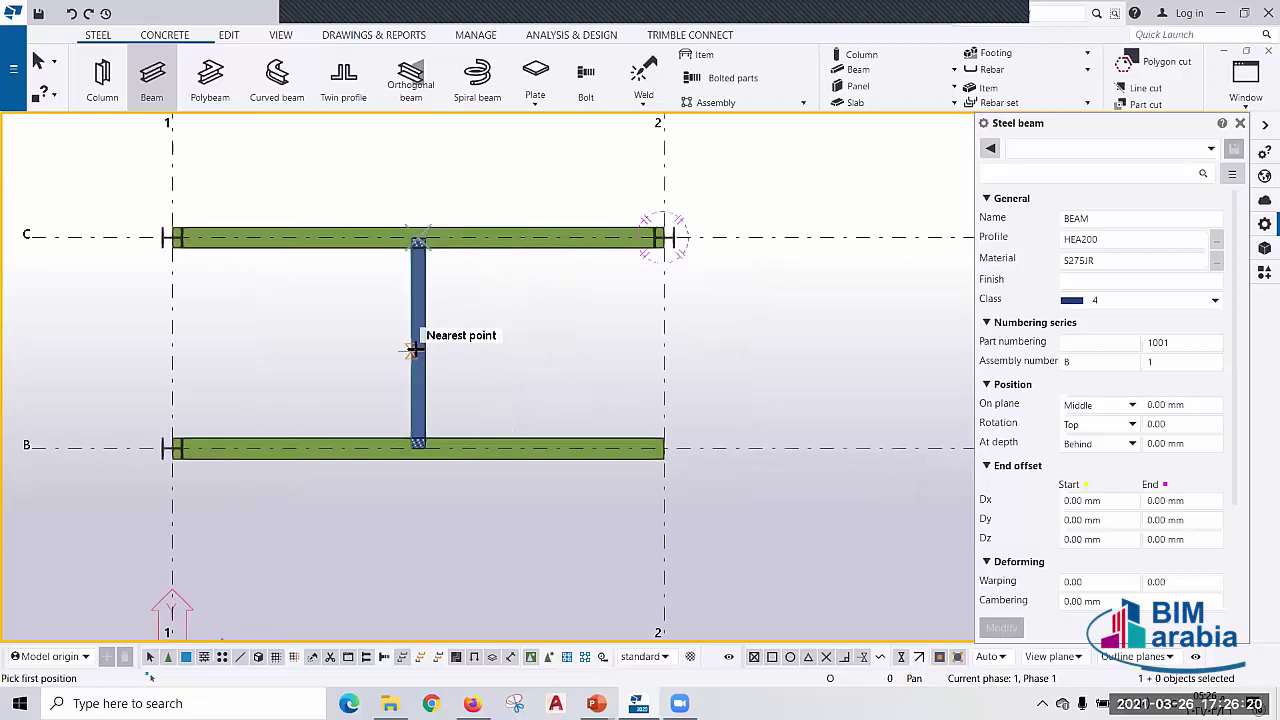
pyautogui.scroll(-3, 420, 335)
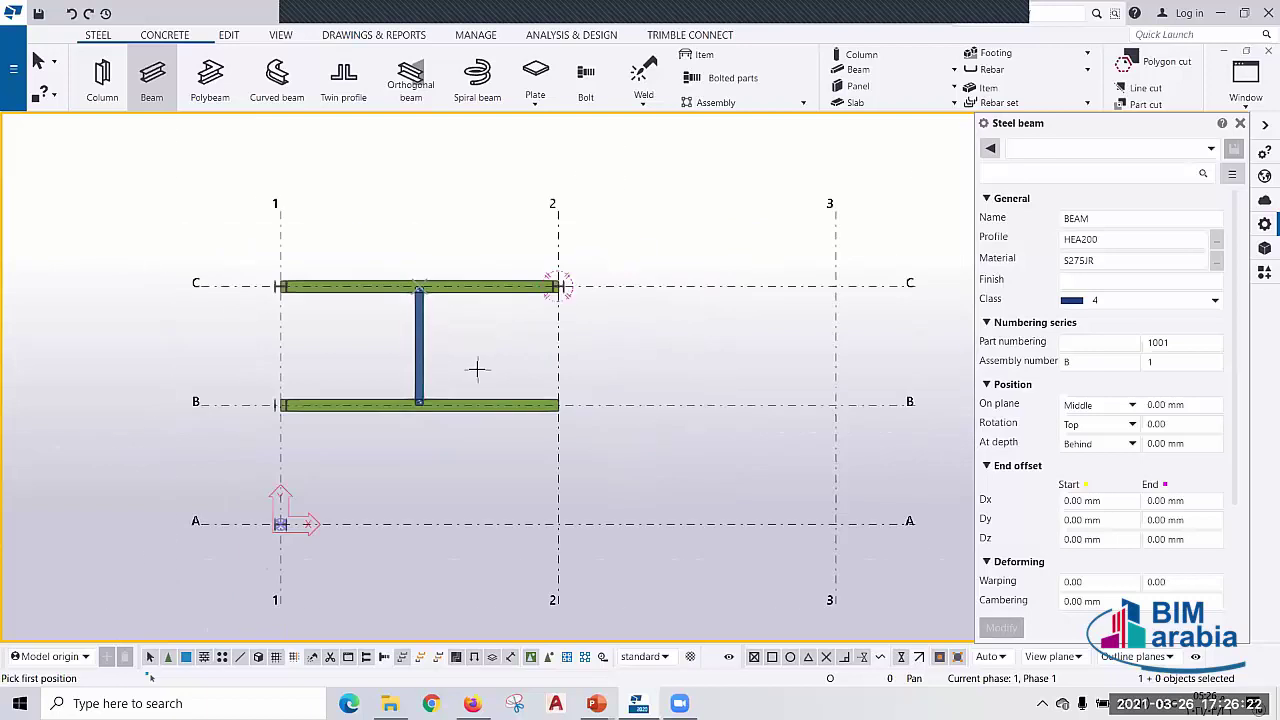
pyautogui.click(1240, 122)
pyautogui.rightClick(648, 228)
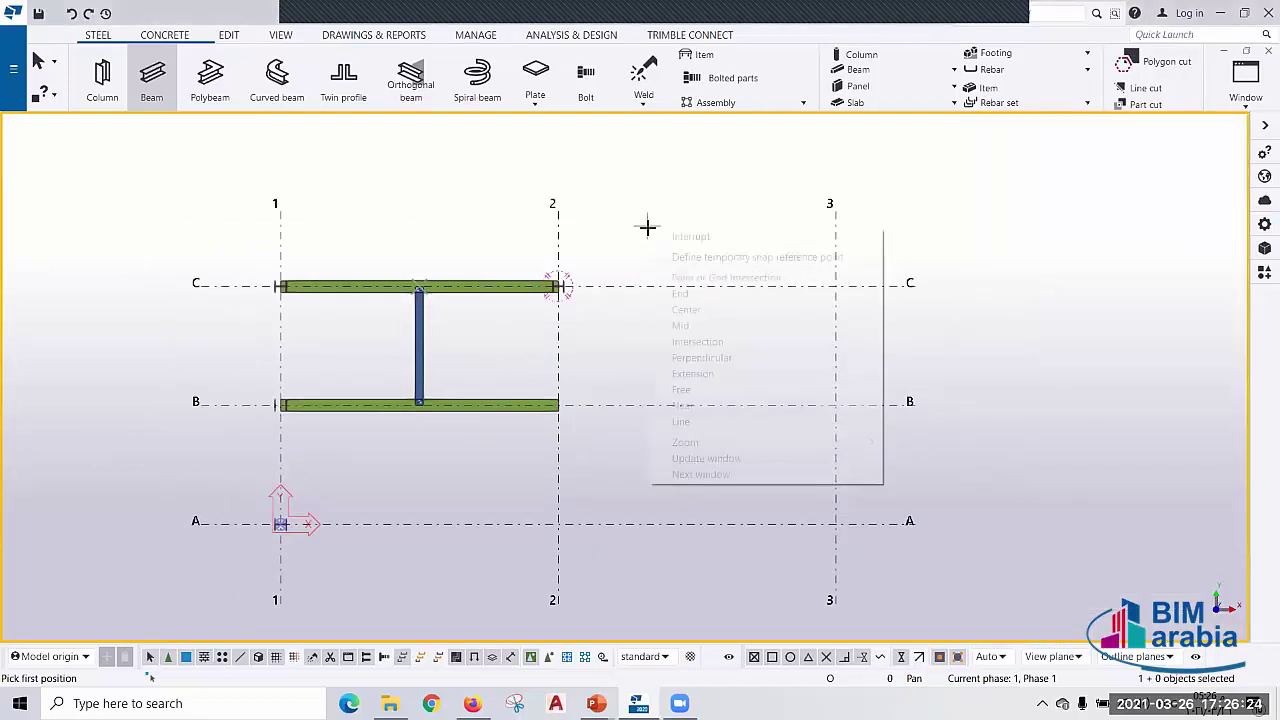
pyautogui.click(685, 236)
pyautogui.scroll(3, 560, 390)
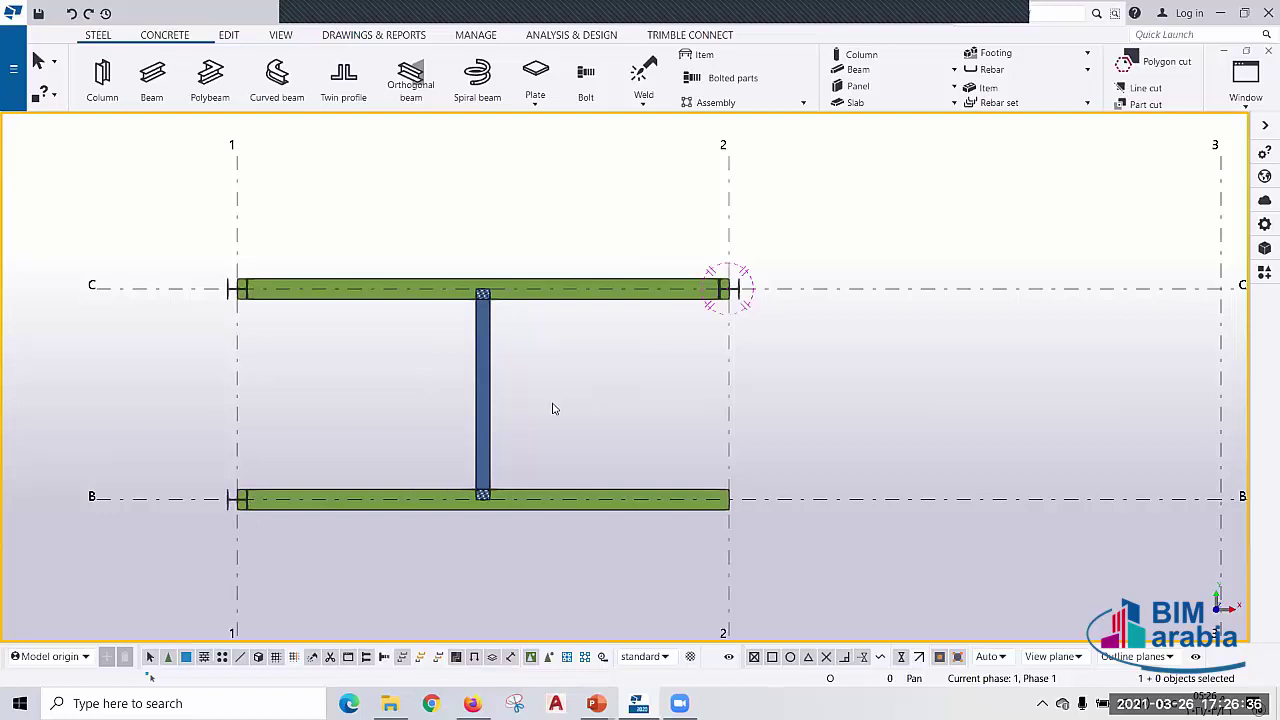
# - Draw a zigzag HEA200 polybeam between grids 2 and 3 through B/3, ending on line A
pyautogui.click(210, 80)
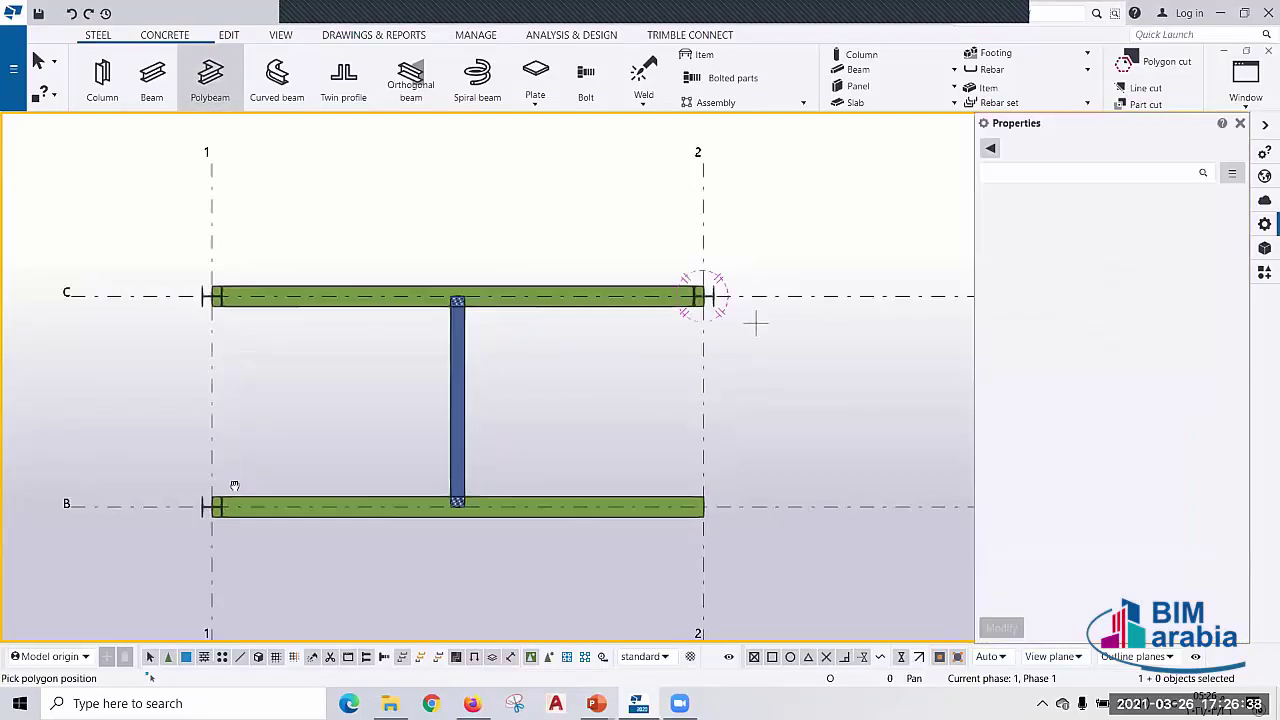
pyautogui.moveTo(757, 322); pyautogui.dragTo(176, 495, button='middle')
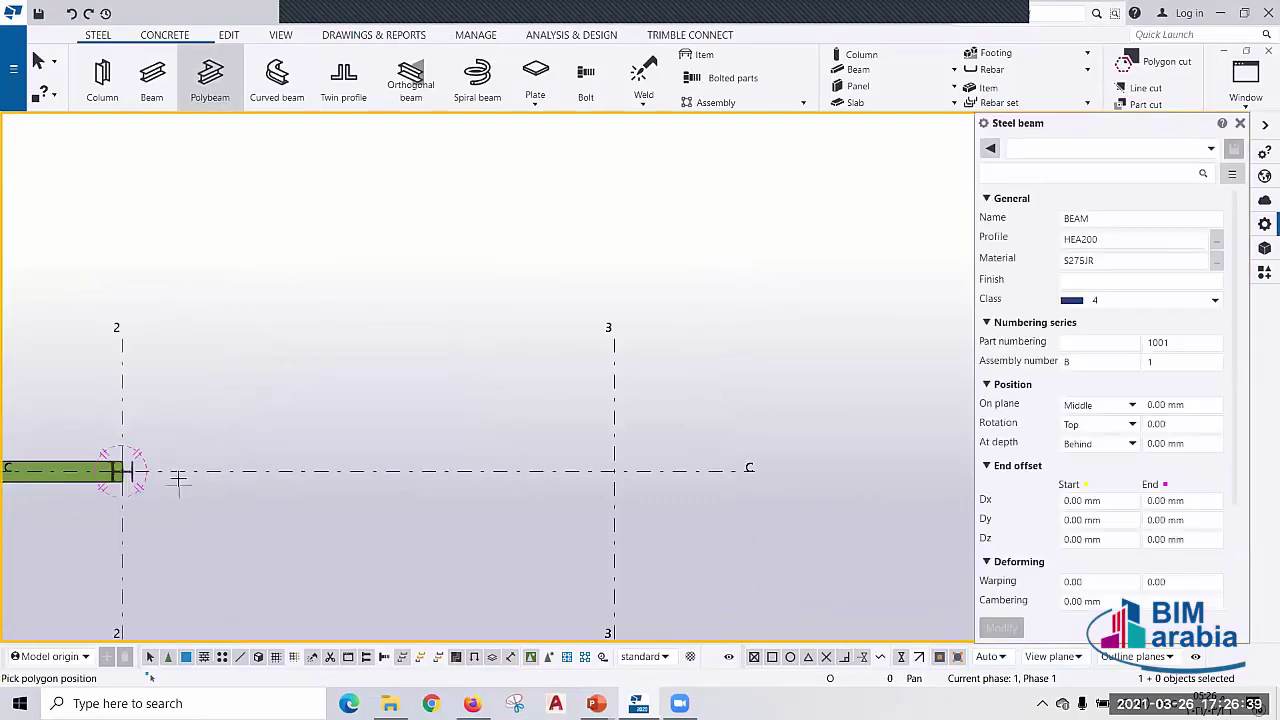
pyautogui.click(176, 470)
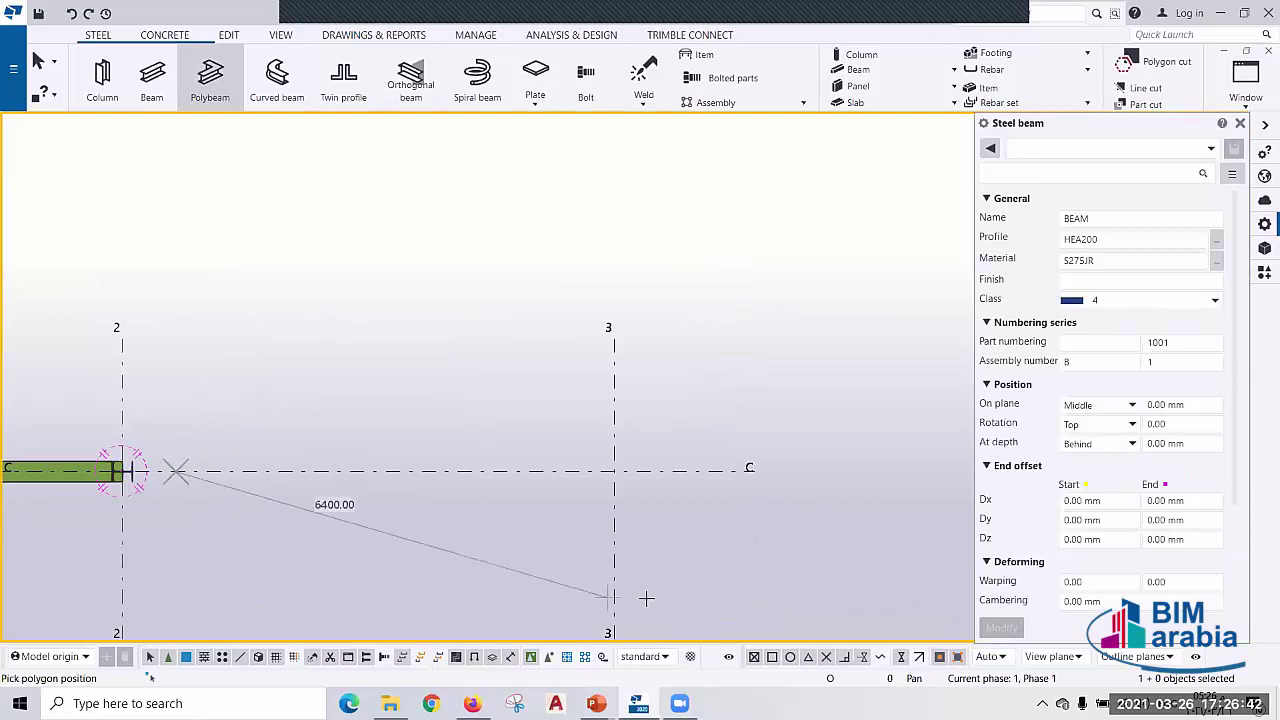
pyautogui.click(611, 563)
pyautogui.moveTo(611, 563); pyautogui.dragTo(717, 283, button='middle')
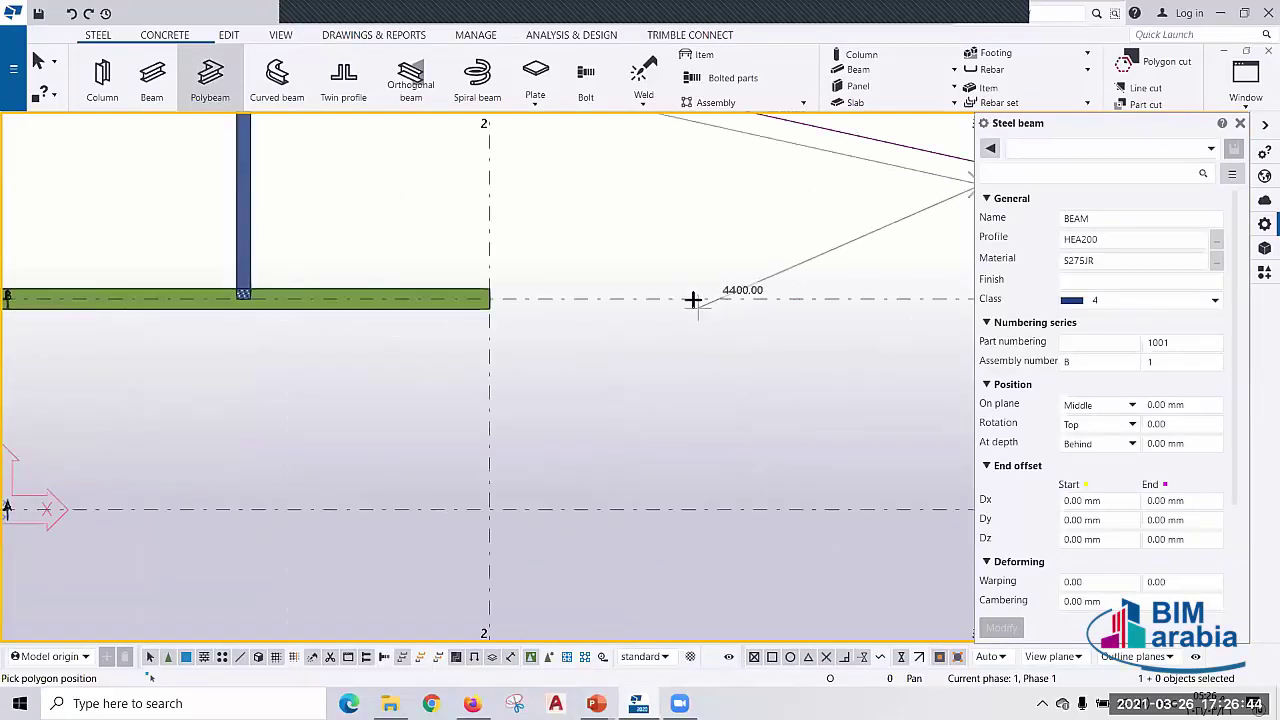
pyautogui.click(692, 186)
pyautogui.scroll(-2, 380, 477)
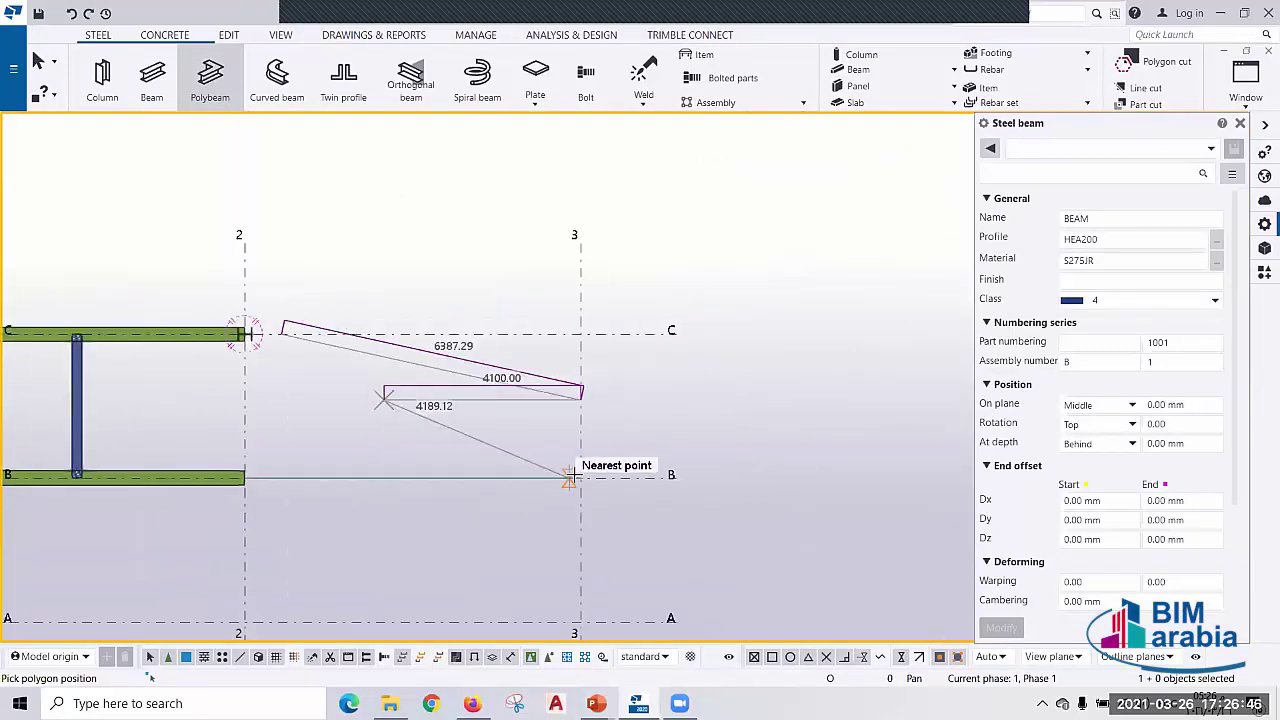
pyautogui.click(568, 478)
pyautogui.moveTo(477, 590); pyautogui.dragTo(491, 486, button='middle')
pyautogui.click(483, 519)
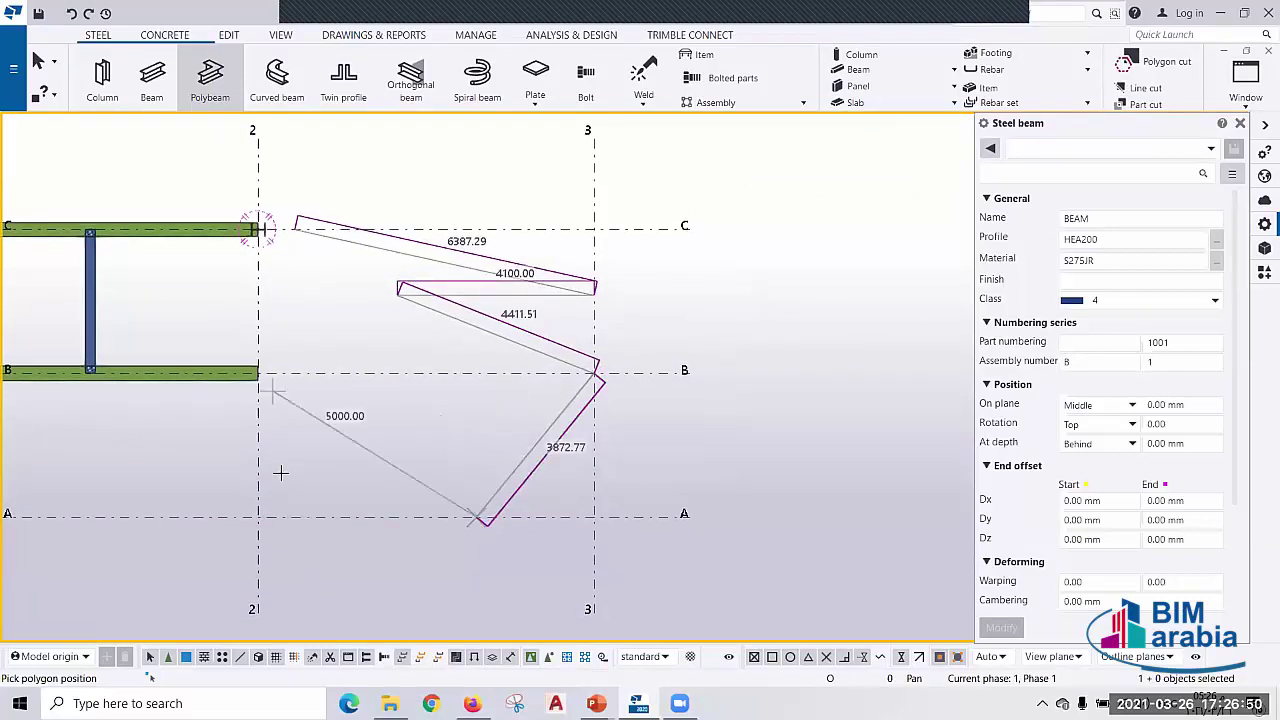
pyautogui.middleClick(500, 407)
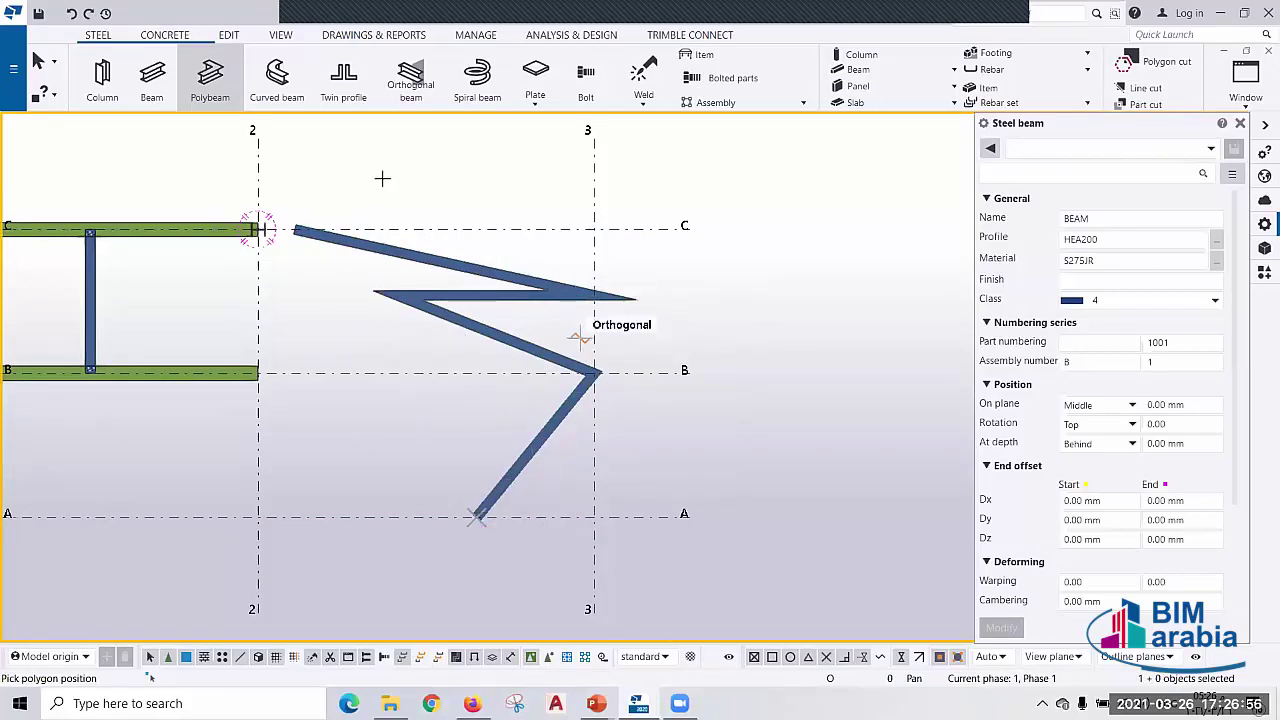
pyautogui.click(277, 78)
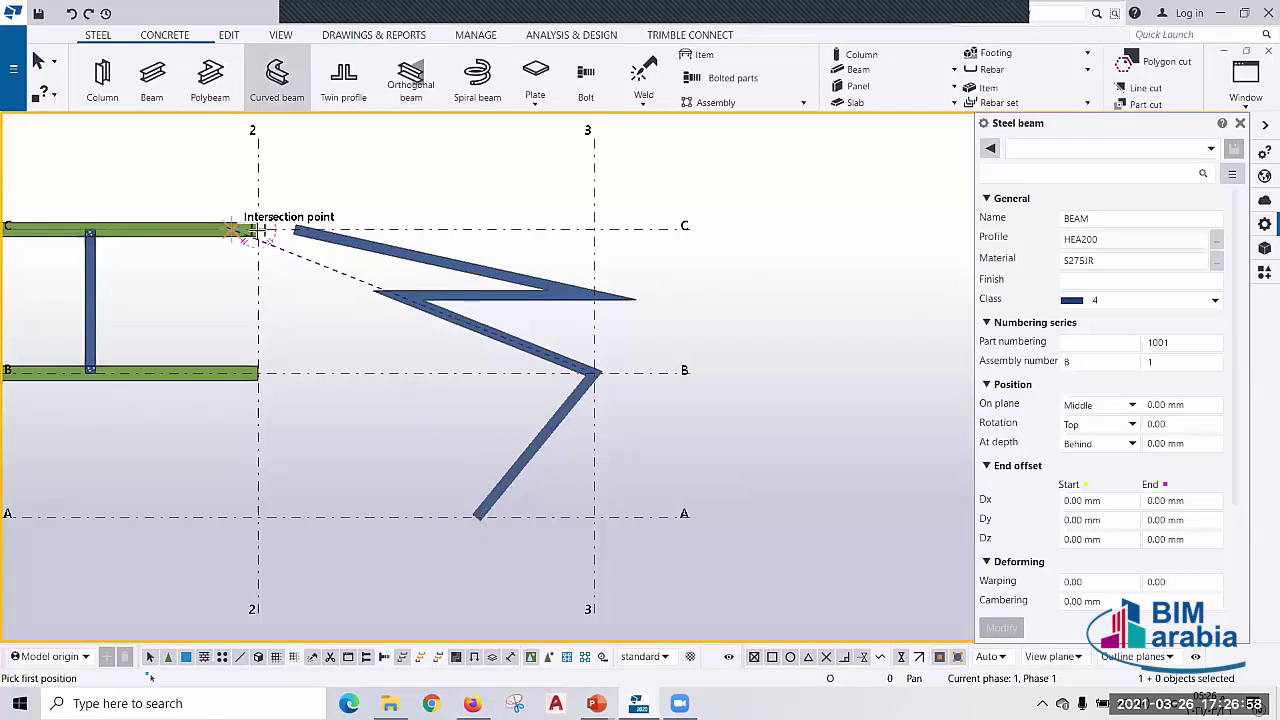
# - Draw a curved beam from grid 2/C through 2/B to its end point
pyautogui.click(258, 228)
pyautogui.click(258, 372)
pyautogui.click(378, 372)
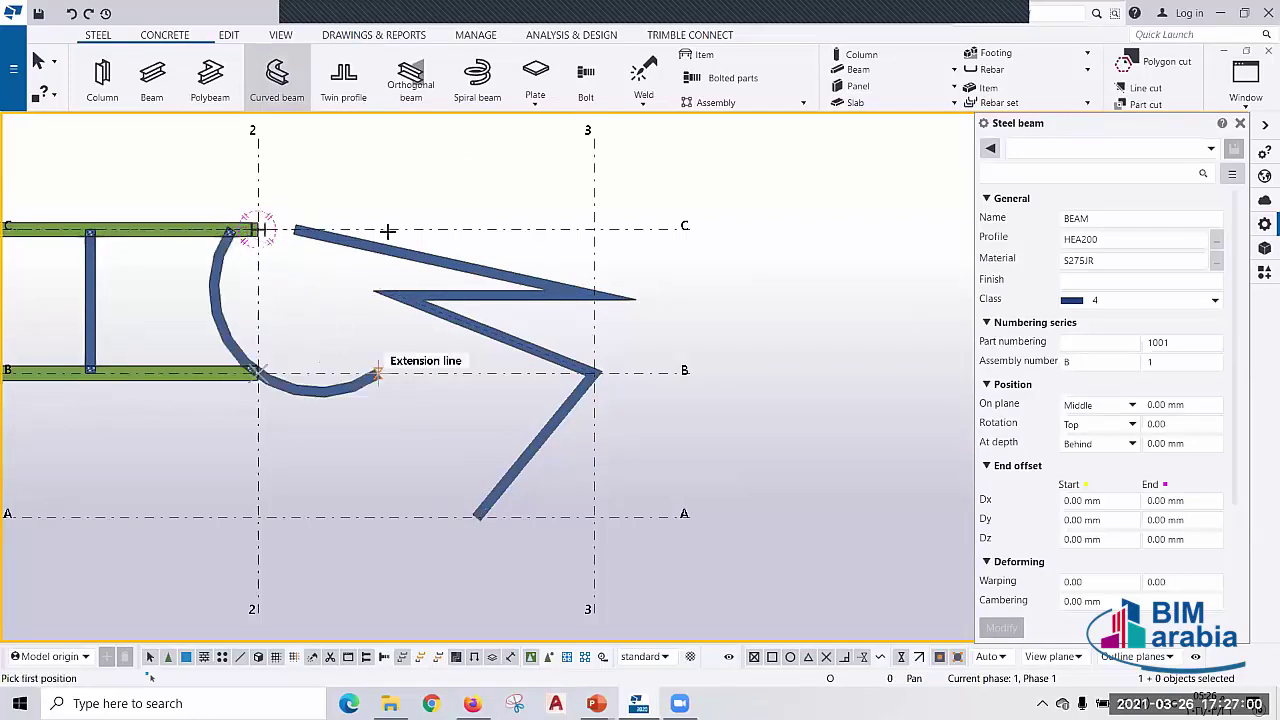
pyautogui.click(357, 85)
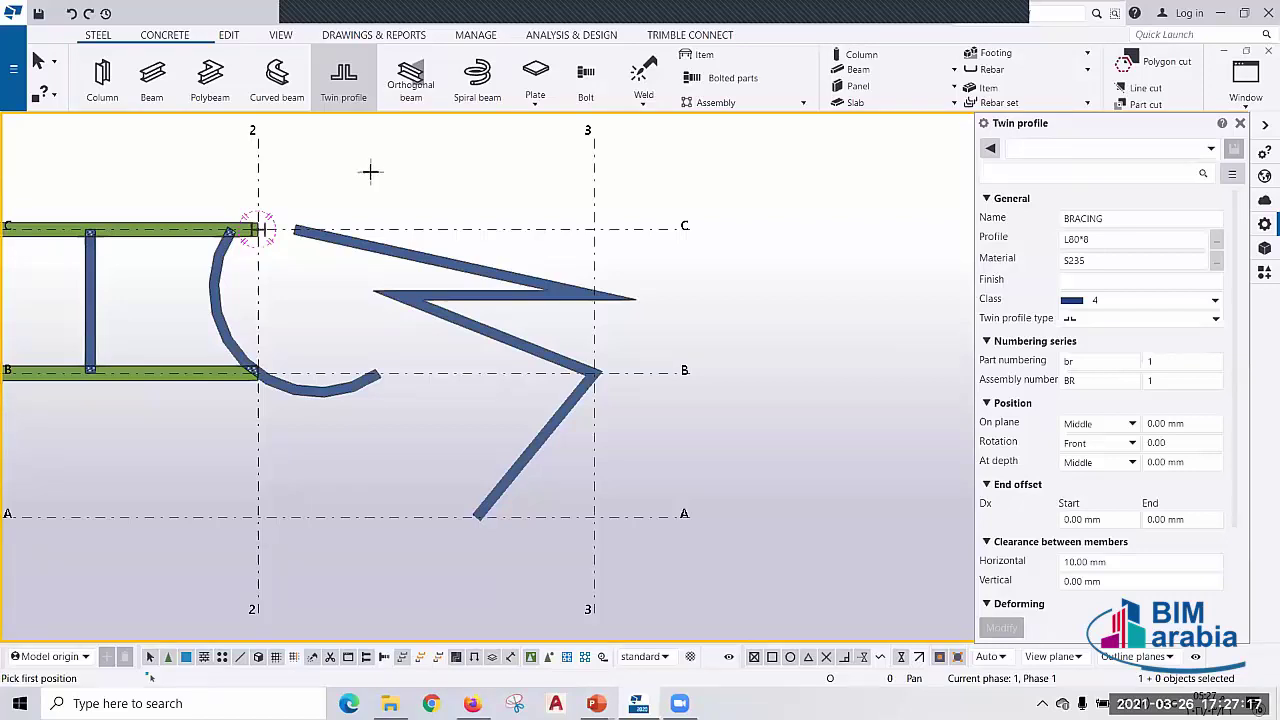
# - Place an L80*8 twin-angle BRACING member on axis A from grid 2 to 3, then inspect it in 3D
pyautogui.click(258, 517)
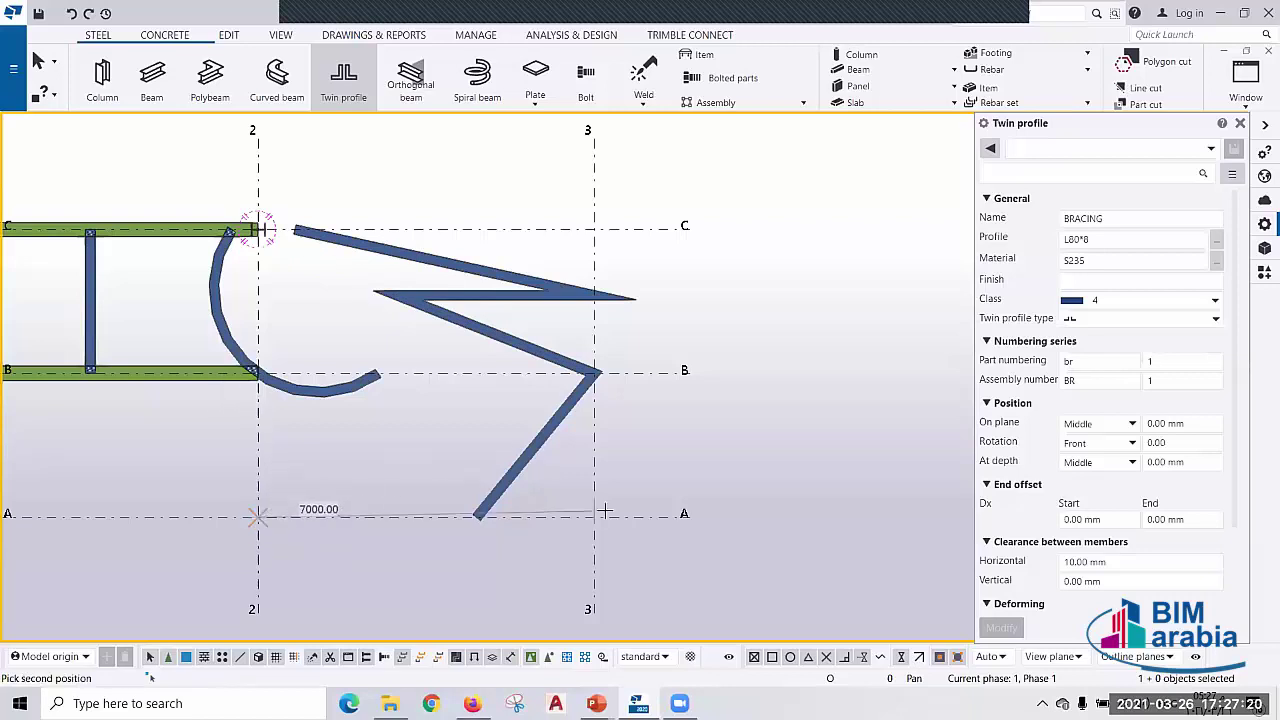
pyautogui.click(592, 517)
pyautogui.scroll(5, 303, 563)
pyautogui.rightClick(343, 284)
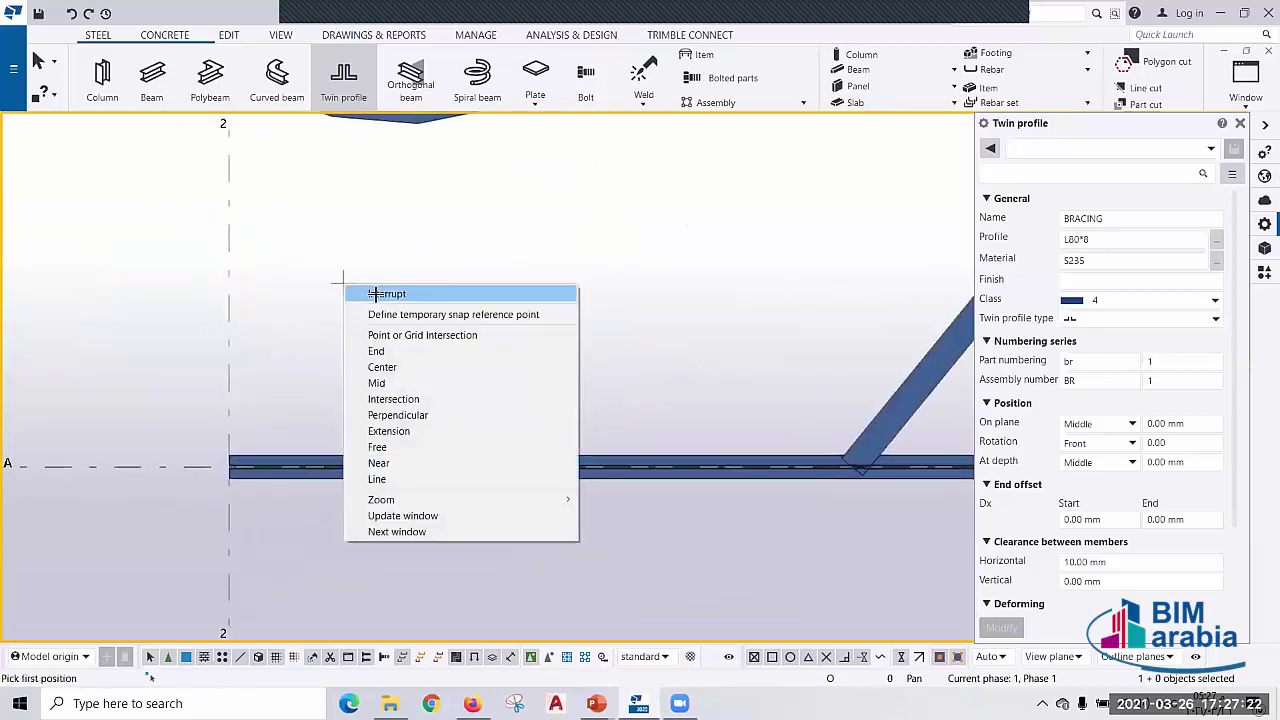
pyautogui.click(375, 291)
pyautogui.moveTo(269, 494)
pyautogui.keyDown('ctrl'); pyautogui.mouseDown(button='middle')
pyautogui.moveTo(381, 396)
pyautogui.moveTo(426, 446)
pyautogui.moveTo(163, 600)
pyautogui.mouseUp(button='middle'); pyautogui.keyUp('ctrl')
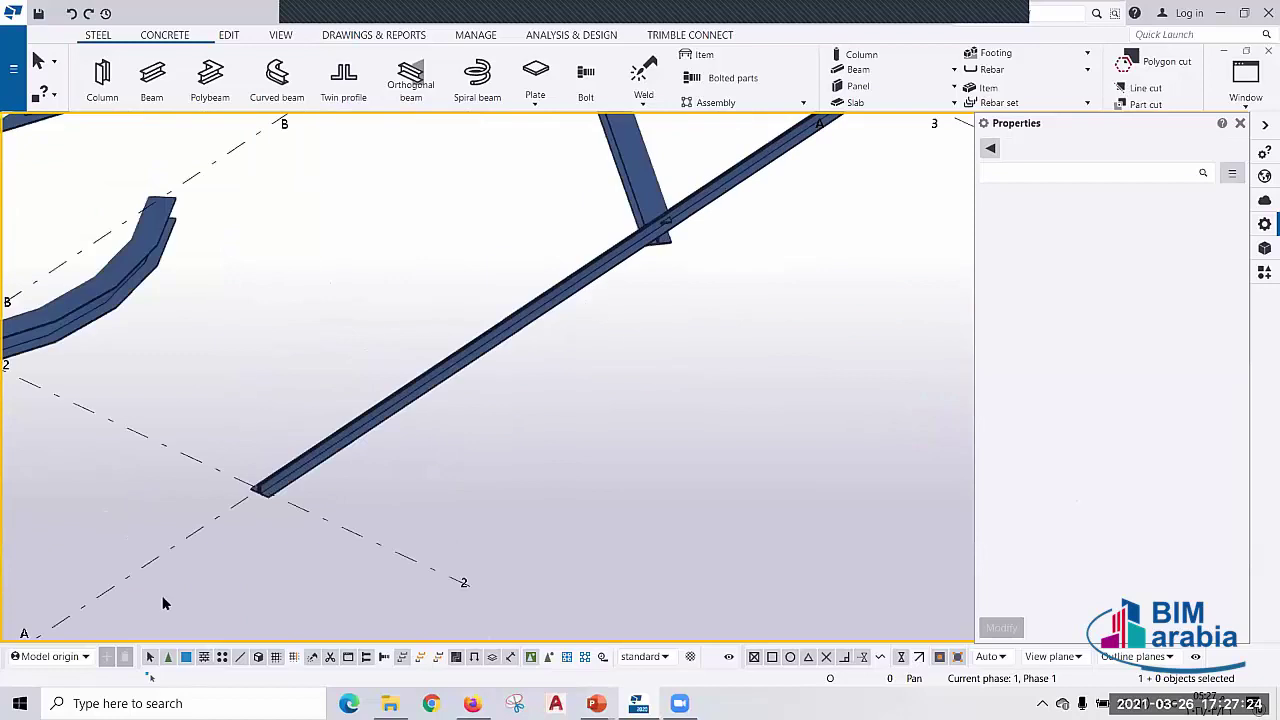
pyautogui.scroll(4, 343, 477)
pyautogui.scroll(3, 273, 426)
pyautogui.scroll(3, 273, 430)
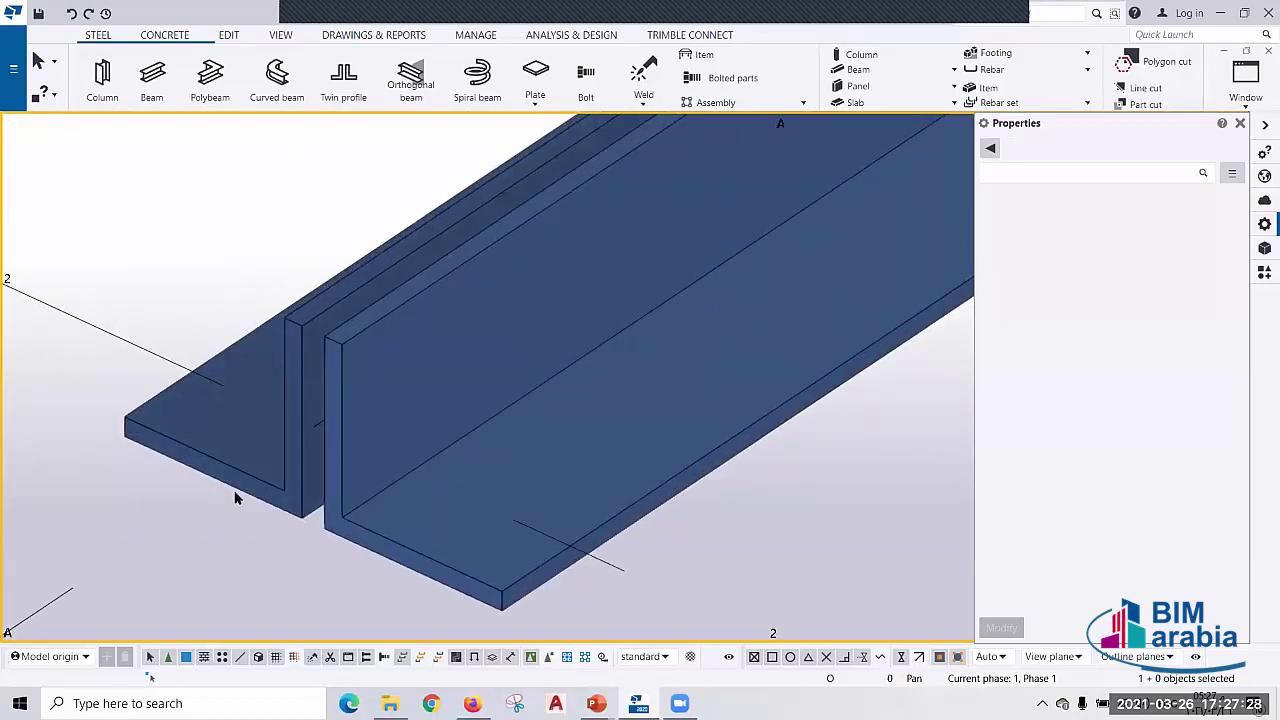
pyautogui.scroll(-4, 236, 497)
pyautogui.scroll(-2, 262, 565)
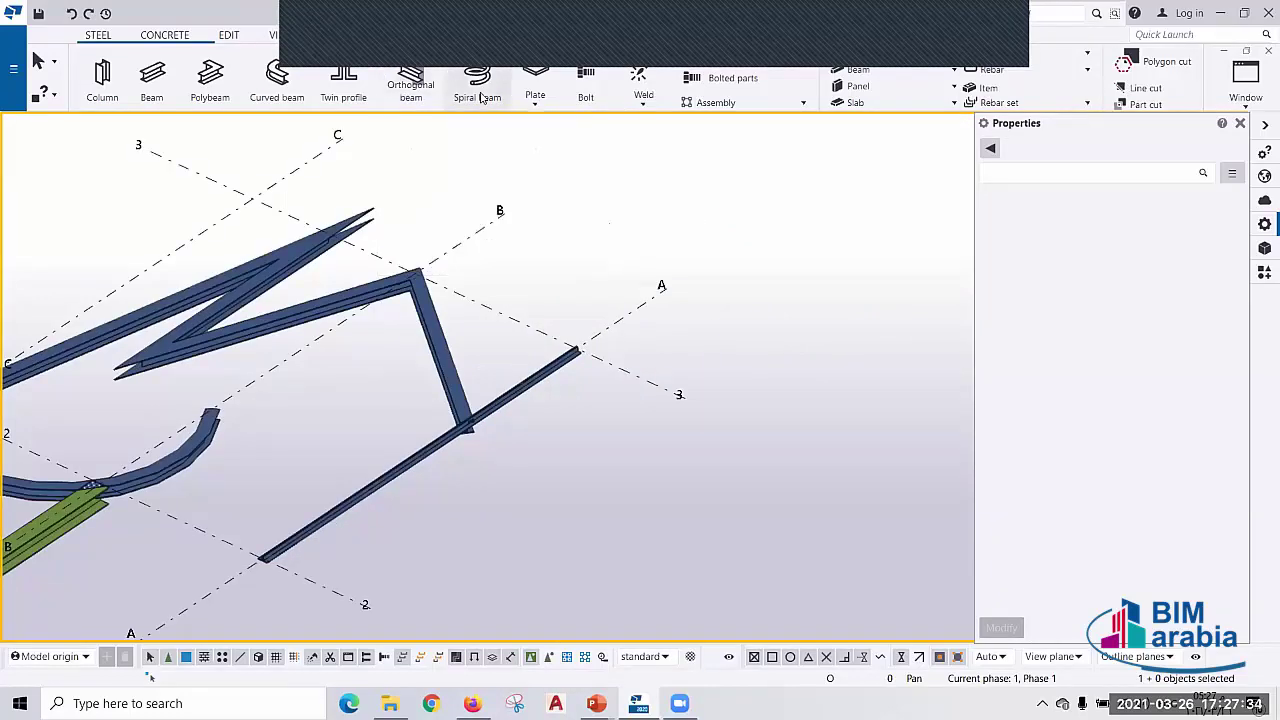
# - In plan view, draw a five-corner PL10 contour plate between gridlines 1 and 2 below axis B
pyautogui.click(545, 77)
pyautogui.moveTo(457, 286); pyautogui.dragTo(509, 441, button='middle')
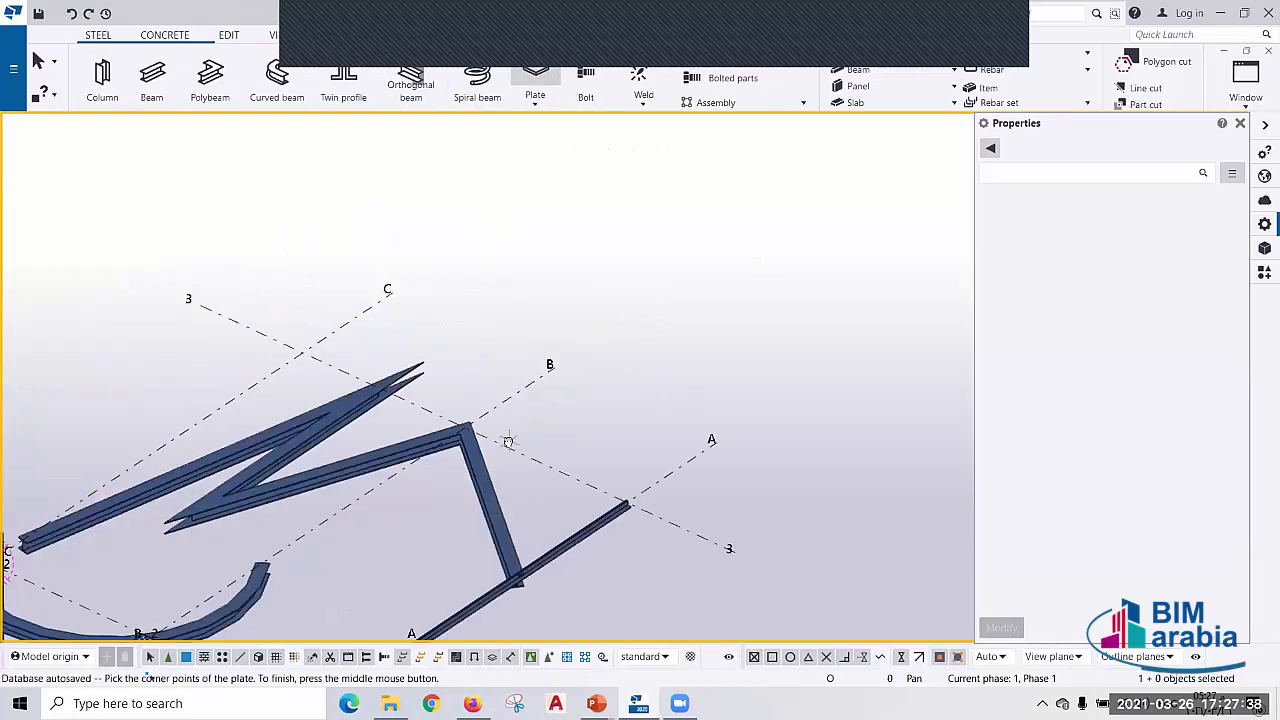
pyautogui.scroll(4, 386, 477)
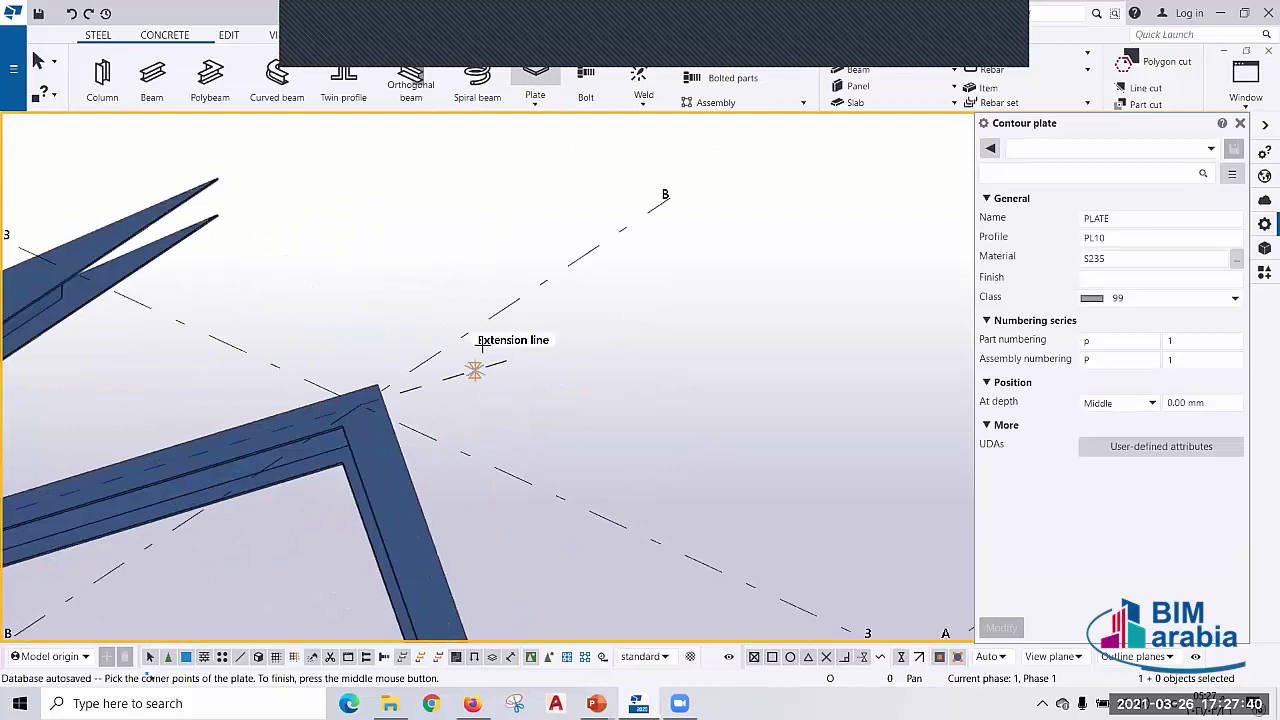
pyautogui.hotkey('ctrl', 'p')
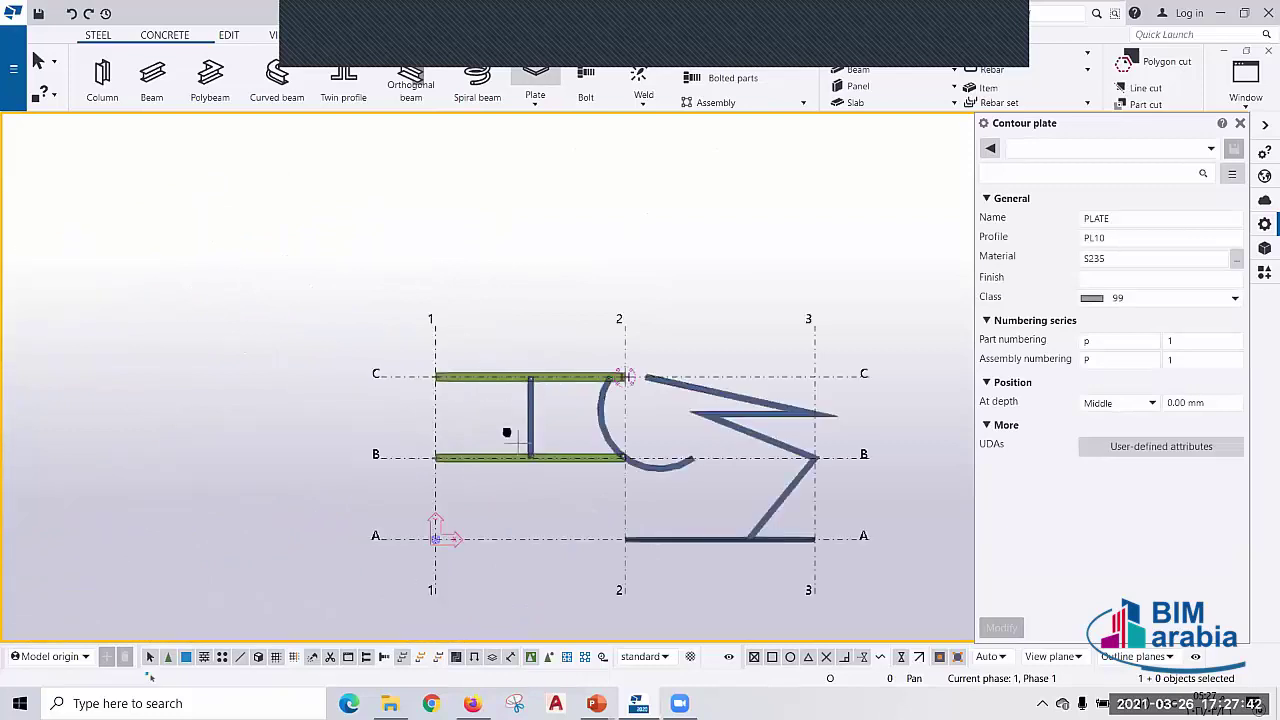
pyautogui.scroll(3, 506, 434)
pyautogui.scroll(2, 472, 409)
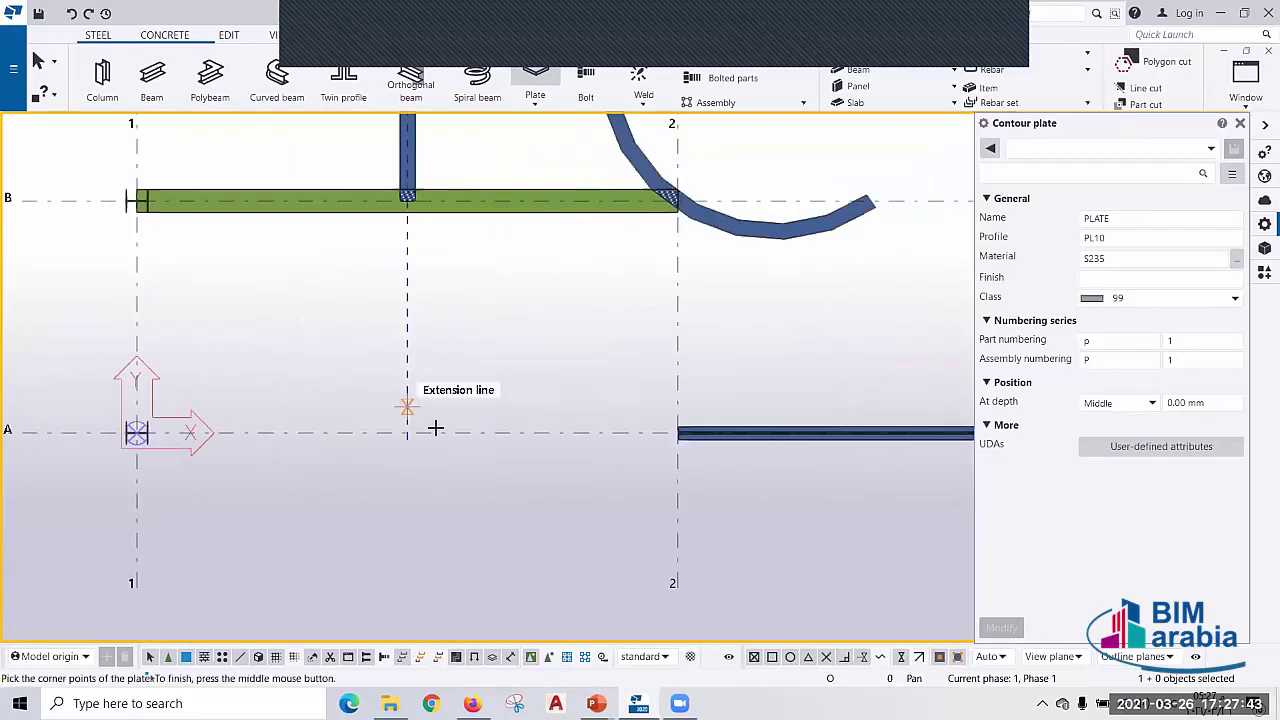
pyautogui.click(302, 432)
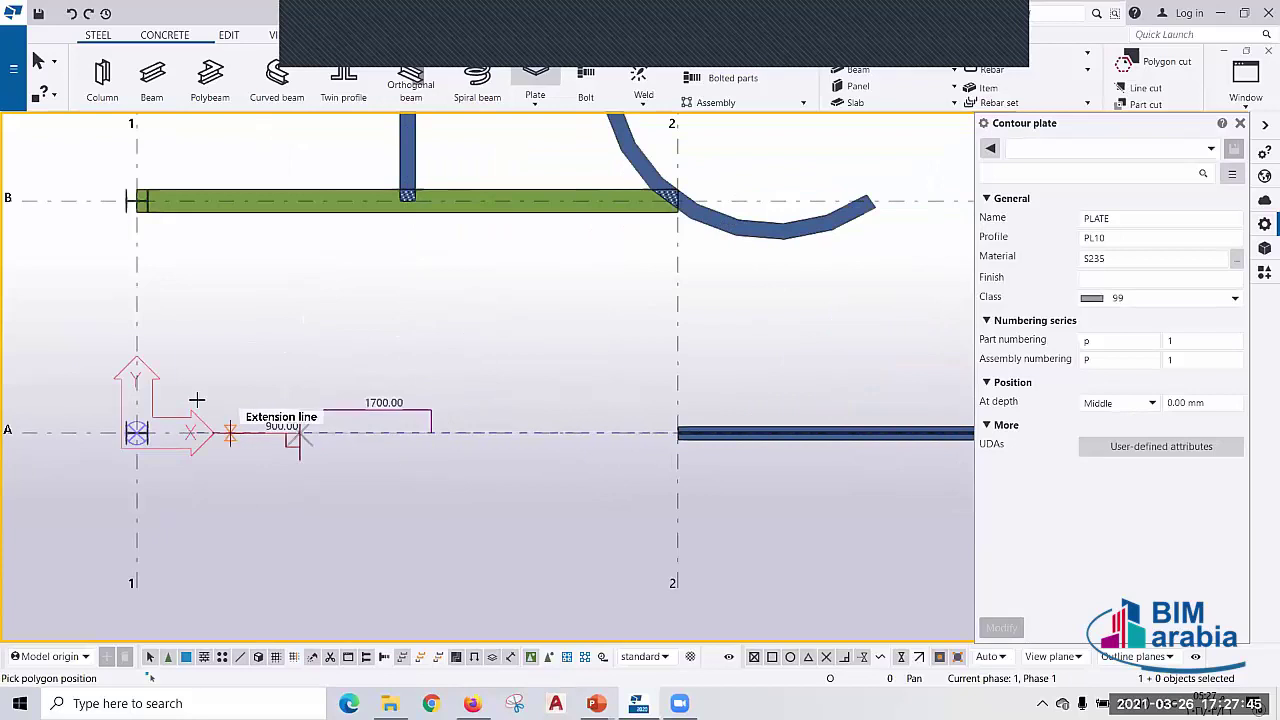
pyautogui.click(137, 350)
pyautogui.click(368, 213)
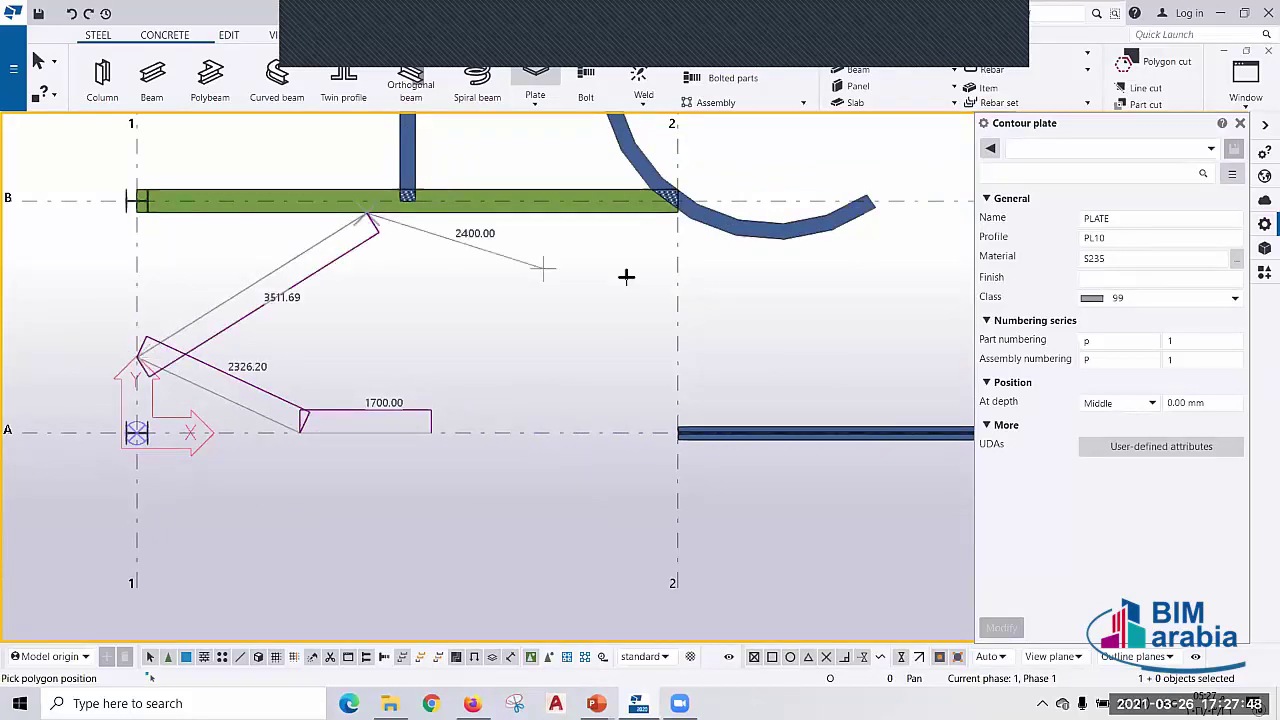
pyautogui.click(677, 286)
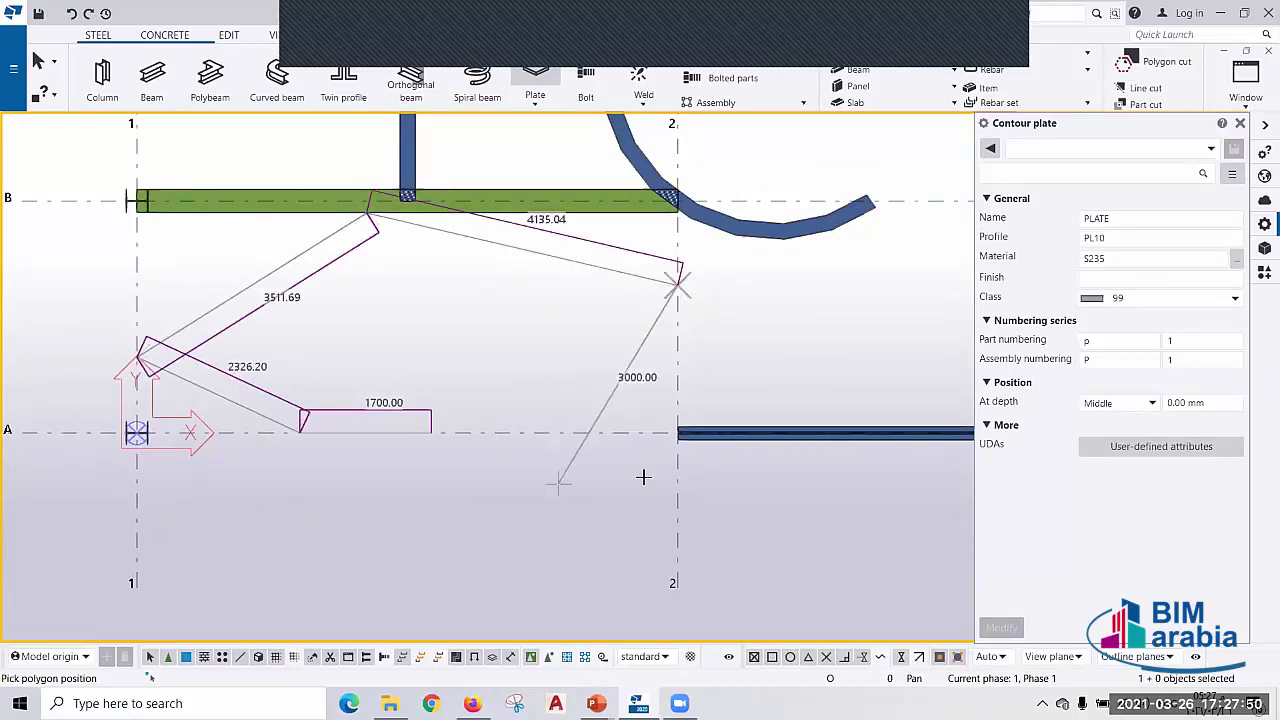
pyautogui.click(678, 510)
pyautogui.middleClick(494, 366)
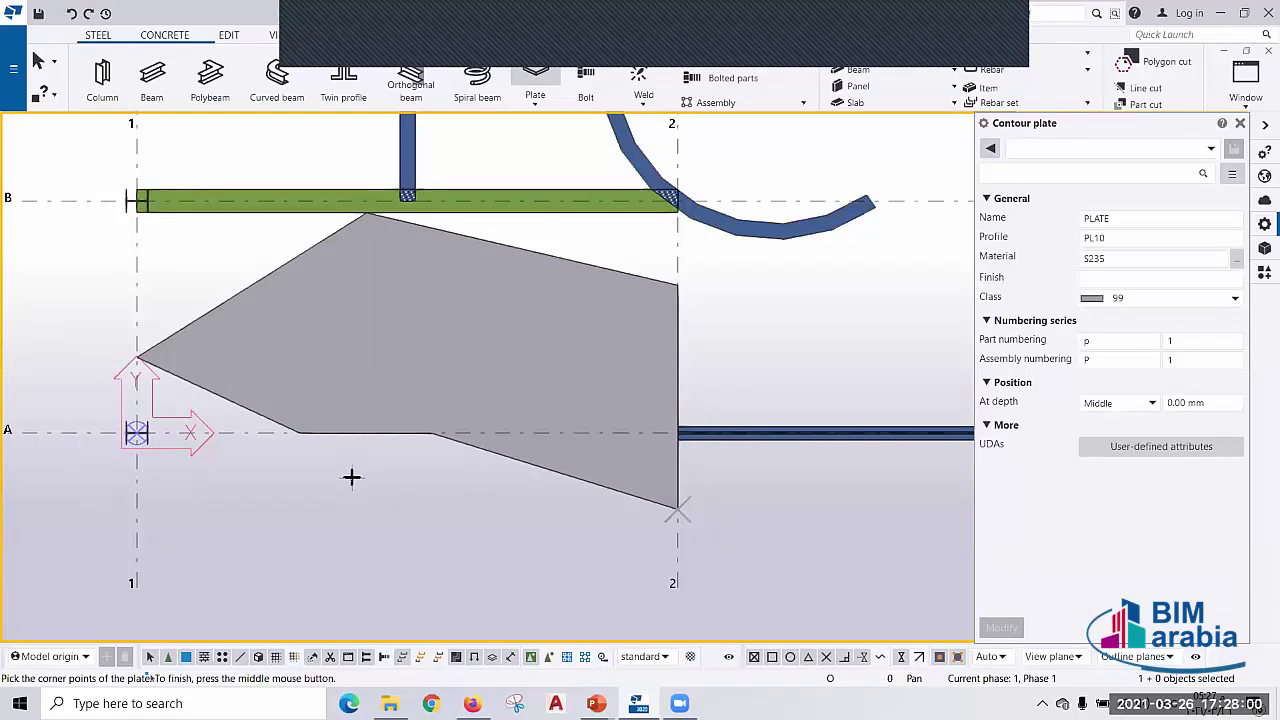
# - Interrupt the plate command and delete the new contour plate
pyautogui.rightClick(760, 273)
pyautogui.click(790, 282)
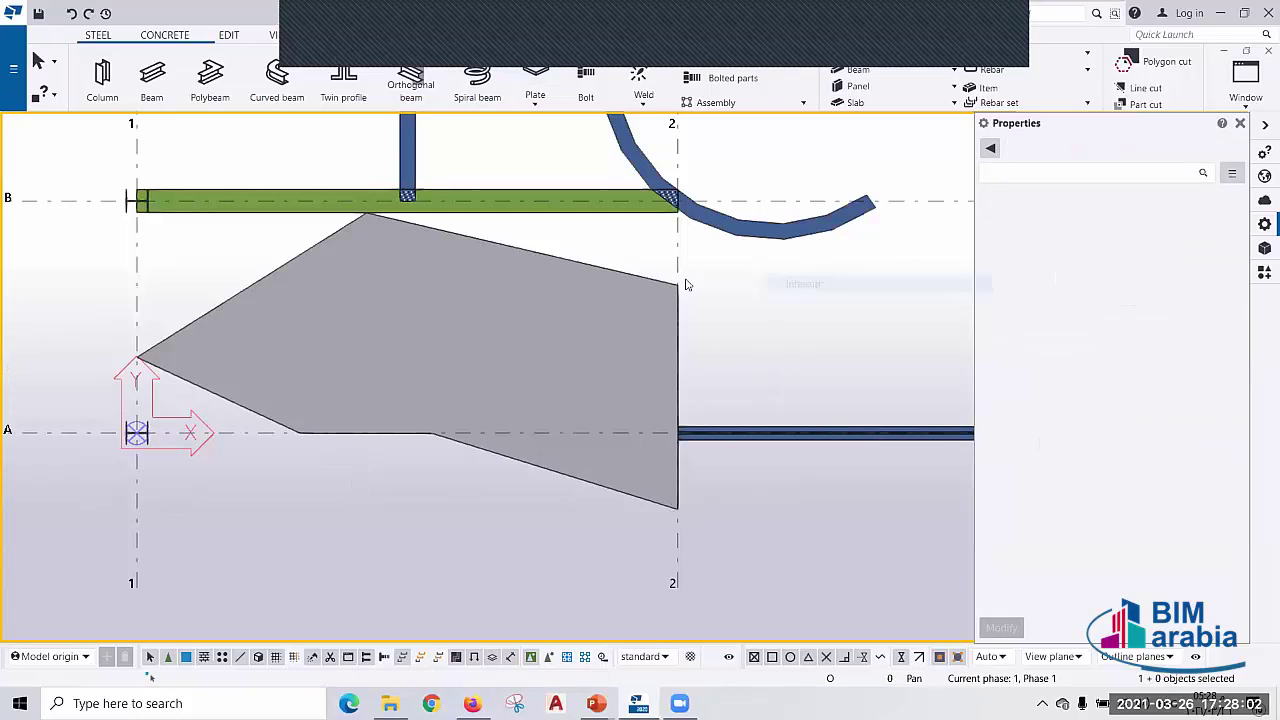
pyautogui.click(658, 290)
pyautogui.press('Delete')
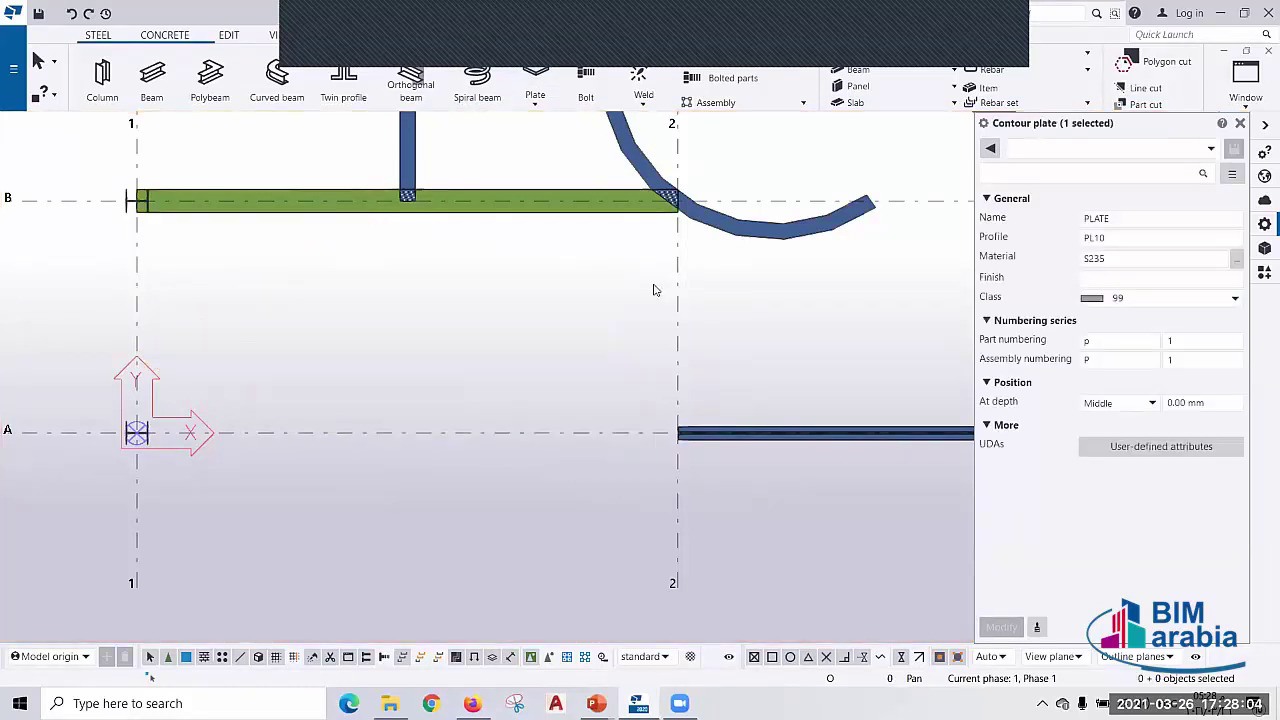
pyautogui.scroll(-1, 466, 477)
pyautogui.scroll(-3, 414, 477)
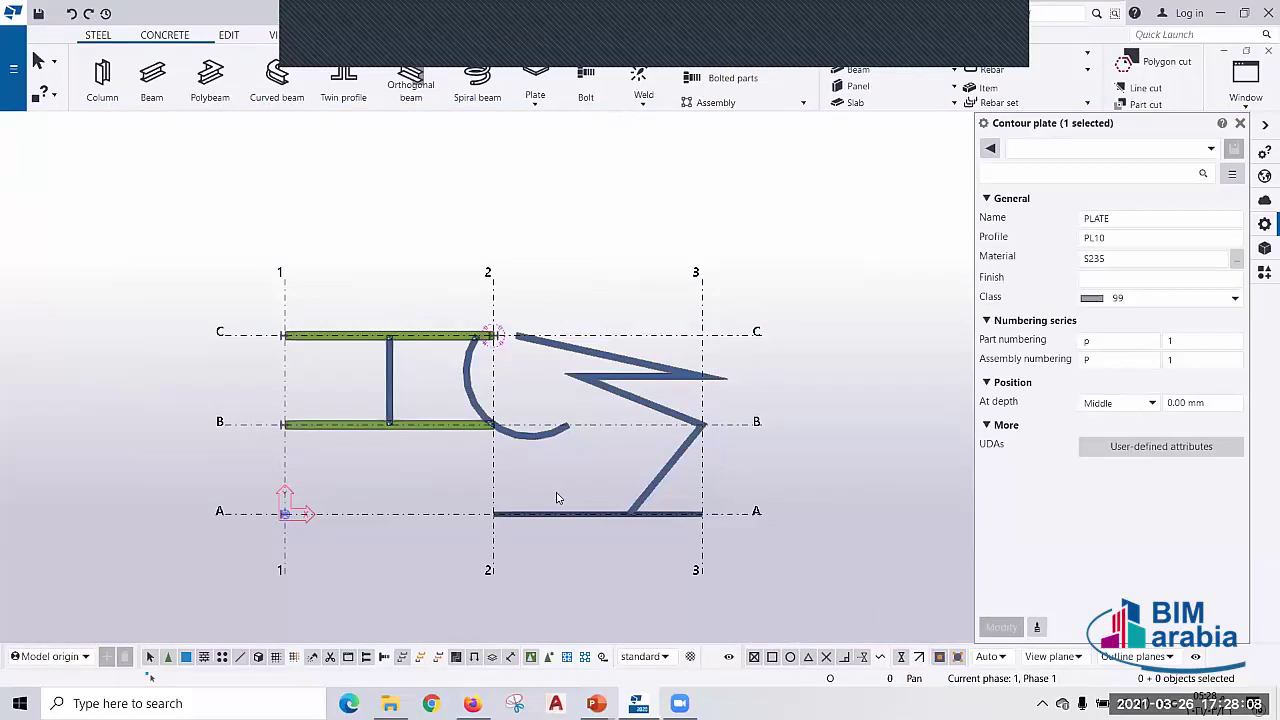
pyautogui.moveTo(596, 703)
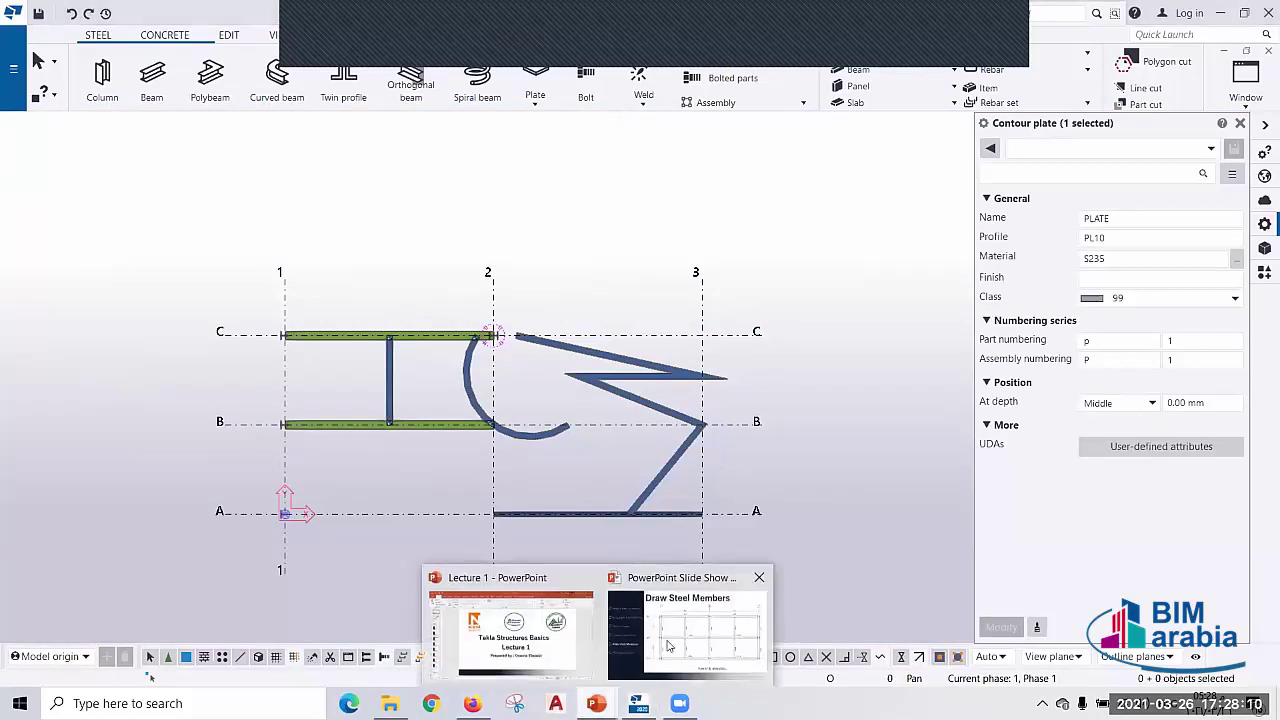
# - Show the Draw Steel Members slide with the EL.(3000) HEA300/HEA200 framing plan
pyautogui.click(669, 646)
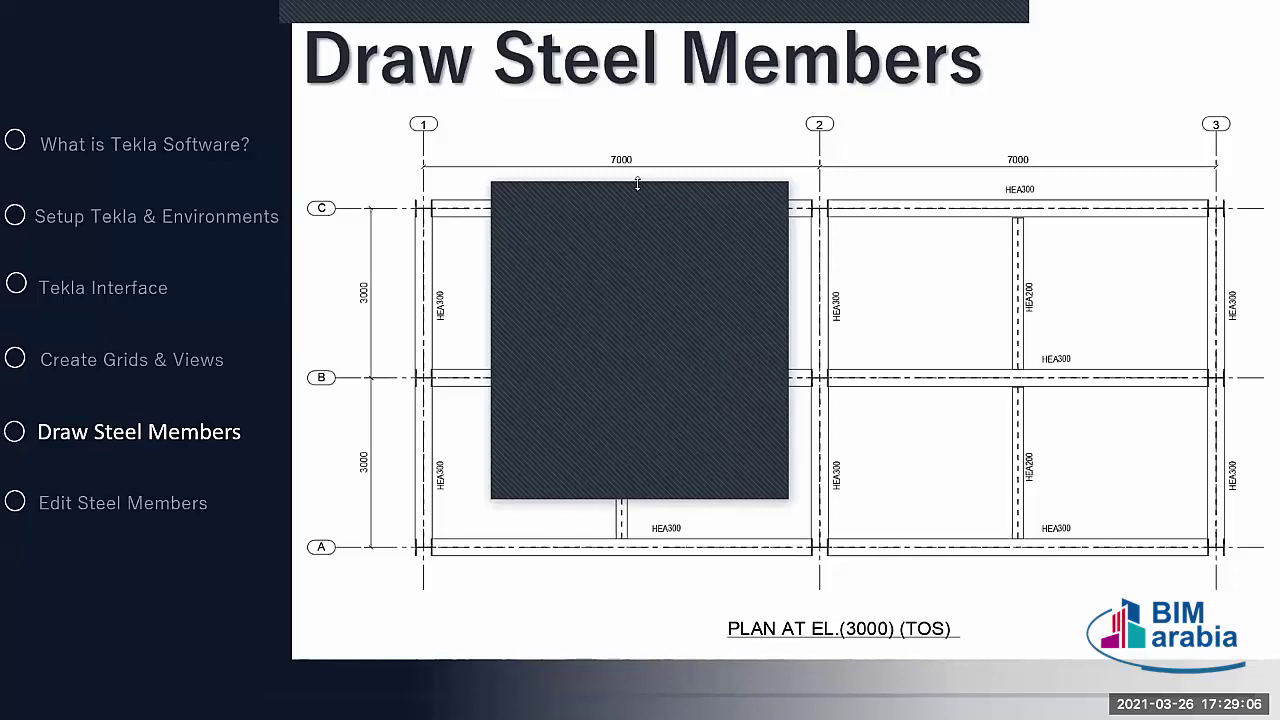
pyautogui.moveTo(637, 183); pyautogui.dragTo(637, 22)
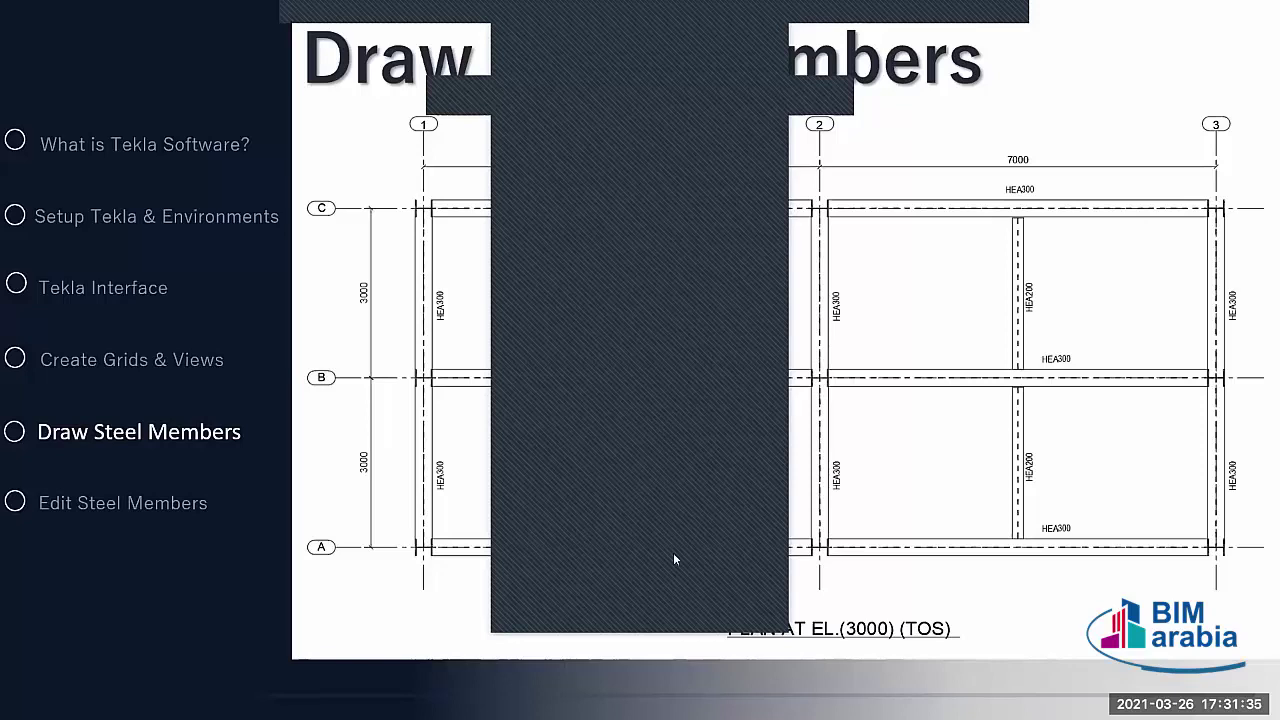
# - Return to the Tekla model in 3D view and centre the columns and girders
pyautogui.hotkey('alt', 'Tab')
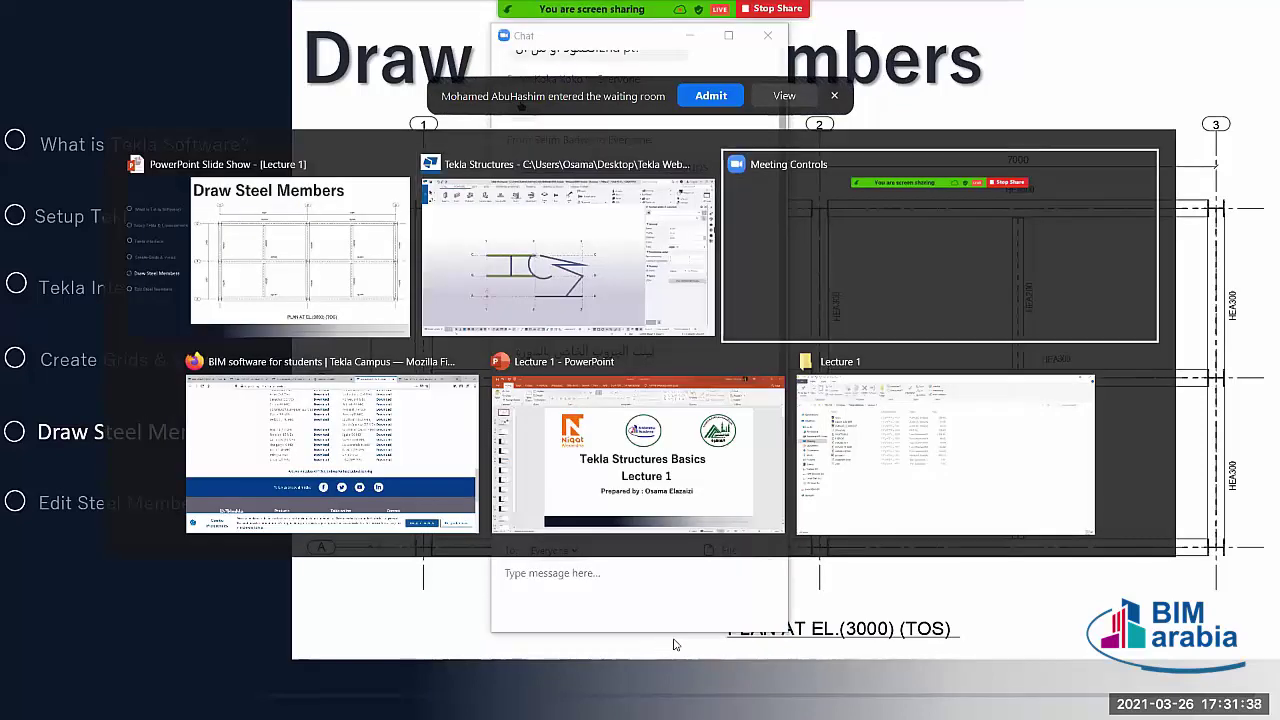
pyautogui.hotkey('alt', 'Tab')
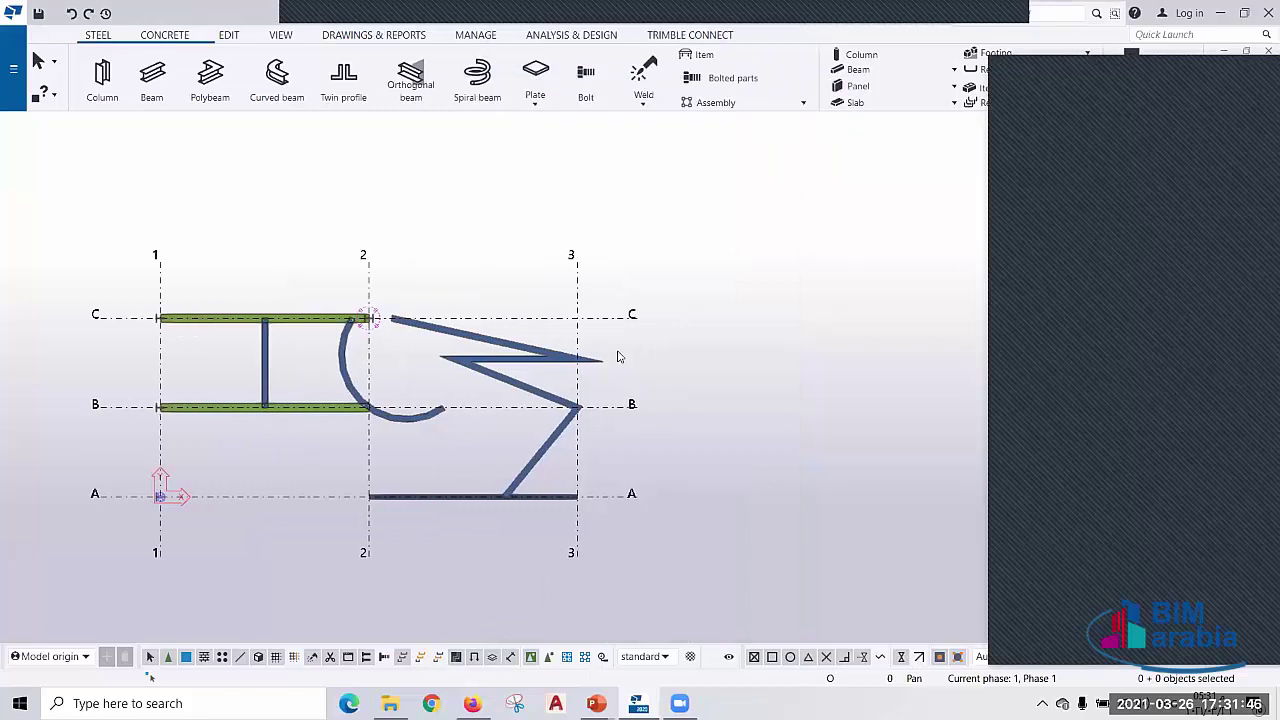
pyautogui.hotkey('ctrl', 'p')
pyautogui.moveTo(609, 387); pyautogui.dragTo(285, 380, button='middle')
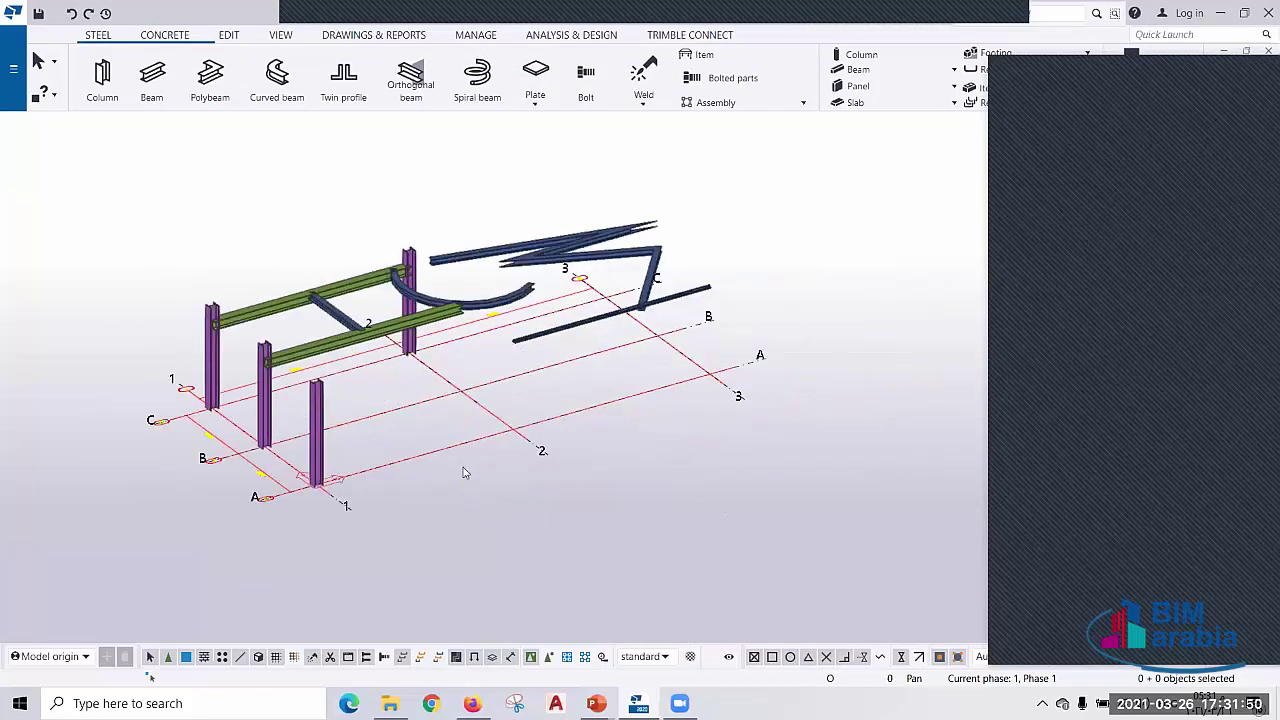
pyautogui.scroll(1, 420, 484)
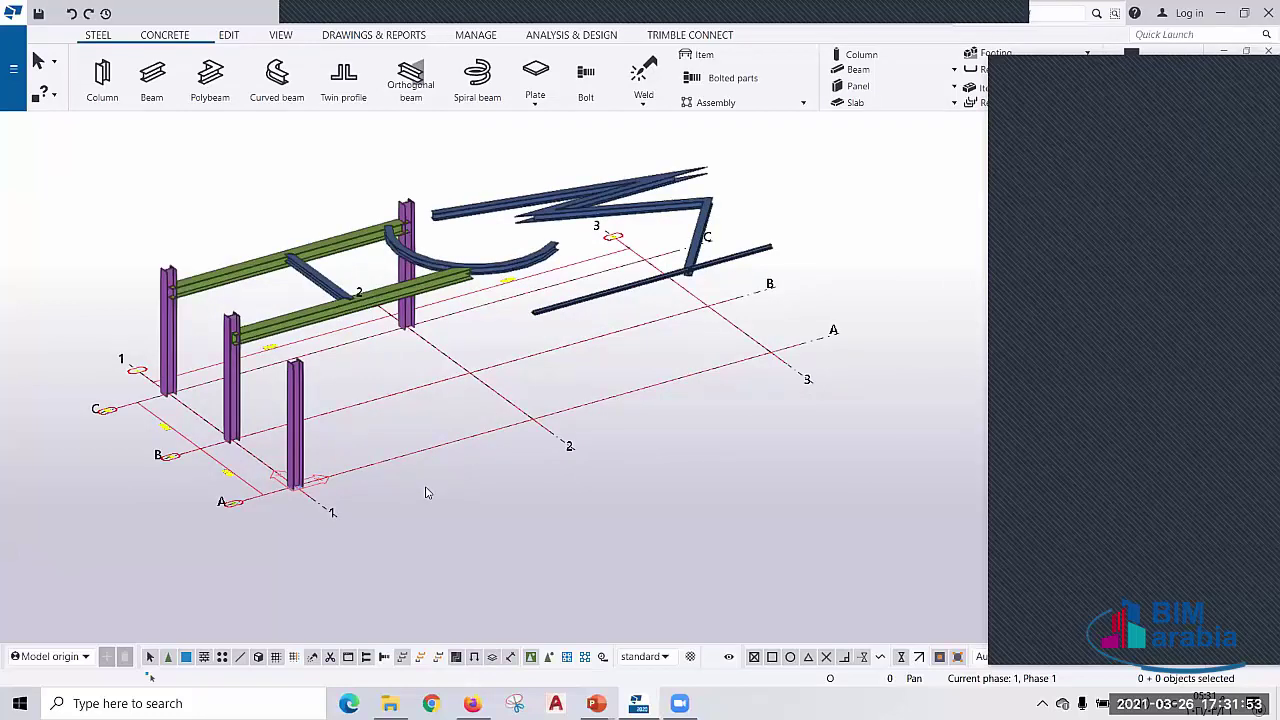
pyautogui.moveTo(437, 474)
pyautogui.keyDown('ctrl'); pyautogui.mouseDown(button='middle')
pyautogui.moveTo(437, 503)
pyautogui.moveTo(400, 502)
pyautogui.moveTo(450, 500)
pyautogui.mouseUp(button='middle'); pyautogui.keyUp('ctrl')
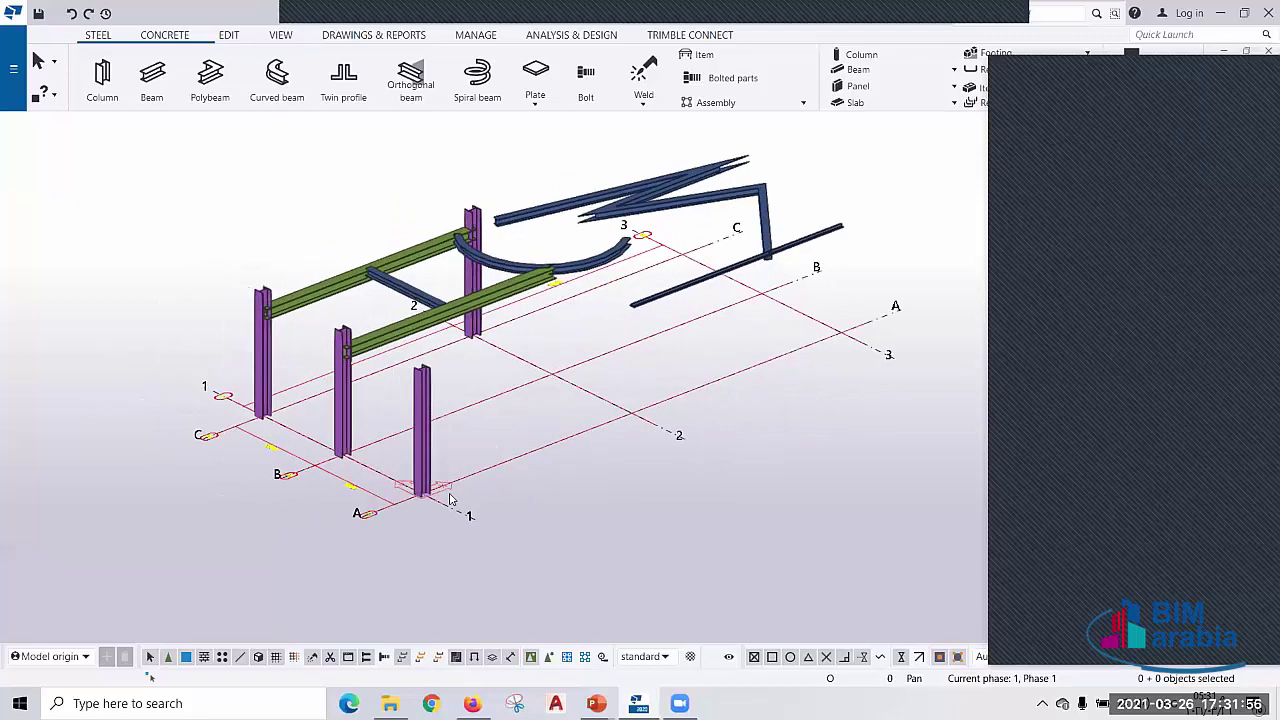
pyautogui.scroll(2, 450, 500)
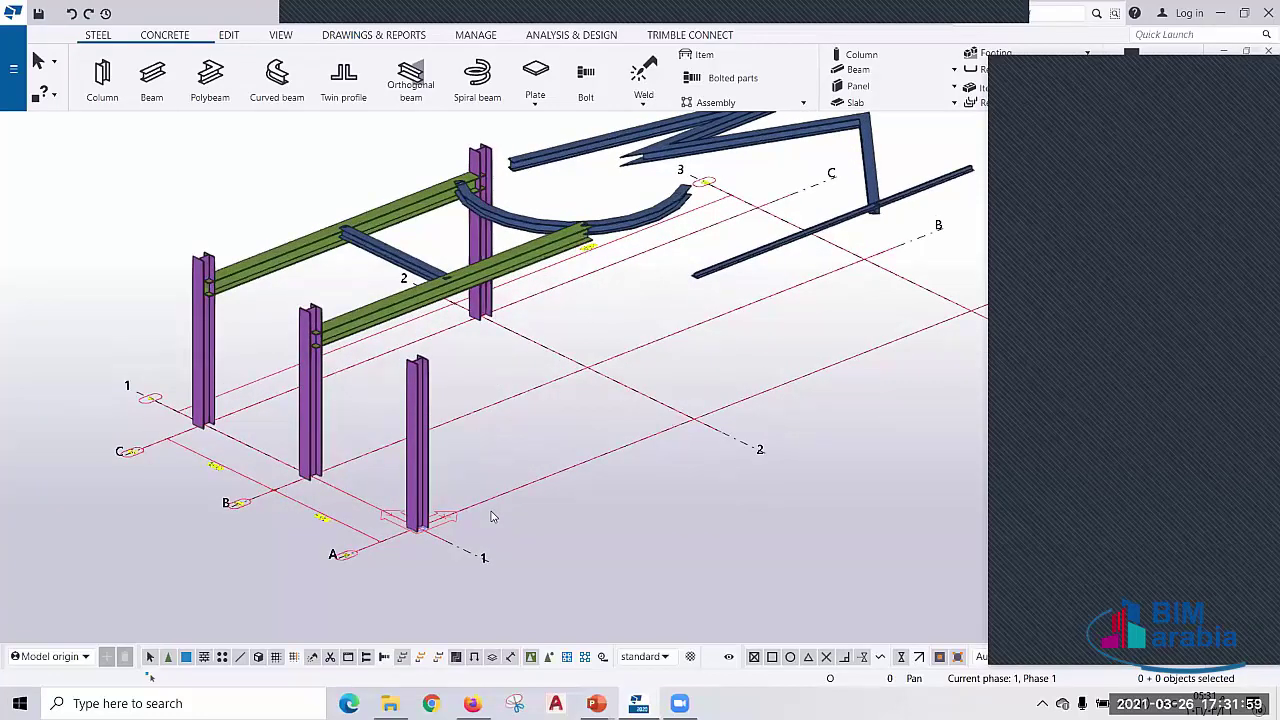
pyautogui.moveTo(242, 345); pyautogui.dragTo(331, 376, button='middle')
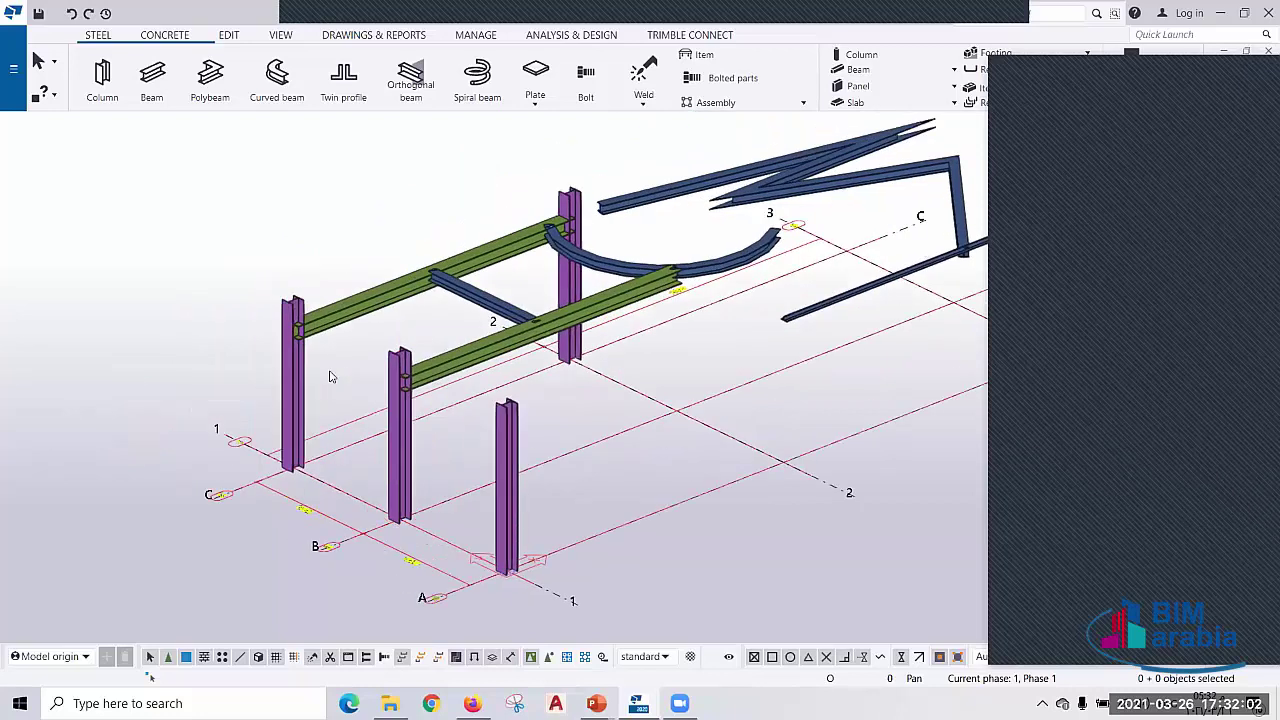
pyautogui.scroll(1, 331, 376)
pyautogui.scroll(1, 331, 375)
pyautogui.scroll(1, 331, 375)
pyautogui.scroll(1, 360, 330)
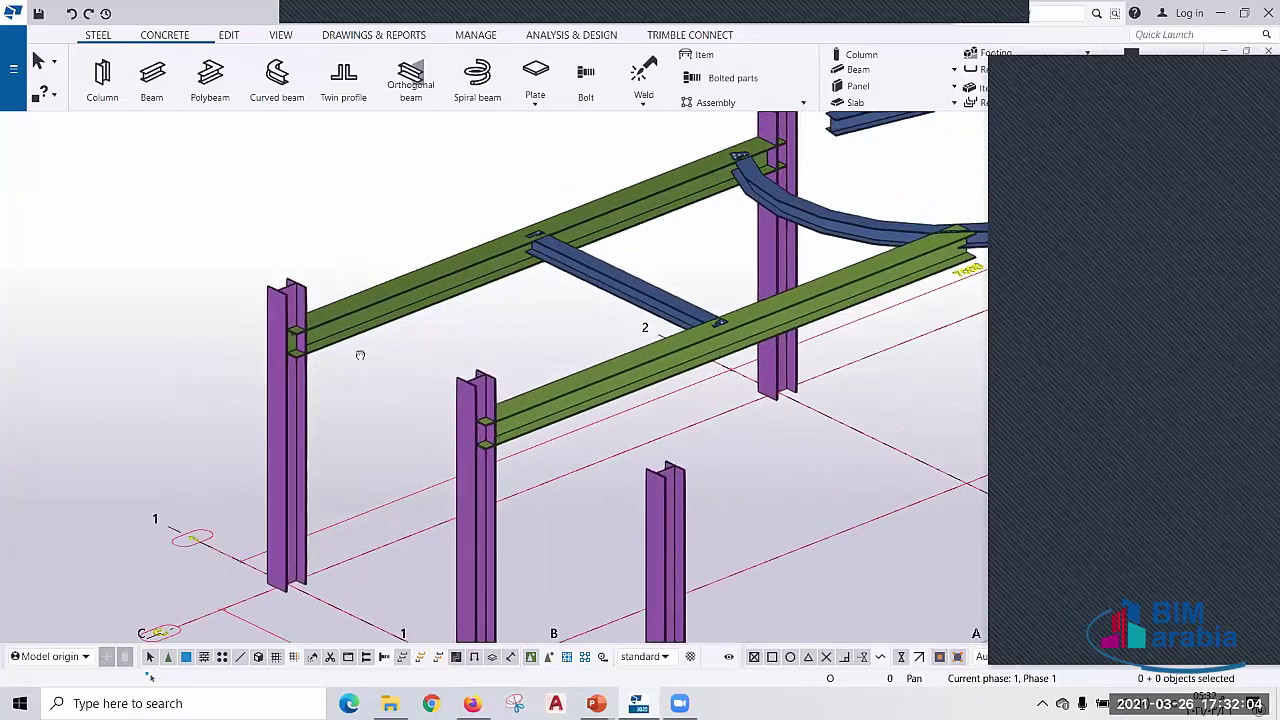
pyautogui.moveTo(360, 355); pyautogui.dragTo(345, 382, button='middle')
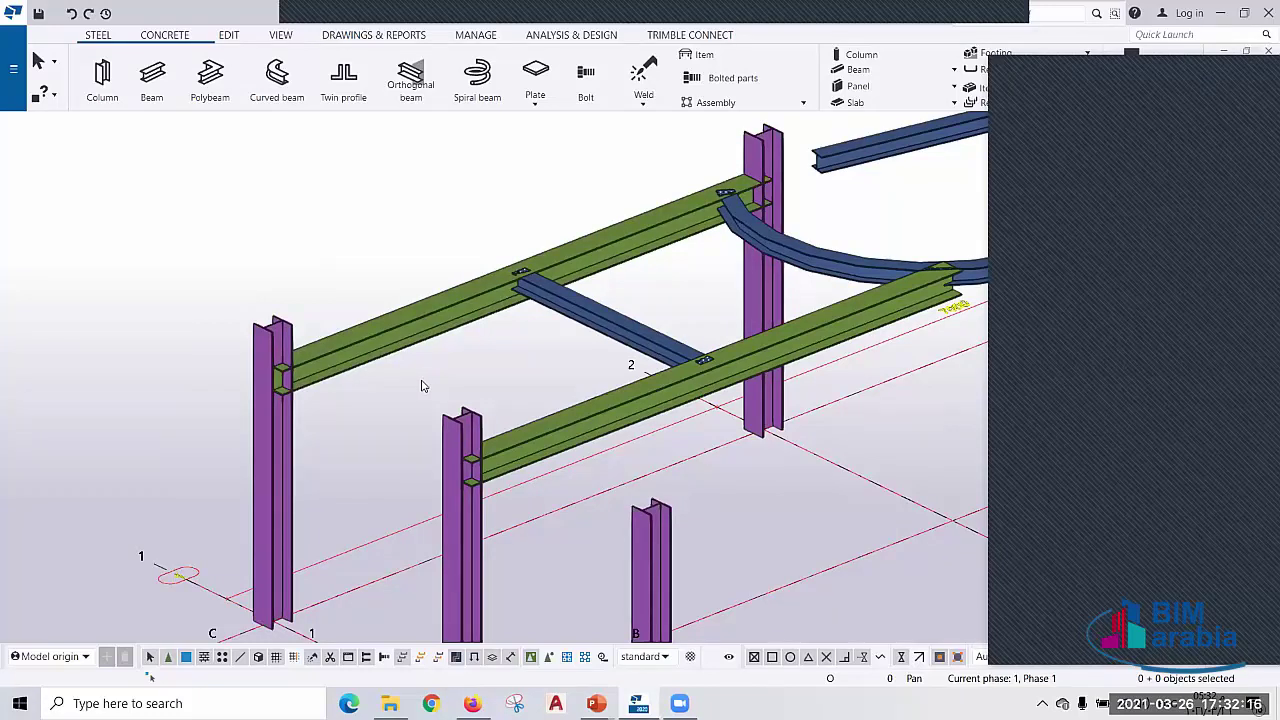
# - Zoom in and select the upper green girder between the left columns
pyautogui.scroll(2, 328, 392)
pyautogui.scroll(1, 323, 380)
pyautogui.scroll(1, 322, 380)
pyautogui.click(321, 380)
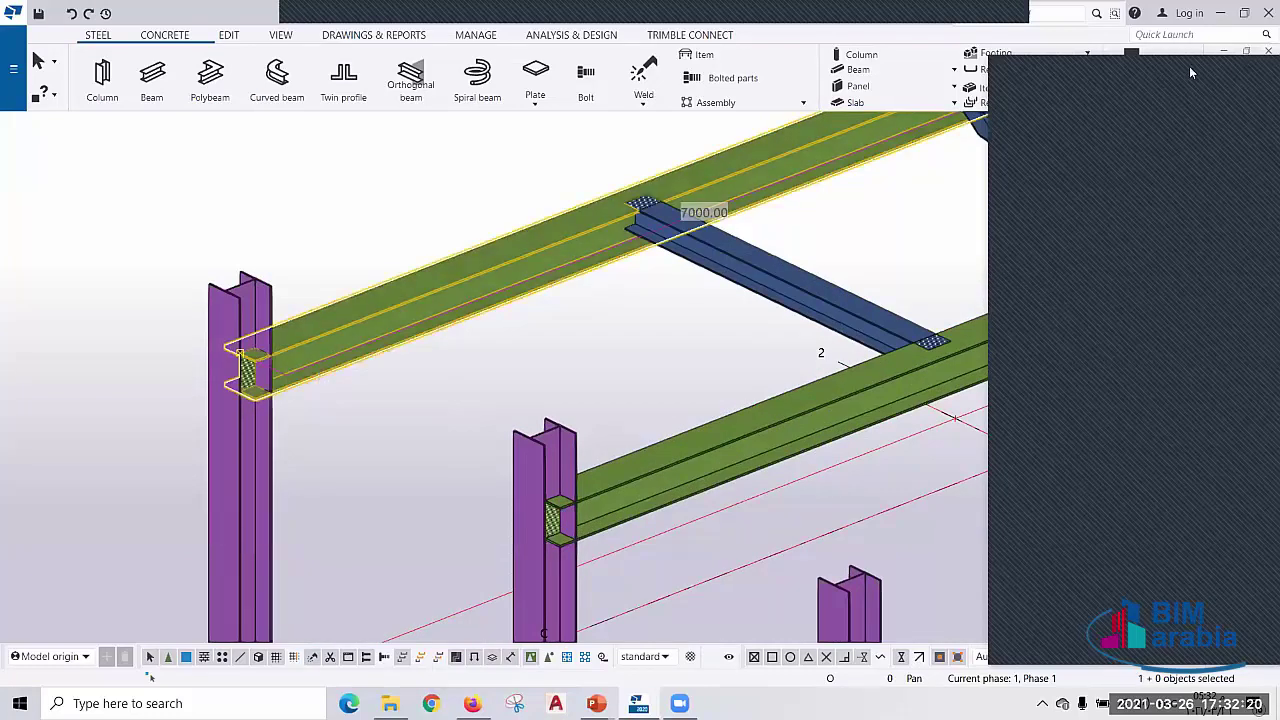
# - Open the HEA300 girder's properties and set its on-plane offset to 20 mm
pyautogui.doubleClick(420, 333)
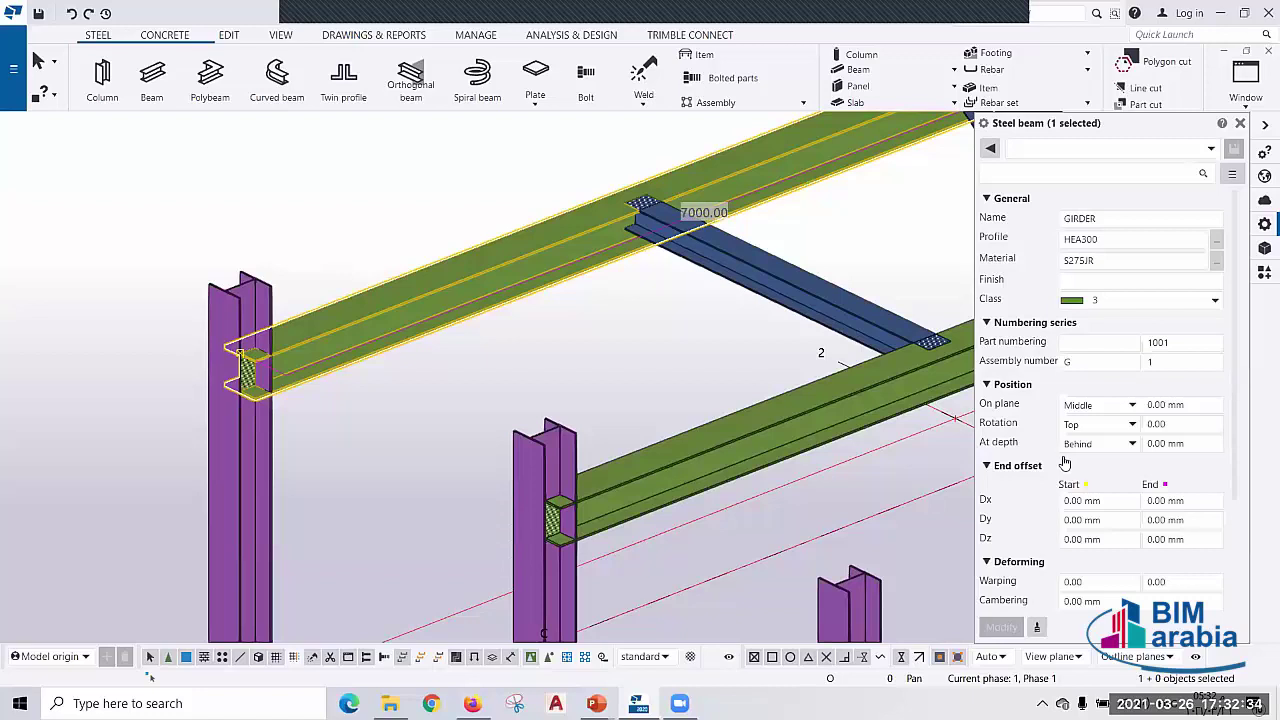
pyautogui.moveTo(700, 306); pyautogui.dragTo(542, 416, button='middle')
pyautogui.scroll(-2, 542, 416)
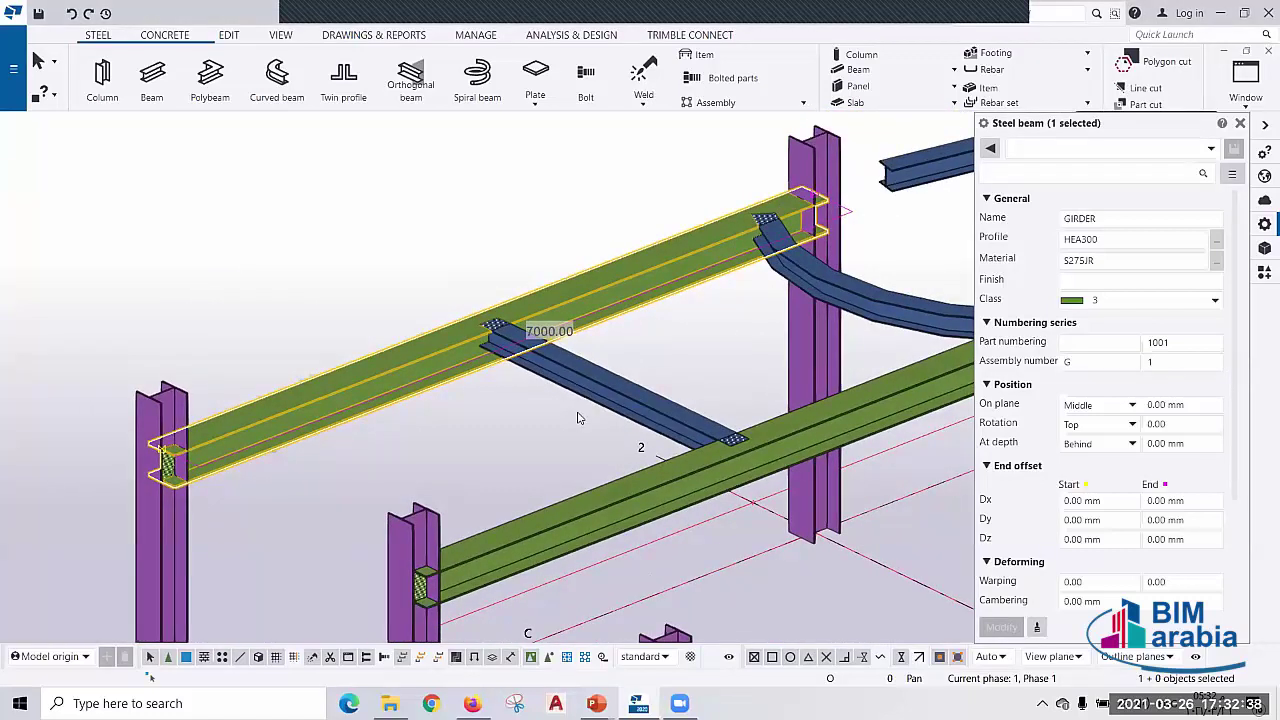
pyautogui.scroll(1, 182, 450)
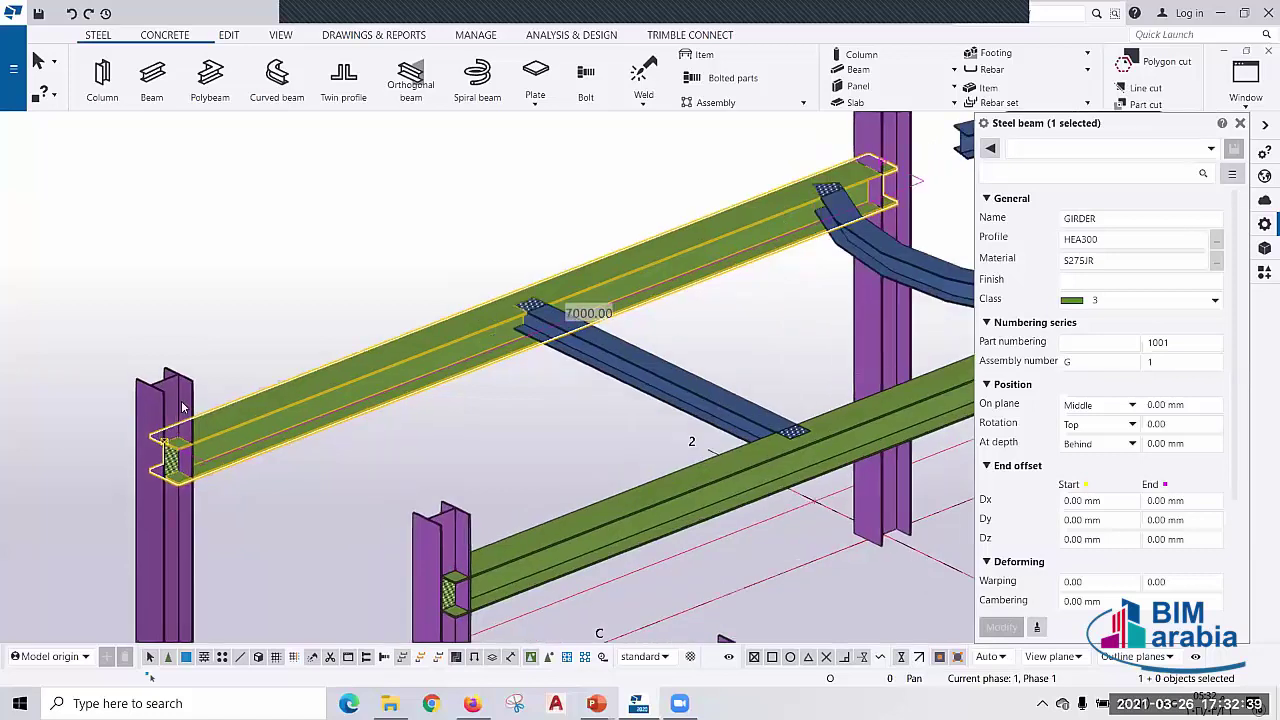
pyautogui.scroll(2, 182, 450)
pyautogui.scroll(2, 182, 450)
pyautogui.scroll(2, 182, 446)
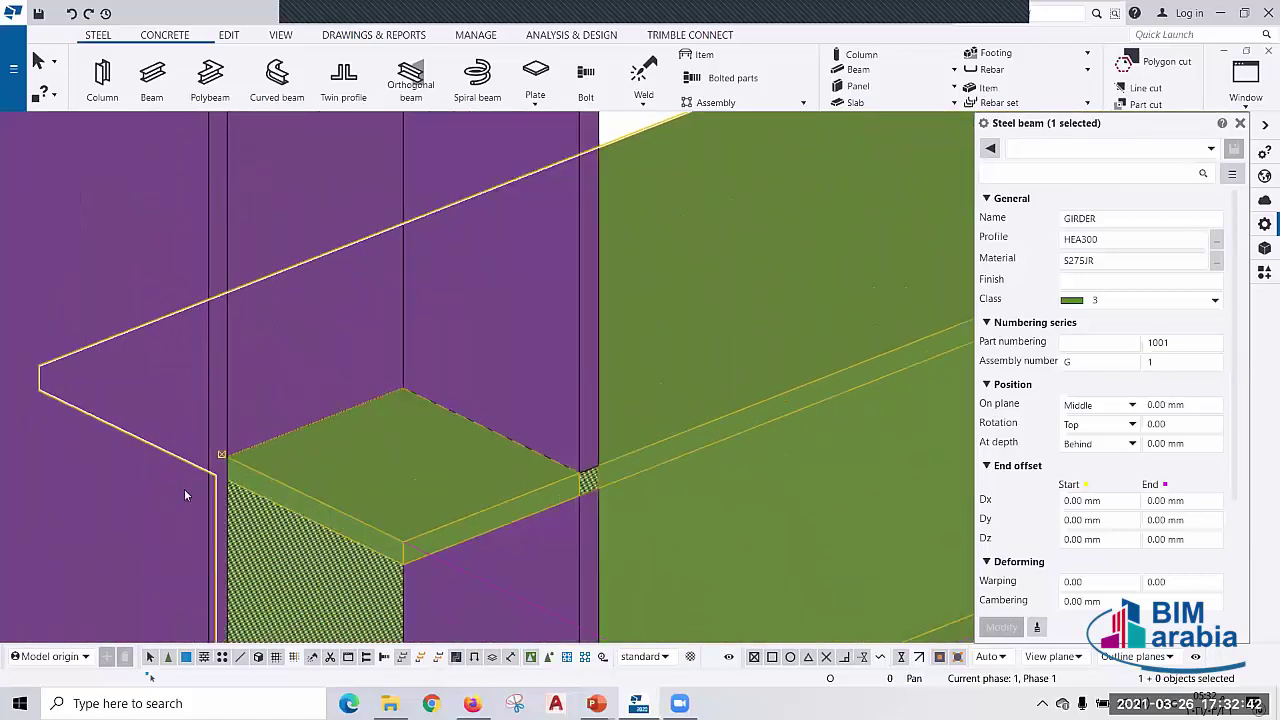
pyautogui.scroll(-2, 248, 323)
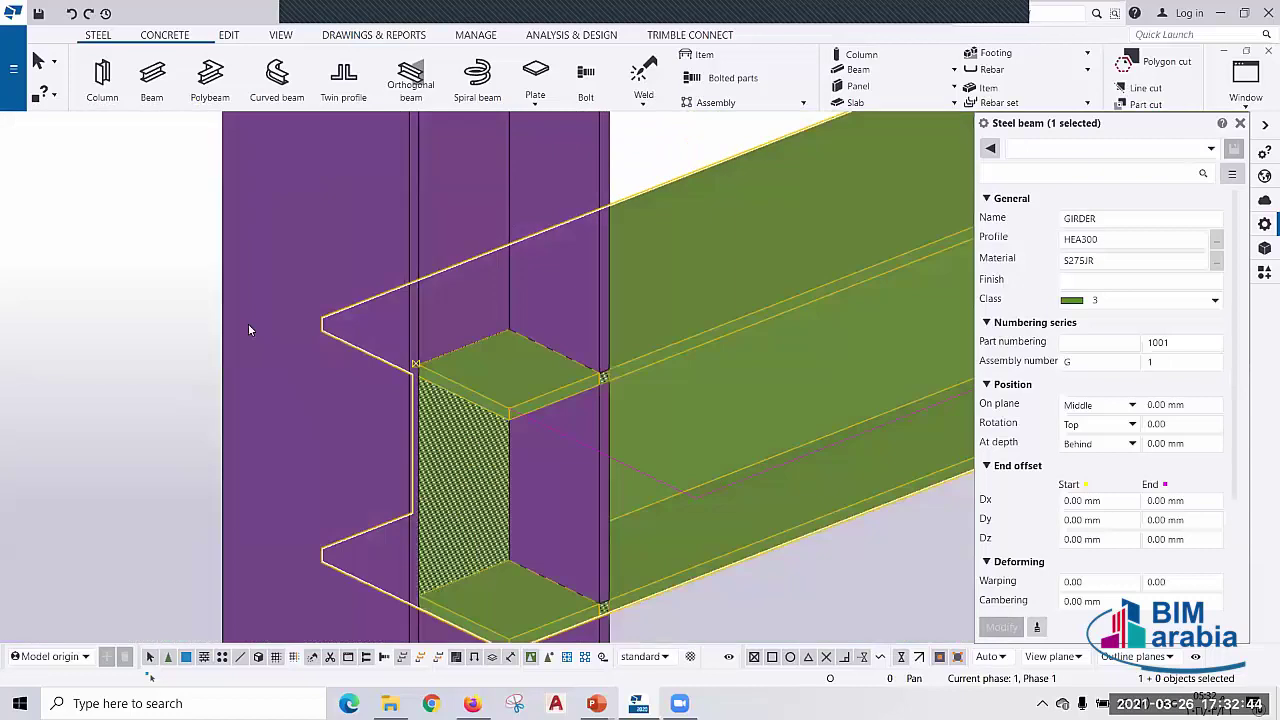
pyautogui.scroll(-2, 905, 428)
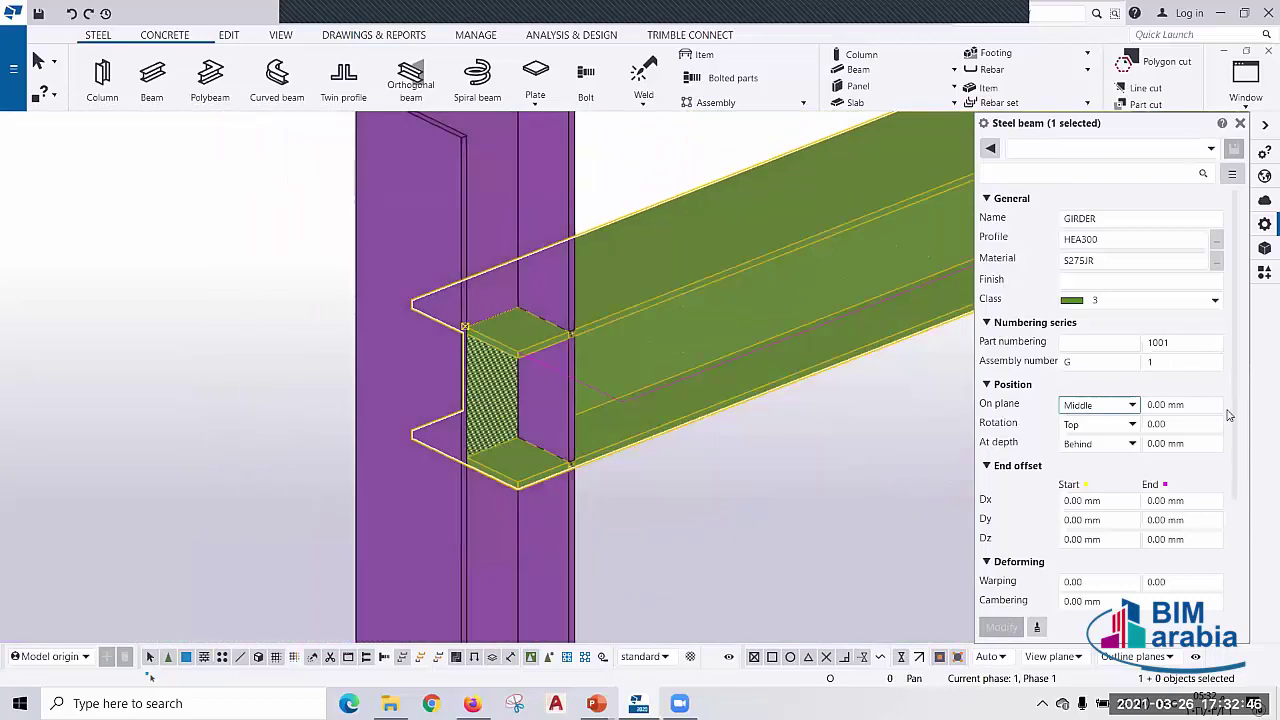
pyautogui.click(1215, 405)
pyautogui.write('30')
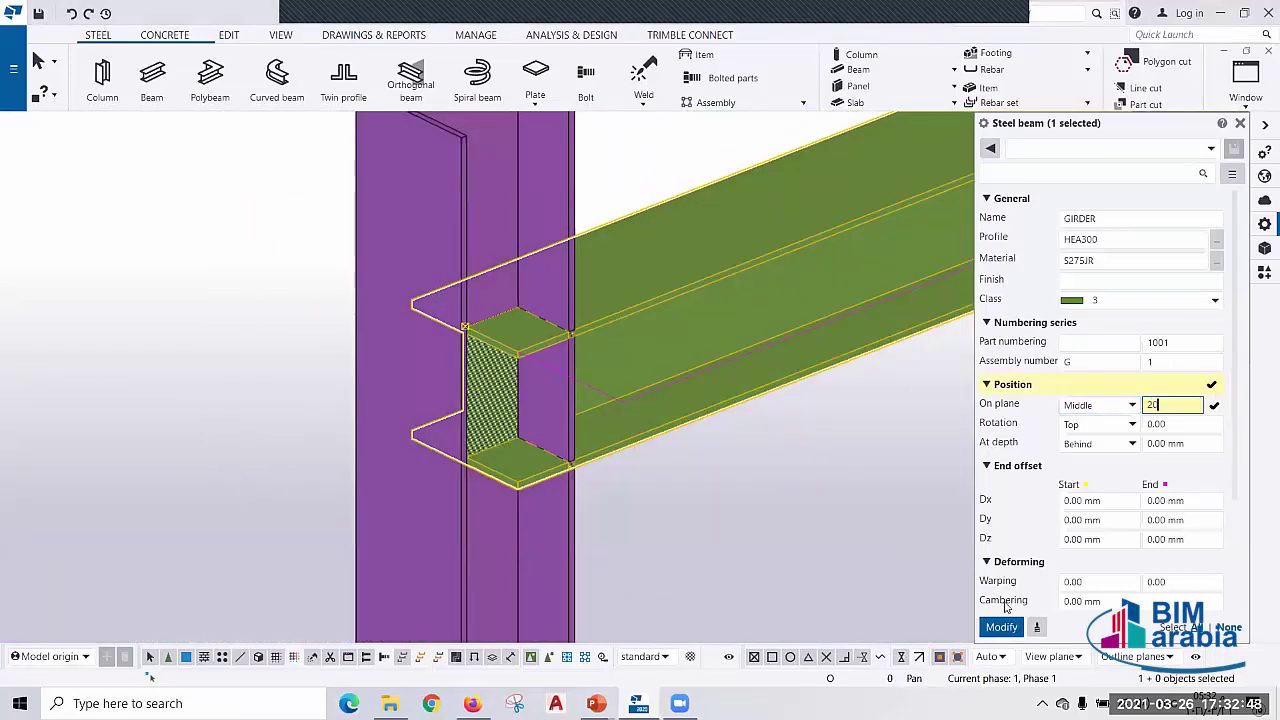
pyautogui.click(1003, 627)
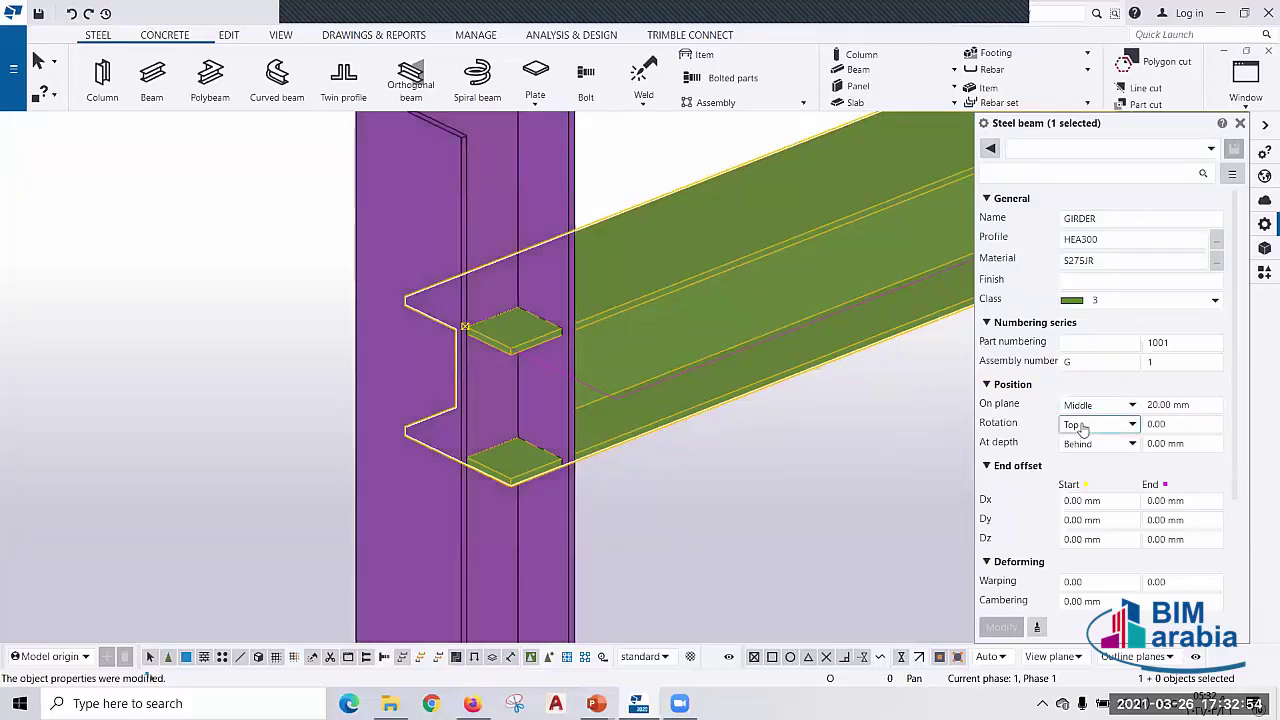
# - Rotate the girder 20 degrees and offset it 100 mm at depth
pyautogui.click(1170, 424)
pyautogui.write('20')
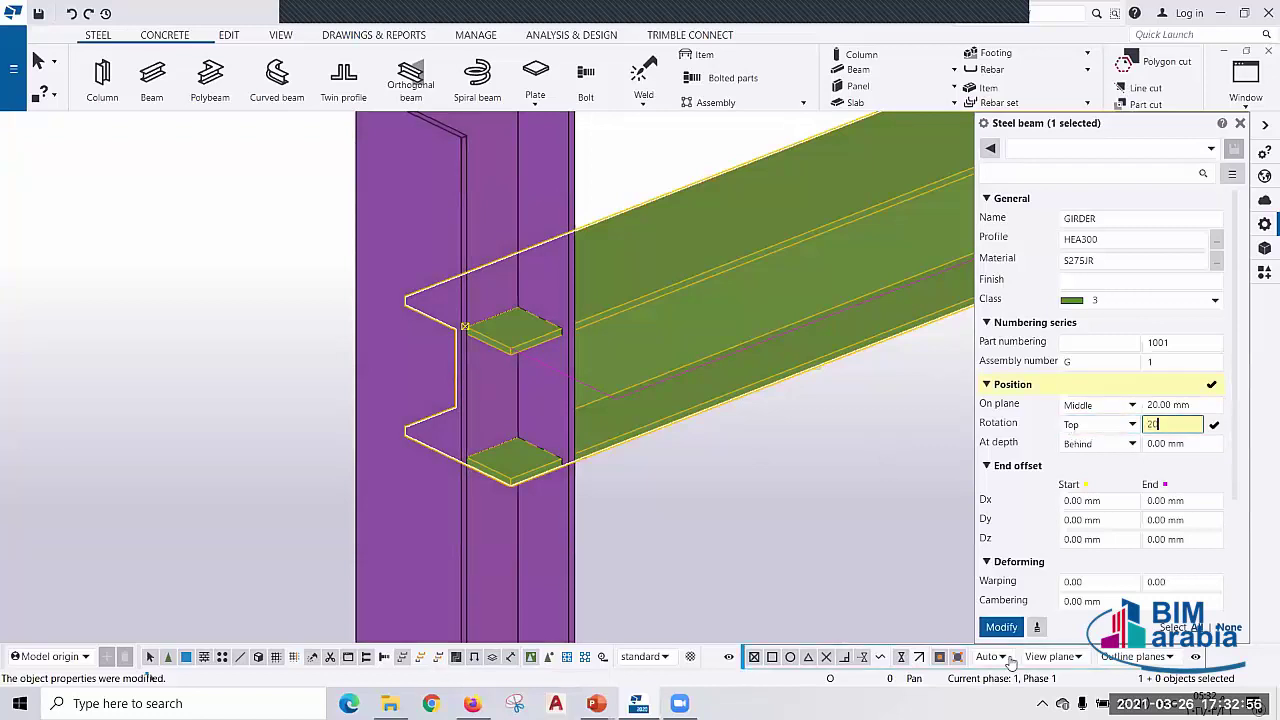
pyautogui.click(1001, 627)
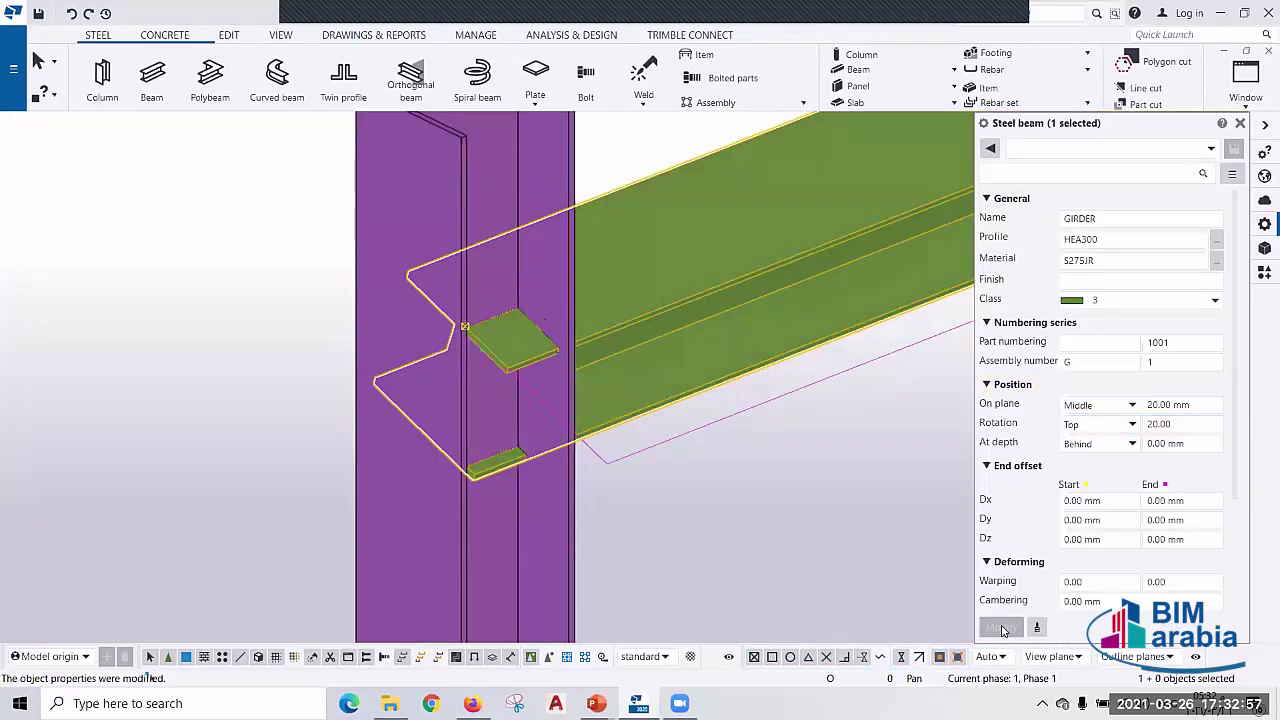
pyautogui.click(1165, 443)
pyautogui.write('100')
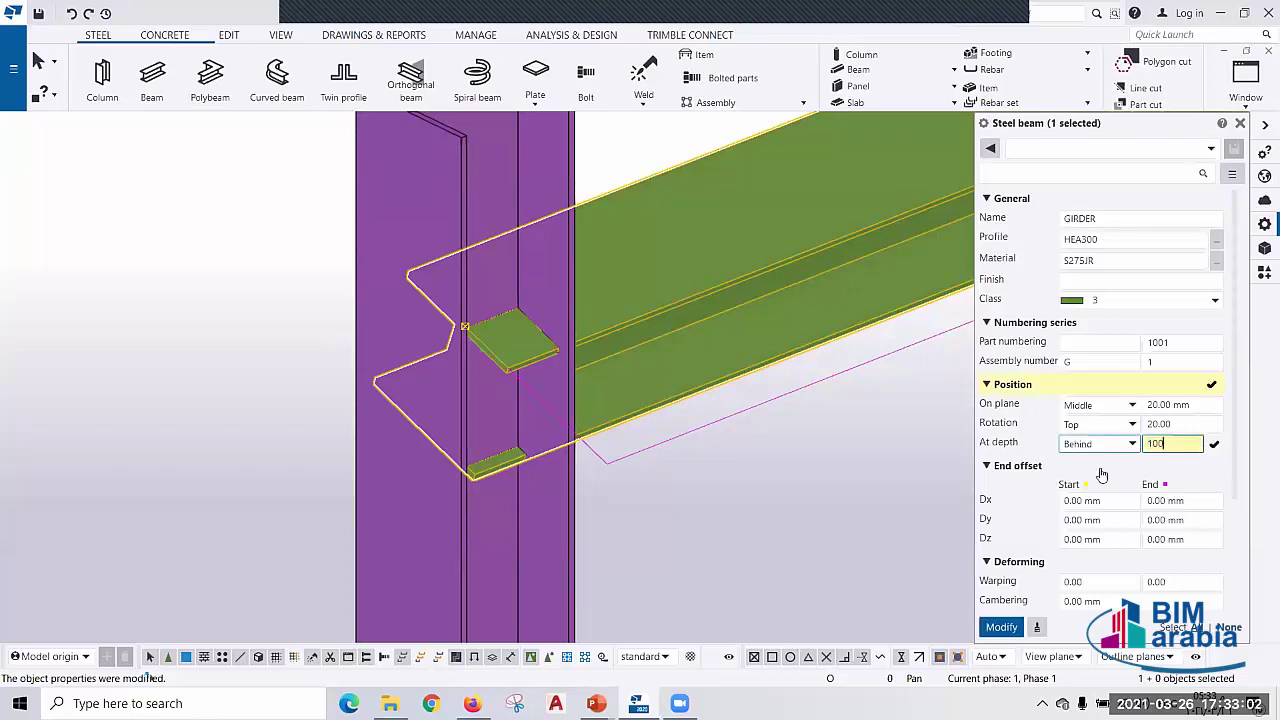
pyautogui.click(1001, 627)
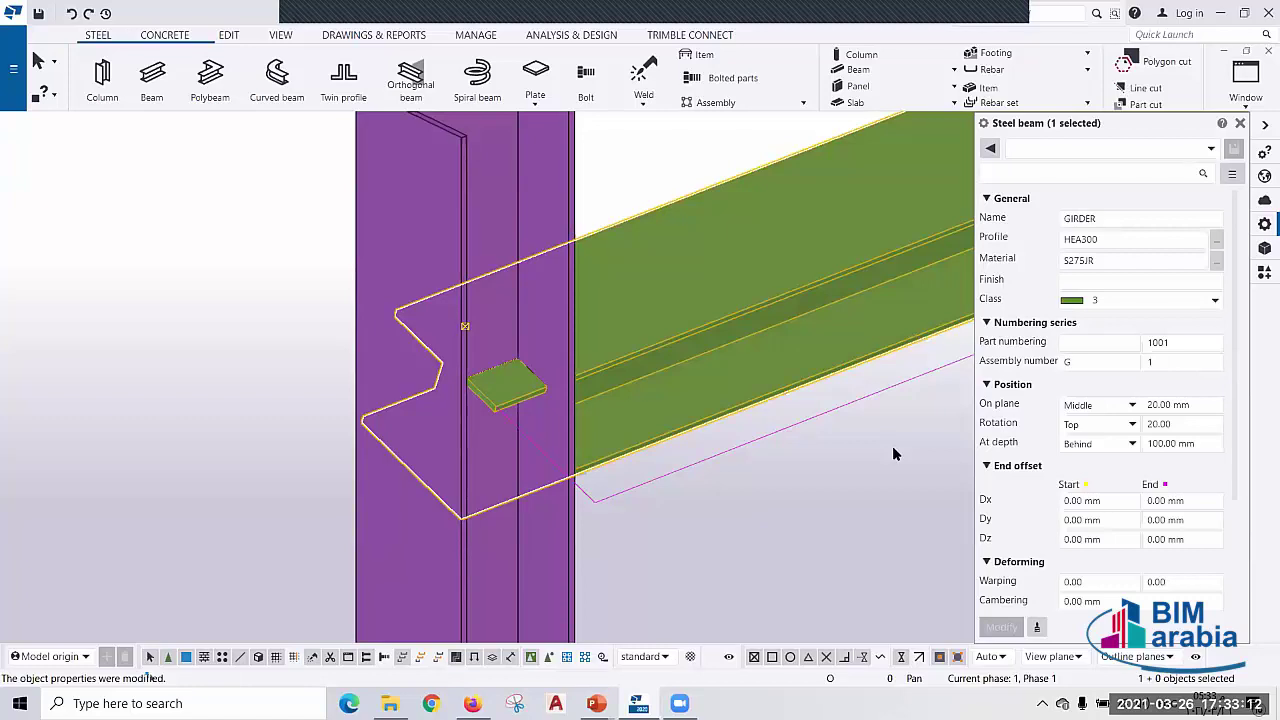
pyautogui.scroll(-3, 892, 446)
pyautogui.scroll(-3, 651, 423)
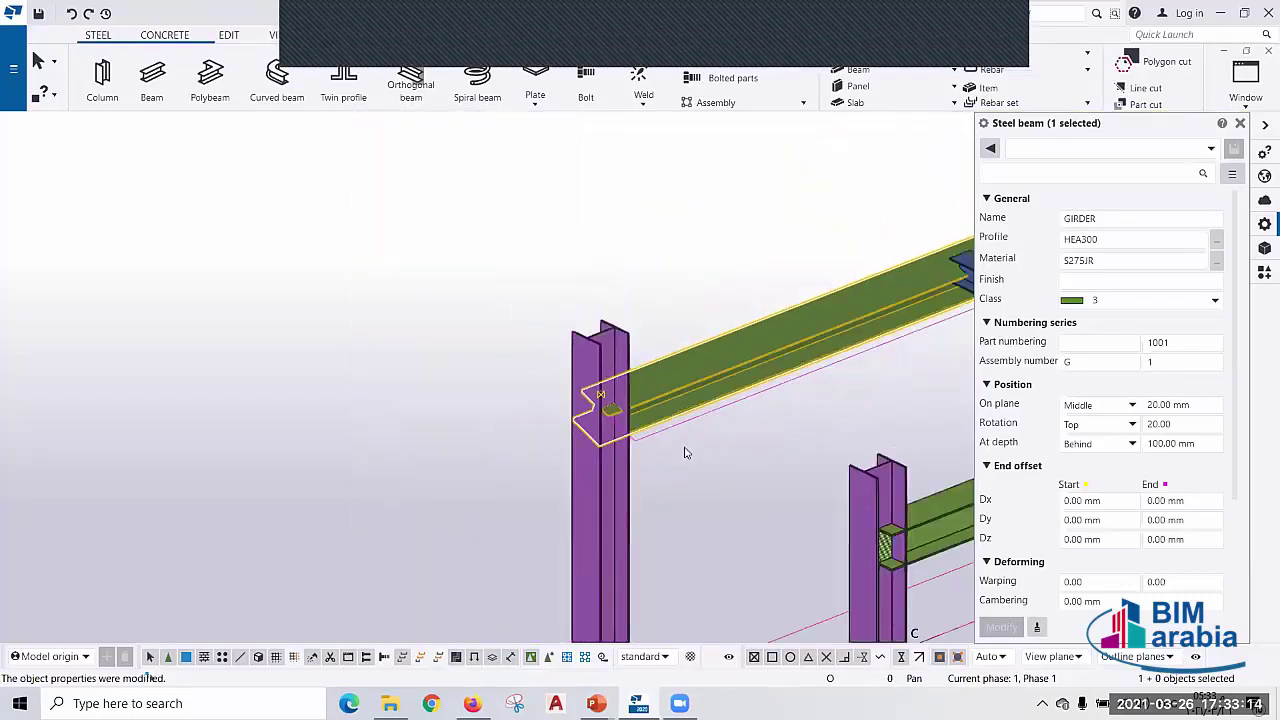
pyautogui.moveTo(686, 449); pyautogui.dragTo(450, 357, button='middle')
pyautogui.scroll(-2, 450, 357)
pyautogui.scroll(-2, 466, 366)
pyautogui.scroll(-2, 371, 363)
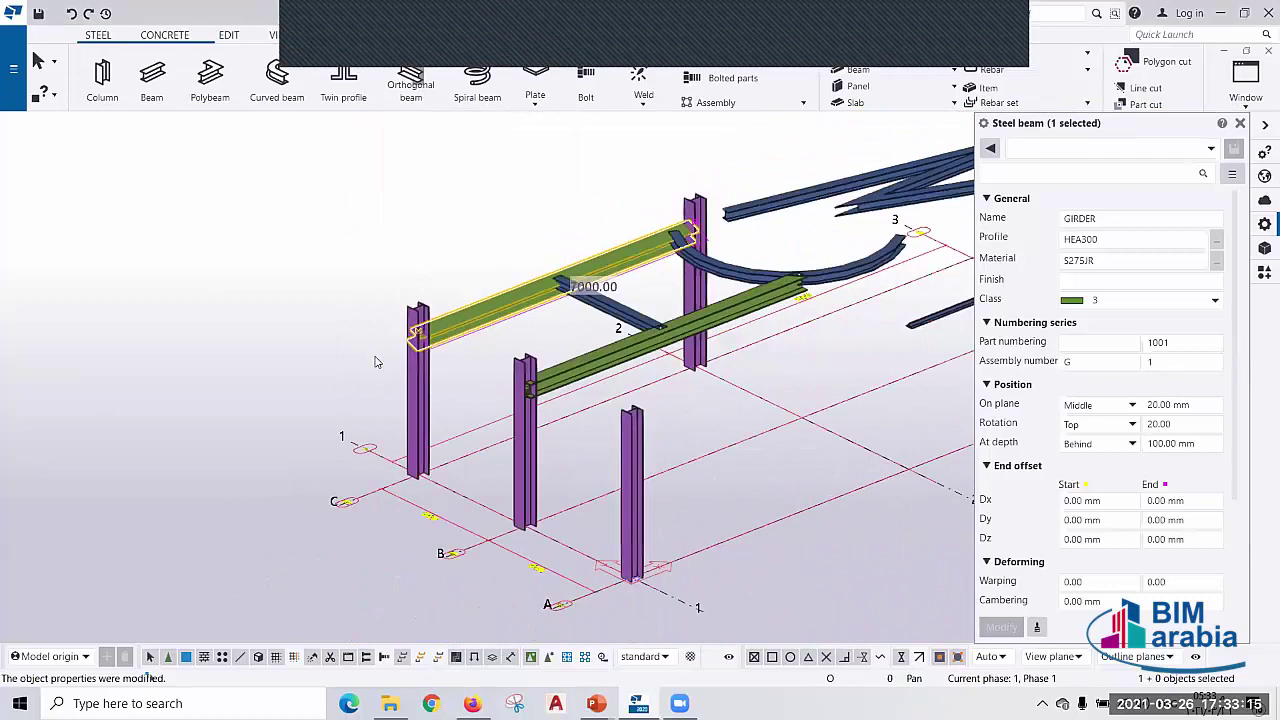
pyautogui.scroll(-1, 371, 363)
pyautogui.scroll(-2, 357, 500)
pyautogui.scroll(-2, 450, 510)
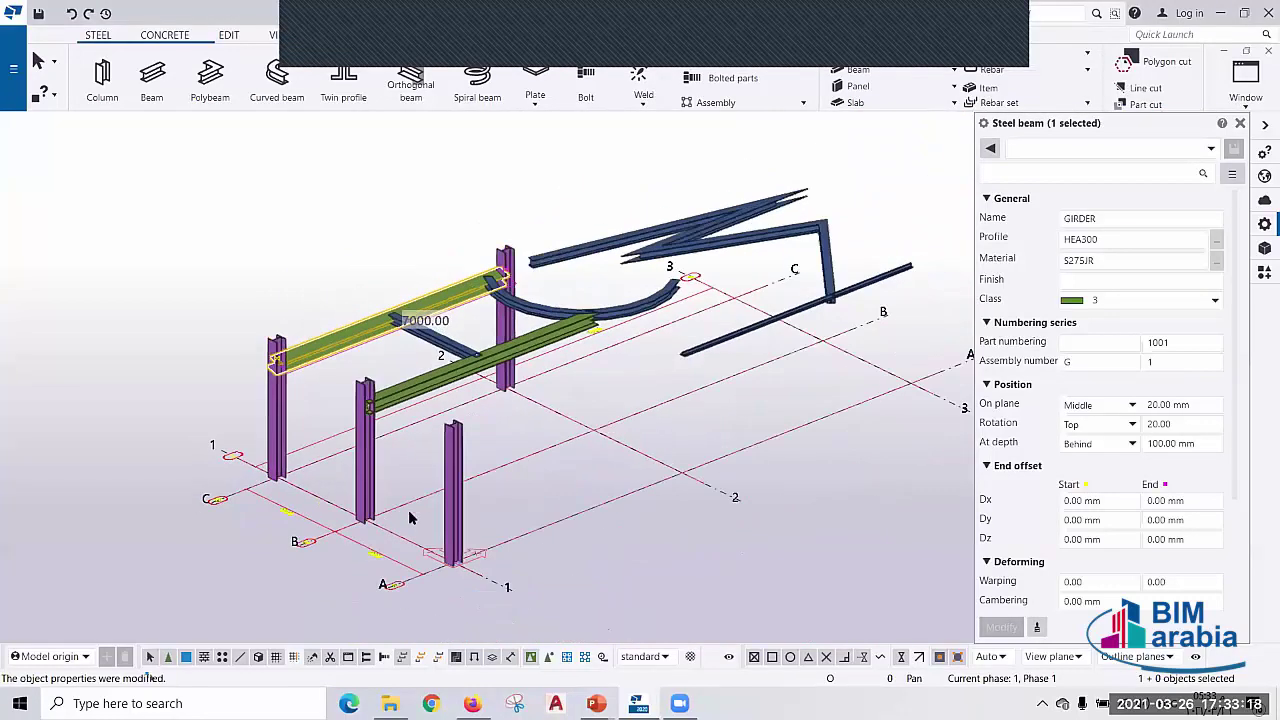
pyautogui.scroll(-2, 556, 517)
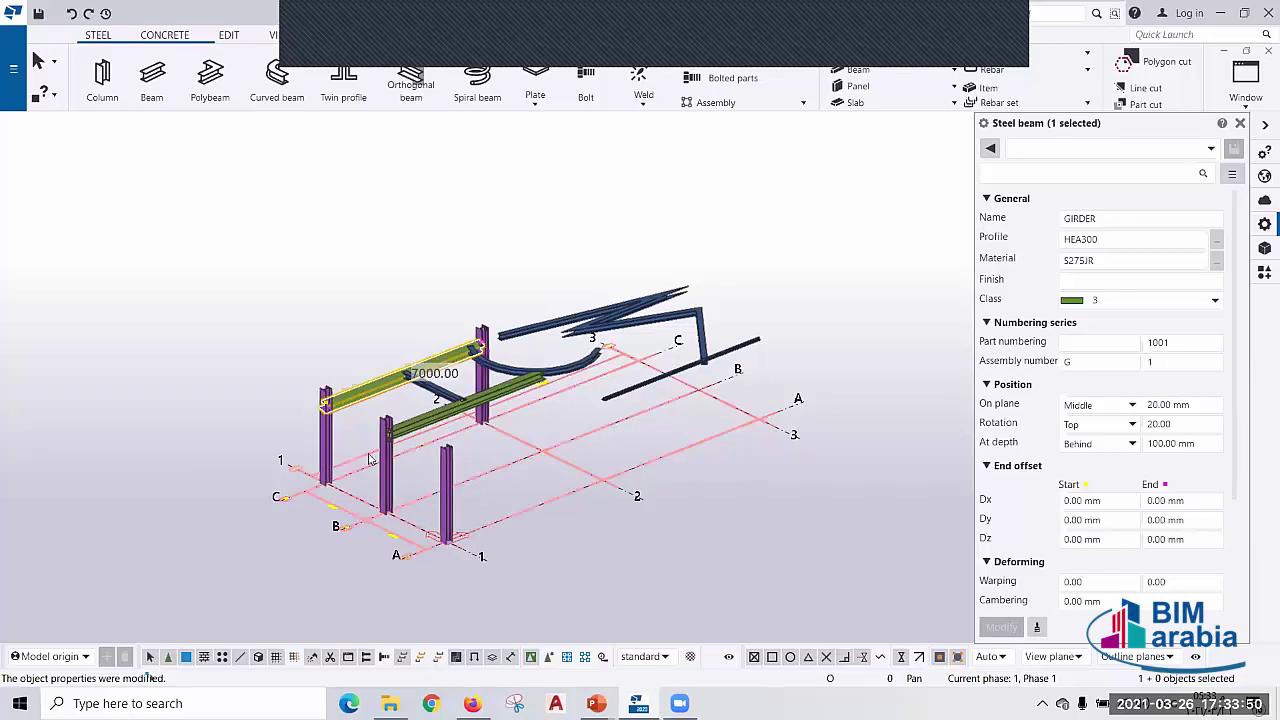
pyautogui.scroll(3, 367, 470)
pyautogui.scroll(3, 320, 423)
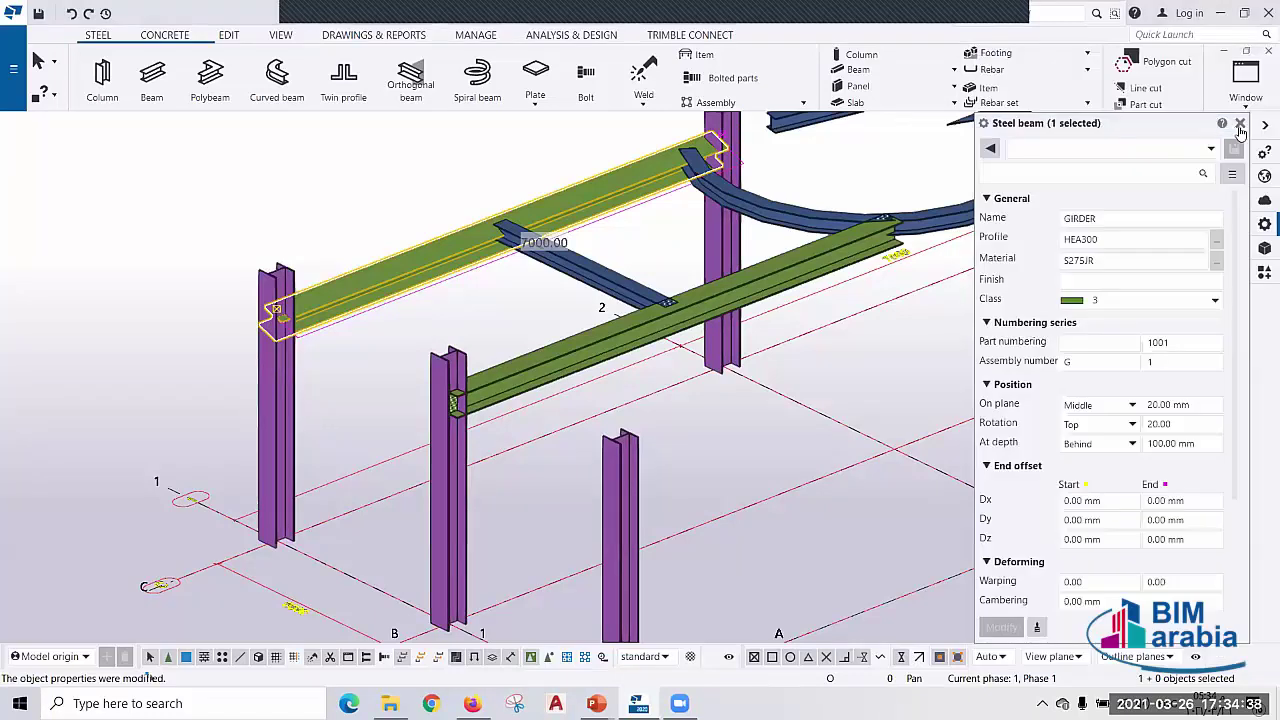
# - Close the Steel beam properties and open the Applications & components catalogue with Ctrl+F
pyautogui.click(1239, 123)
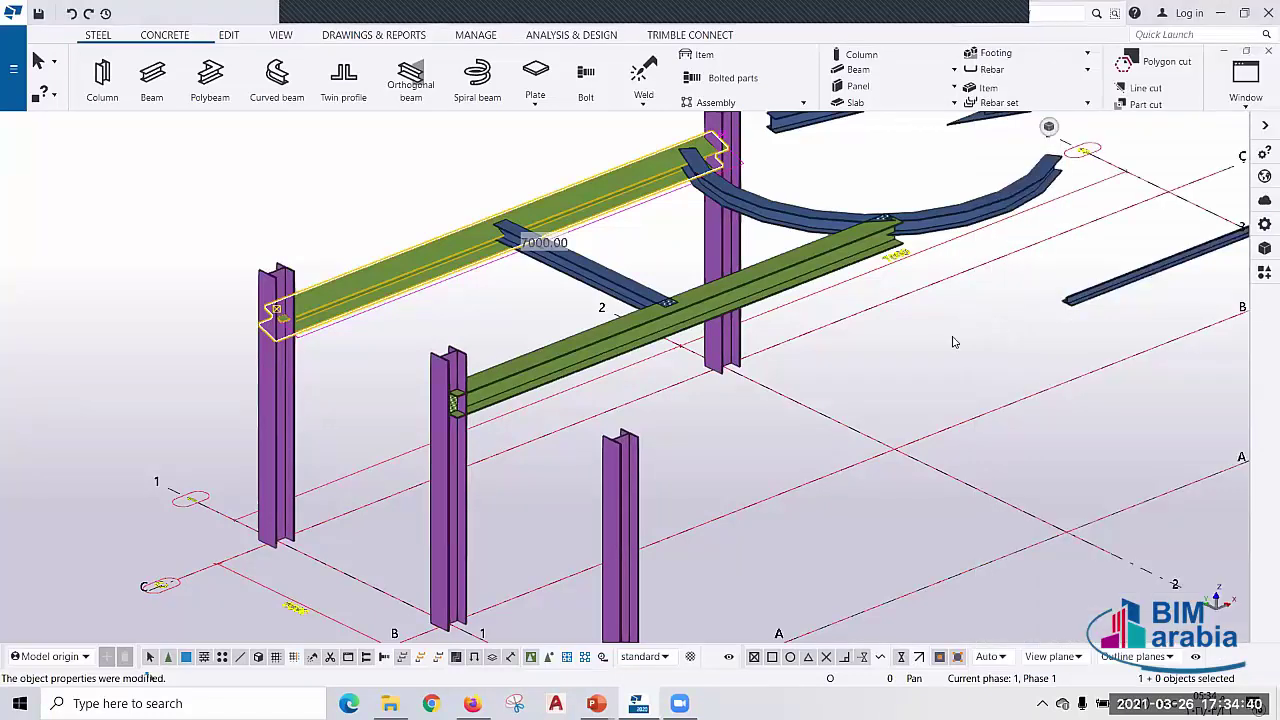
pyautogui.moveTo(908, 355); pyautogui.dragTo(906, 371, button='middle')
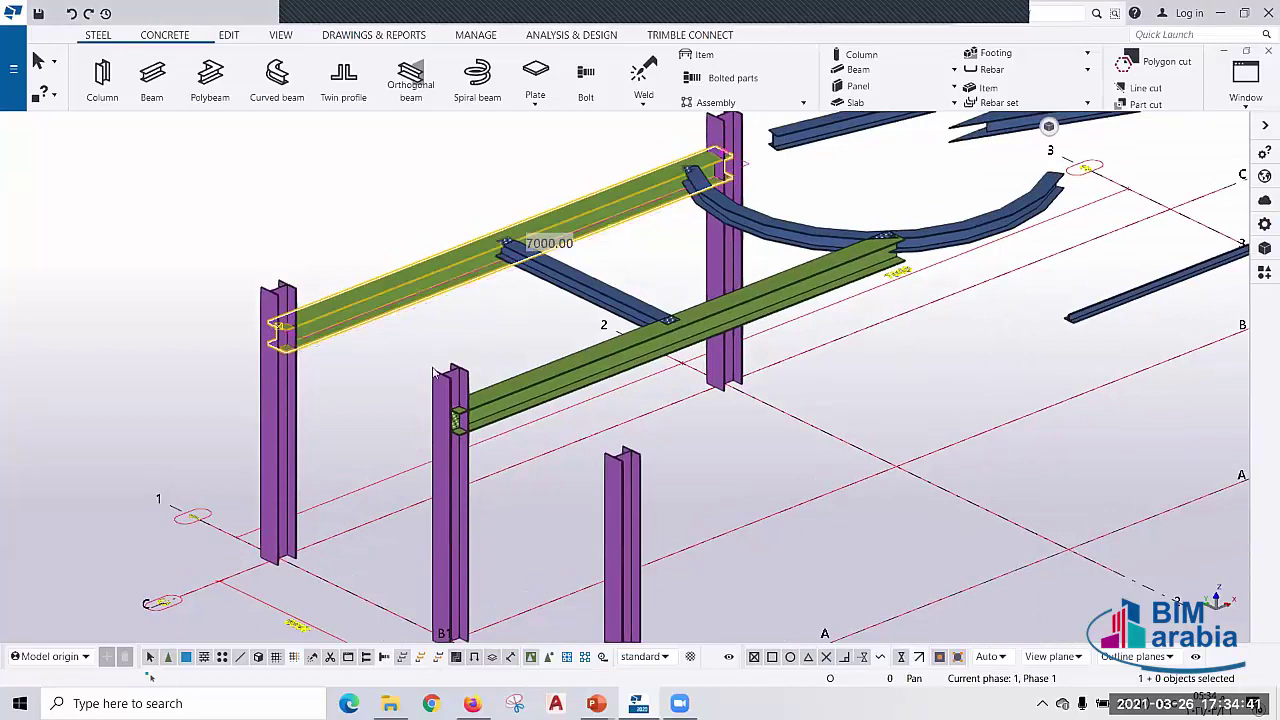
pyautogui.scroll(2, 322, 363)
pyautogui.scroll(4, 322, 363)
pyautogui.scroll(-1, 322, 363)
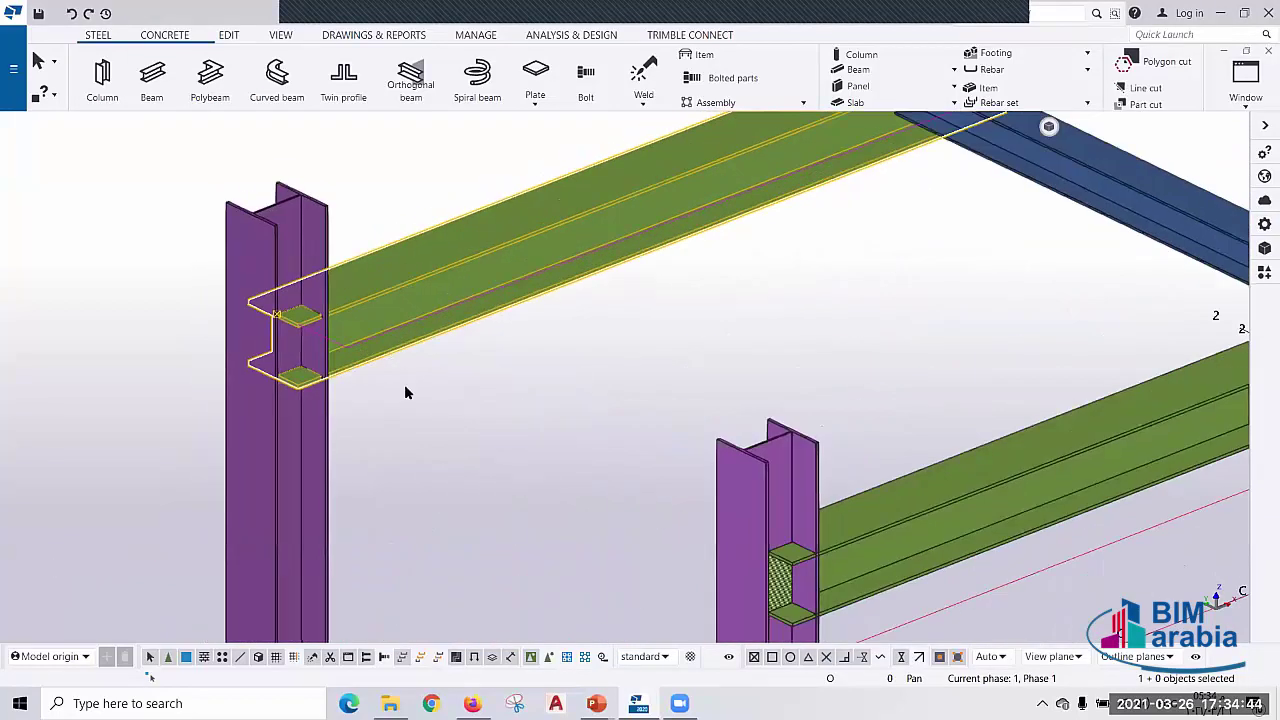
pyautogui.scroll(-3, 404, 384)
pyautogui.hotkey('ctrl', 'f')
# - Search for 144 and apply End plate (144) between the left column and upper girder
pyautogui.click(1061, 169)
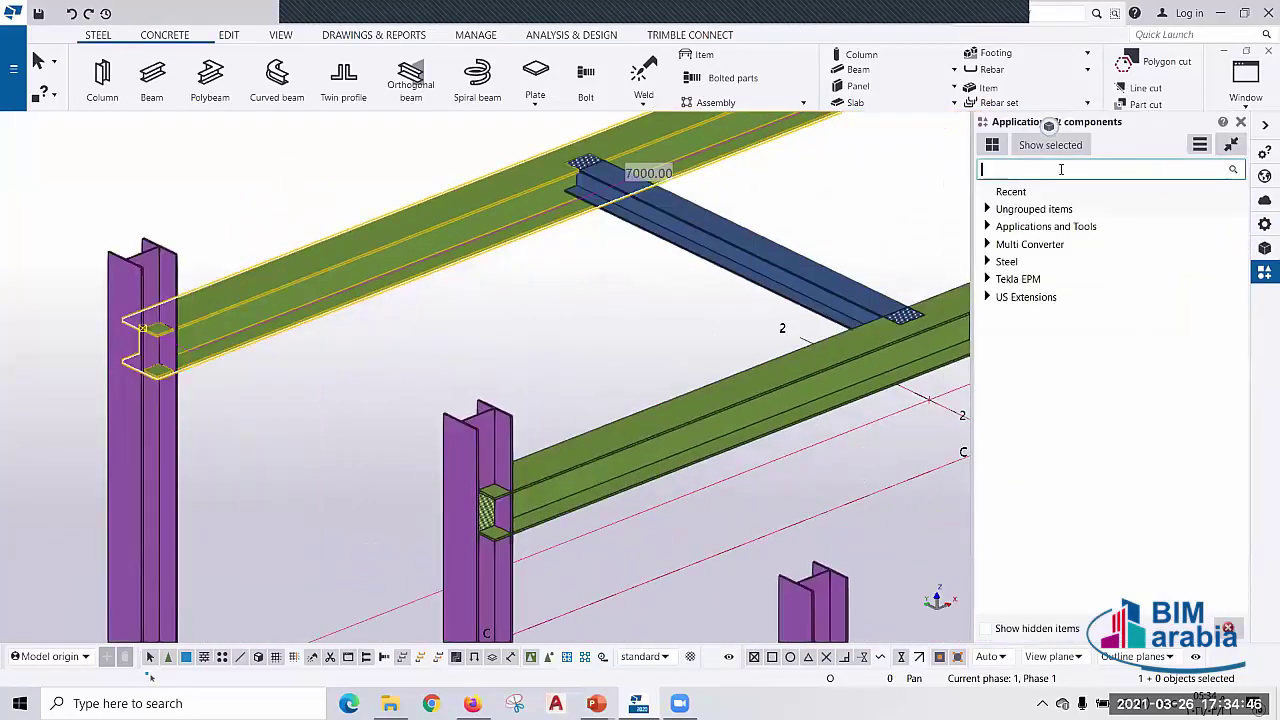
pyautogui.write('144')
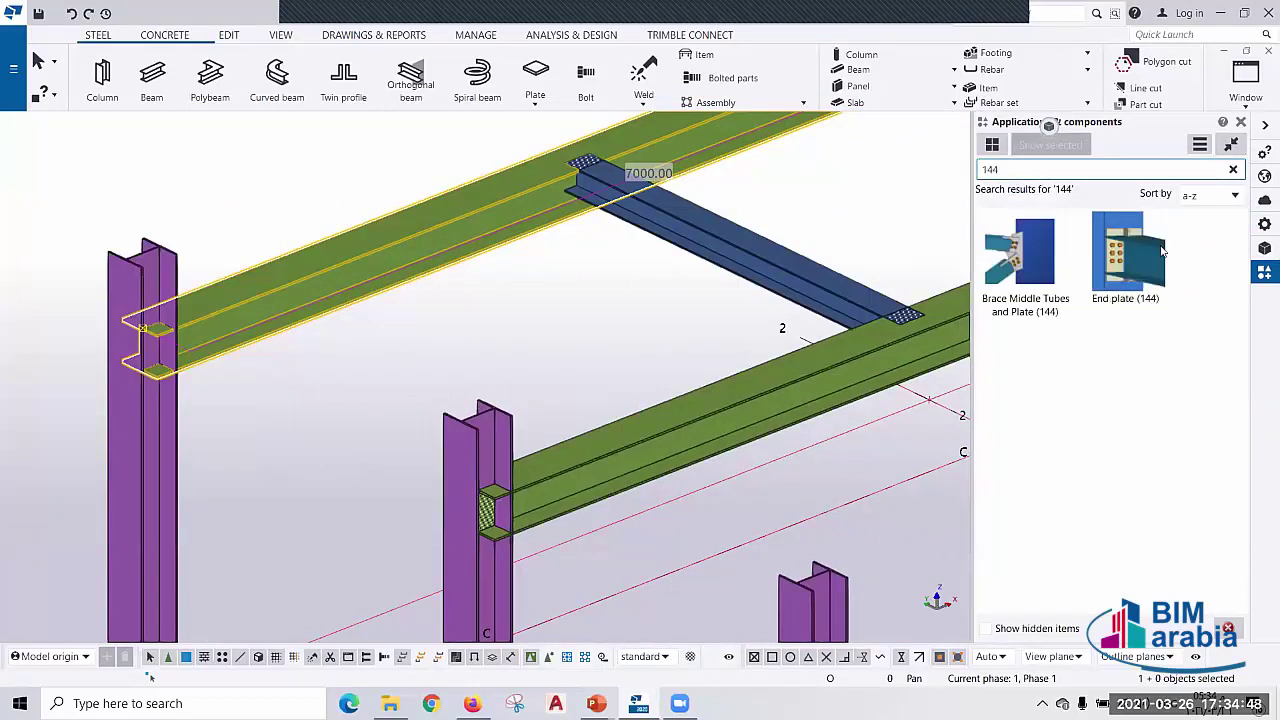
pyautogui.moveTo(329, 386); pyautogui.dragTo(380, 391, button='middle')
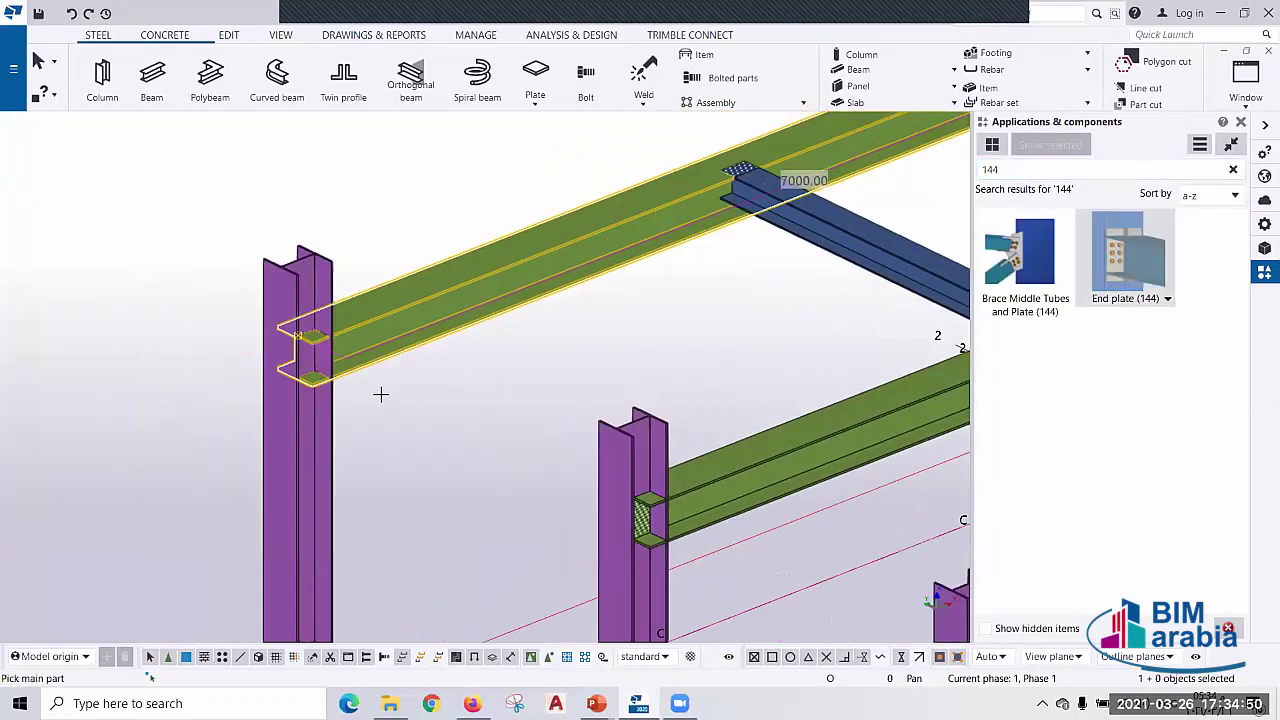
pyautogui.scroll(2, 319, 424)
pyautogui.click(319, 424)
pyautogui.click(351, 351)
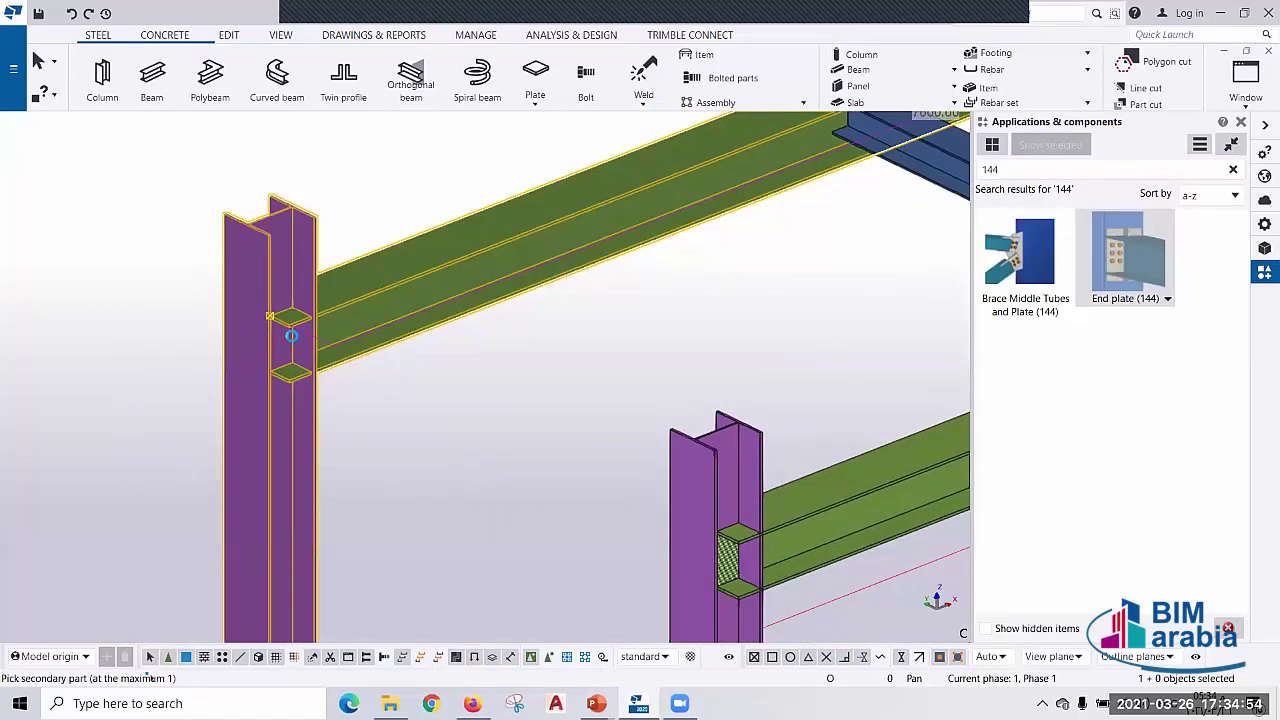
pyautogui.scroll(2, 305, 320)
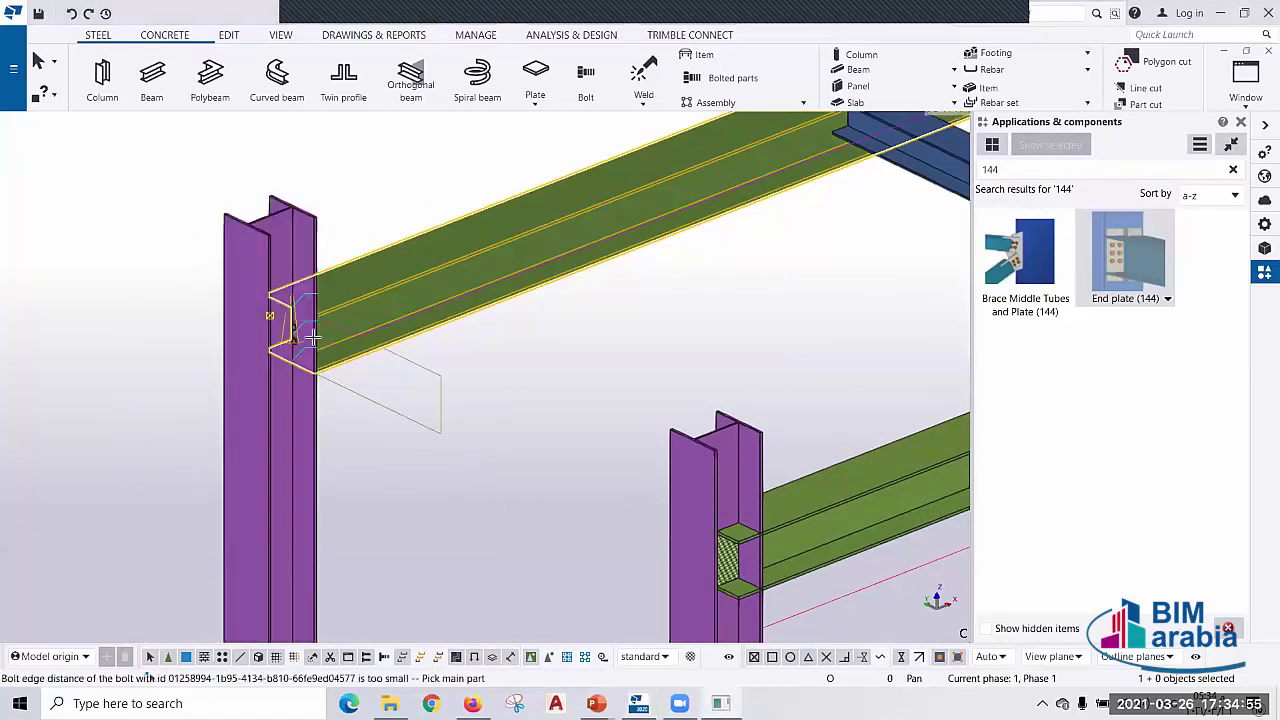
pyautogui.rightClick(306, 299)
pyautogui.click(337, 309)
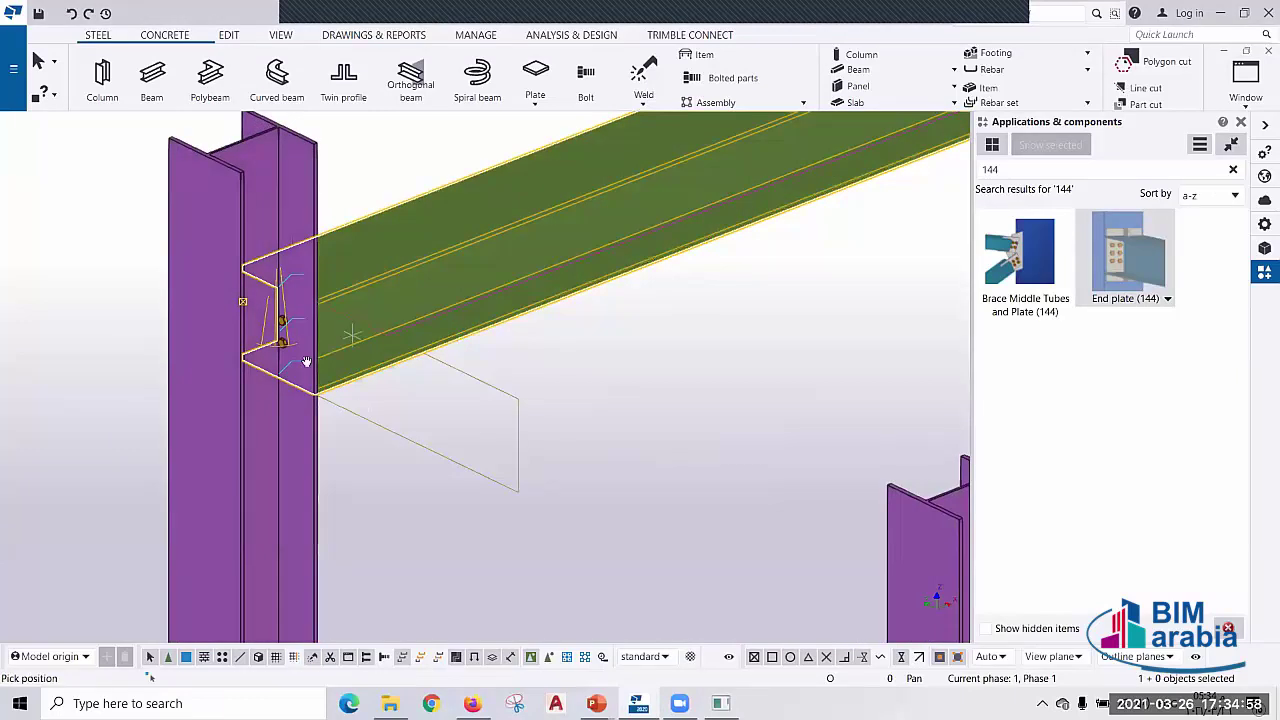
# - Interrupt the connection command, close the components panel, and zoom to the new end plate
pyautogui.moveTo(640, 380)
pyautogui.mouseDown(button='middle')
pyautogui.moveTo(694, 386)
pyautogui.moveTo(456, 256)
pyautogui.moveTo(562, 357)
pyautogui.moveTo(458, 304)
pyautogui.moveTo(510, 339)
pyautogui.moveTo(496, 360)
pyautogui.moveTo(414, 251)
pyautogui.moveTo(549, 286)
pyautogui.mouseUp(button='middle')
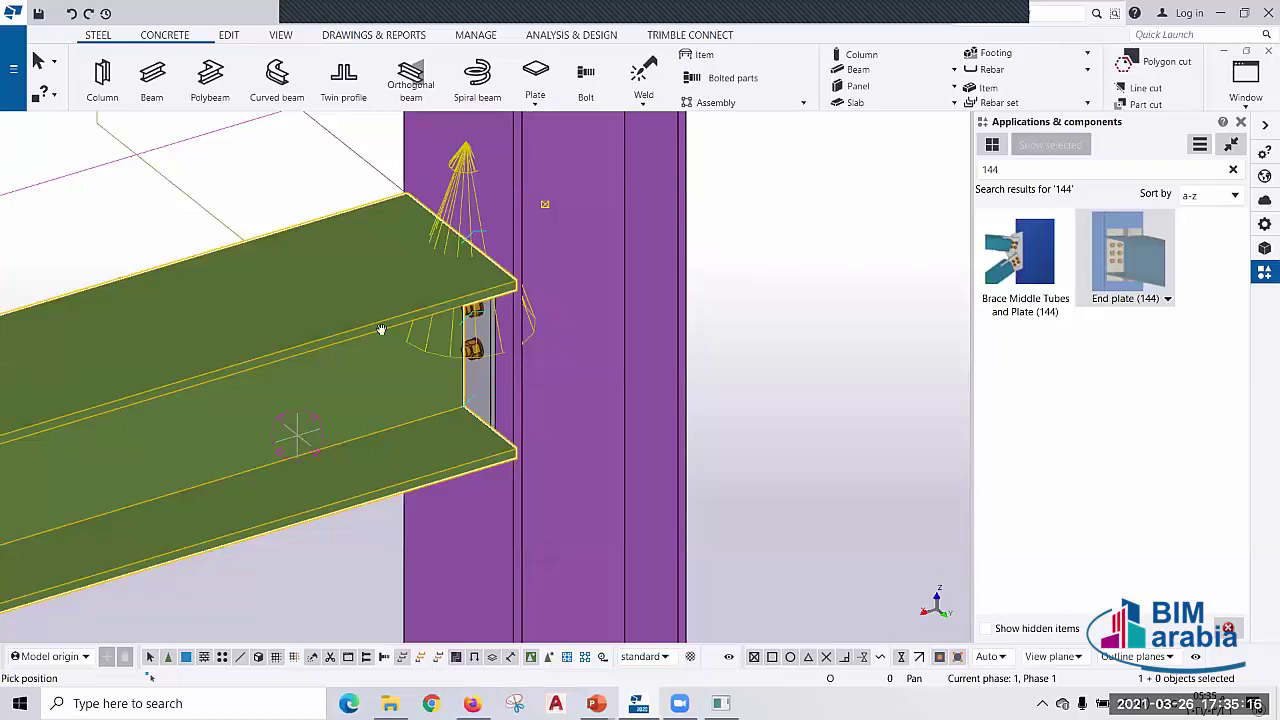
pyautogui.rightClick(746, 263)
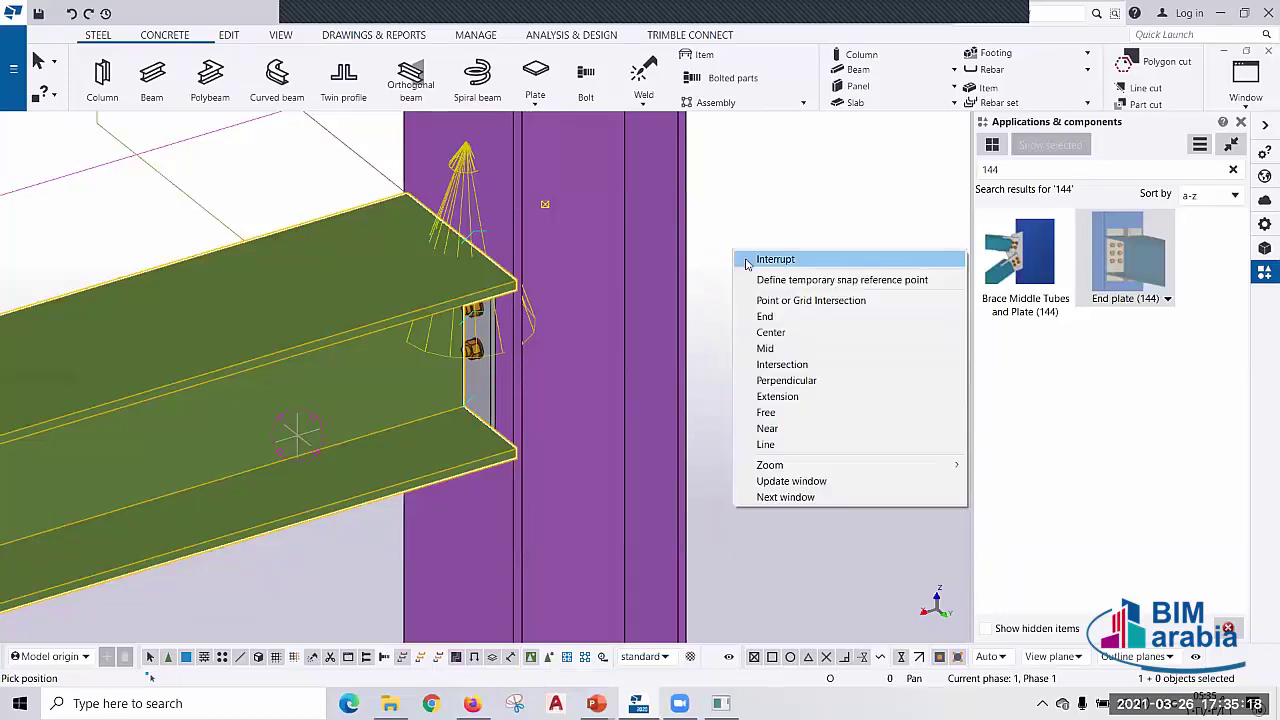
pyautogui.click(775, 259)
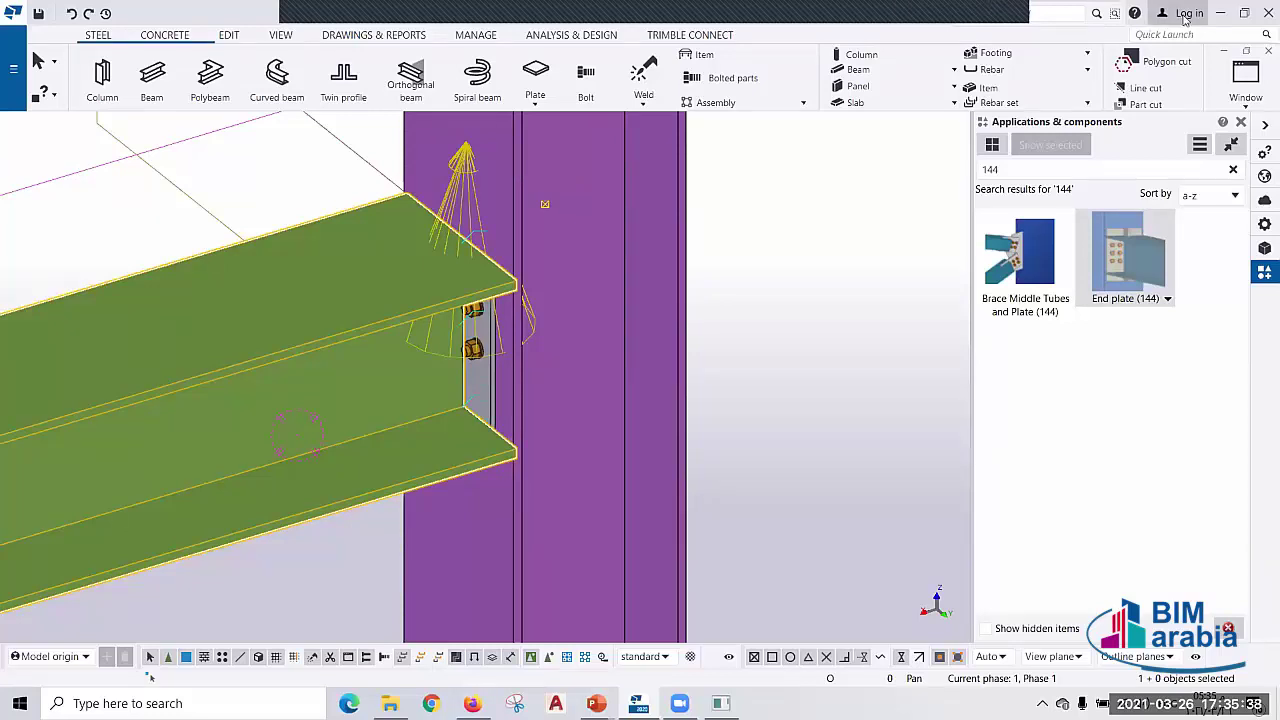
pyautogui.click(1240, 124)
pyautogui.scroll(-2, 951, 343)
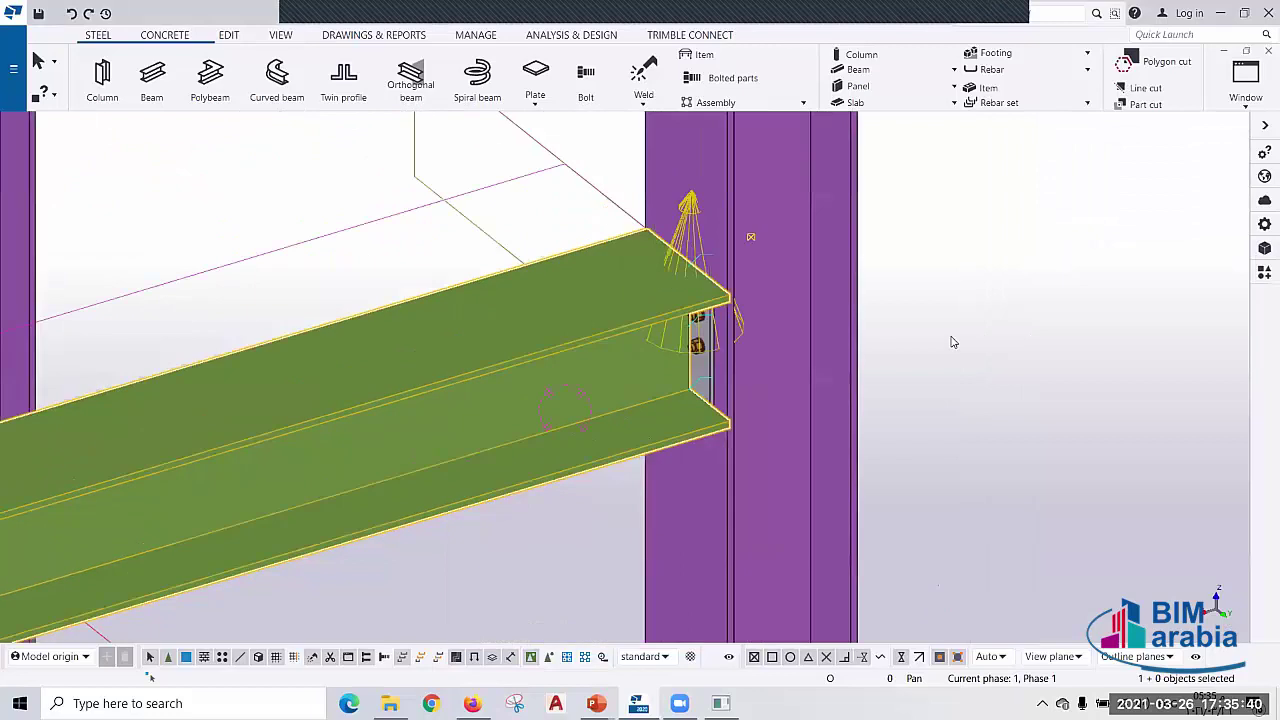
pyautogui.scroll(-2, 849, 403)
pyautogui.scroll(-2, 849, 403)
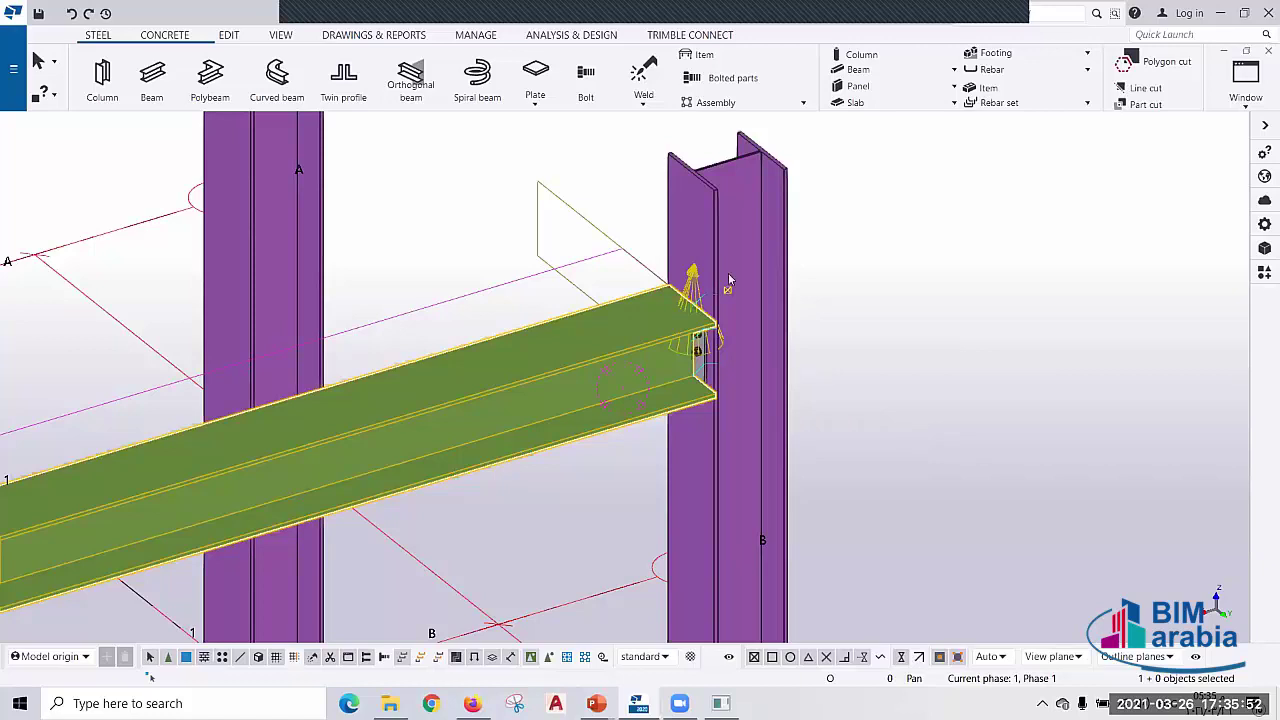
pyautogui.scroll(3, 728, 296)
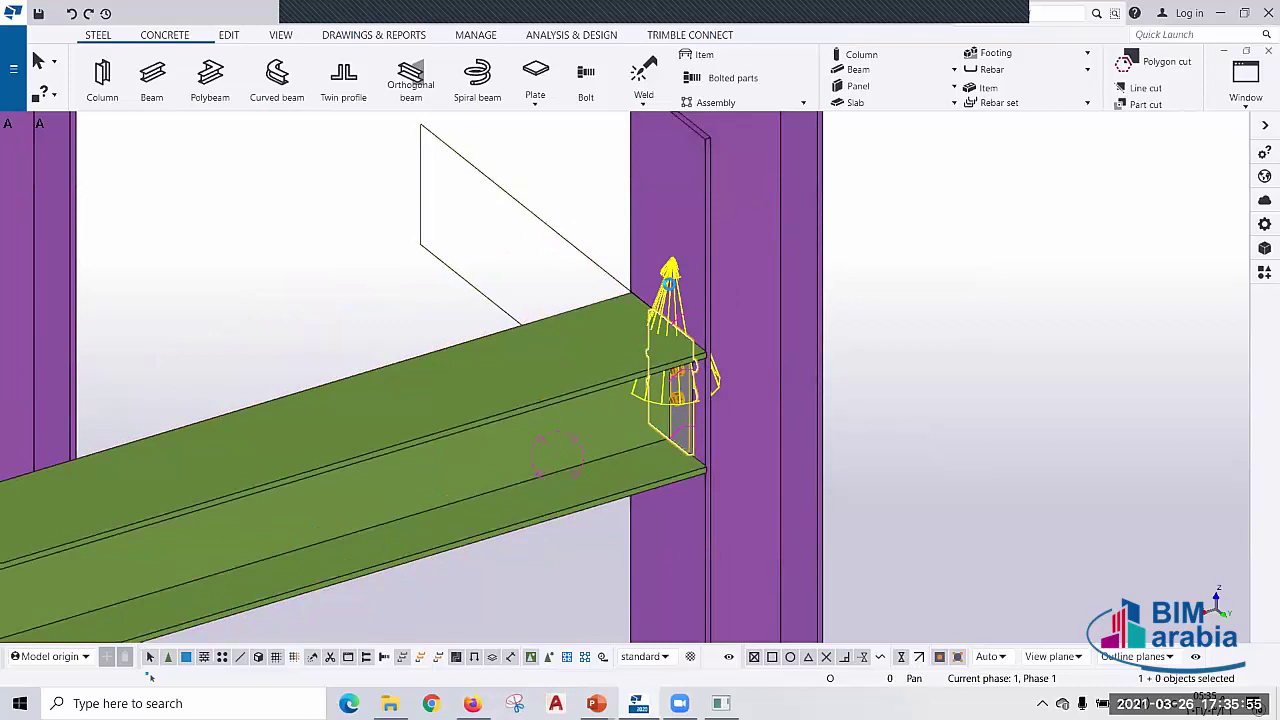
pyautogui.doubleClick(670, 280)
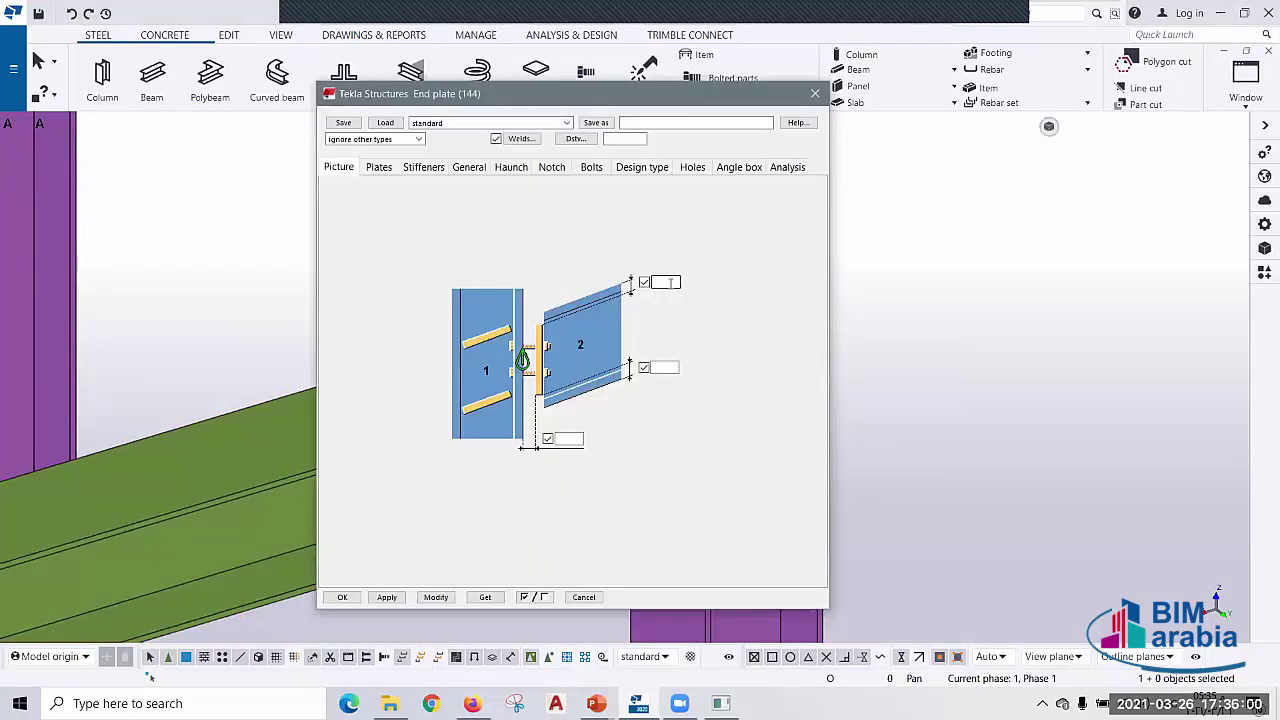
pyautogui.click(422, 168)
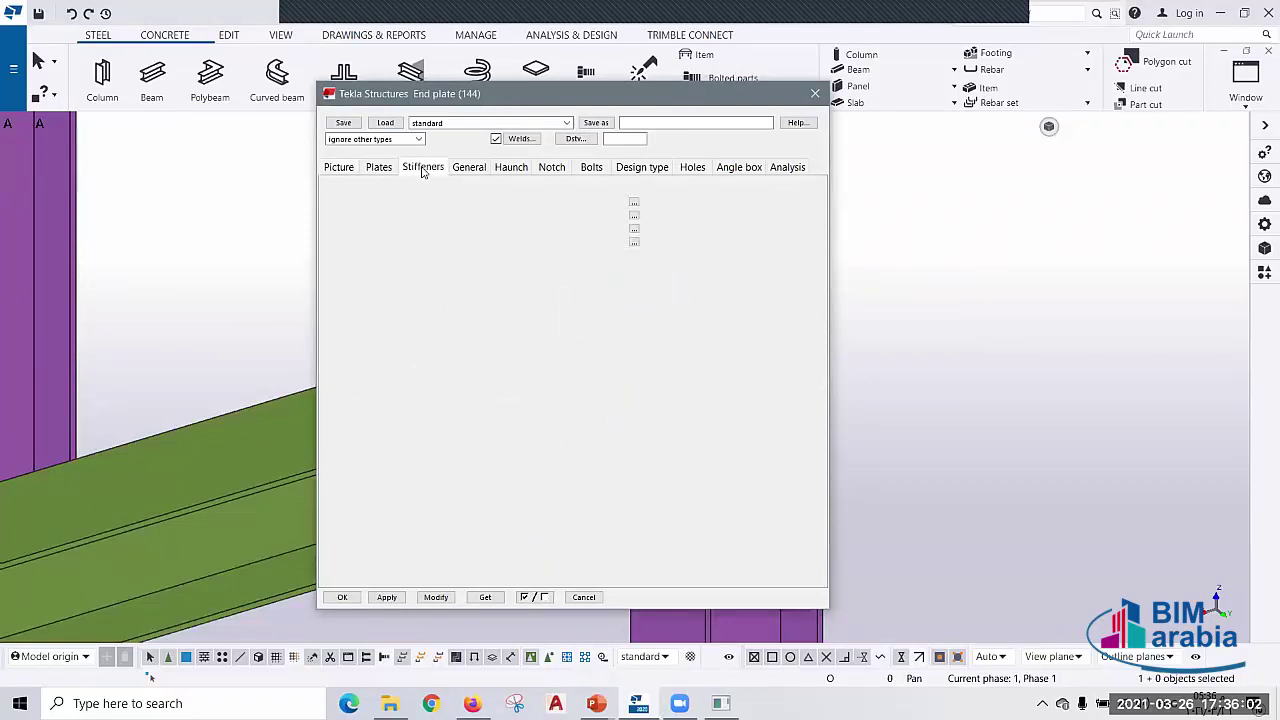
pyautogui.click(592, 169)
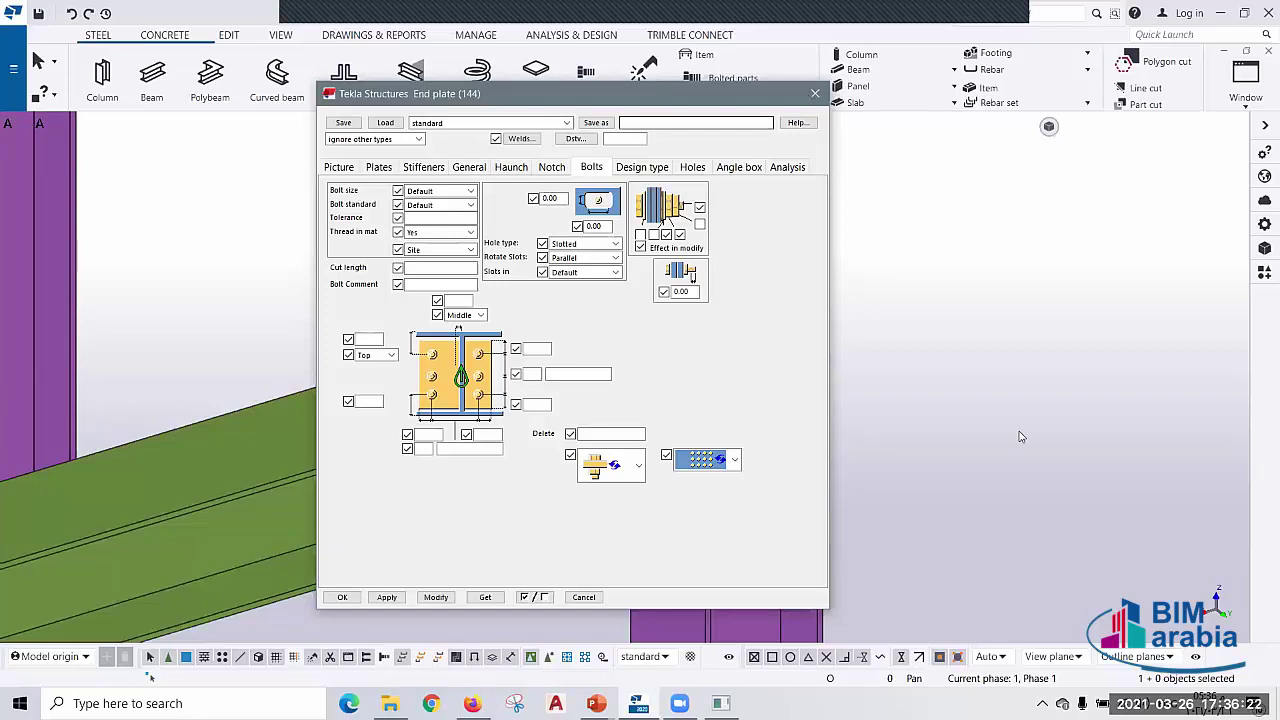
pyautogui.press('Escape')
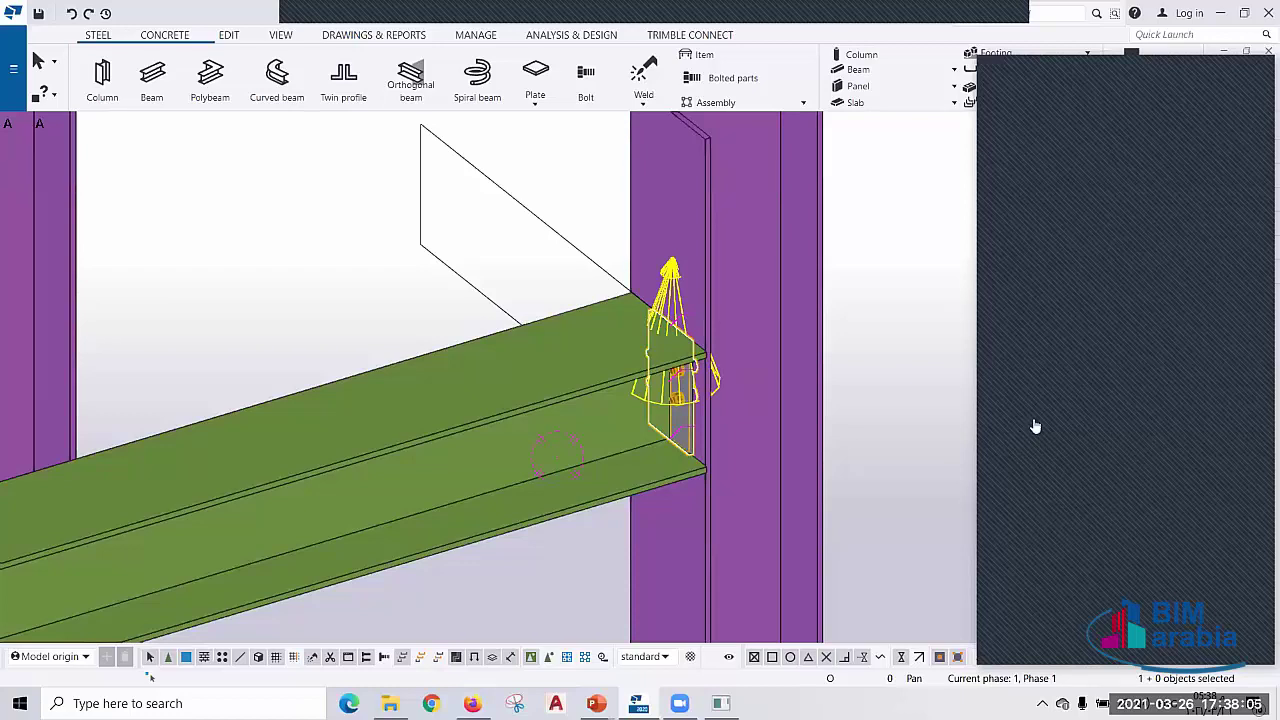
# - Zoom out and rotate to the column base, then show the CONCRETE ribbon tools
pyautogui.scroll(-2, 758, 430)
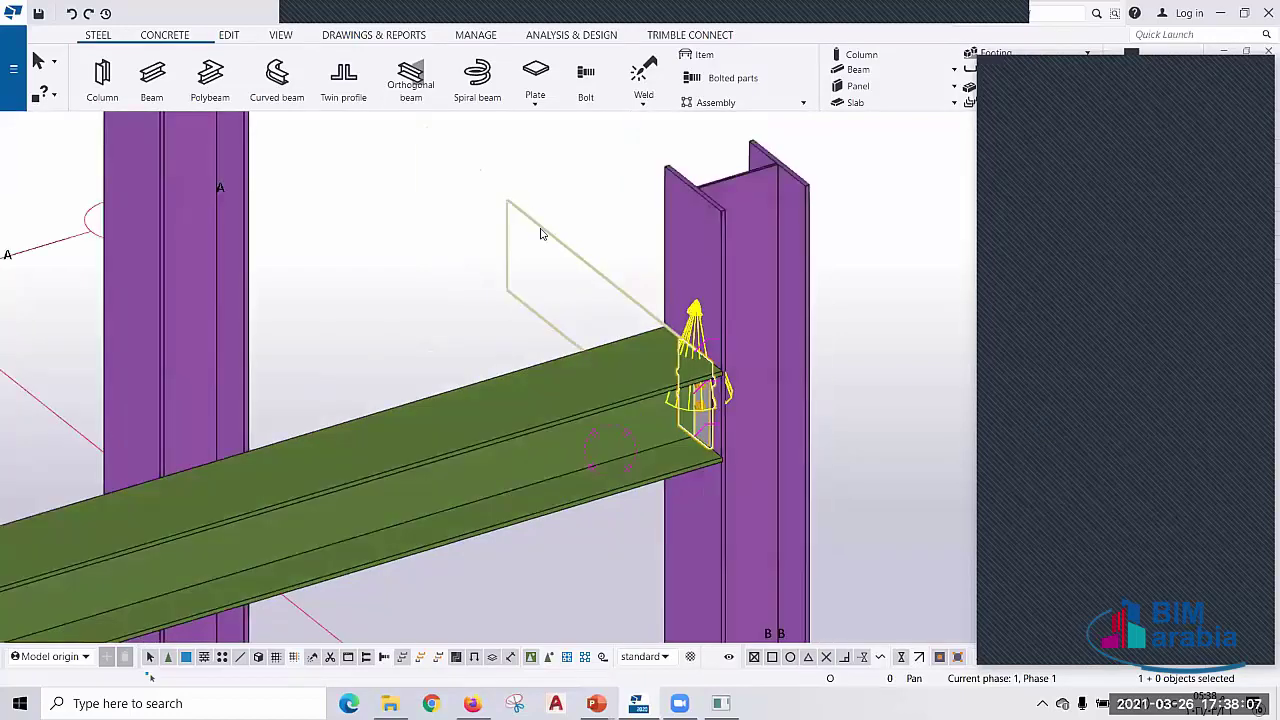
pyautogui.keyDown('ctrl'); pyautogui.moveTo(540, 234); pyautogui.dragTo(540, 362, button='middle'); pyautogui.keyUp('ctrl')
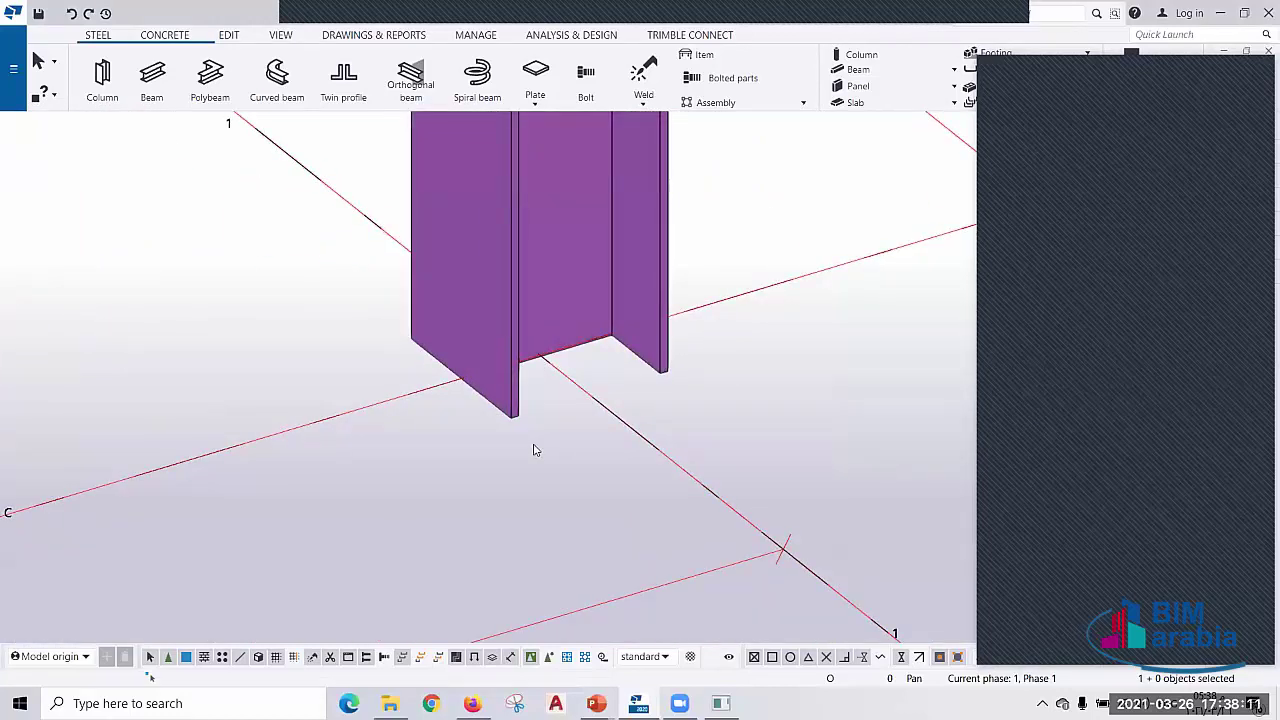
pyautogui.click(157, 38)
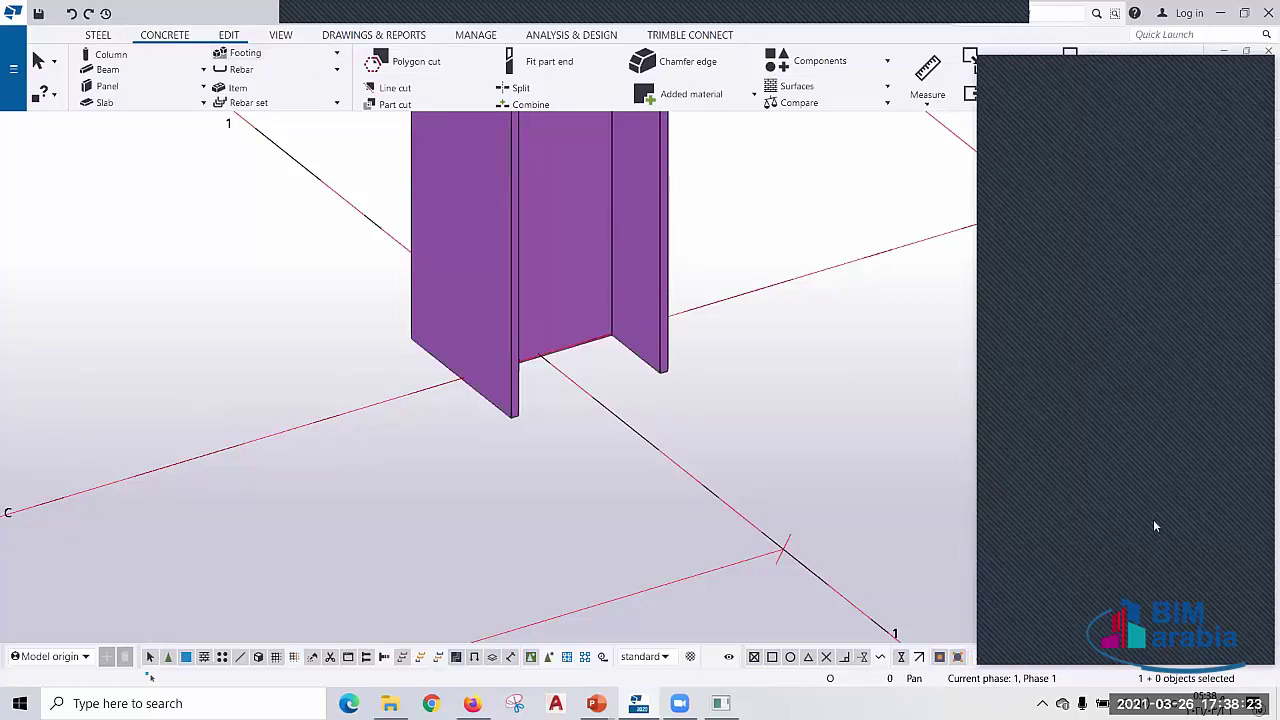
# - Place a pad footing at the grid intersection under the column
pyautogui.click(243, 54)
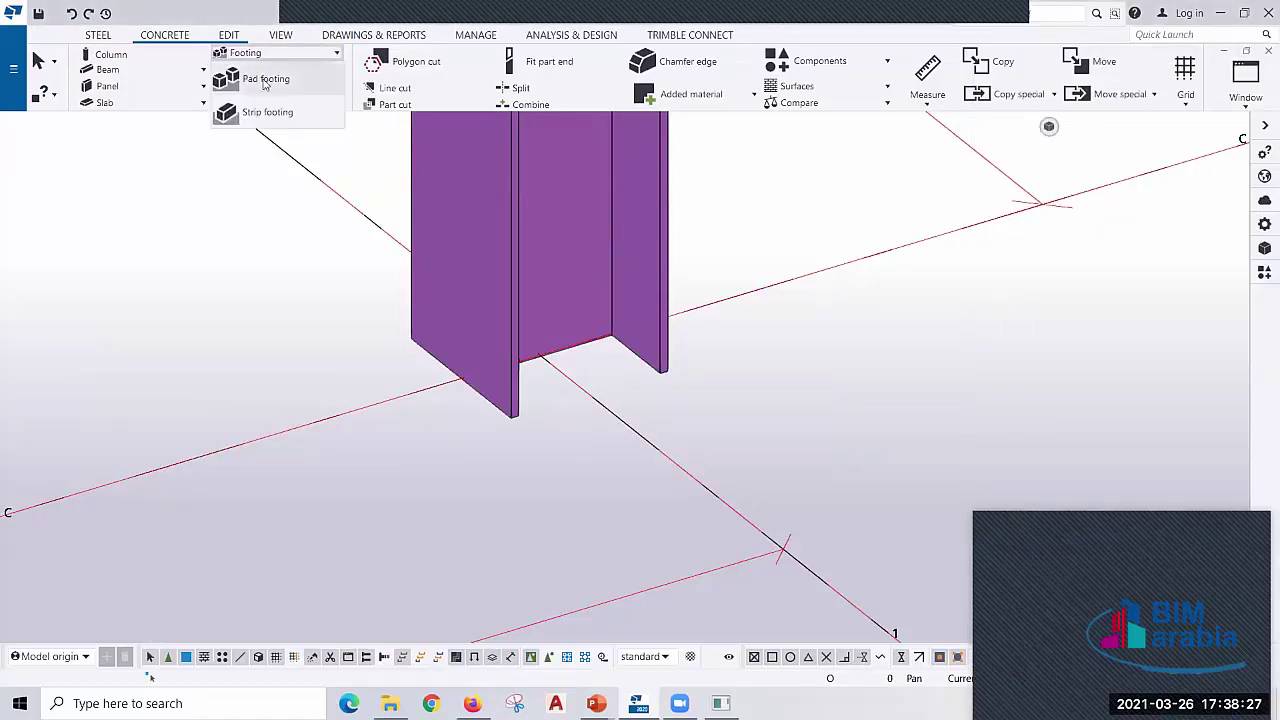
pyautogui.click(262, 80)
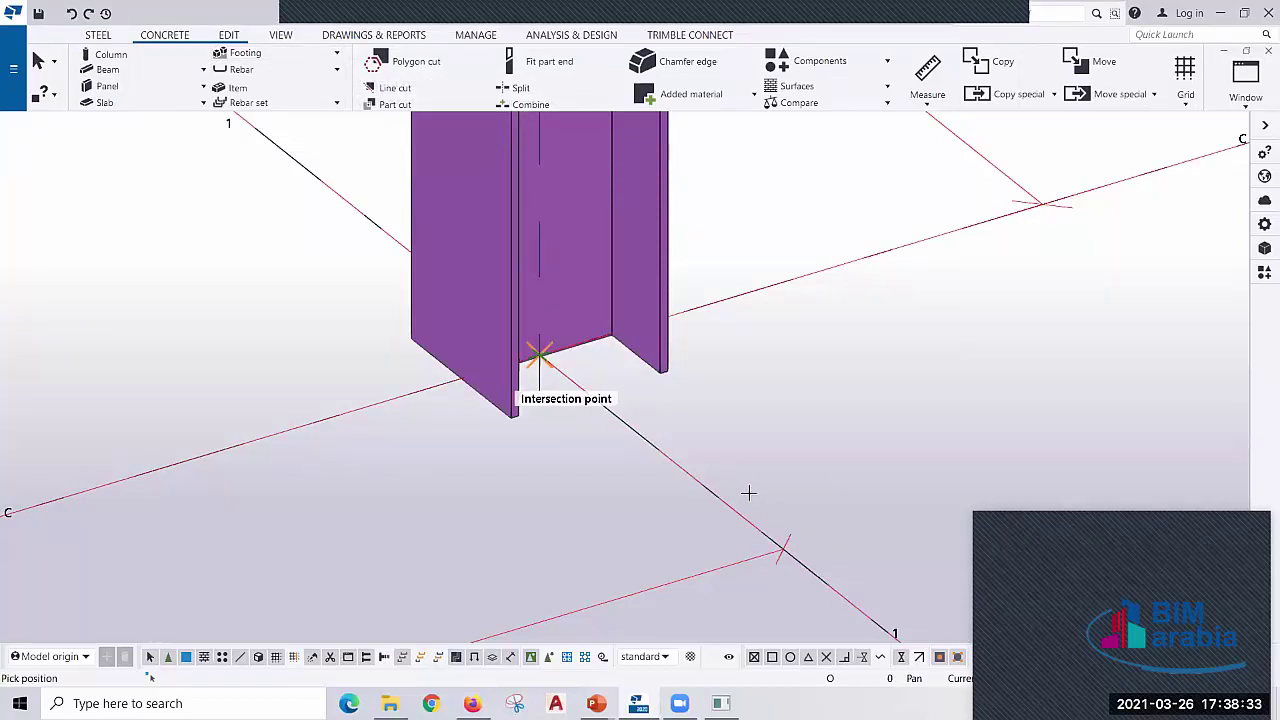
pyautogui.click(540, 352)
# - Interrupt footing placement and bring up the ANALYSIS & DESIGN tools
pyautogui.scroll(-5, 650, 300)
pyautogui.scroll(-3, 640, 471)
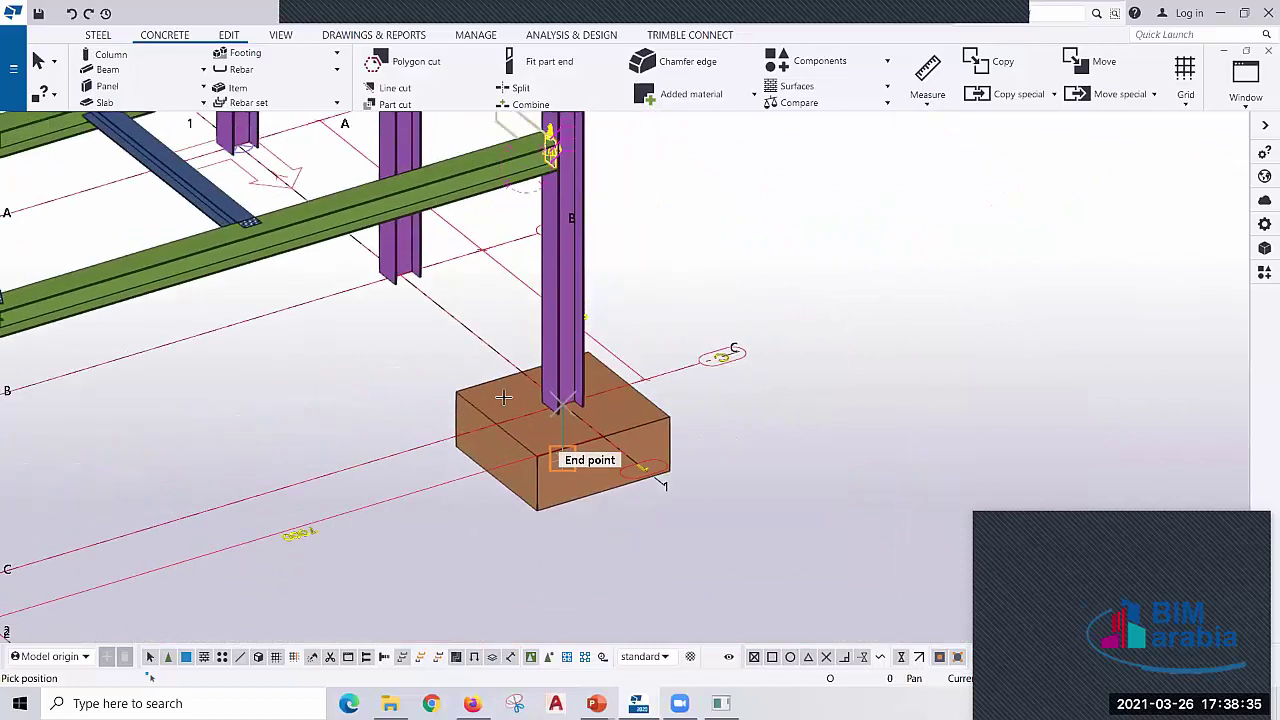
pyautogui.scroll(2, 600, 440)
pyautogui.rightClick(700, 243)
pyautogui.click(720, 249)
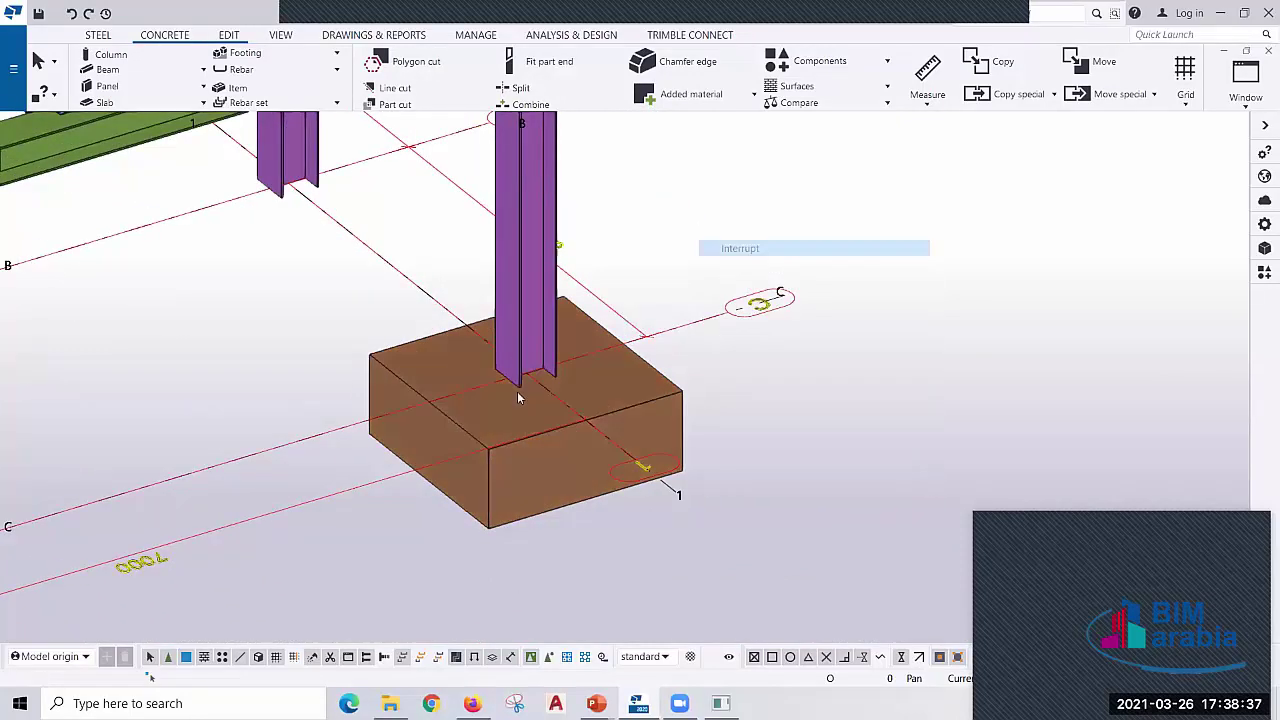
pyautogui.scroll(3, 517, 391)
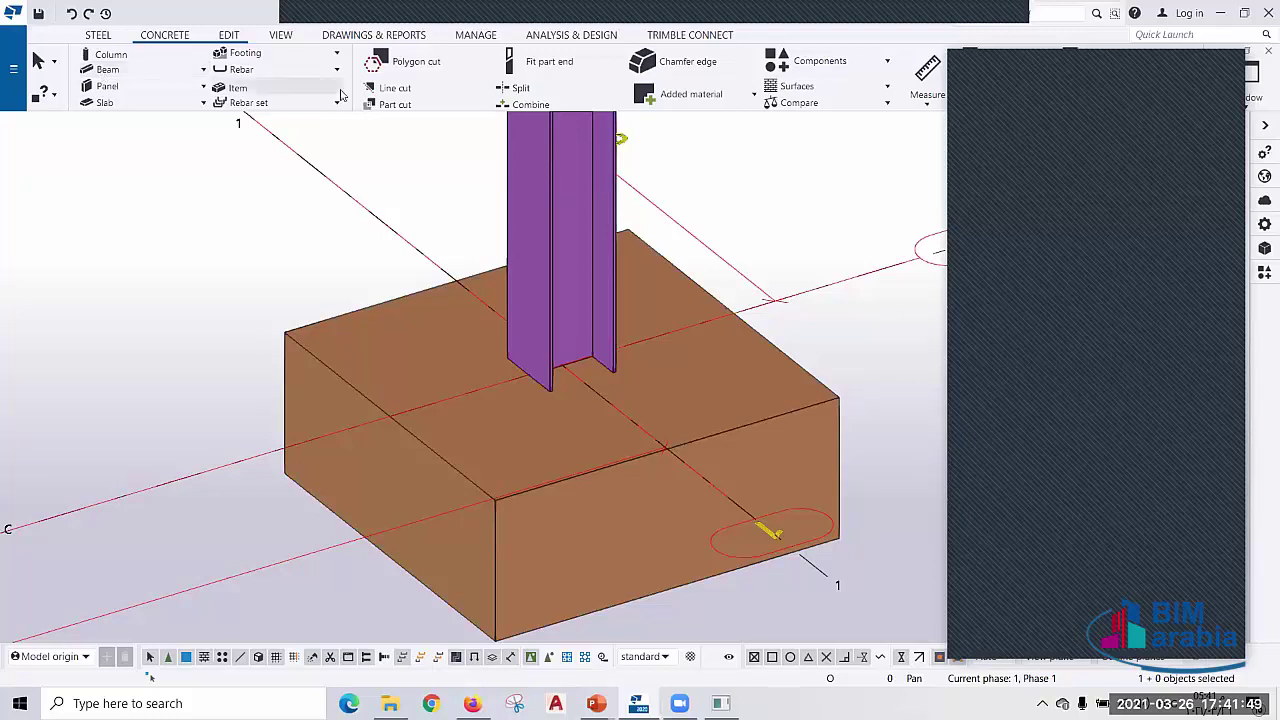
pyautogui.click(575, 38)
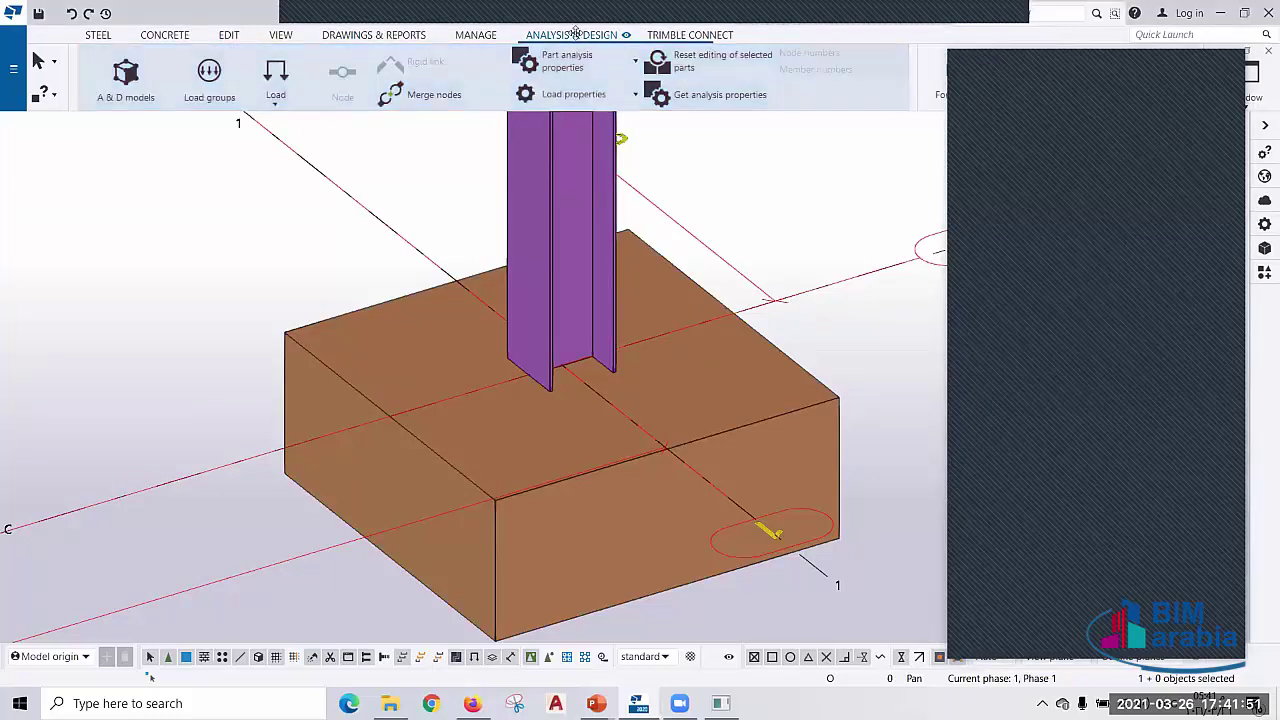